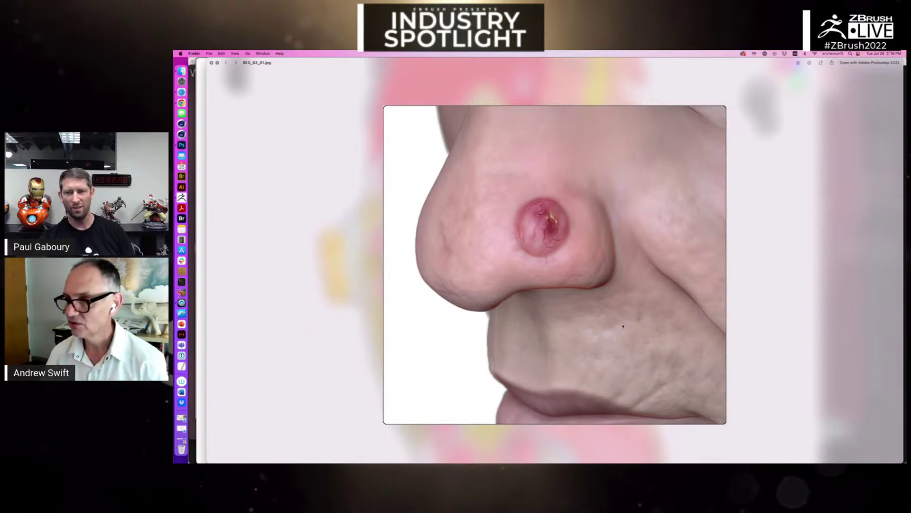
Close the nose image preview and convert the cylinder primitive into an editable PolyMesh3D
key(space)
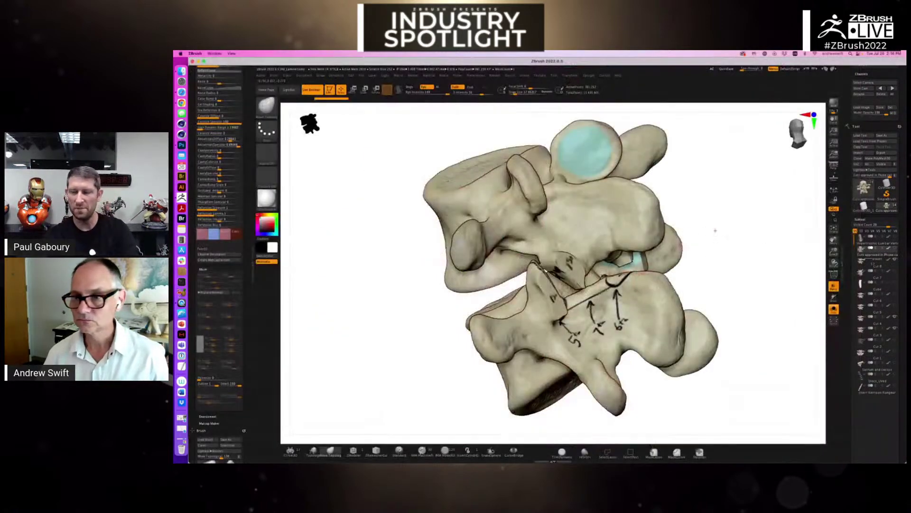
key(f)
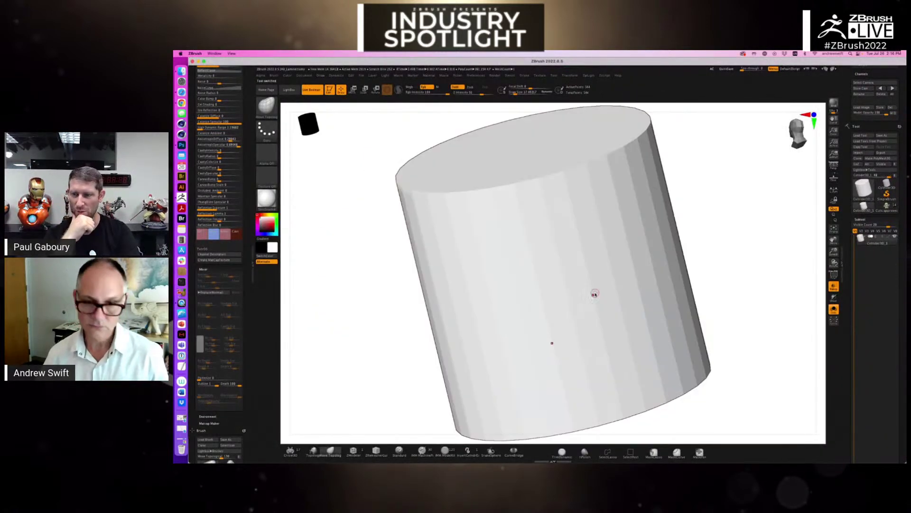
drag(721, 228, 726, 220)
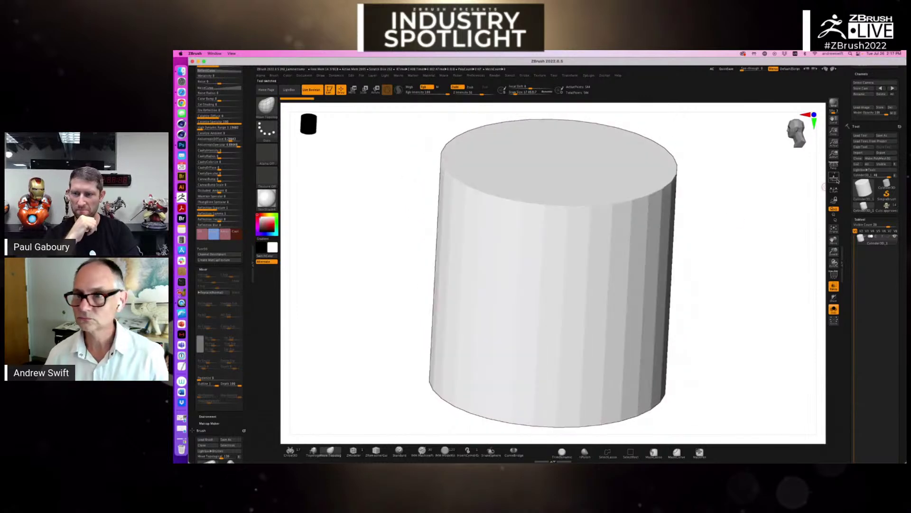
click(879, 158)
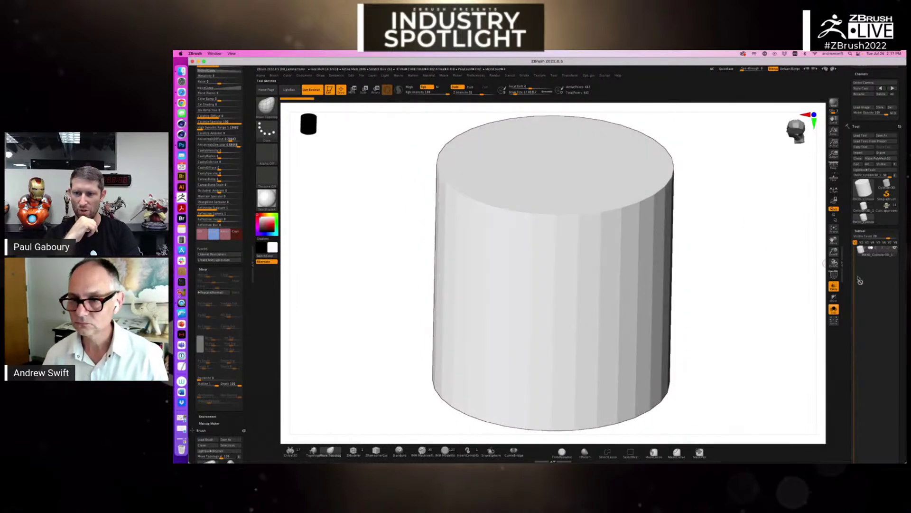
click(868, 237)
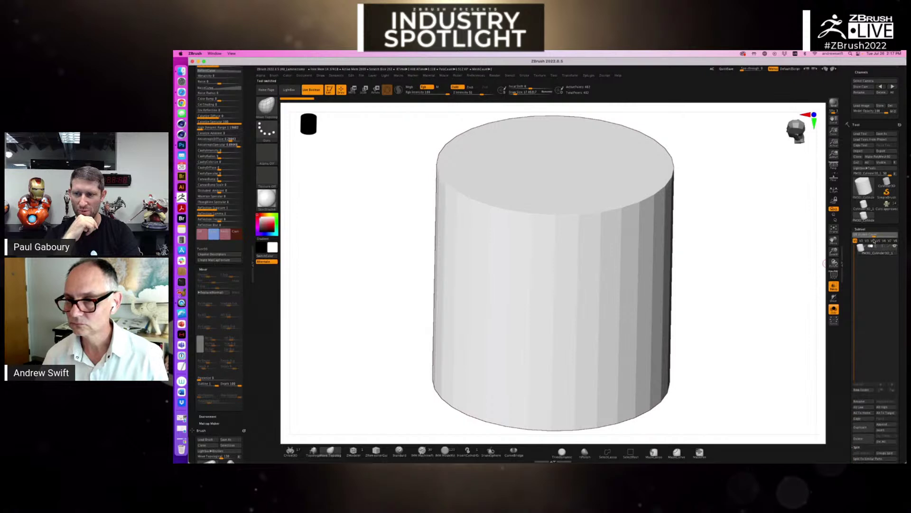
mouse_move(861, 248)
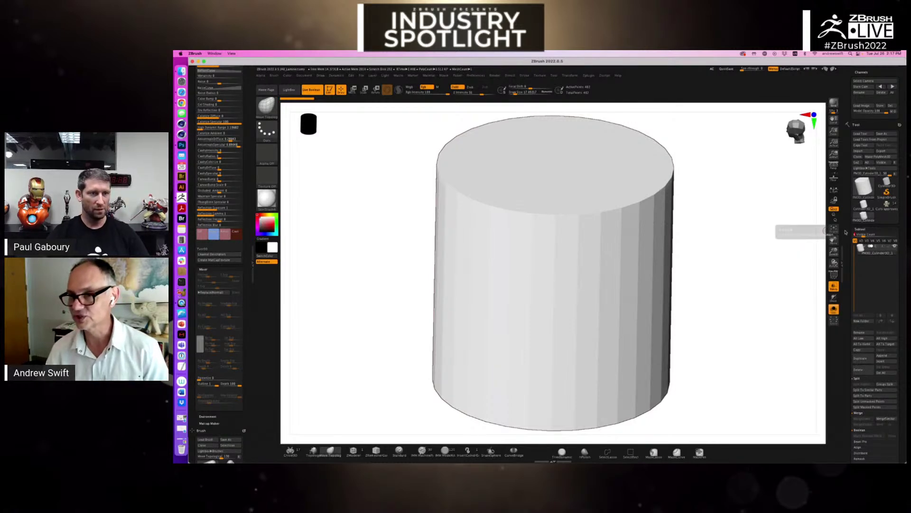
Display the cylinder's polygon wireframe on the model
mouse_move(783, 220)
mouse_down()
mouse_move(704, 244)
mouse_move(713, 232)
mouse_move(690, 222)
mouse_up()
key(shift+f)
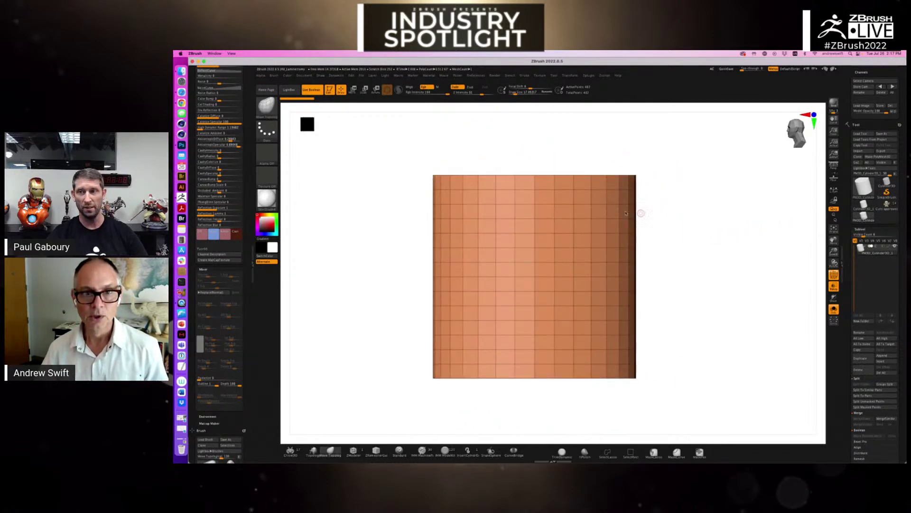
mouse_move(403, 155)
ctrl+mouse_down()
mouse_move(468, 203)
mouse_move(661, 194)
mouse_move(647, 137)
mouse_move(518, 138)
mouse_move(342, 167)
ctrl+mouse_up()
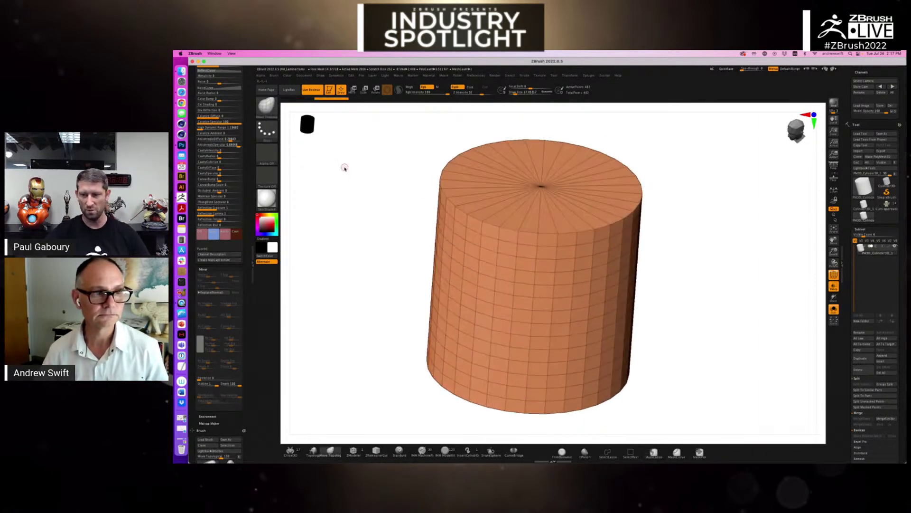
click(276, 114)
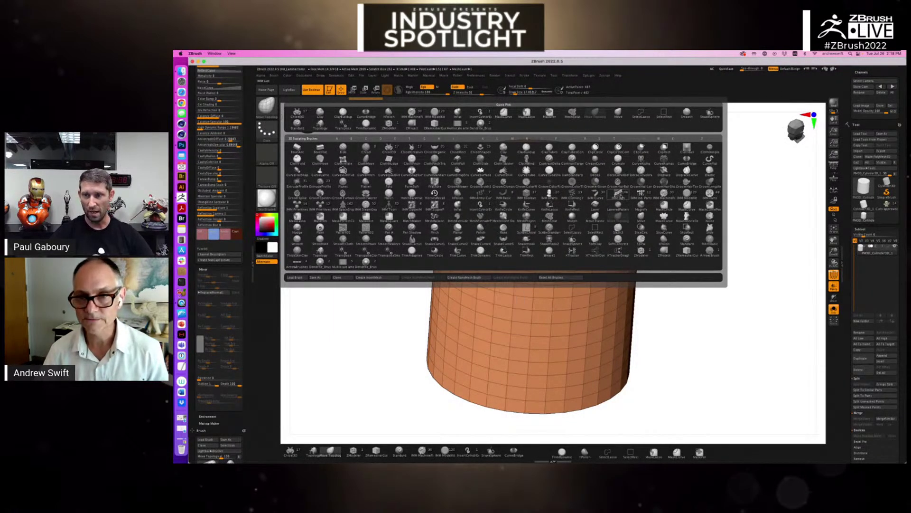
click(687, 183)
drag(735, 183, 722, 187)
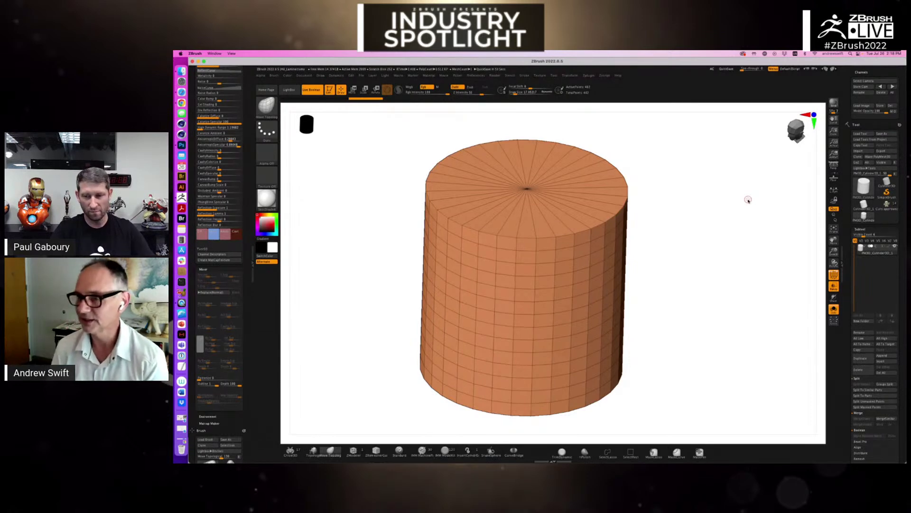
Mask the cylinder's upper half in side view and uniformly scale the lower half down to about half its size
drag(786, 222, 712, 242)
mouse_move(396, 169)
ctrl+mouse_down()
mouse_move(493, 224)
mouse_move(684, 254)
mouse_move(688, 247)
mouse_move(714, 272)
ctrl+mouse_up()
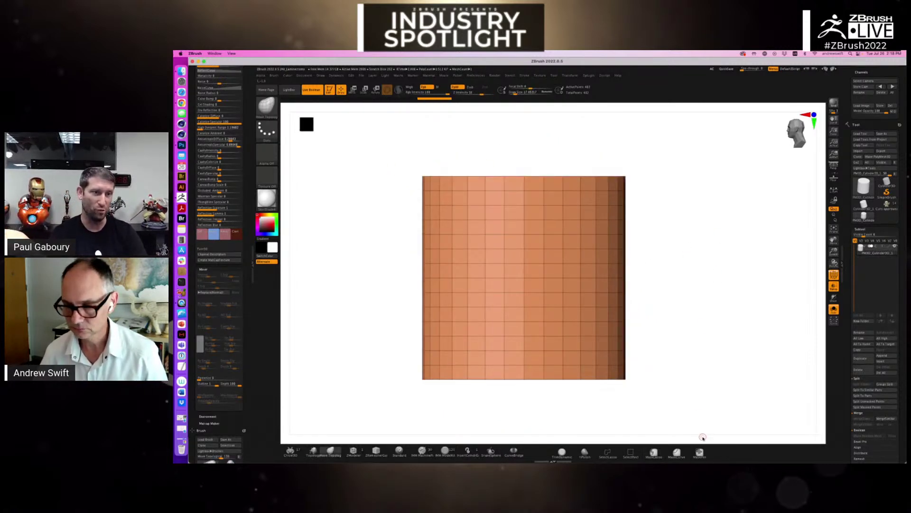
click(700, 451)
ctrl+drag(366, 156, 718, 258)
ctrl+click(714, 261)
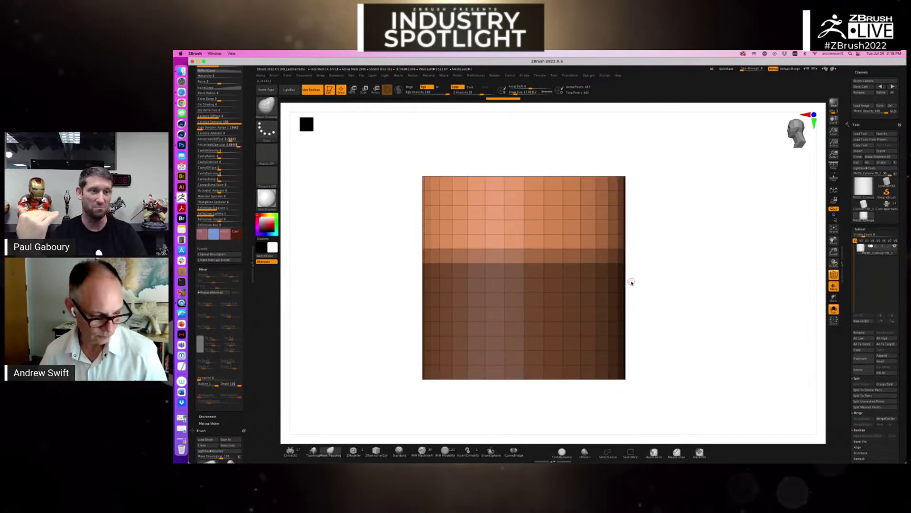
key(w)
drag(524, 278, 715, 289)
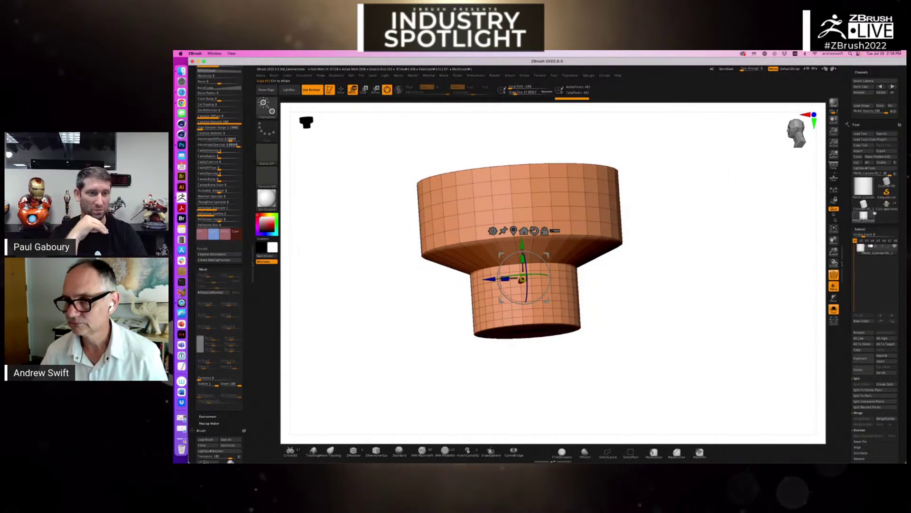
Examine the stepped cylinder from below, from the side and from directly above
mouse_move(869, 194)
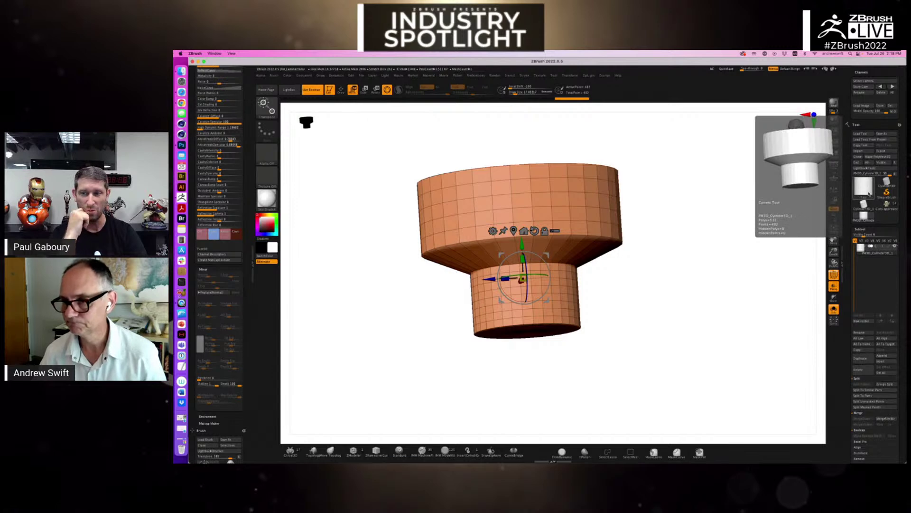
drag(780, 249, 712, 307)
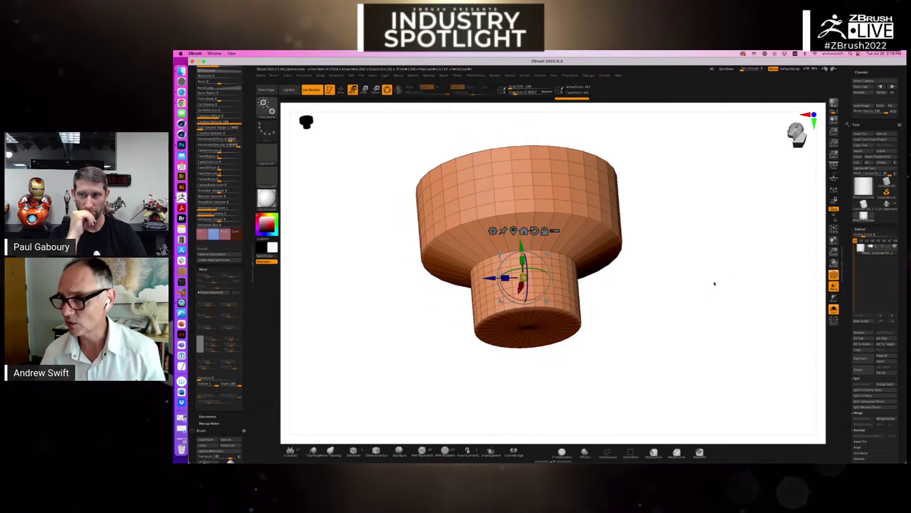
drag(706, 284, 702, 285)
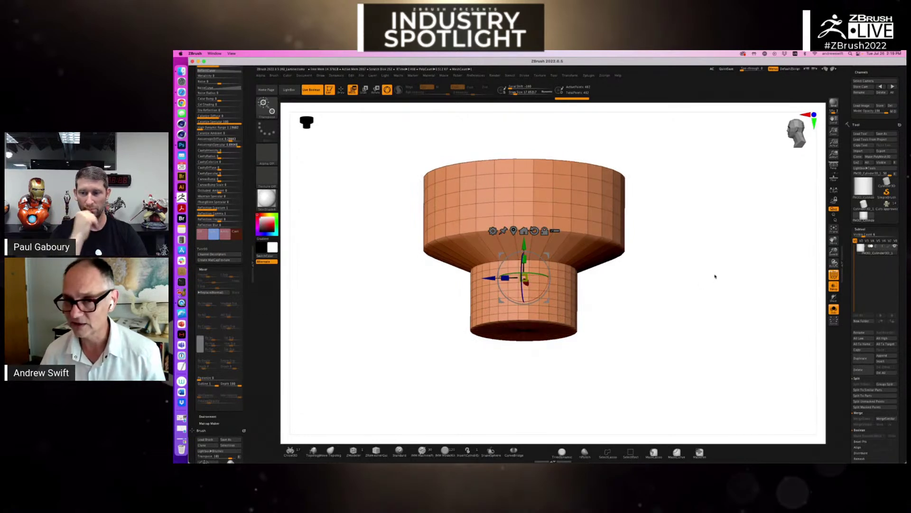
drag(712, 279, 717, 248)
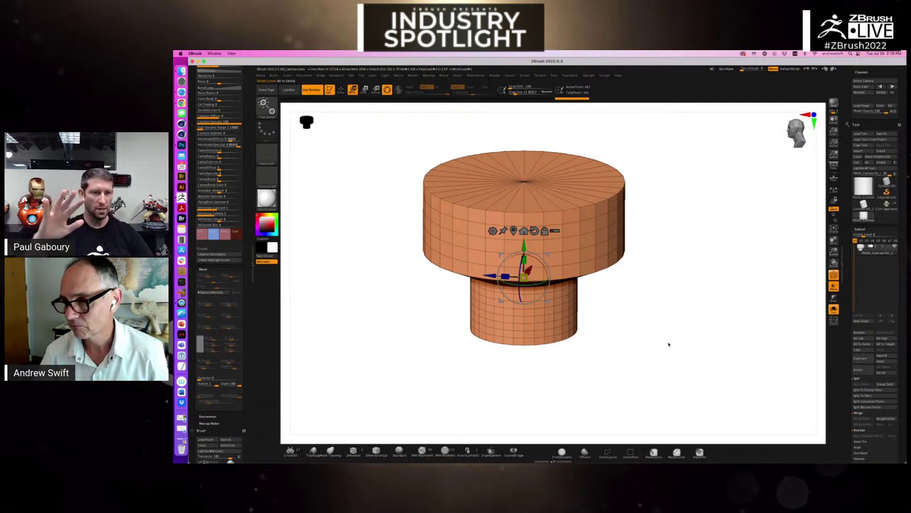
drag(670, 341, 665, 338)
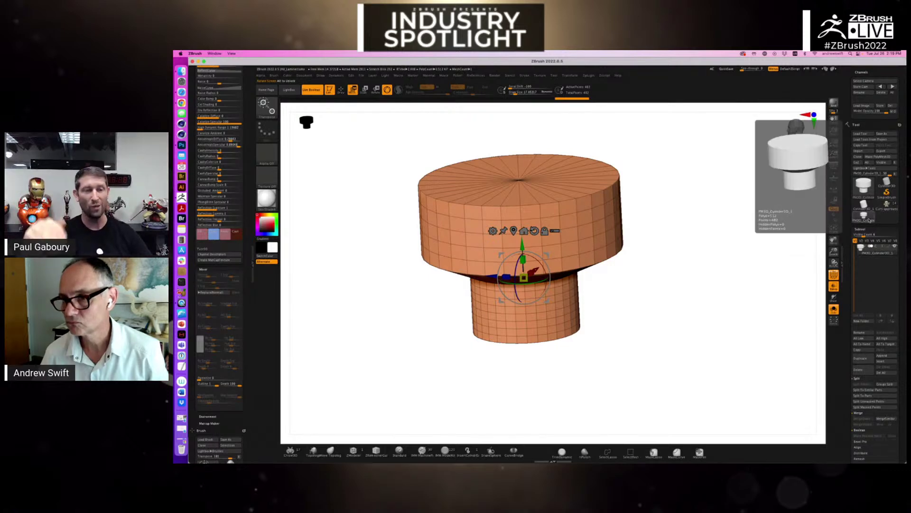
drag(775, 269, 685, 297)
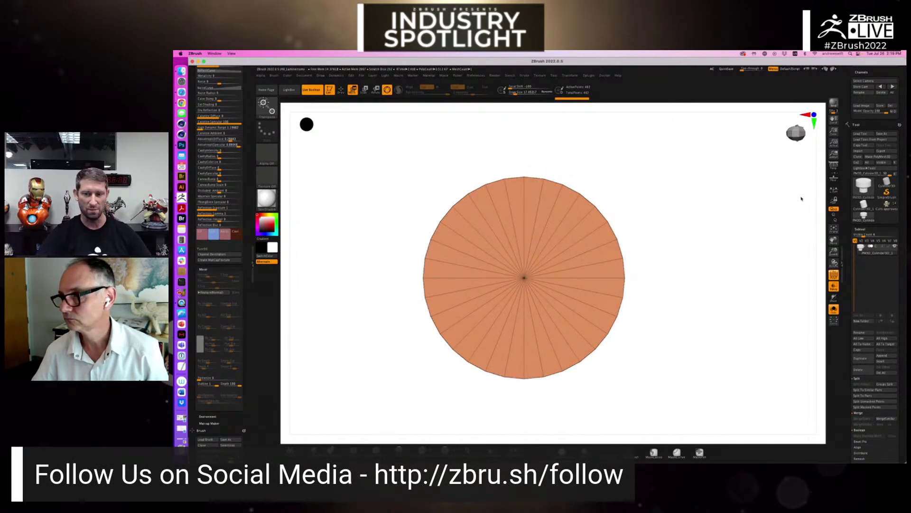
key(super+q)
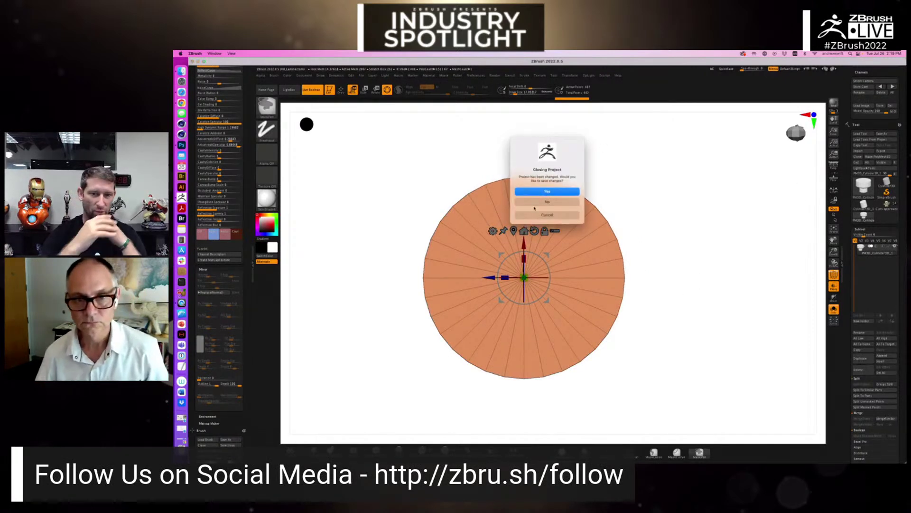
click(547, 214)
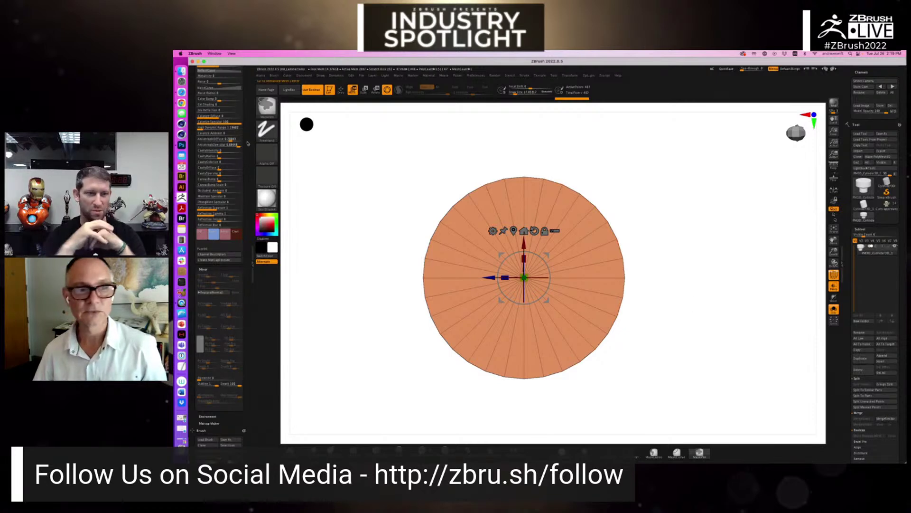
click(266, 106)
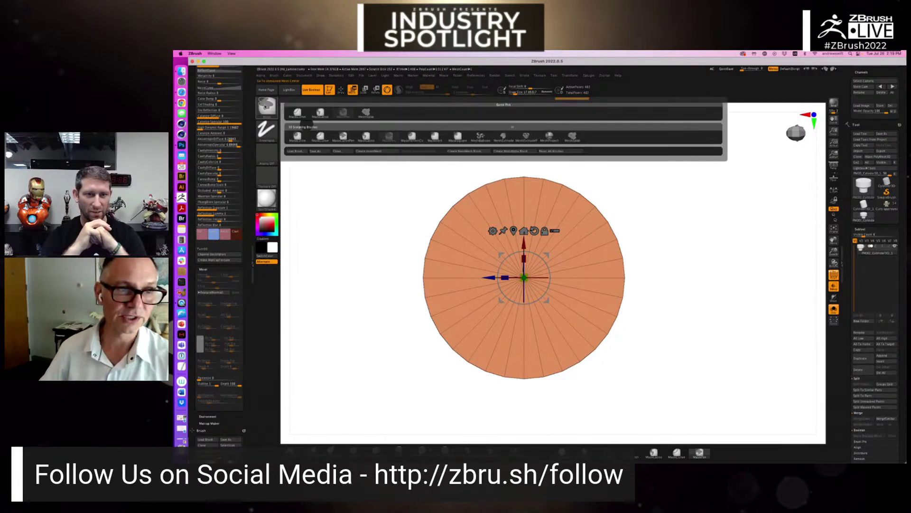
click(266, 107)
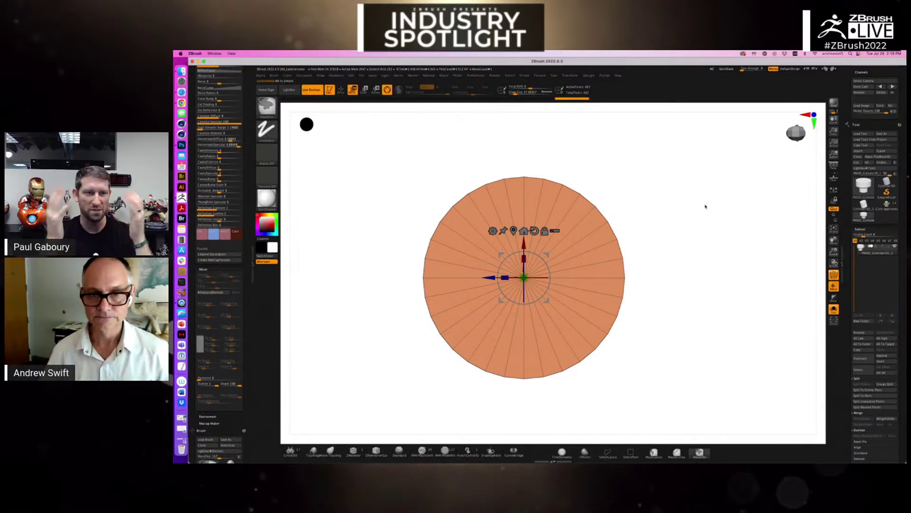
ctrl+click(685, 243)
ctrl+click(664, 226)
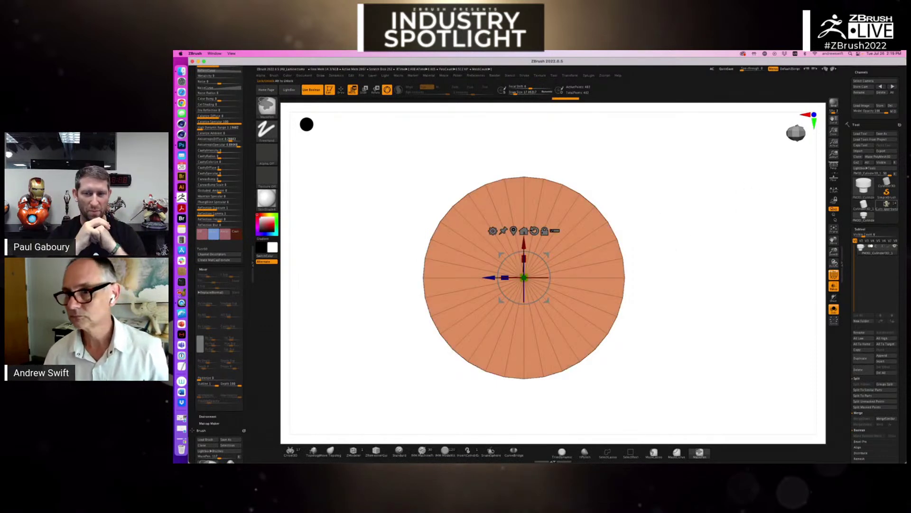
Load a Sphere3D primitive as a PolyMesh3D and subdivide it to about 2 million polygons, with the wireframe hidden
click(864, 186)
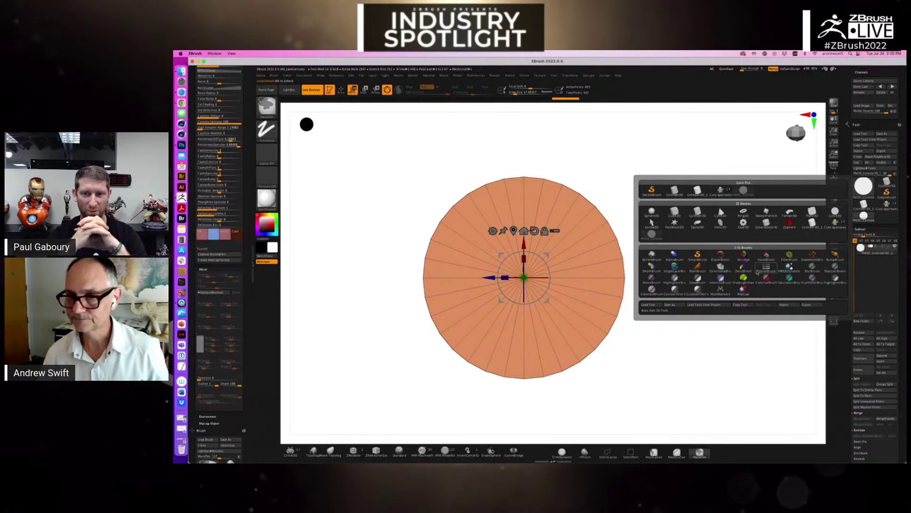
click(882, 156)
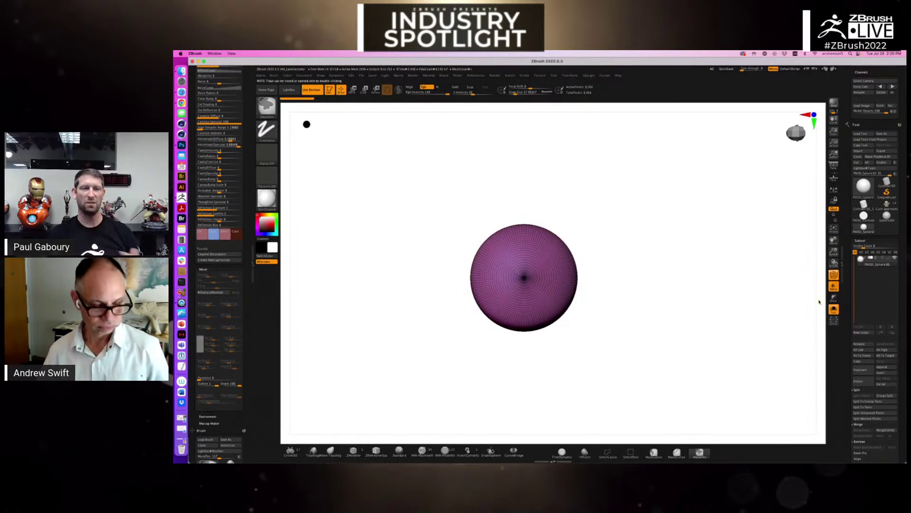
key(ctrl+d)
key(ctrl+d)
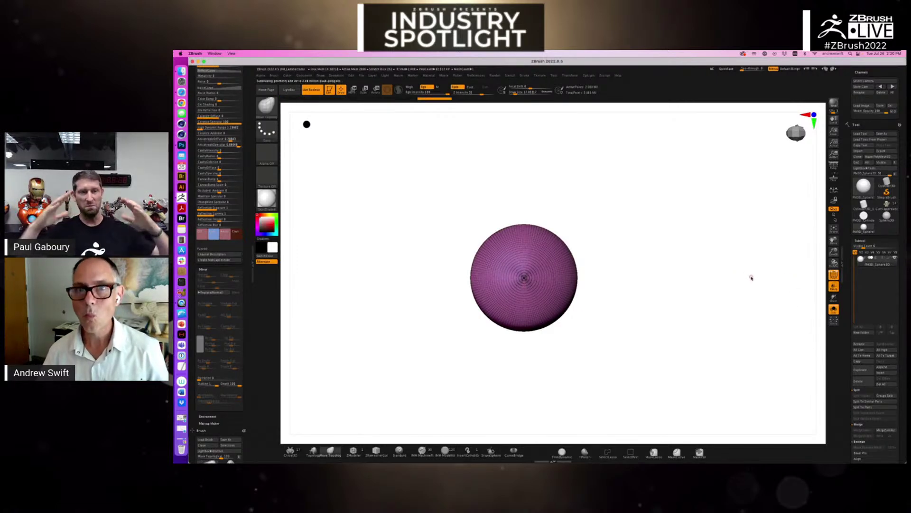
mouse_move(672, 264)
mouse_down()
mouse_move(681, 271)
mouse_move(661, 293)
mouse_up()
key(shift+f)
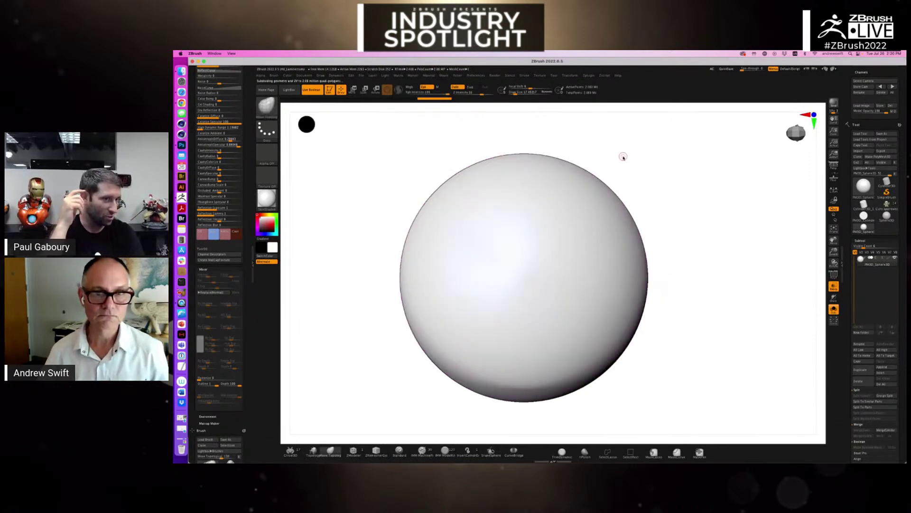
alt+drag(620, 155, 650, 169)
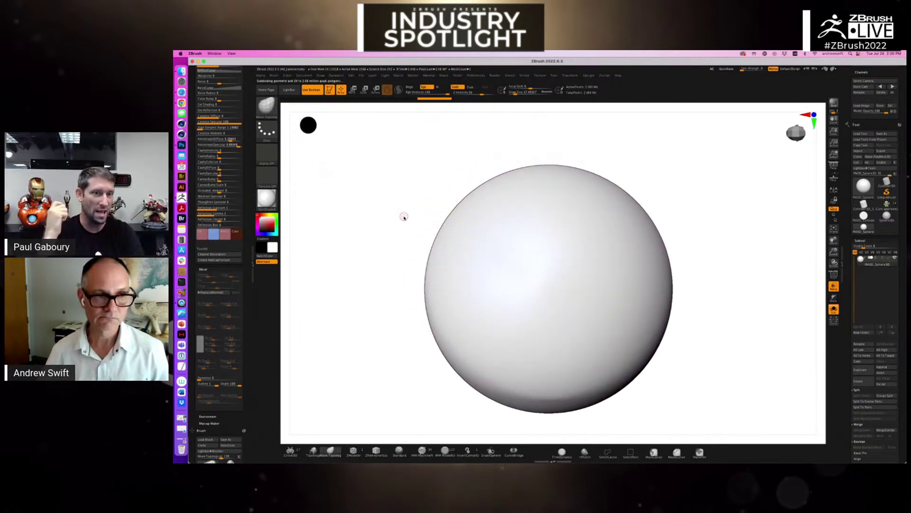
Choose the Chisel3D brush and stamp a large ear shape onto the sphere's surface
key(b)
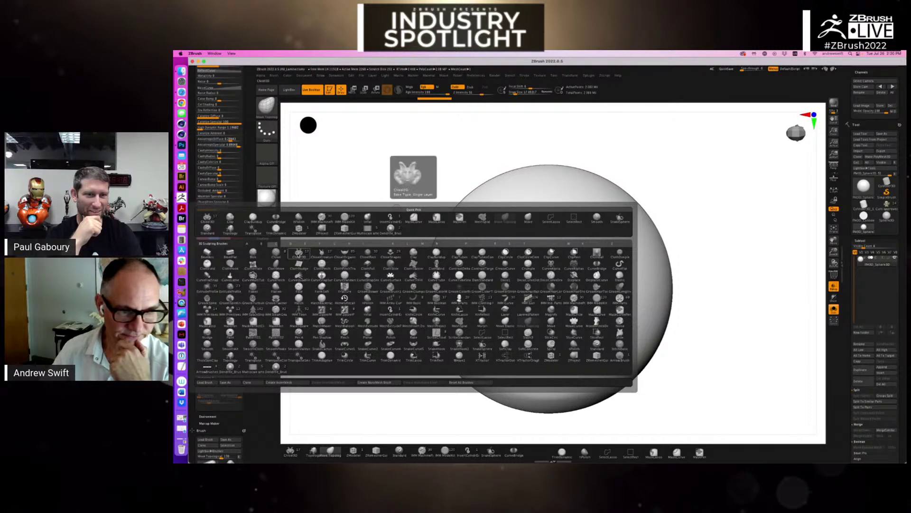
click(299, 252)
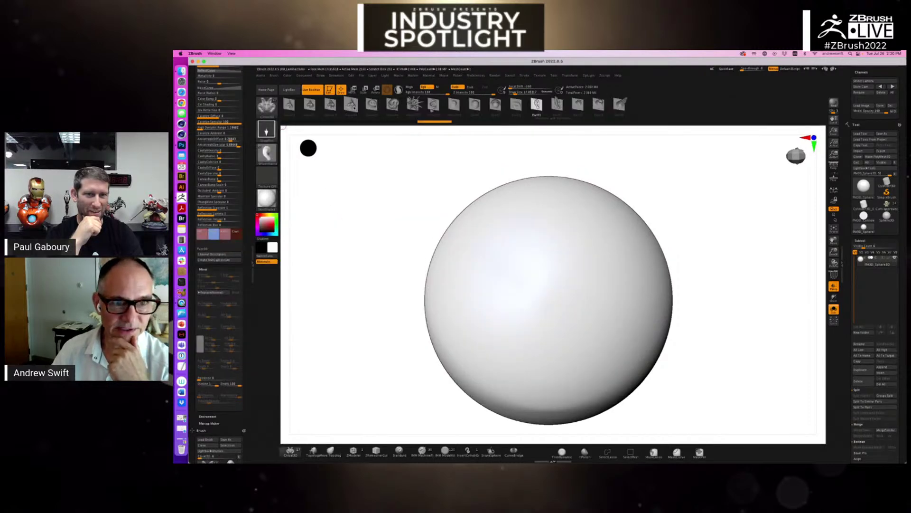
click(536, 105)
drag(570, 226, 660, 284)
drag(717, 207, 527, 286)
Stamp a second, smaller ear shape from the same brush set beside the first ear and frame the whole sphere
click(578, 107)
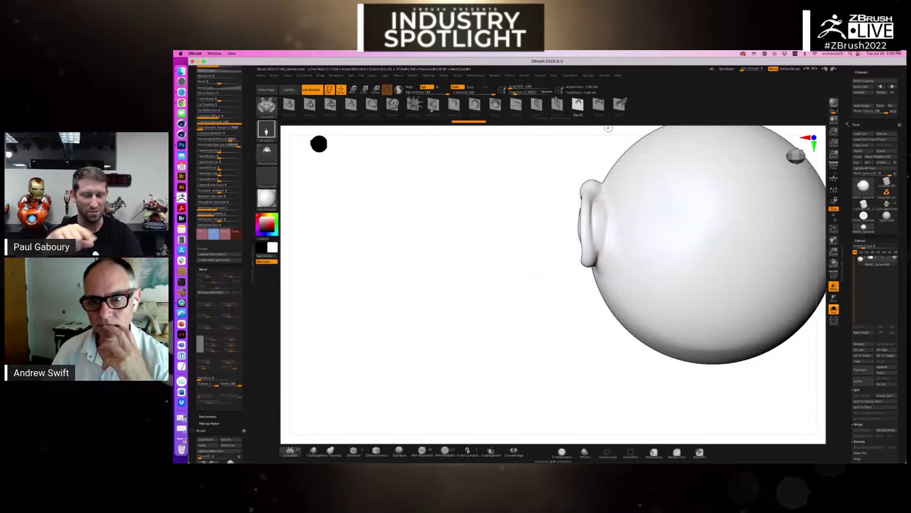
drag(628, 162, 634, 211)
drag(540, 213, 528, 269)
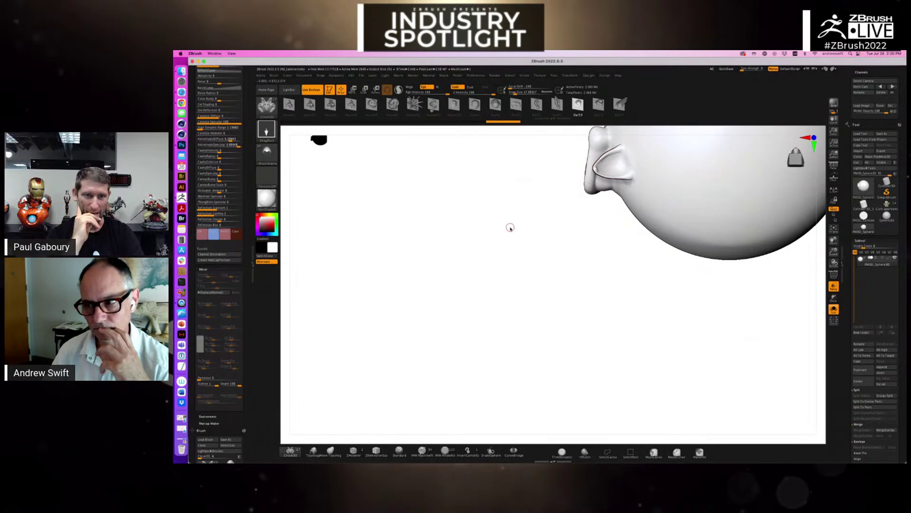
drag(510, 227, 530, 244)
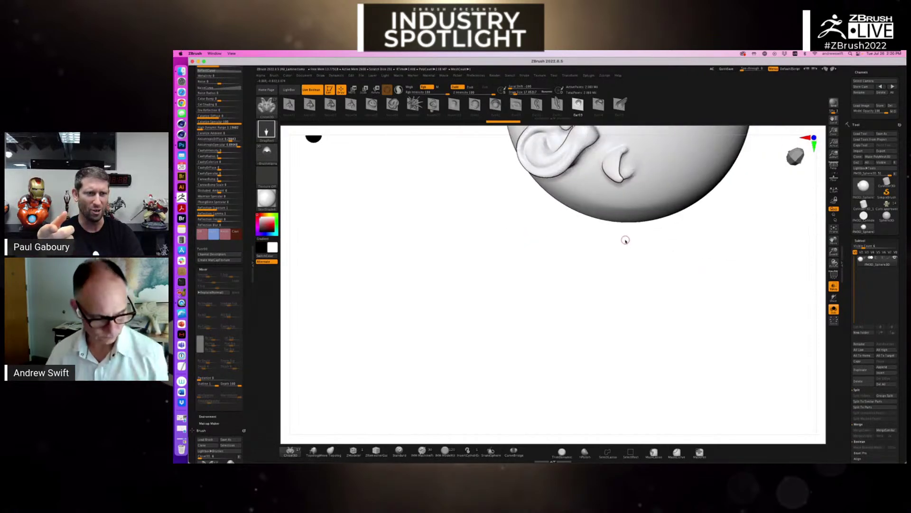
drag(624, 252, 561, 388)
key(f)
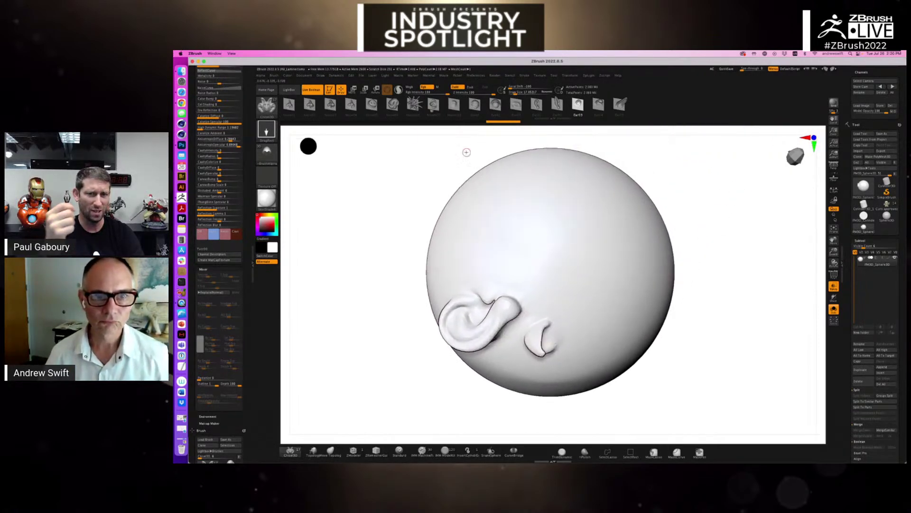
Stamp a large spiky starburst shape on the sphere's upper side, opposite the ears, with the current Chisel3D brush
click(413, 105)
mouse_move(651, 239)
mouse_down()
mouse_move(660, 228)
mouse_move(693, 256)
mouse_up()
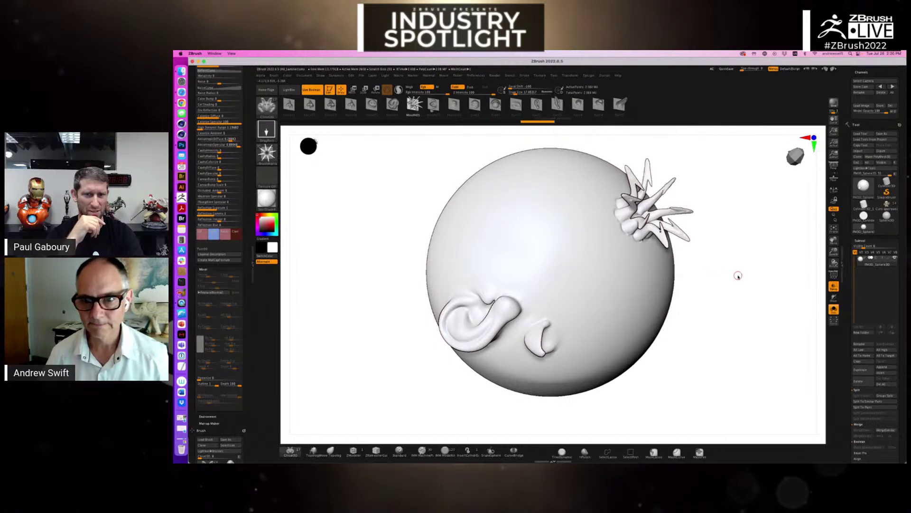
drag(738, 275, 731, 284)
drag(395, 163, 366, 137)
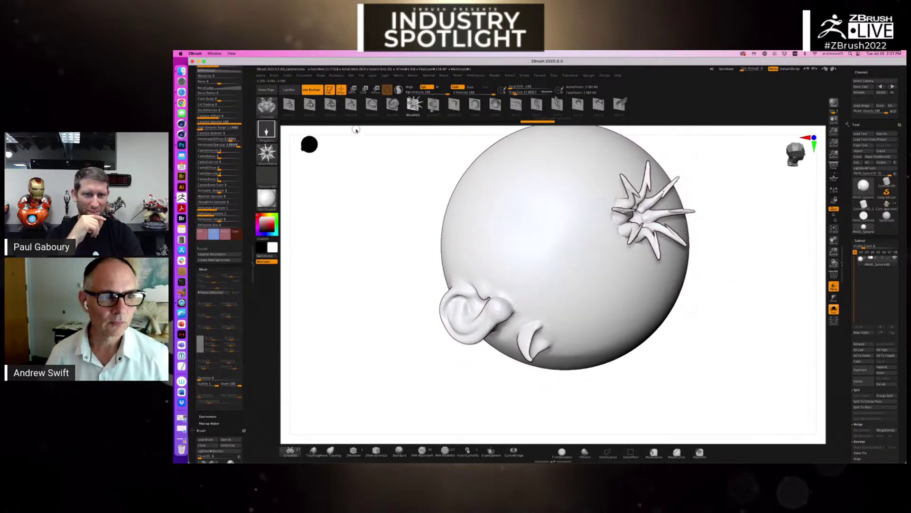
Switch to the organic Chisel brush and stamp a curved, horn-like animal shape on a clear area of the sphere
key(b)
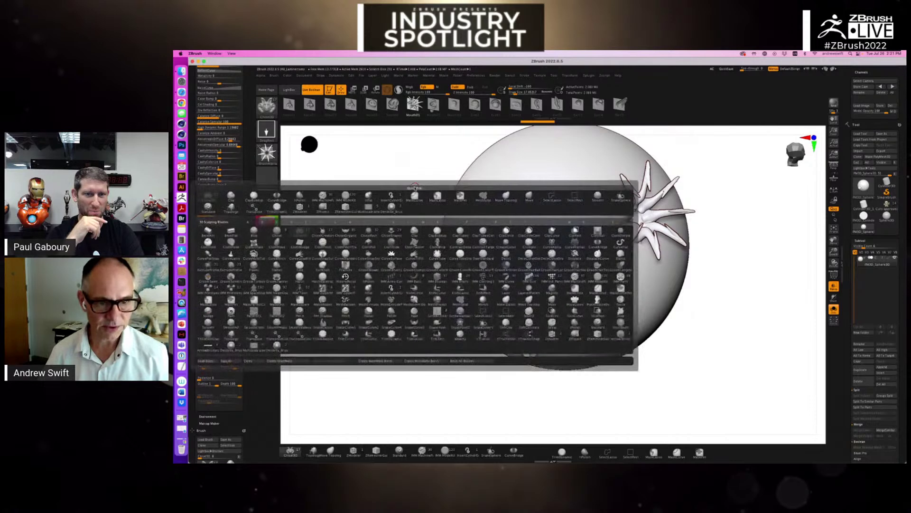
key(c)
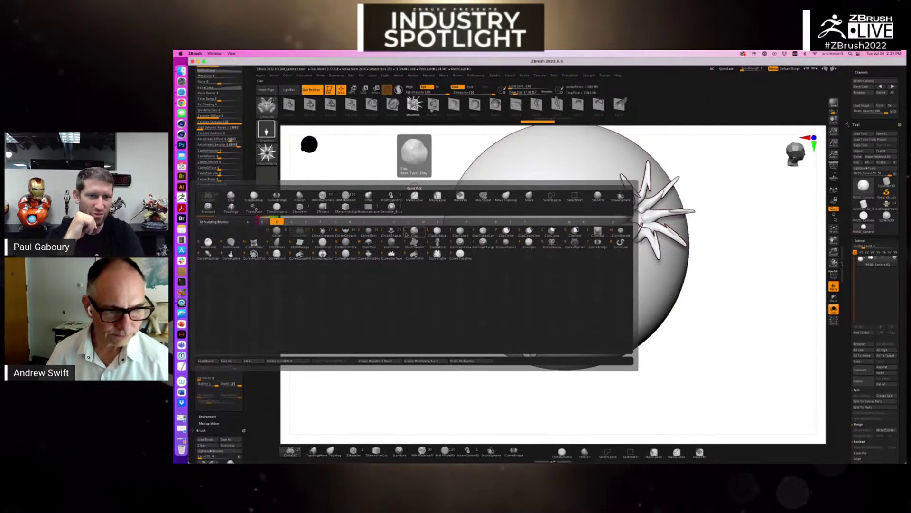
click(347, 231)
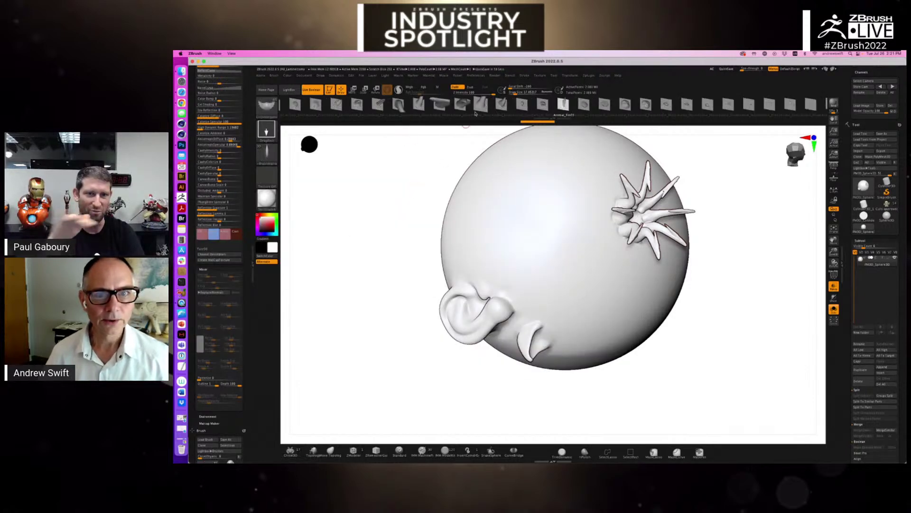
drag(488, 163, 528, 202)
mouse_move(409, 204)
mouse_down()
mouse_move(641, 165)
mouse_move(635, 195)
mouse_move(665, 194)
mouse_move(738, 168)
mouse_move(683, 209)
mouse_move(663, 156)
mouse_up()
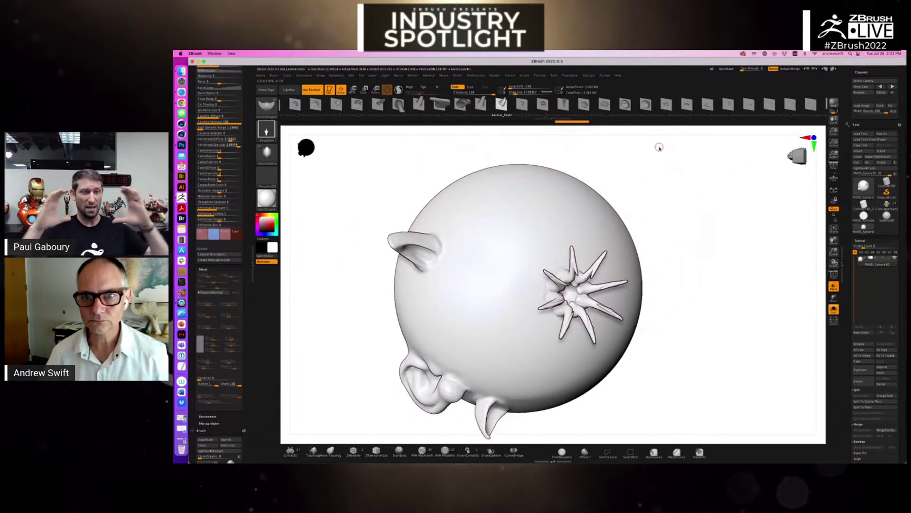
Select the ragged animal fin shape and stamp two fins on separate areas of the sphere's underside
click(563, 106)
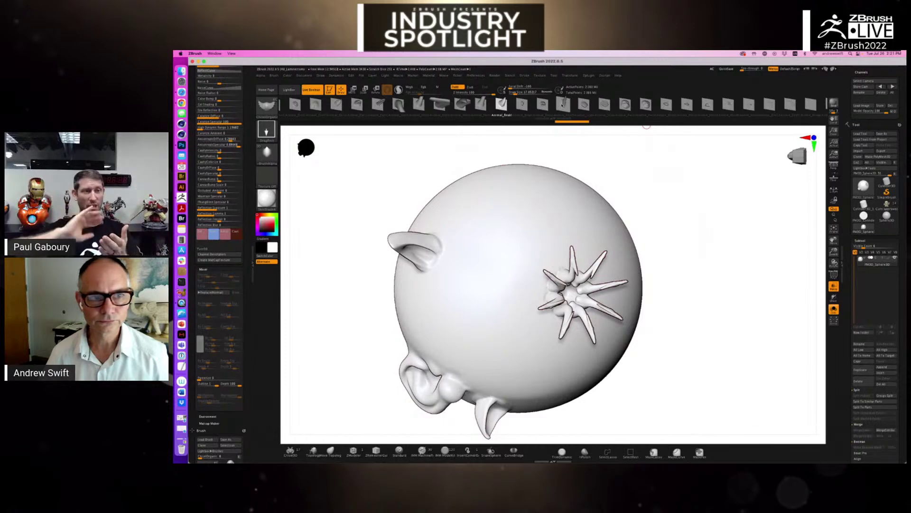
drag(546, 173, 559, 180)
drag(679, 295, 685, 252)
alt+drag(708, 218, 651, 308)
drag(584, 235, 617, 262)
drag(669, 247, 619, 214)
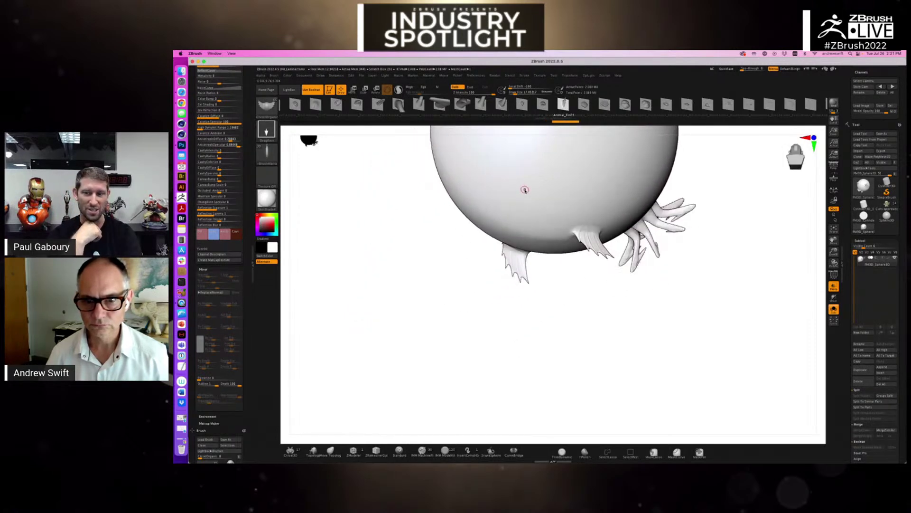
drag(568, 311, 522, 327)
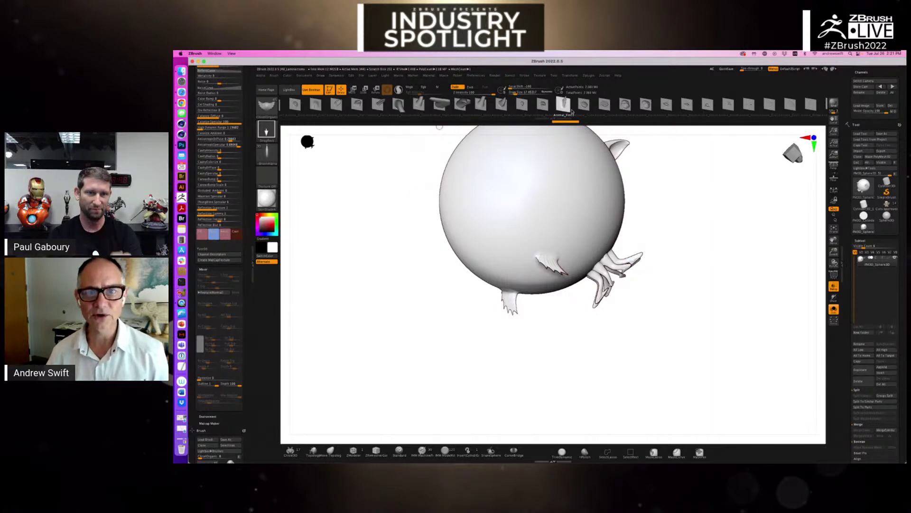
Stamp the Abstract01 bump cluster on the sphere and the small, scattered Abstract07 shape beside it
mouse_move(565, 106)
mouse_down()
mouse_move(420, 113)
mouse_move(721, 76)
mouse_up()
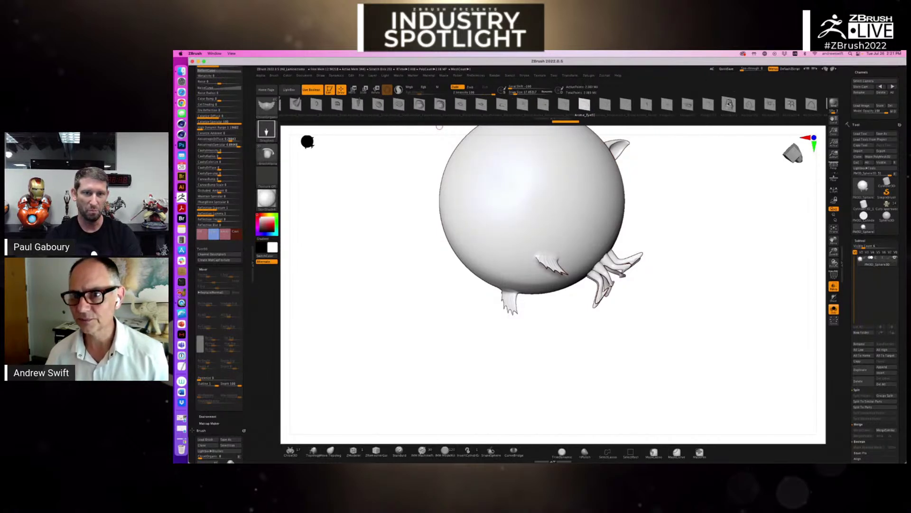
click(728, 103)
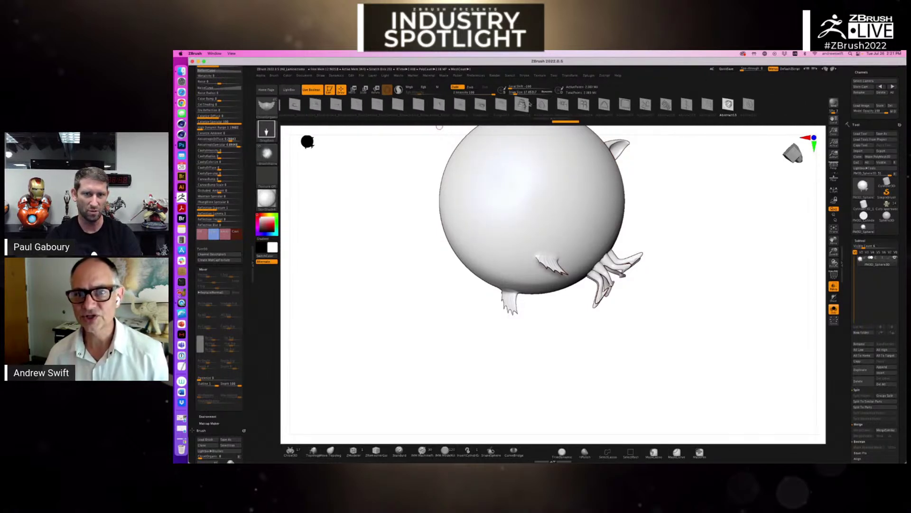
click(522, 104)
mouse_move(517, 154)
mouse_down()
mouse_move(553, 203)
mouse_move(635, 181)
mouse_move(687, 206)
mouse_move(684, 311)
mouse_move(698, 266)
mouse_move(661, 283)
mouse_move(608, 255)
mouse_move(660, 240)
mouse_up()
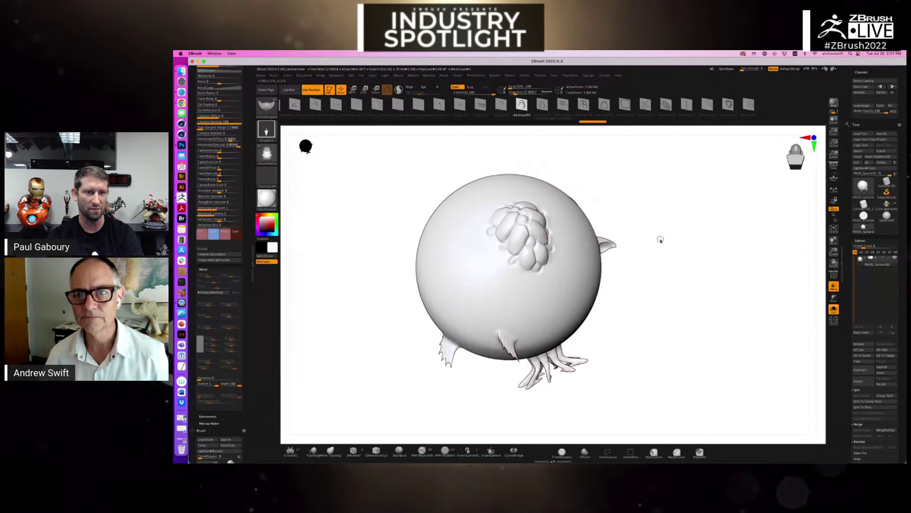
click(645, 103)
mouse_move(563, 213)
mouse_down()
mouse_move(646, 210)
mouse_move(628, 220)
mouse_up()
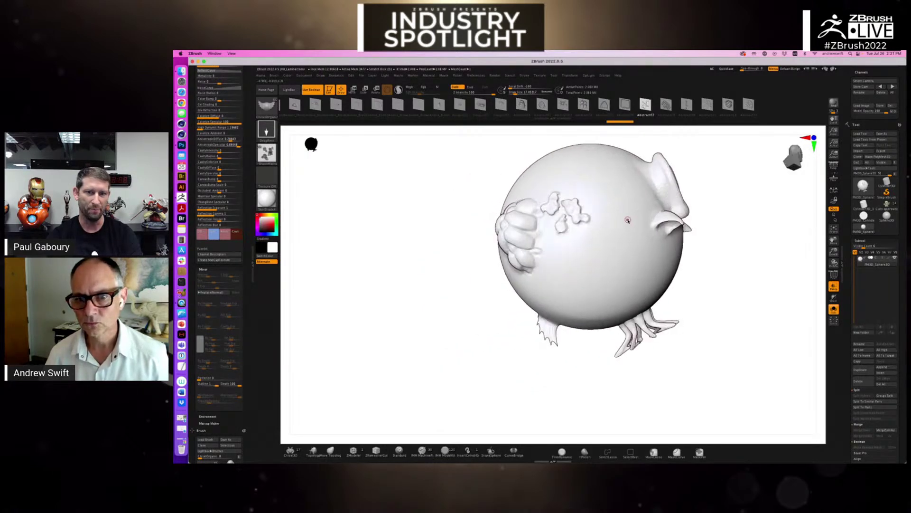
mouse_move(729, 209)
mouse_down()
mouse_move(653, 189)
mouse_move(522, 214)
mouse_up()
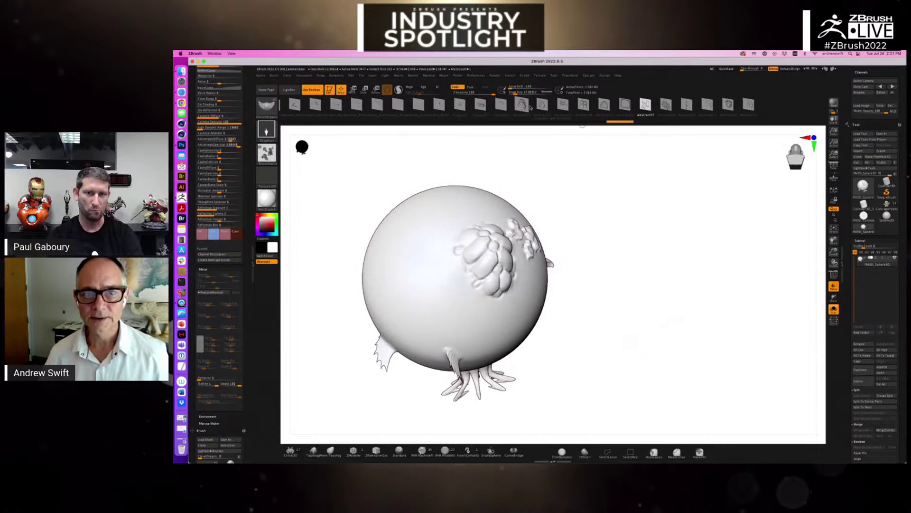
Stamp further Abstract01 bump clusters in different sizes across the upper part of the sphere
drag(405, 247, 398, 222)
drag(464, 156, 486, 191)
drag(500, 252, 420, 214)
mouse_move(503, 256)
mouse_down()
mouse_move(541, 283)
mouse_move(541, 254)
mouse_move(575, 258)
mouse_move(407, 184)
mouse_up()
drag(393, 234, 429, 254)
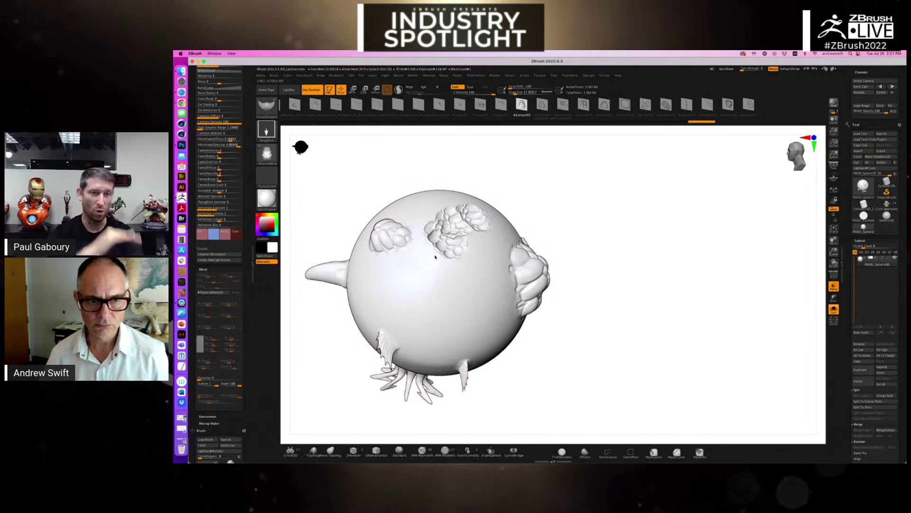
Stamp the Fungus02 shape on the sphere just below the bump clusters
mouse_move(572, 348)
mouse_down()
mouse_move(588, 330)
mouse_move(573, 314)
mouse_up()
click(479, 107)
drag(396, 254, 415, 285)
mouse_move(485, 225)
mouse_down()
mouse_move(516, 265)
mouse_move(508, 266)
mouse_move(567, 270)
mouse_move(590, 221)
mouse_up()
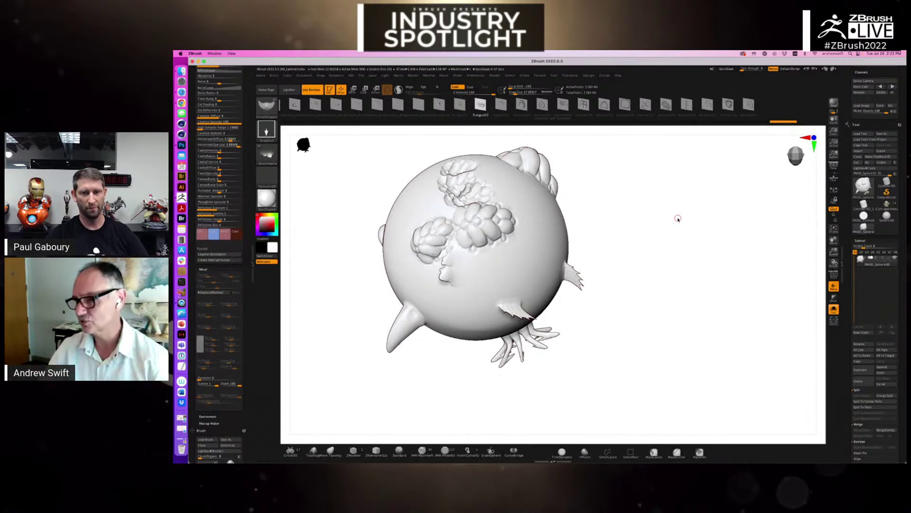
mouse_move(731, 242)
mouse_down()
mouse_move(724, 226)
mouse_move(446, 166)
mouse_up()
mouse_move(705, 250)
mouse_down()
mouse_move(689, 259)
mouse_move(801, 211)
mouse_up()
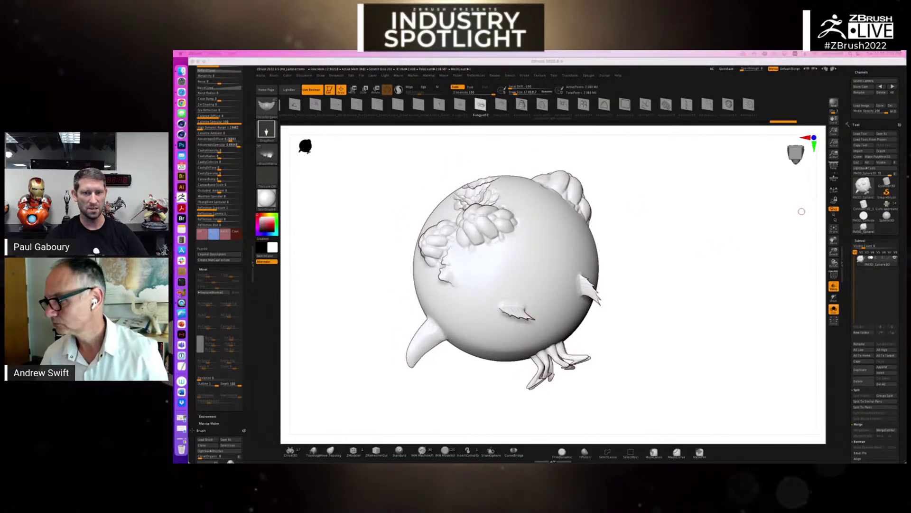
Select an animal nose shape with two holes from the brush's shape set and stamp it on the sphere's open front
click(615, 236)
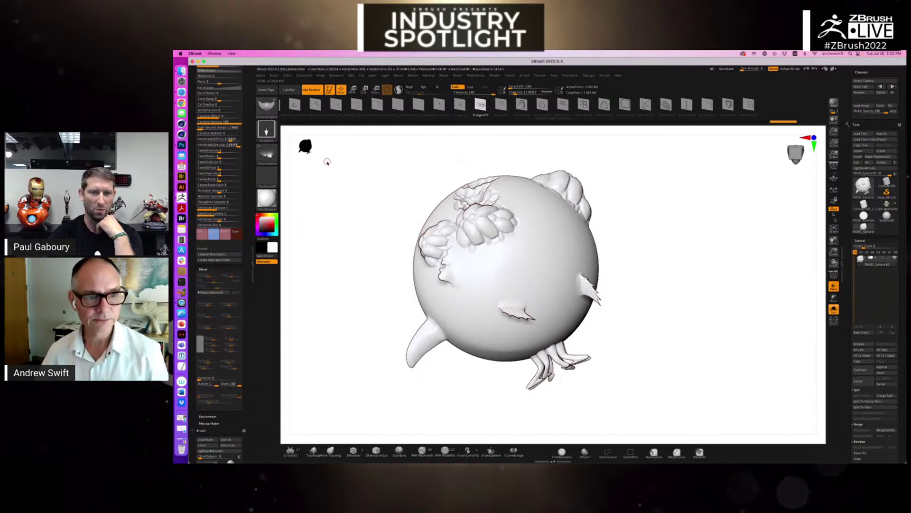
key(b)
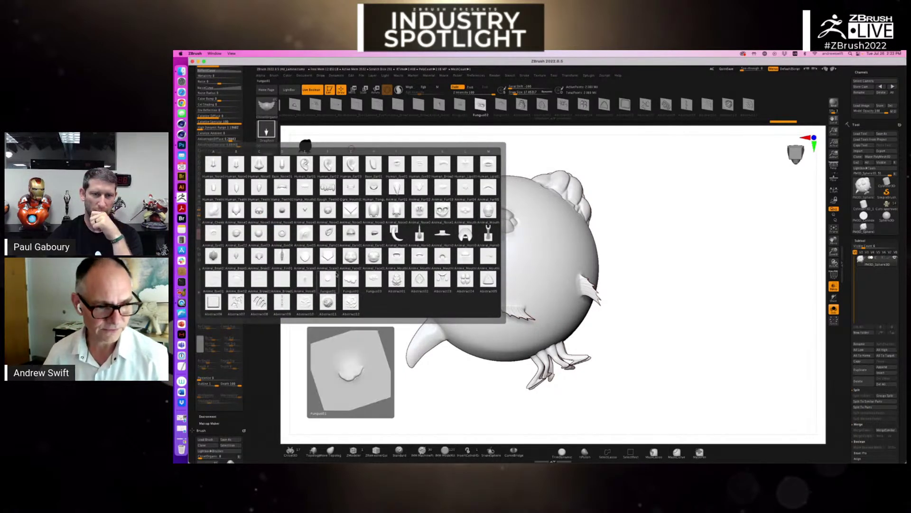
mouse_move(327, 302)
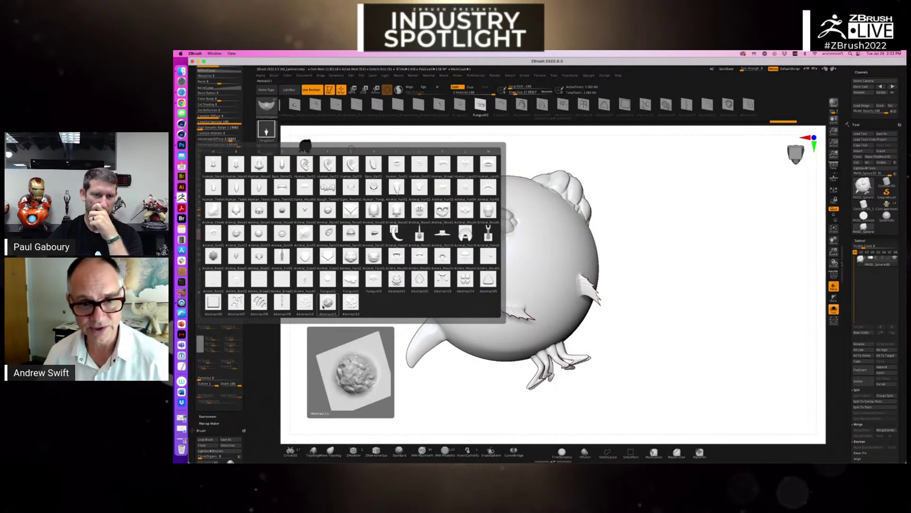
click(434, 215)
drag(536, 259, 585, 285)
mouse_move(681, 264)
mouse_down()
mouse_move(652, 271)
mouse_move(681, 273)
mouse_move(677, 264)
mouse_up()
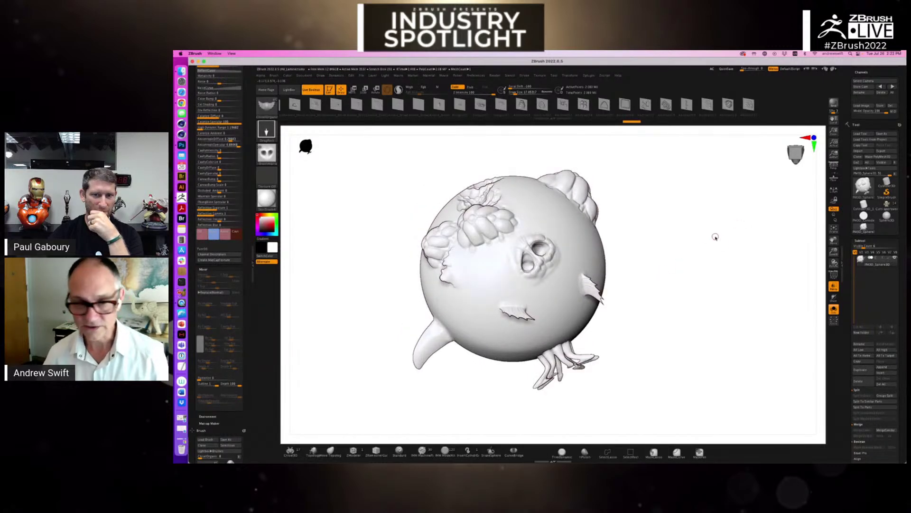
Open the Needle_tip_live_Boolean.ZPR project from the Example 2 Needle Tip folder without saving the current project
key(super+o)
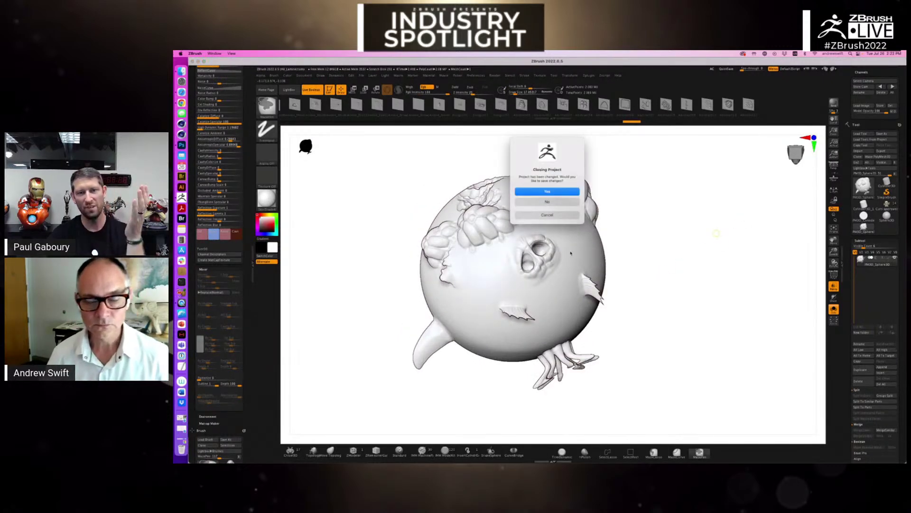
click(554, 203)
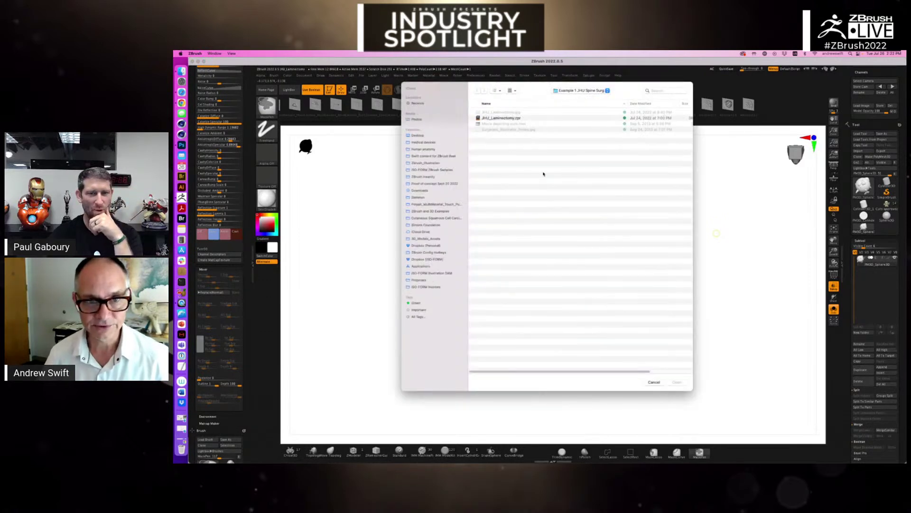
key(super+Up)
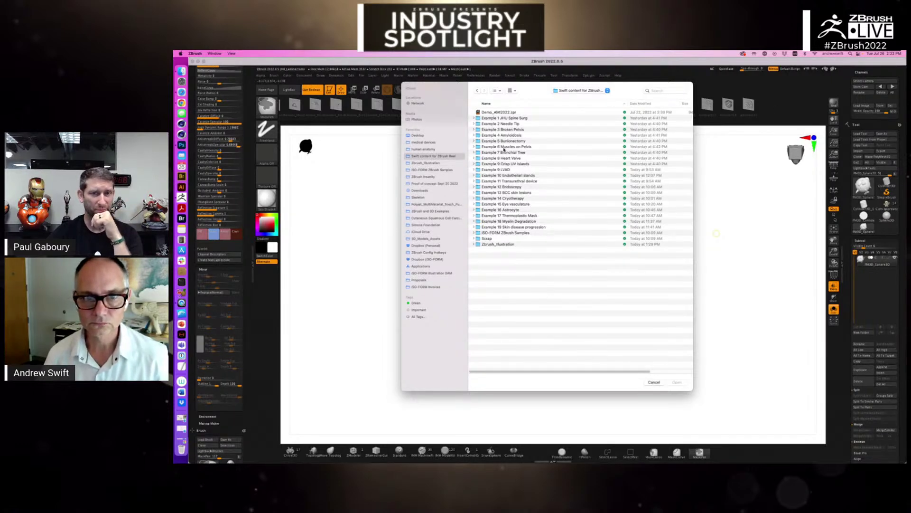
click(509, 124)
click(677, 383)
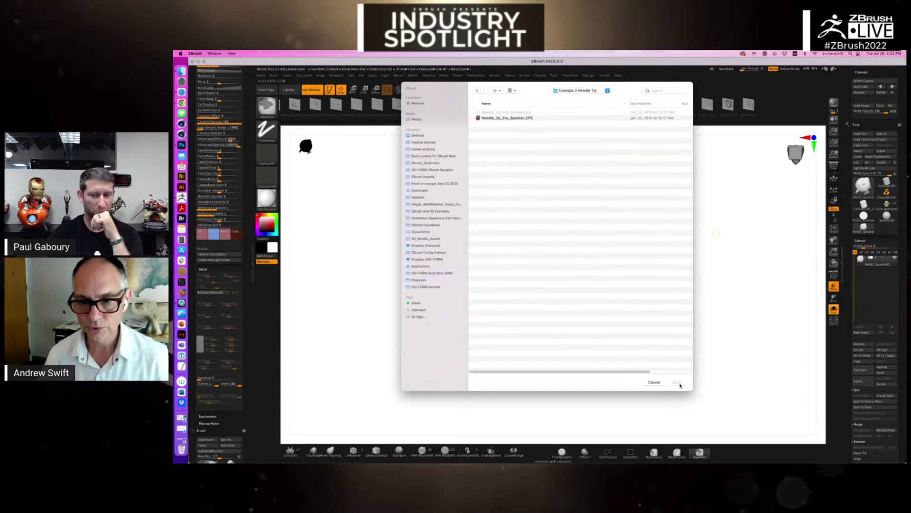
click(502, 118)
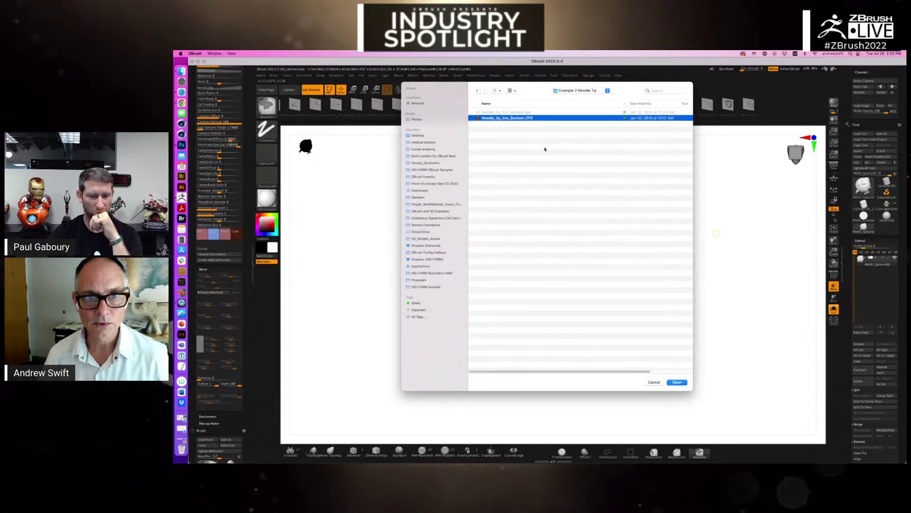
click(677, 382)
Turn on perspective and examine the needle tip's bevelled opening from the side
key(super+Tab)
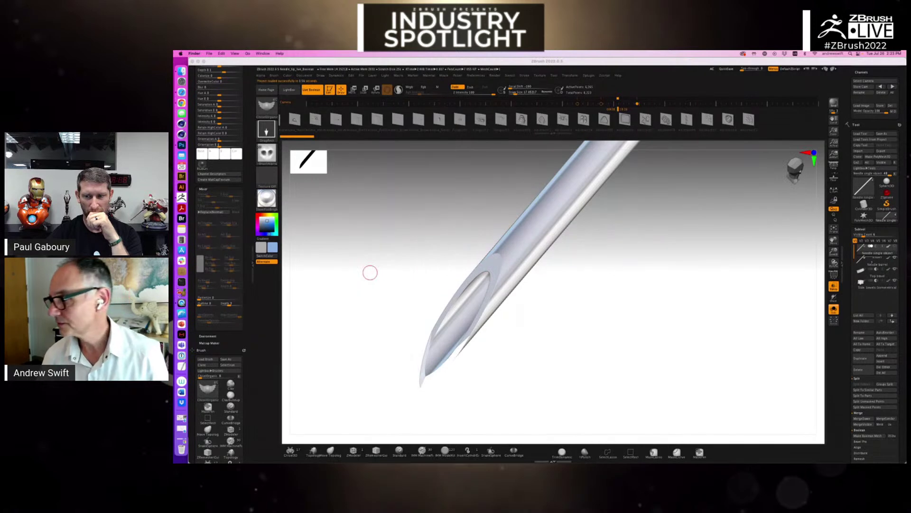
click(719, 299)
drag(626, 340, 612, 312)
click(834, 165)
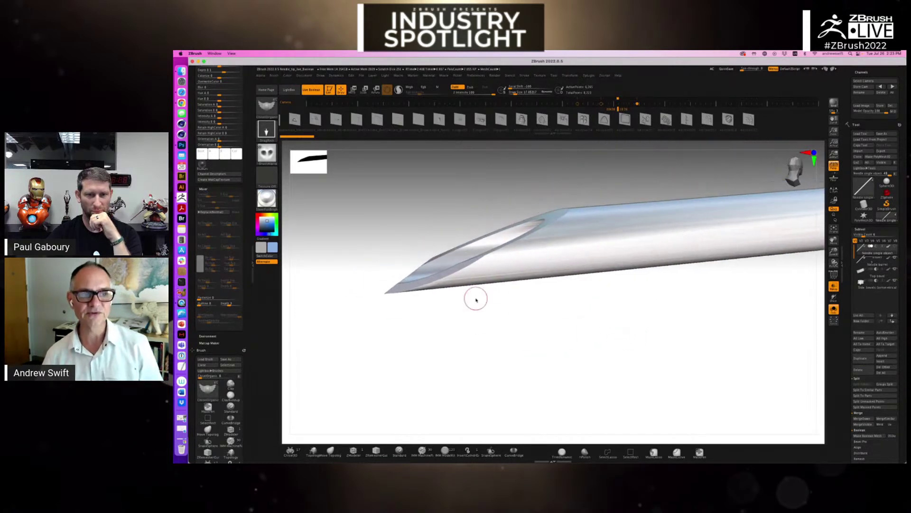
drag(425, 232, 456, 144)
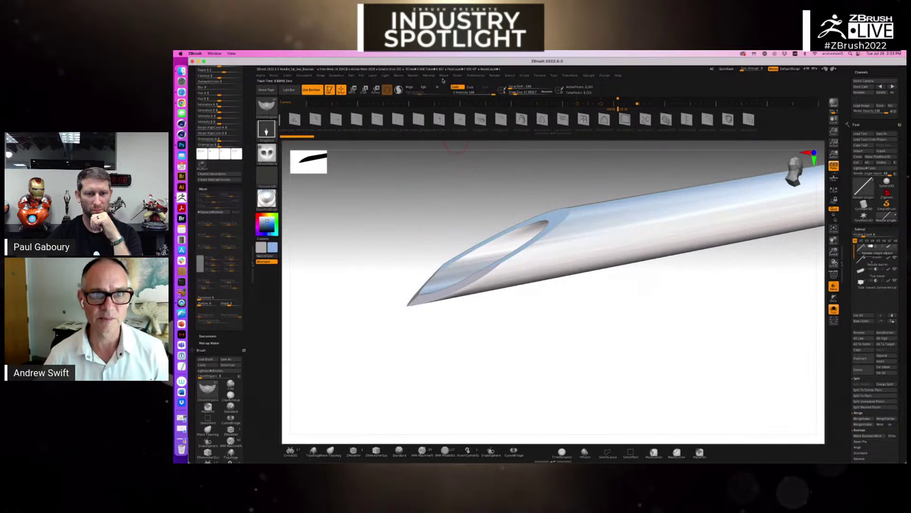
Give the needle's material a dark contour line by raising the Outline setting in its Mixer properties
click(427, 76)
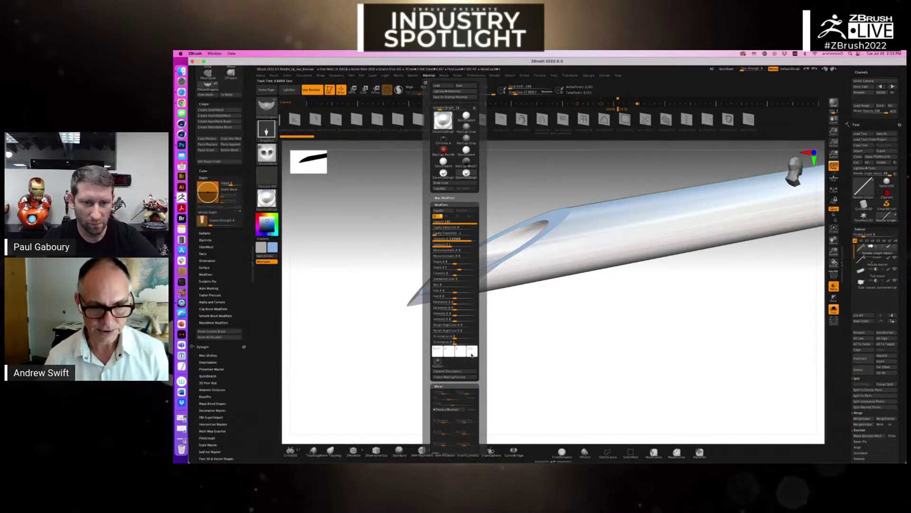
click(471, 351)
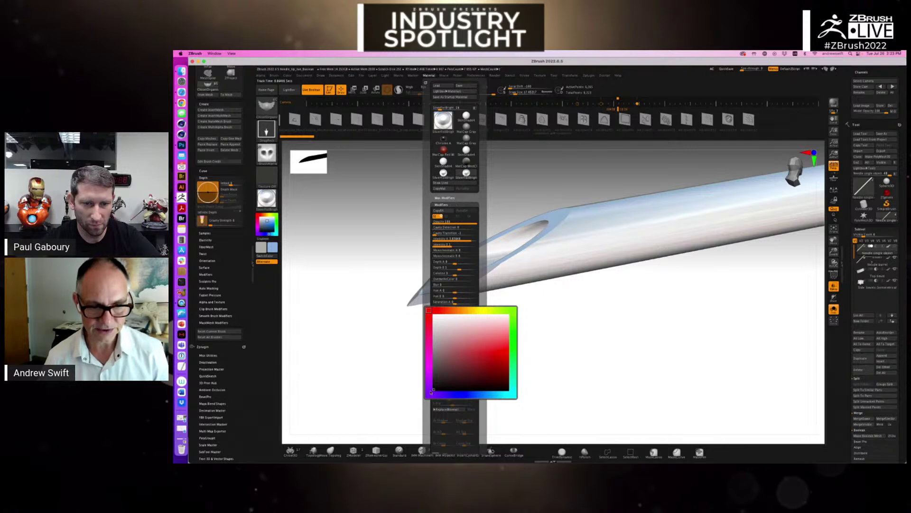
click(431, 392)
click(453, 205)
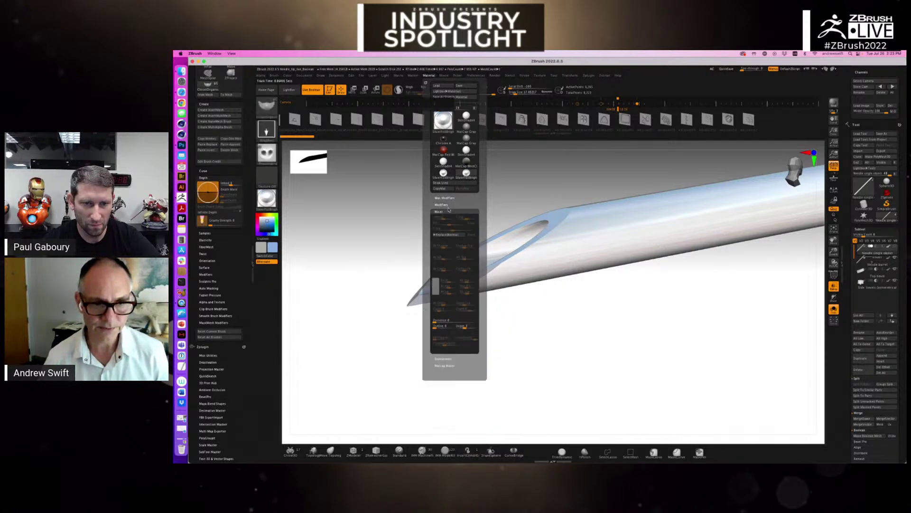
drag(444, 328, 525, 330)
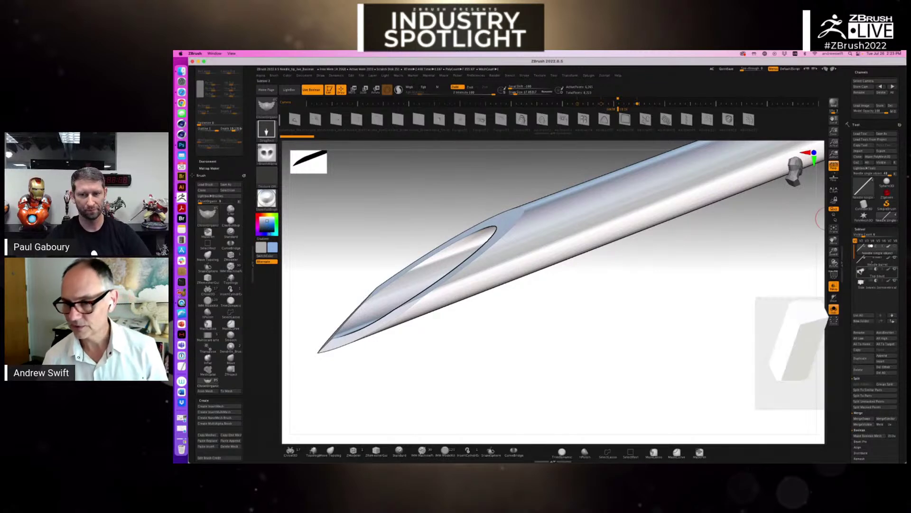
Turn off Live Boolean and make the subtools transparent to reveal the block shapes that cut the needle's tip
click(312, 90)
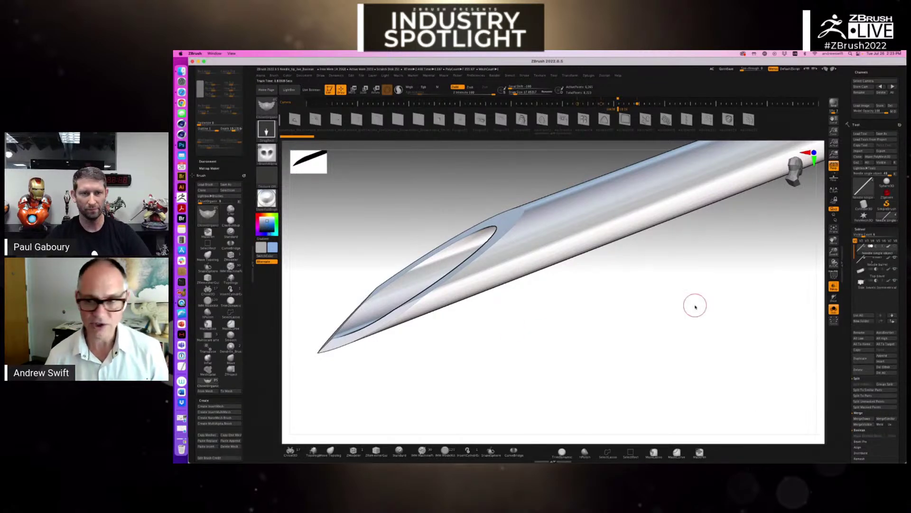
click(815, 294)
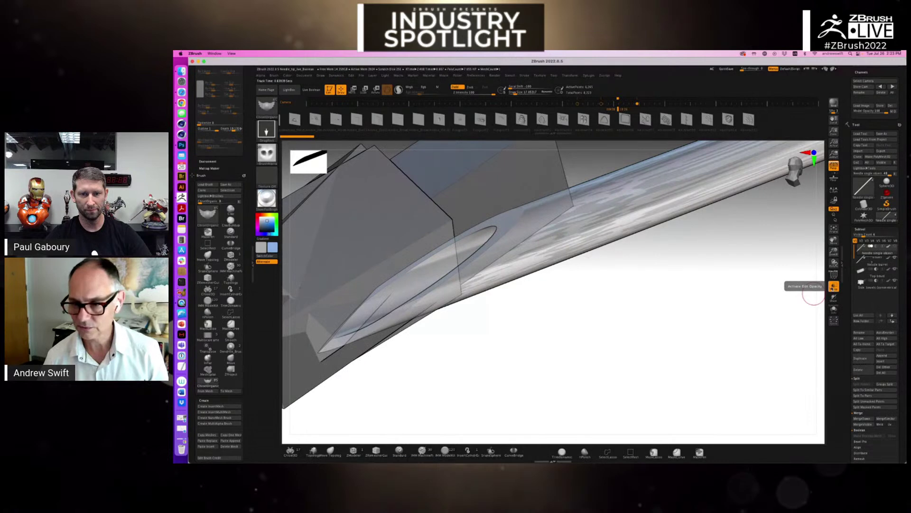
Isolate the single-object needle from its cutting blocks, view the bevelled tip from several angles and render it with BPR
drag(629, 329, 648, 307)
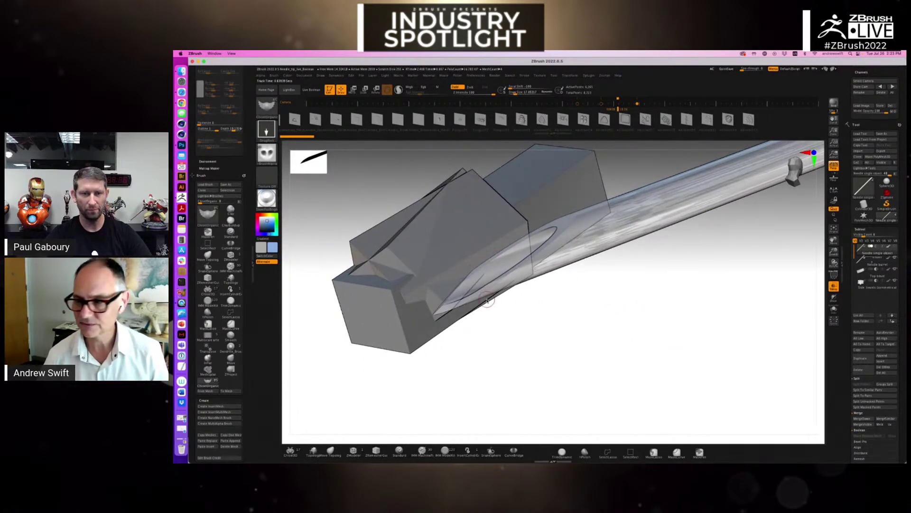
drag(550, 339, 538, 333)
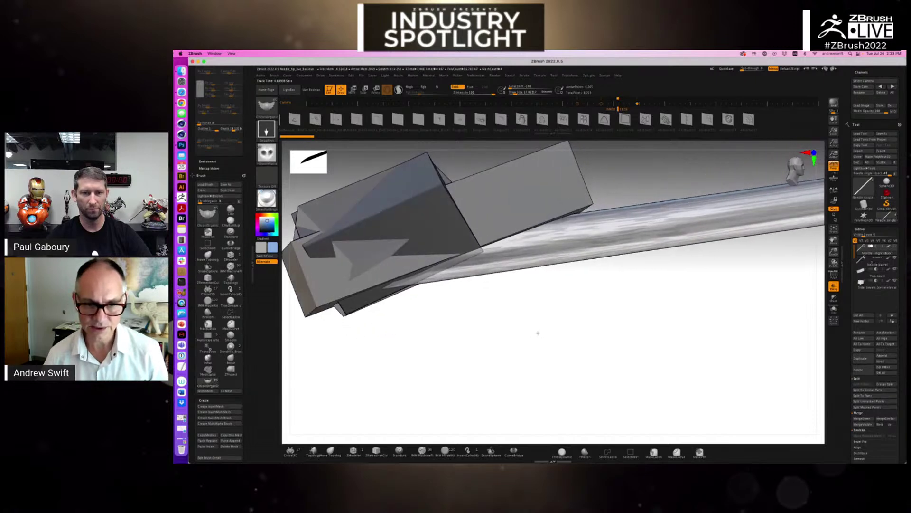
click(833, 309)
mouse_move(432, 267)
mouse_down()
mouse_move(428, 252)
mouse_move(526, 209)
mouse_move(503, 218)
mouse_up()
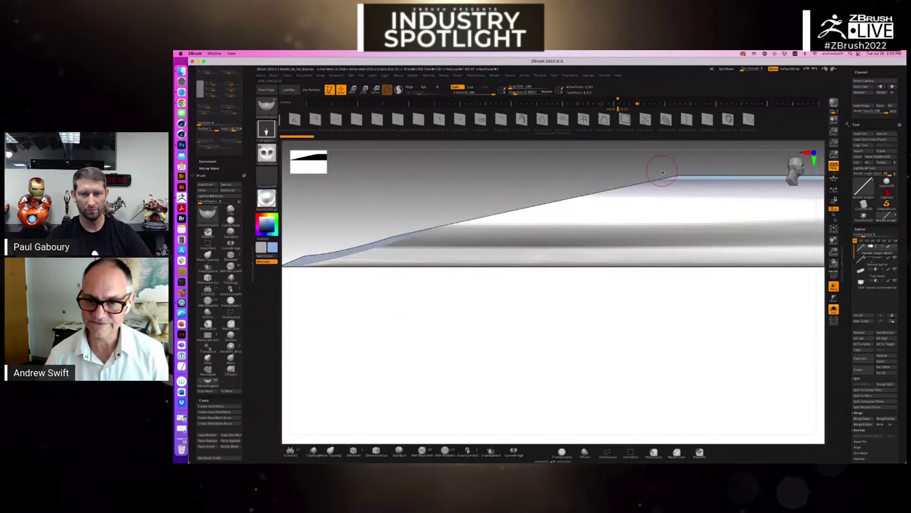
mouse_move(404, 200)
mouse_down()
mouse_move(395, 247)
mouse_move(378, 265)
mouse_move(373, 258)
mouse_move(417, 193)
mouse_up()
drag(504, 180, 465, 213)
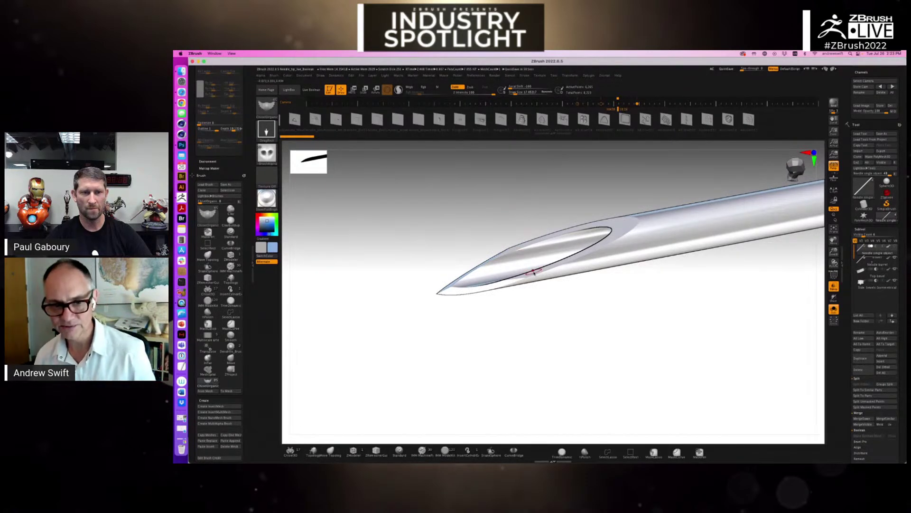
key(shift+r)
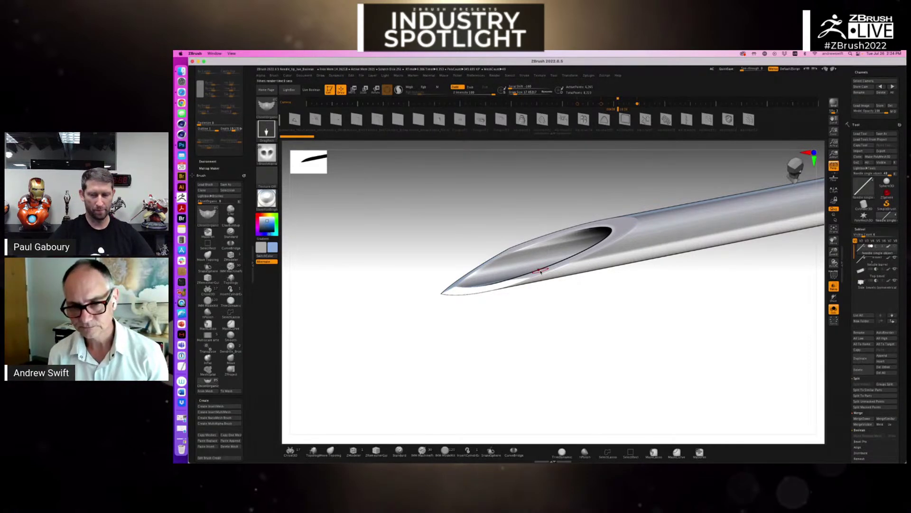
Display the needle's polygroup wireframe and examine the mesh around the bevelled opening up close
key(shift+f)
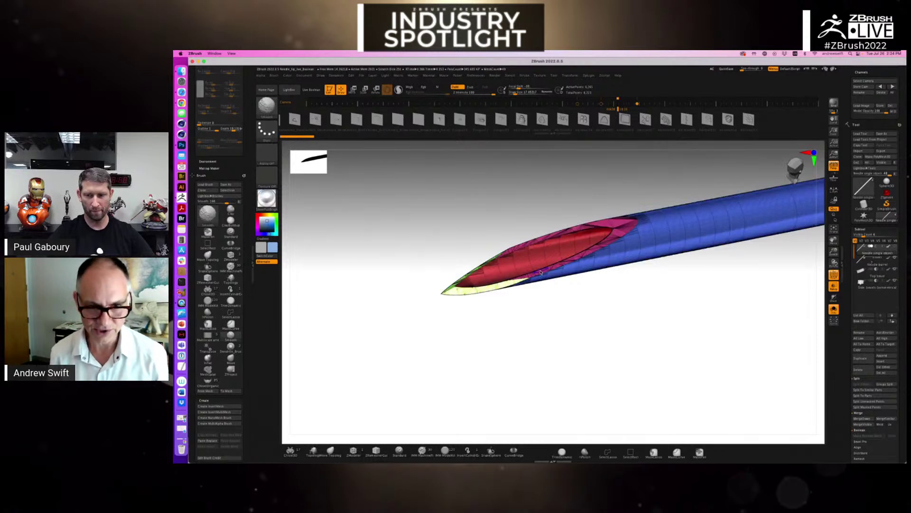
right_drag(585, 253, 527, 275)
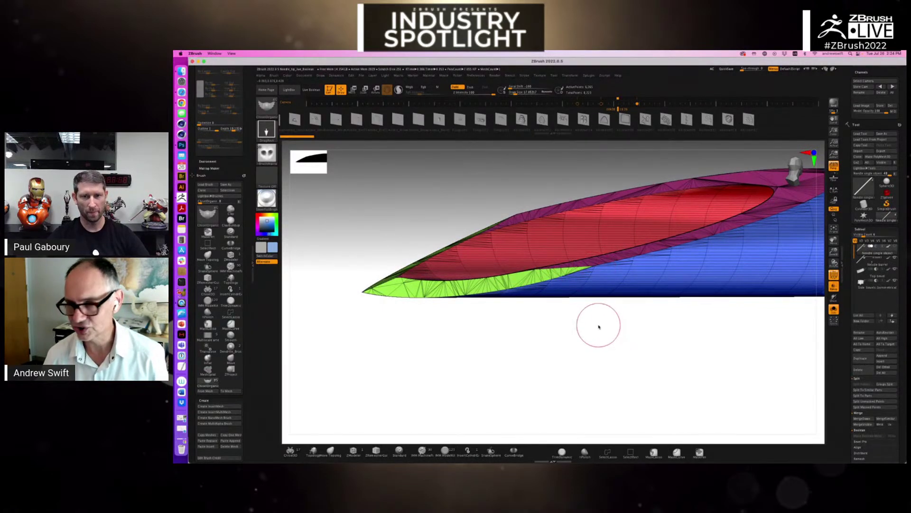
right_drag(596, 321, 597, 322)
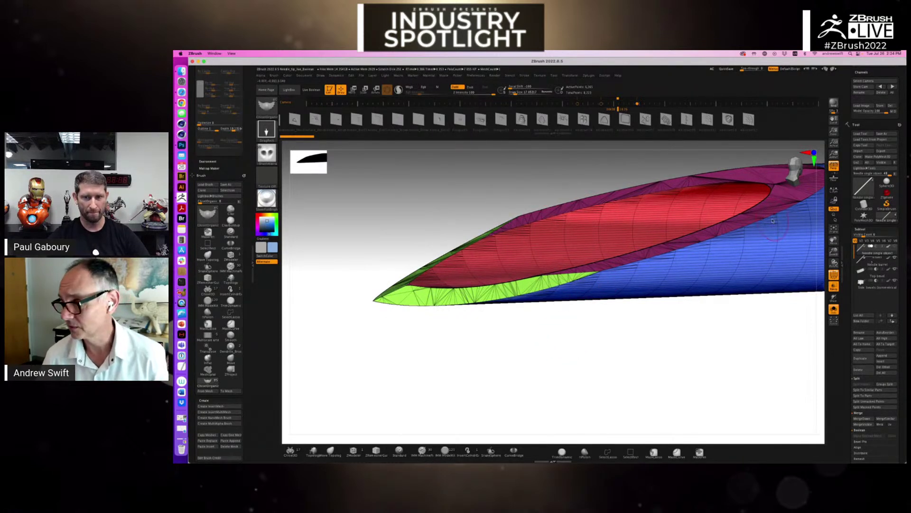
Open the Heart_inside_outside_Live boolean_Amyloidosis.ZPR project from the Example 4 Amyloidosis folder without saving the current project
key(ctrl)
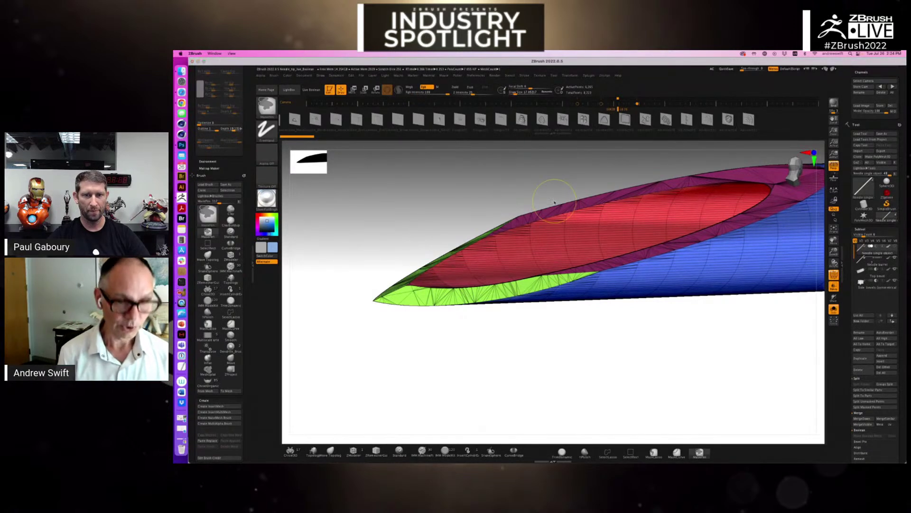
key(ctrl+o)
click(559, 200)
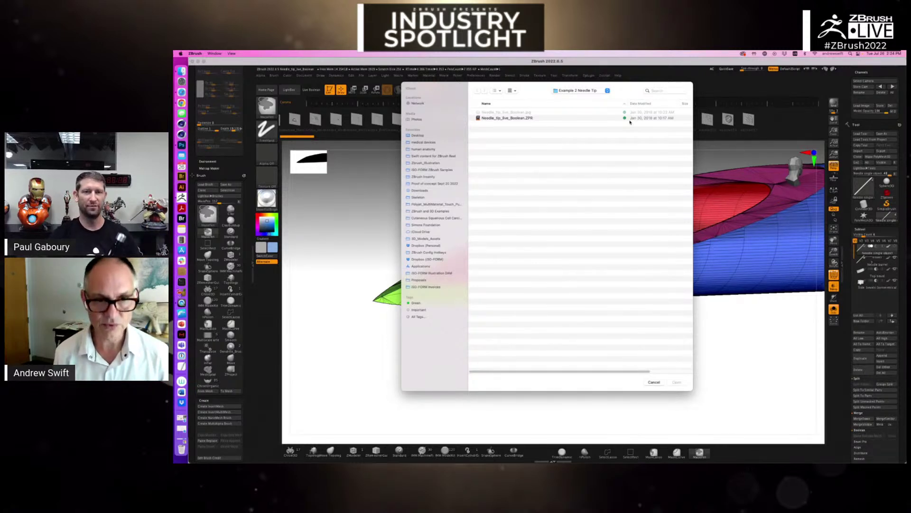
key(super+Up)
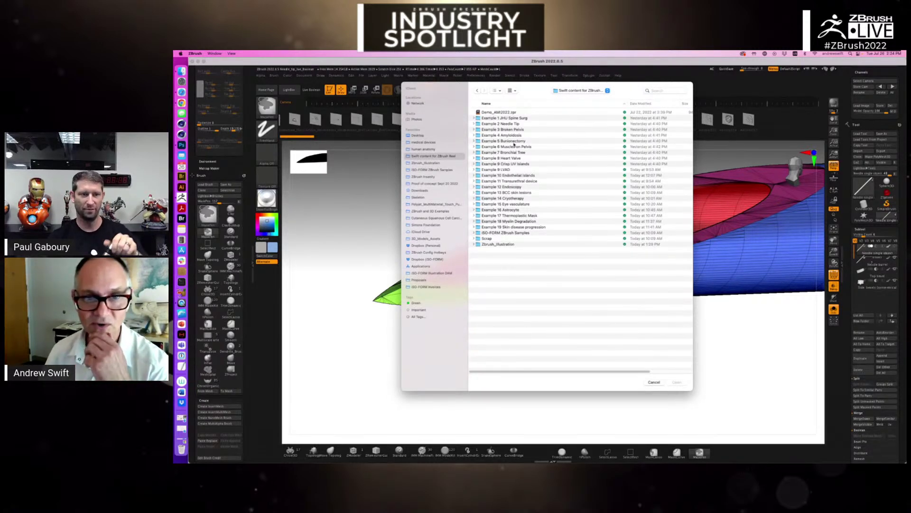
click(476, 136)
click(486, 142)
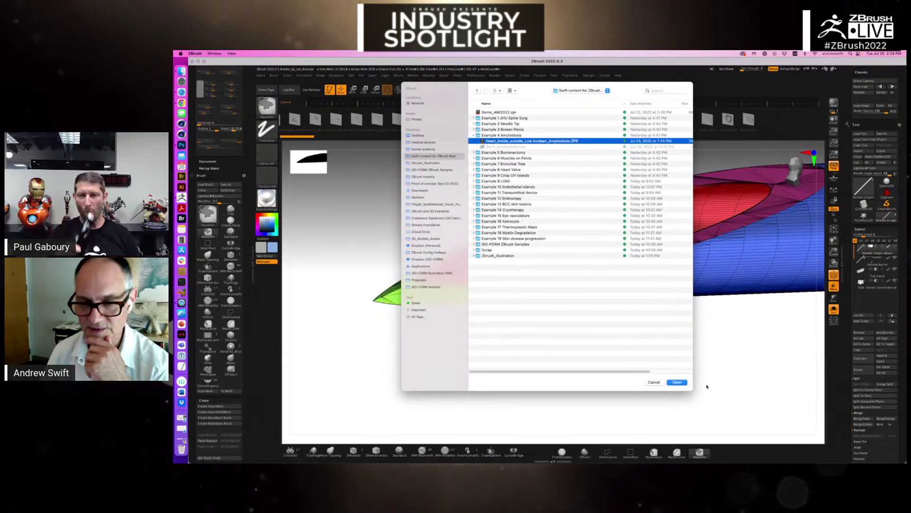
click(677, 382)
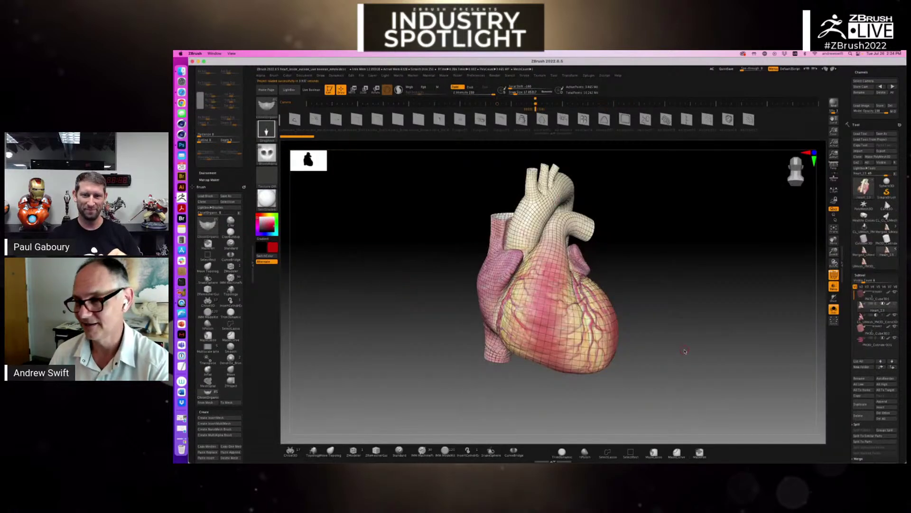
Turn off the texture map on the heart subtool and hide its wireframe
drag(685, 351, 683, 349)
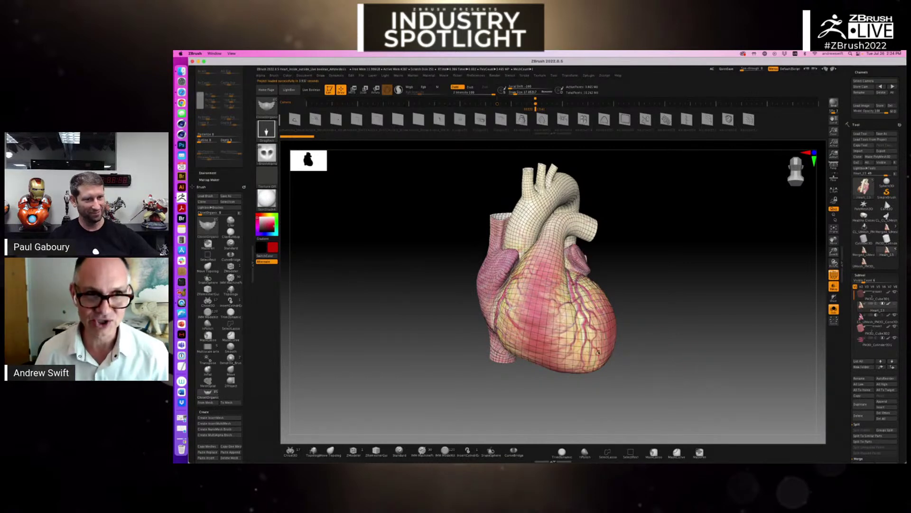
mouse_move(674, 309)
mouse_down()
mouse_move(660, 302)
mouse_move(685, 298)
mouse_up()
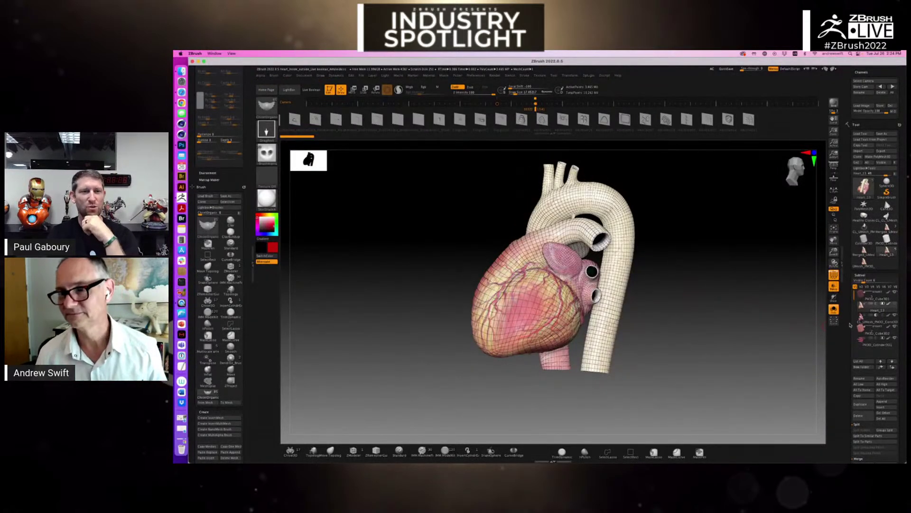
scroll(851, 325, down, 10)
scroll(847, 271, up, 5)
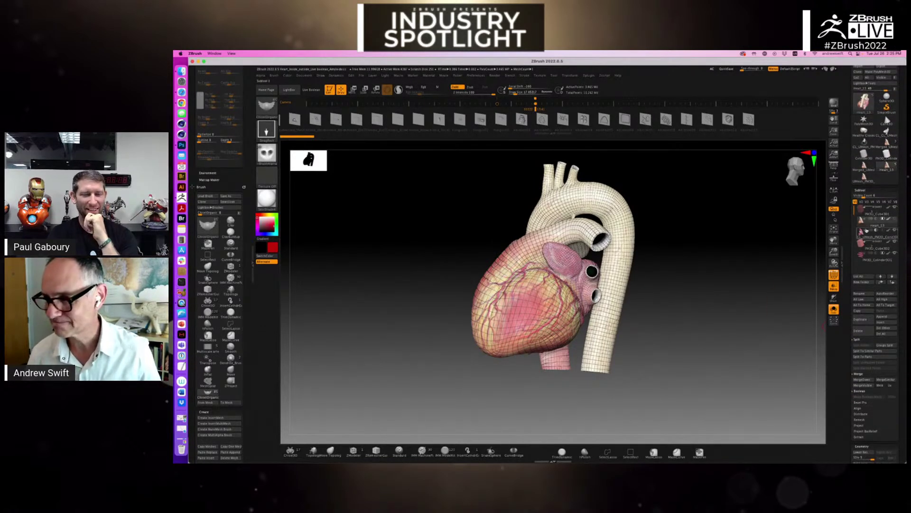
scroll(843, 351, down, 15)
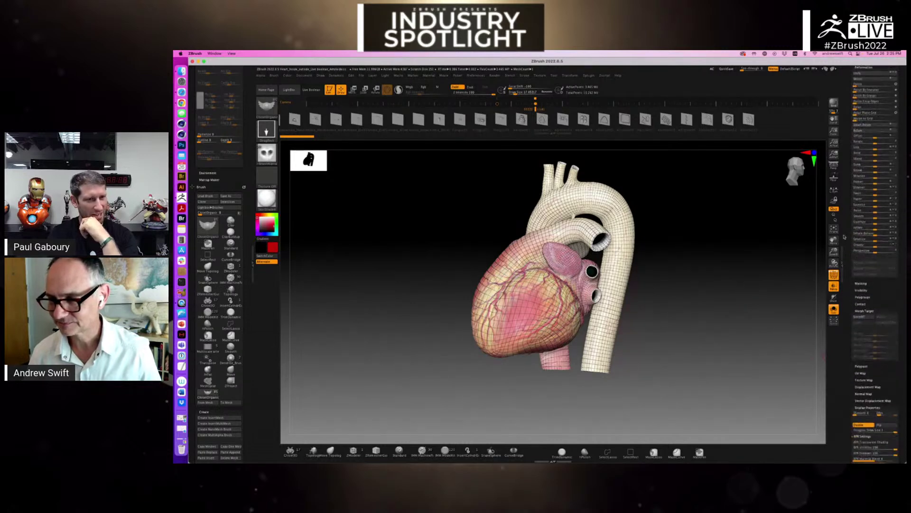
scroll(871, 276, up, 8)
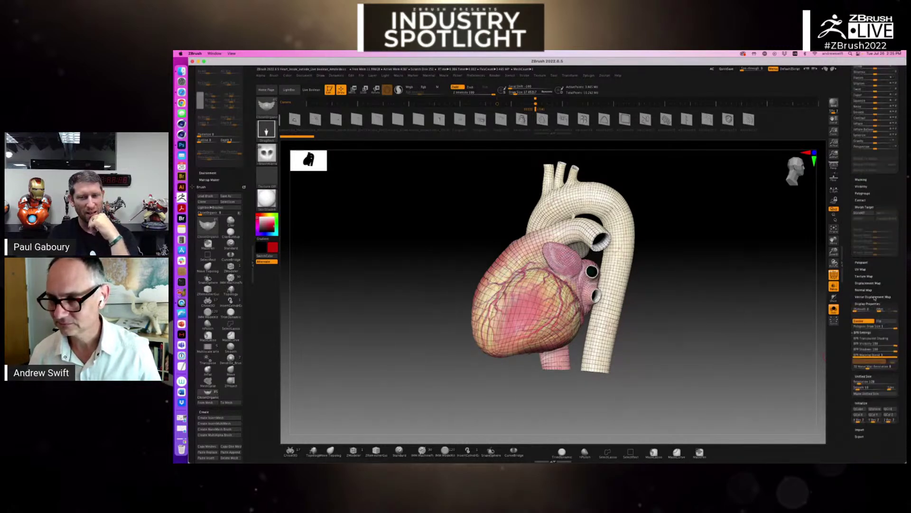
key(shift)
click(871, 276)
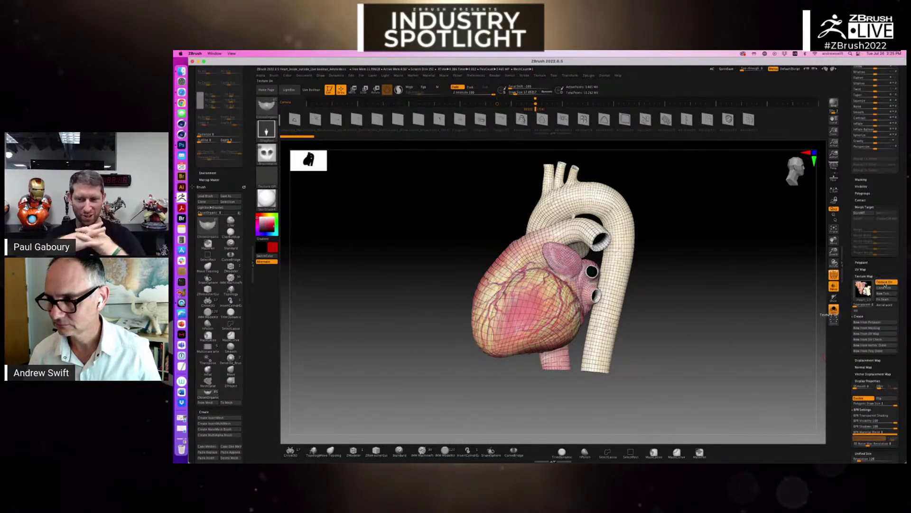
click(883, 282)
drag(656, 292, 678, 291)
key(shift+f)
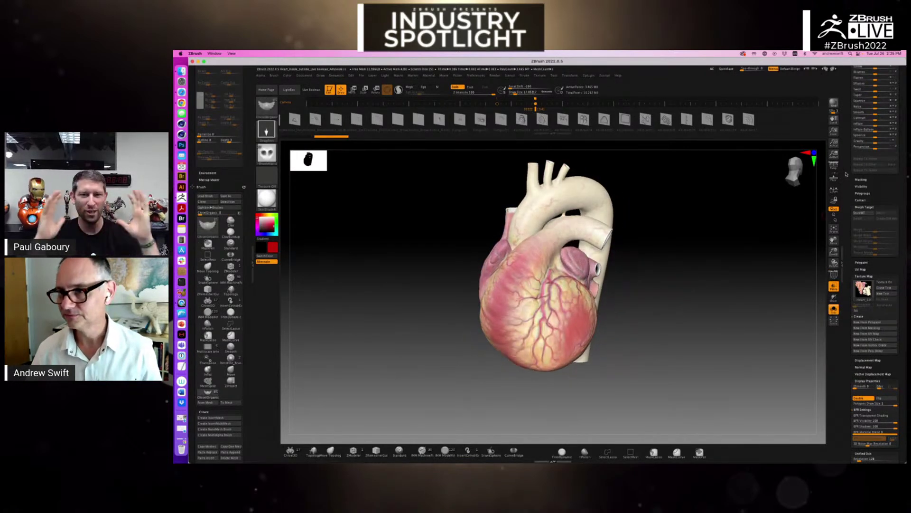
Check the heart subtool's polygon count and examine its painted outer surface from different angles
scroll(856, 244, up, 6)
scroll(856, 245, up, 6)
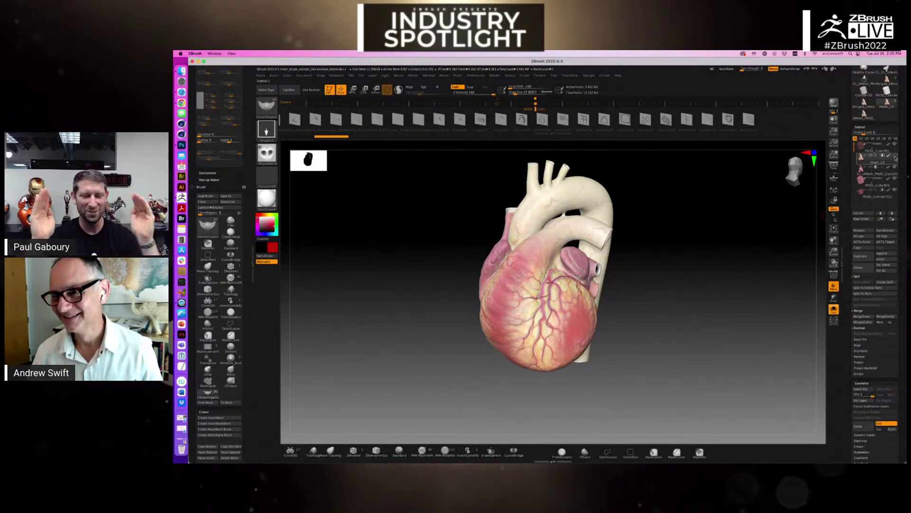
mouse_move(895, 157)
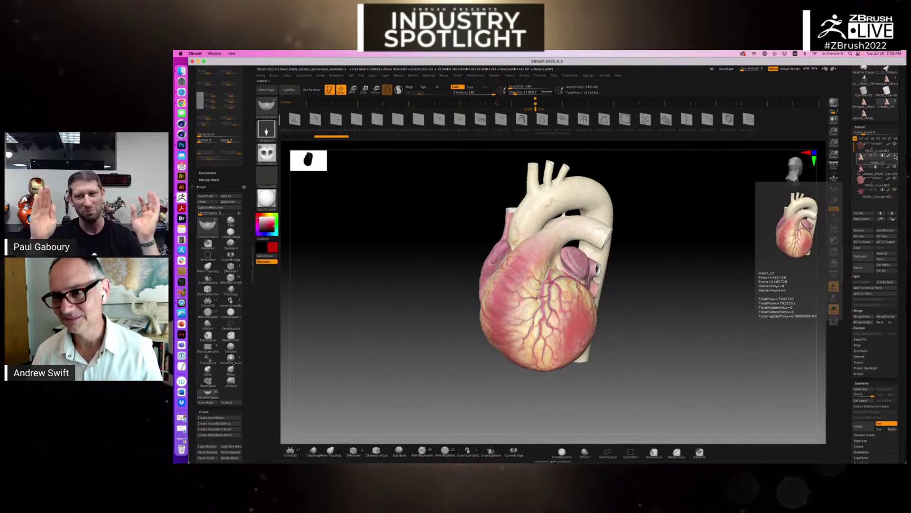
drag(697, 286, 692, 313)
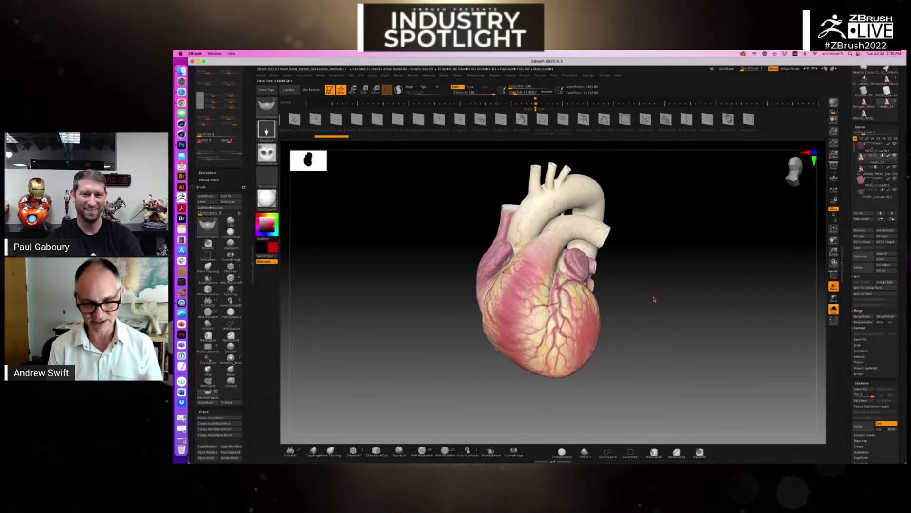
drag(654, 297, 643, 297)
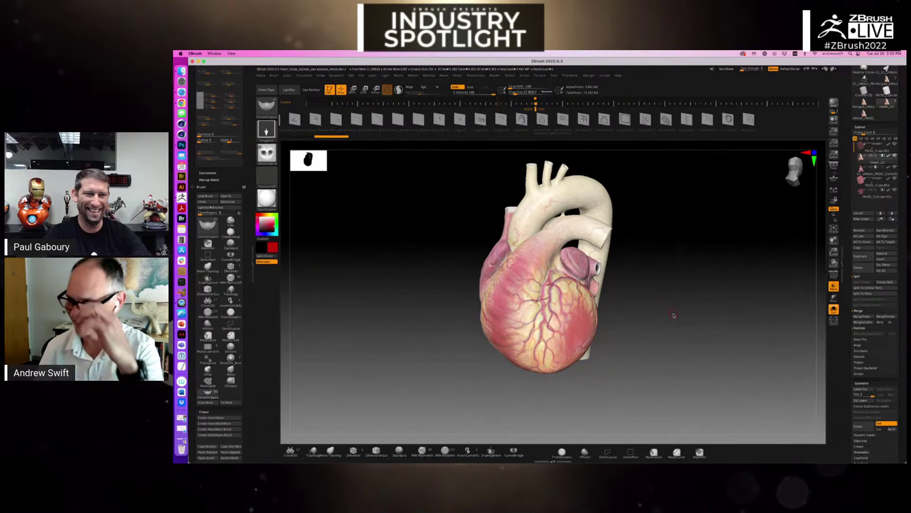
drag(668, 325, 822, 265)
drag(777, 298, 806, 300)
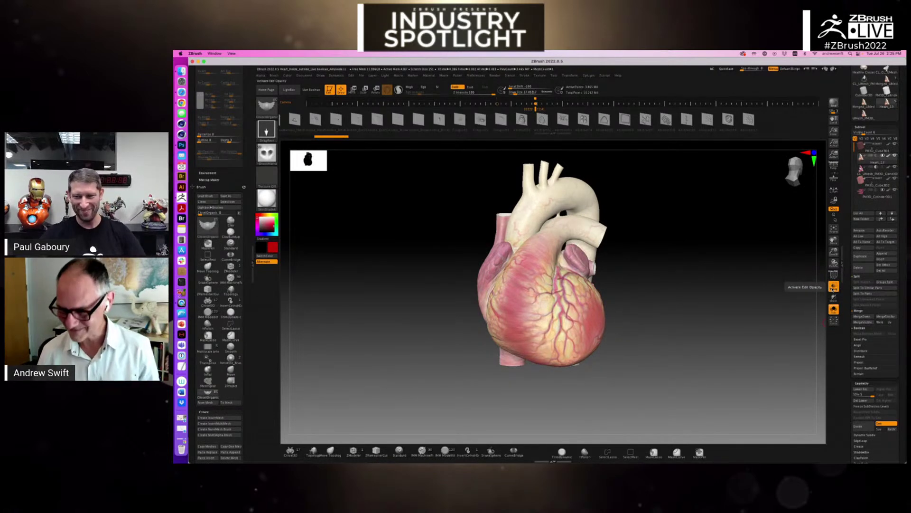
Turn off transparency and turn on Live Boolean to cut the heart open, examining the cross-section of the ventricles up close
click(834, 287)
drag(746, 290, 780, 277)
click(312, 89)
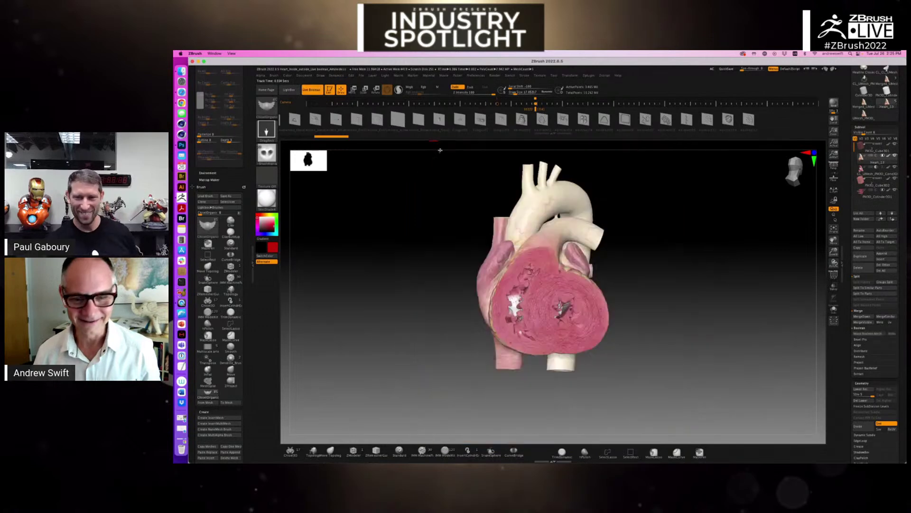
drag(689, 317, 696, 300)
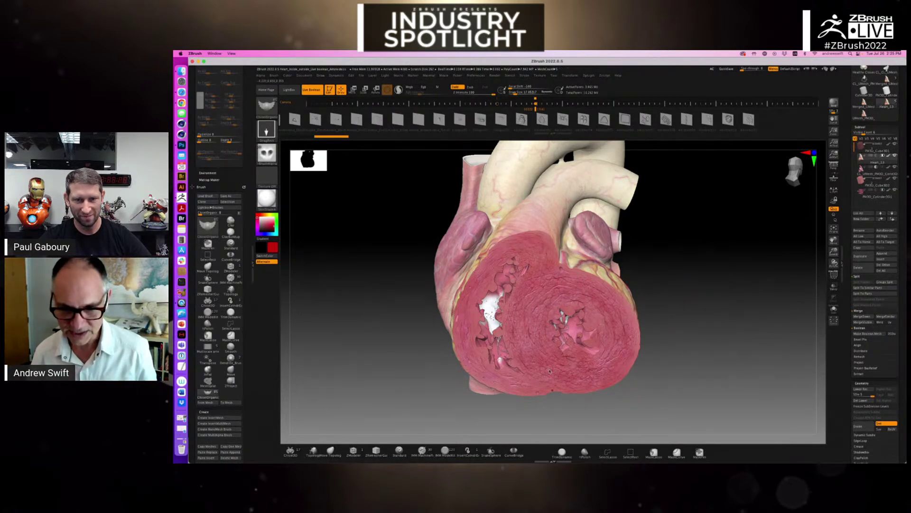
mouse_move(714, 322)
mouse_down()
mouse_move(713, 306)
mouse_move(713, 321)
mouse_up()
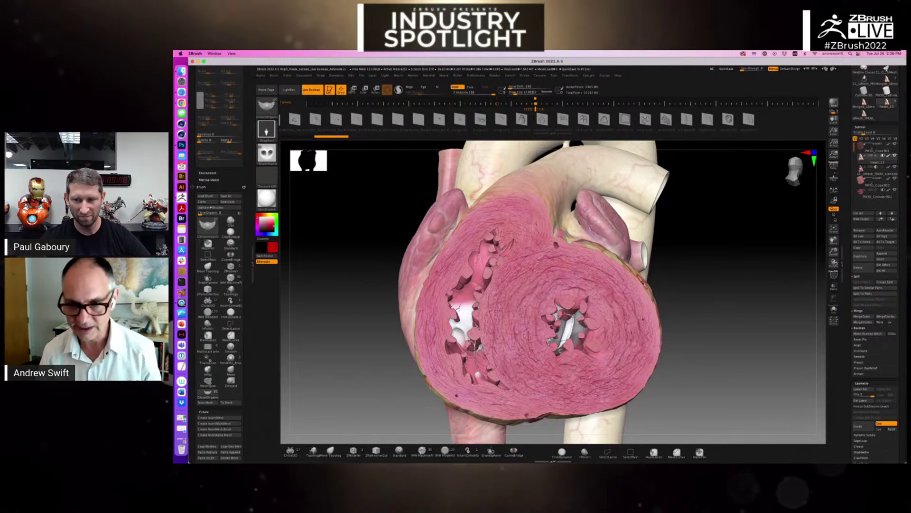
drag(679, 287, 687, 292)
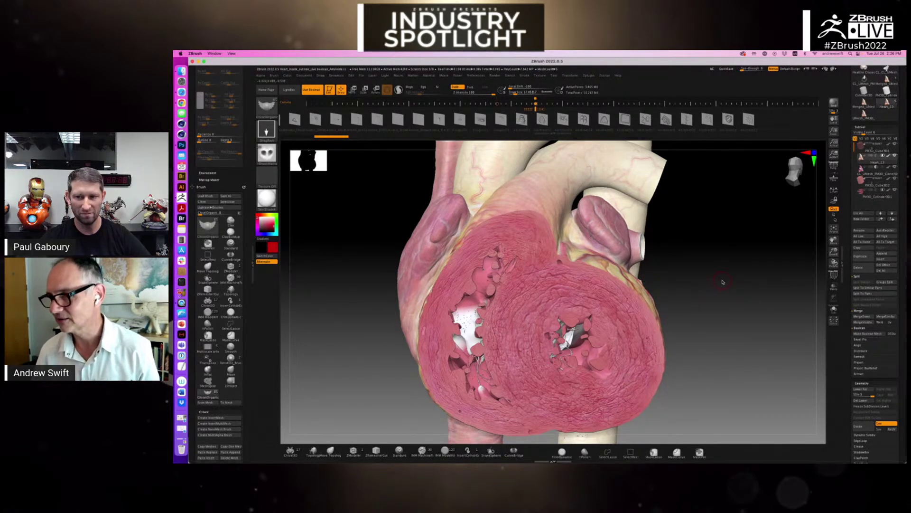
drag(719, 291, 721, 288)
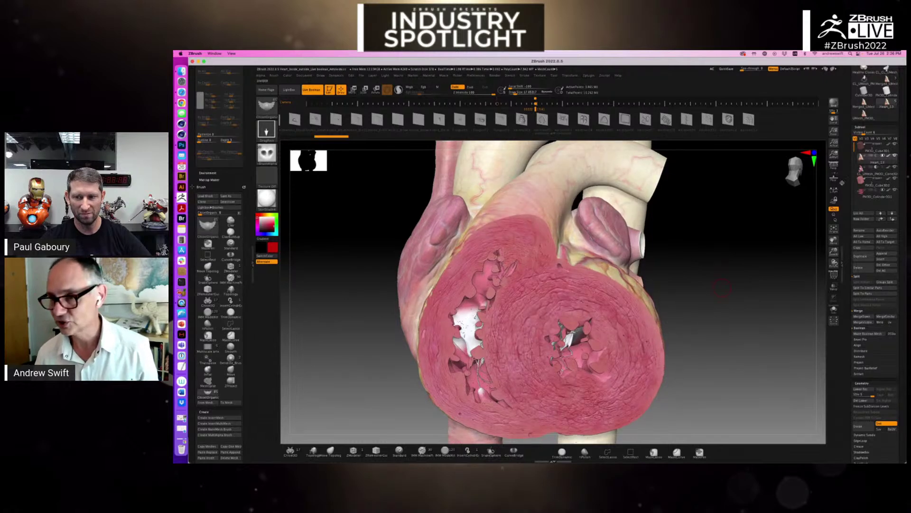
Select the cutting block that forms the heart's section face and isolate it to examine its sculpted muscle texture
drag(684, 229, 699, 249)
alt+click(637, 295)
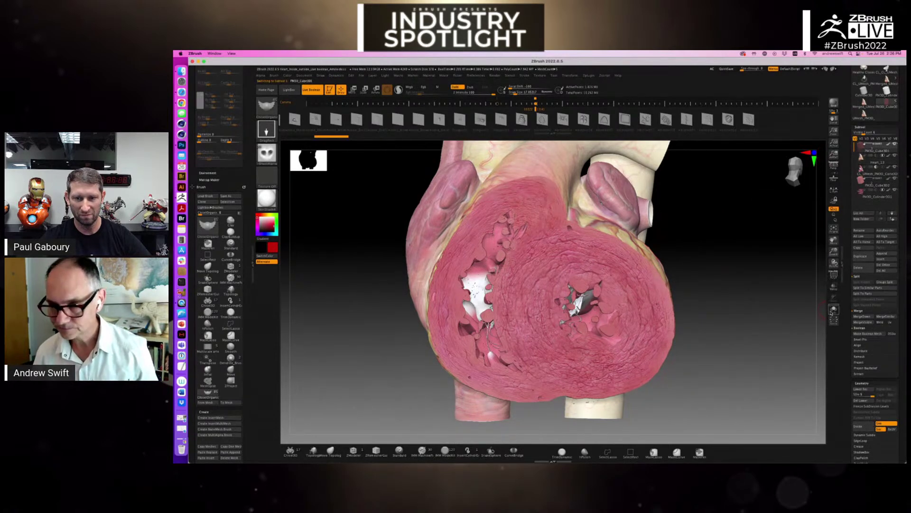
click(832, 309)
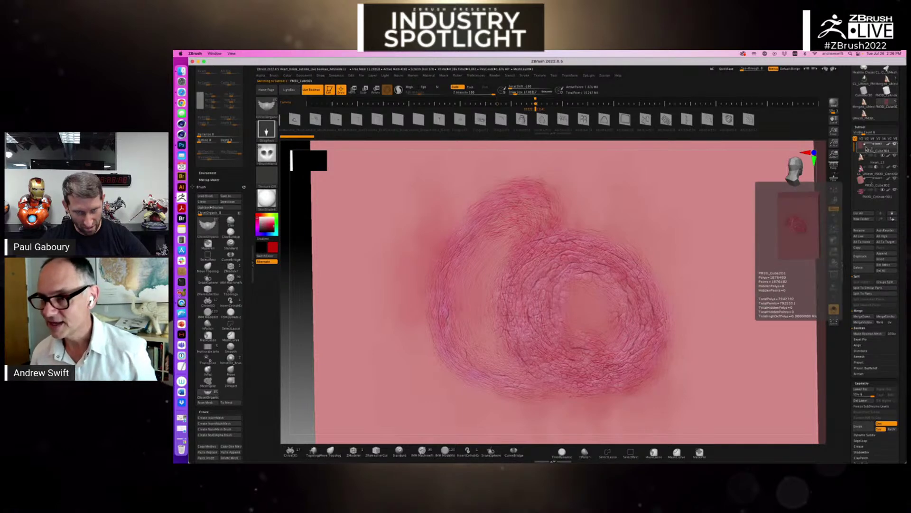
Isolate the subtool of the heart's inner chambers and vessels and view it with and without its polygroup wireframe
click(834, 309)
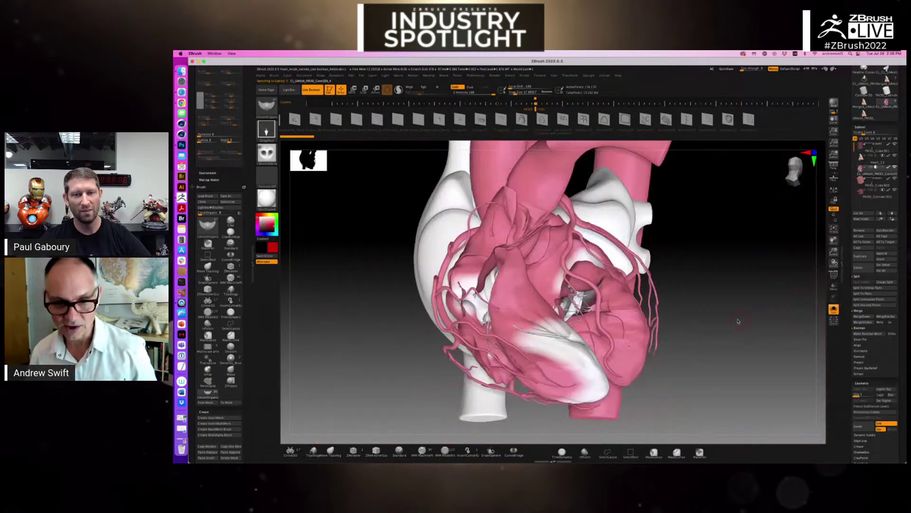
key(shift)
key(shift+f)
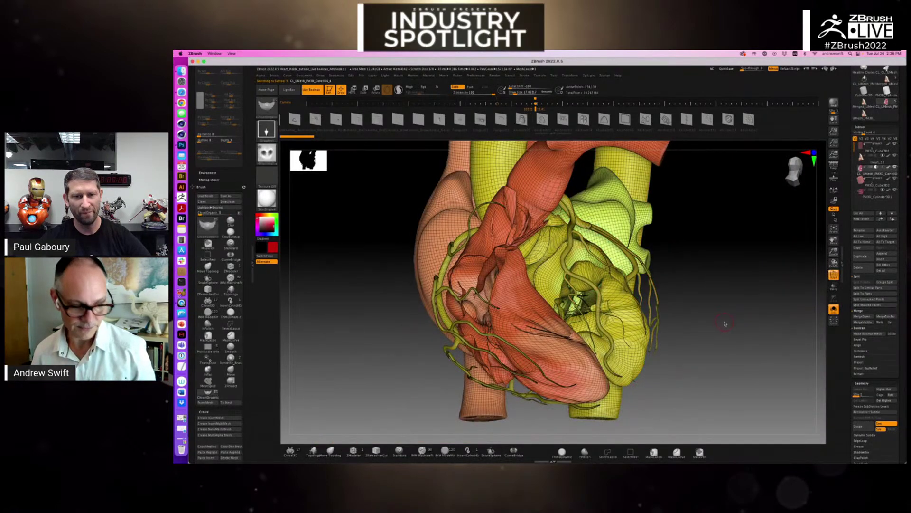
key(shift+f)
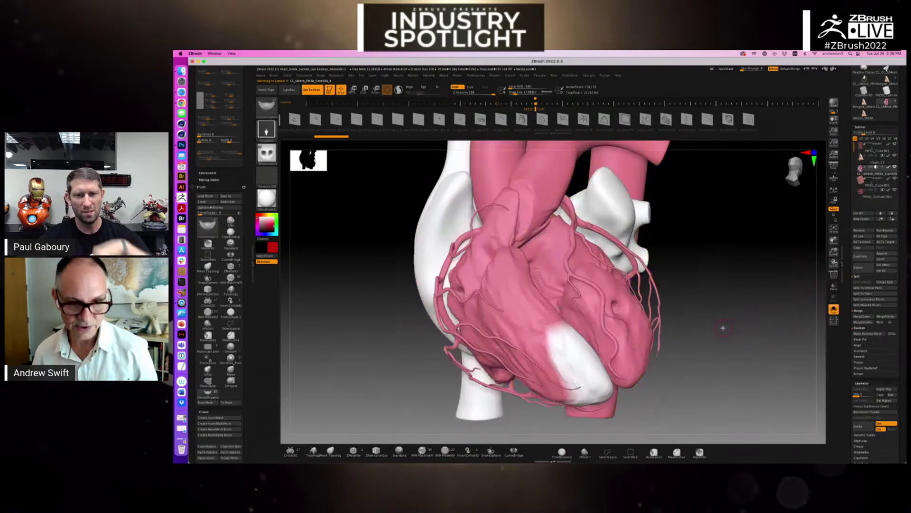
Examine the isolated inner chambers and coronary vessels from the front, the apex and the side
drag(729, 318, 680, 314)
drag(750, 293, 551, 278)
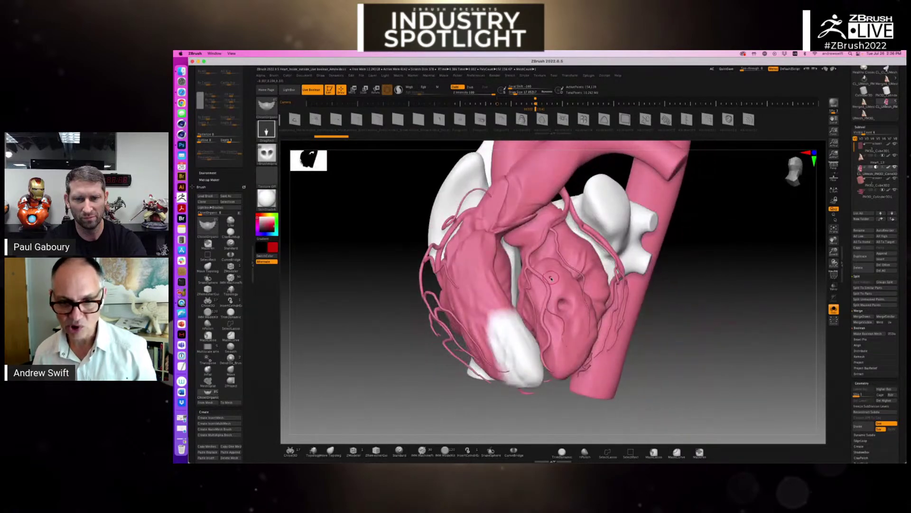
drag(656, 339, 560, 335)
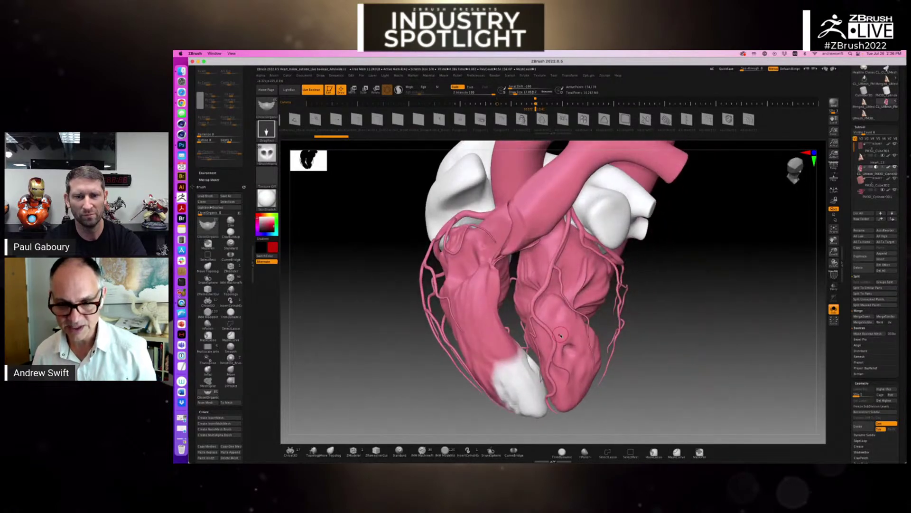
drag(686, 339, 570, 321)
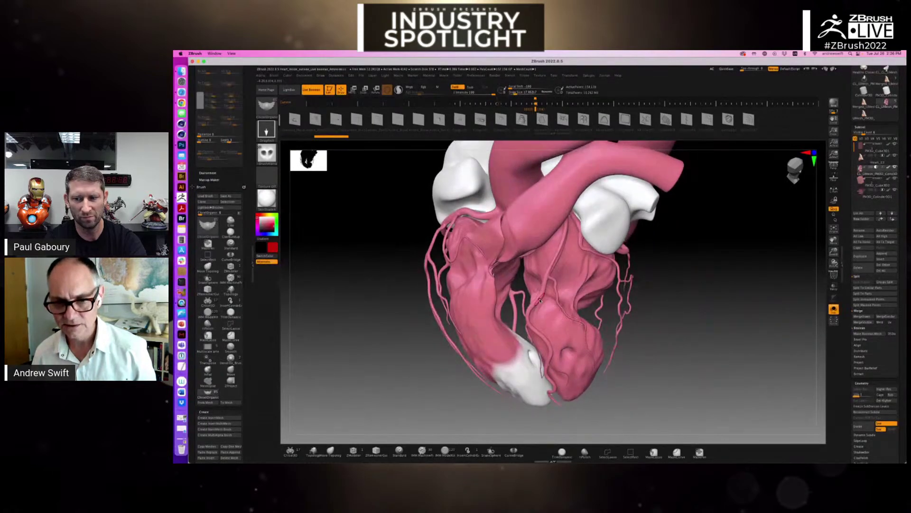
drag(658, 342, 712, 285)
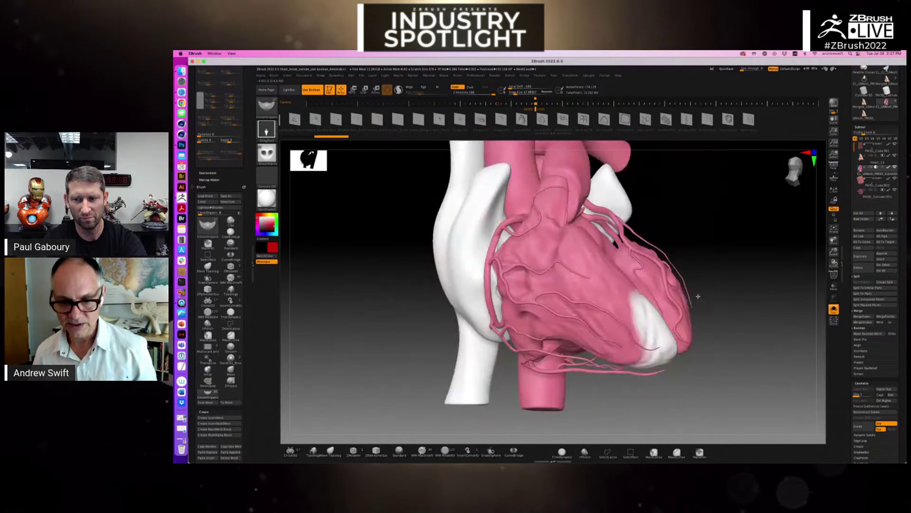
drag(748, 246, 779, 218)
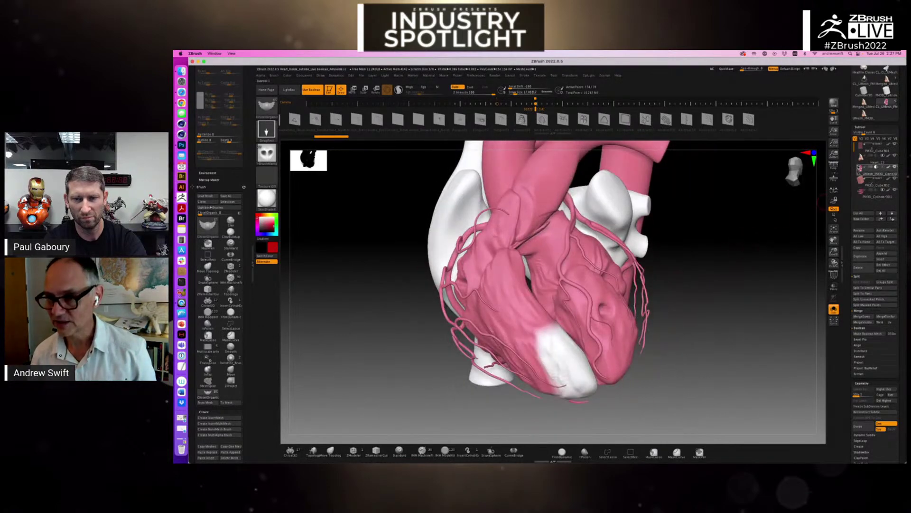
Select the outer heart subtool, show all subtools together, and toggle the cutting subtools' visibility to compare the section face
click(860, 168)
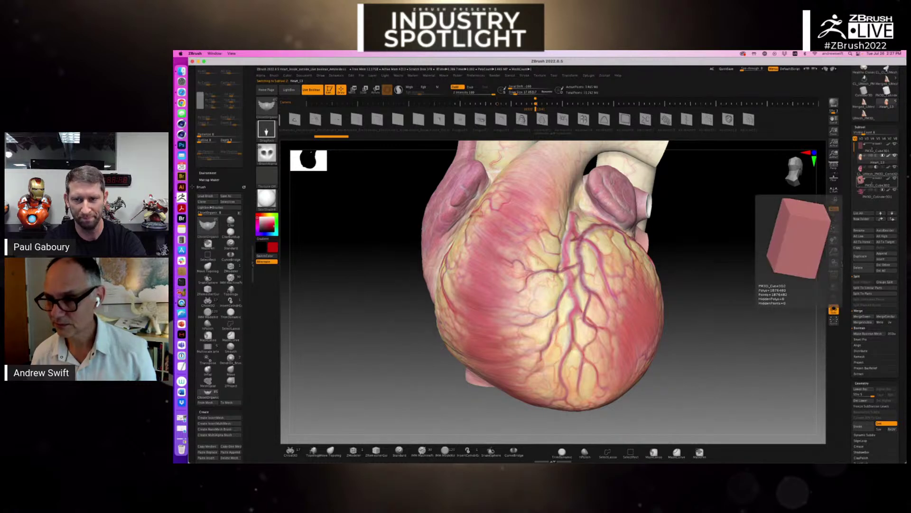
mouse_move(877, 172)
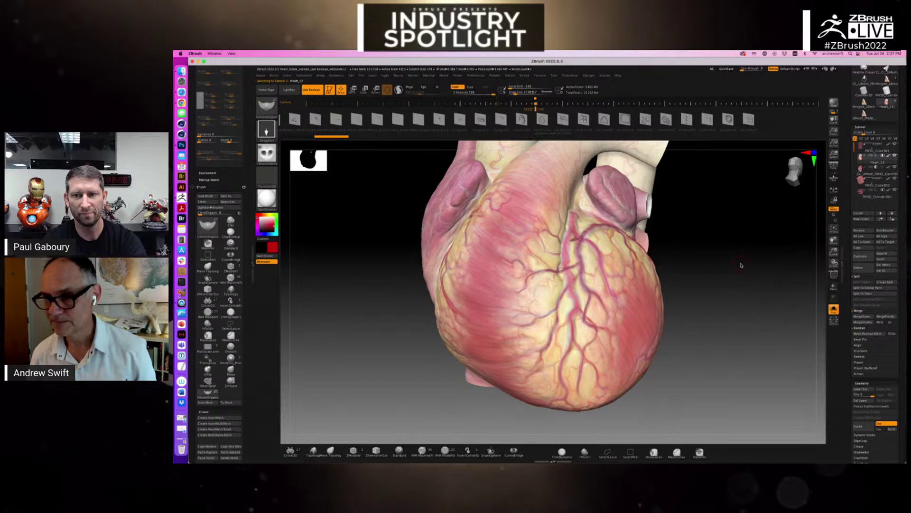
click(833, 310)
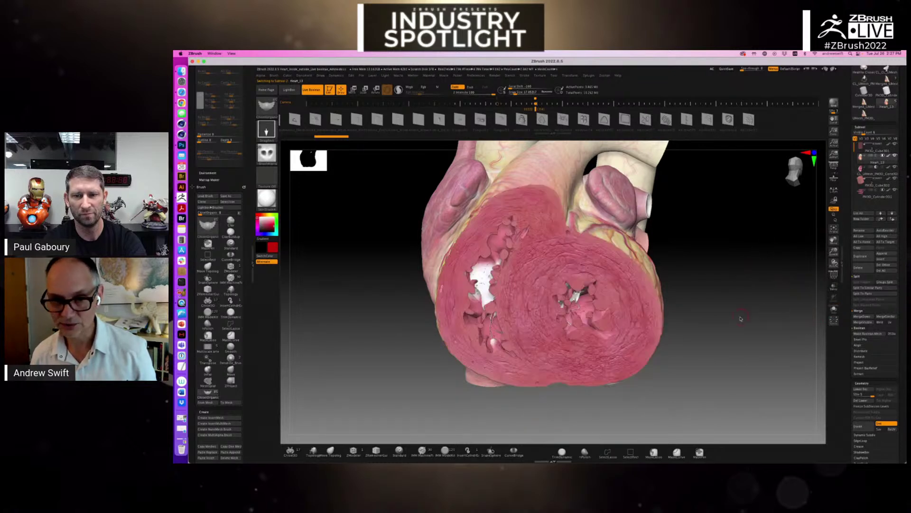
click(895, 190)
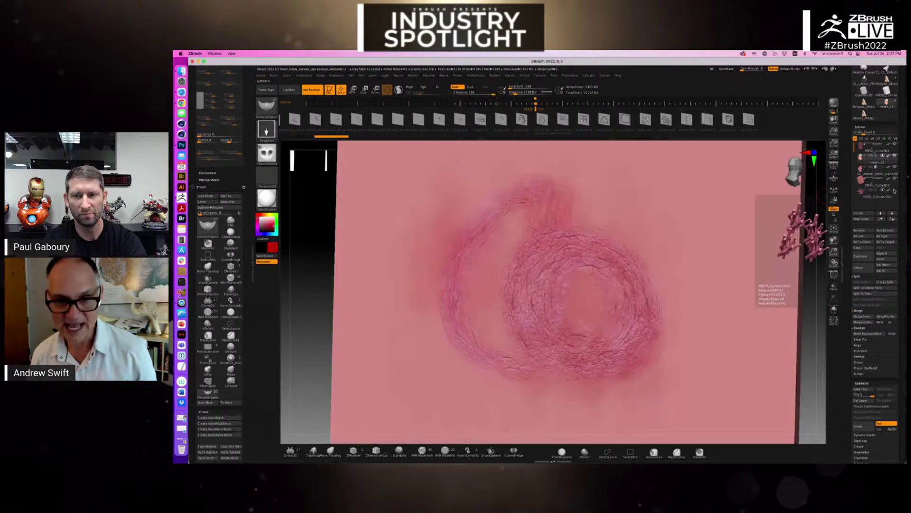
mouse_move(860, 196)
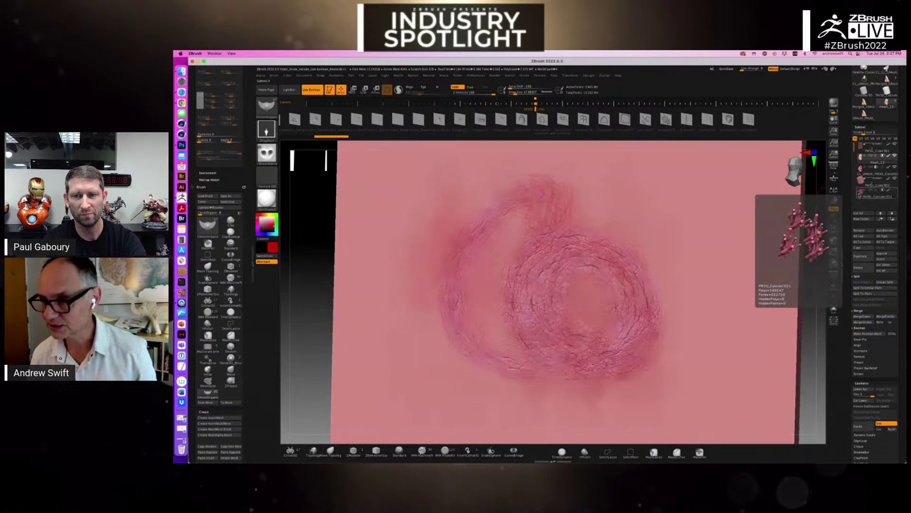
click(895, 179)
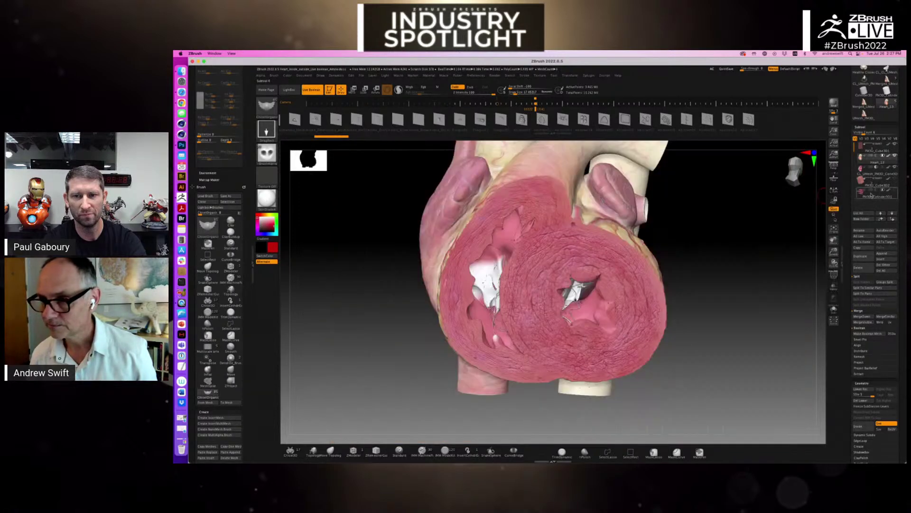
Select the cylinder subtool that forms the muscle strands inside the ventricles and isolate it to examine its branching shapes
click(869, 196)
click(834, 311)
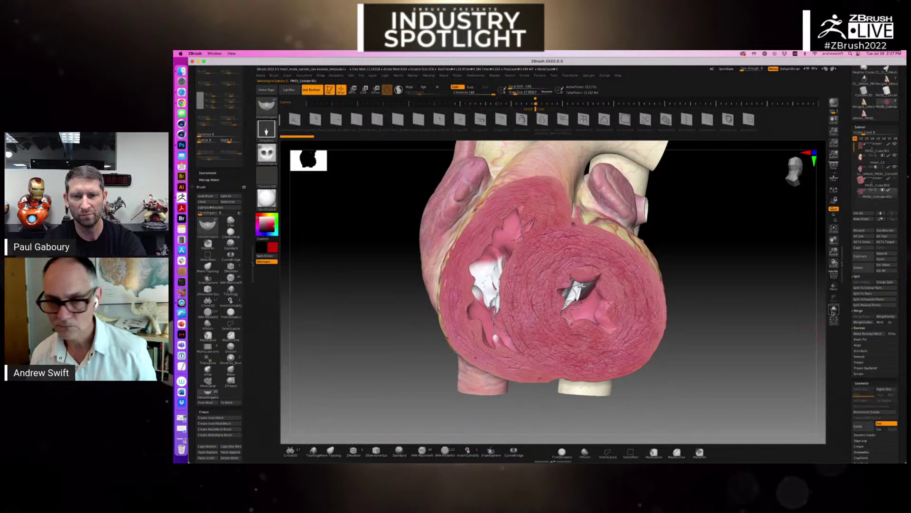
drag(729, 334, 737, 330)
alt+drag(710, 290, 706, 288)
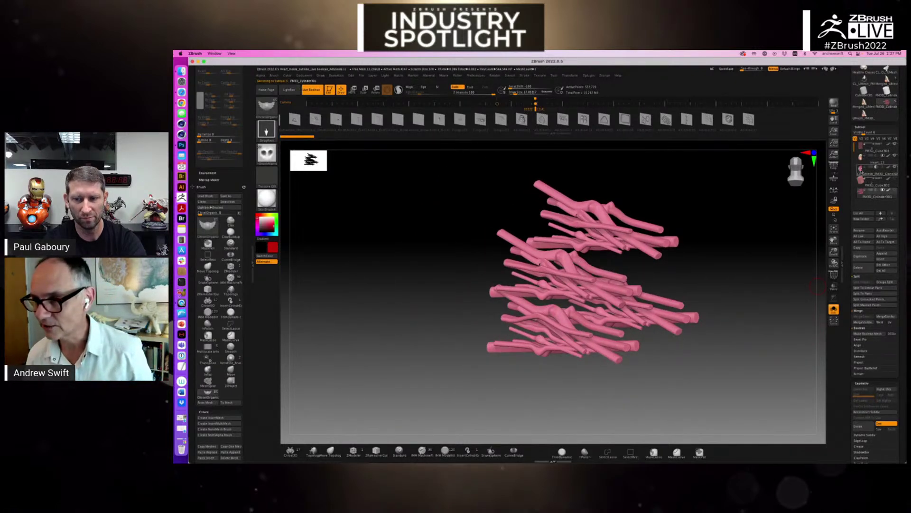
Select the inner chambers subtool, show the whole cutaway heart, and compare the ventricle openings with and without the muscle strands
click(868, 173)
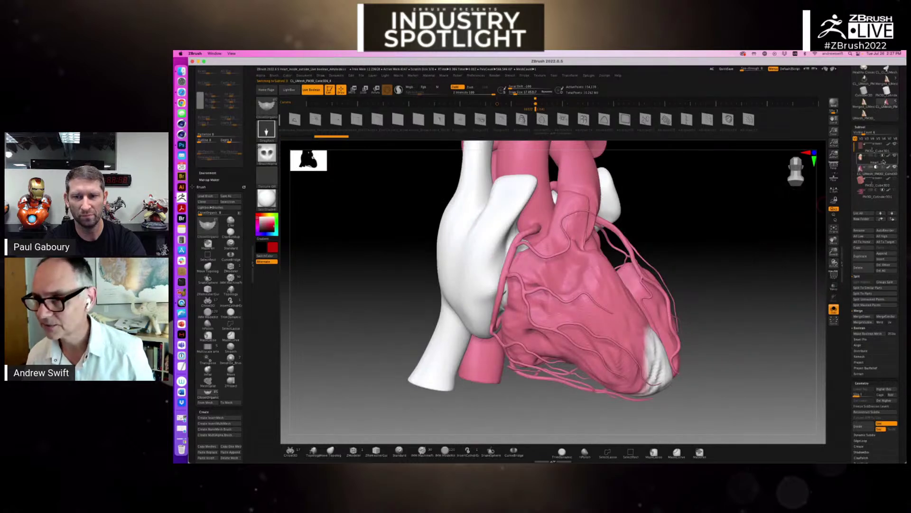
click(832, 310)
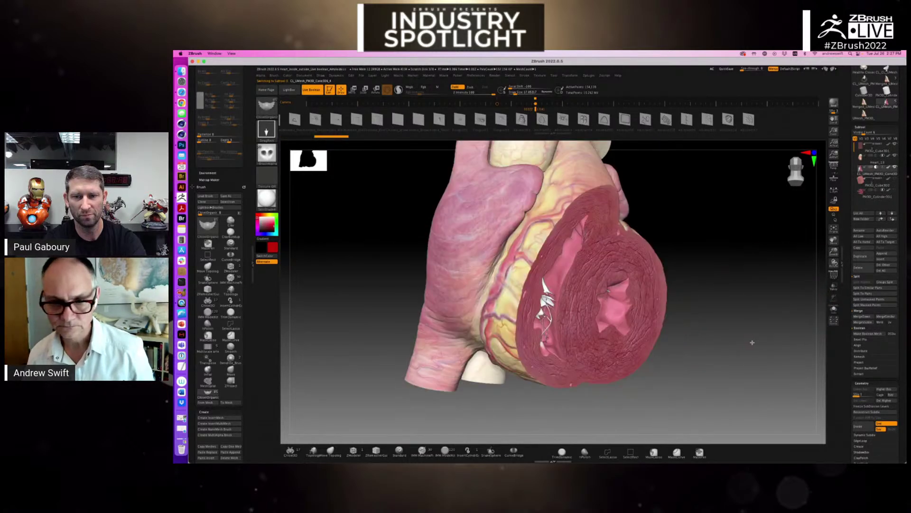
drag(747, 328, 617, 304)
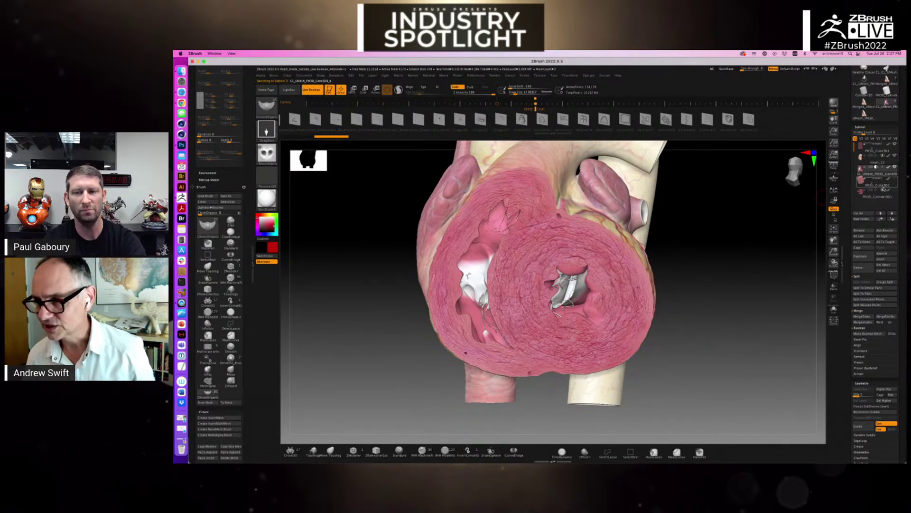
click(895, 189)
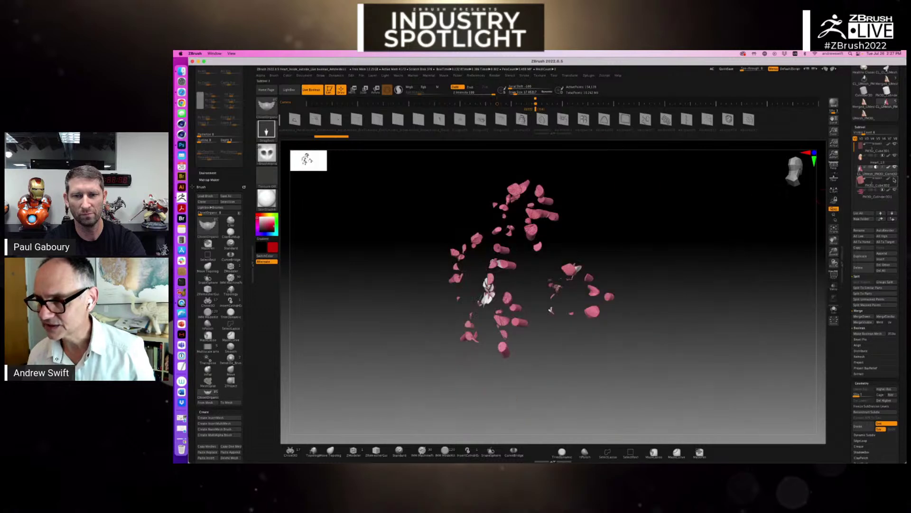
click(881, 187)
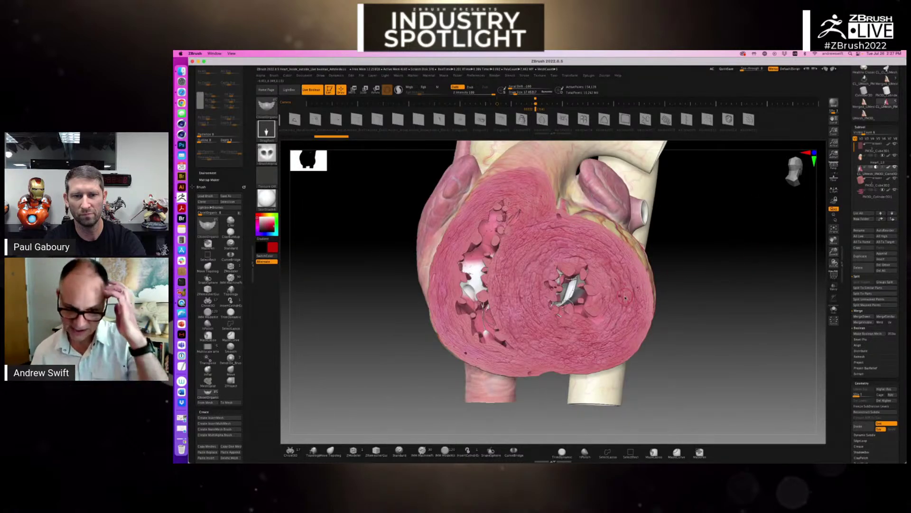
Switch to the Move Topological brush and enlarge the brush size
key(b)
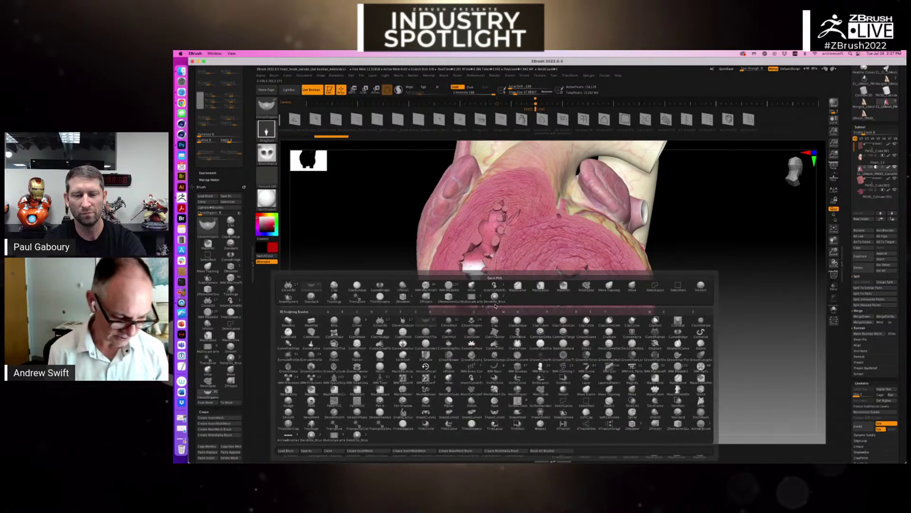
click(495, 304)
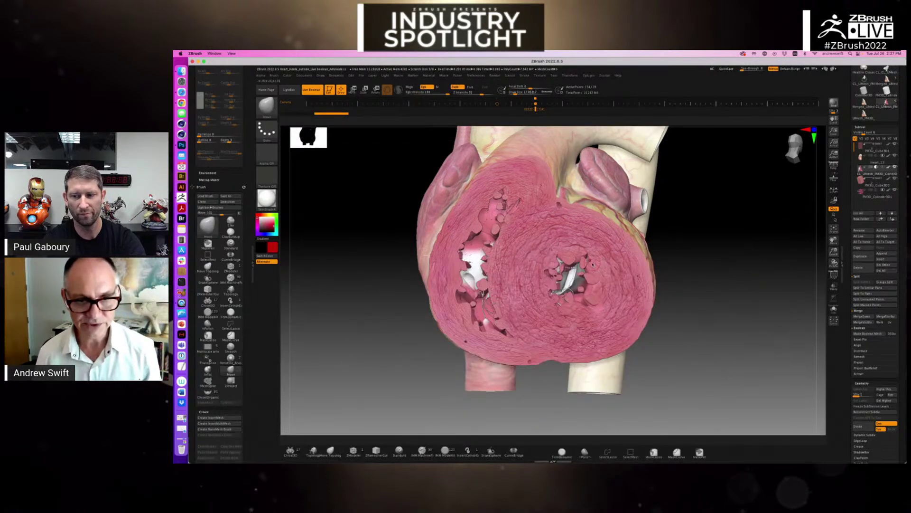
key(bracketright)
key(bracketright)
key(bracketright)
key(bracketright)
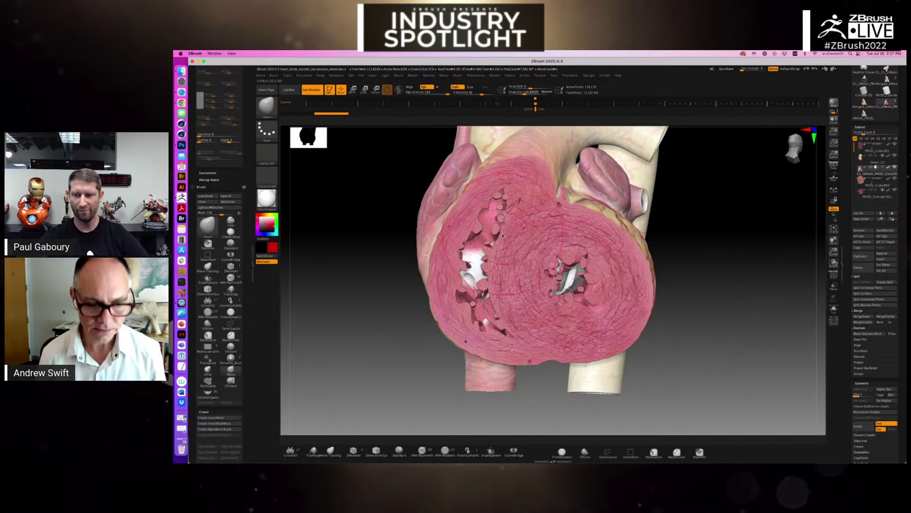
key(b)
key(m)
key(t)
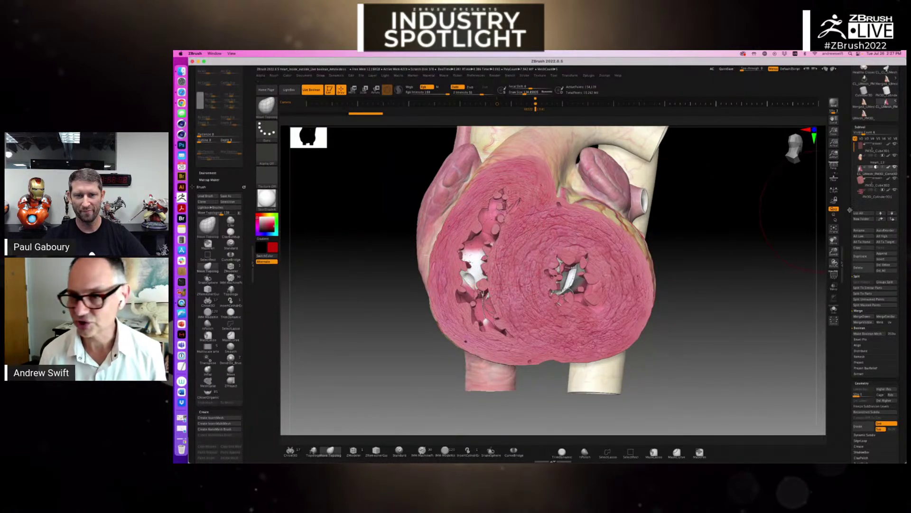
Select the muscle strand subtool and reposition individual strands inside the elongated ventricle opening with the Move Topological brush
alt+click(642, 258)
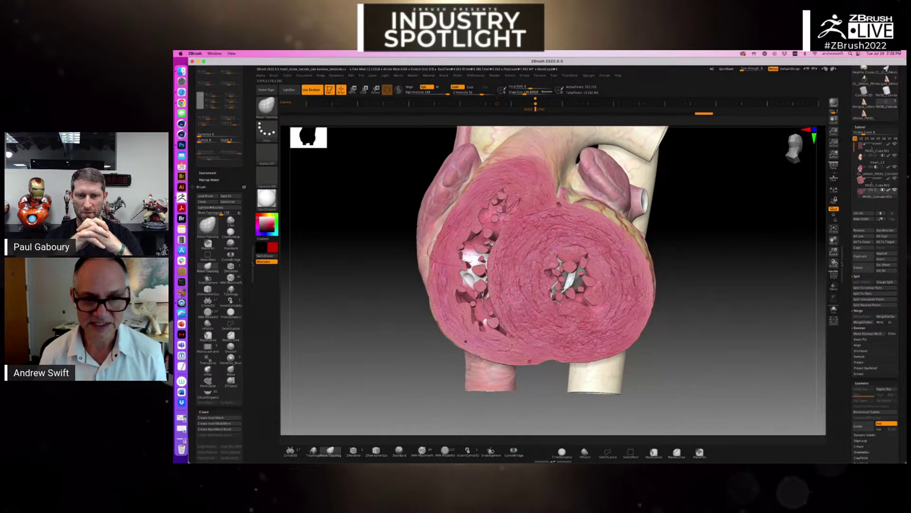
key(ctrl+shift+z)
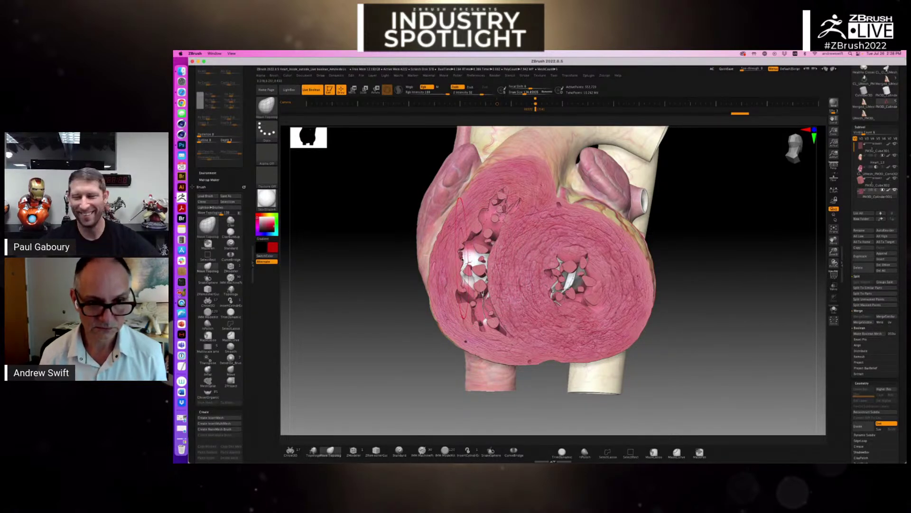
key(ctrl+shift+z)
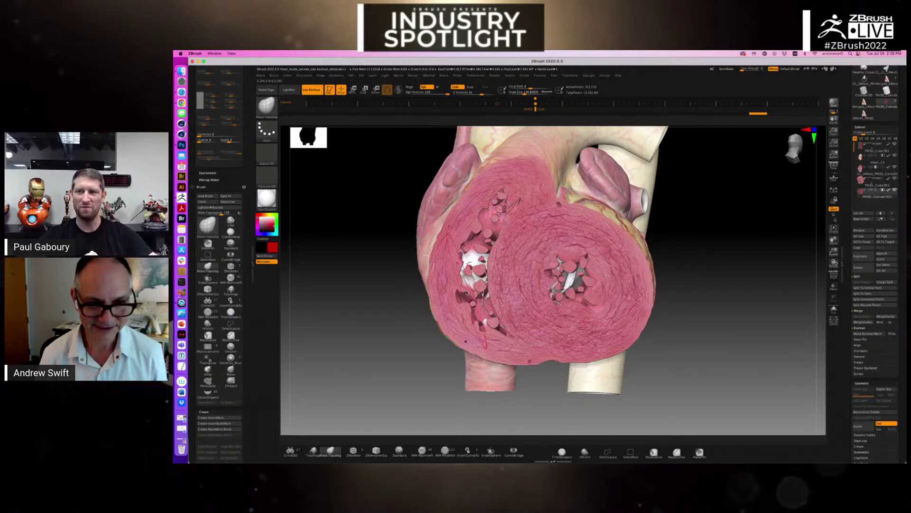
key(ctrl+shift+z)
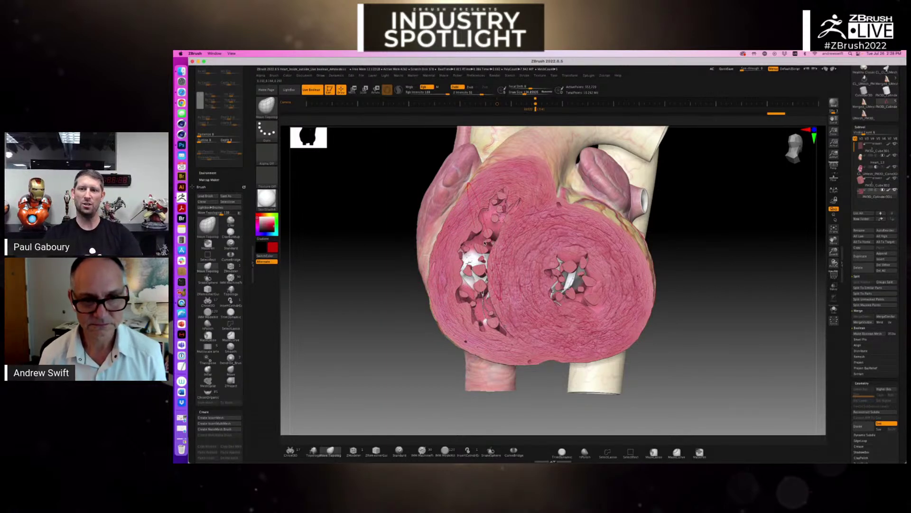
key(ctrl+shift+z)
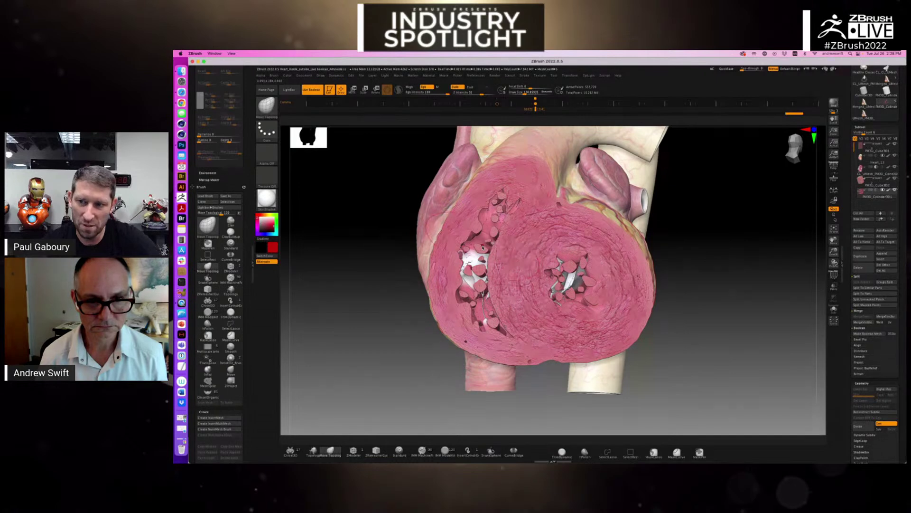
Frame the great vessels up close and import the image vessel Patch.jpg from the Textures folder as a texture
drag(722, 224, 704, 286)
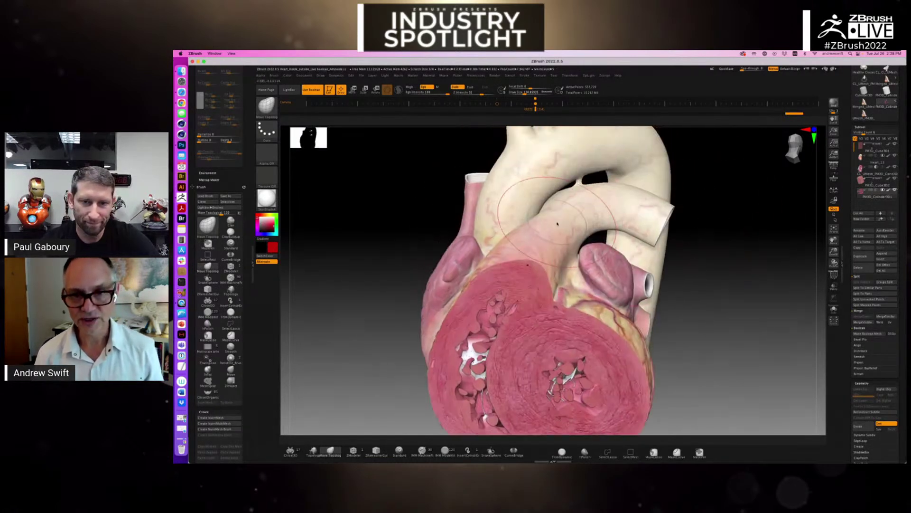
alt+drag(427, 159, 449, 196)
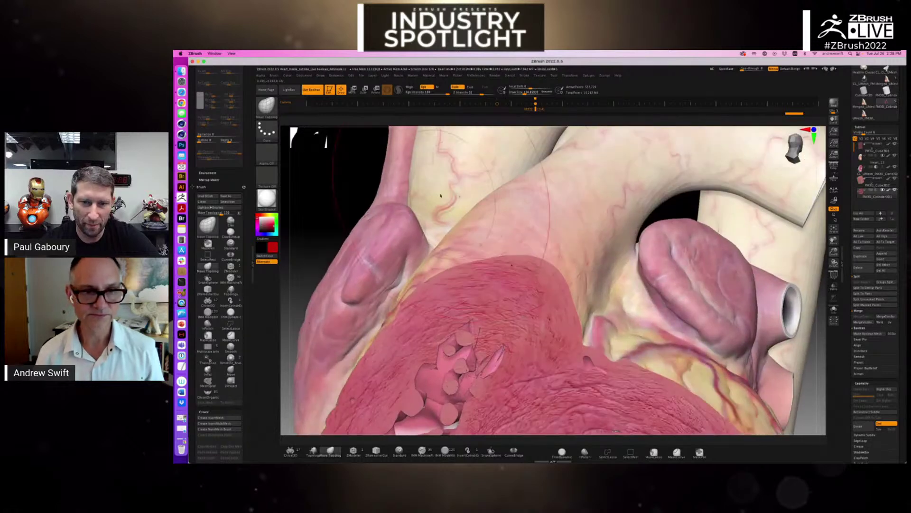
drag(481, 250, 778, 249)
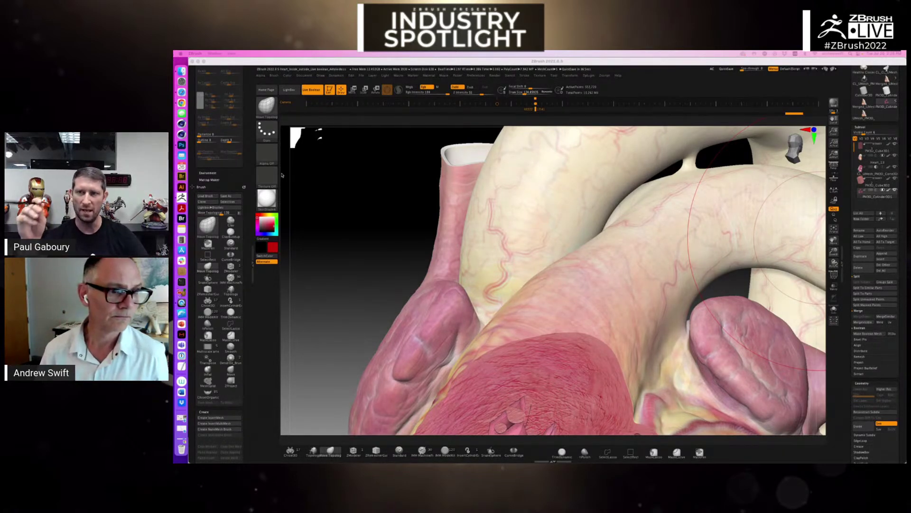
click(273, 175)
click(273, 175)
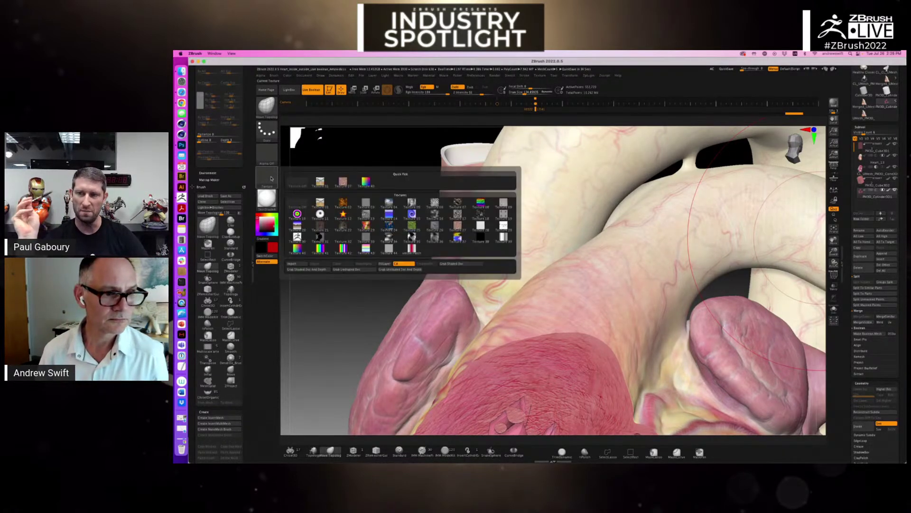
click(299, 264)
click(438, 104)
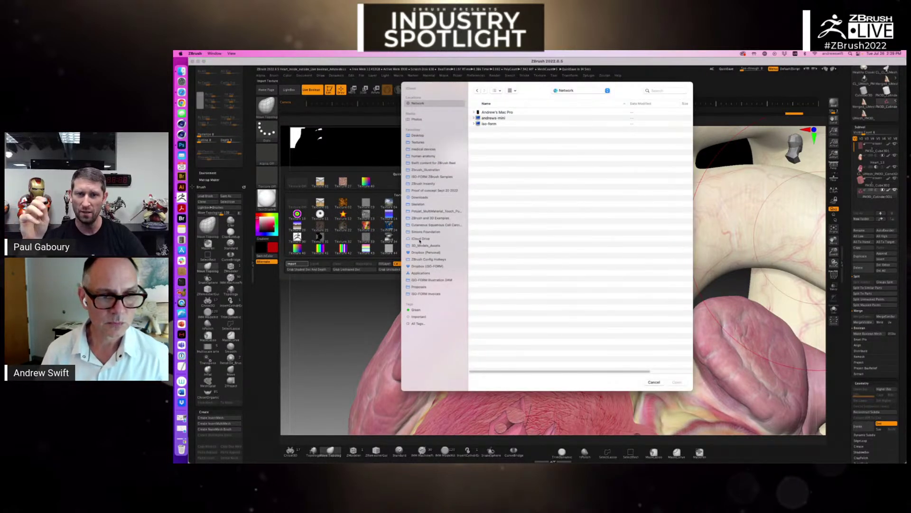
click(417, 142)
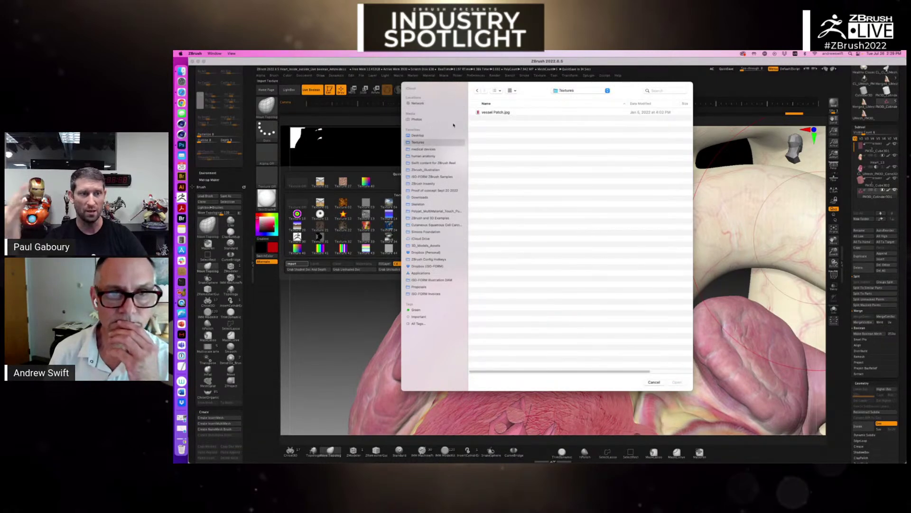
double_click(483, 113)
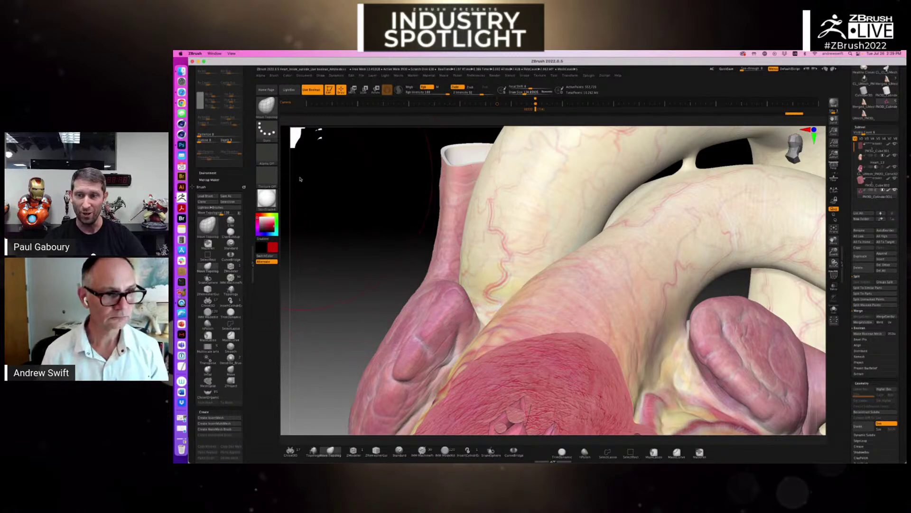
Make the imported red-striped vessel texture the current texture and reduce the brush size
click(272, 175)
click(388, 181)
key(s)
drag(367, 221, 355, 221)
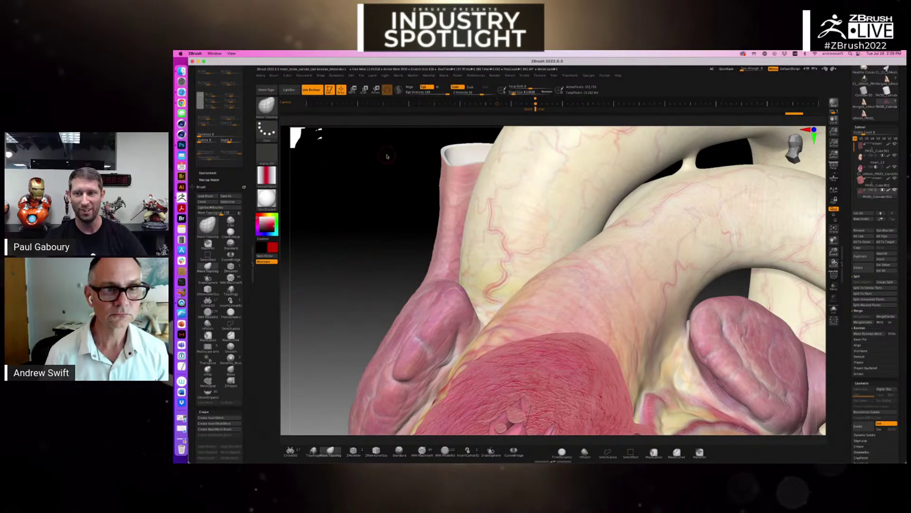
Switch to the Standard brush, assign the red-striped vessel texture to it, and turn on Rgb painting
drag(383, 182, 370, 189)
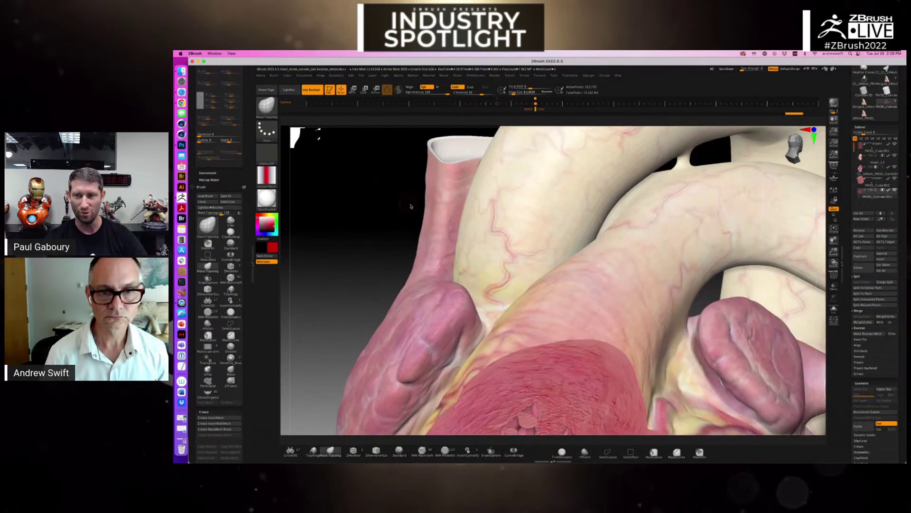
alt+right_drag(481, 223, 472, 258)
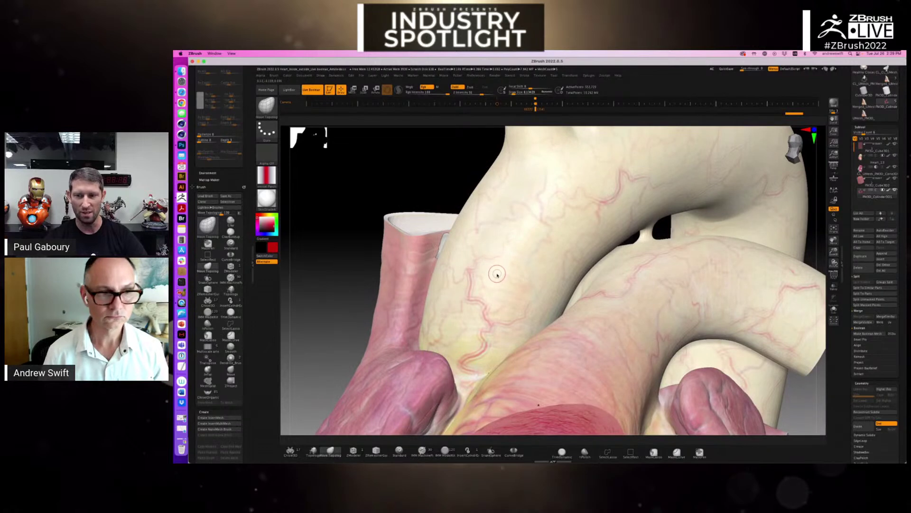
key(b)
key(s)
key(t)
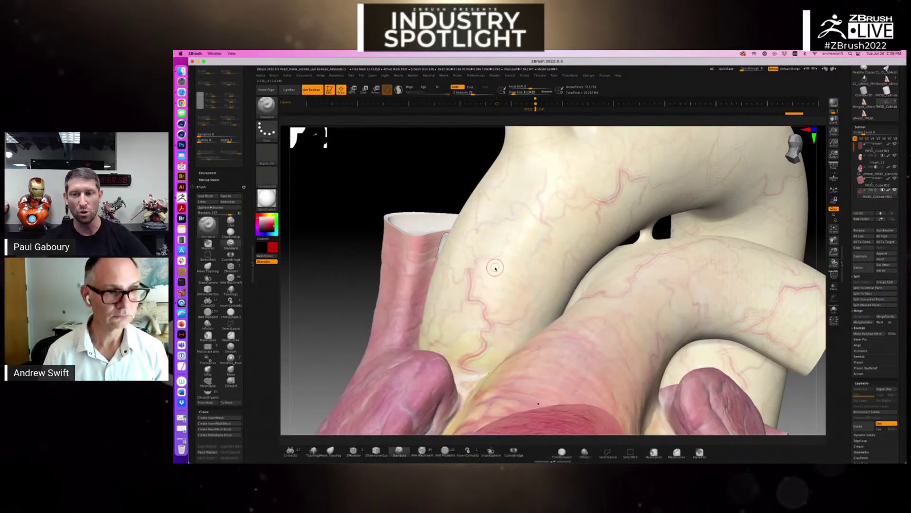
click(267, 176)
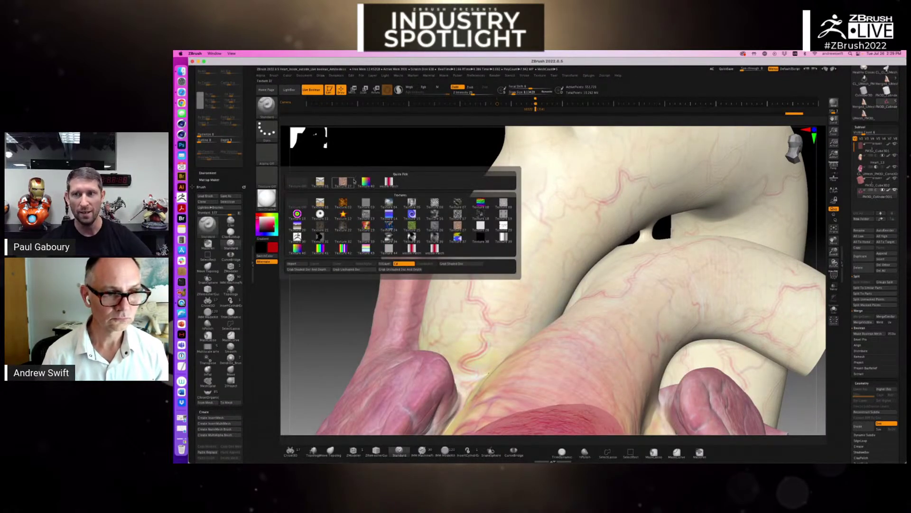
click(388, 182)
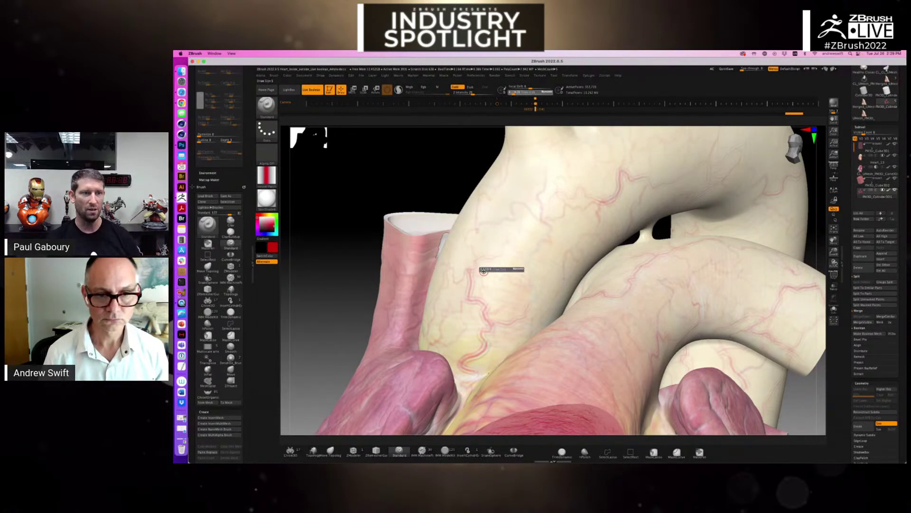
click(426, 87)
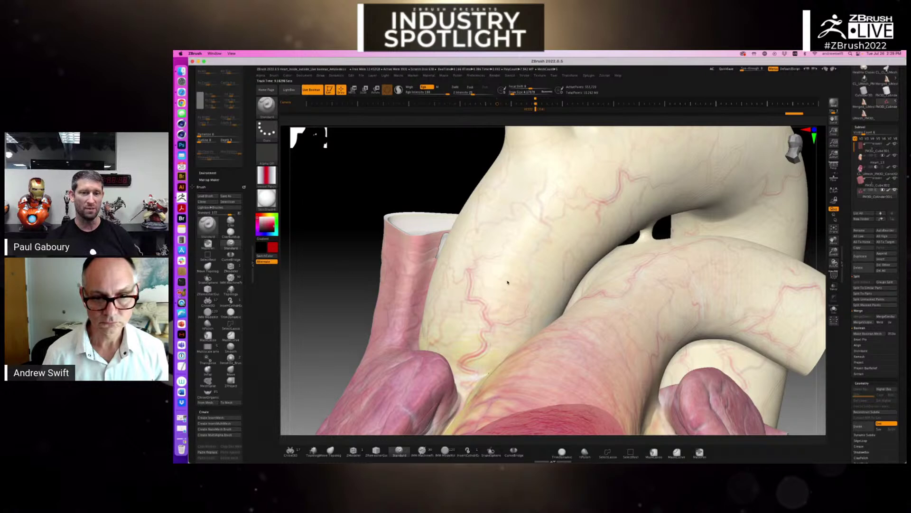
Select the heart subtool, adjust the brush size, and paint winding red vessels on the ascending aorta
click(875, 159)
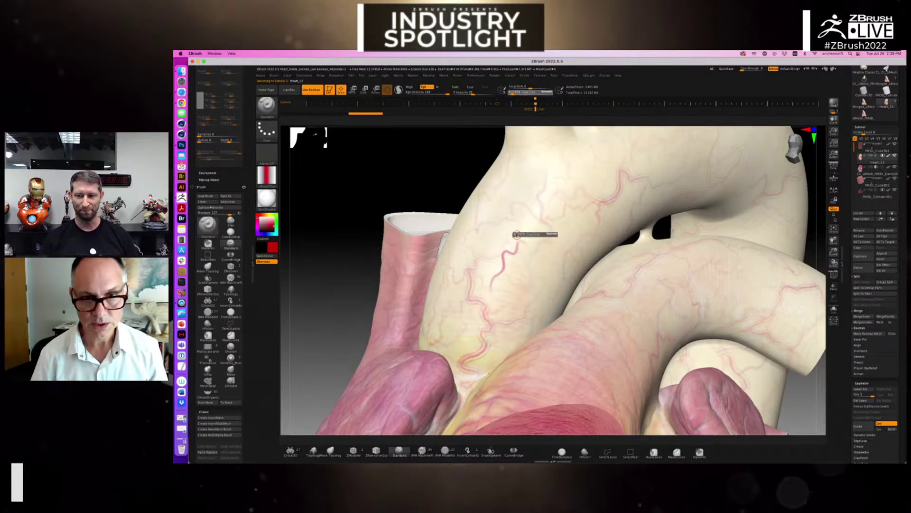
drag(531, 89, 526, 90)
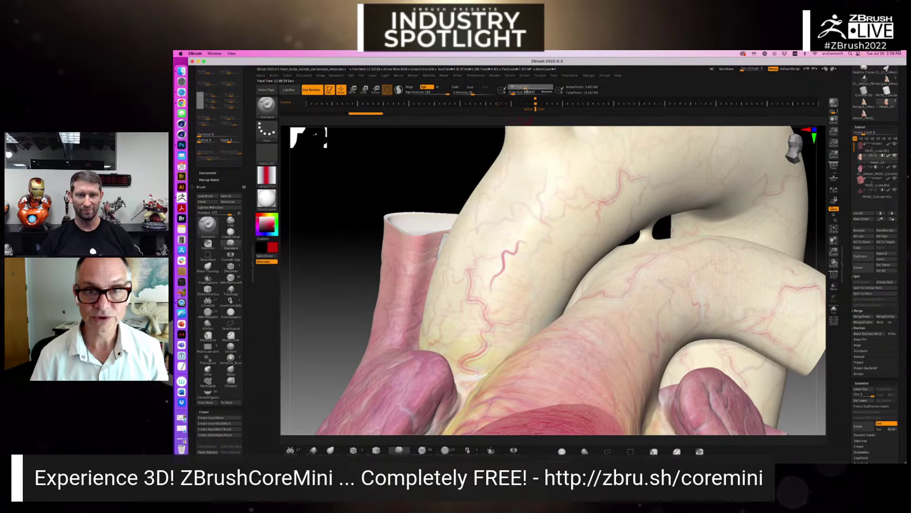
mouse_move(504, 291)
mouse_down()
mouse_move(524, 262)
mouse_move(537, 279)
mouse_move(555, 243)
mouse_up()
drag(527, 204, 554, 174)
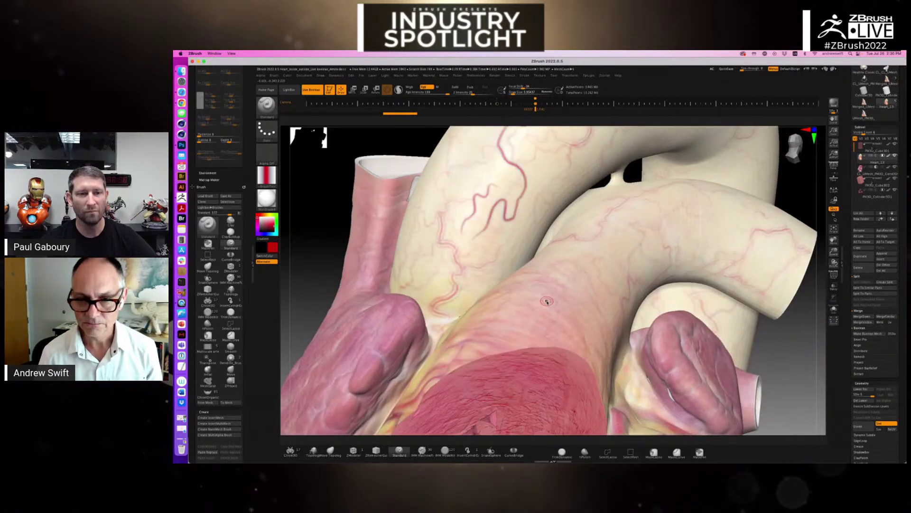
Reduce the brush size and paint thin branching vessels across the base of the pulmonary trunk
key(s)
mouse_move(496, 319)
mouse_down()
mouse_move(543, 311)
mouse_move(549, 275)
mouse_move(572, 297)
mouse_up()
key(s)
drag(601, 325, 605, 333)
right_drag(602, 319, 605, 291)
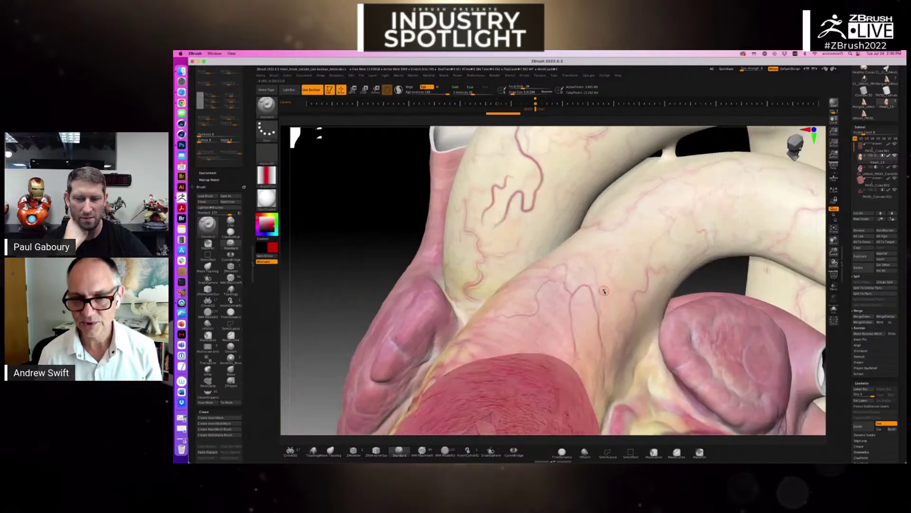
Turn on Zadd and paint raised vessels winding up the pulmonary trunk
click(456, 86)
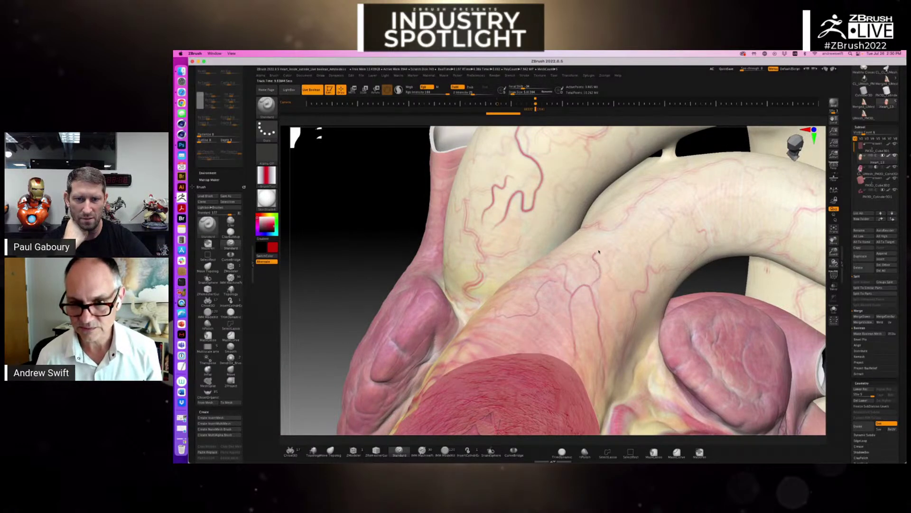
drag(623, 289, 626, 310)
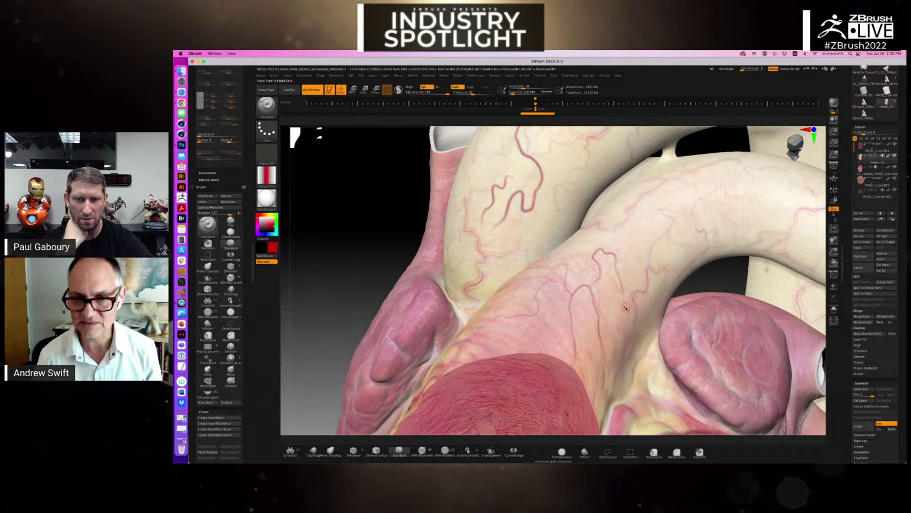
right_drag(630, 309, 631, 311)
right_drag(630, 268, 617, 258)
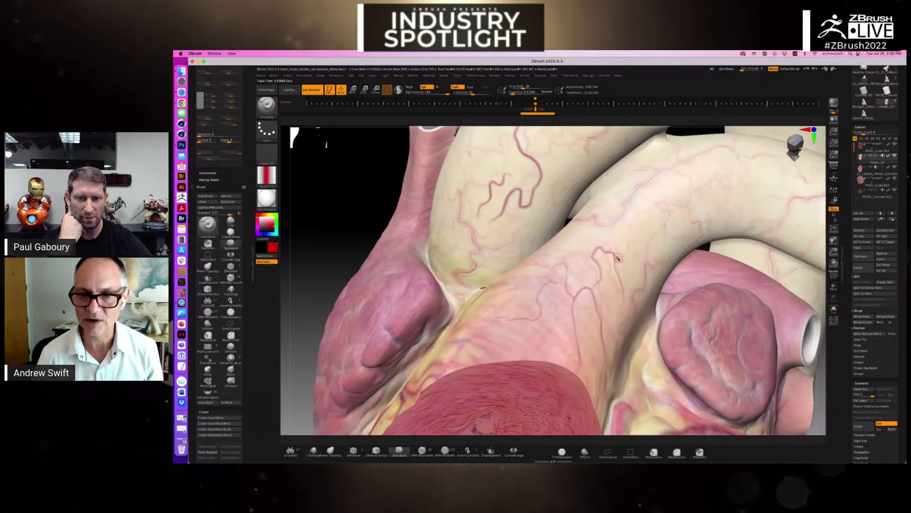
drag(589, 232, 600, 235)
ctrl+right_drag(609, 220, 614, 274)
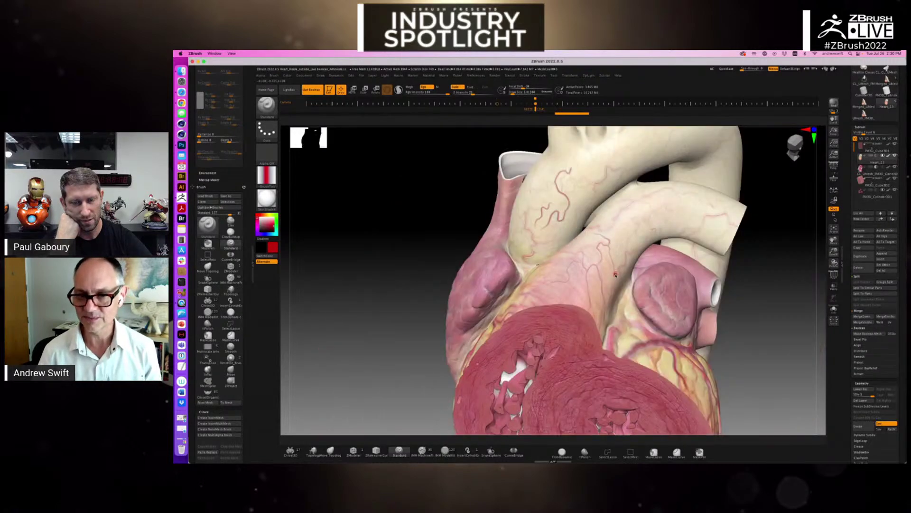
alt+right_drag(631, 230, 587, 249)
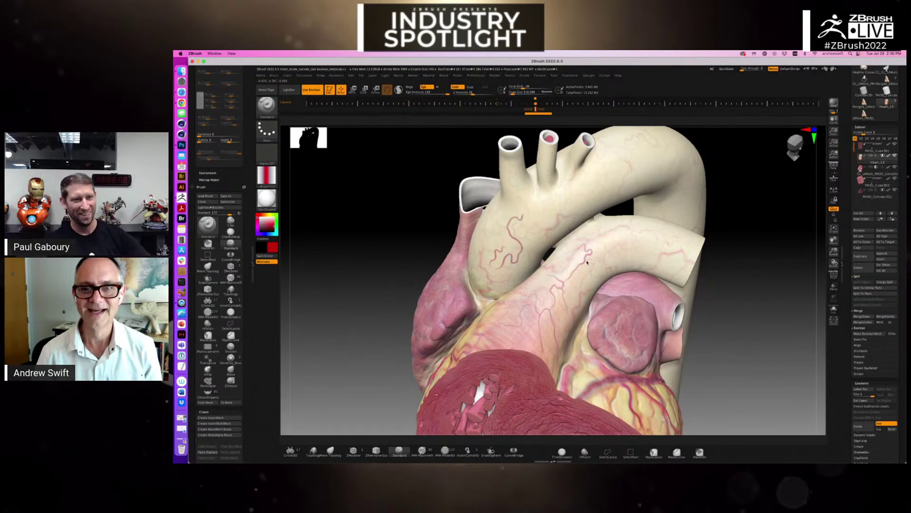
Examine the painted vessels on the aorta and pulmonary trunk from several sides of the heart
ctrl+right_drag(586, 263, 604, 246)
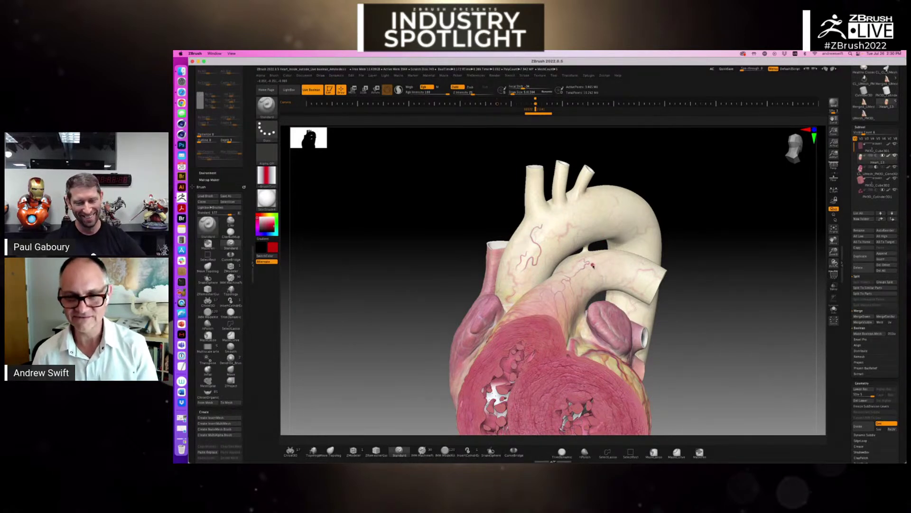
right_drag(681, 313, 537, 313)
alt+right_drag(618, 348, 606, 236)
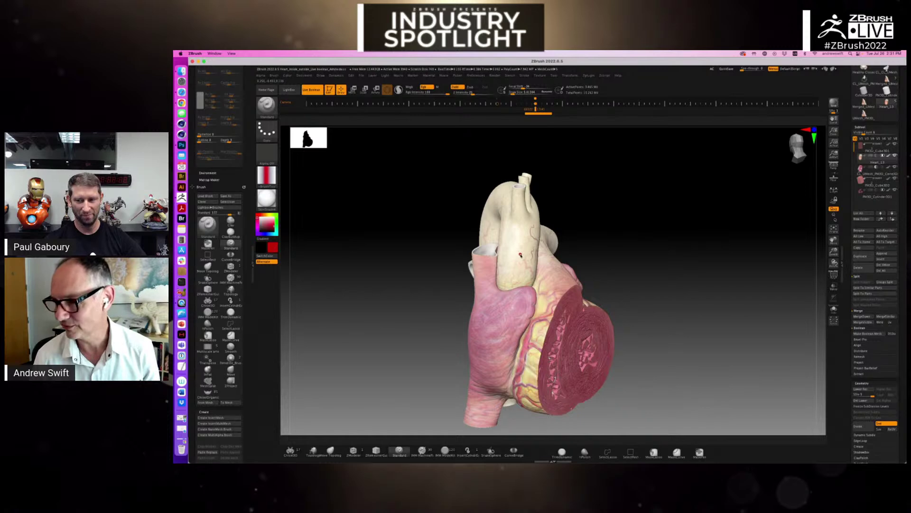
right_drag(506, 250, 507, 276)
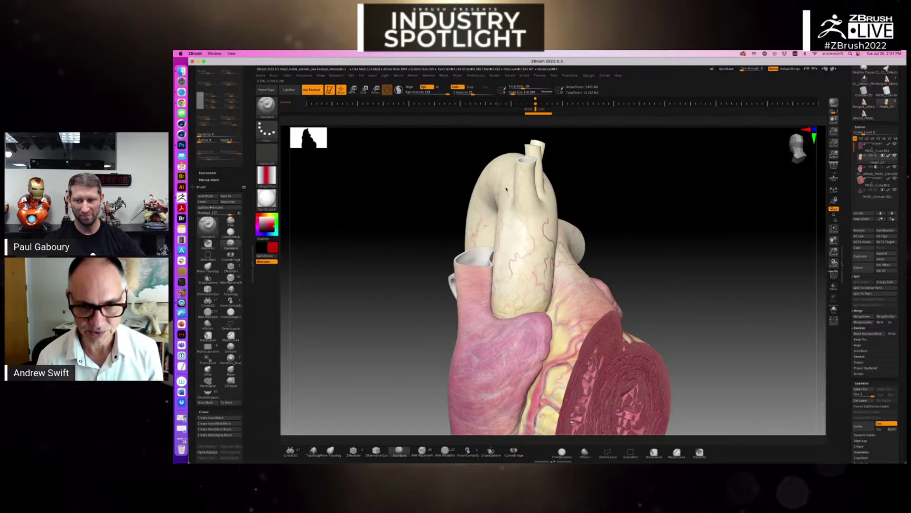
right_drag(506, 207, 508, 182)
right_drag(512, 230, 451, 211)
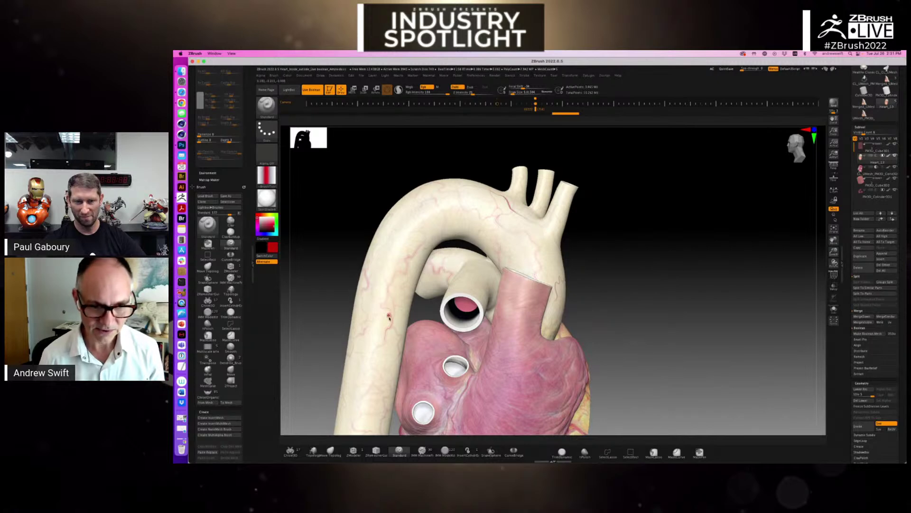
right_drag(597, 284, 470, 250)
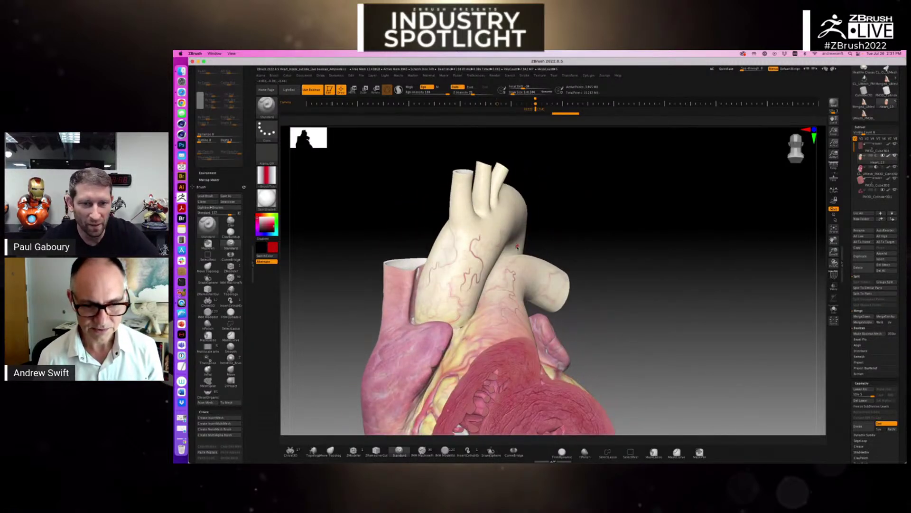
right_drag(565, 245, 506, 287)
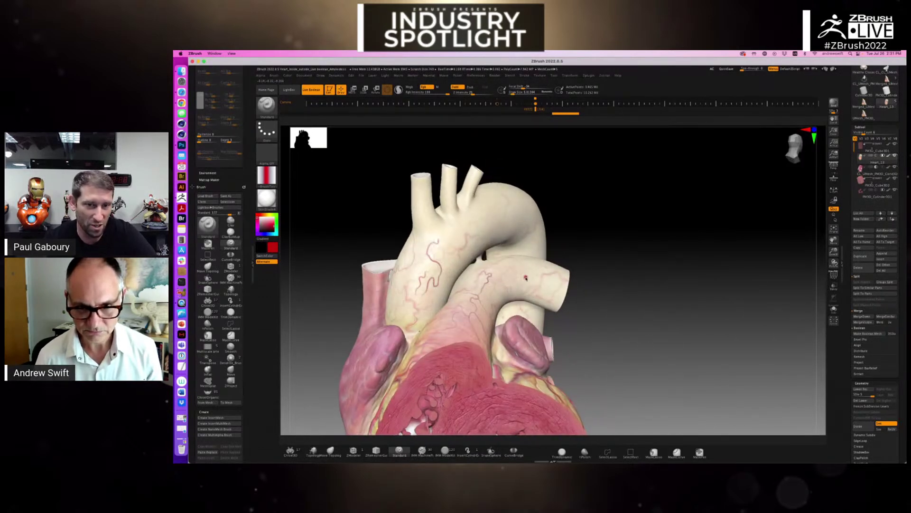
Try a looping vessel along the cut pulmonary artery branch, undo it, and paint a more irregular vessel in its place
right_drag(598, 301, 508, 273)
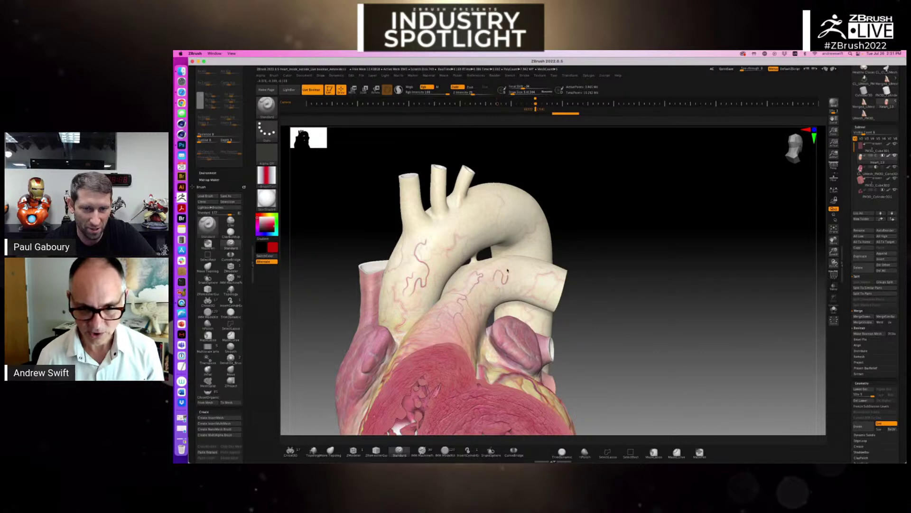
key(ctrl)
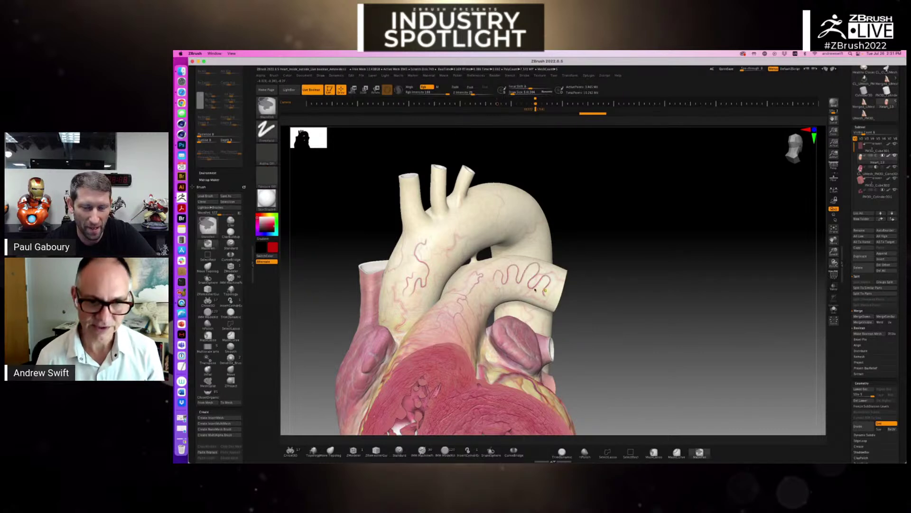
key(ctrl+z)
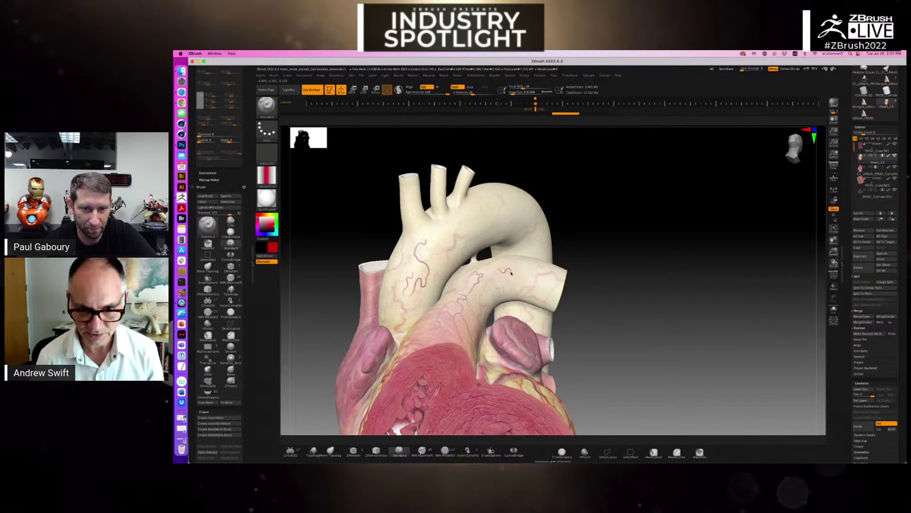
drag(514, 271, 528, 270)
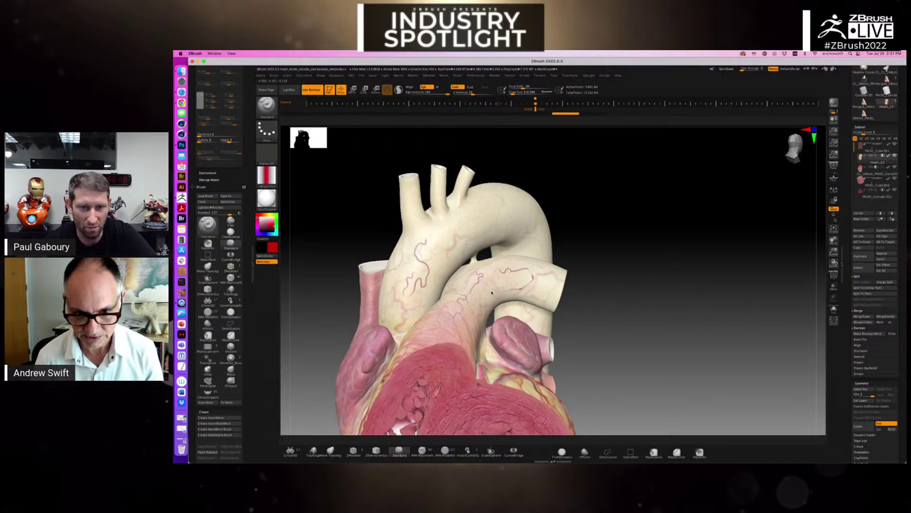
drag(580, 285, 625, 334)
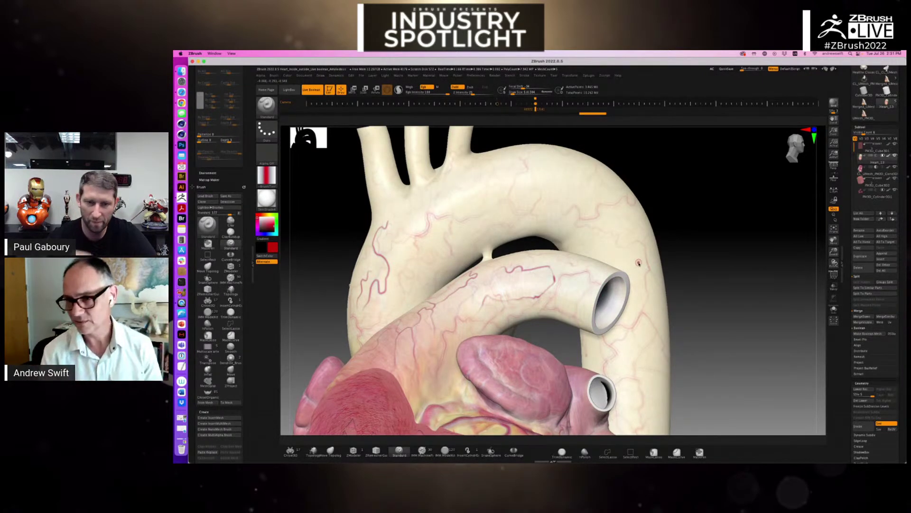
drag(679, 293, 734, 242)
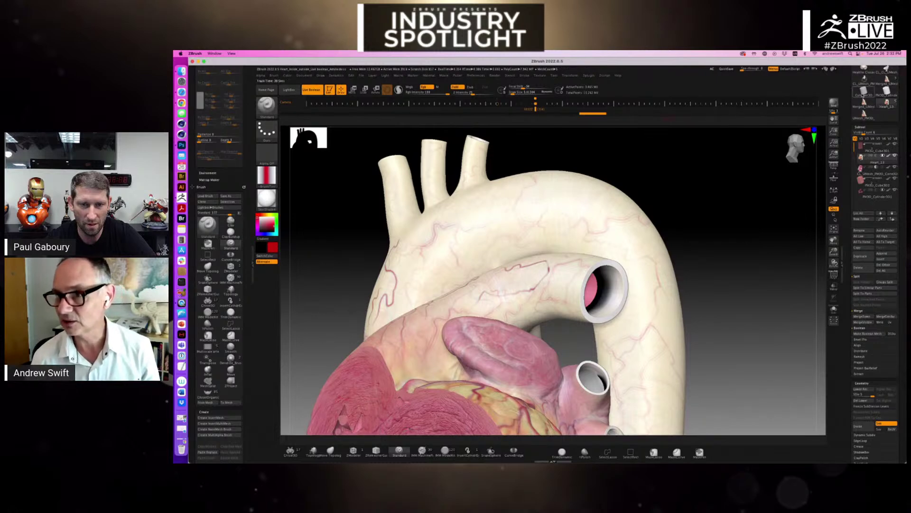
Switch to the Cylinder3D primitive, set its color to white, and convert it to a PolyMesh3D
click(864, 92)
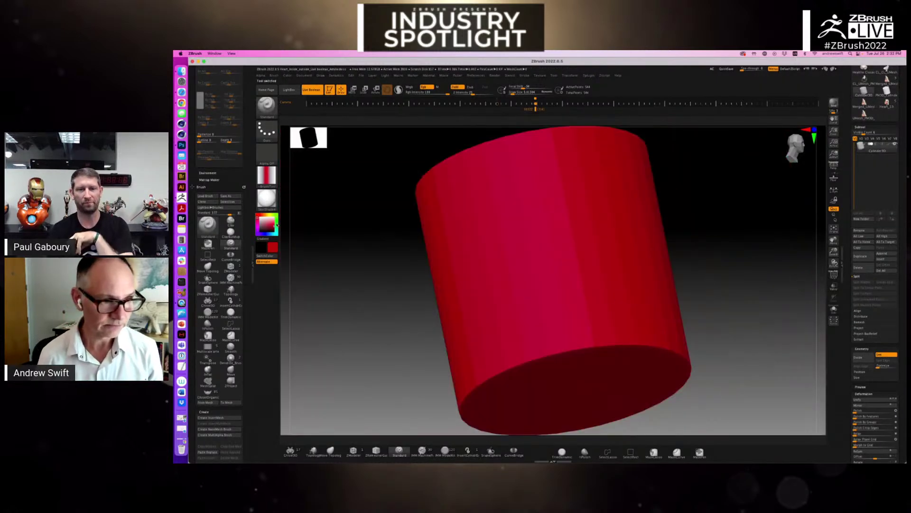
click(260, 219)
drag(363, 226, 437, 266)
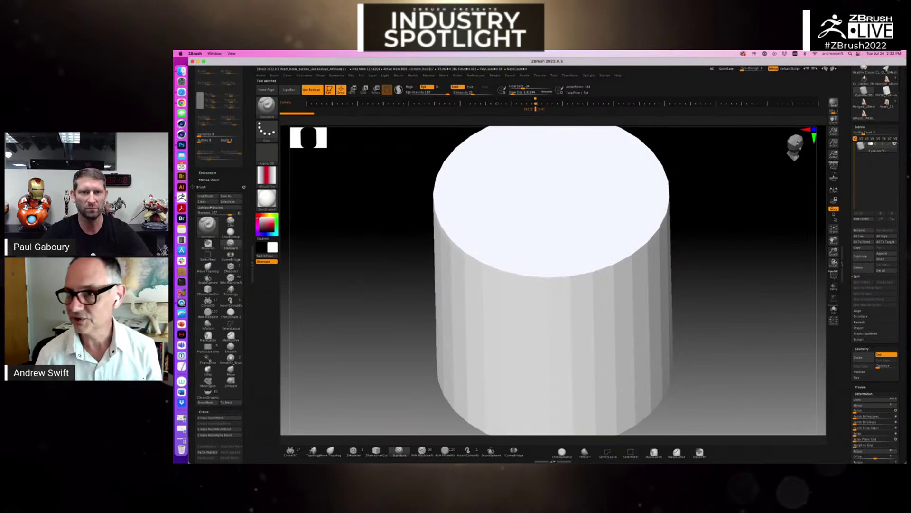
drag(848, 159, 848, 274)
click(878, 124)
Turn on PolyFrame and isolate the cylinder's side wall by hiding its end caps
mouse_move(788, 209)
mouse_down()
mouse_move(739, 260)
mouse_move(704, 248)
mouse_move(699, 222)
mouse_up()
key(shift+f)
mouse_move(456, 183)
ctrl+shift+mouse_down()
mouse_move(662, 212)
mouse_move(695, 240)
mouse_move(702, 279)
mouse_move(688, 305)
ctrl+shift+mouse_up()
ctrl+shift+click(677, 208)
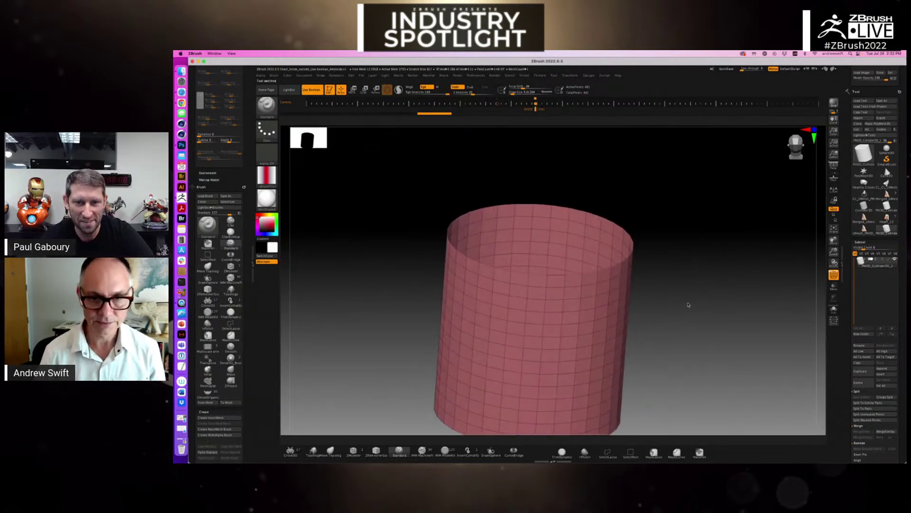
Extrude the cylinder's open rim inward with the ZModeler brush, using the edge action Extrude with Perpendicular Angle
click(353, 451)
alt+drag(582, 170, 646, 175)
alt+drag(737, 155, 748, 250)
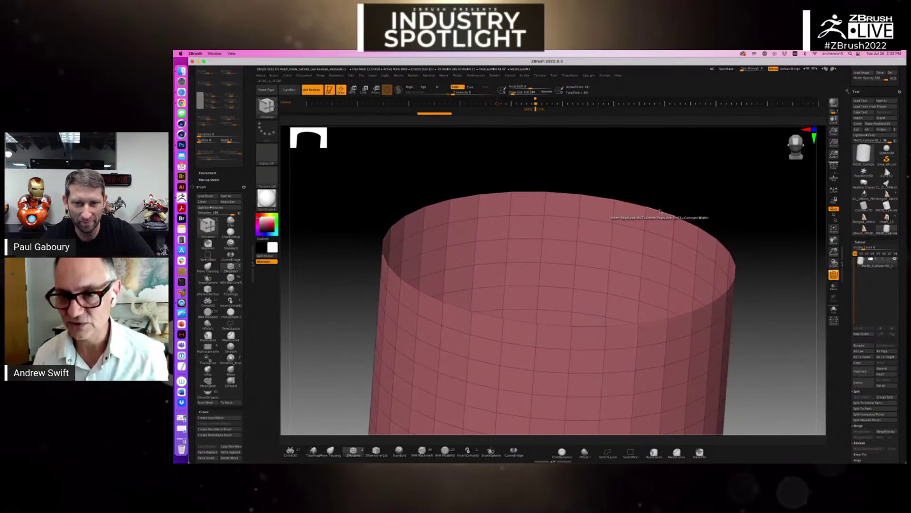
key(space)
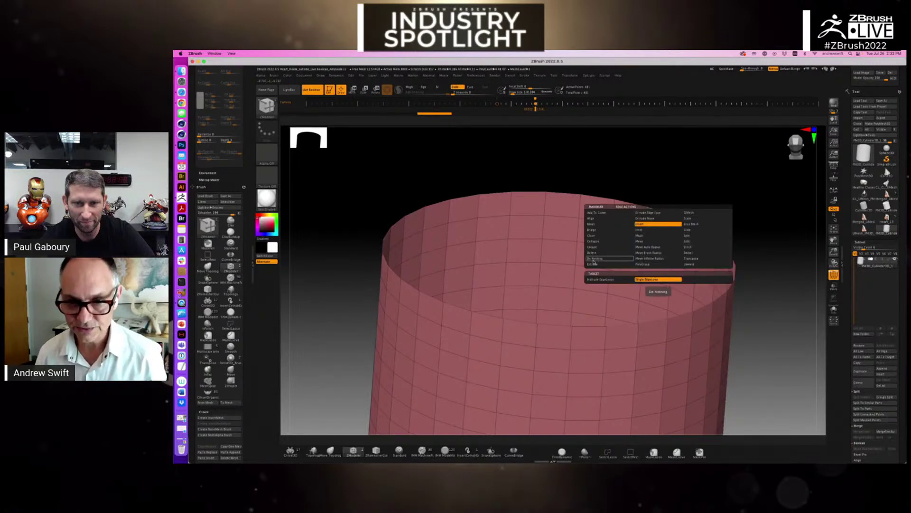
click(609, 263)
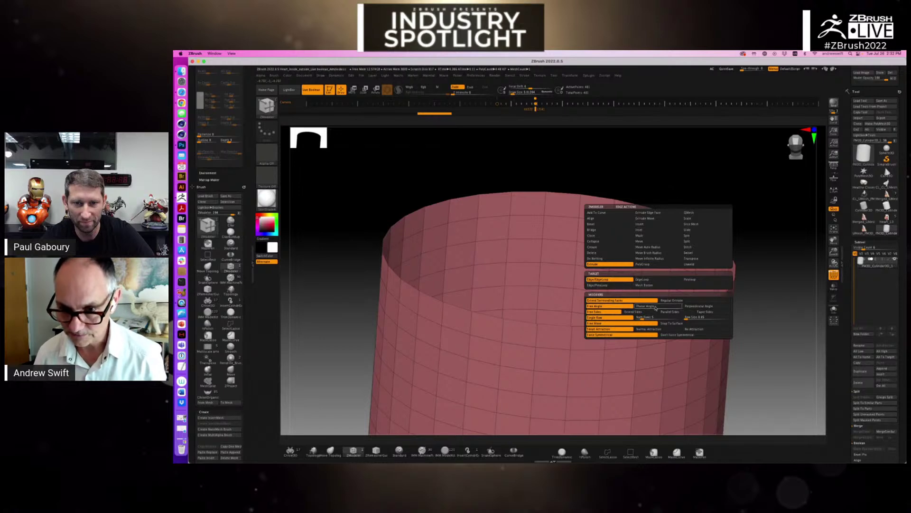
click(700, 306)
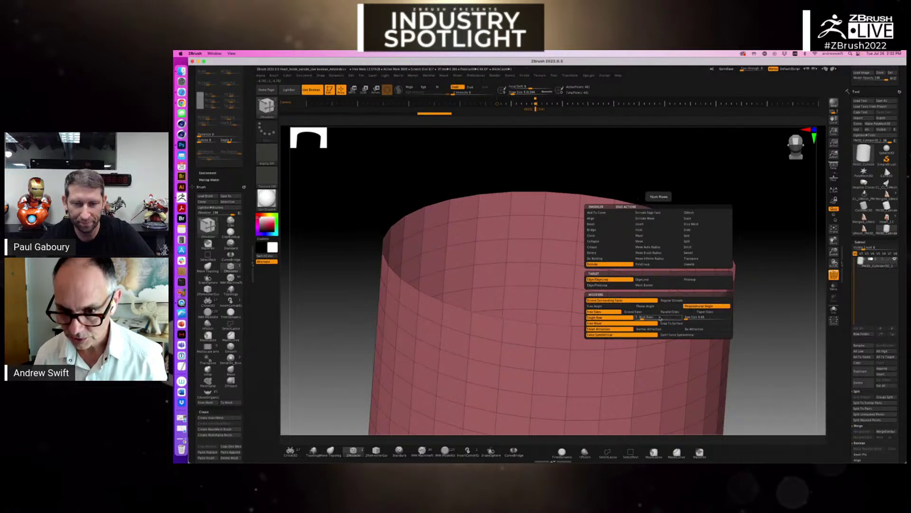
drag(629, 203, 598, 223)
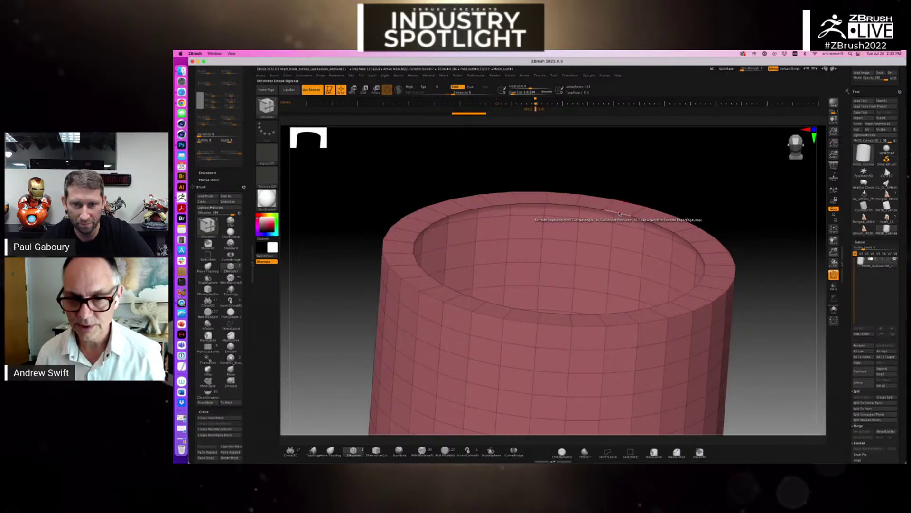
Undo the inward extrusion of the cylinder's rim, try it once more, and undo that extrusion as well
key(super+z)
drag(631, 206, 617, 216)
key(super+z)
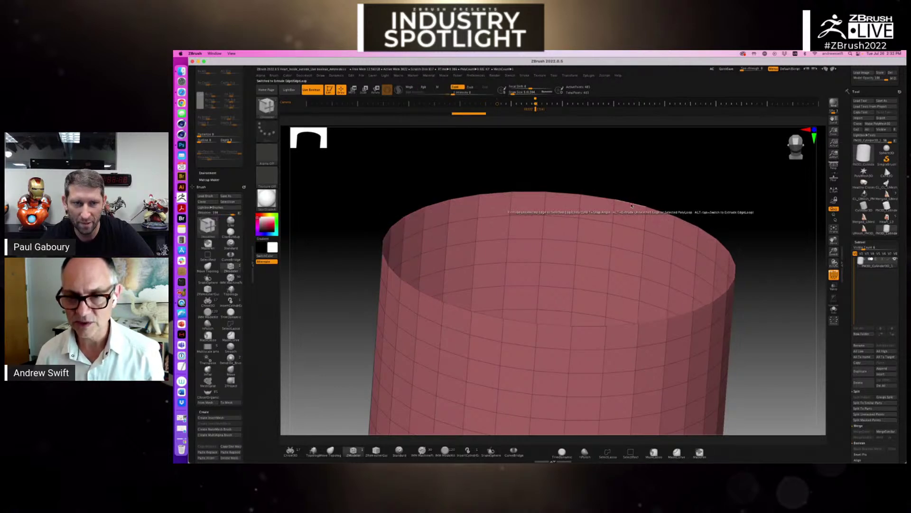
key(super+z)
Extrude the open rim inward, down inside the cylinder, and inward again with ZModeler to form a recessed ledge
drag(627, 207, 617, 212)
key(space)
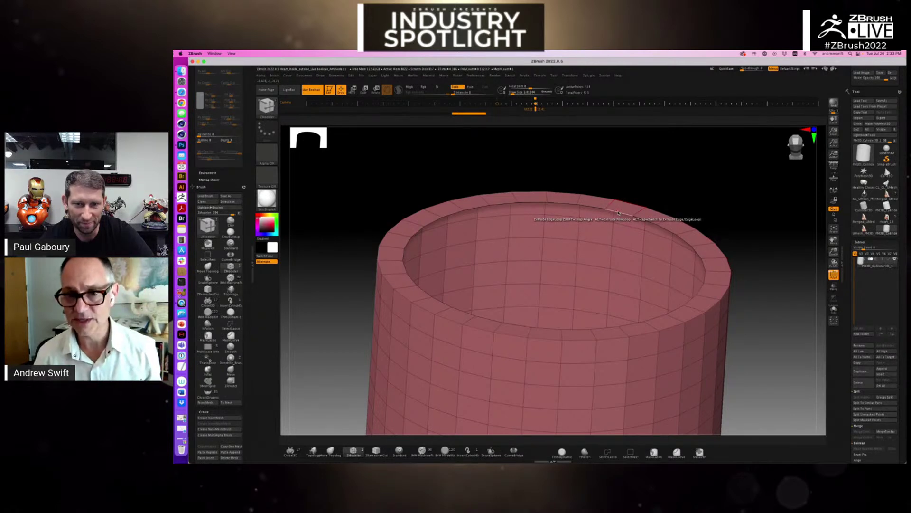
drag(619, 213, 617, 235)
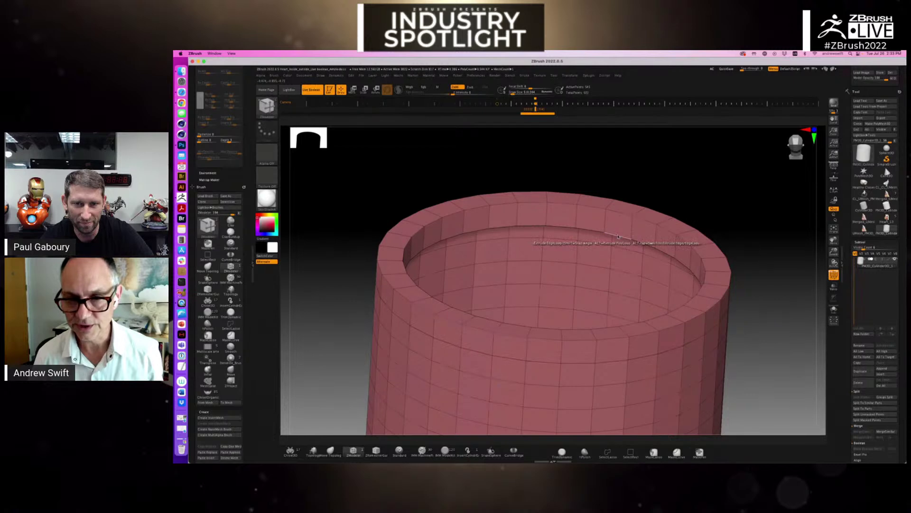
drag(617, 236, 596, 243)
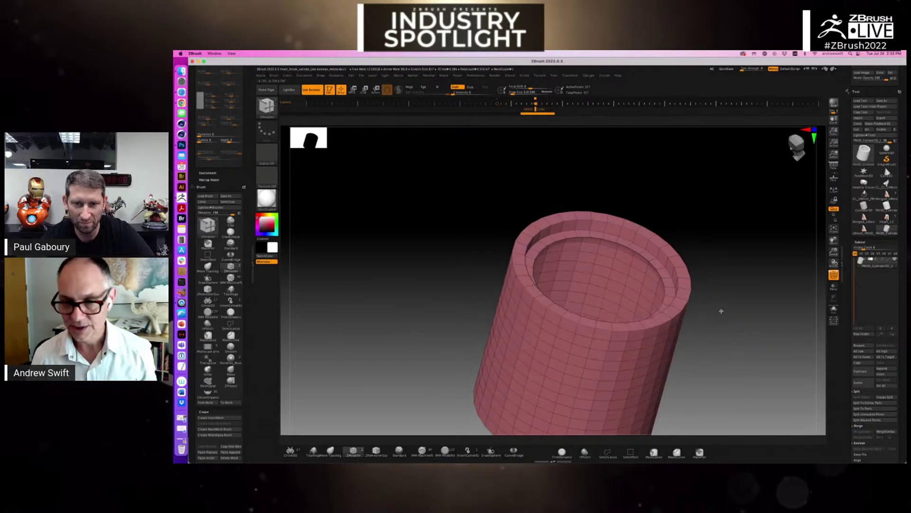
Try subdividing the ledged cylinder, turn off PolyFrame to check its surface, and undo the subdivision
scroll(663, 306, up, 3)
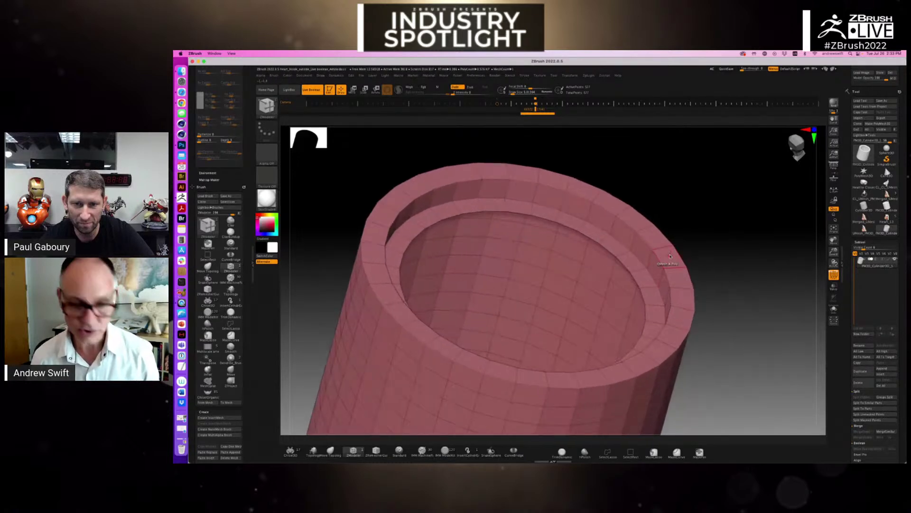
key(ctrl)
key(ctrl+d)
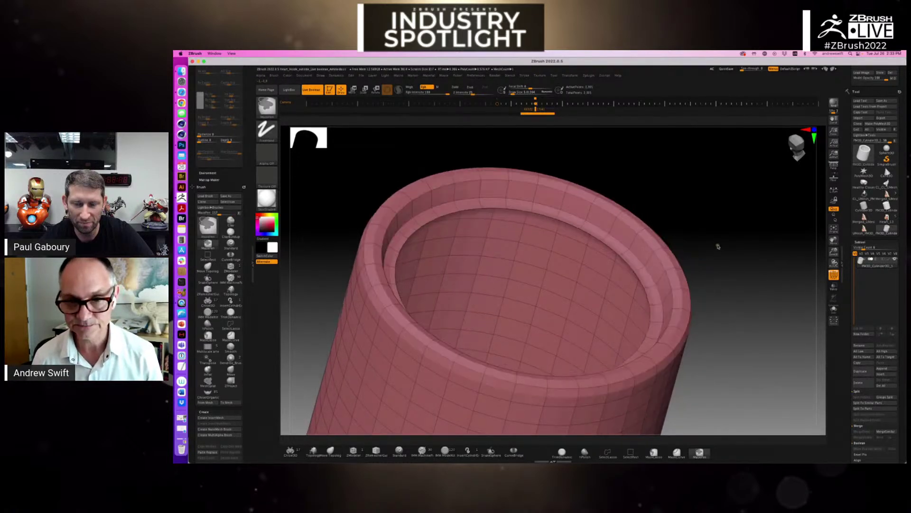
key(shift+f)
key(ctrl+z)
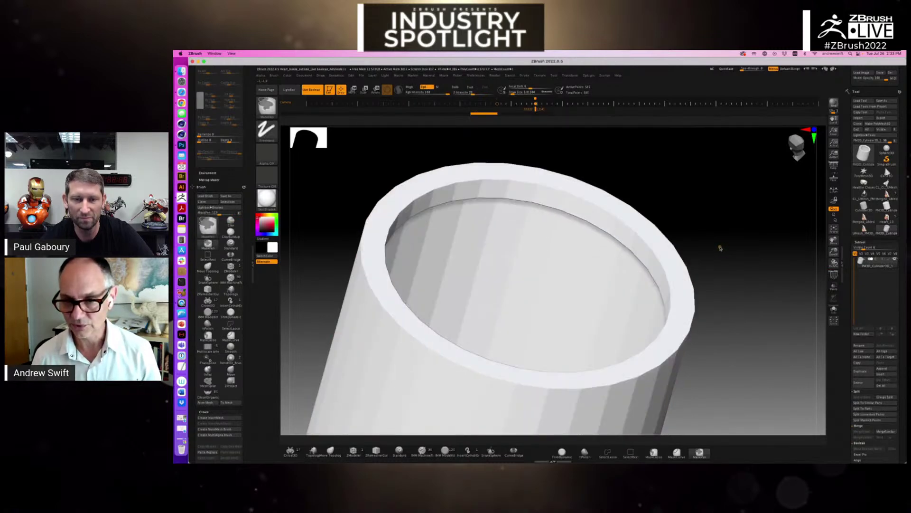
key(ctrl)
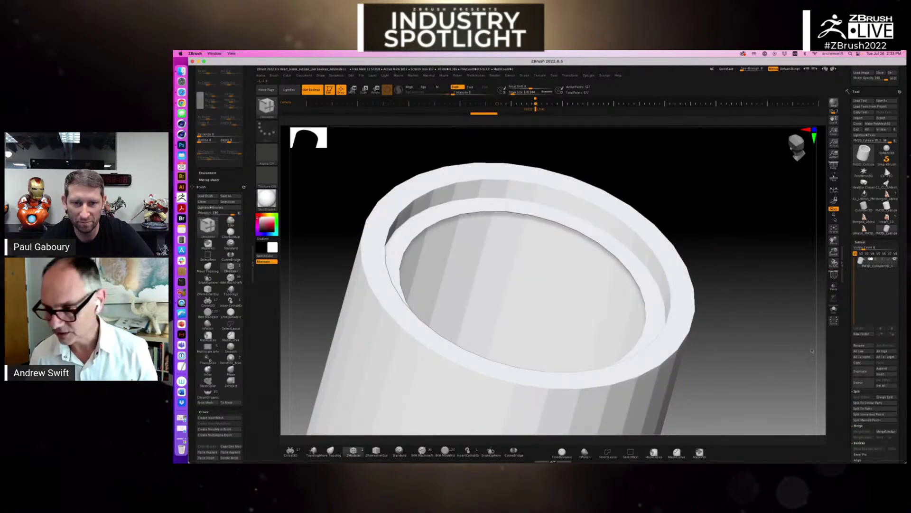
Cap the cylinder's opening with Close Holes from Modify Topology and display the result with PolyFrame
scroll(874, 314, down, 10)
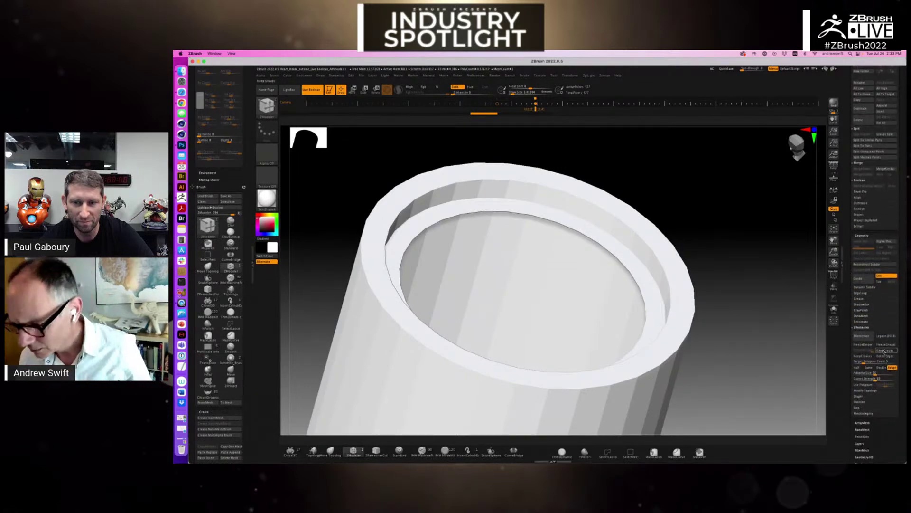
click(865, 390)
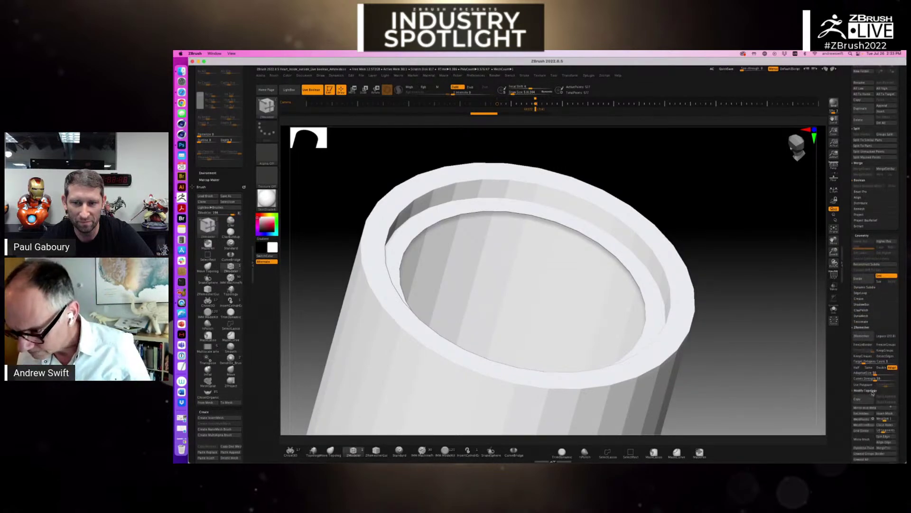
click(885, 425)
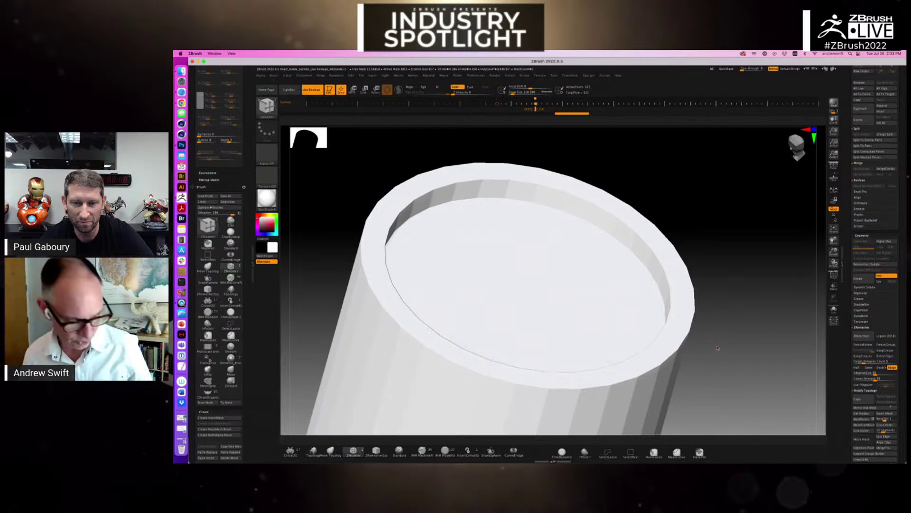
key(shift+f)
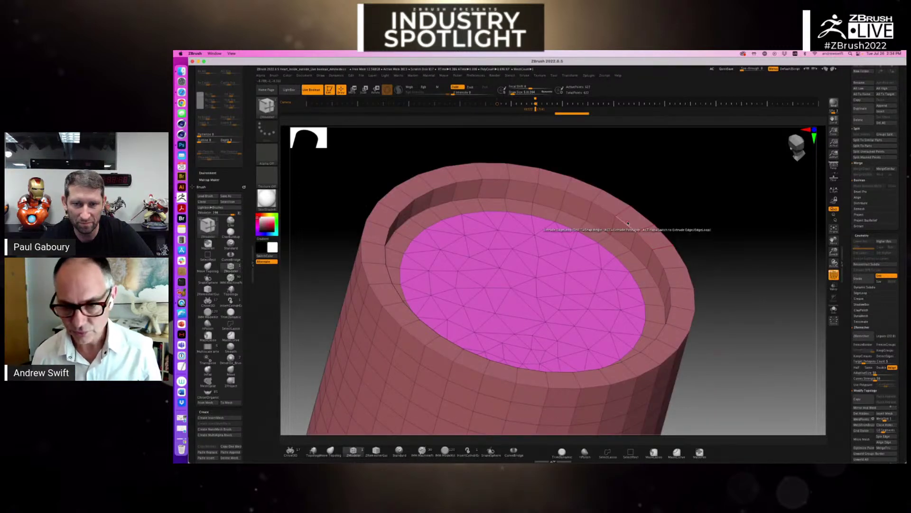
Assign a new polygroup to the inner wall and ledge using the ZModeler polygon action PolyGroup with the Polyloop target
key(space)
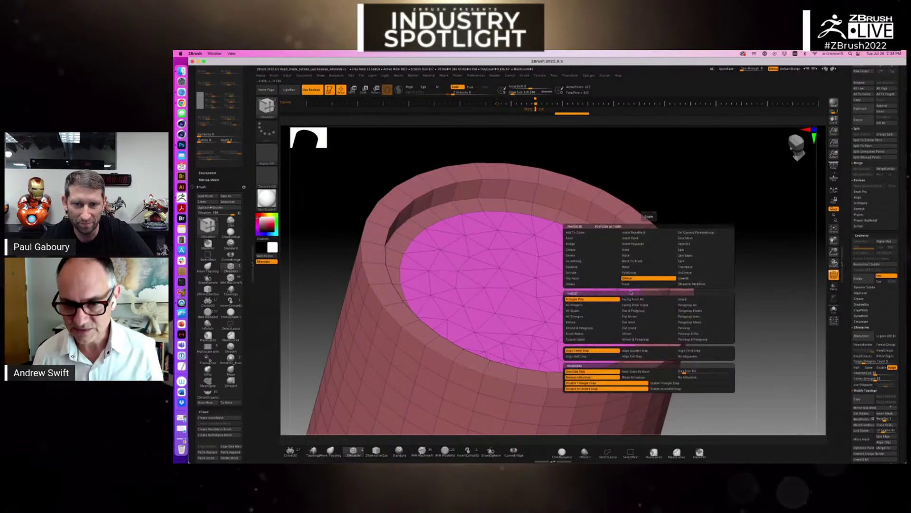
click(633, 273)
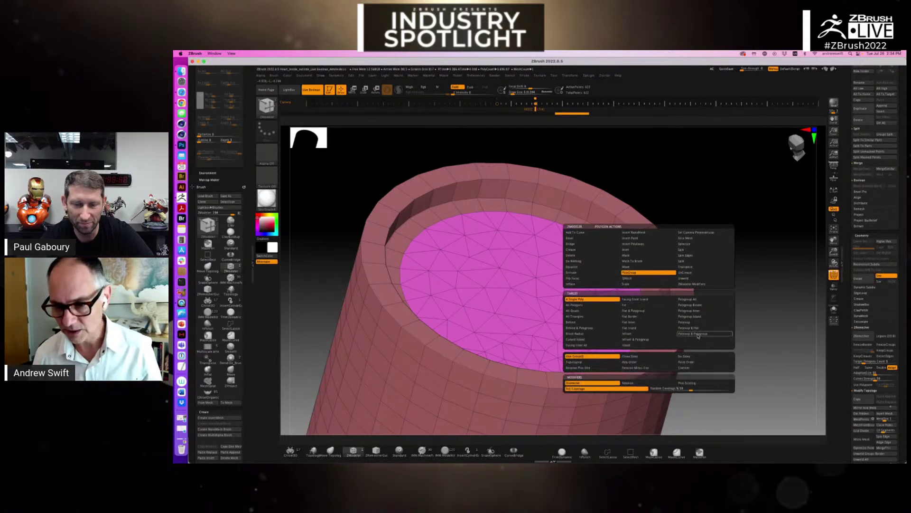
click(693, 322)
click(629, 216)
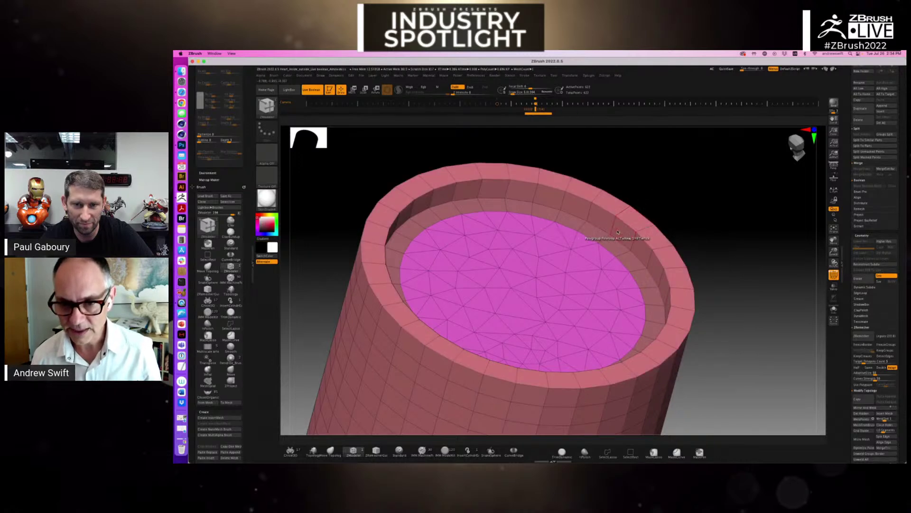
click(601, 235)
click(596, 234)
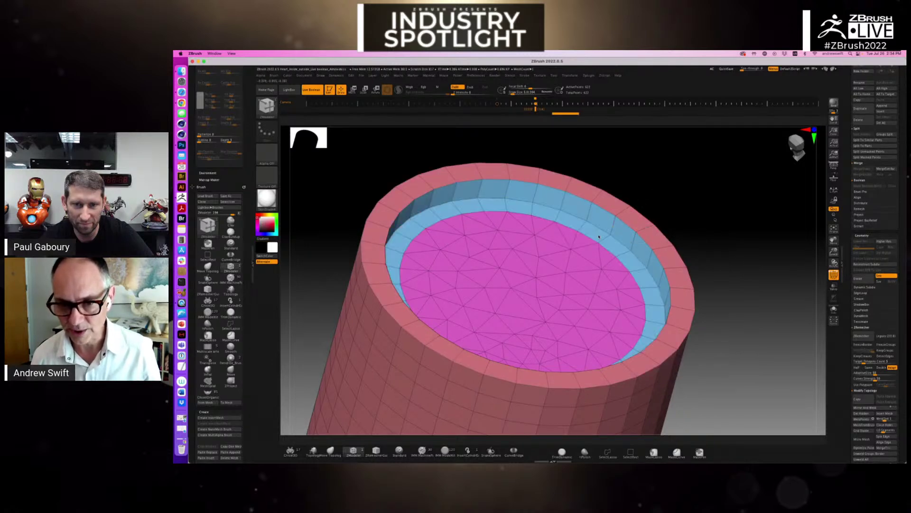
Isolate the recessed ledge and cap, merge them into a single polygroup, and show the whole cylinder again
key(ctrl+shift)
ctrl+shift+click(579, 233)
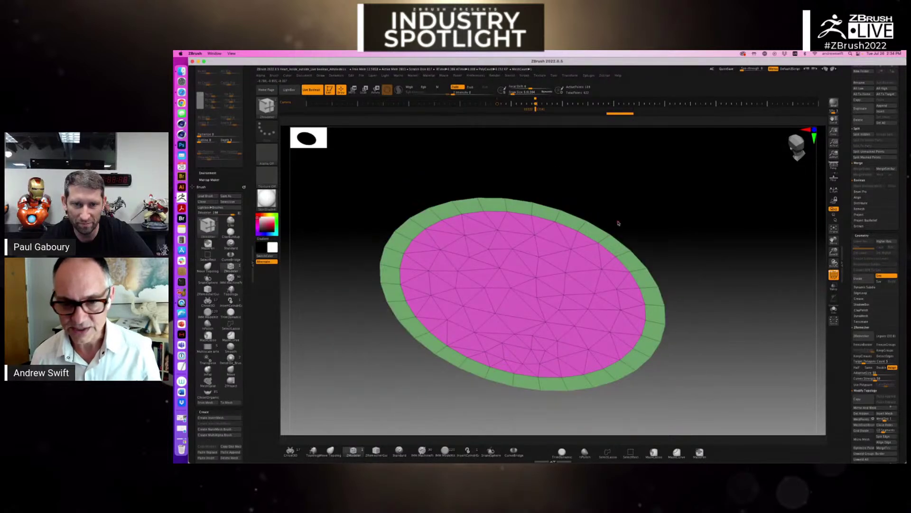
key(ctrl+w)
ctrl+shift+click(663, 204)
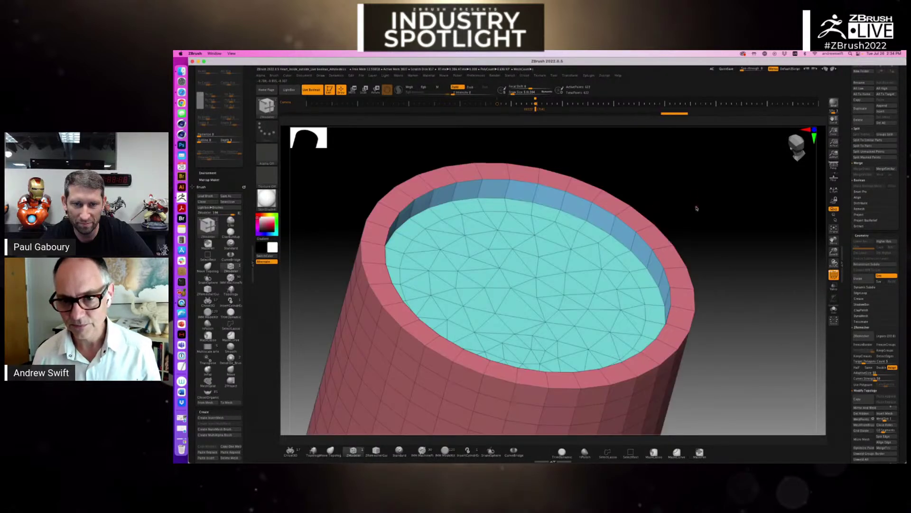
Subdivide the polygrouped cylinder to smooth it while keeping the rim edges crisp, and turn off PolyFrame
drag(703, 198, 703, 220)
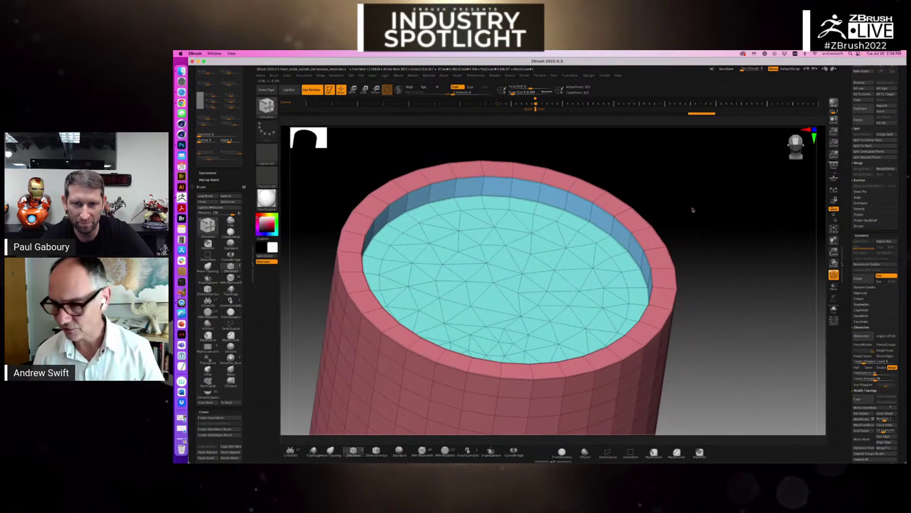
key(ctrl)
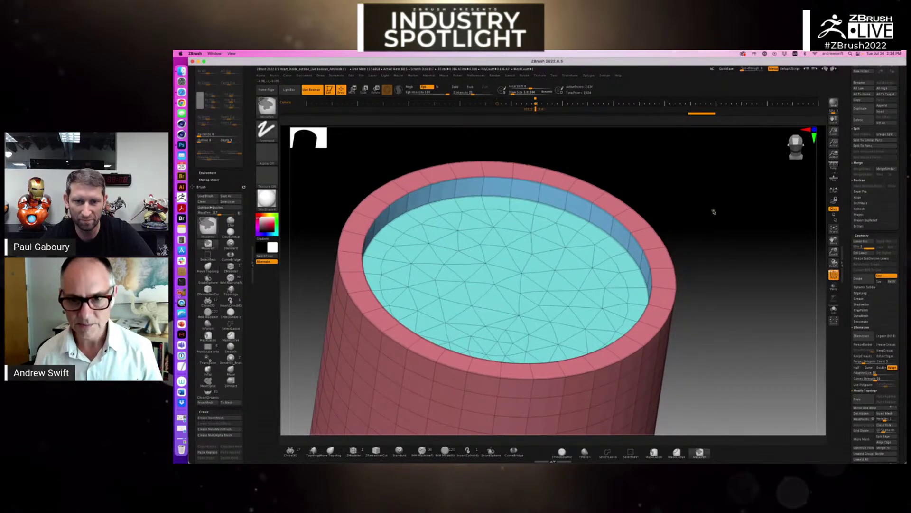
key(ctrl+d)
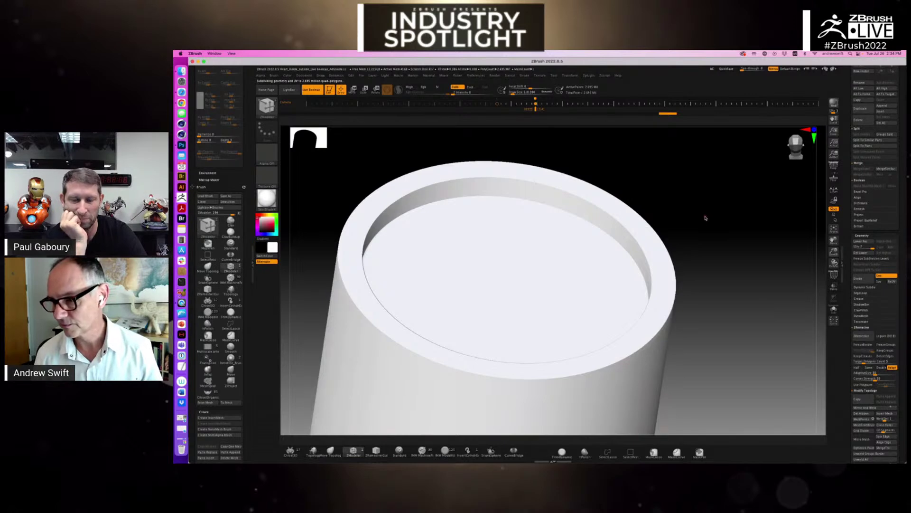
drag(686, 231, 690, 231)
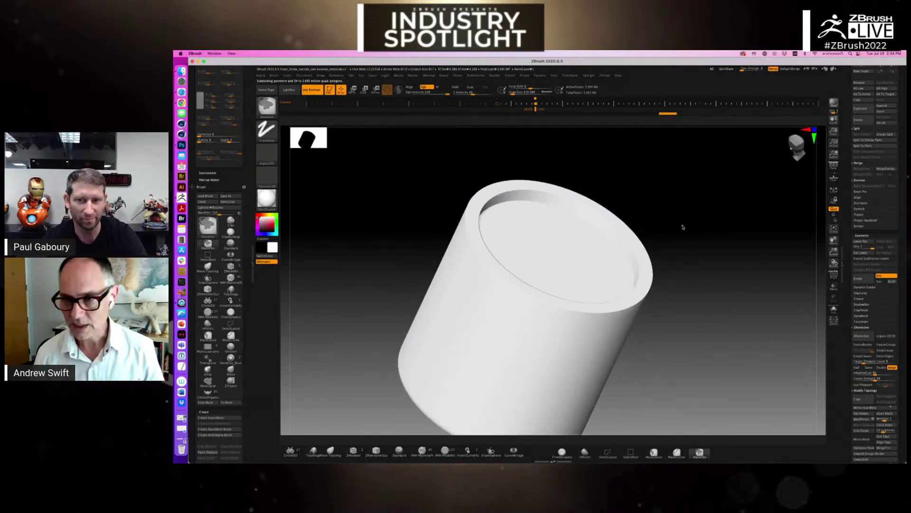
key(super+Tab)
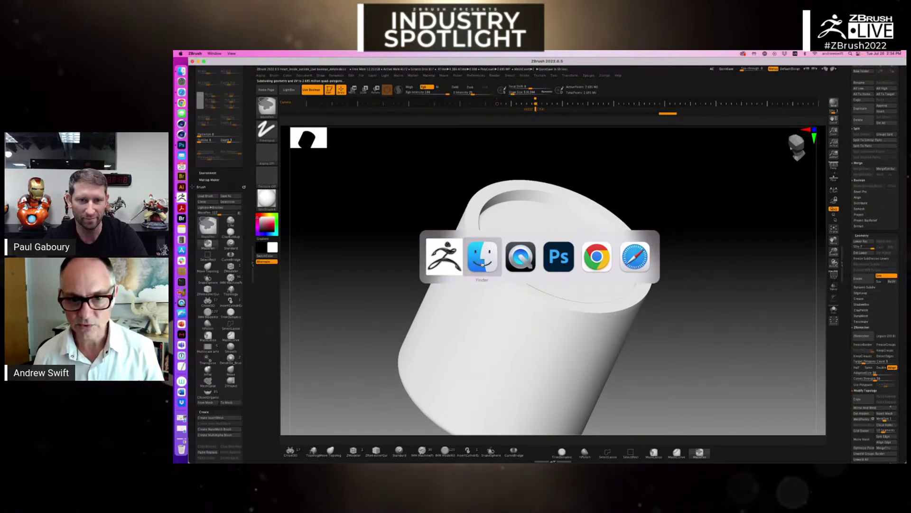
click(480, 264)
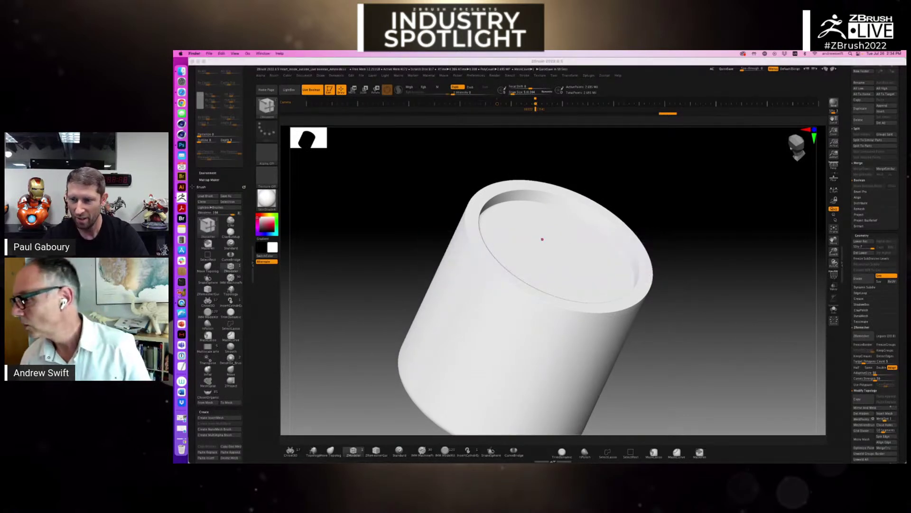
click(542, 239)
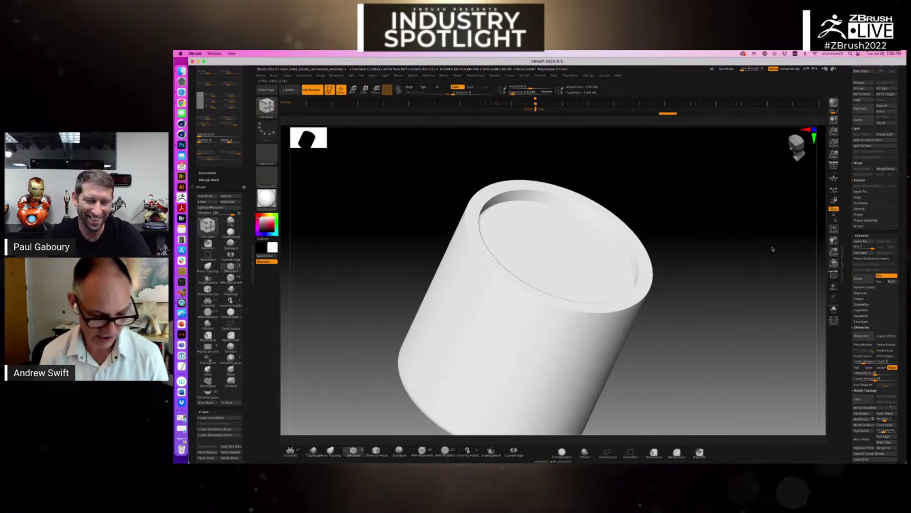
Open the project Bunionectomy.ZPR from the Example 5 Bunionectomy folder, discarding changes to the current project
key(o)
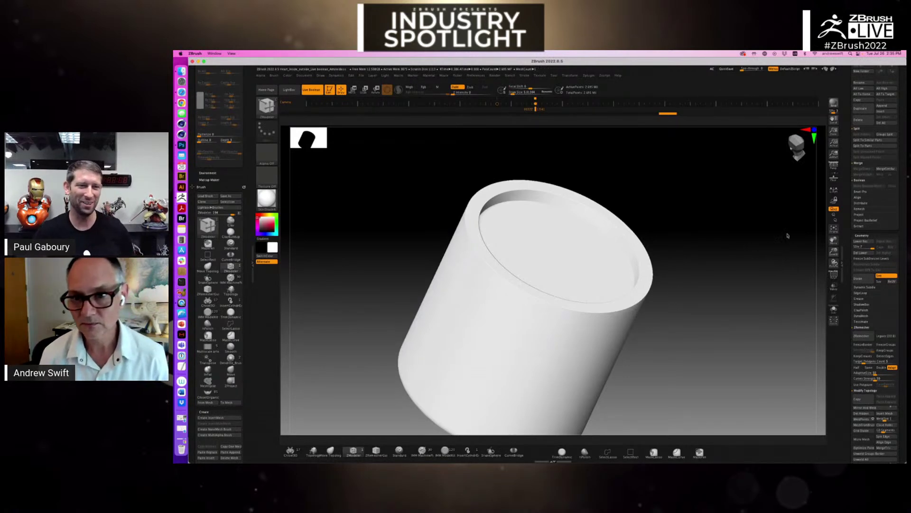
key(super+o)
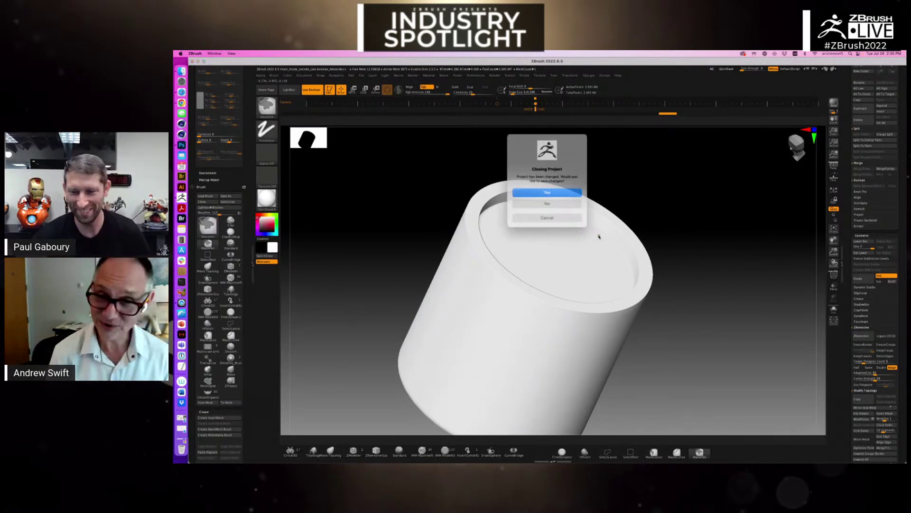
click(549, 203)
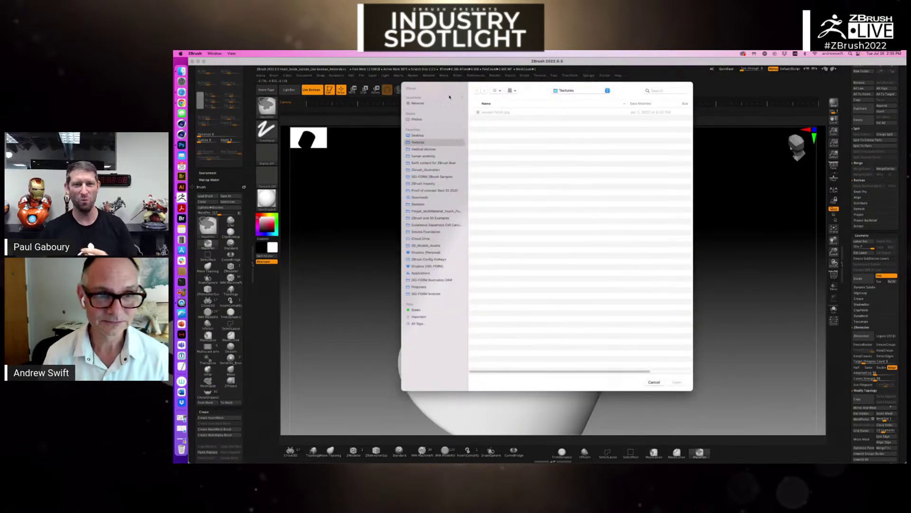
click(458, 163)
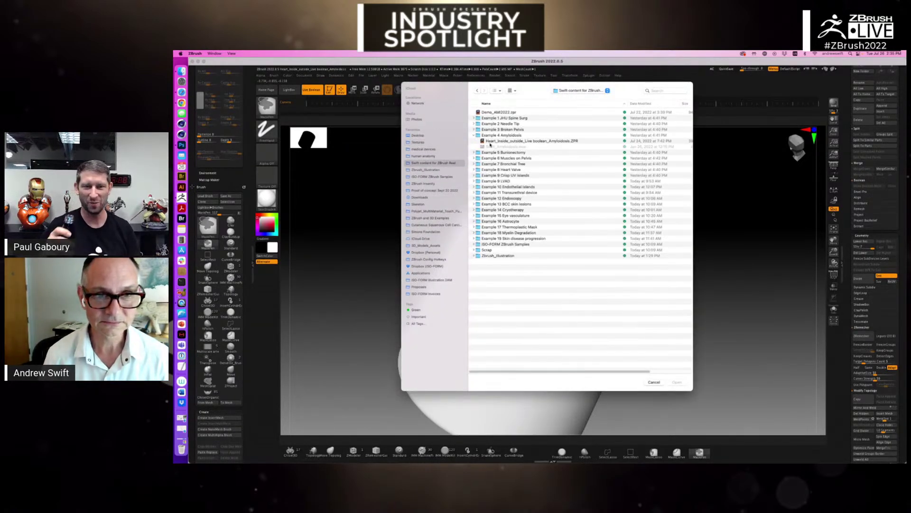
click(472, 136)
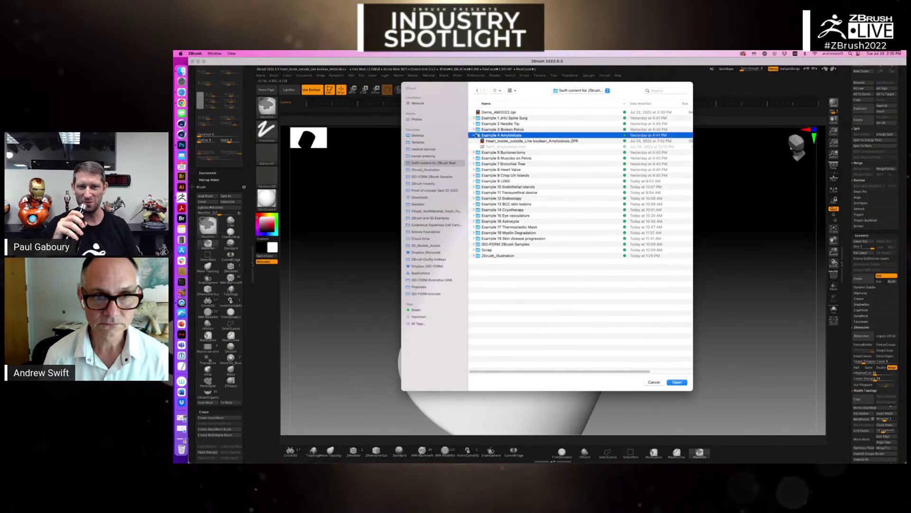
click(474, 135)
click(472, 142)
click(473, 141)
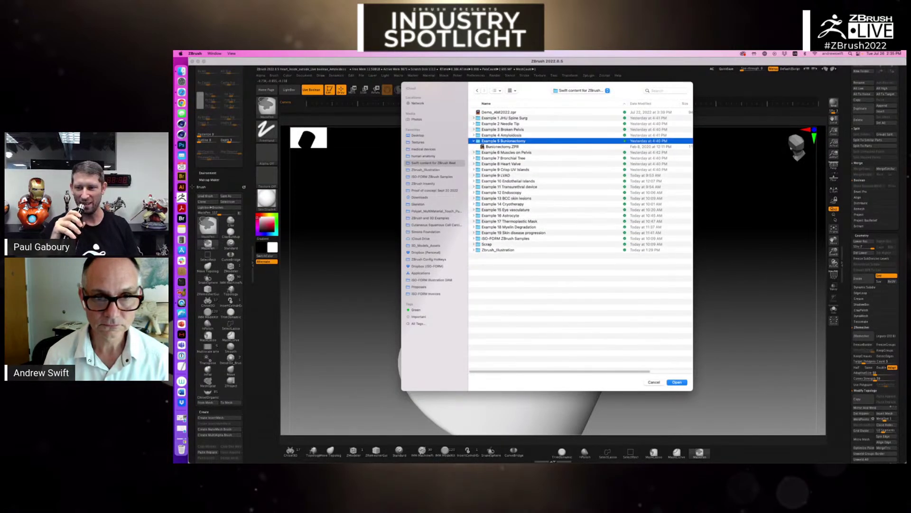
click(502, 148)
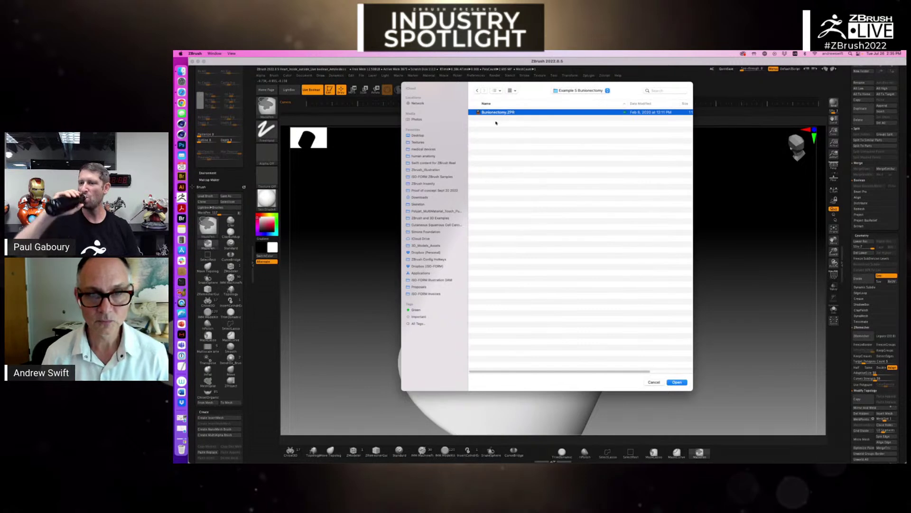
key(Return)
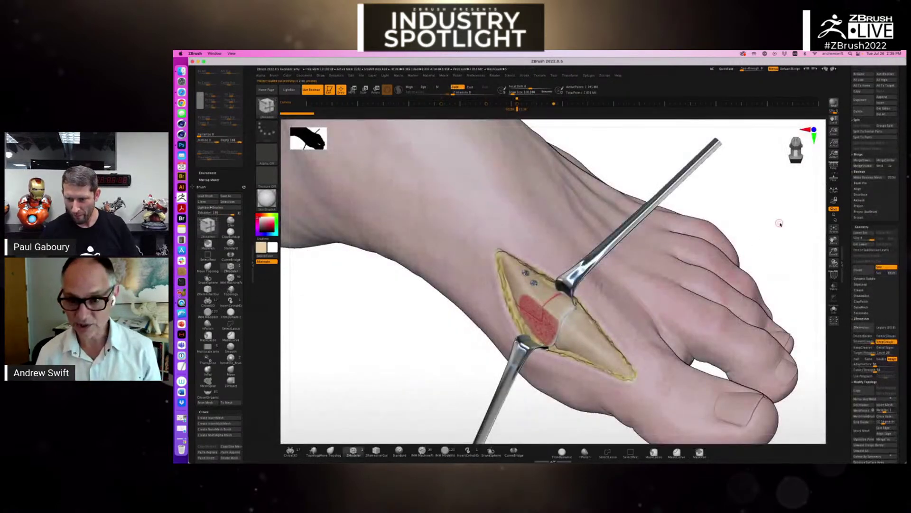
Examine the bunionectomy foot from several angles and close in on the retracted incision
drag(789, 271, 748, 261)
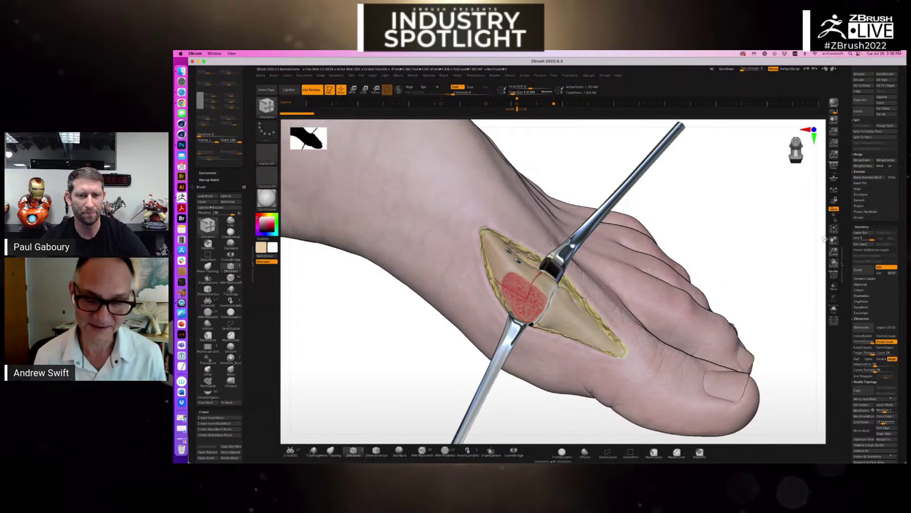
drag(764, 260, 726, 331)
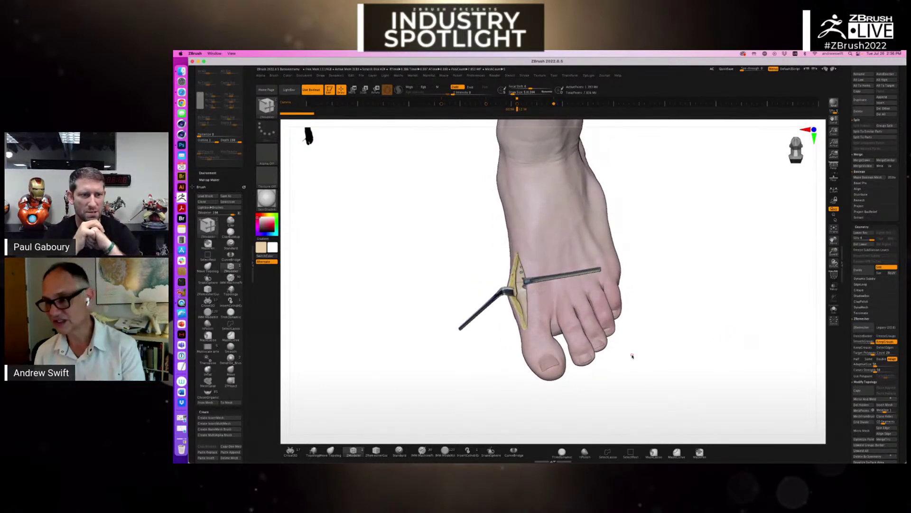
drag(645, 352, 678, 362)
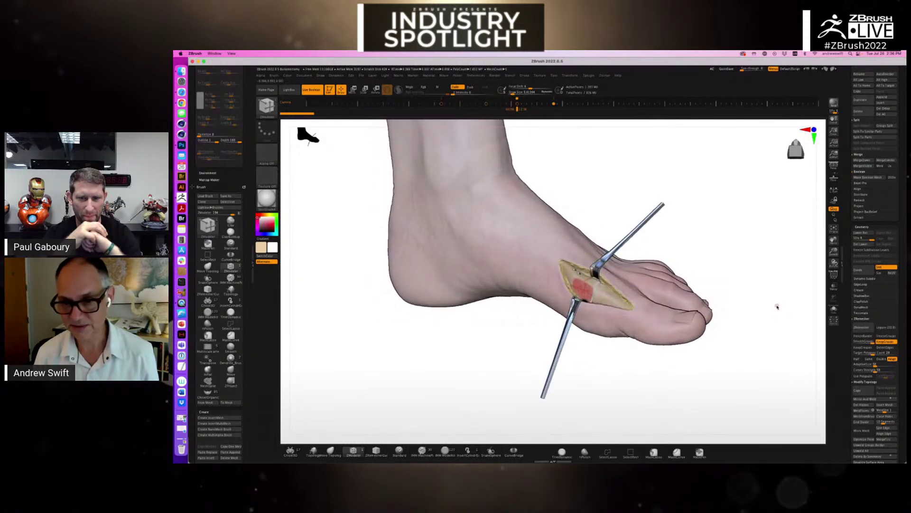
drag(778, 305, 767, 315)
drag(712, 260, 712, 301)
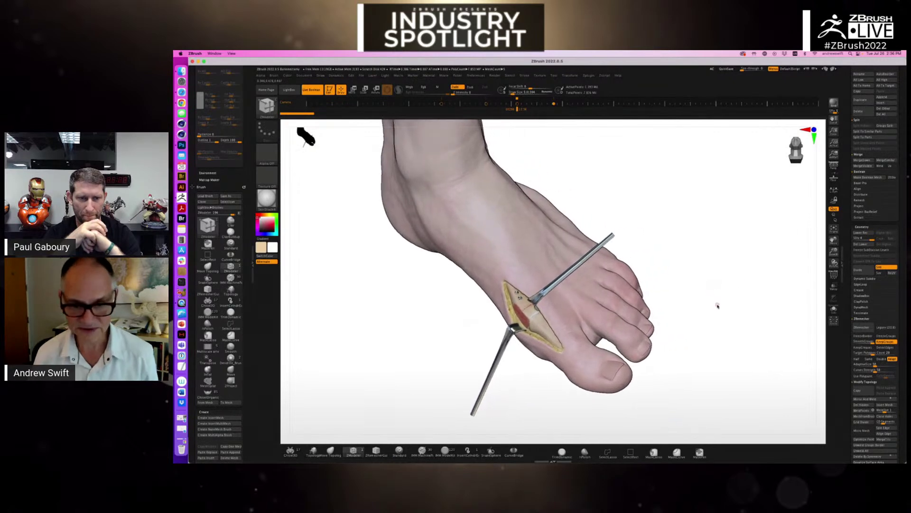
ctrl+right_drag(565, 316, 579, 338)
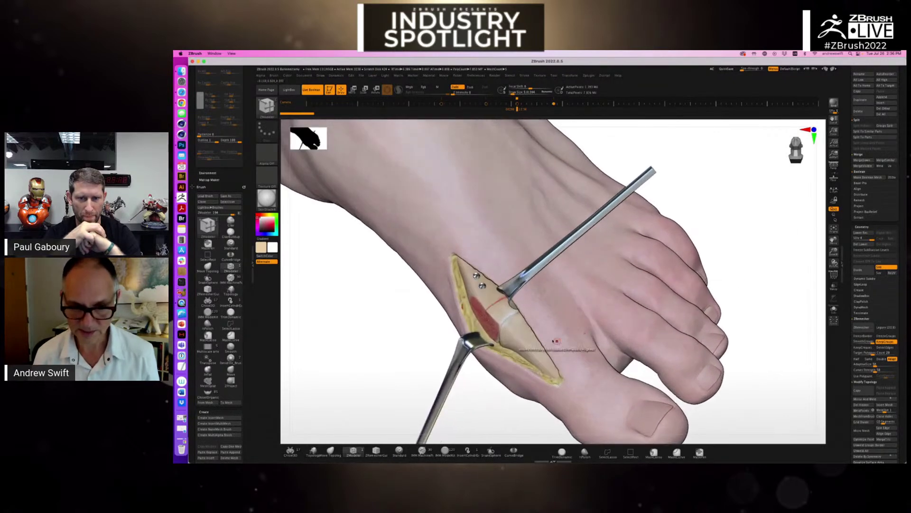
Select the Bone subtool, isolate it, and inspect the red cut surface and osteotomy lines up close
scroll(849, 148, up, 5)
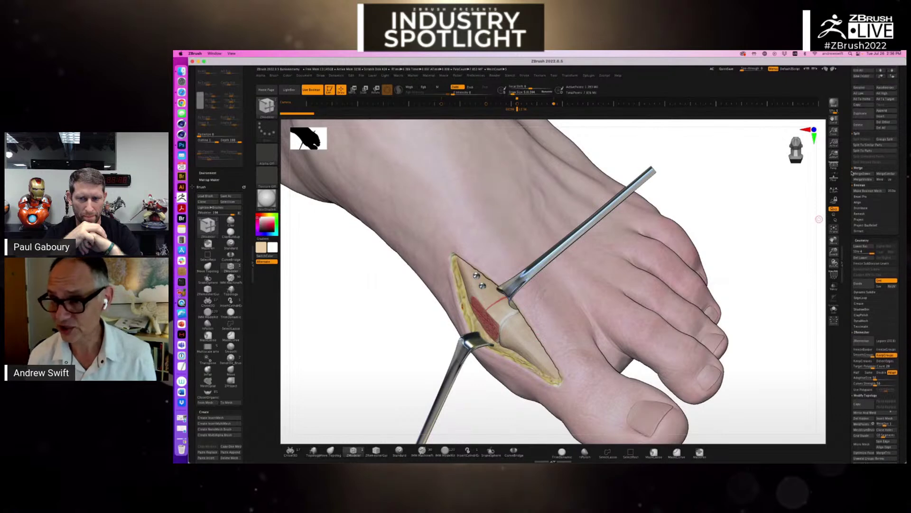
click(868, 244)
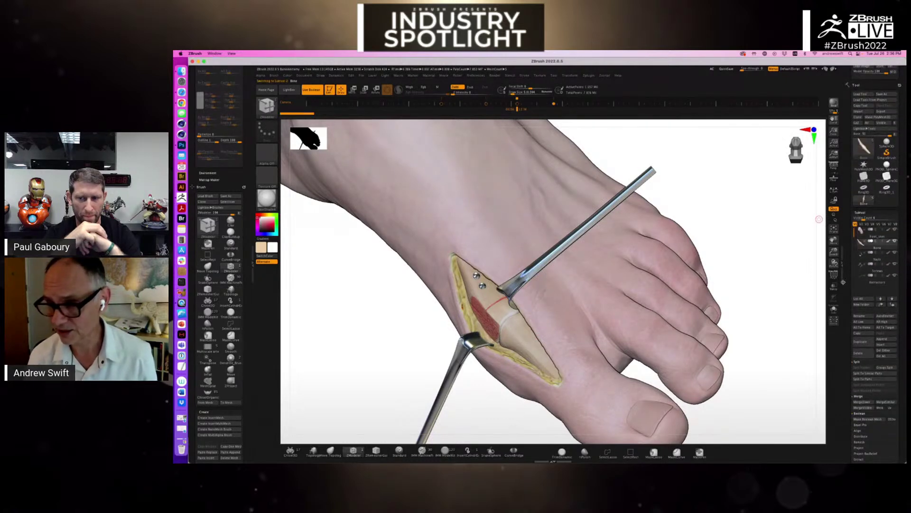
click(834, 309)
drag(630, 363, 568, 327)
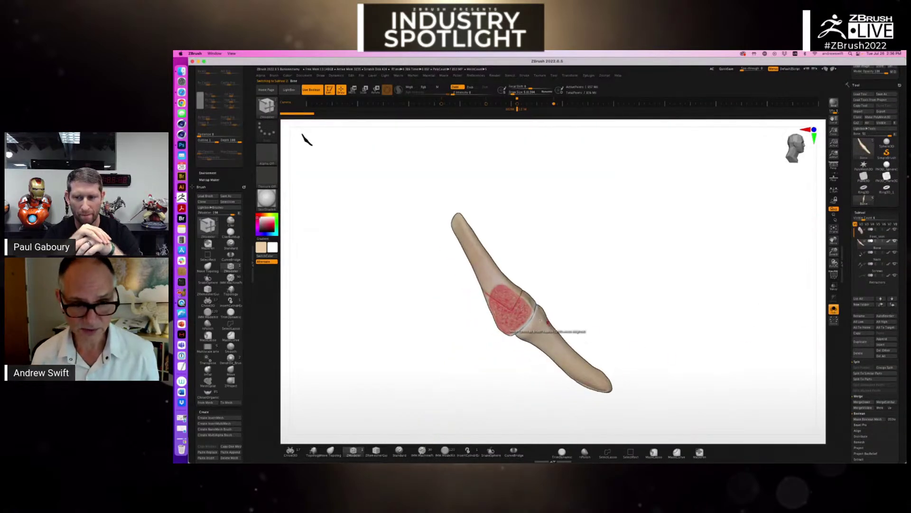
drag(599, 301, 569, 297)
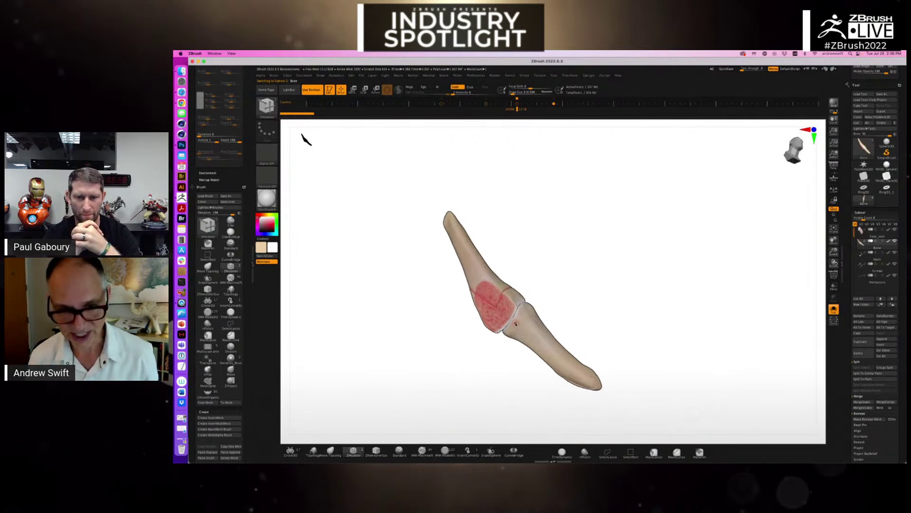
drag(518, 321, 539, 314)
right_drag(495, 300, 525, 301)
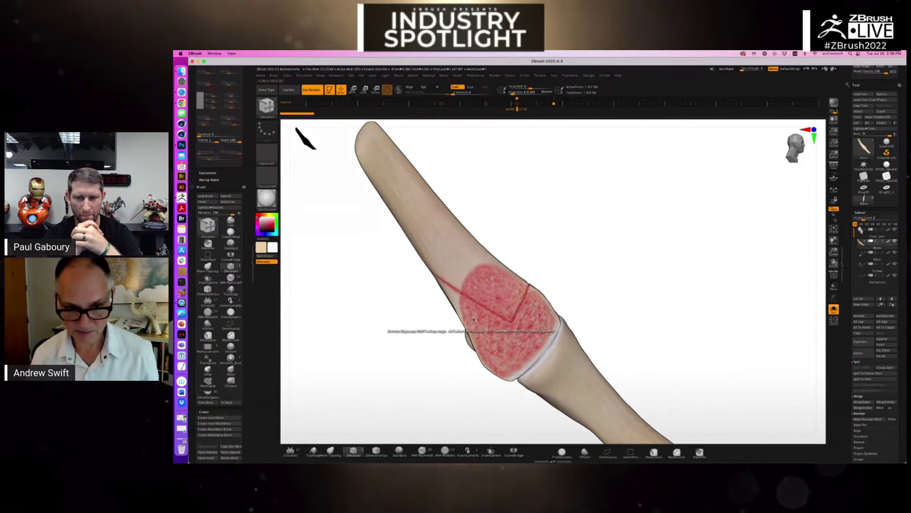
right_drag(600, 297, 592, 308)
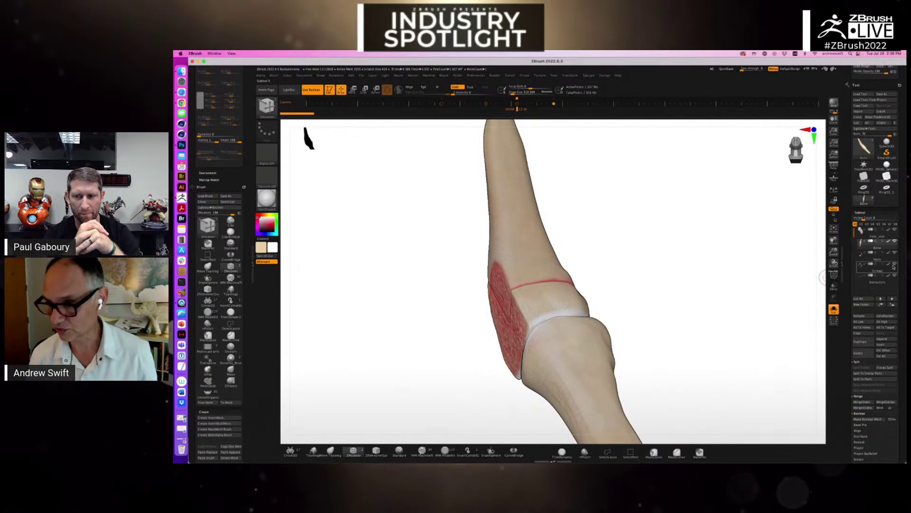
Show all foot subtools again and review how the bone sits inside the retracted incision
click(834, 309)
ctrl+right_drag(495, 298, 511, 268)
alt+right_drag(509, 322, 509, 304)
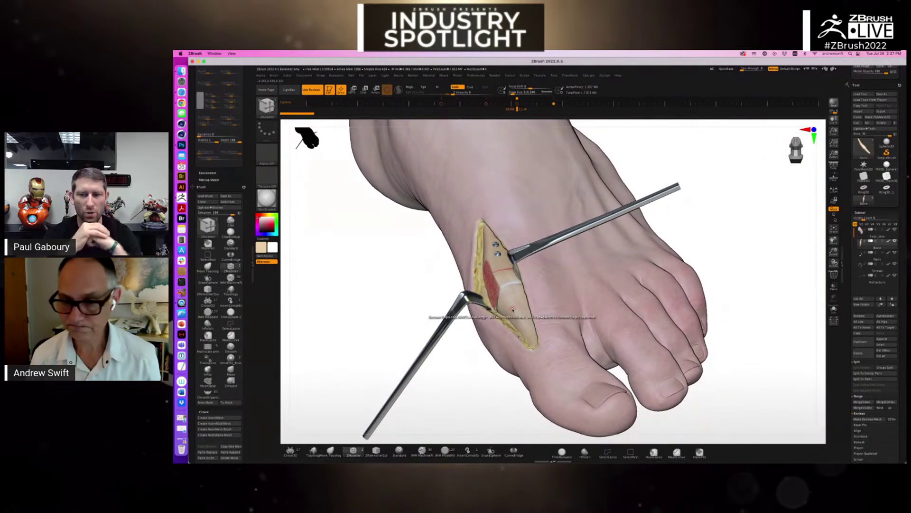
right_drag(516, 308, 546, 309)
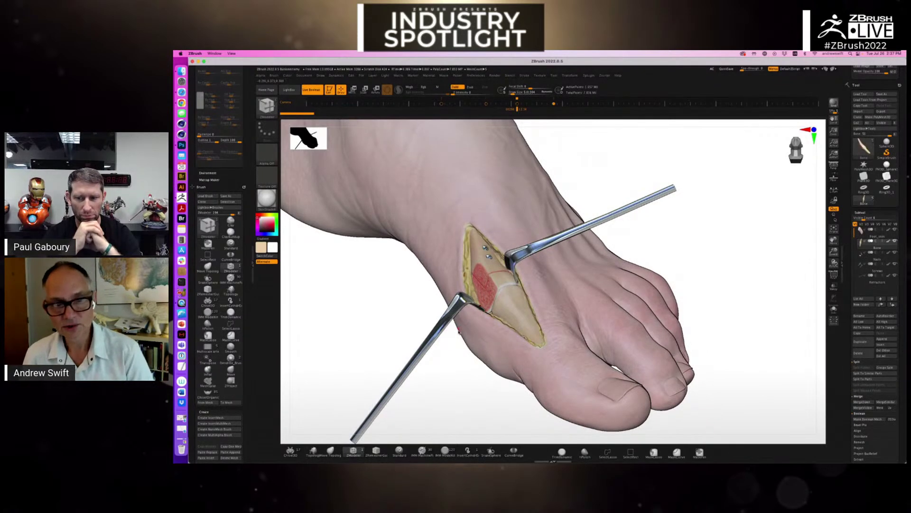
alt+right_drag(452, 202, 508, 285)
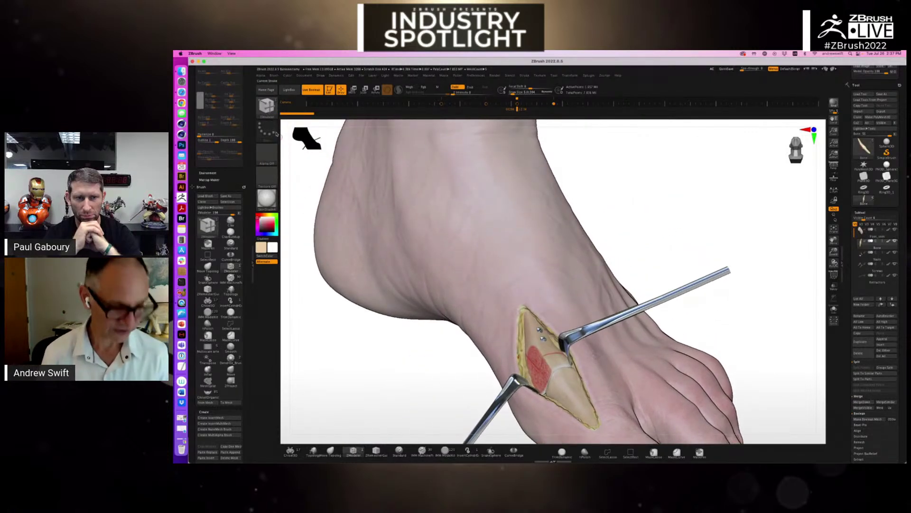
Choose the multi-mesh curve brush with its cylinder mesh and try a curve across the ankle
click(267, 107)
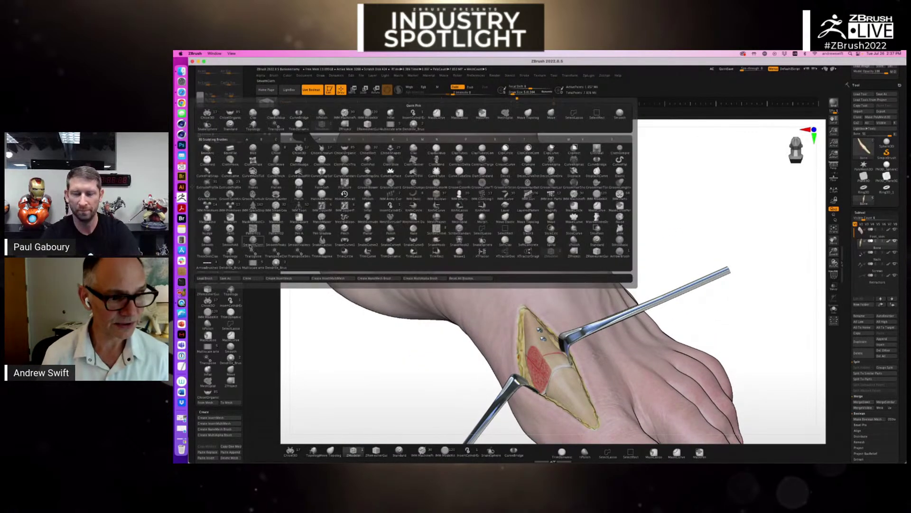
click(253, 231)
click(331, 118)
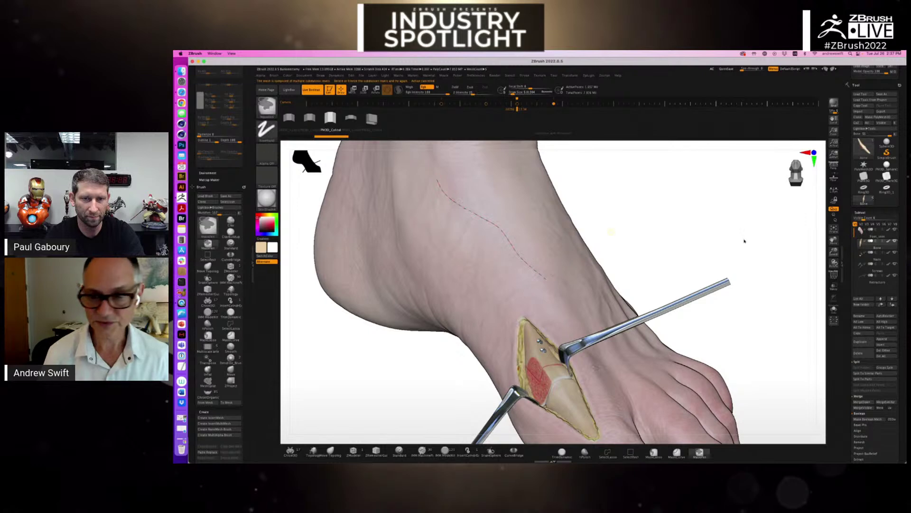
Duplicate the Foot_skin subtool, isolate the copy, and reduce it to its lowest subdivision level without the higher levels
click(860, 232)
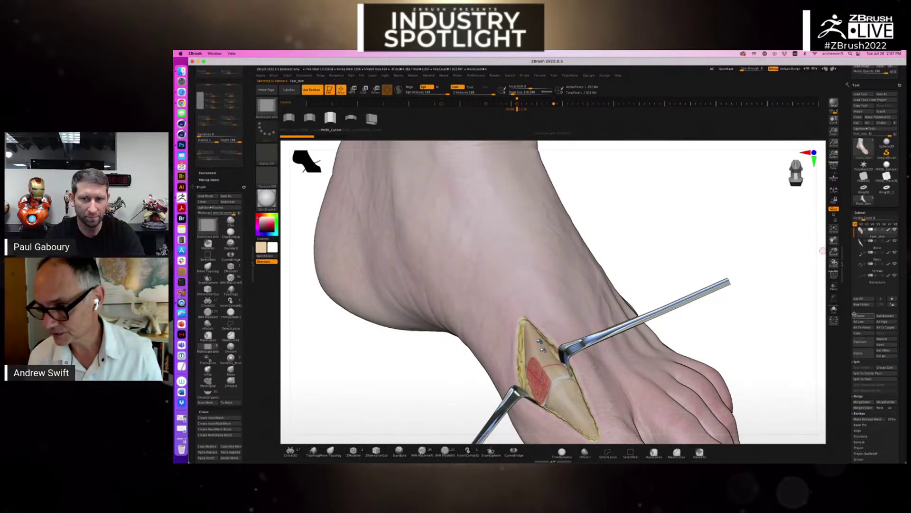
click(834, 310)
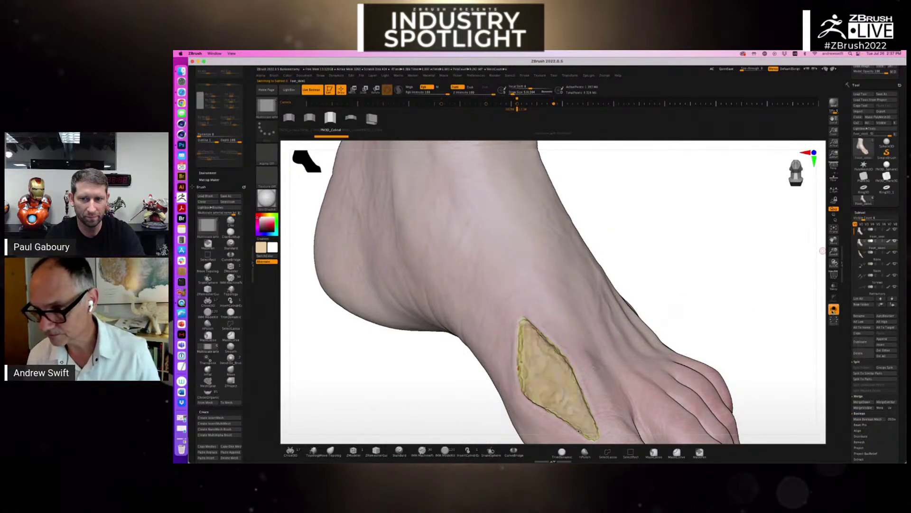
scroll(850, 332, down, 5)
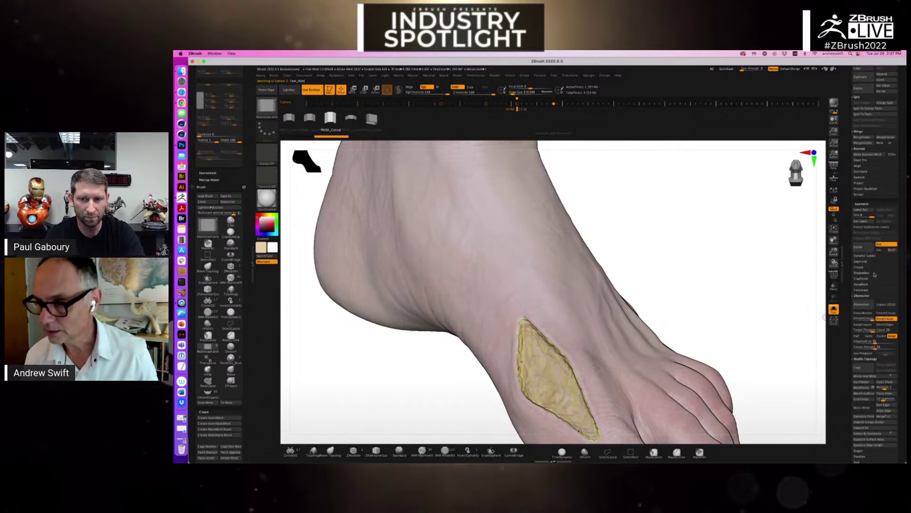
click(860, 218)
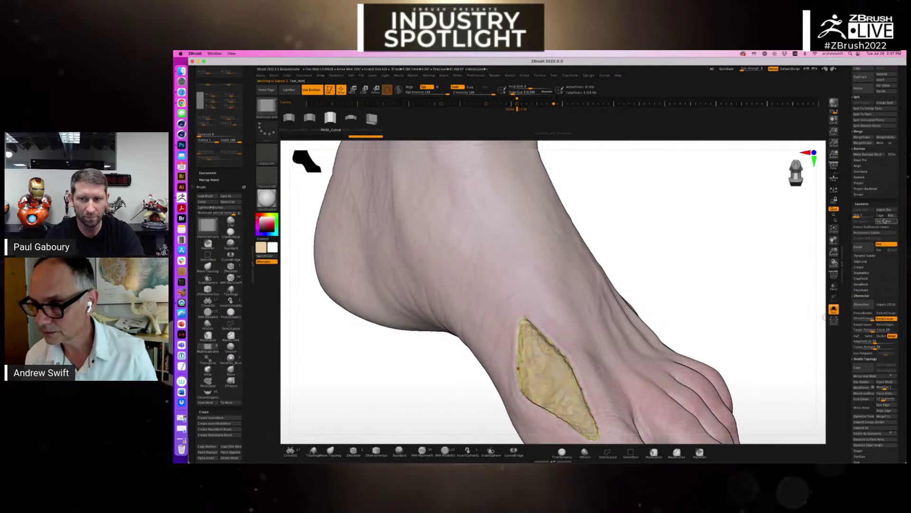
Draw a thin cylinder curve tube across the ankle and over the top of the foot
drag(615, 252, 533, 218)
drag(464, 220, 473, 243)
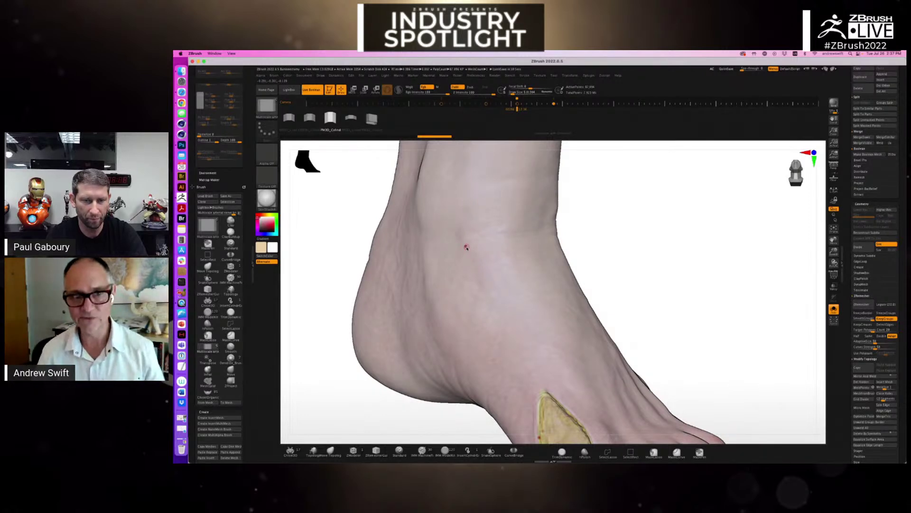
drag(648, 245, 624, 282)
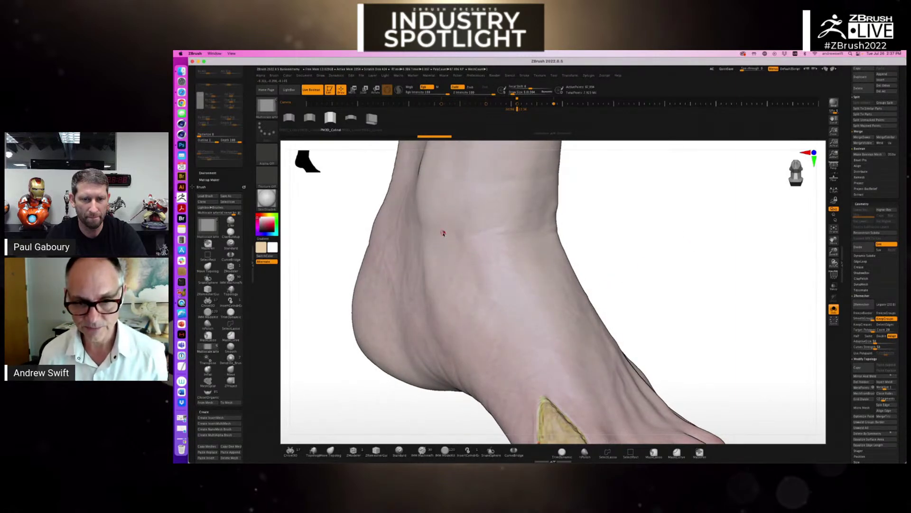
drag(615, 333, 616, 334)
drag(672, 292, 657, 291)
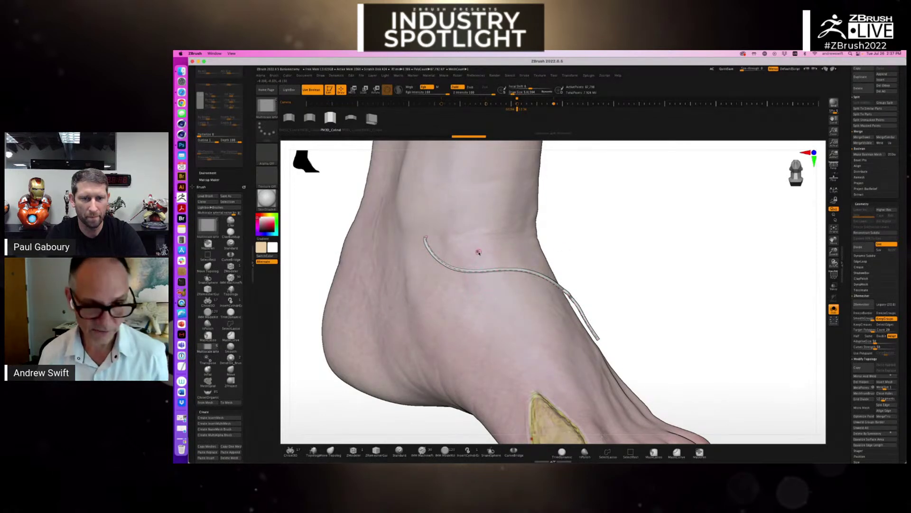
Turn off Curve Mode for the brush and insert a single large cylinder on the ankle above the tube
click(528, 76)
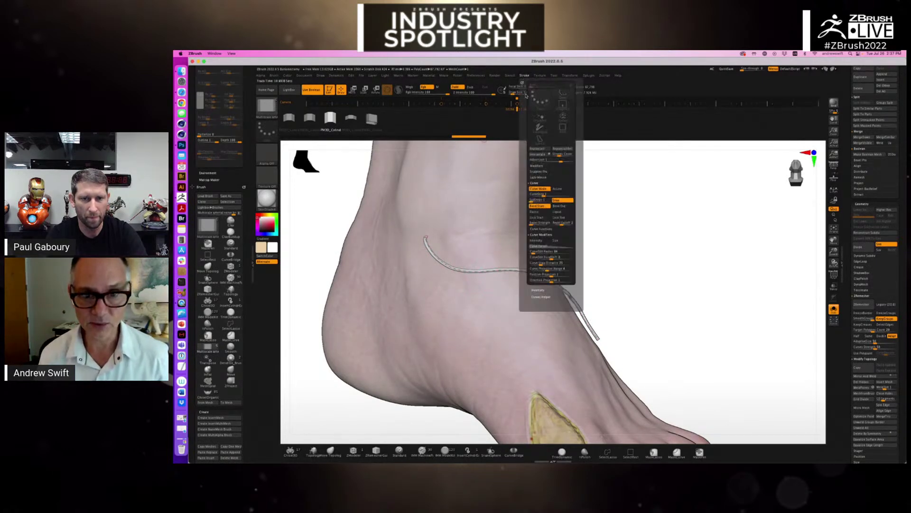
click(541, 190)
key(ctrl+n)
drag(458, 227, 480, 237)
drag(605, 244, 626, 231)
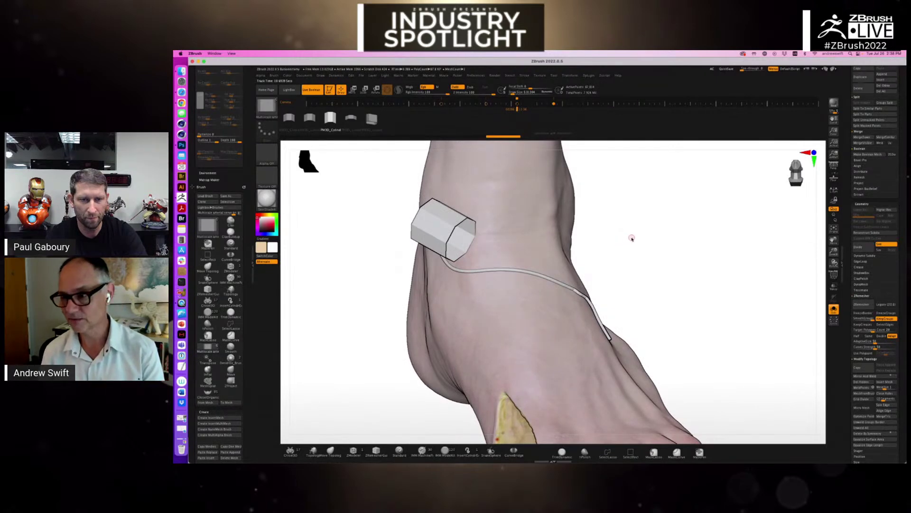
Turn Curve Mode back on and disable Weld Points in the brush modifiers
click(502, 76)
click(524, 75)
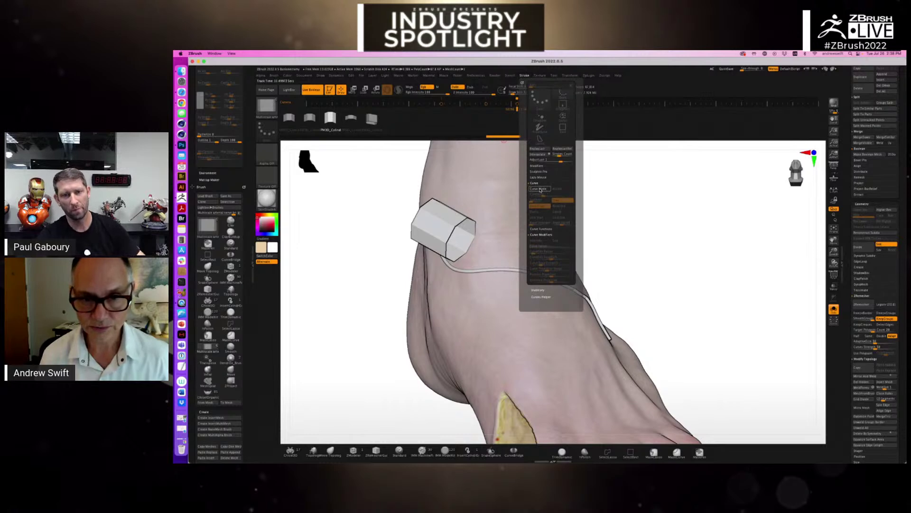
click(541, 189)
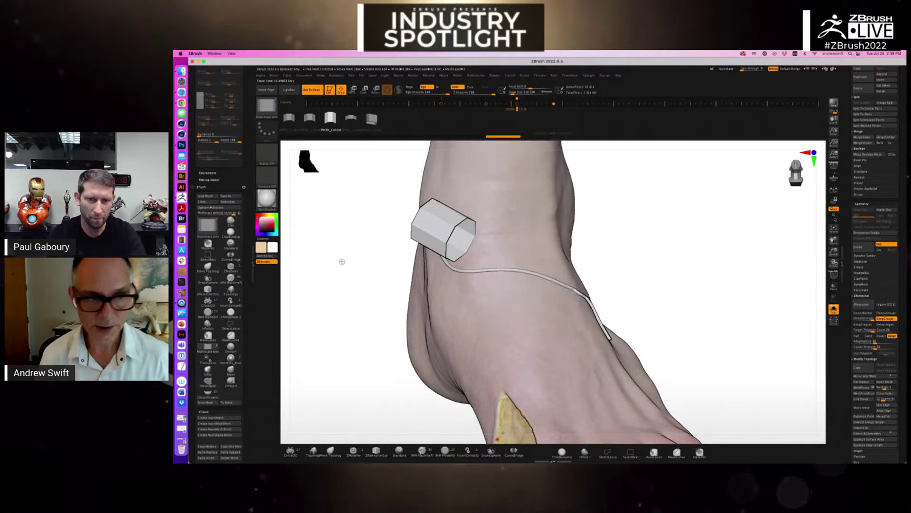
click(270, 76)
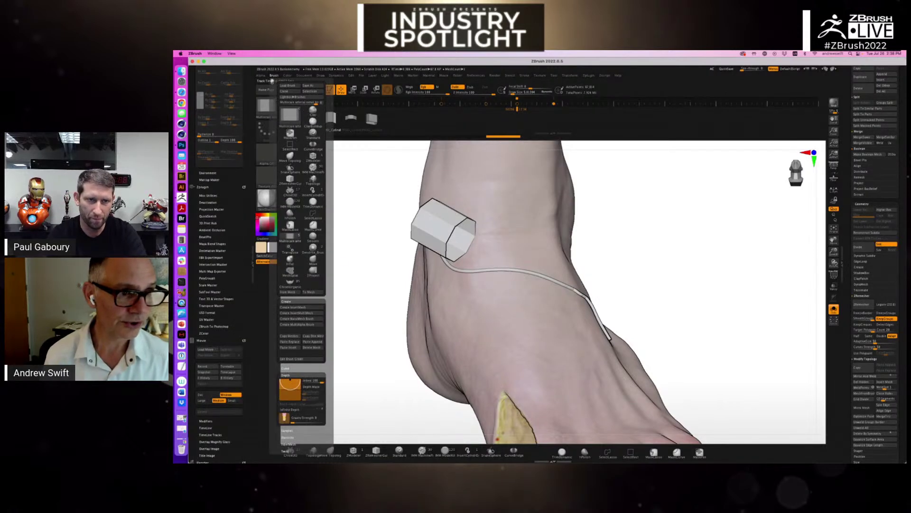
drag(272, 80, 214, 173)
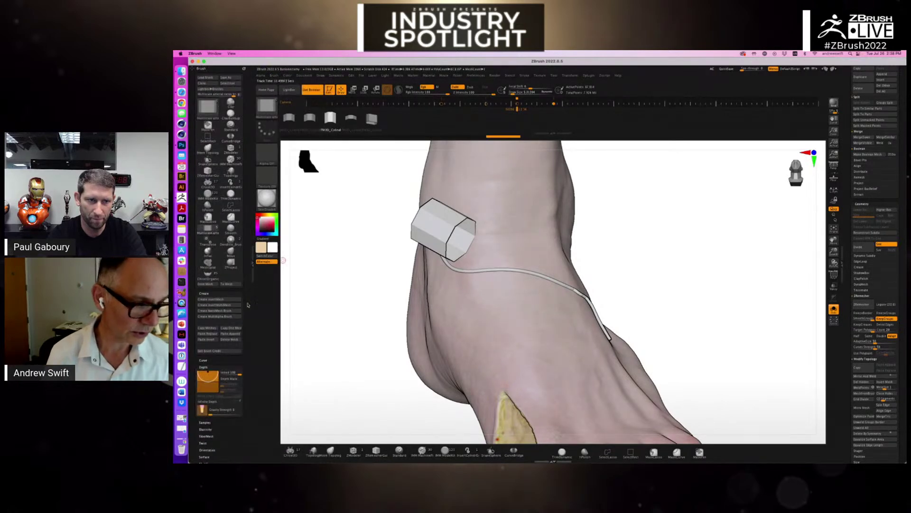
scroll(223, 266, down, 10)
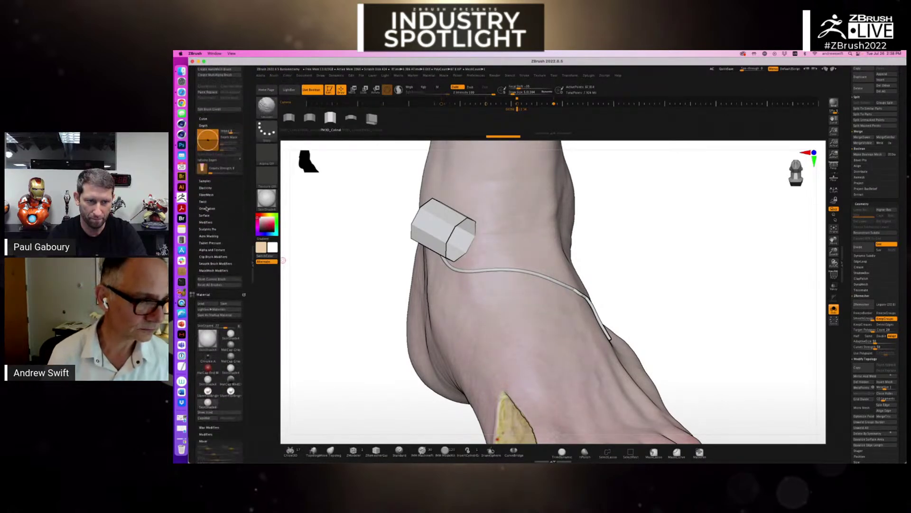
click(205, 223)
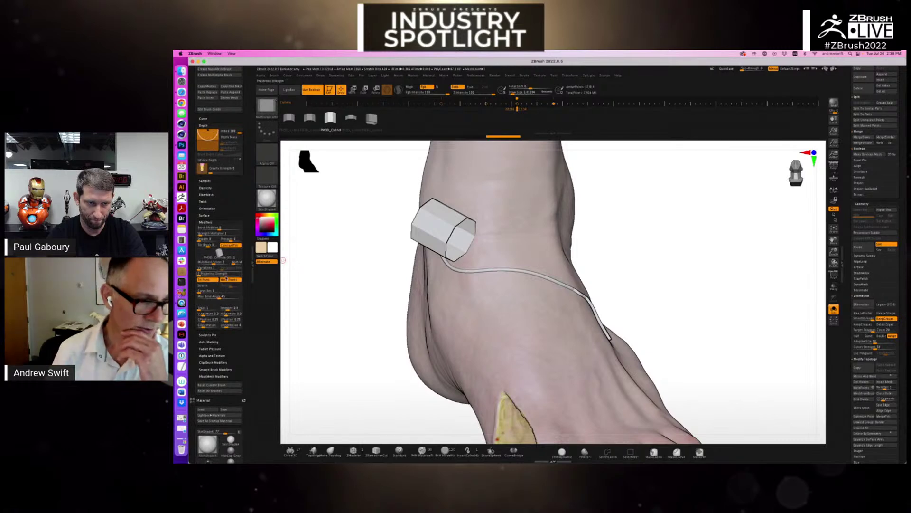
click(229, 280)
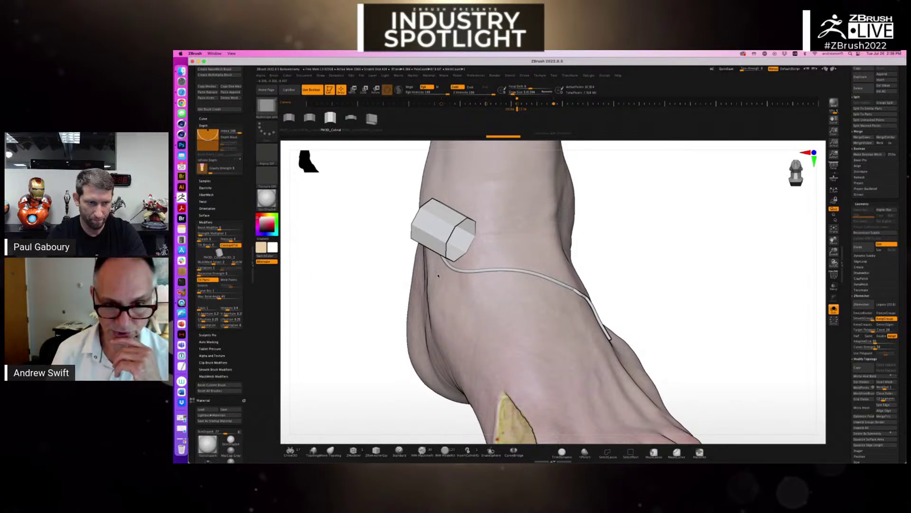
Undo a thin test curve and draw a chain of unwelded cylinder segments below the first tube at a larger draw size
drag(522, 310, 588, 367)
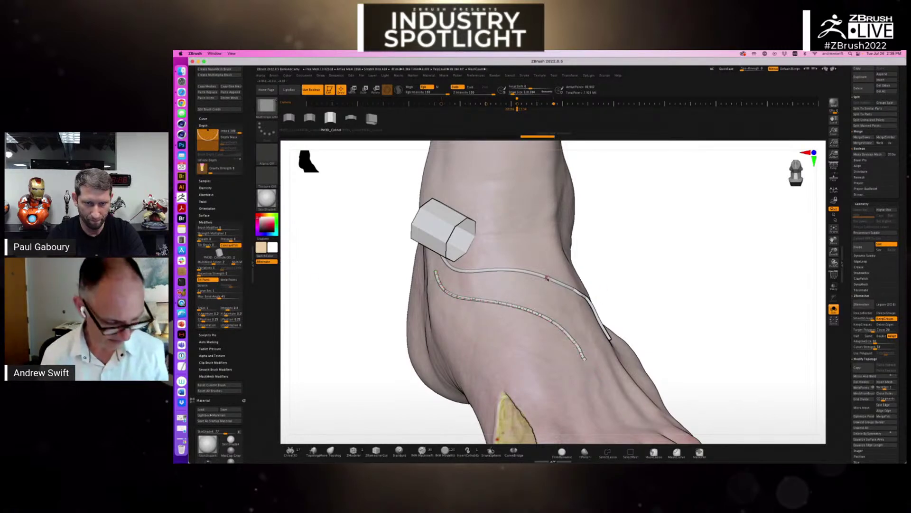
key(super+z)
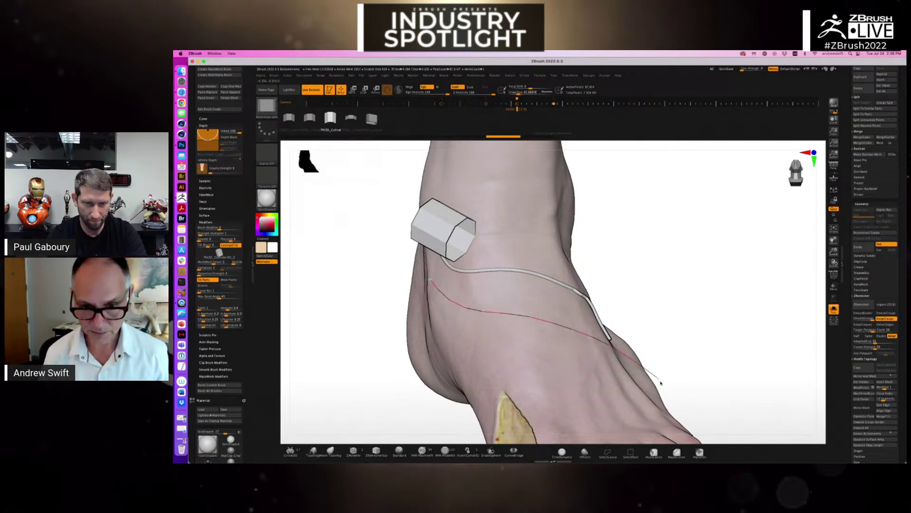
drag(654, 377, 658, 378)
drag(708, 341, 737, 326)
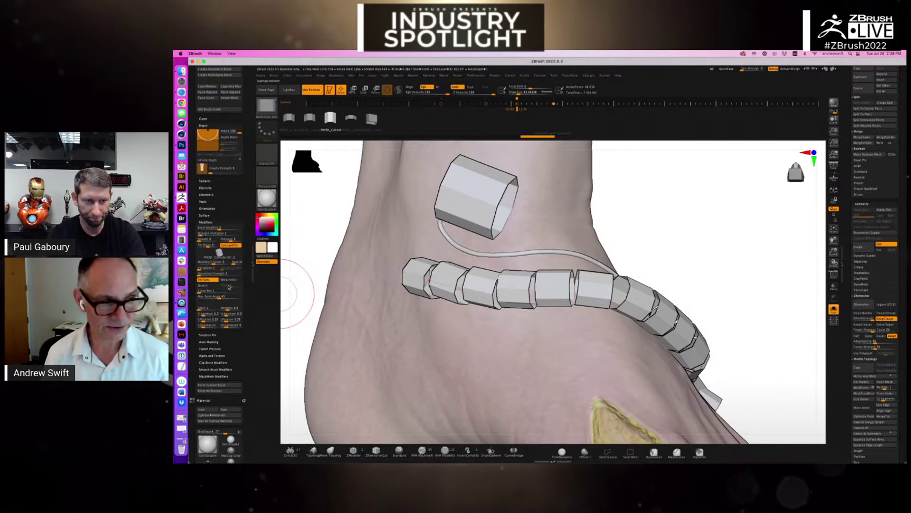
Enable Weld Points in the brush modifiers and update the chain of cylinder segments into one continuous tube
click(229, 279)
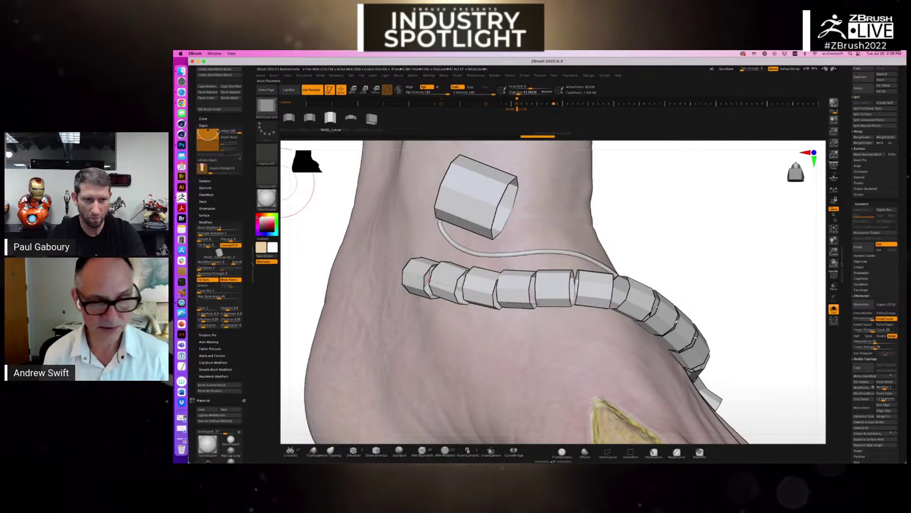
click(538, 305)
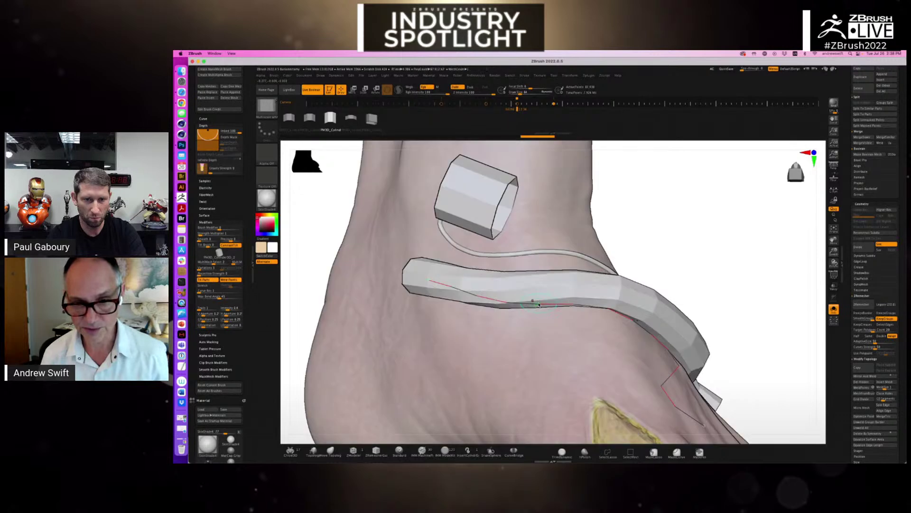
mouse_move(737, 265)
mouse_down()
mouse_move(665, 266)
mouse_move(699, 291)
mouse_up()
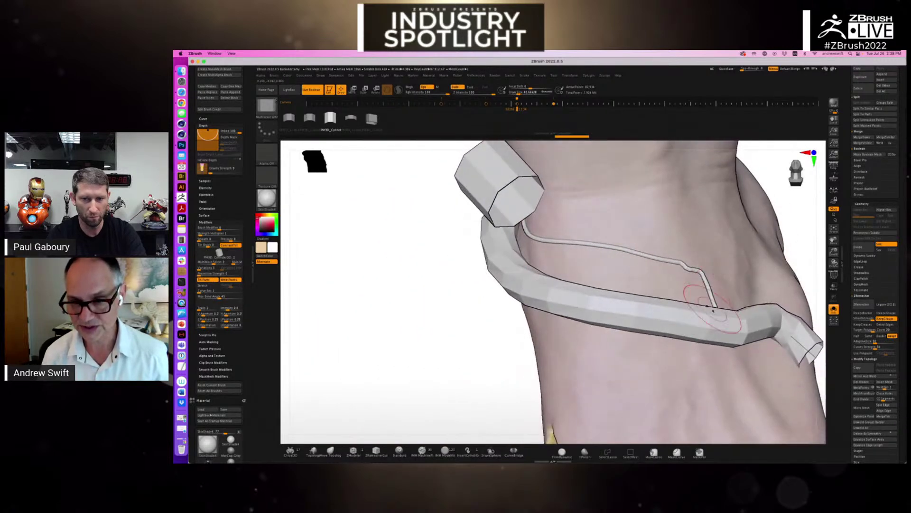
mouse_move(687, 354)
ctrl+right_down()
mouse_move(682, 336)
mouse_move(594, 323)
ctrl+right_up()
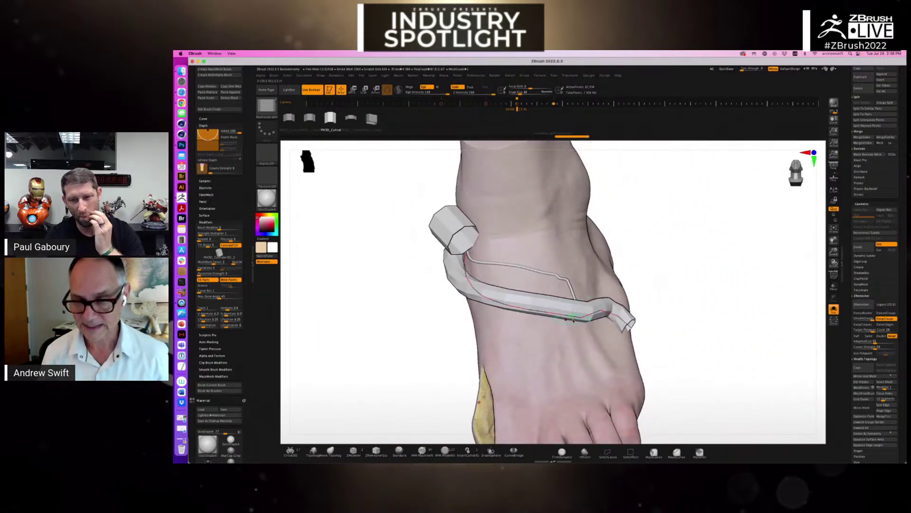
mouse_move(759, 305)
alt+right_down()
mouse_move(715, 304)
mouse_move(679, 327)
alt+right_up()
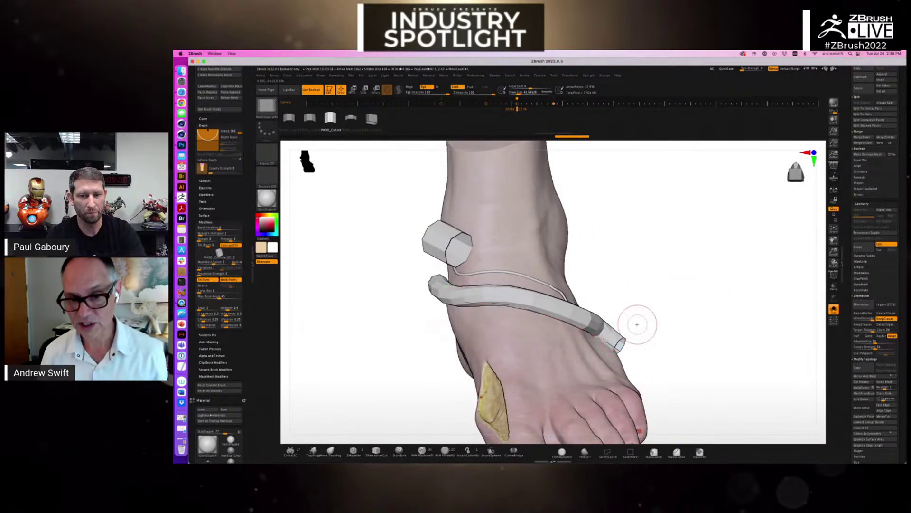
Reshape the welded tube over the front of the ankle by pulling the middle and end of its curve
mouse_move(650, 321)
mouse_down()
mouse_move(677, 299)
mouse_move(672, 309)
mouse_move(656, 306)
mouse_up()
drag(516, 308, 554, 292)
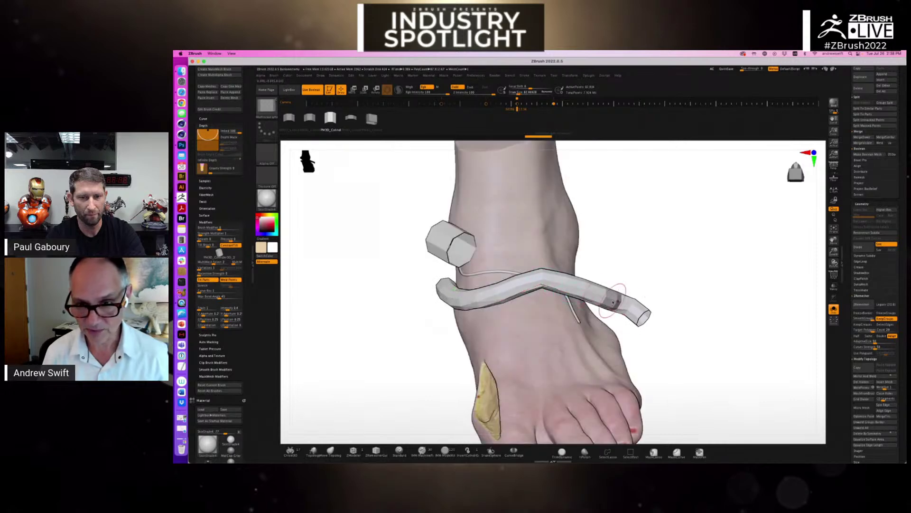
drag(637, 321, 612, 339)
drag(721, 336, 651, 328)
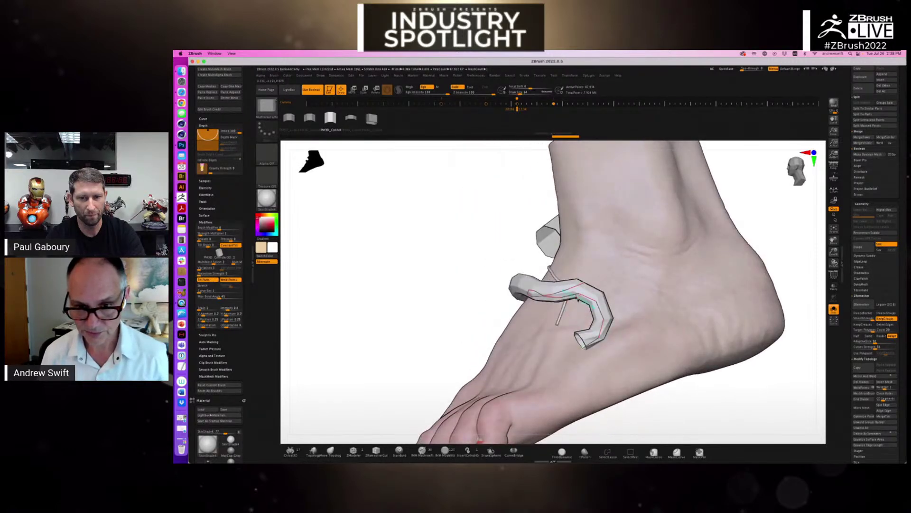
mouse_move(574, 292)
mouse_down()
mouse_move(581, 295)
mouse_move(532, 293)
mouse_move(541, 285)
mouse_move(569, 313)
mouse_up()
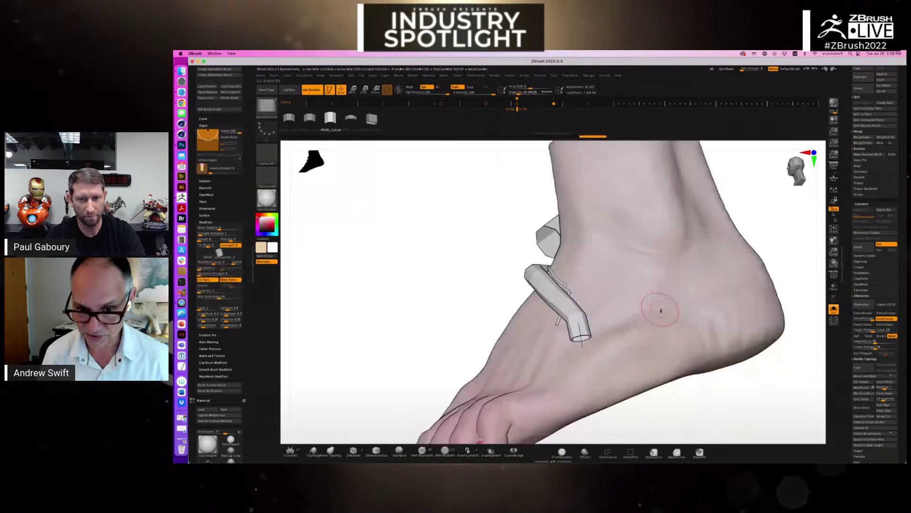
Try smoothing the welded tube and undo the last changes made to it
key(shift)
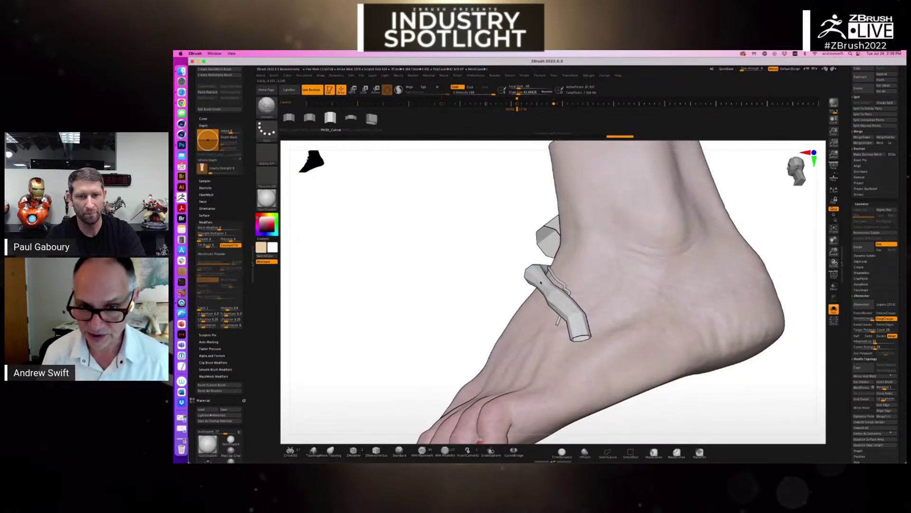
drag(379, 305, 486, 302)
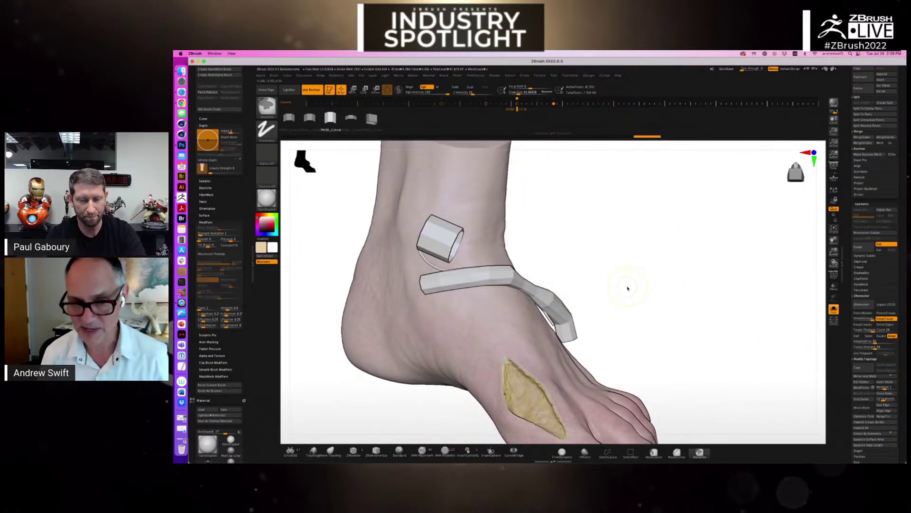
key(ctrl+z)
drag(625, 278, 550, 294)
key(super+z)
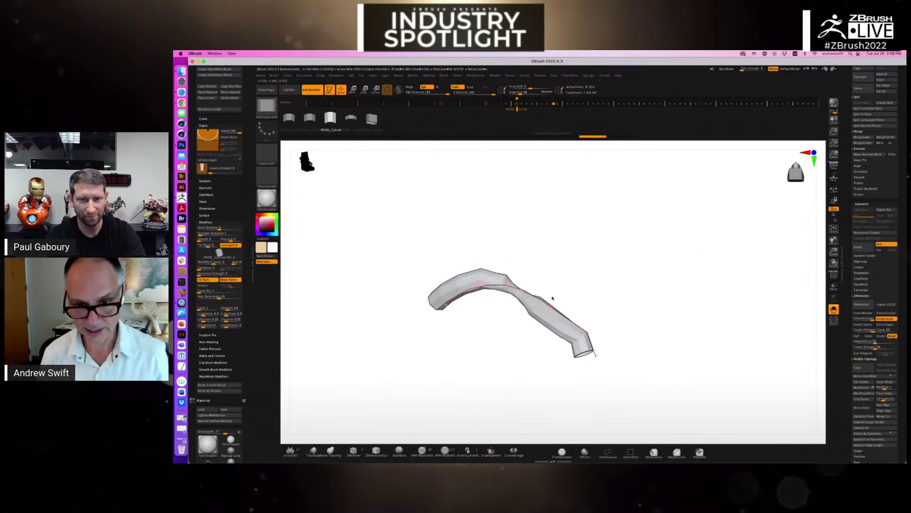
drag(541, 301, 545, 302)
key(super+z)
mouse_move(659, 299)
mouse_down()
mouse_move(643, 326)
mouse_move(617, 328)
mouse_move(590, 309)
mouse_up()
Hide the foot skin and the middle section of the welded tube, leaving the inserted cylinder geometry with a gap
ctrl+shift+drag(540, 276, 594, 338)
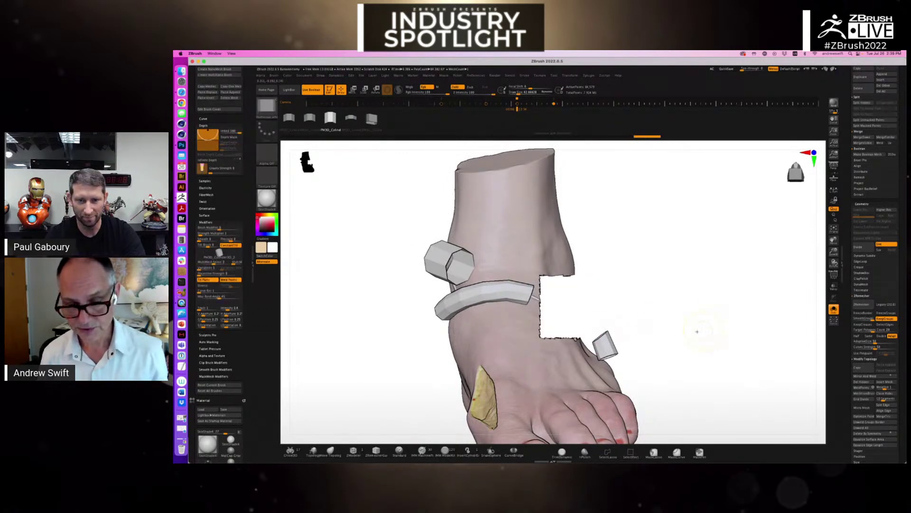
ctrl+shift+click(701, 327)
ctrl+shift+click(548, 299)
ctrl+shift+drag(550, 281, 595, 347)
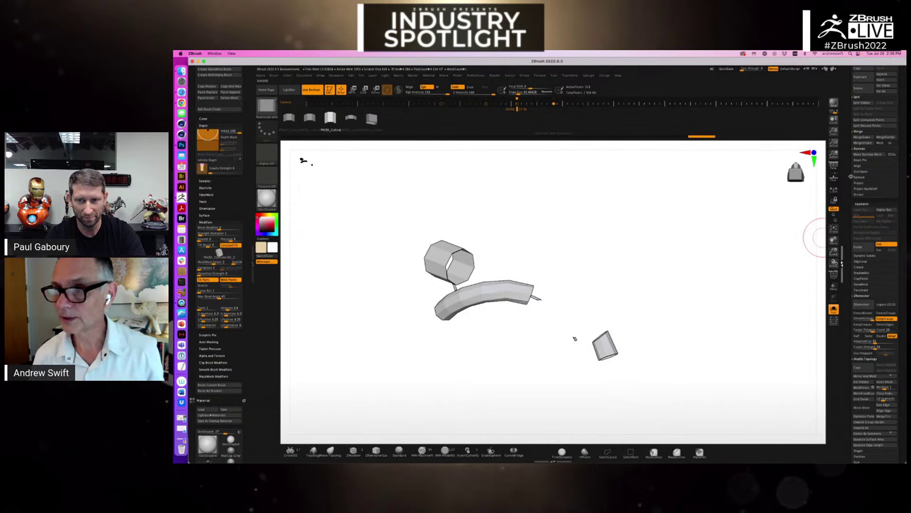
Display polygroups with PolyFrame and isolate the two welded tube pieces, removing the large single cylinder and the thin tube
drag(848, 180, 851, 251)
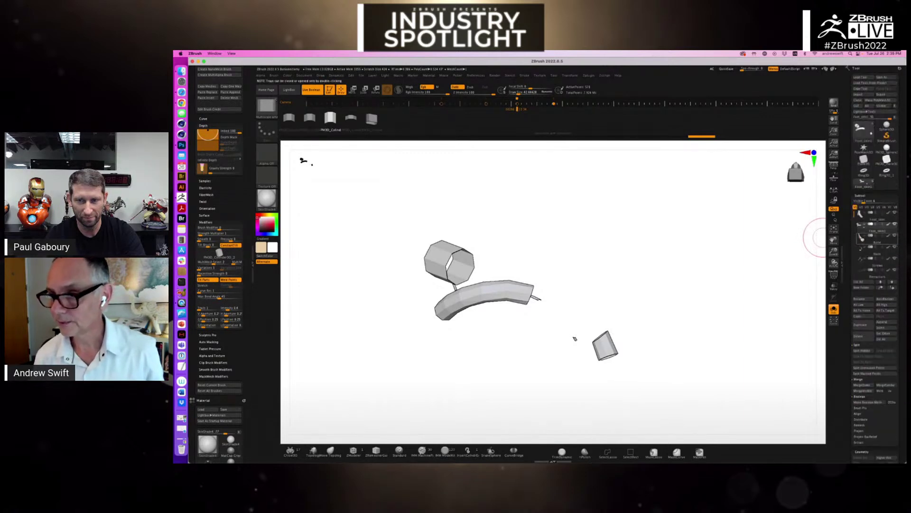
mouse_move(655, 340)
mouse_down()
mouse_move(675, 344)
mouse_move(670, 329)
mouse_up()
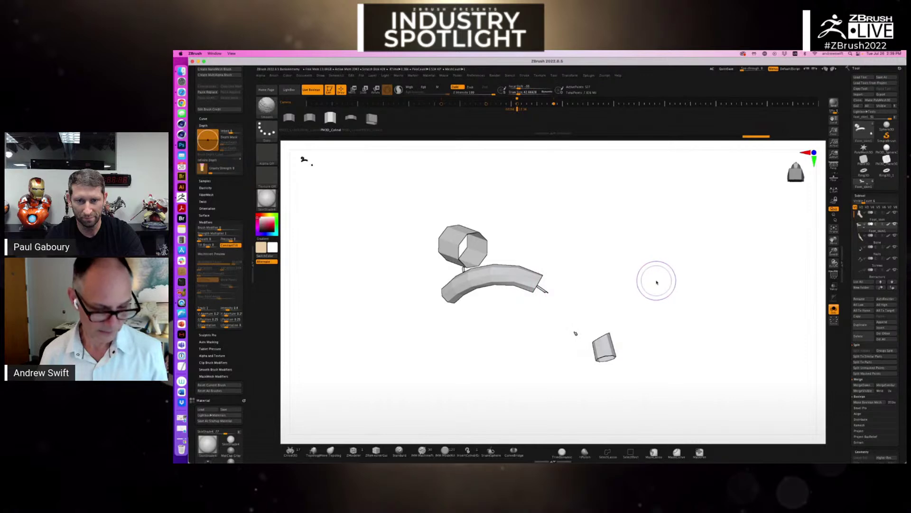
key(shift+f)
ctrl+shift+click(512, 286)
ctrl+shift+click(512, 285)
ctrl+shift+click(603, 350)
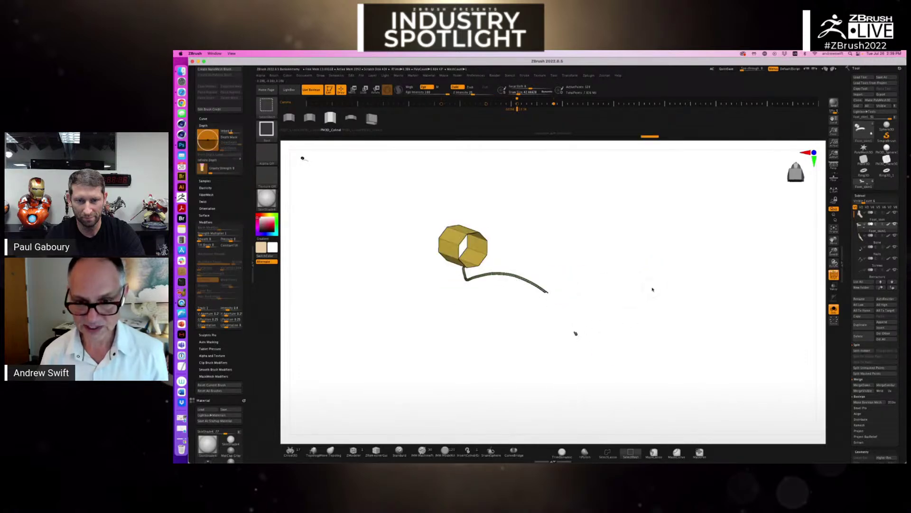
ctrl+shift+drag(650, 293, 679, 313)
key(Delete)
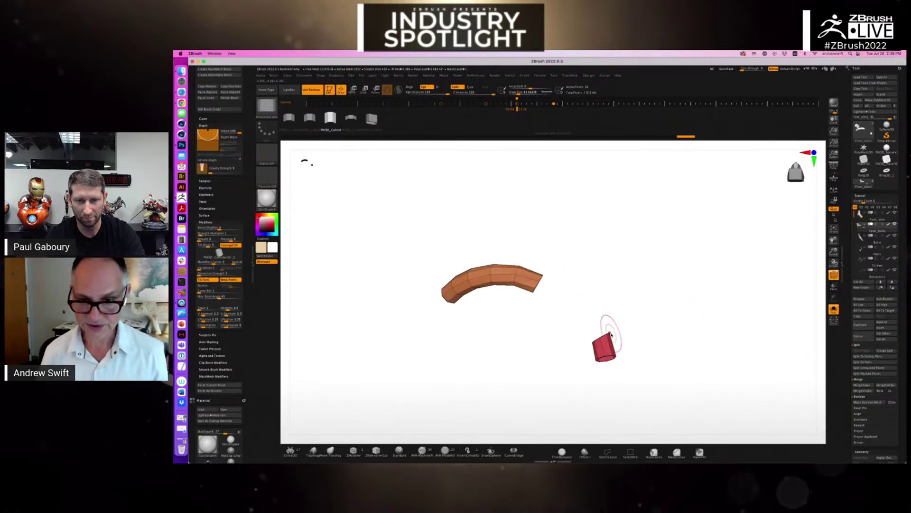
Mask the long tube piece, move the short end piece farther away with the gizmo, and clear the mask
ctrl+drag(572, 322, 647, 378)
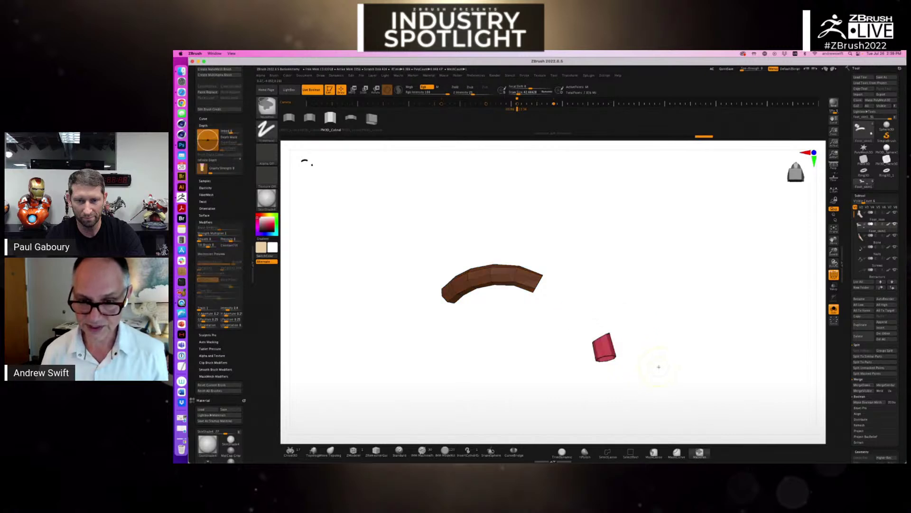
key(w)
drag(621, 315, 746, 371)
alt+drag(533, 288, 461, 269)
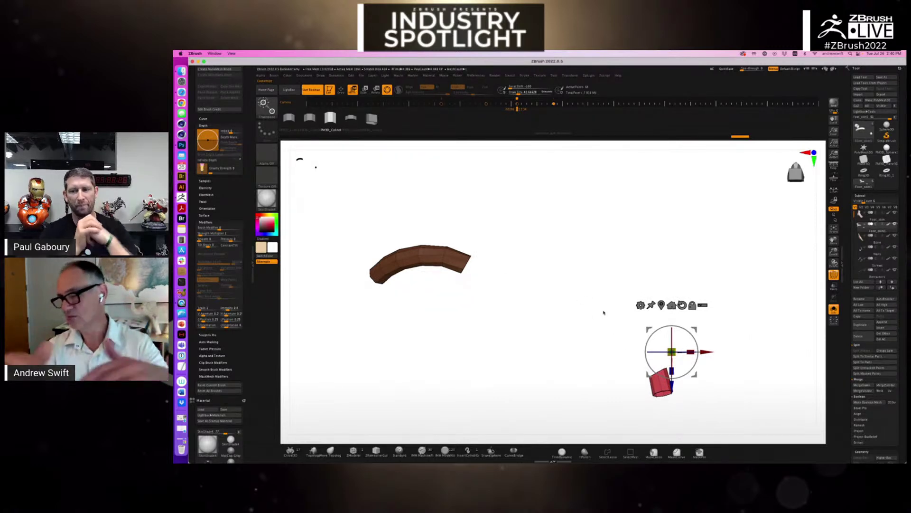
key(q)
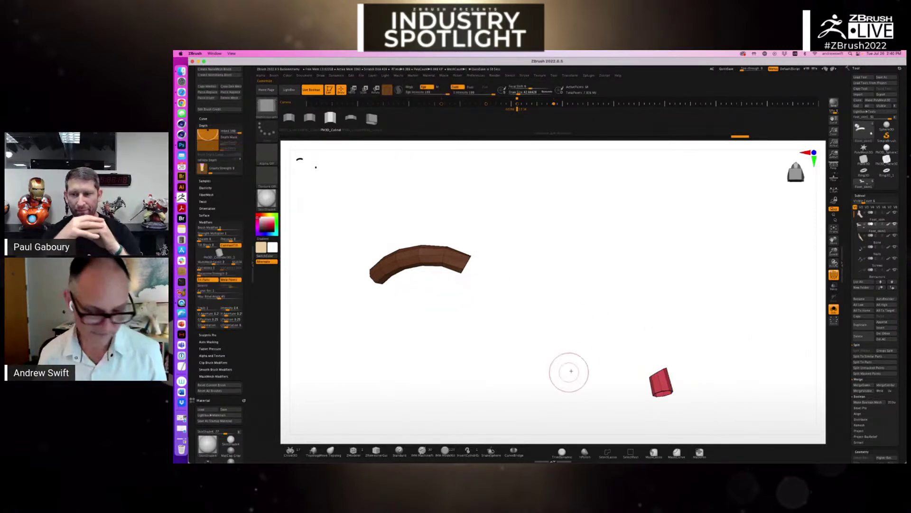
ctrl+drag(473, 327, 479, 337)
Set the ZModeler brush's edge action to Bridge with the Two Holes target
click(354, 451)
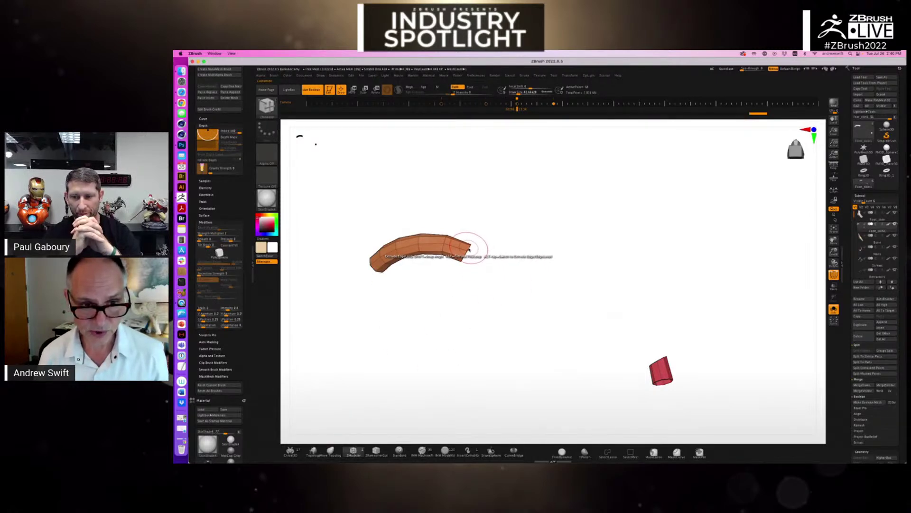
key(space)
click(406, 264)
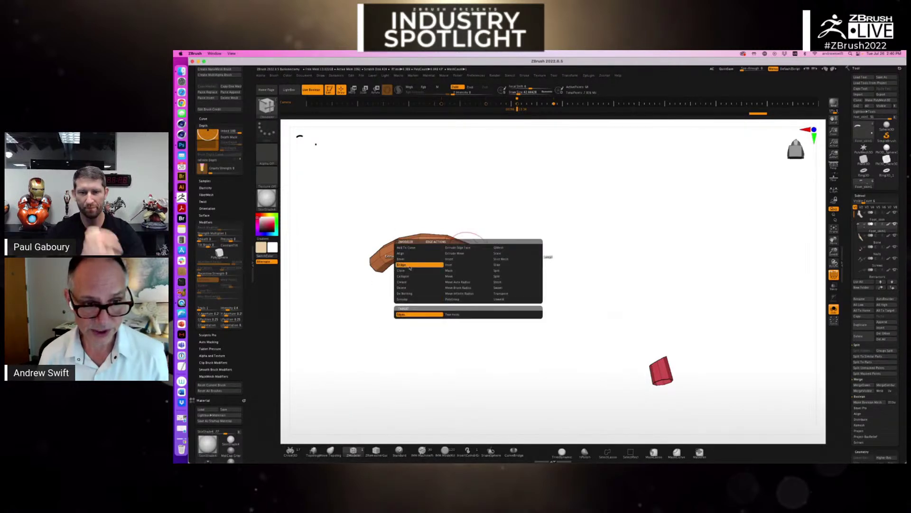
click(468, 314)
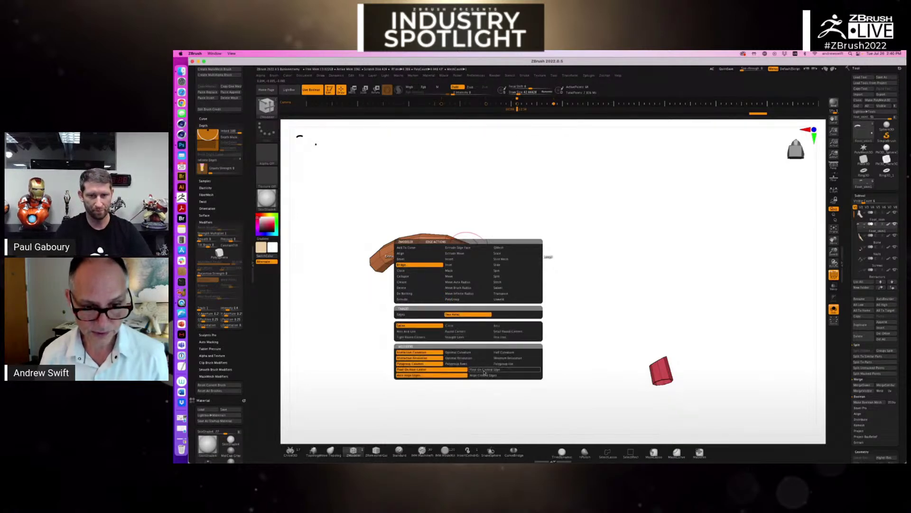
click(505, 364)
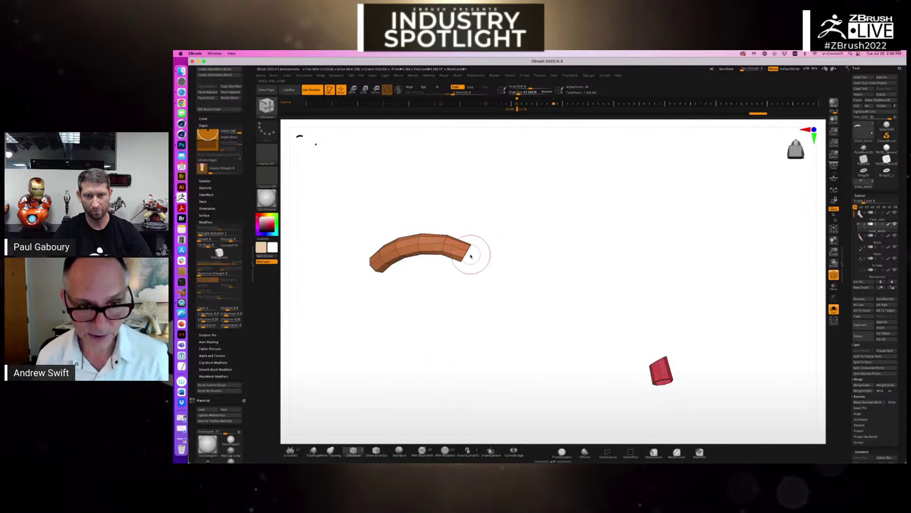
Bridge the facing open ends of the two tube pieces and adjust the bridge's curvature into a flowing S-shape
click(465, 256)
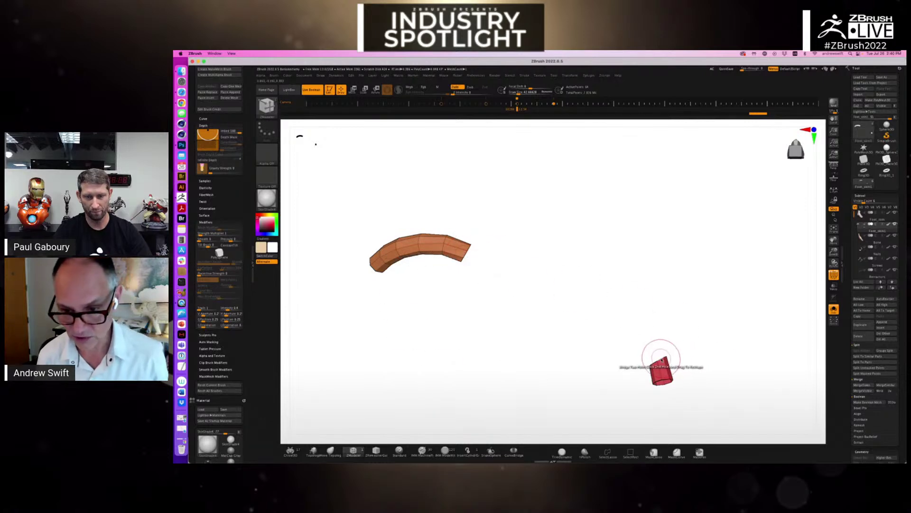
click(664, 360)
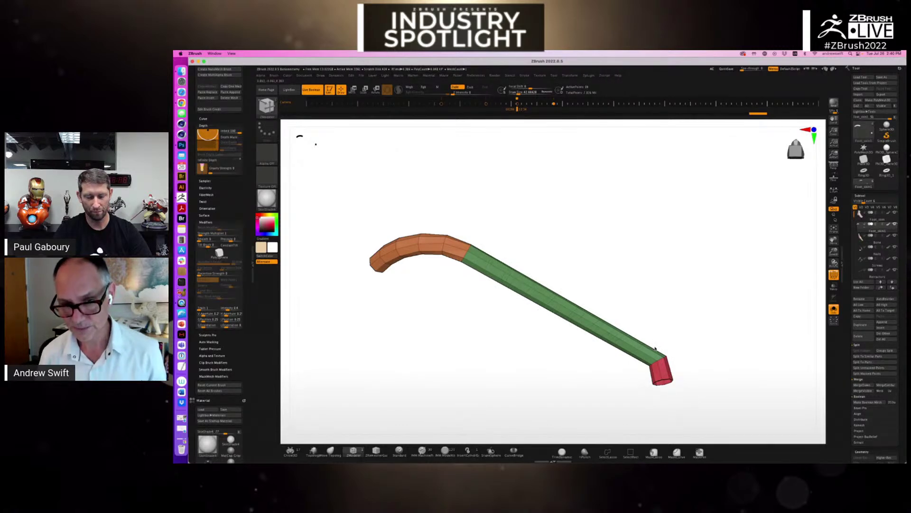
mouse_move(660, 349)
mouse_down()
mouse_move(726, 346)
mouse_move(710, 346)
mouse_move(718, 350)
mouse_move(739, 341)
mouse_move(730, 336)
mouse_up()
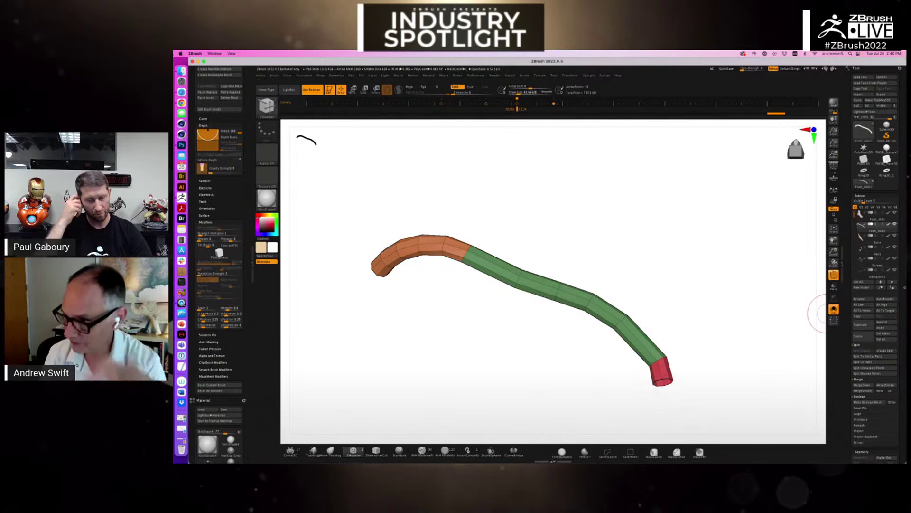
mouse_move(670, 270)
mouse_down()
mouse_move(644, 288)
mouse_move(612, 266)
mouse_up()
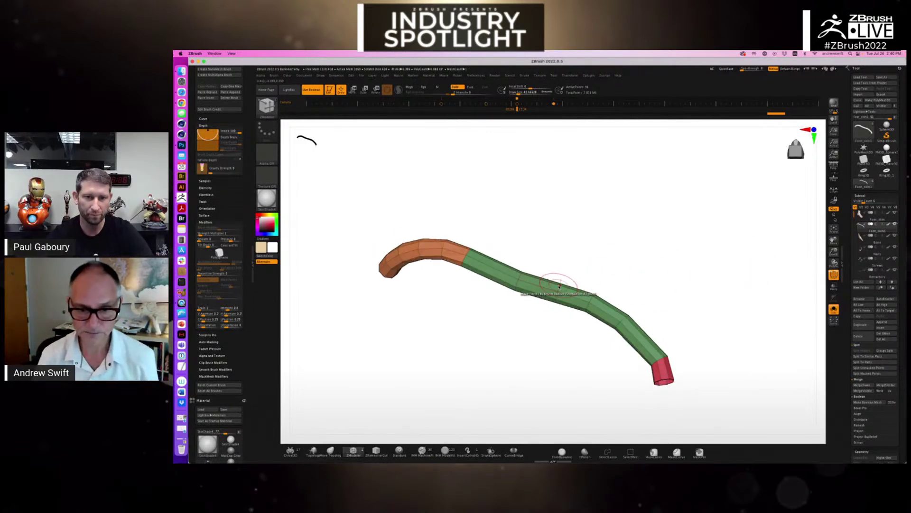
Try a ZModeler point split on the upper edge of the tube's green middle section, and undo it
alt+drag(593, 275, 635, 250)
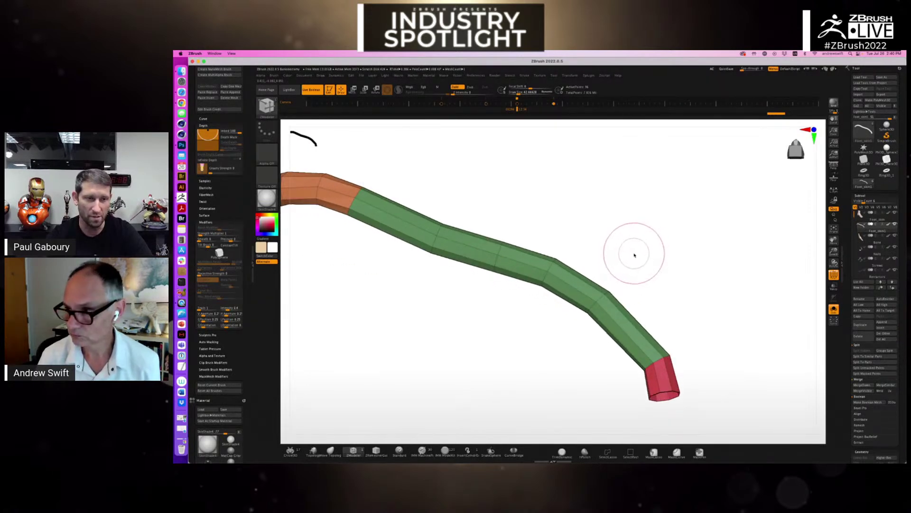
drag(632, 256, 675, 252)
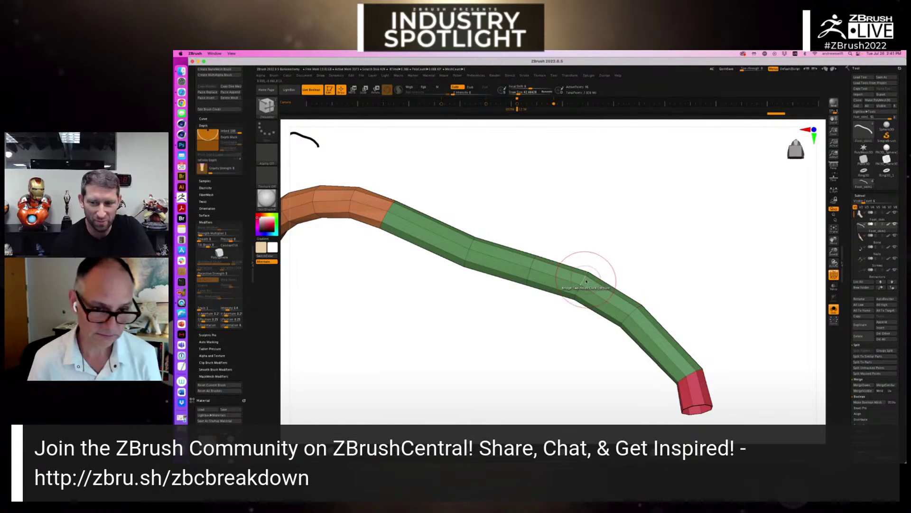
key(space)
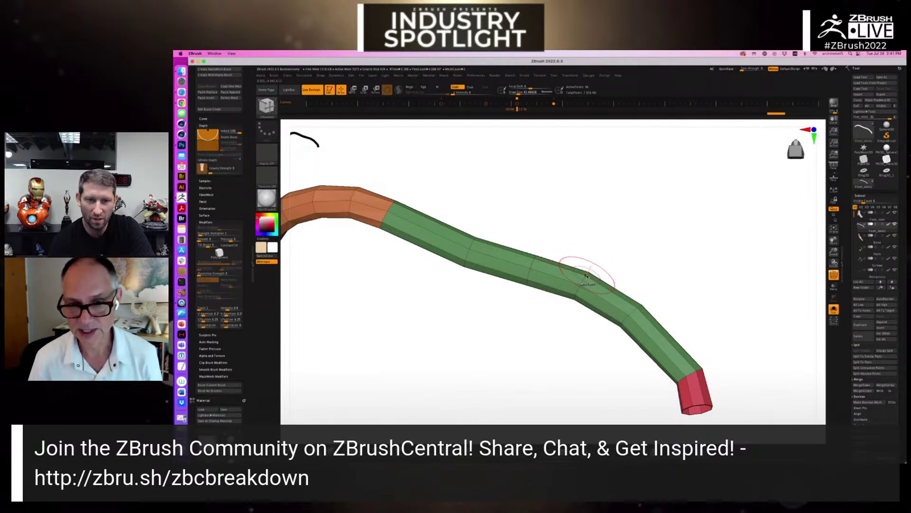
mouse_move(611, 264)
ctrl+right_down()
mouse_move(645, 247)
mouse_move(670, 251)
mouse_move(603, 275)
ctrl+right_up()
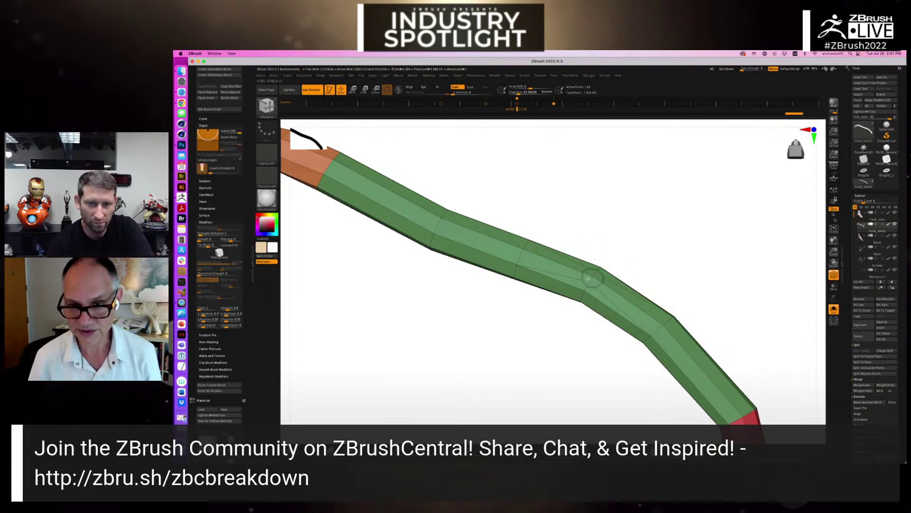
key(space)
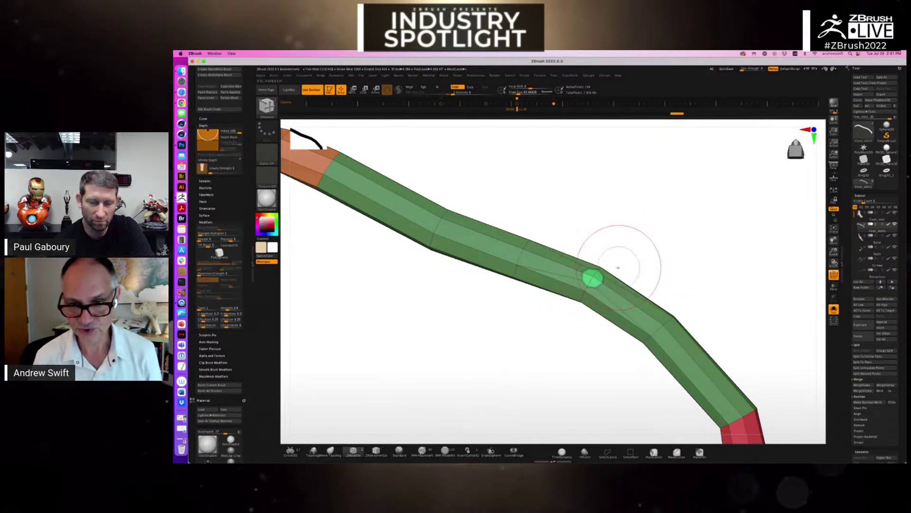
mouse_move(661, 252)
mouse_down()
mouse_move(638, 272)
mouse_move(642, 256)
mouse_move(628, 277)
mouse_up()
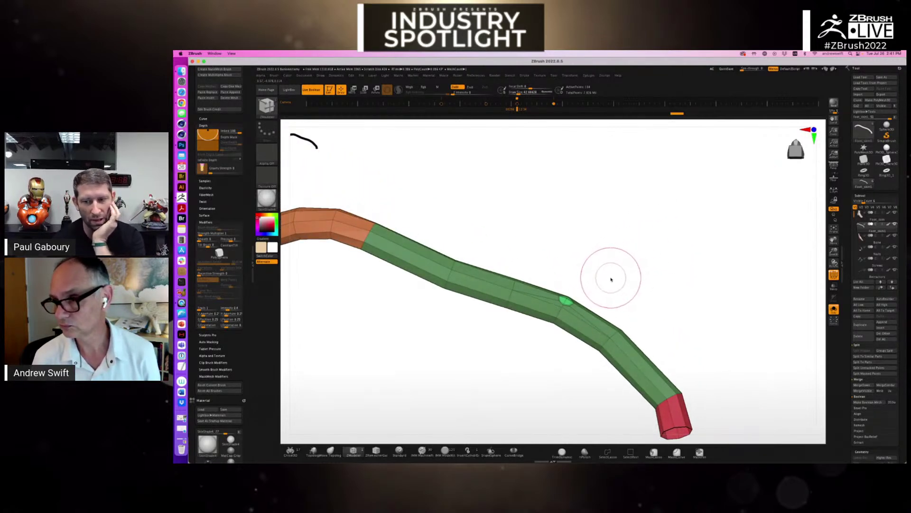
key(ctrl)
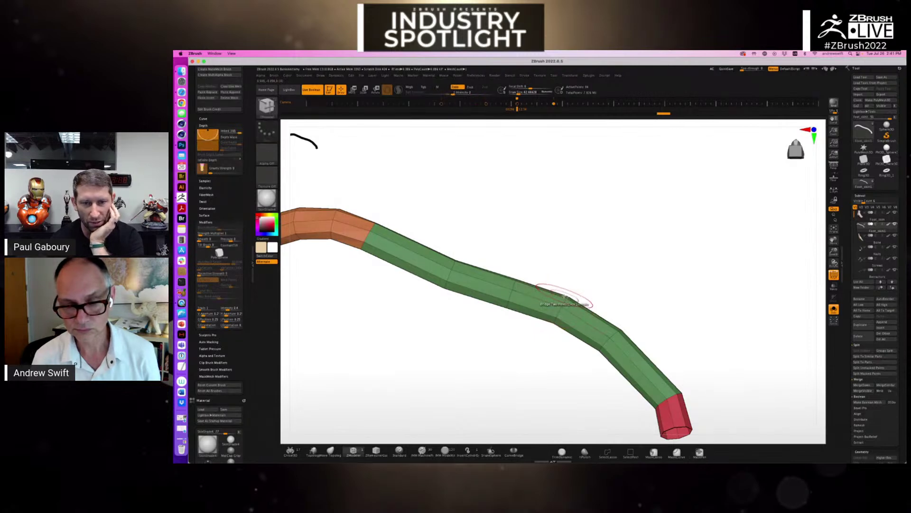
Remove the green middle section of the tube, leaving the orange and red end pieces separate
scroll(570, 305, up, 5)
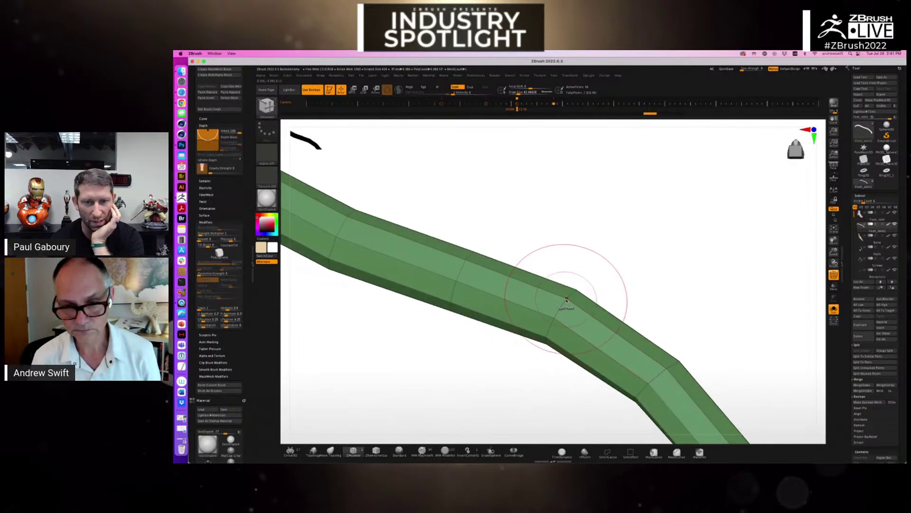
mouse_move(621, 286)
alt+mouse_down()
mouse_move(592, 260)
mouse_move(612, 243)
mouse_move(602, 252)
alt+mouse_up()
ctrl+shift+click(561, 276)
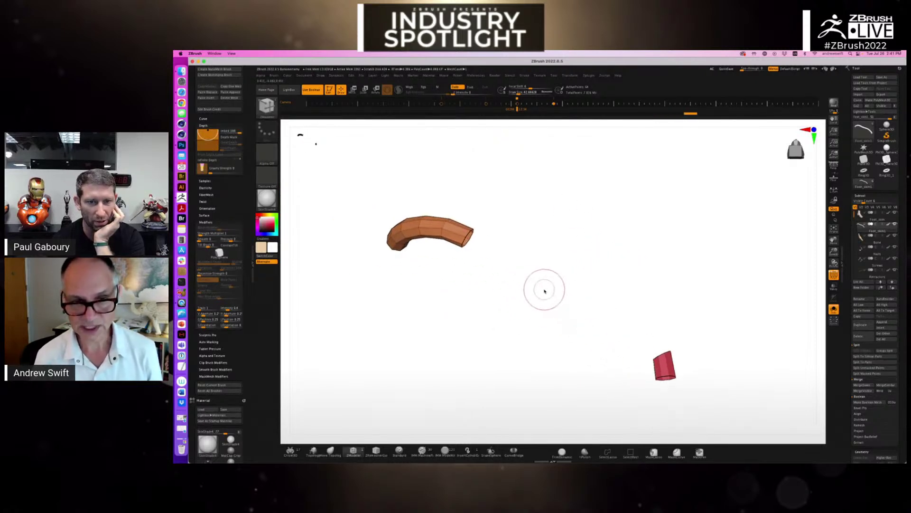
alt+drag(527, 273, 531, 287)
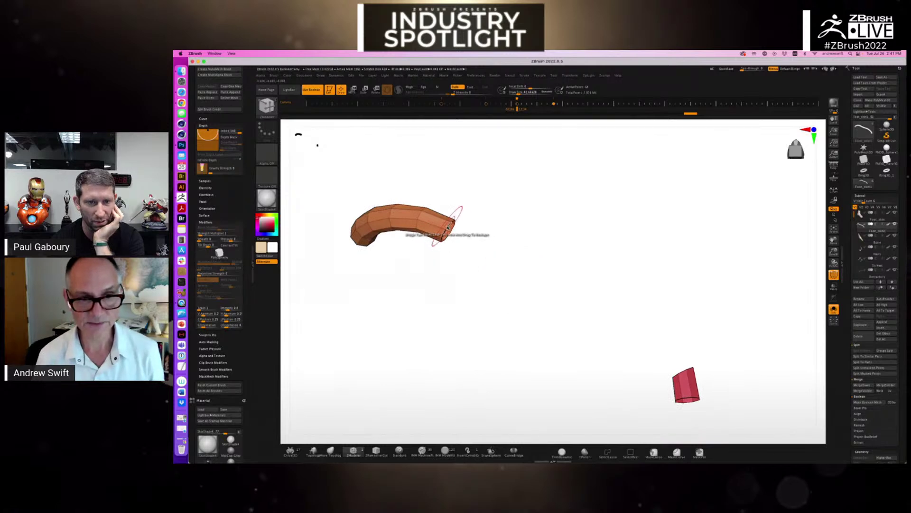
Bridge the facing open ends of the orange and red pieces with a curved section, using ZModeler's Bridge edge action with the Two Holes target
key(space)
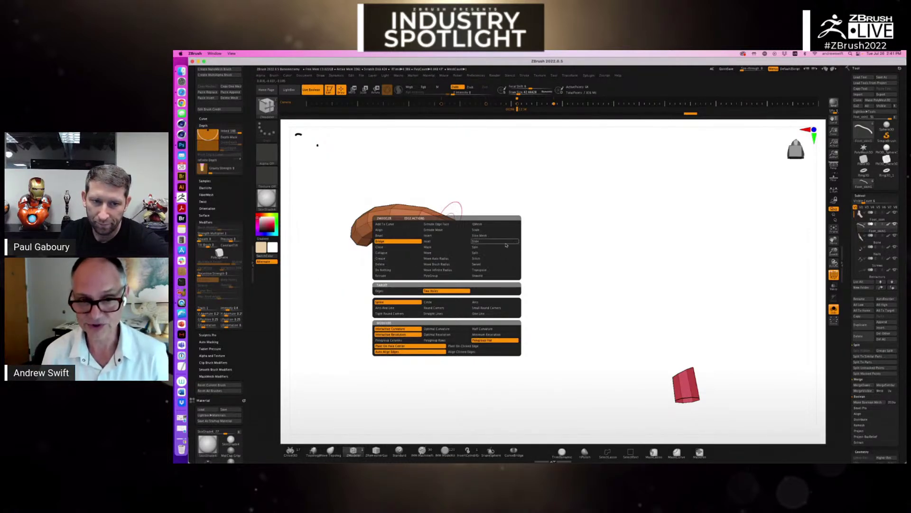
click(479, 243)
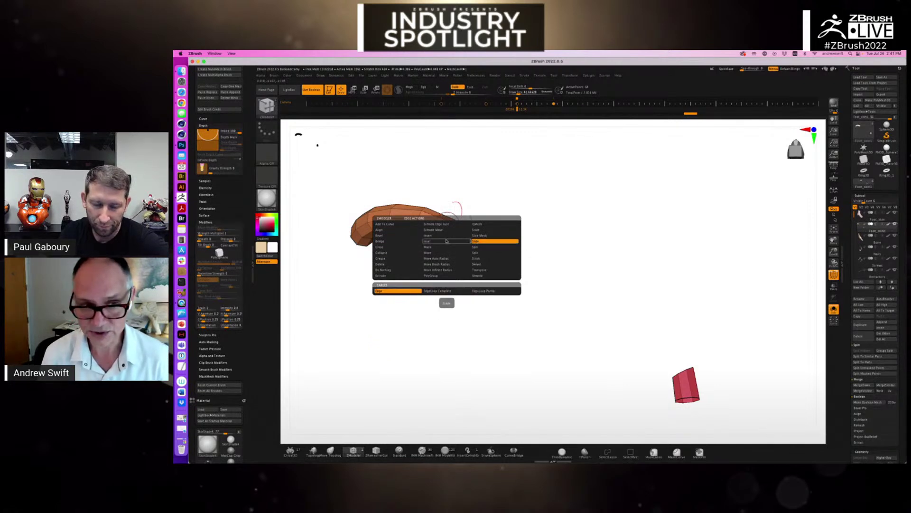
click(388, 241)
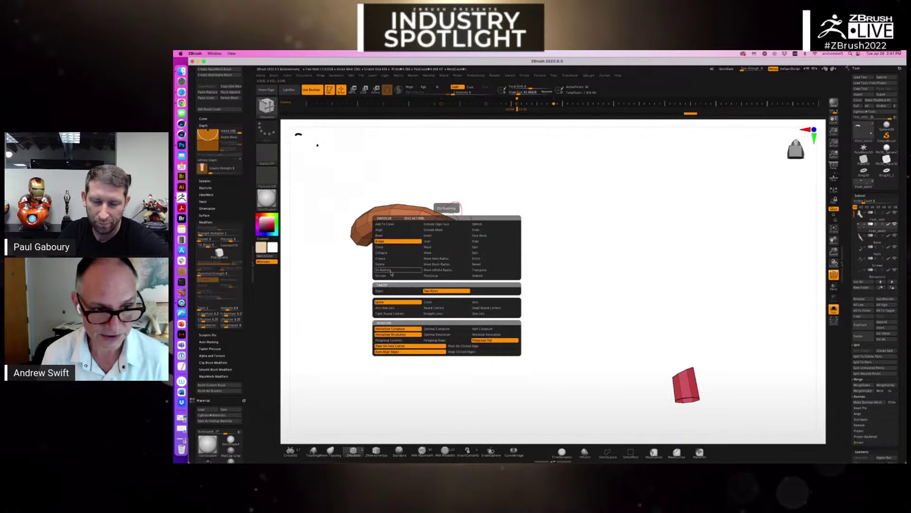
click(438, 276)
click(398, 241)
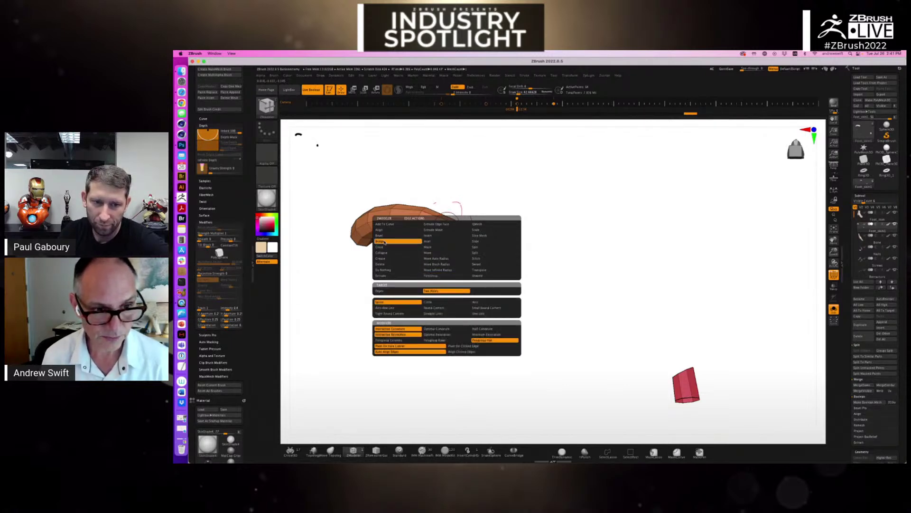
click(440, 291)
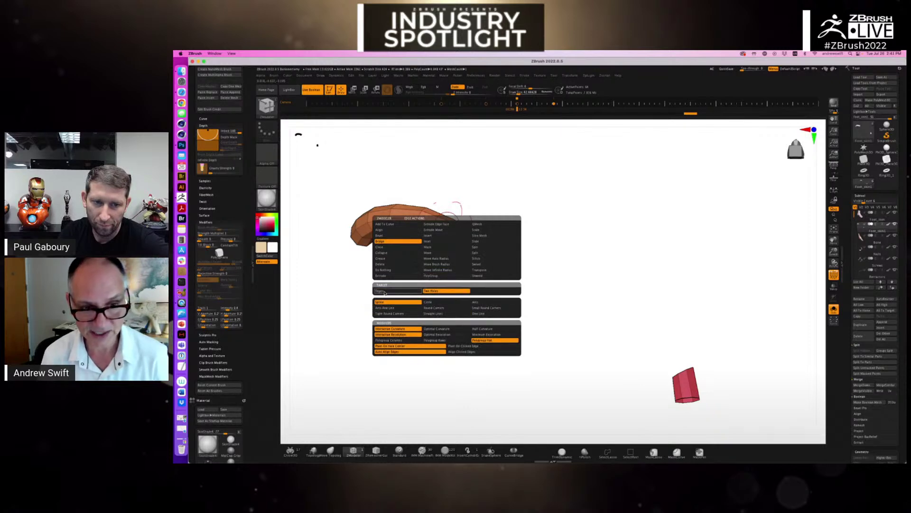
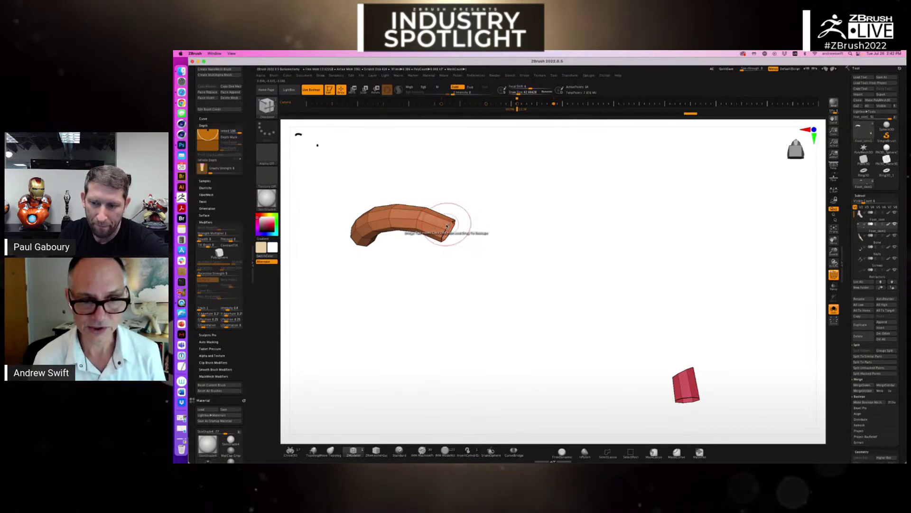
click(685, 373)
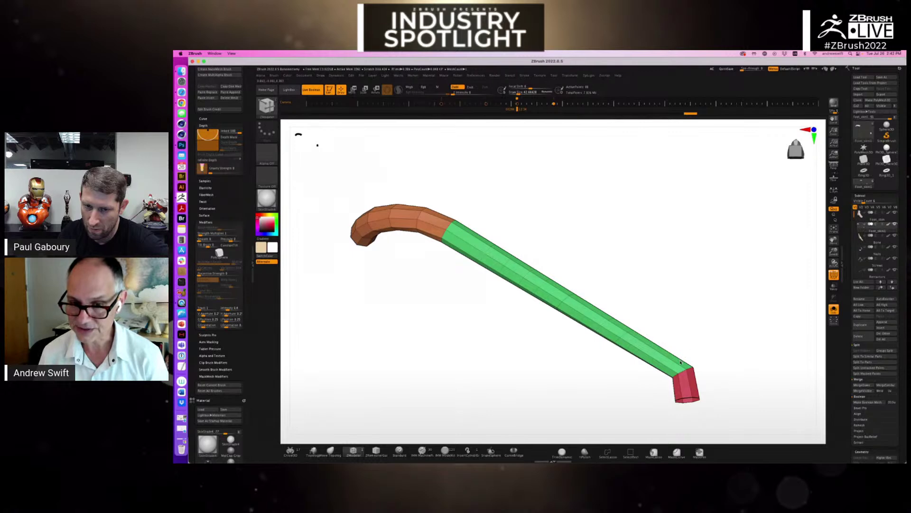
drag(682, 362, 738, 355)
Choose the multi-mesh curve insert brush with its middle cylinder mesh and draw a tube across the orange section into the green one
click(277, 115)
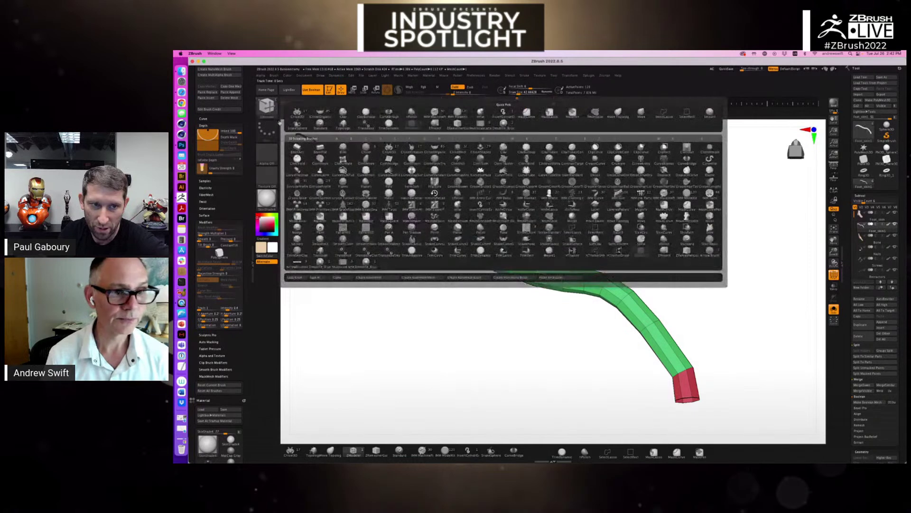
click(344, 266)
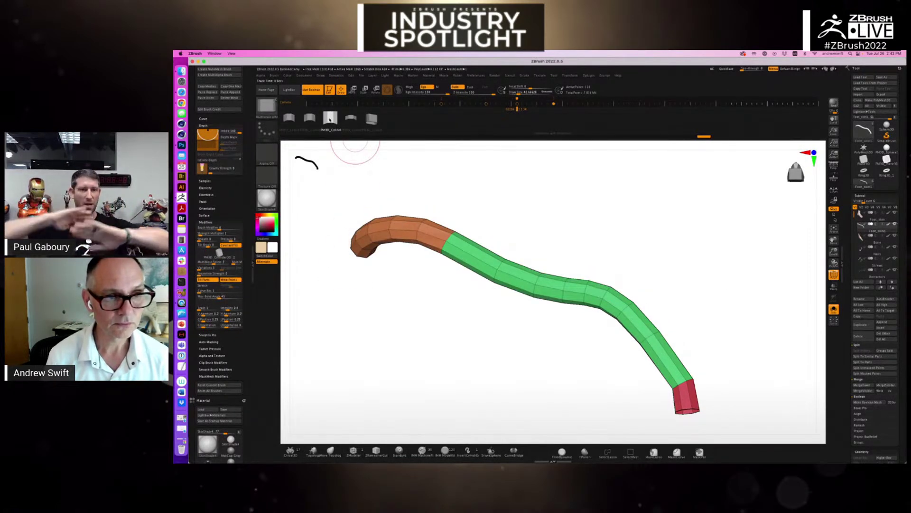
click(330, 120)
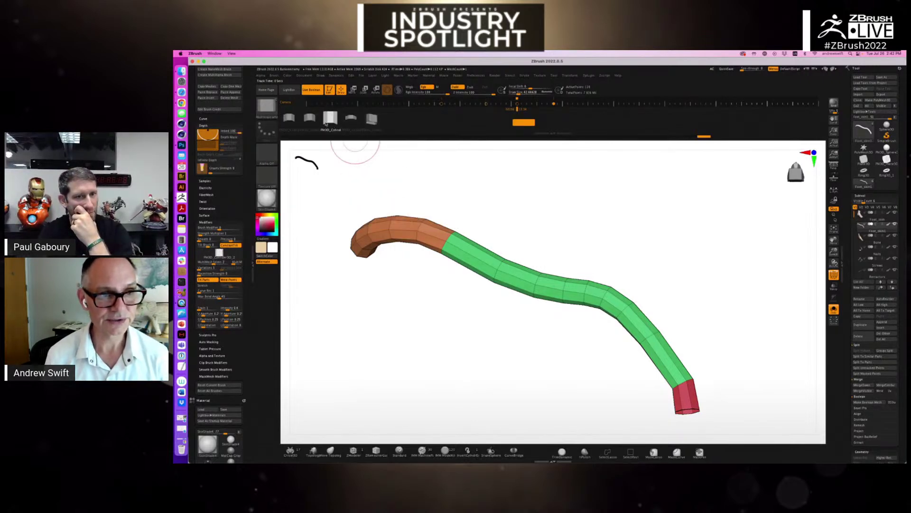
mouse_move(331, 121)
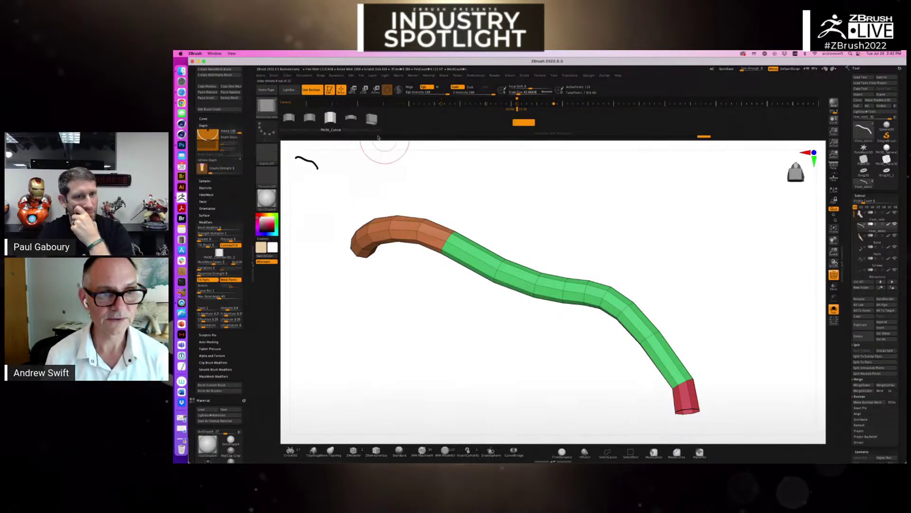
drag(400, 228, 546, 275)
mouse_move(592, 240)
mouse_down()
mouse_move(565, 234)
mouse_move(590, 230)
mouse_up()
click(335, 118)
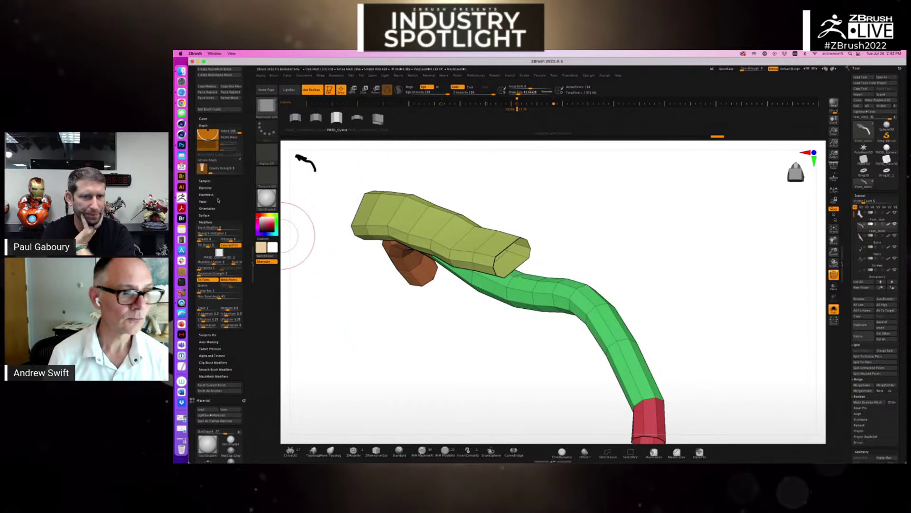
Convert the insert brush's middle cylinder mesh into a separate tool with To Mesh and frame it for inspection
click(270, 76)
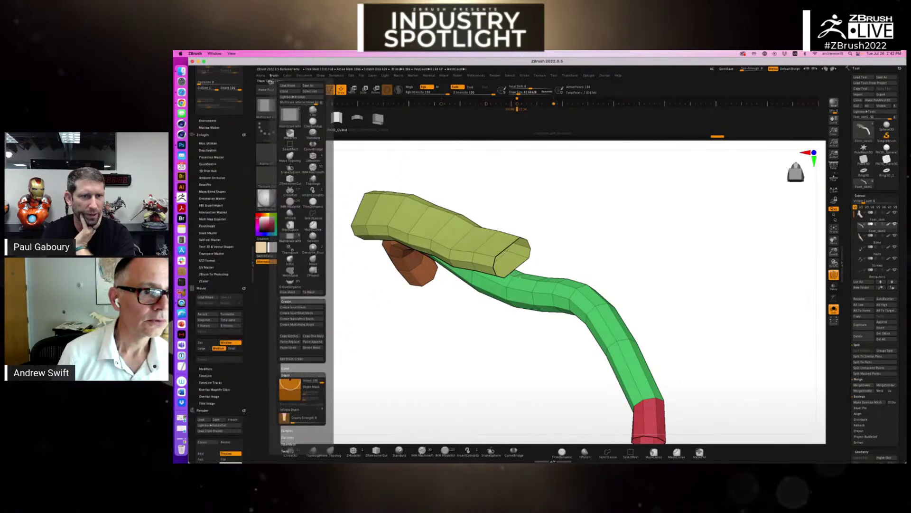
click(231, 194)
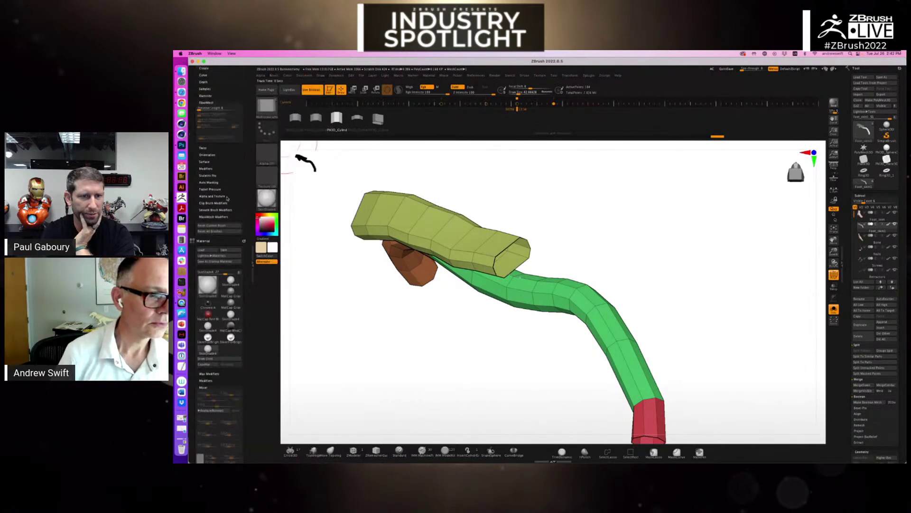
scroll(221, 155, up, 5)
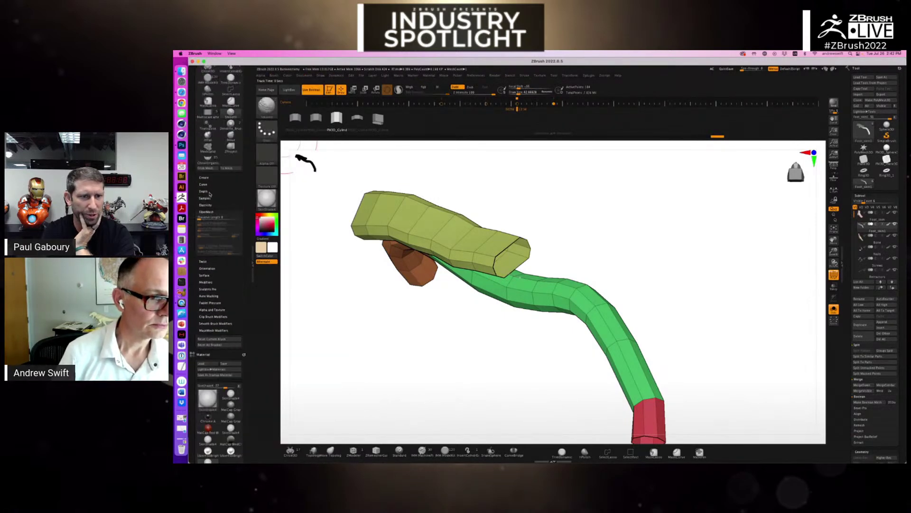
click(208, 212)
scroll(210, 218, up, 2)
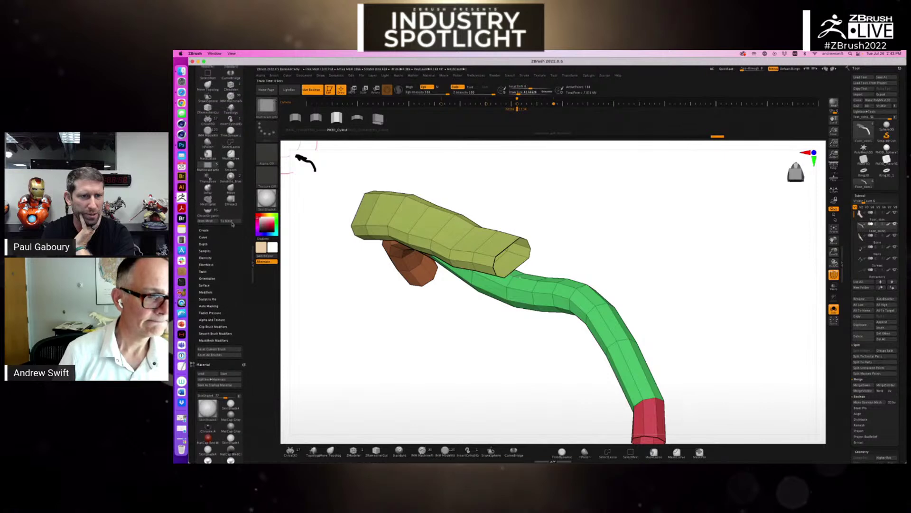
click(230, 221)
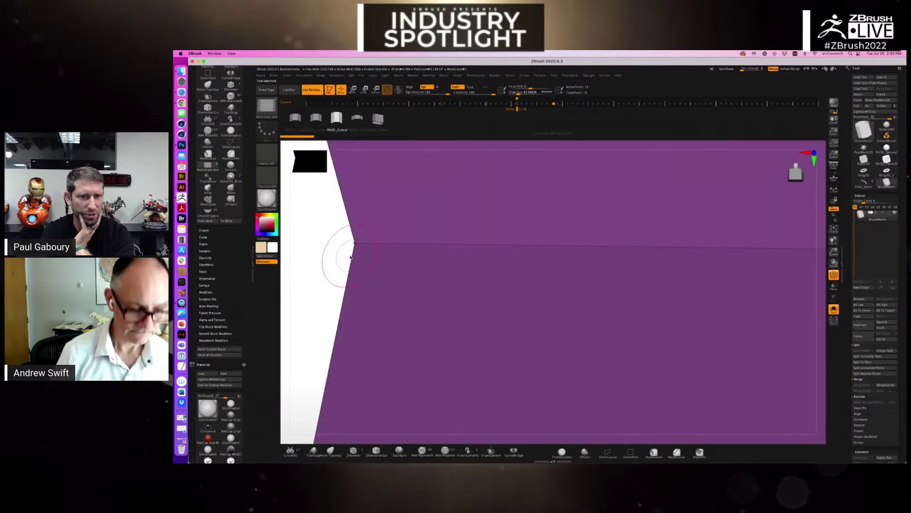
key(d)
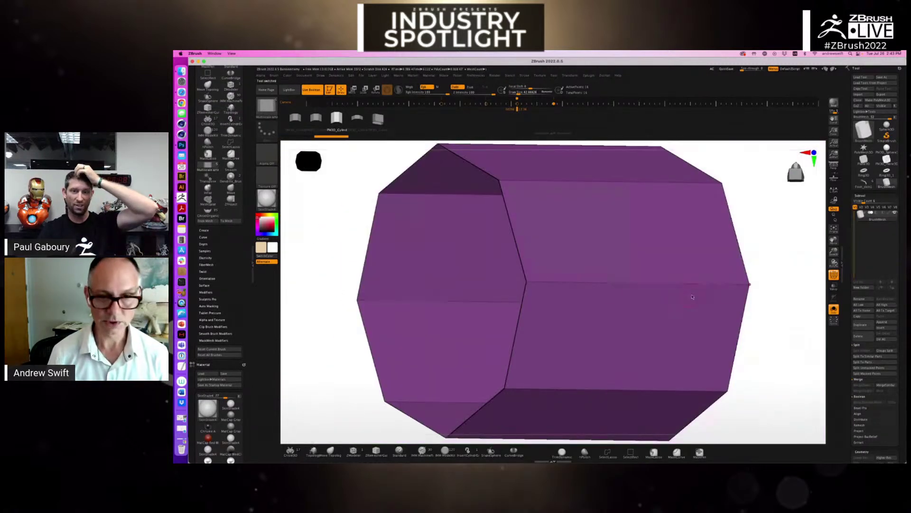
mouse_move(796, 289)
shift+mouse_down()
mouse_move(785, 305)
mouse_move(755, 303)
mouse_move(769, 308)
mouse_move(752, 314)
shift+mouse_up()
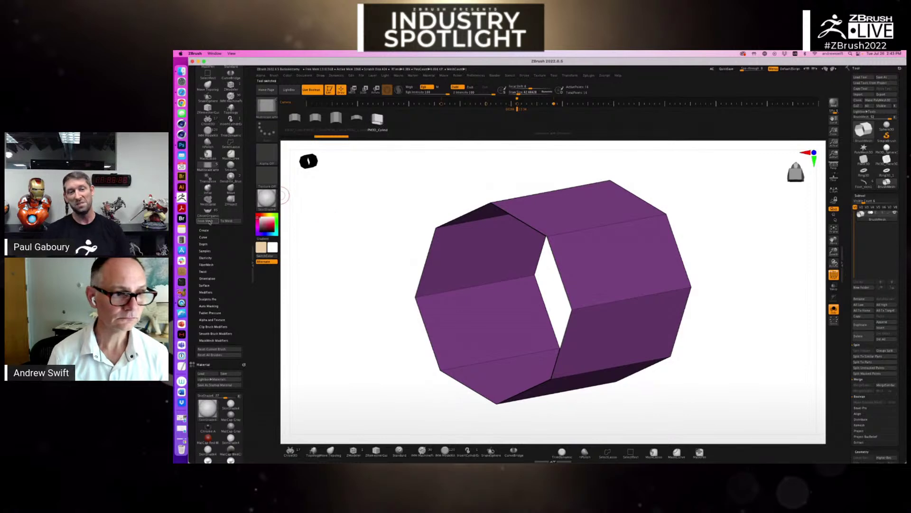
Convert the insert brush's last mesh, the flattened cylinder, into a separate tool with To Mesh and inspect its open ends
click(227, 222)
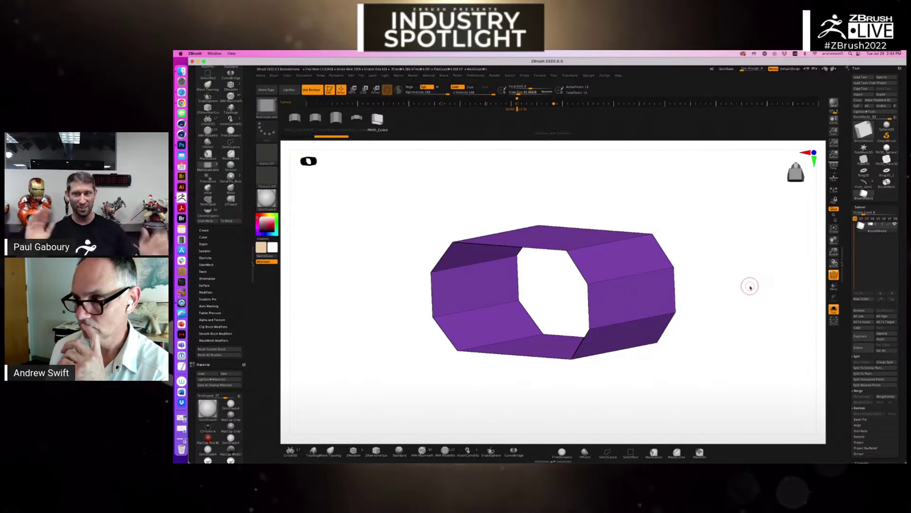
drag(789, 263, 741, 296)
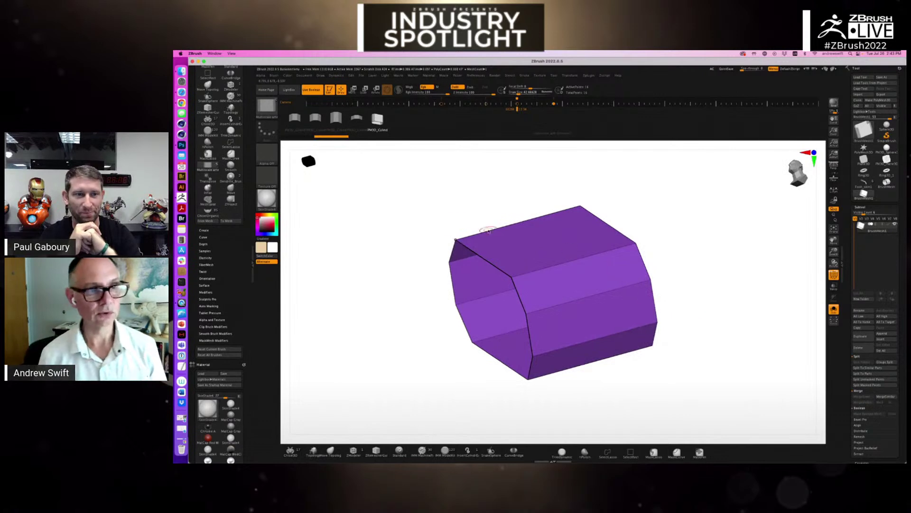
drag(390, 223, 399, 239)
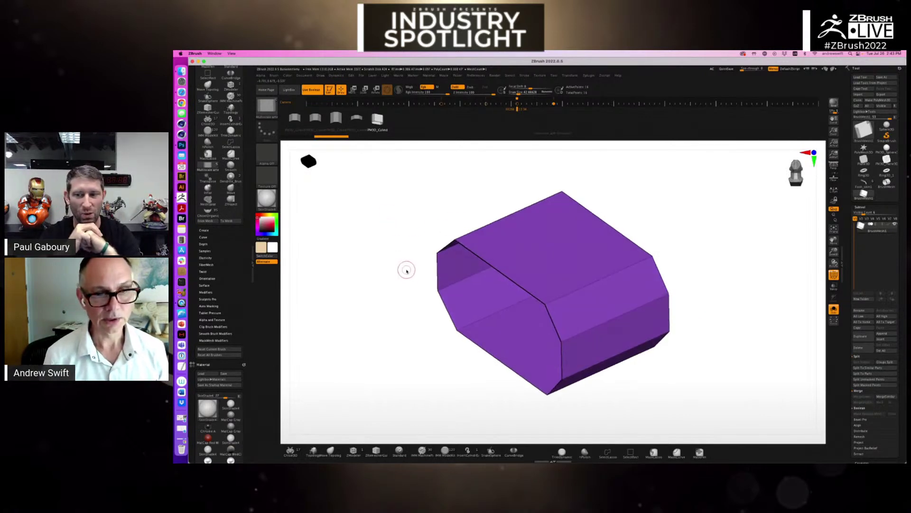
drag(485, 278, 496, 284)
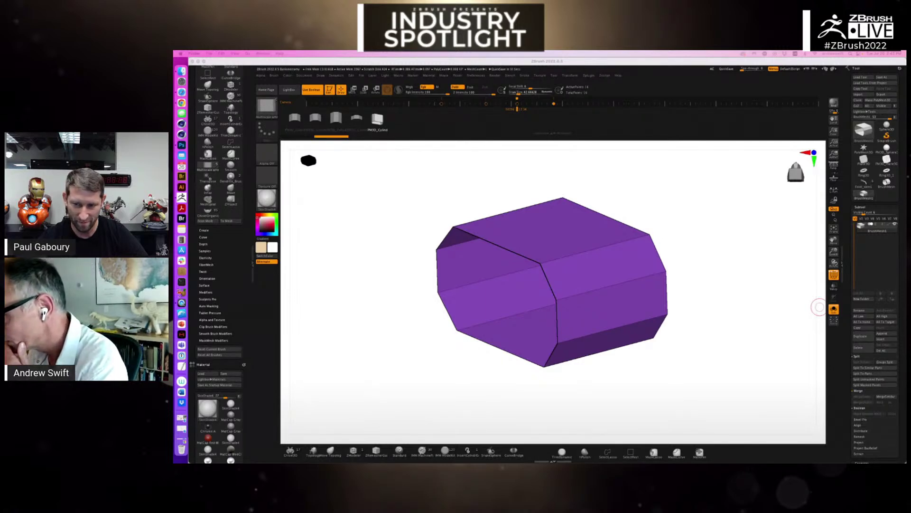
Switch to QuickTime Player and enlarge the eye vessel timelapse video window to fill the screen
key(super+Tab)
drag(506, 267, 446, 63)
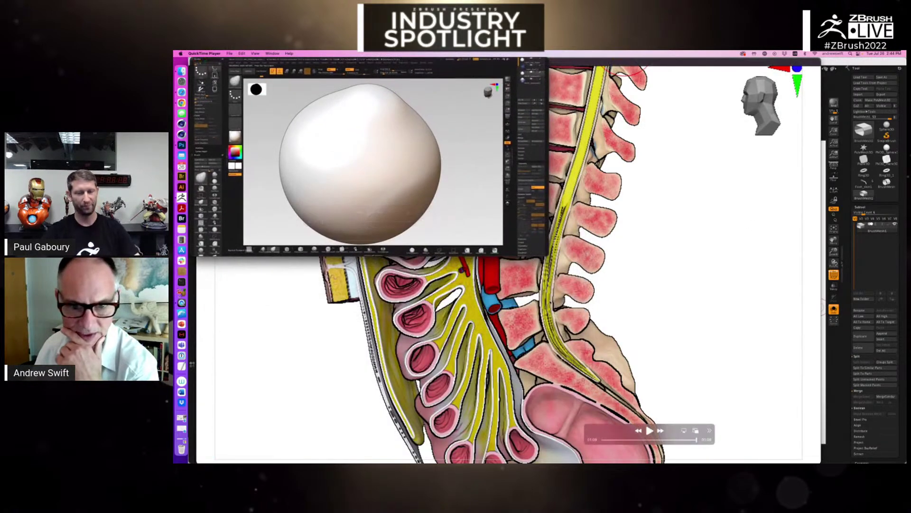
drag(548, 256, 844, 433)
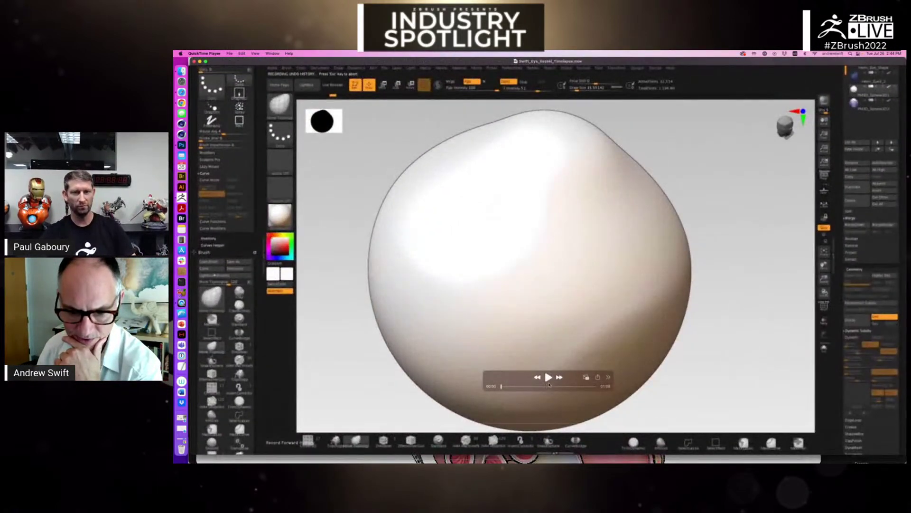
Play the eye vessel timelapse, moving the playback controls clear of the model and replaying a portion from partway through
click(549, 378)
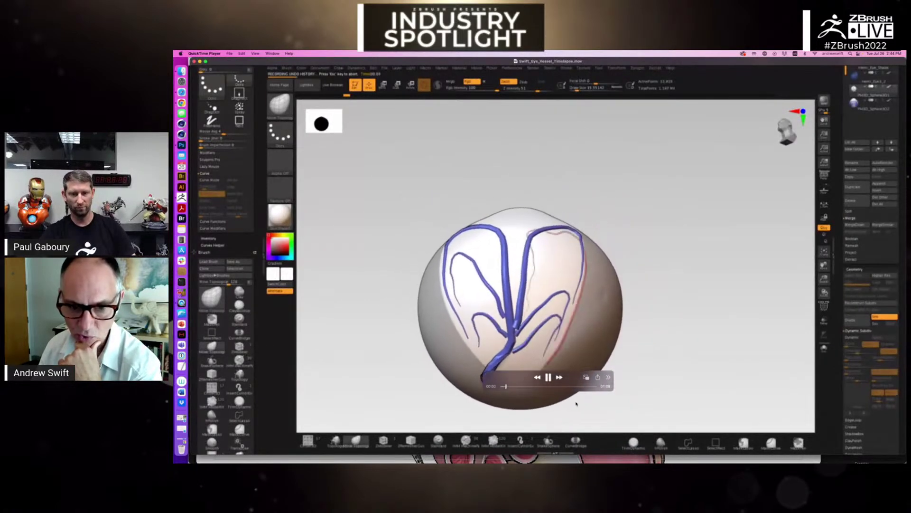
drag(508, 371, 711, 416)
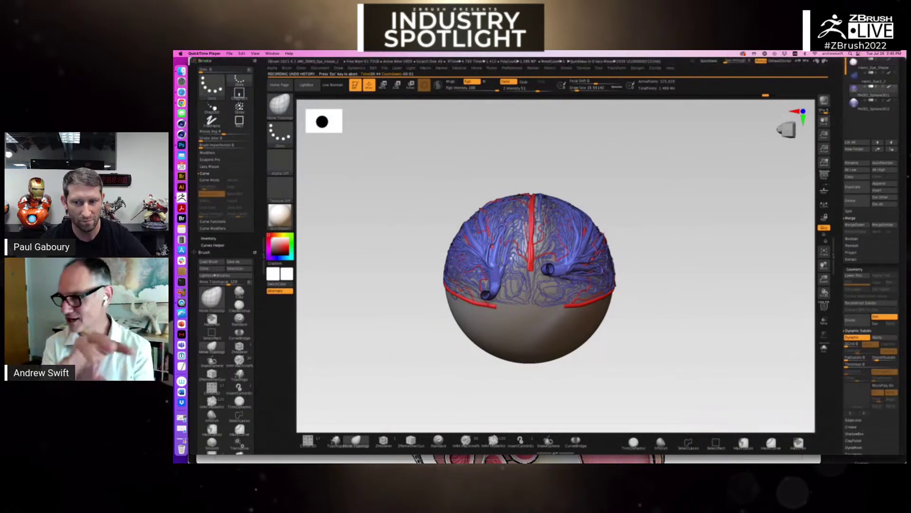
mouse_move(616, 267)
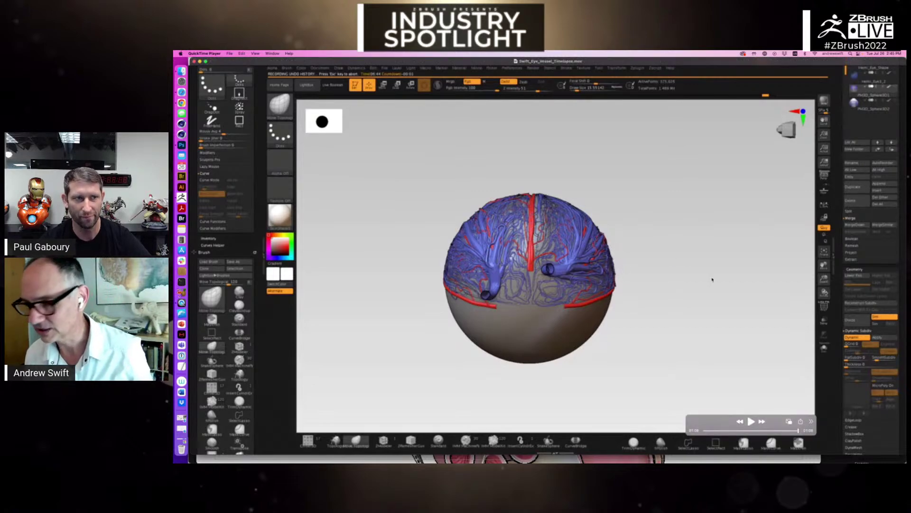
drag(743, 431, 733, 430)
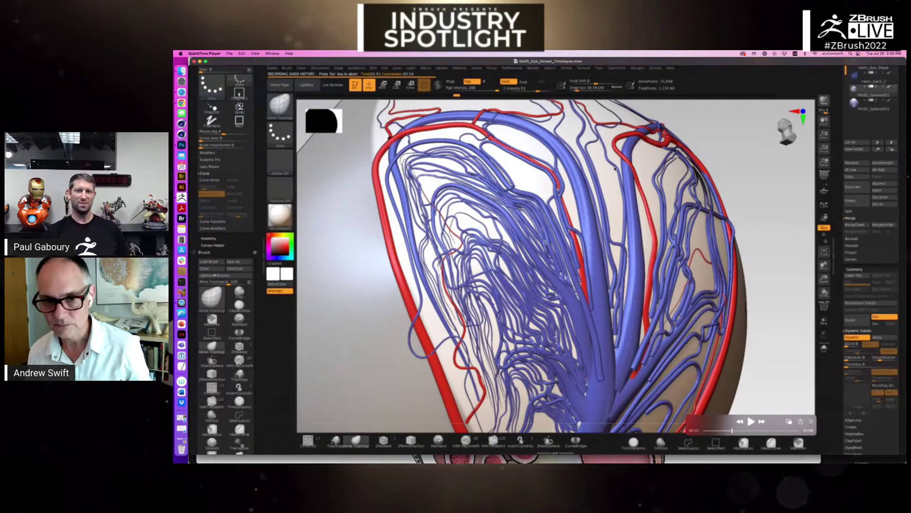
key(space)
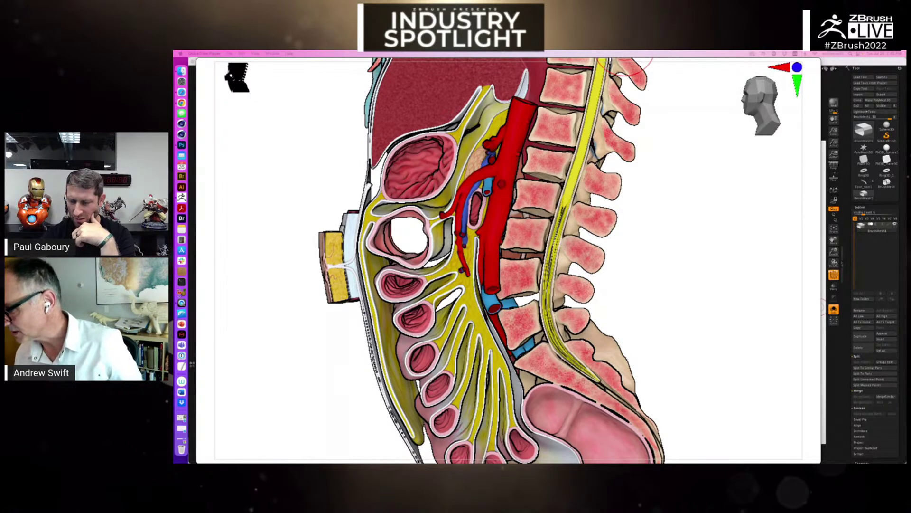
Switch to the Finder image preview, show the thumbnail index of illustrations, and open the proteoglycan aggregate image enlarged
drag(905, 233, 831, 210)
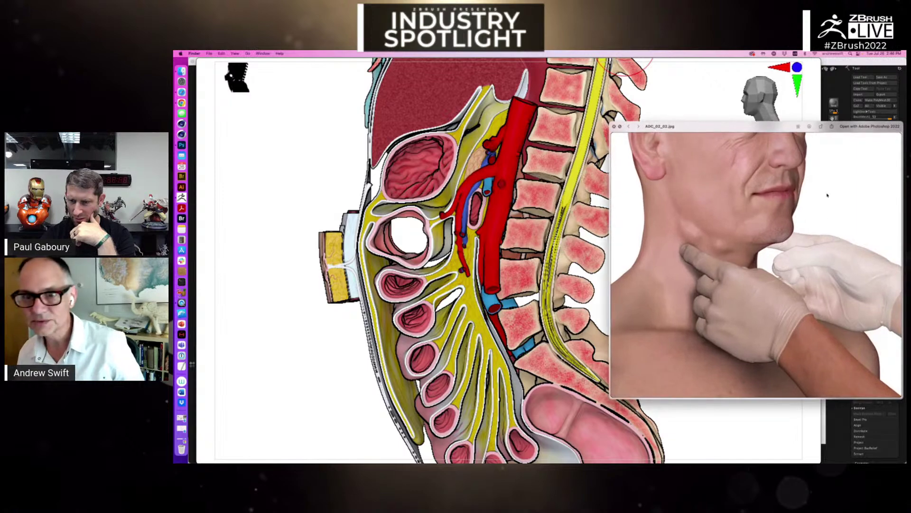
click(799, 127)
drag(756, 126, 358, 60)
click(356, 233)
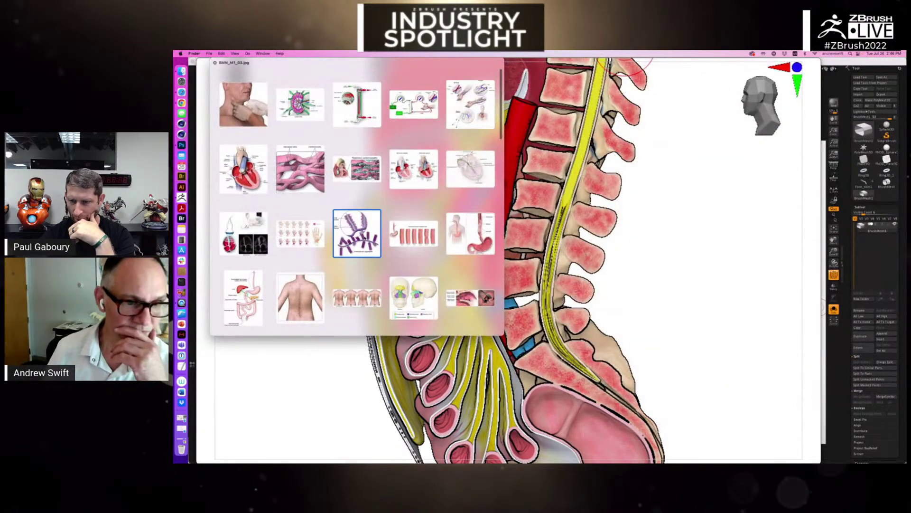
drag(503, 335, 857, 461)
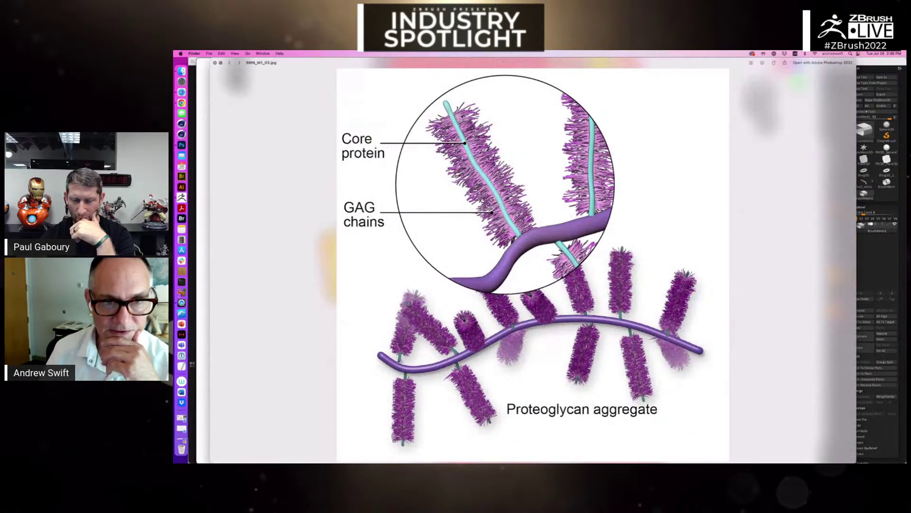
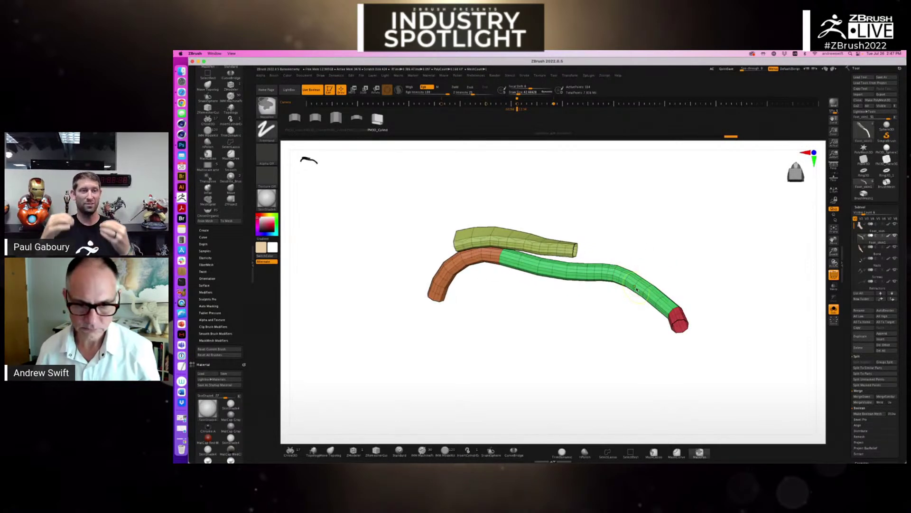
Subdivide the tube mesh in ZBrush and step back down through its subdivision levels to compare smooth and low-poly forms
key(ctrl+d)
key(ctrl+d)
key(shift+d)
key(shift+d)
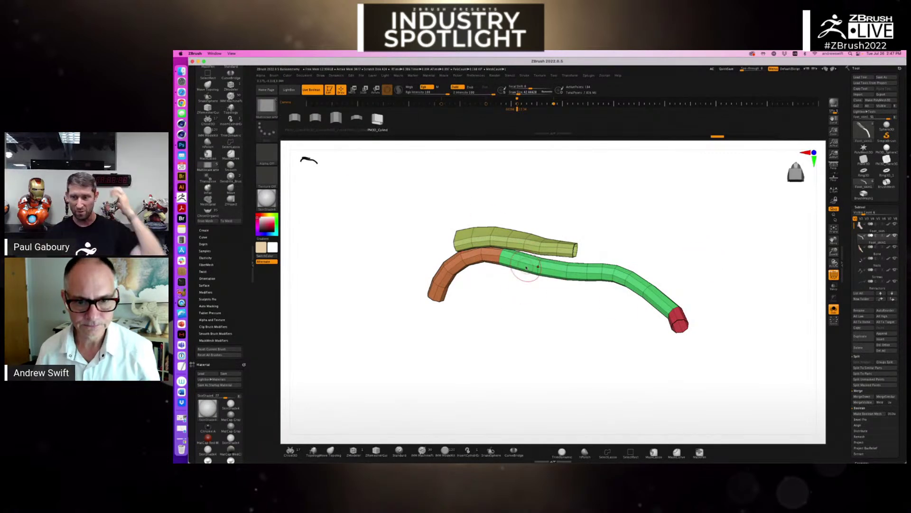
key(ctrl)
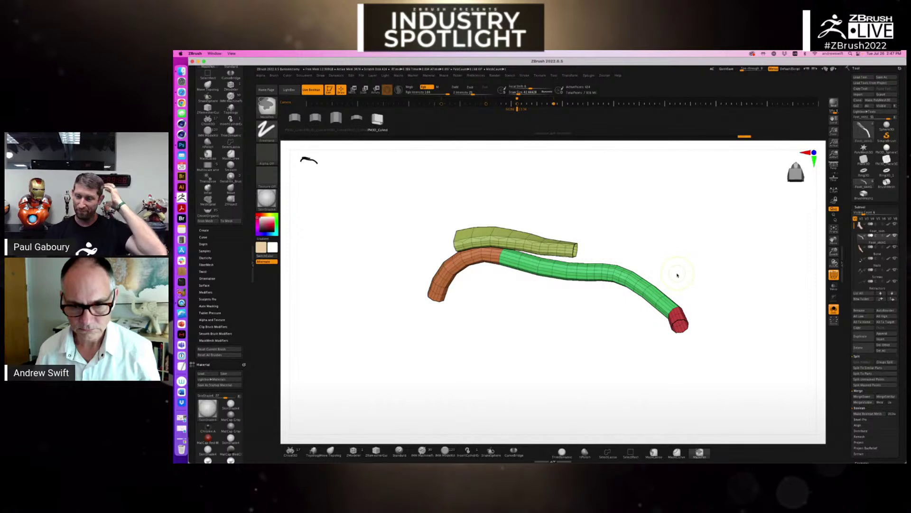
key(shift+d)
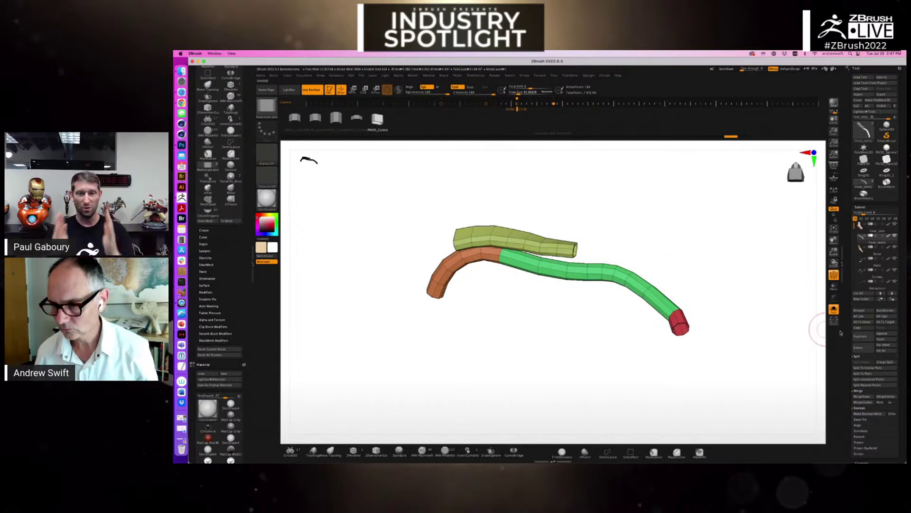
Open the Dynamic Subdiv settings for the tube mesh and choose the Move Topological brush
drag(846, 330, 846, 317)
scroll(846, 318, down, 10)
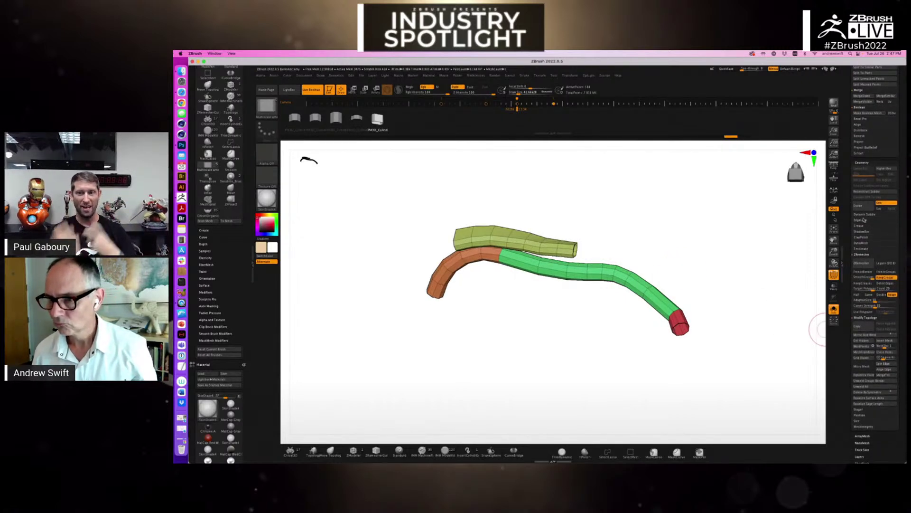
click(864, 215)
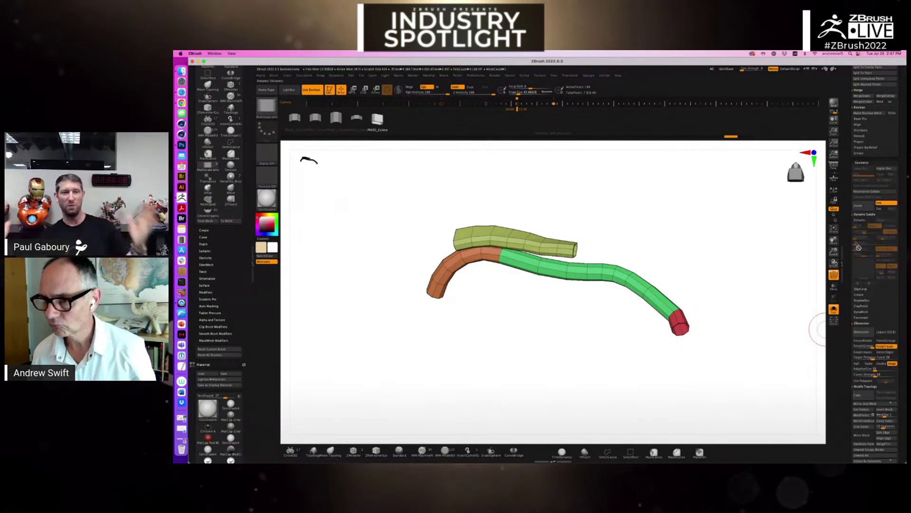
drag(762, 234, 709, 264)
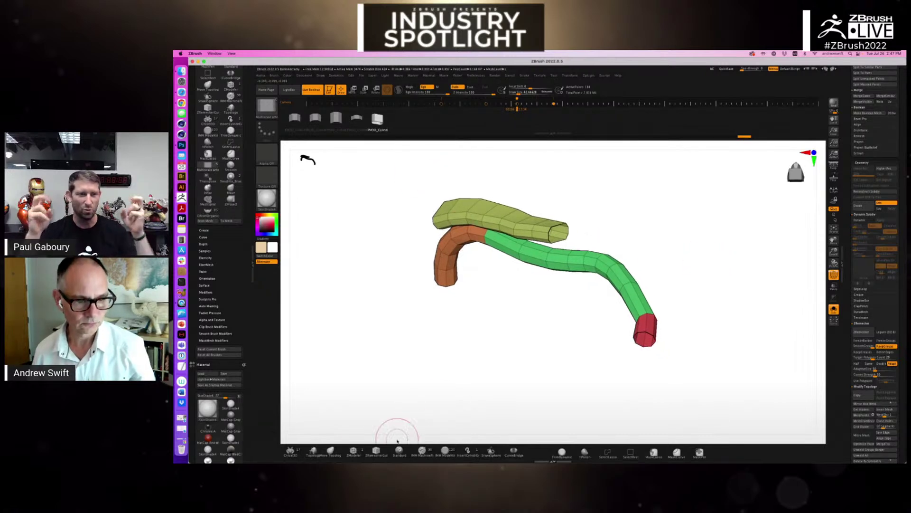
click(332, 450)
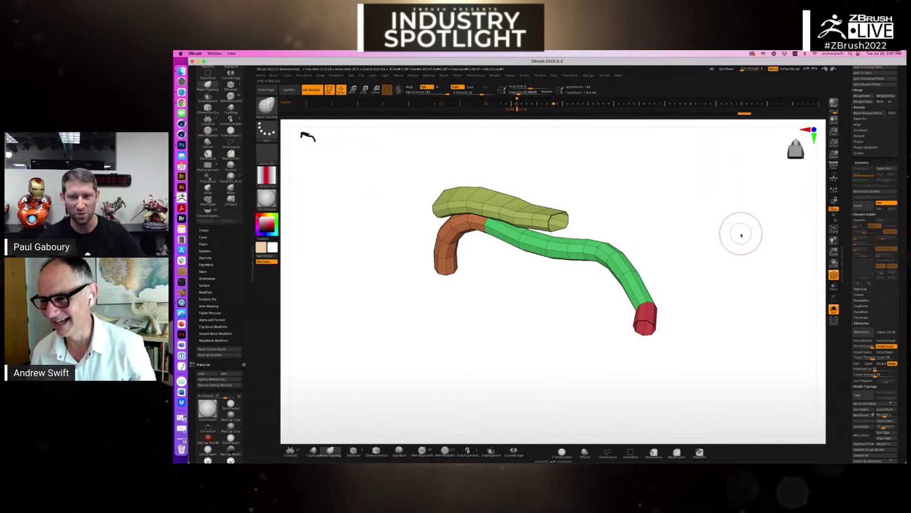
Subdivide the tube mesh with Divide and delete its lower subdivision levels
click(858, 206)
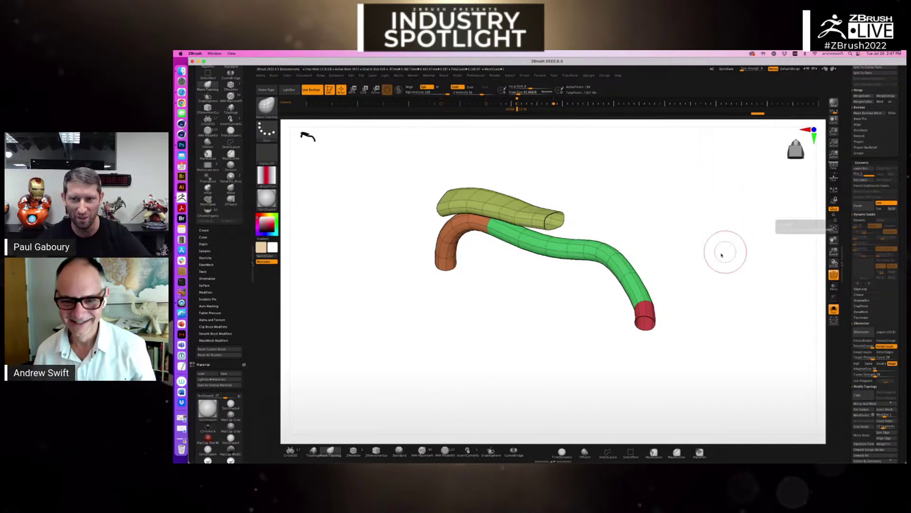
drag(688, 260, 716, 348)
click(867, 181)
Mask the long tube's end section covering the red and adjoining green polygroups, and turn off the PolyFrame display
ctrl+drag(724, 379, 604, 230)
key(ctrl)
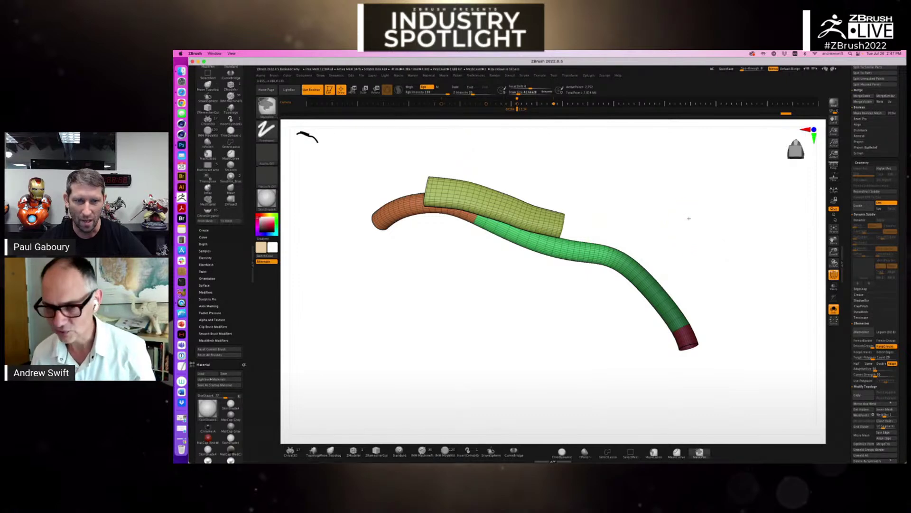
ctrl+click(664, 247)
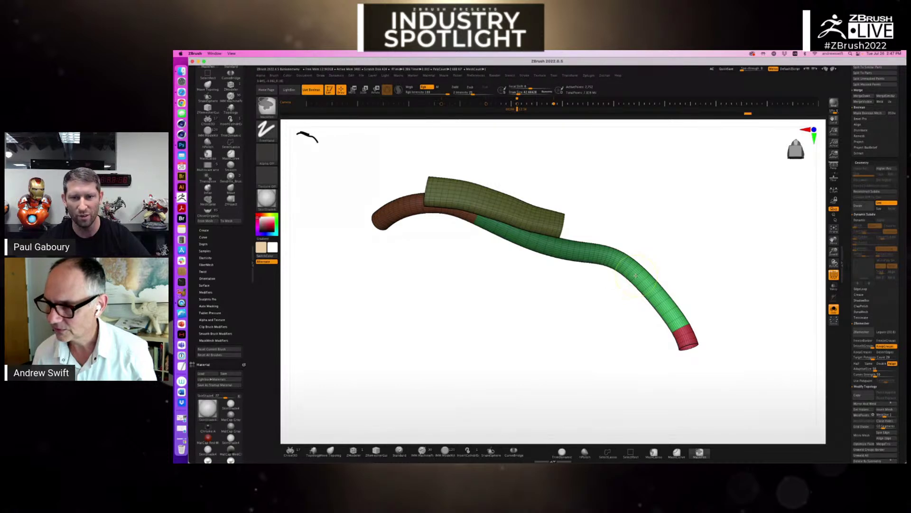
mouse_move(663, 256)
mouse_down()
mouse_move(675, 236)
mouse_move(683, 256)
mouse_move(697, 257)
mouse_up()
key(ctrl)
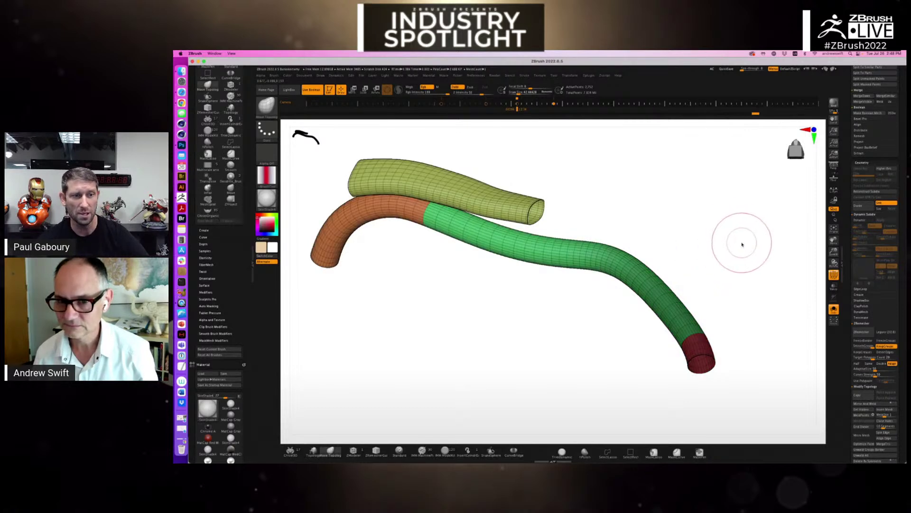
mouse_move(740, 244)
mouse_down()
mouse_move(752, 255)
mouse_move(683, 223)
mouse_move(683, 214)
mouse_up()
key(shift+f)
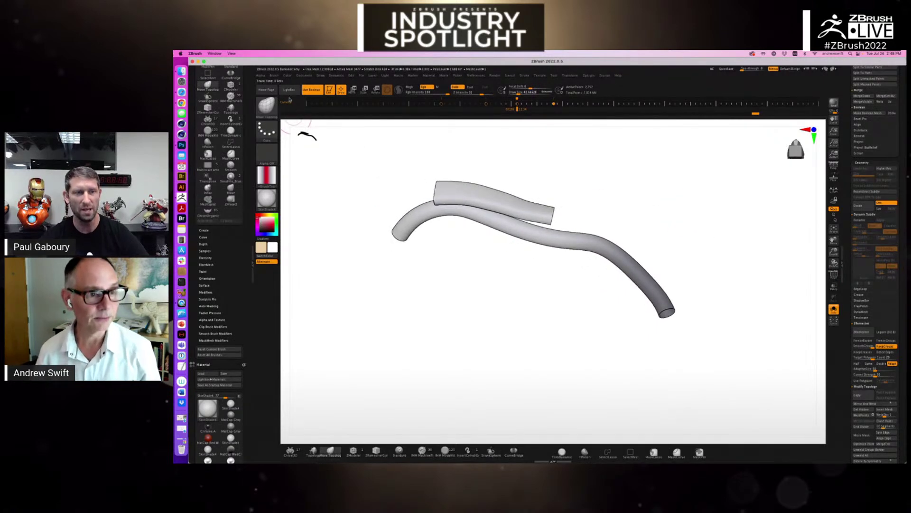
click(267, 104)
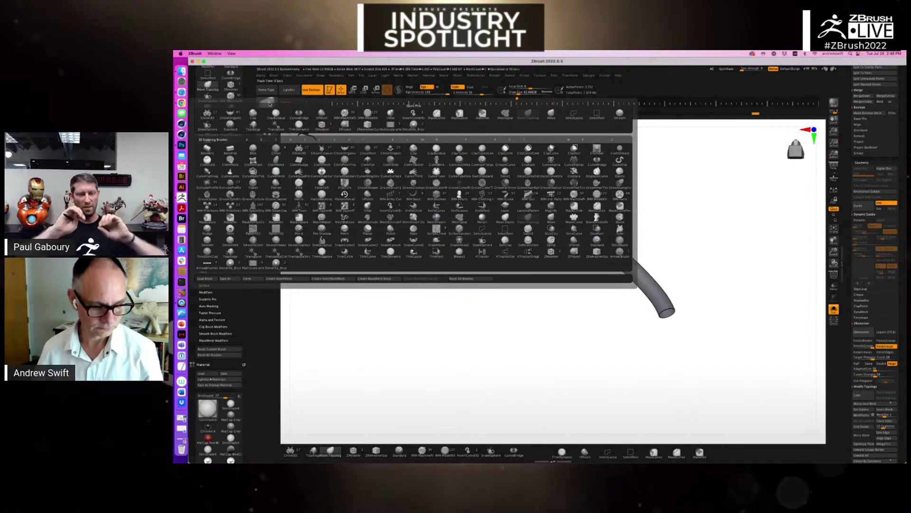
key(i)
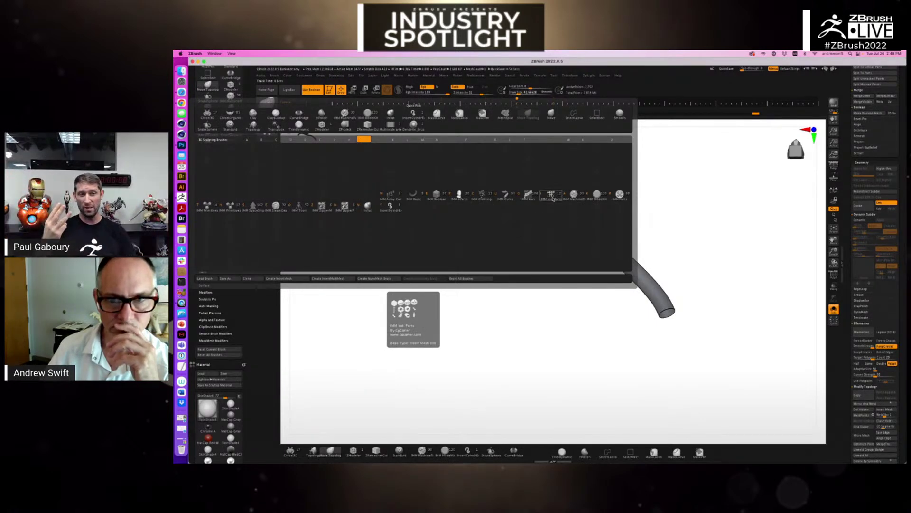
click(597, 194)
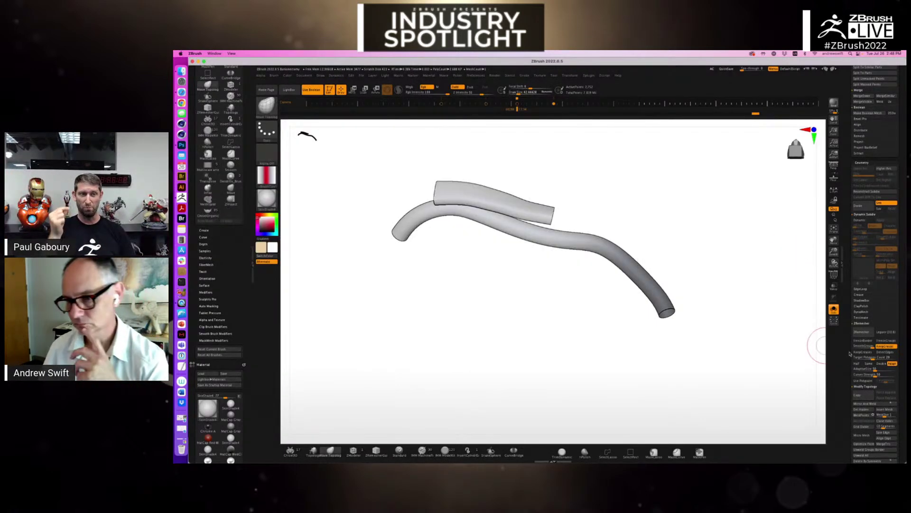
Open the FiberMesh presets in LightBox and apply a dark green fiber preset to the masked tube
scroll(850, 257, down, 6)
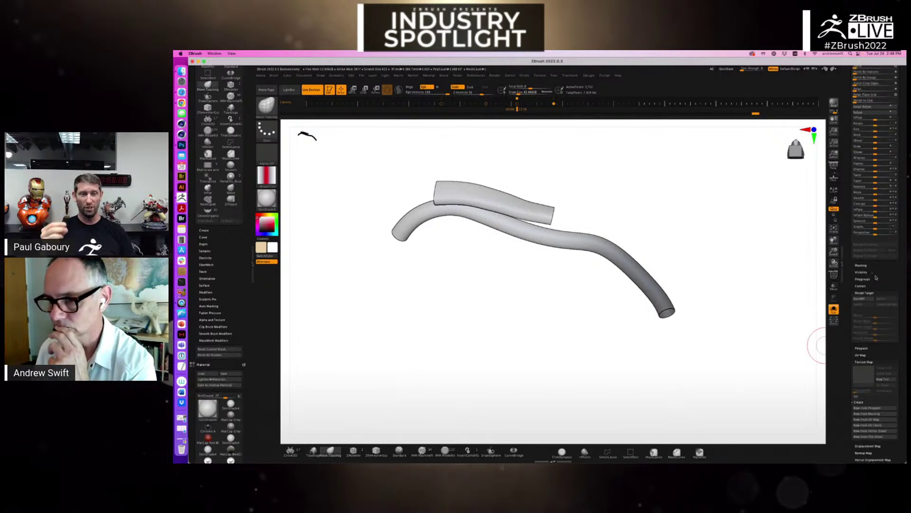
scroll(857, 141, up, 3)
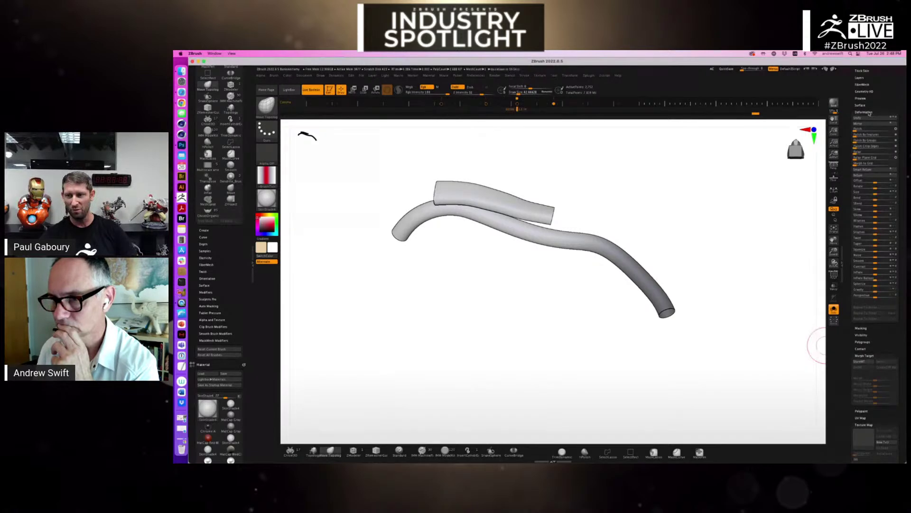
click(860, 328)
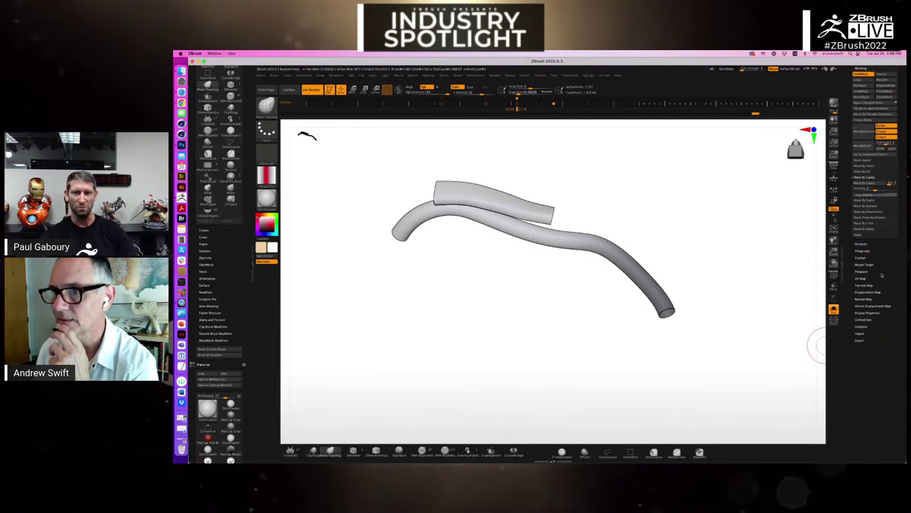
scroll(889, 256, up, 5)
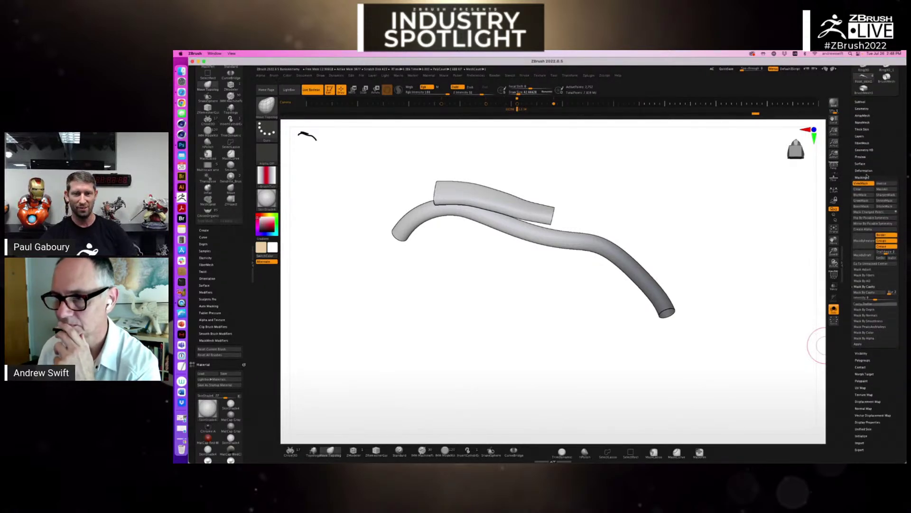
click(867, 178)
scroll(876, 186, up, 3)
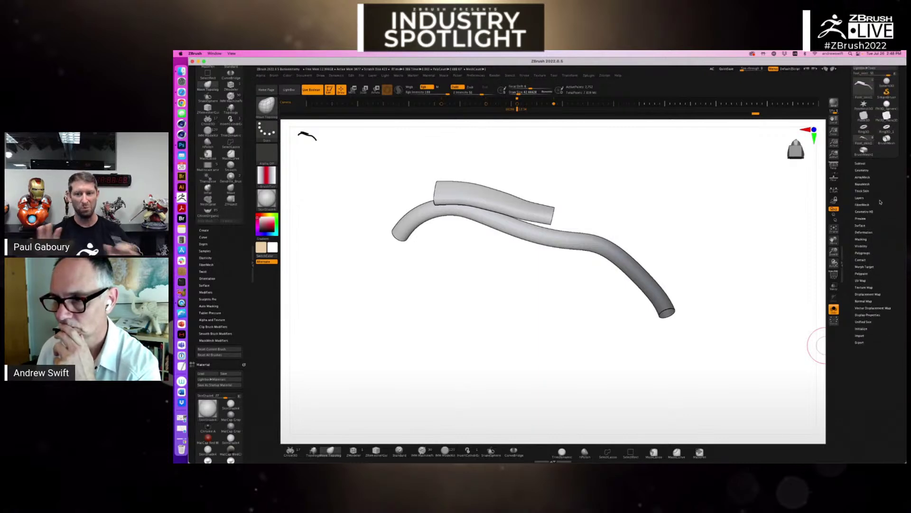
click(863, 205)
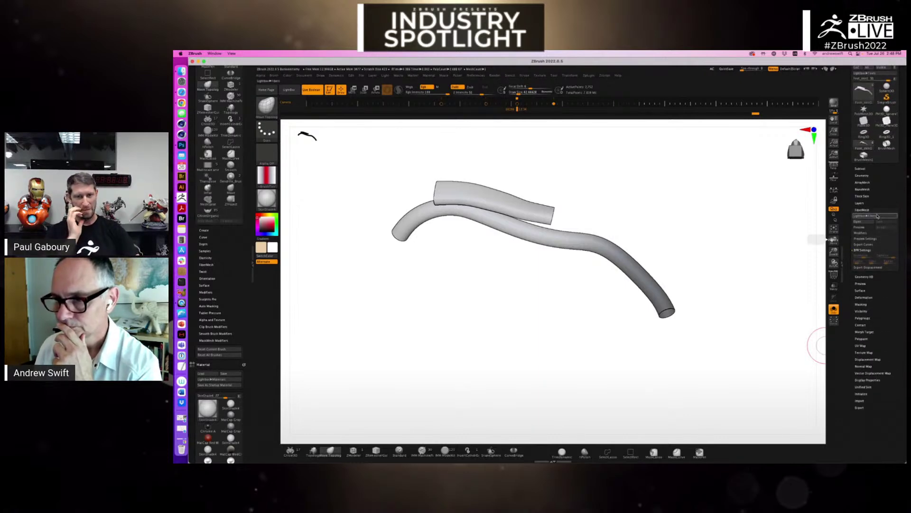
click(877, 216)
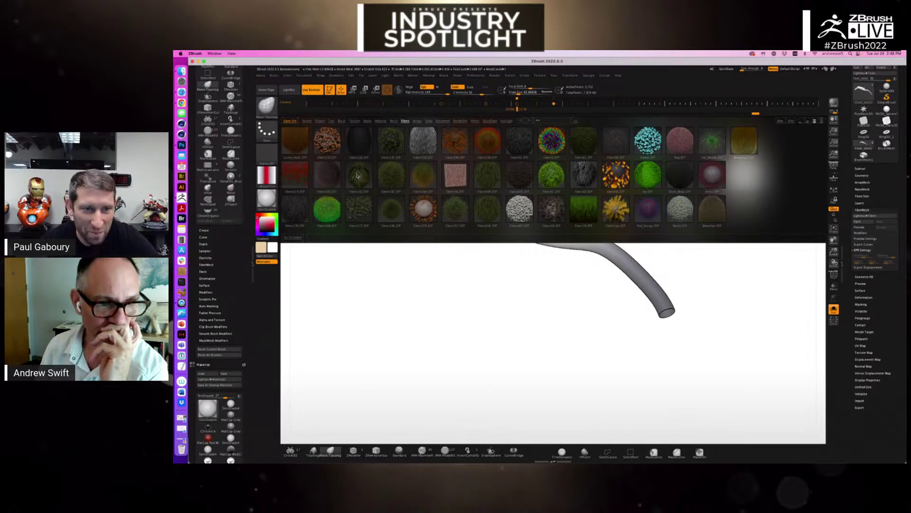
double_click(356, 212)
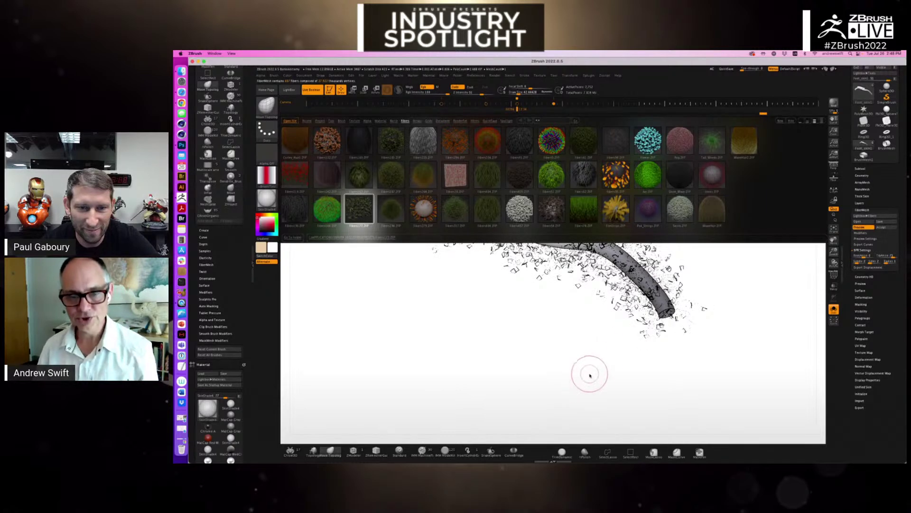
drag(726, 307, 734, 298)
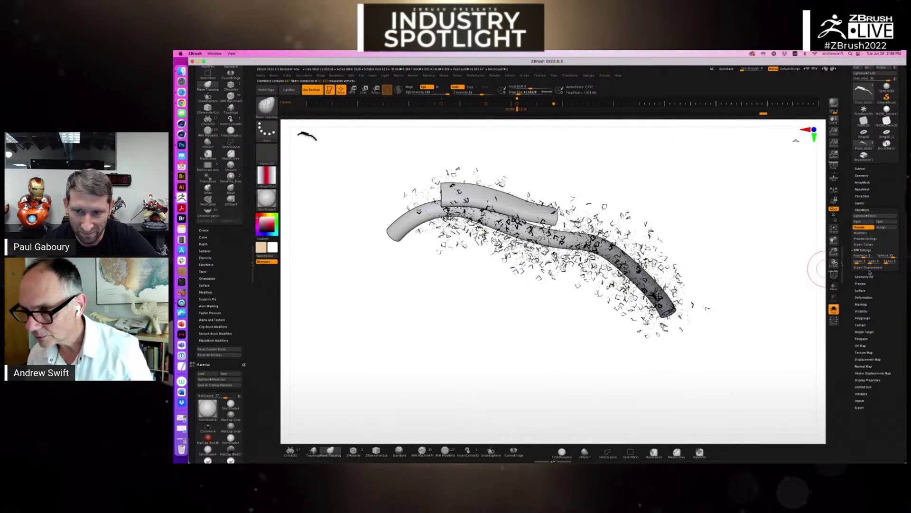
Increase the masking modulation in the FiberMesh modifiers to concentrate the fibers on the tube's masked end
click(868, 234)
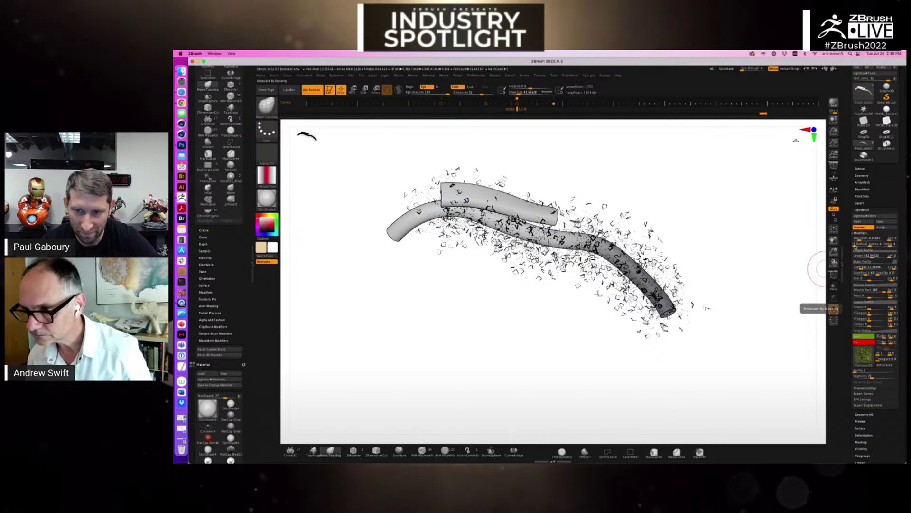
drag(856, 247, 869, 248)
drag(789, 274, 748, 280)
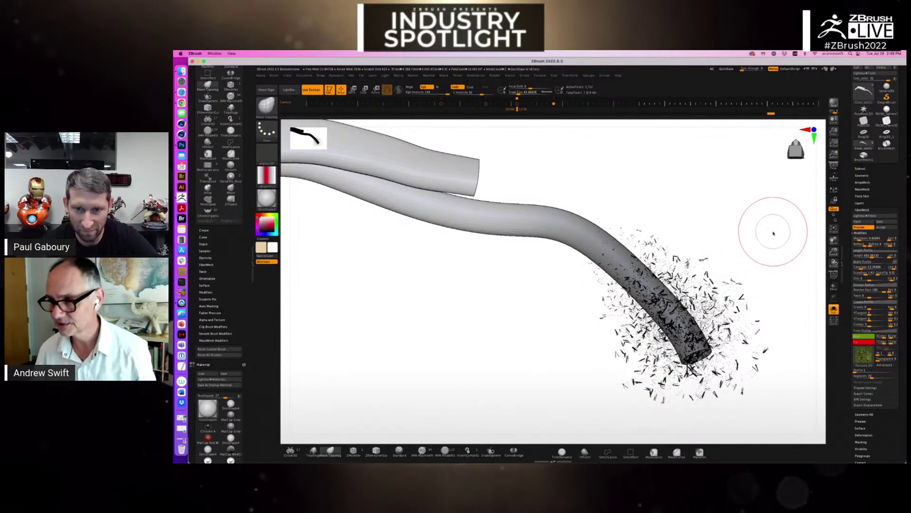
Open the Pelvis_ZBrush_Lecture.zpr project from the Example 6 Muscles on Pelvis folder
alt+drag(721, 234, 717, 224)
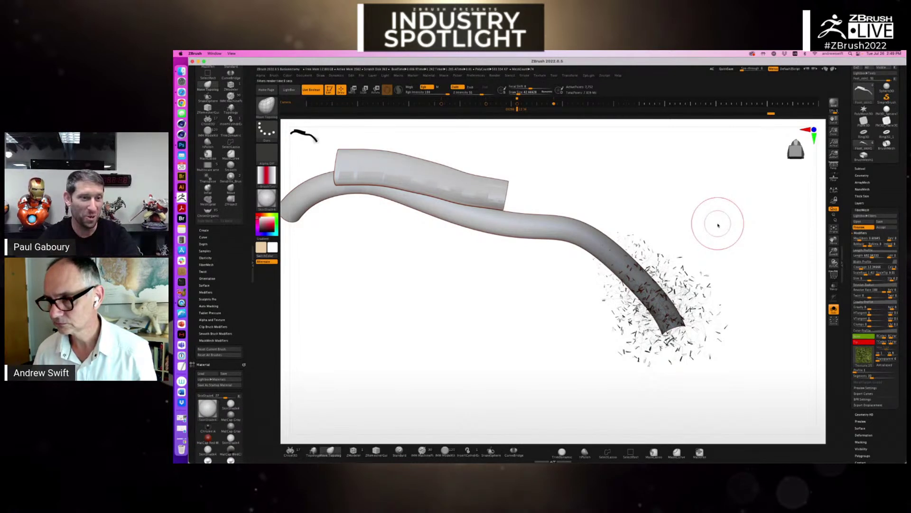
drag(707, 221, 703, 222)
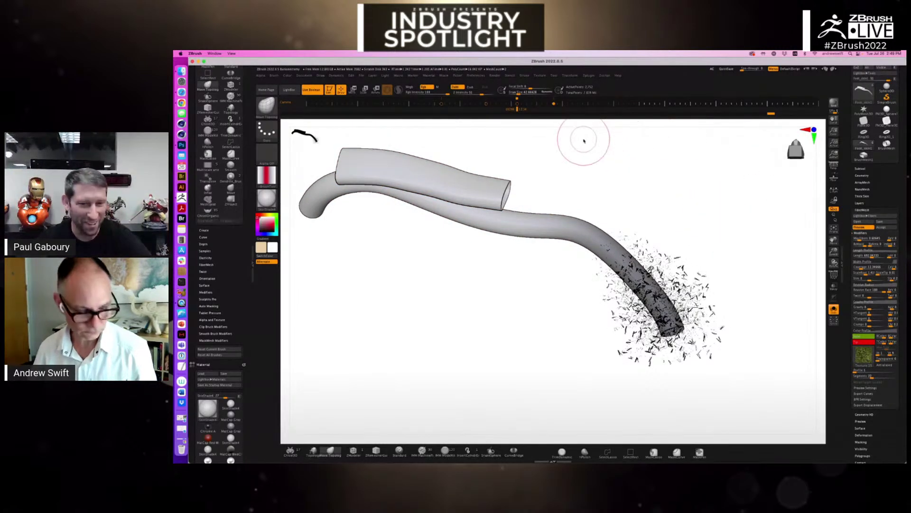
key(ctrl)
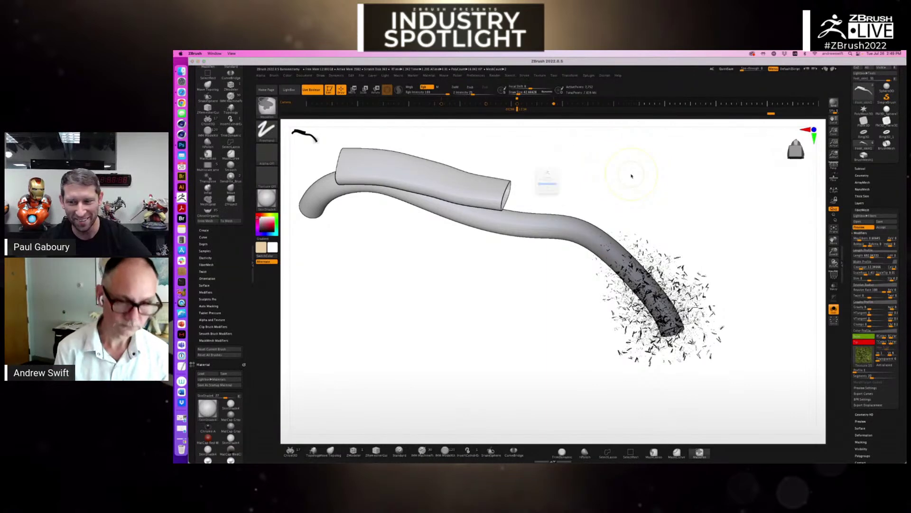
click(525, 203)
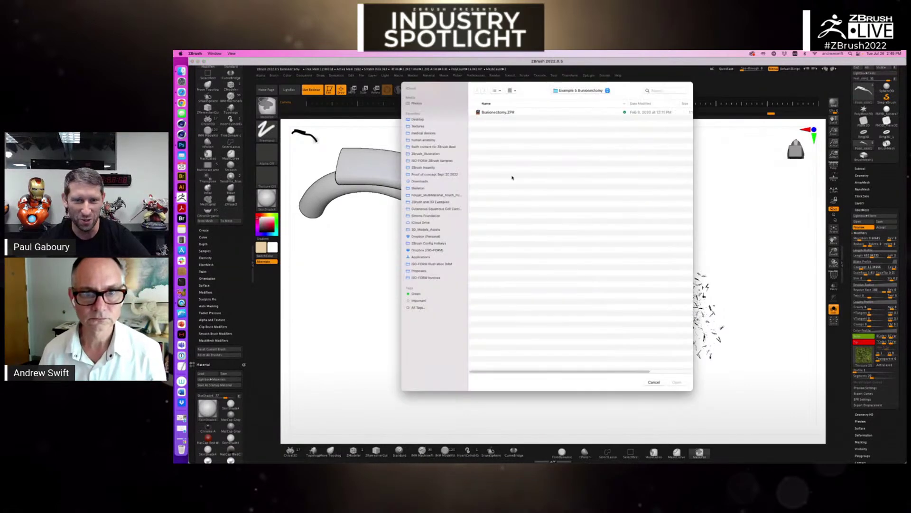
click(576, 92)
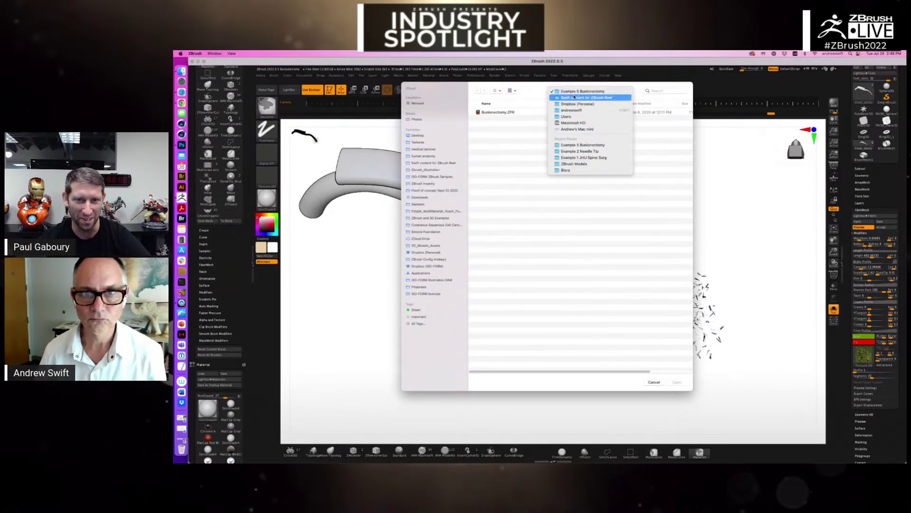
click(574, 97)
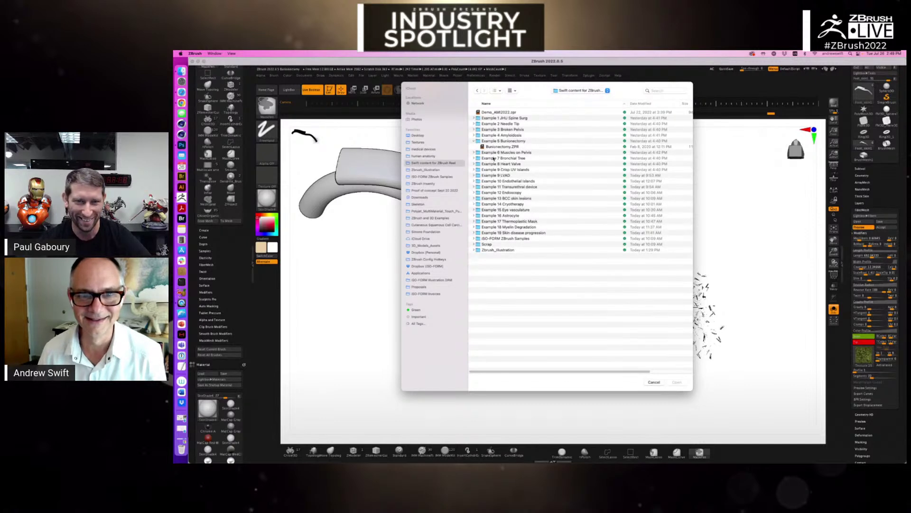
click(474, 152)
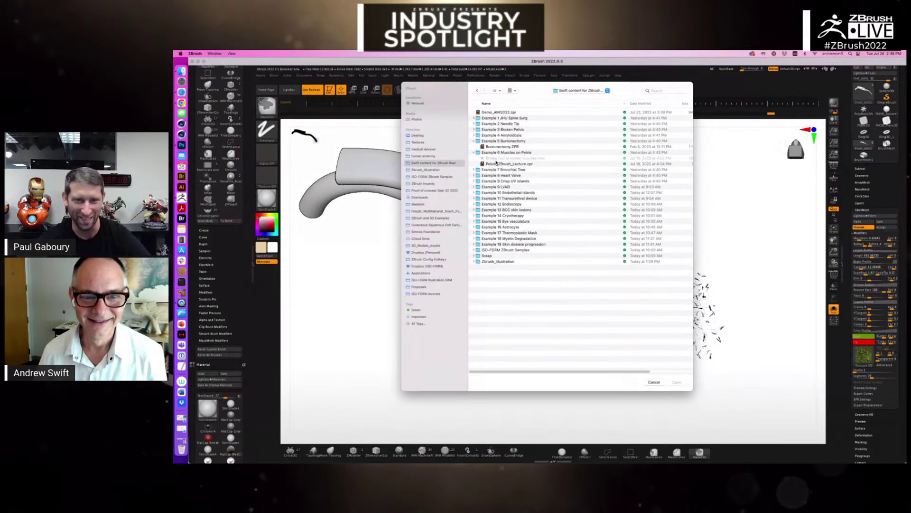
double_click(498, 164)
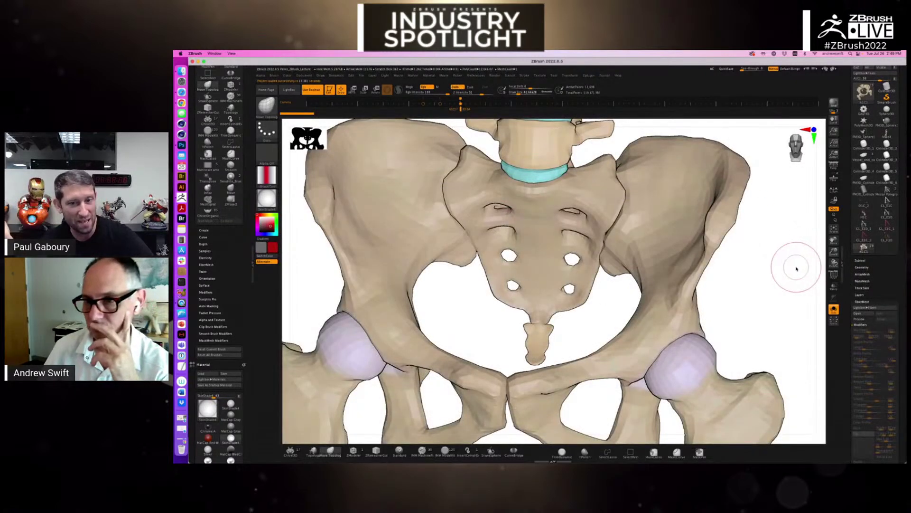
Switch to the pelvis tool that holds all bones in a single subtool and subdivide its mesh once
click(863, 261)
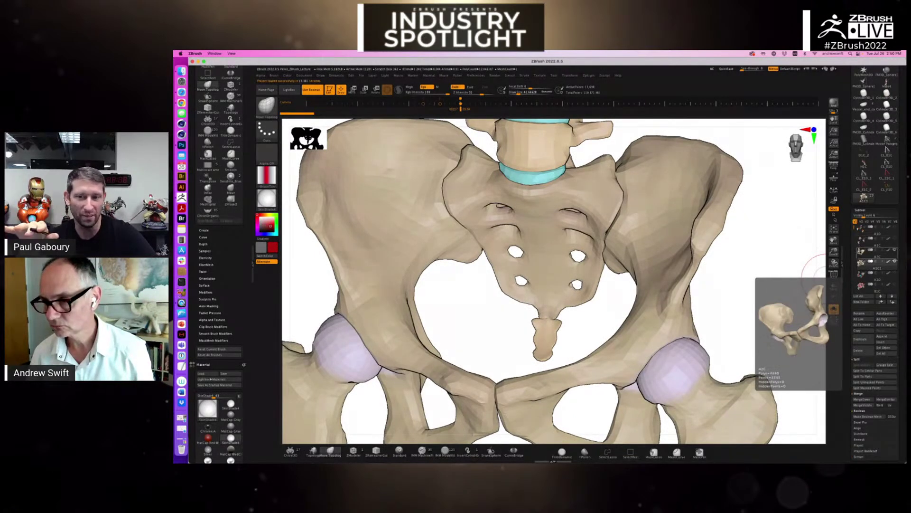
drag(721, 299, 814, 313)
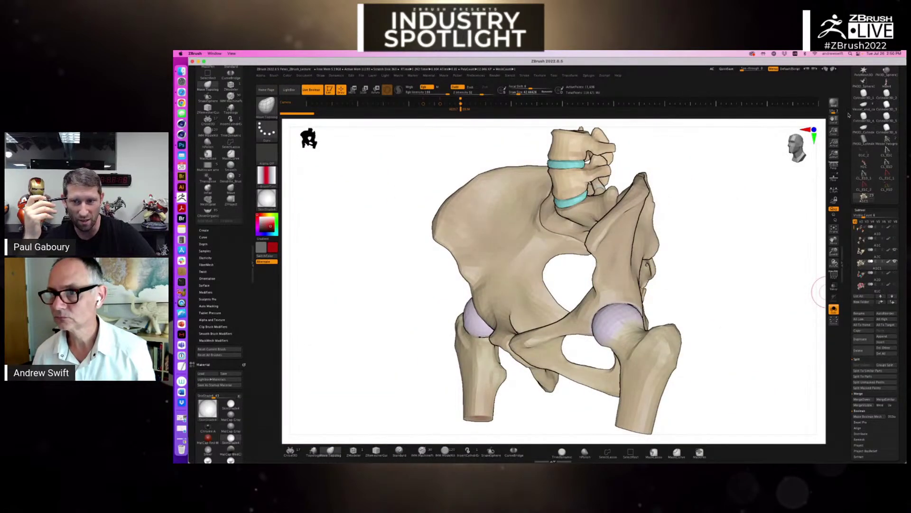
scroll(849, 165, up, 5)
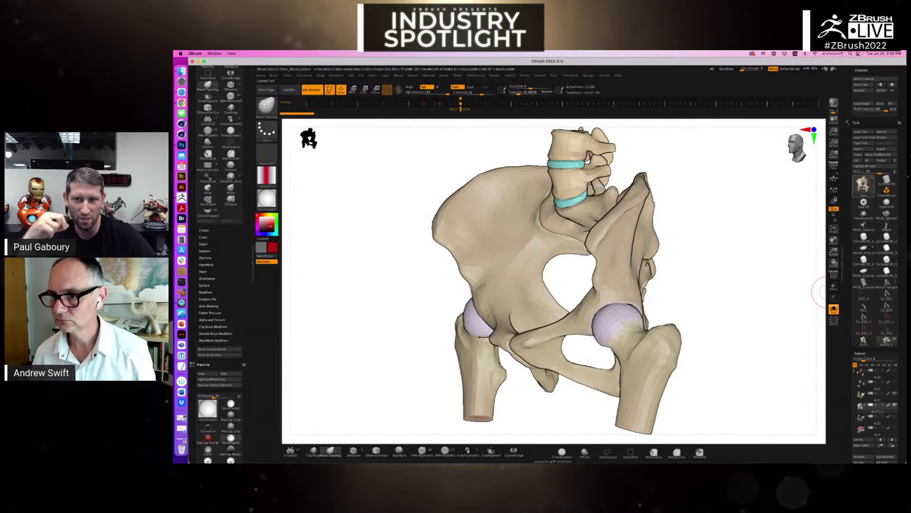
click(863, 184)
click(651, 213)
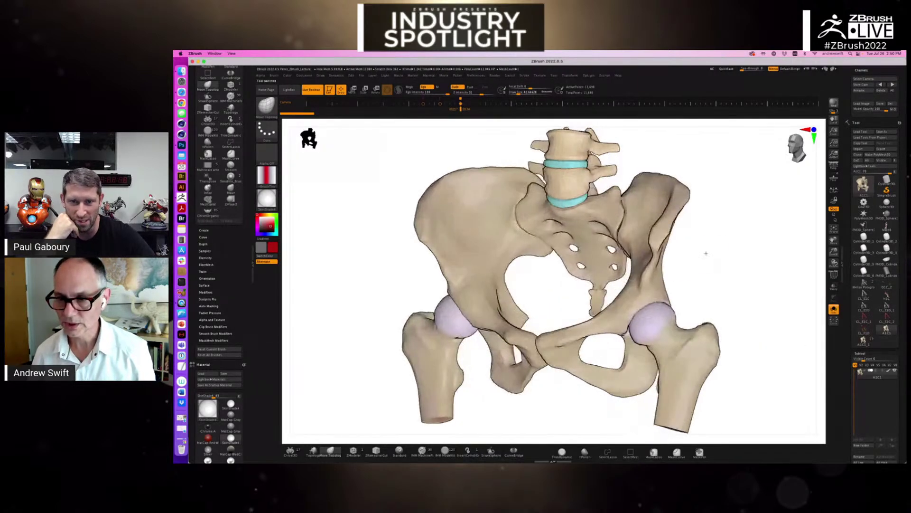
drag(706, 253, 746, 244)
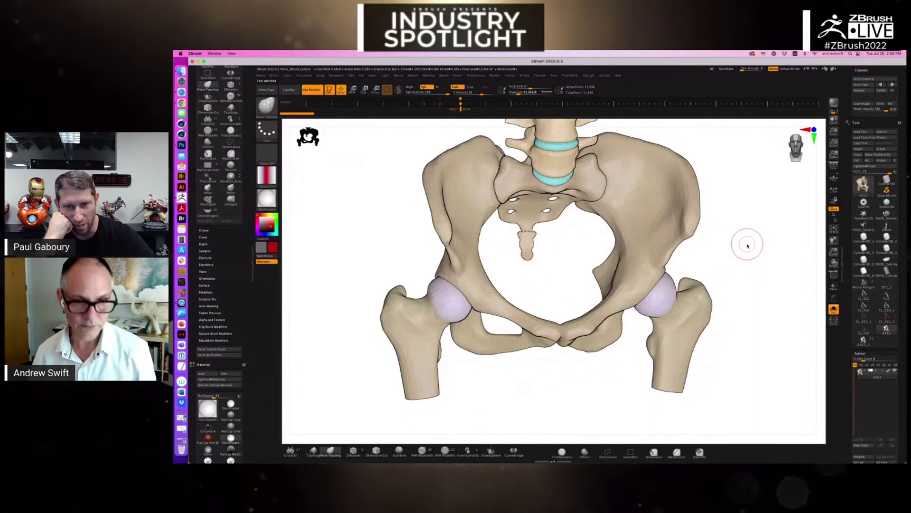
key(ctrl+d)
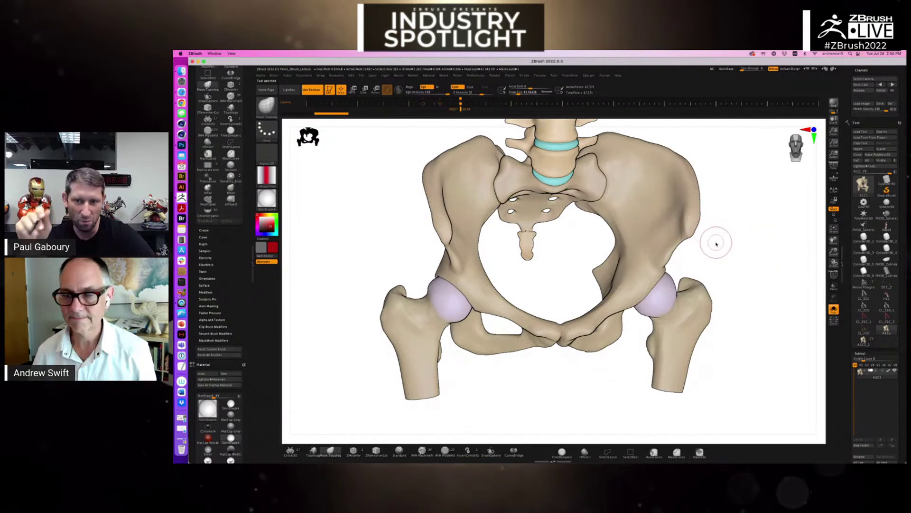
shift+drag(741, 250, 735, 242)
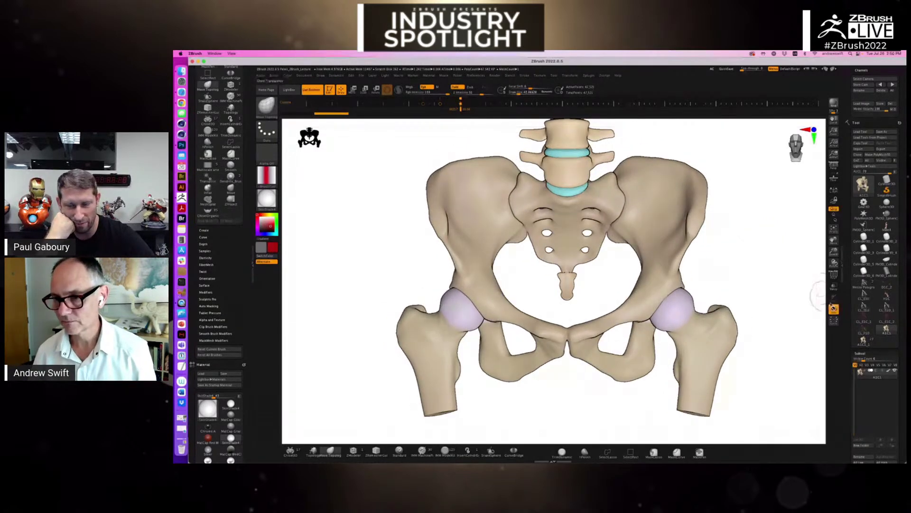
Store a morph target of the subdivided pelvis mesh
scroll(844, 238, down, 10)
drag(843, 237, 843, 232)
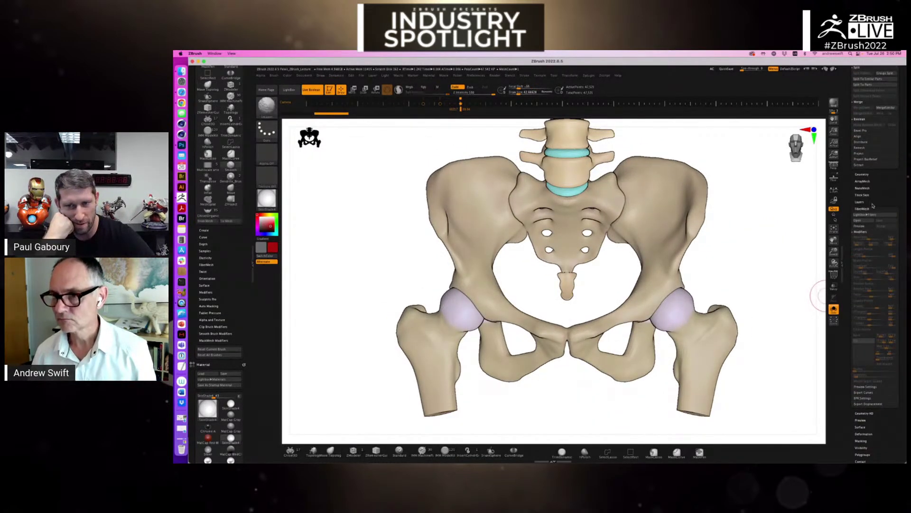
shift+click(871, 209)
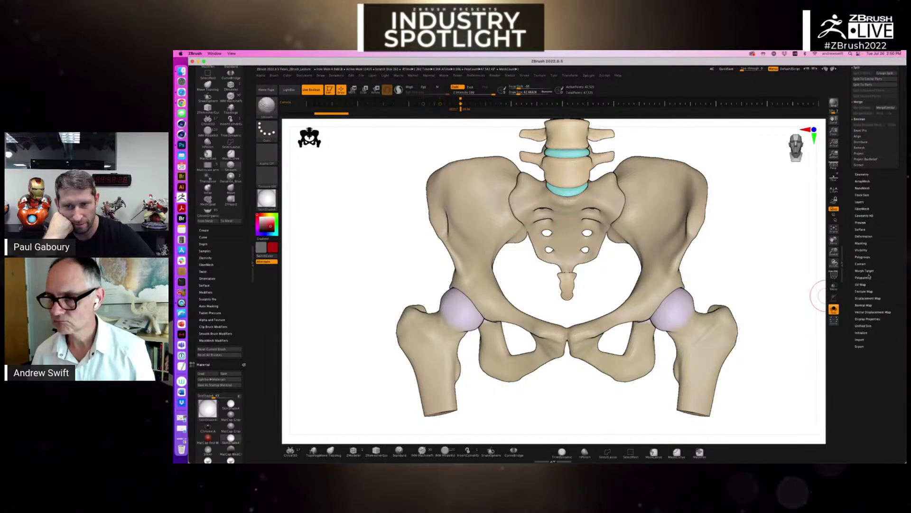
click(865, 270)
click(865, 278)
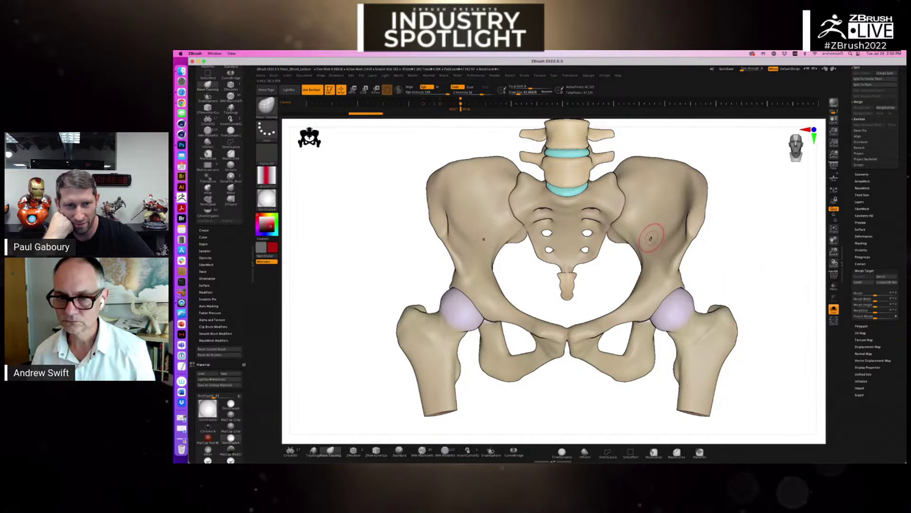
Sculpt muscle attachment areas symmetrically on the iliac wings and outer femurs, starting with the Standard brush
key(b)
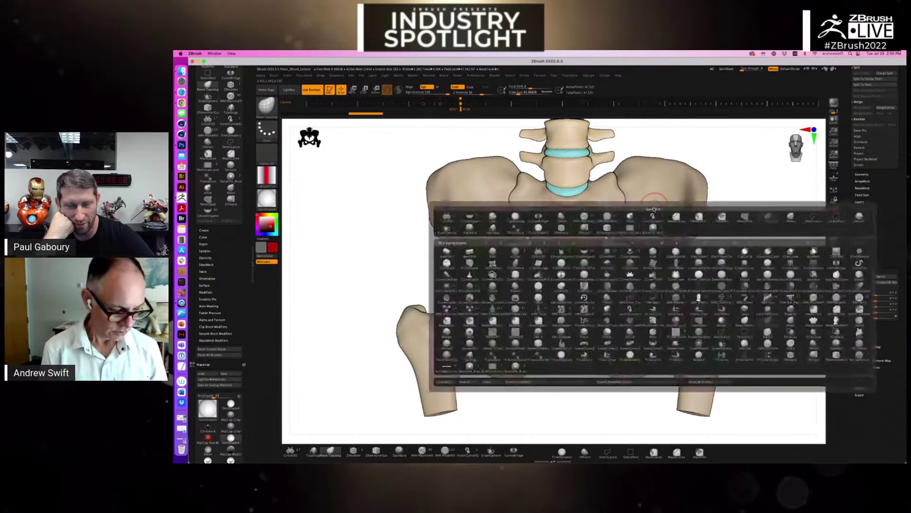
key(s)
key(t)
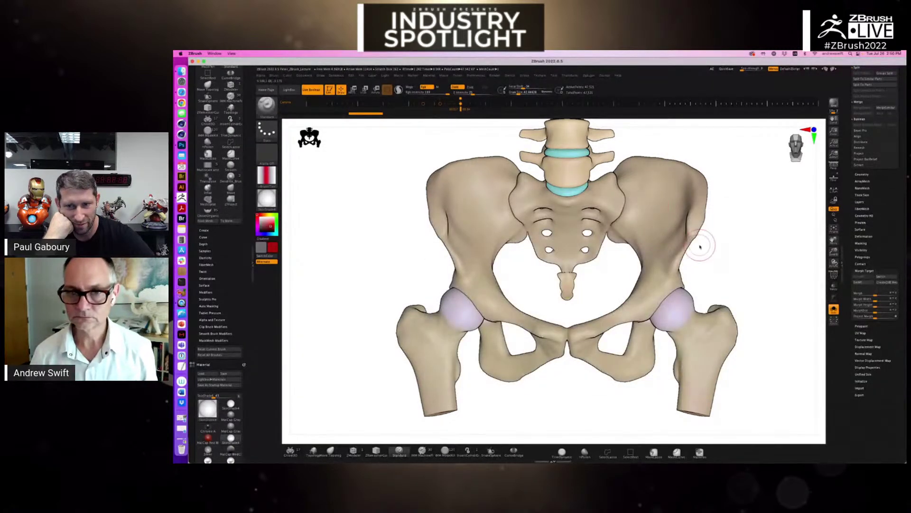
drag(697, 225, 702, 222)
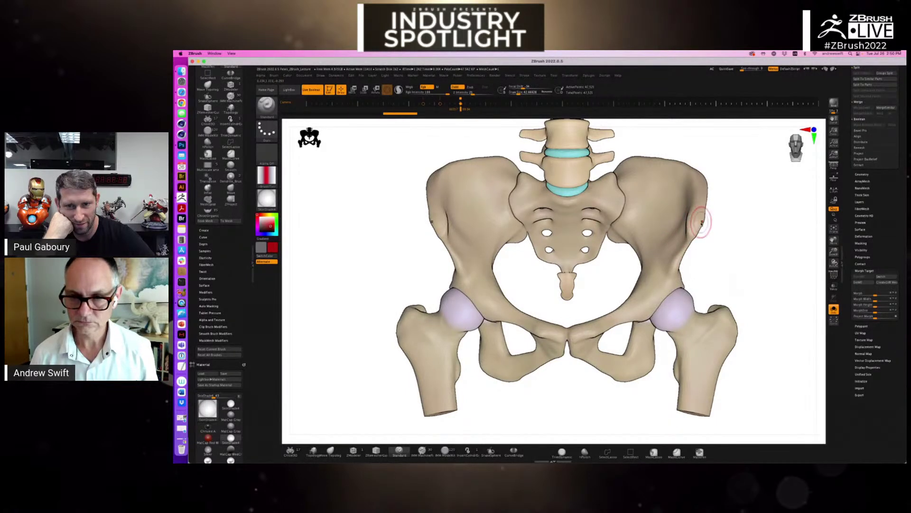
key(b)
key(s)
key(h)
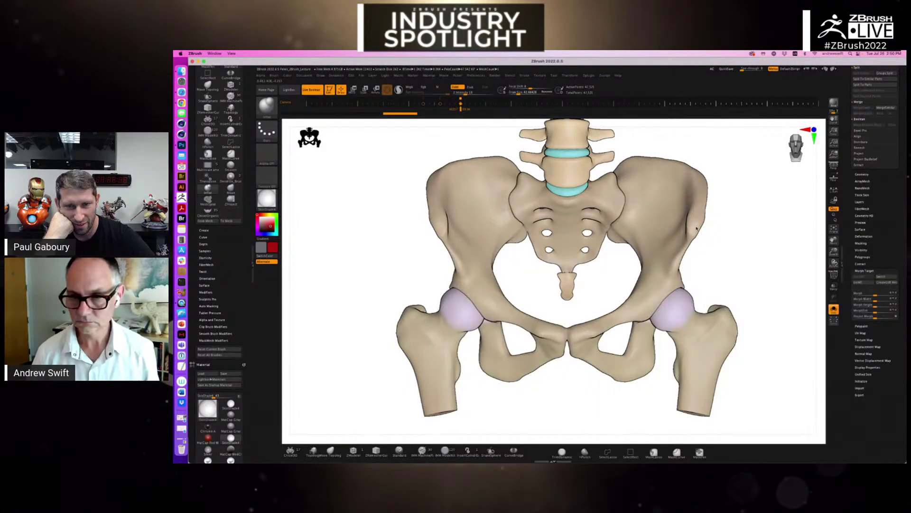
drag(698, 225, 737, 331)
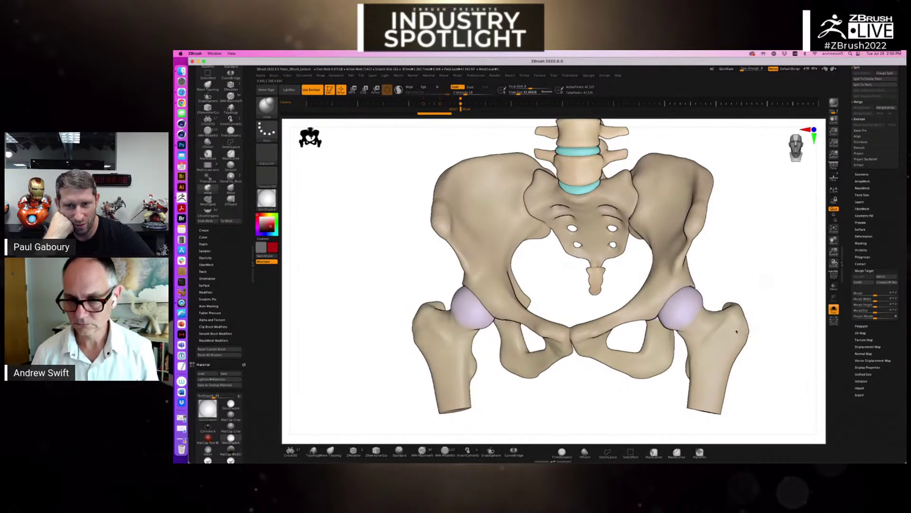
drag(721, 372, 474, 303)
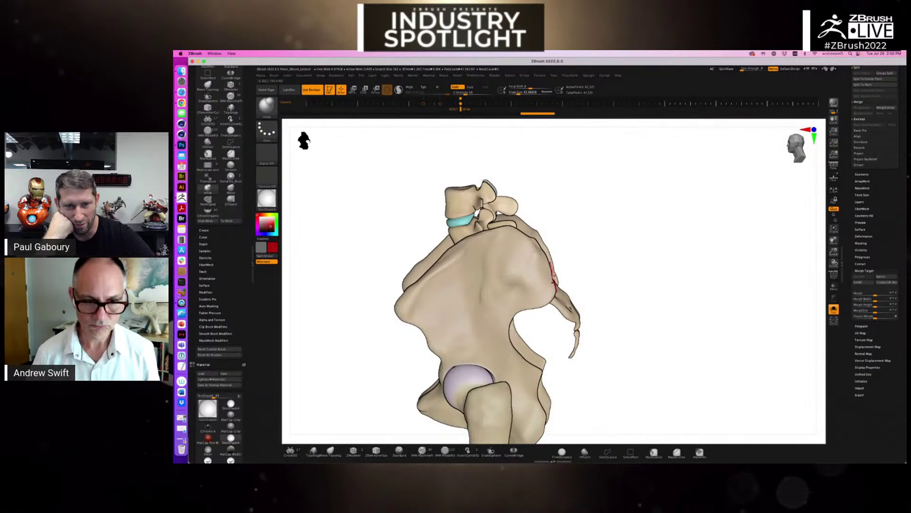
drag(475, 304, 600, 274)
Carve attachment grooves across the outer surface and rear of the hip bones with the Dam Standard brush
key(b)
key(d)
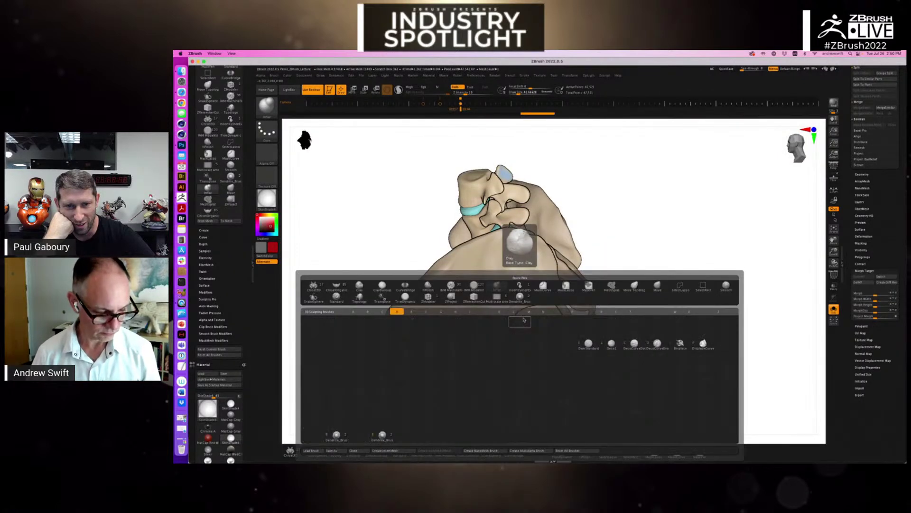
key(s)
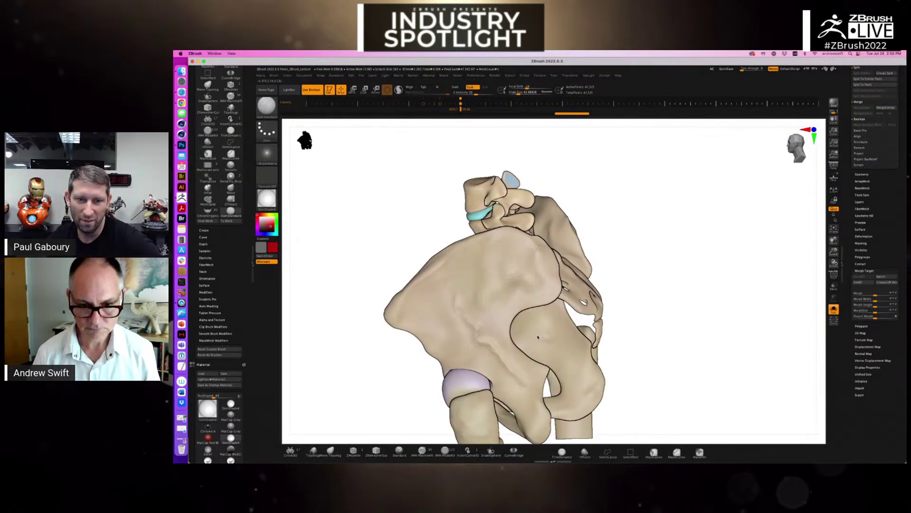
drag(604, 404, 808, 291)
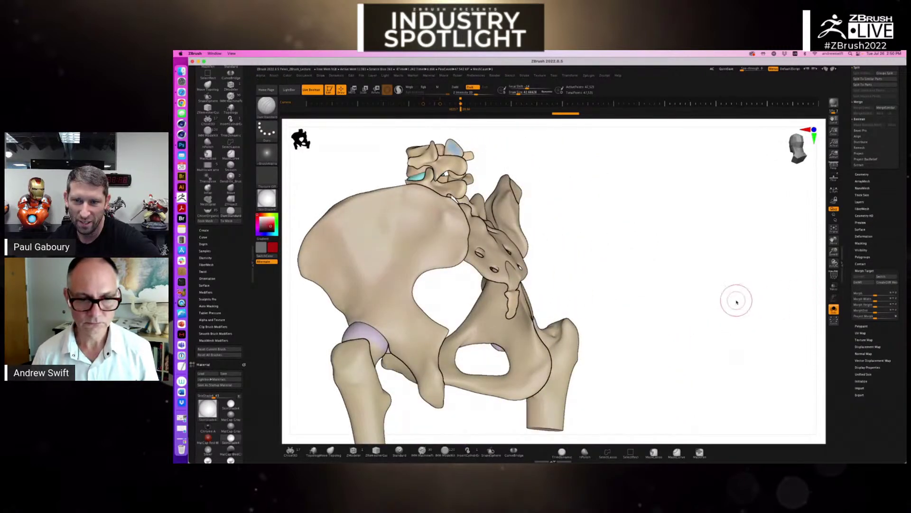
drag(736, 301, 684, 307)
alt+drag(624, 290, 676, 279)
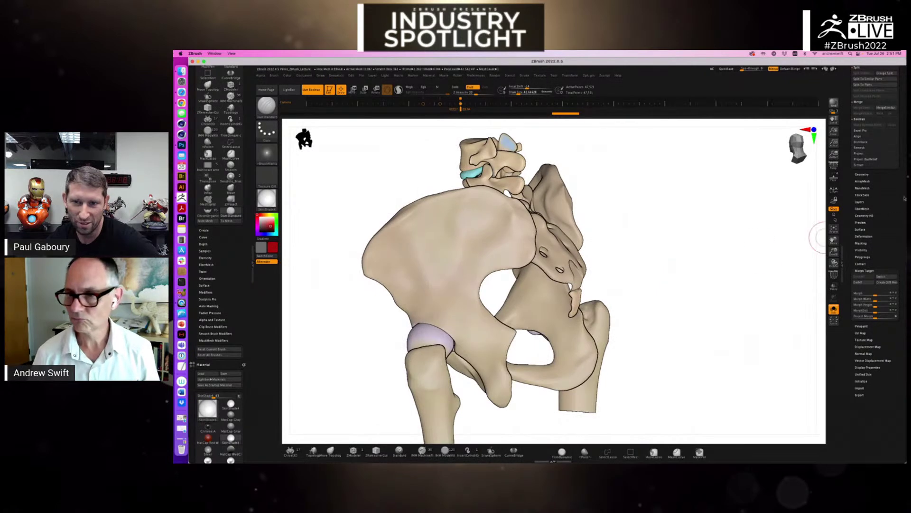
Preview FiberMesh fibers on the pelvis and turn on MorphTarget Guided to limit them to the sculpted areas
click(864, 211)
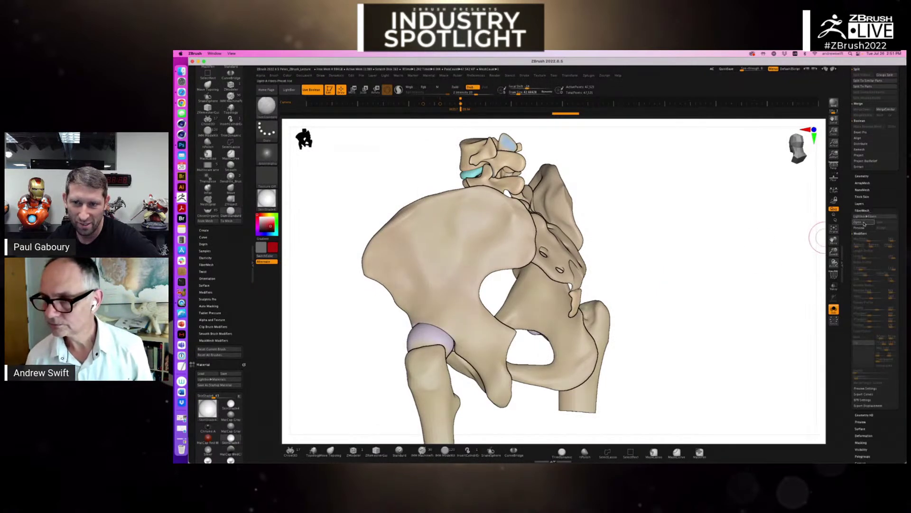
click(865, 223)
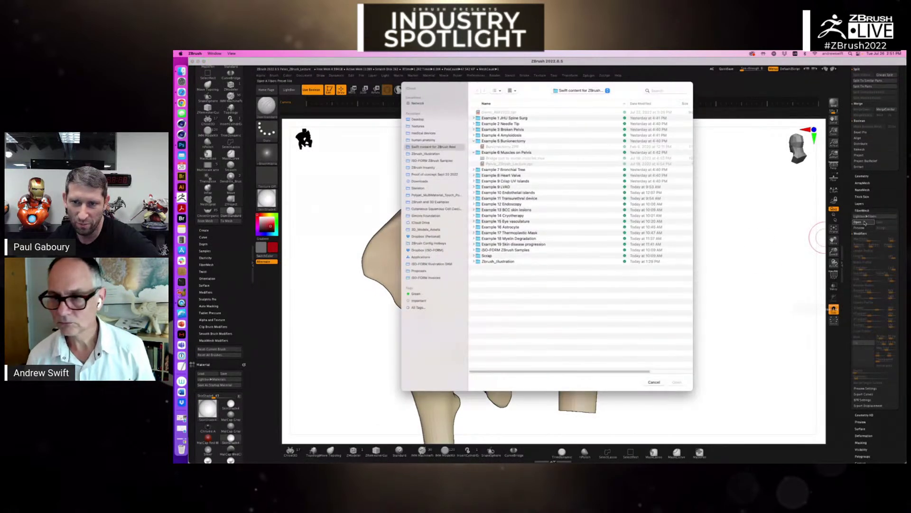
key(Escape)
click(863, 228)
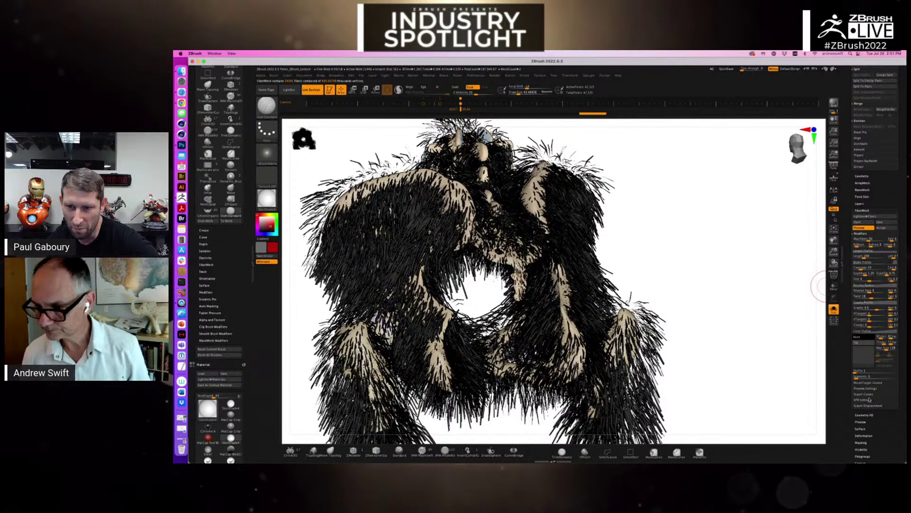
key(shift)
click(867, 382)
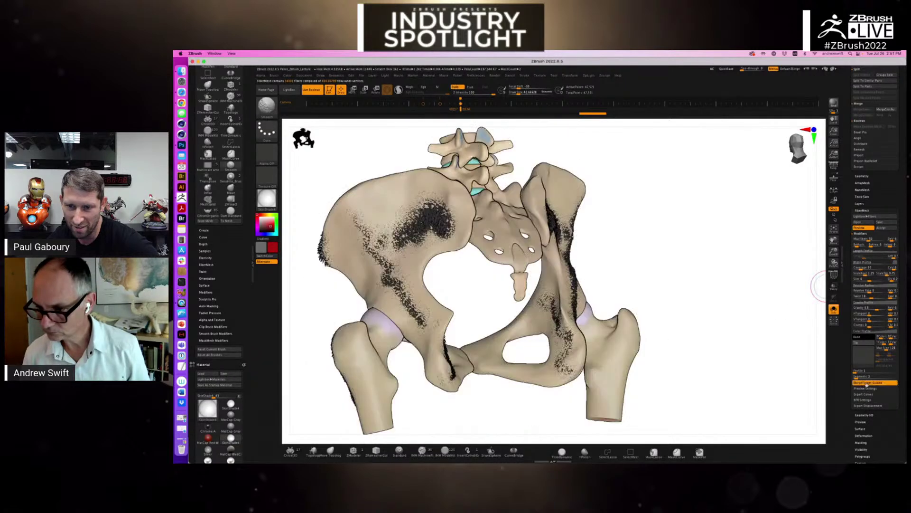
Increase the FiberMesh coverage to thicken the fibers on the pelvis and femur attachment areas
drag(759, 390, 712, 378)
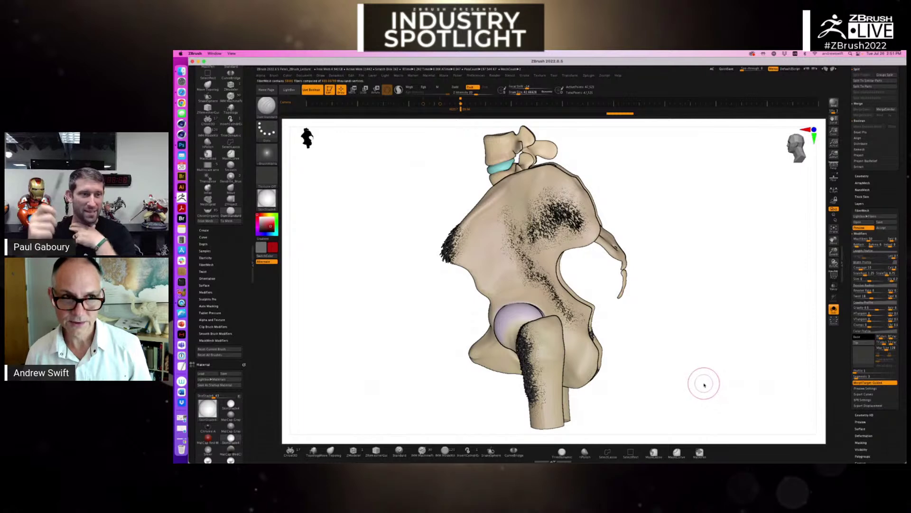
drag(704, 385, 760, 349)
alt+drag(765, 279, 710, 291)
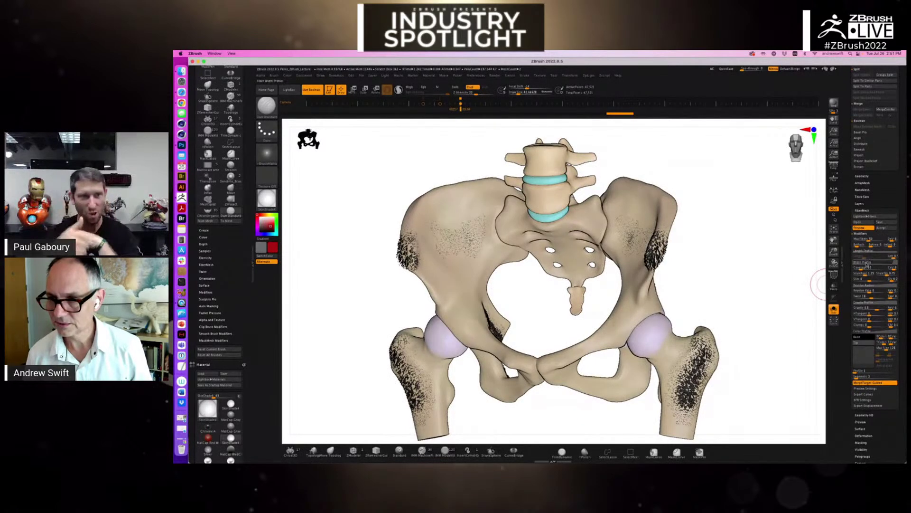
drag(863, 269, 874, 269)
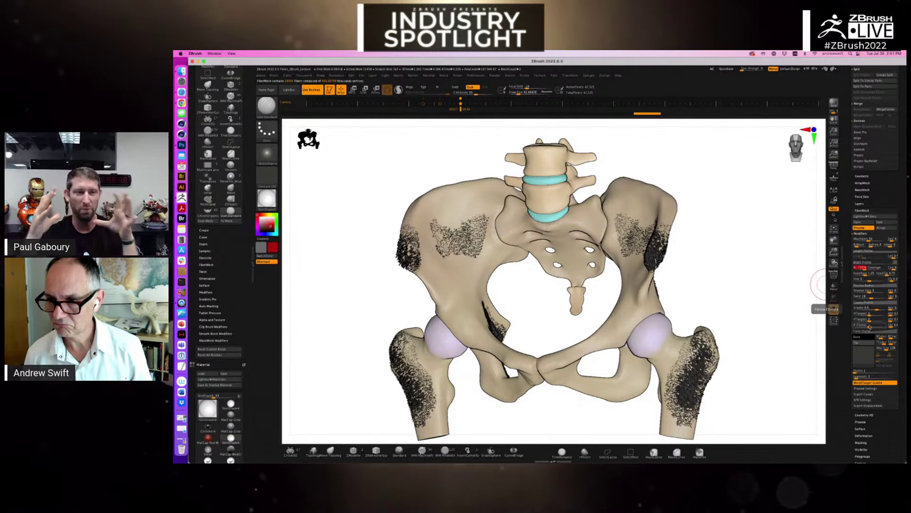
Raise the FiberMesh preview's maximum fiber count to make the fibers on the pelvis and femur attachment areas denser
drag(867, 240, 871, 242)
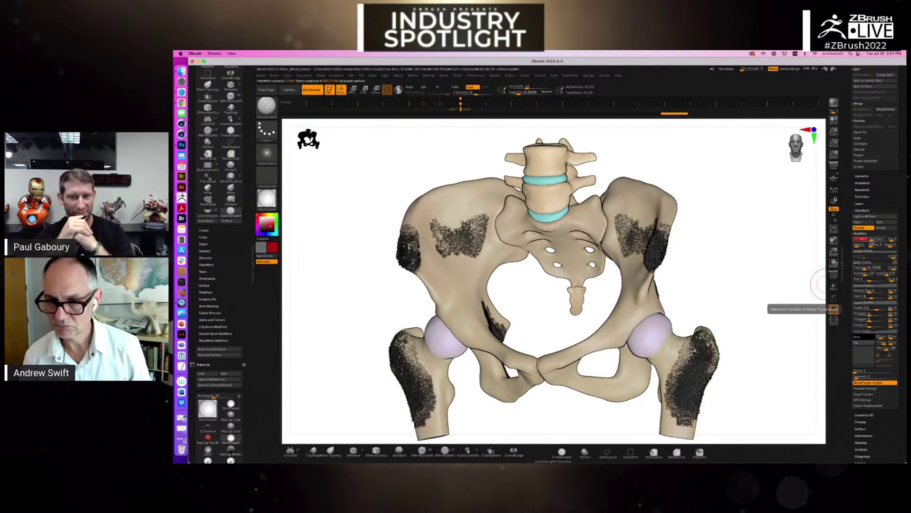
drag(748, 289, 753, 300)
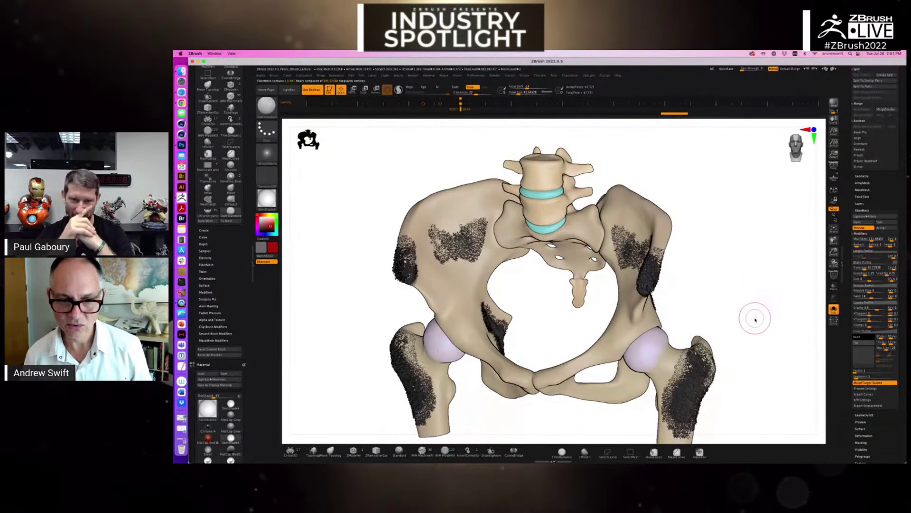
mouse_move(753, 331)
mouse_down()
mouse_move(754, 313)
mouse_move(736, 326)
mouse_up()
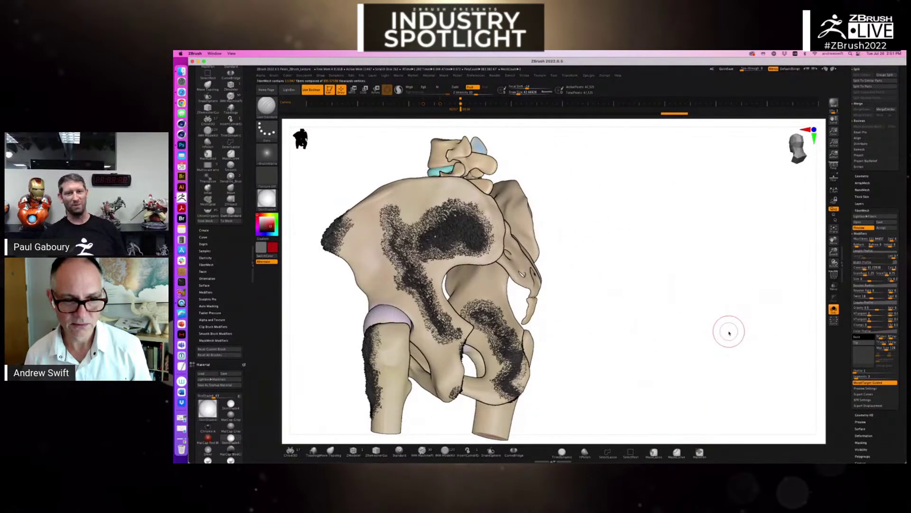
drag(641, 326, 737, 265)
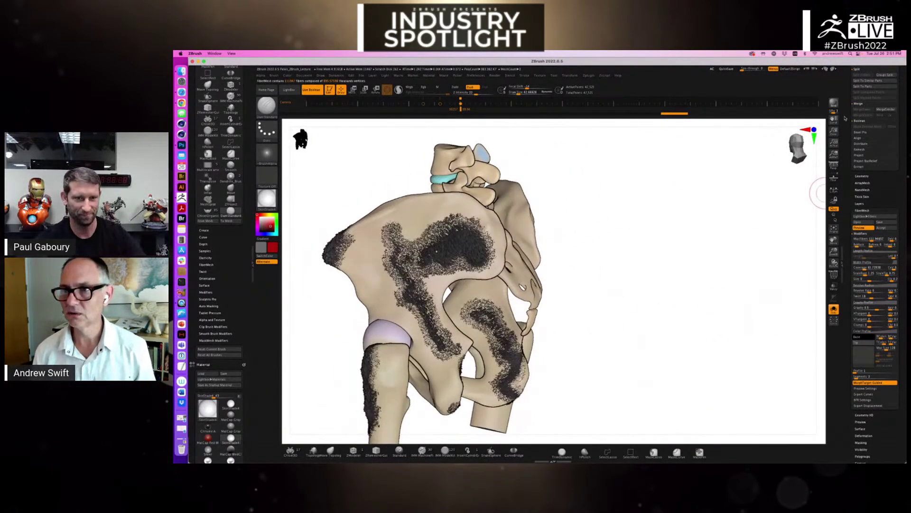
Switch to the pelvis tool that holds several subtools and show its bones from the front
scroll(859, 184, up, 5)
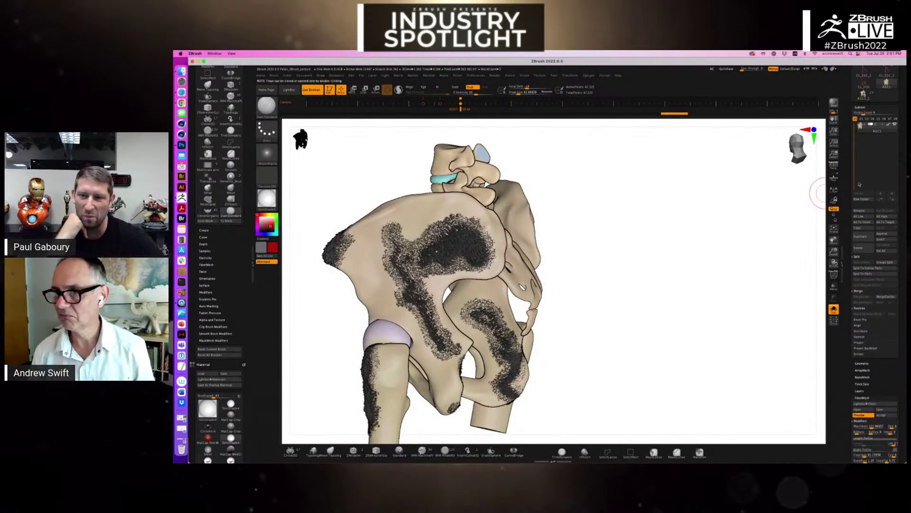
click(864, 97)
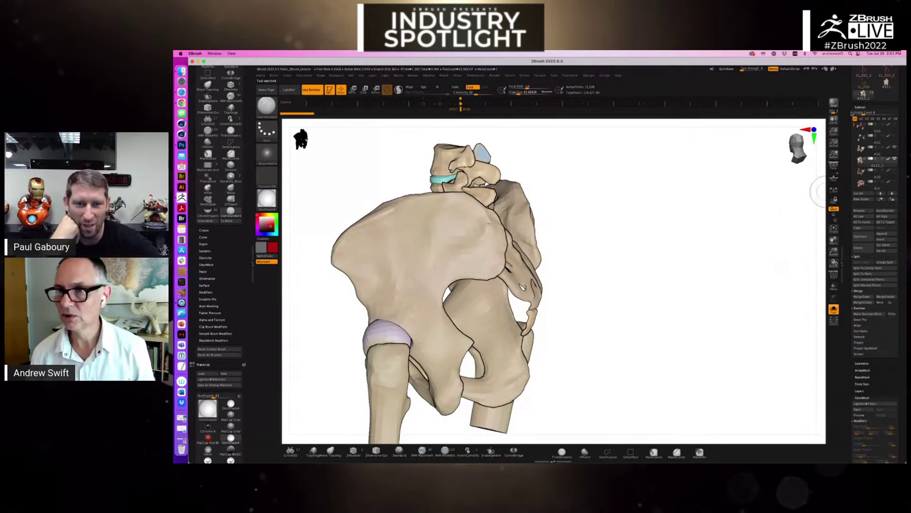
mouse_move(863, 81)
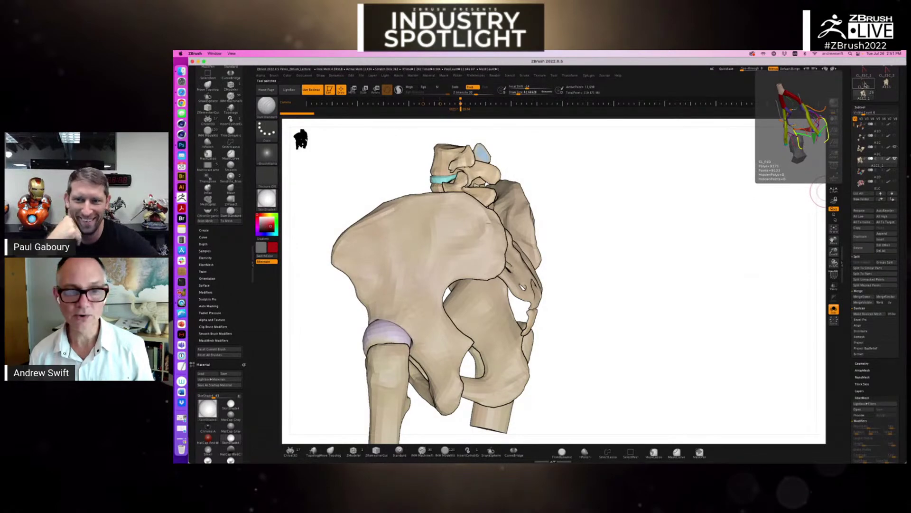
drag(717, 245, 741, 248)
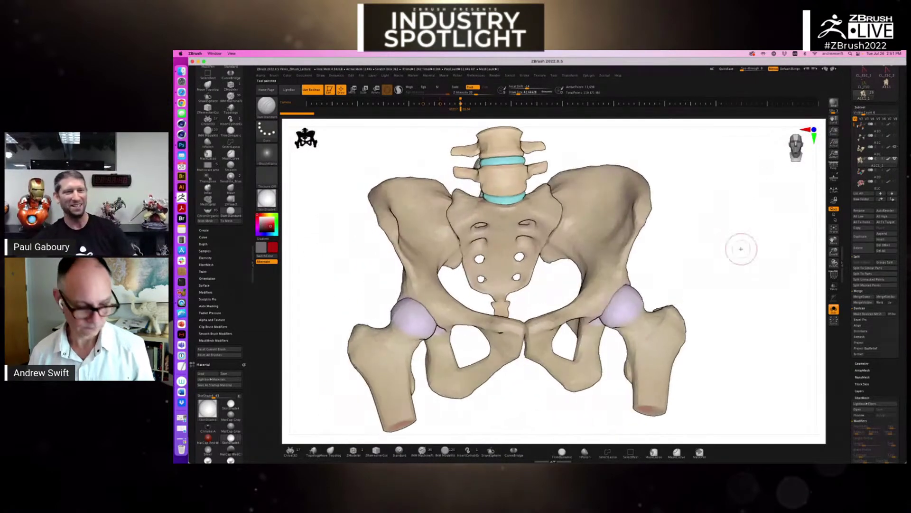
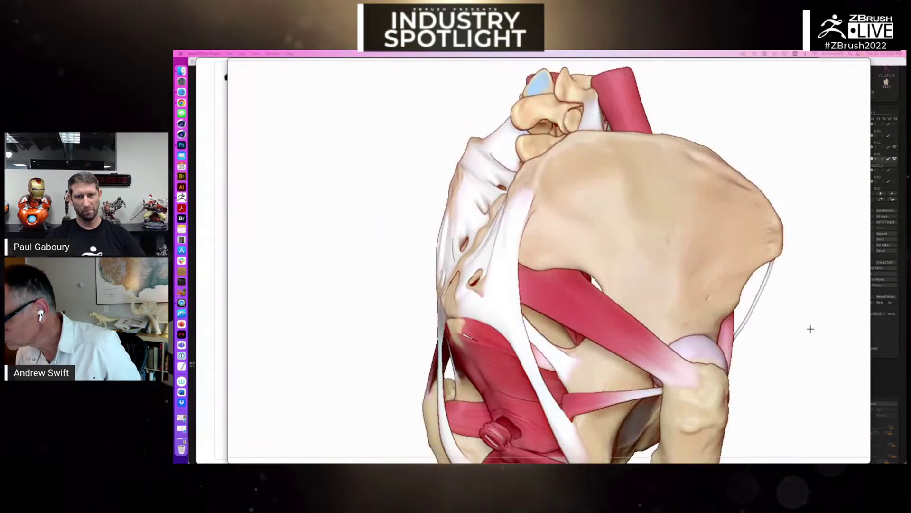
Close the front video and play the Bridge tool muscle modelling video, replaying where strips connect the sacrum to the femurs
key(super+w)
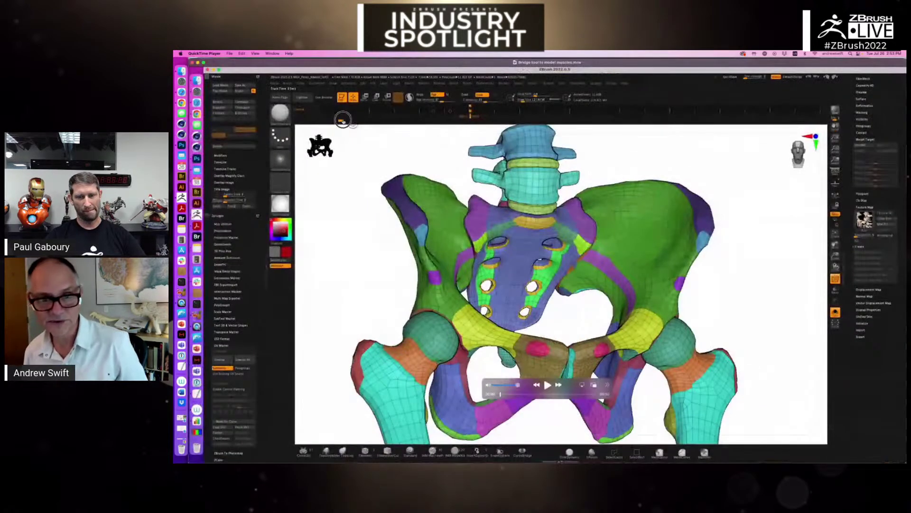
click(547, 384)
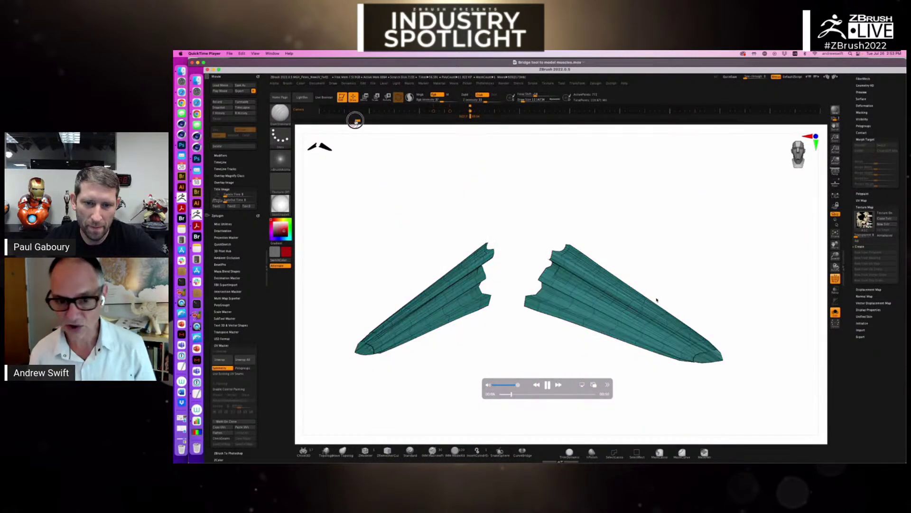
click(548, 384)
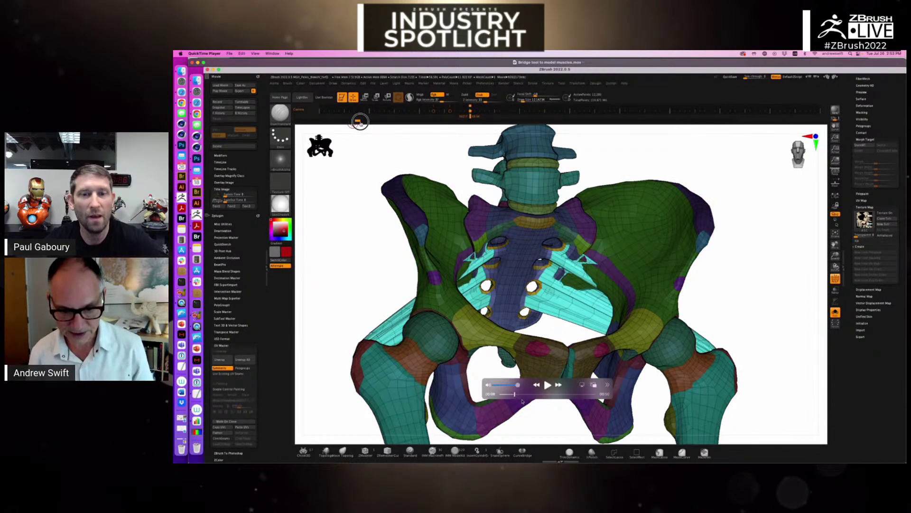
drag(513, 394, 506, 394)
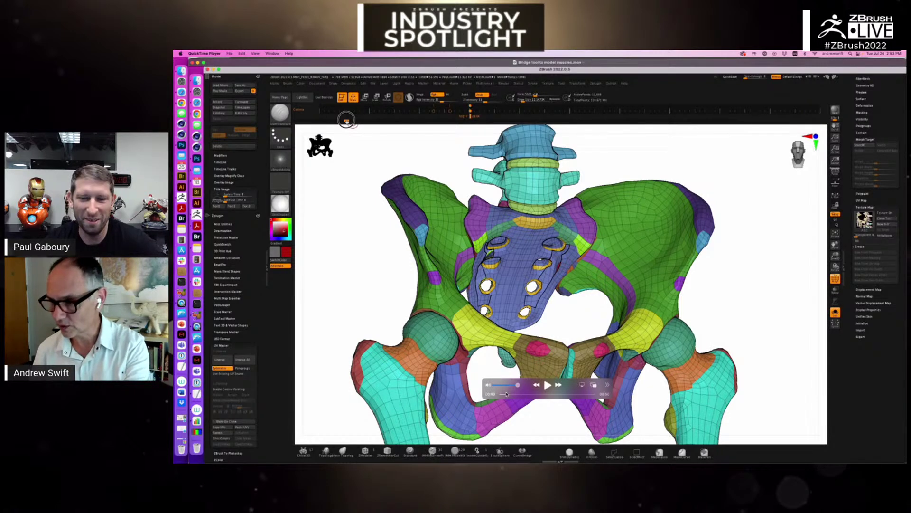
drag(507, 394, 509, 394)
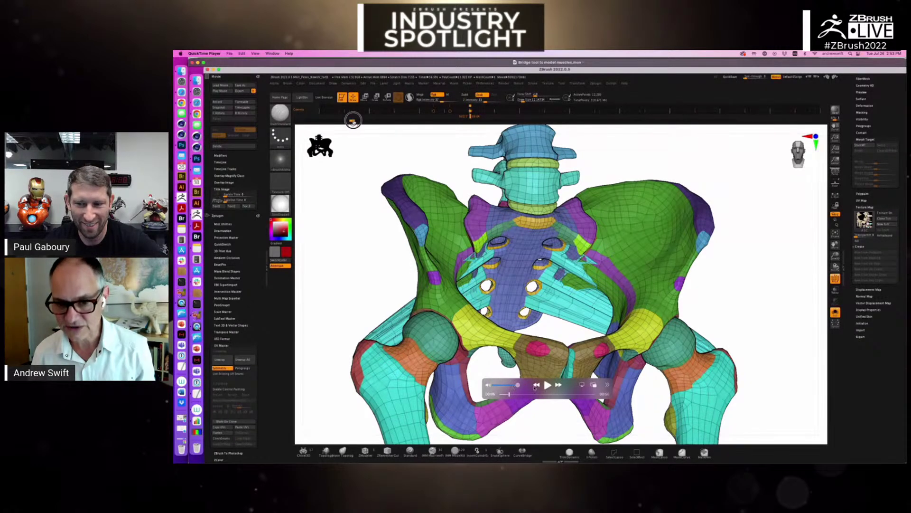
click(548, 385)
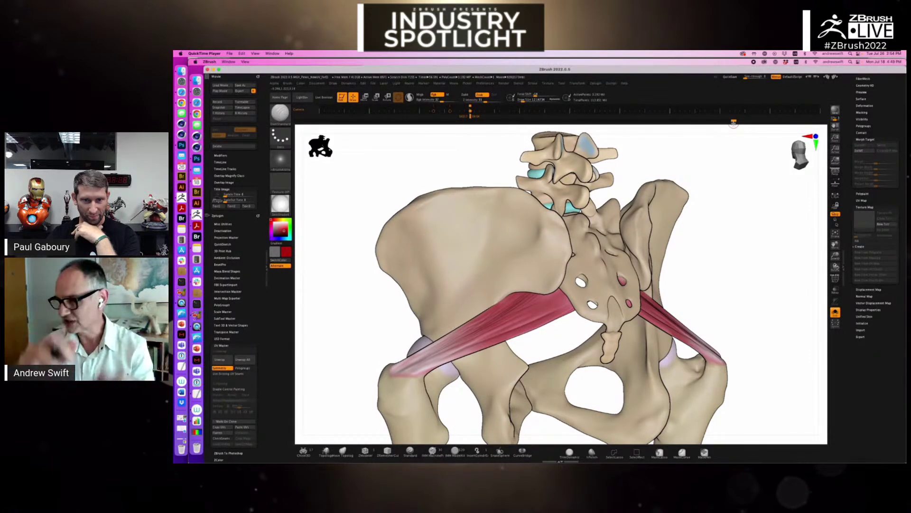
Scrub the video back from its end to review the finished sacrum-to-femur muscles from the front
mouse_move(451, 292)
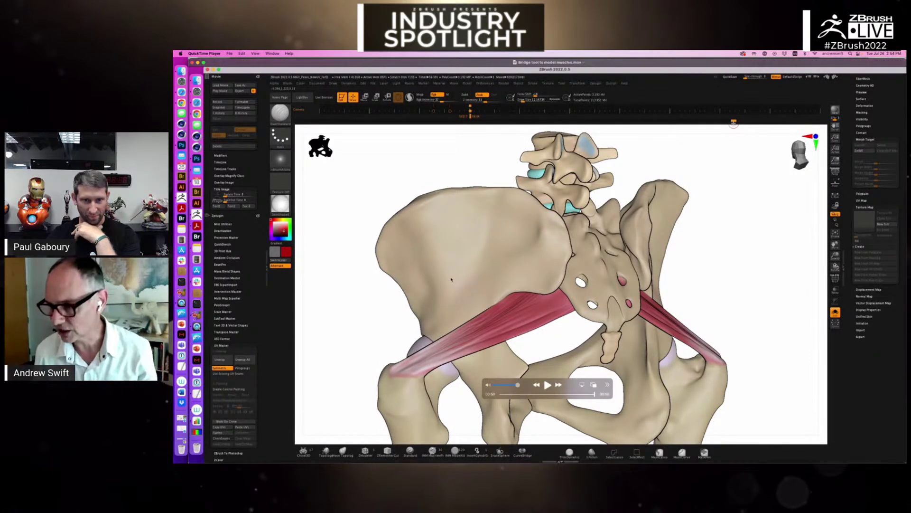
drag(593, 395, 571, 395)
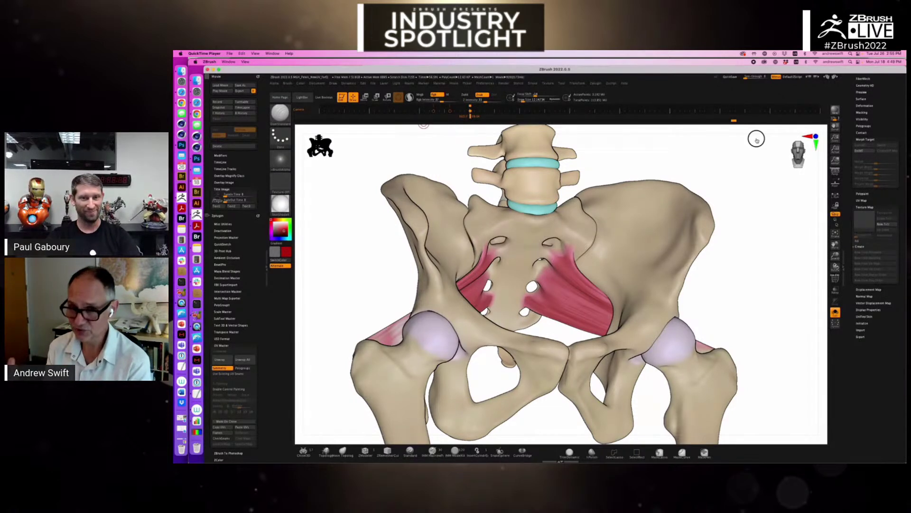
mouse_move(790, 345)
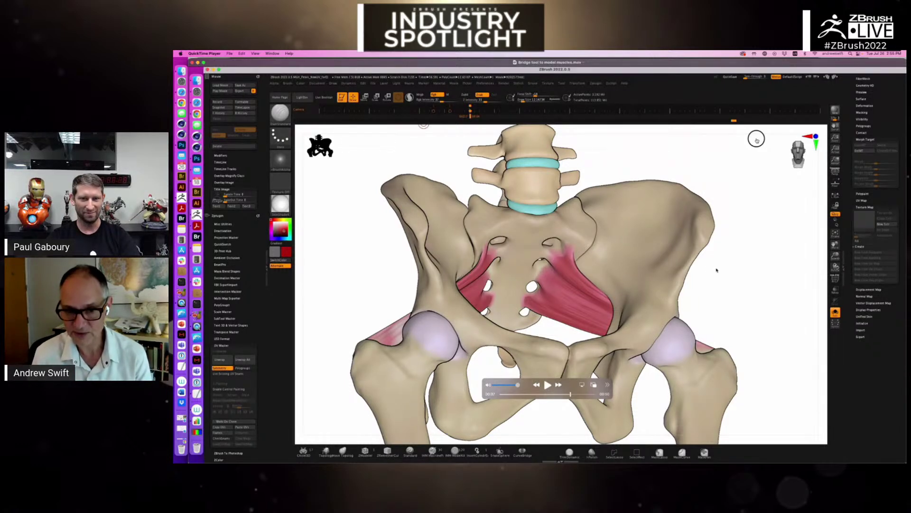
Switch back to ZBrush and select the muscle subtool to examine the muscles inside the pelvis
key(super+Tab)
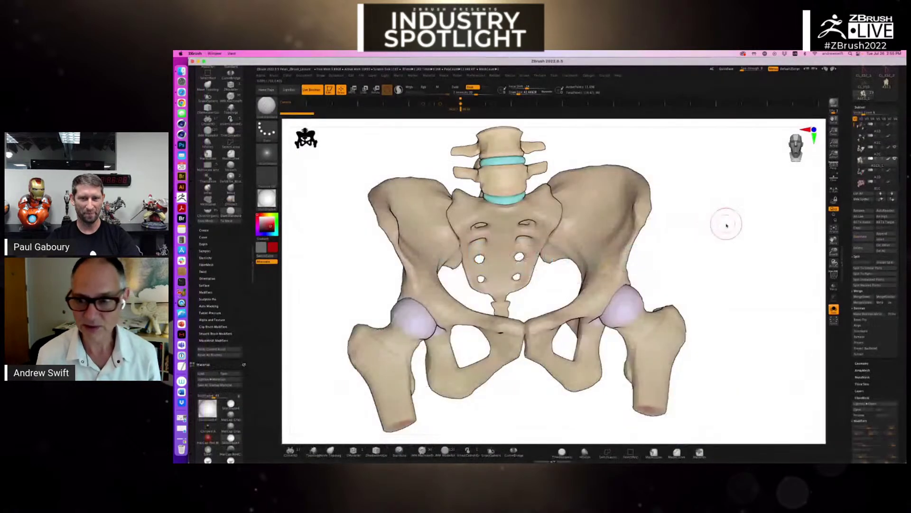
click(863, 183)
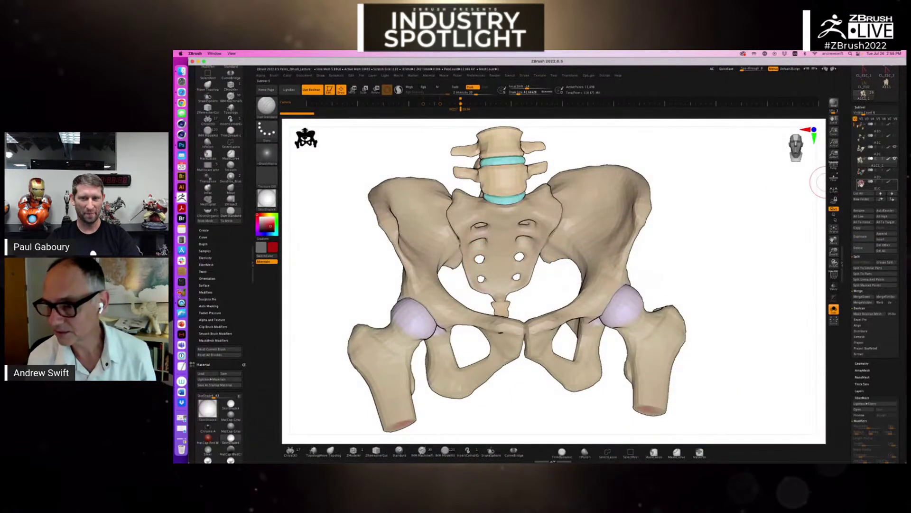
drag(712, 257, 556, 281)
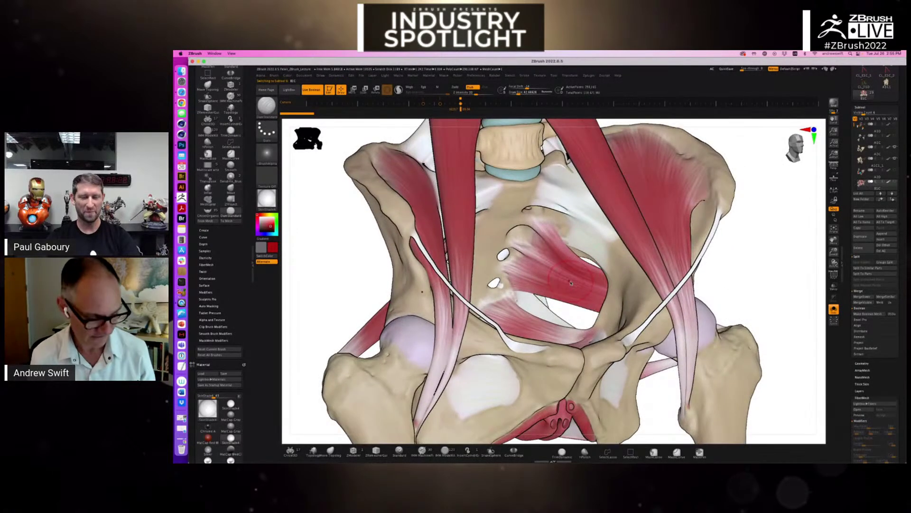
Change the direction of the scene light to give the pelvis and muscles stronger shading
click(383, 76)
drag(399, 101, 404, 99)
mouse_move(798, 259)
mouse_down()
mouse_move(750, 280)
mouse_move(728, 276)
mouse_up()
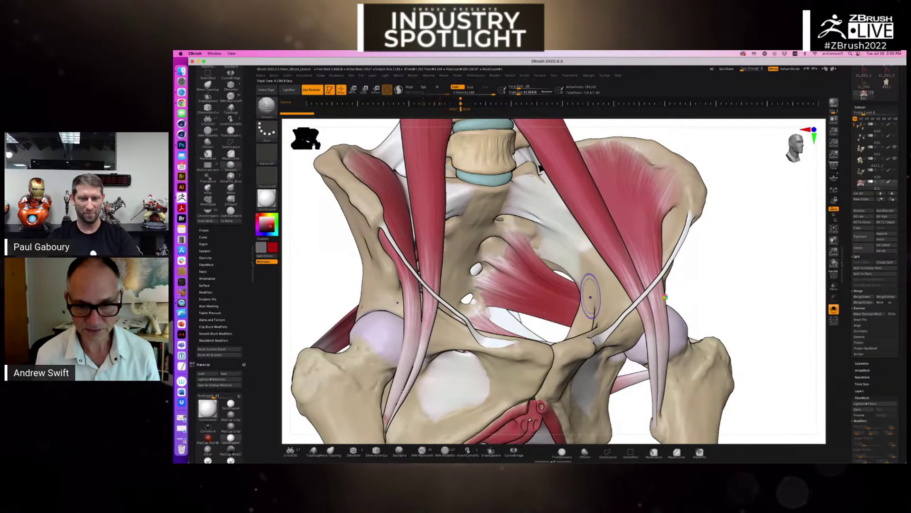
Drop the muscle subtool by two subdivision levels and bring it back up by one
key(shift+d)
key(shift+d)
drag(738, 295, 680, 297)
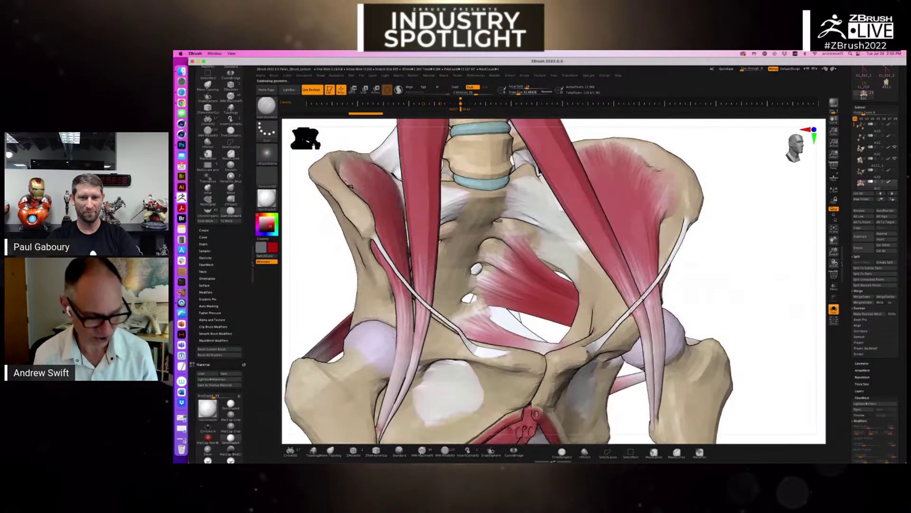
key(d)
Place the move gizmo on the muscle running from sacrum to femur, mask that muscle, and raise the subdivision level
key(w)
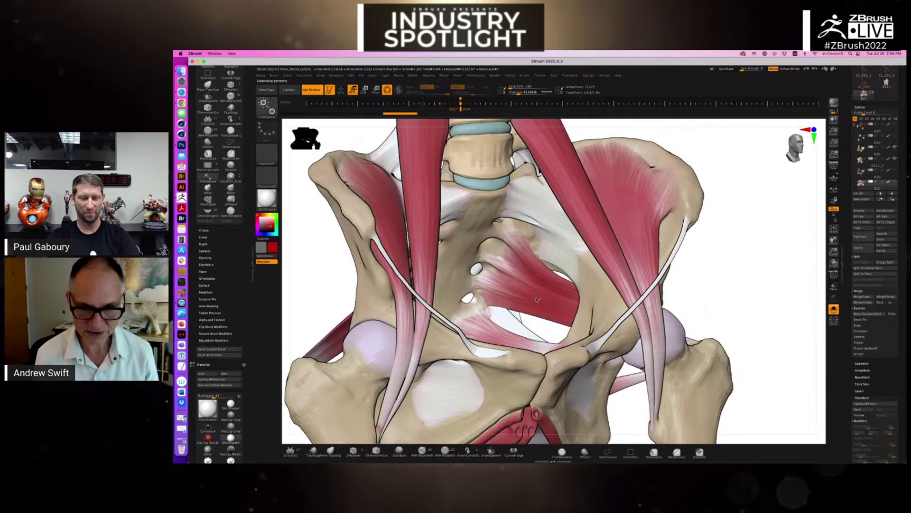
click(536, 300)
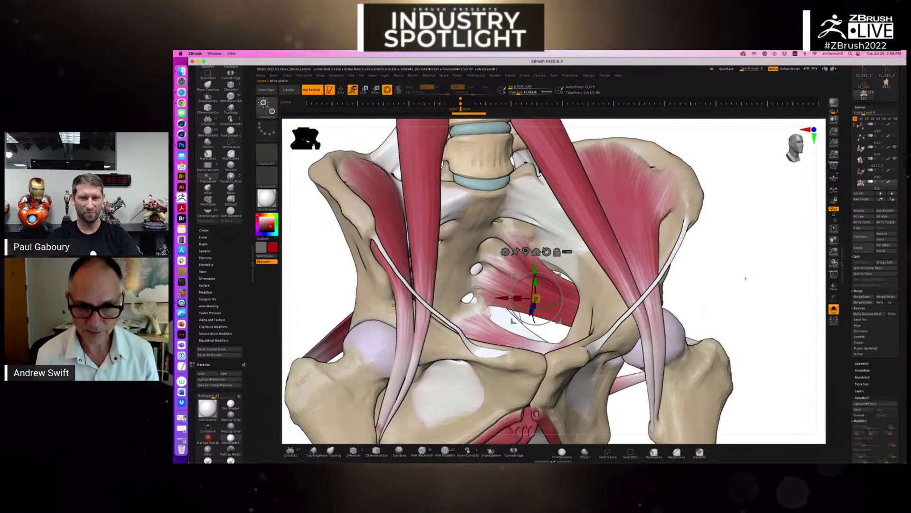
ctrl+click(729, 289)
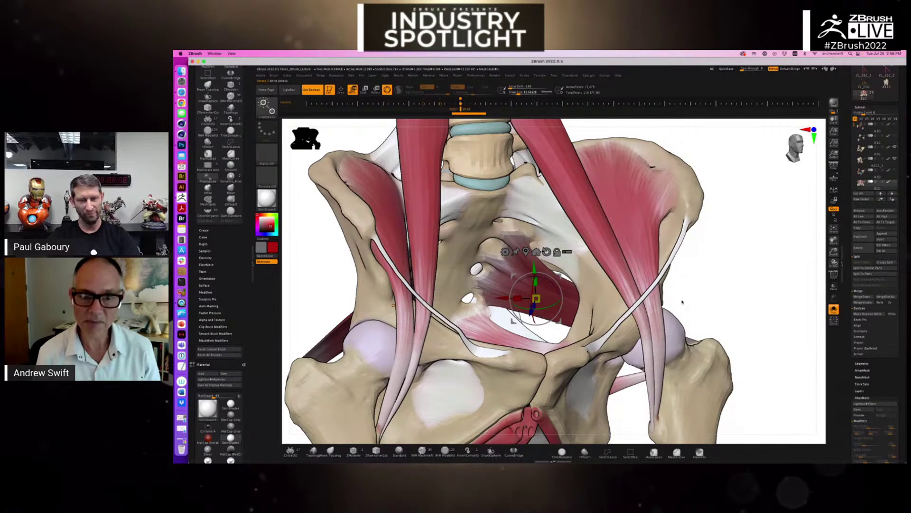
key(d)
key(d)
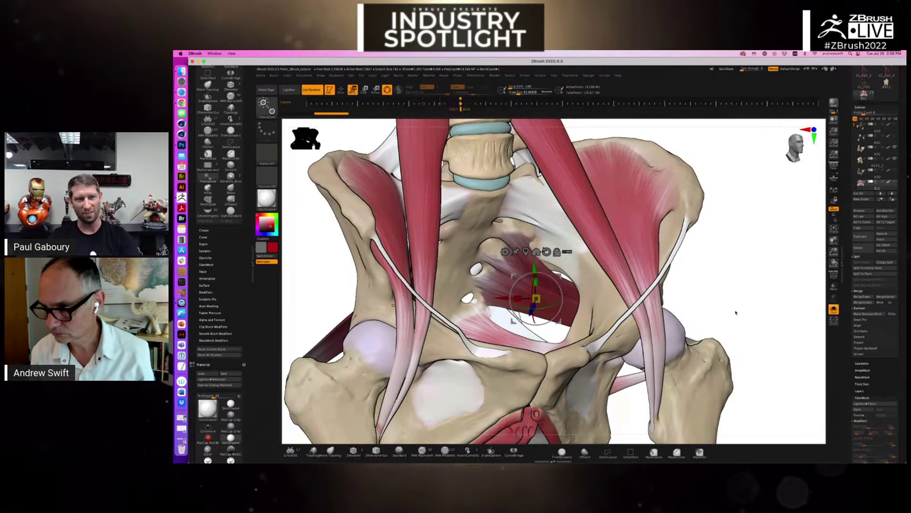
Invert the mask on the muscle subtool to free the sacrum-to-femur muscle
mouse_move(751, 306)
mouse_down()
mouse_move(716, 318)
mouse_move(727, 332)
mouse_move(769, 280)
mouse_up()
key(ctrl)
ctrl+click(771, 284)
alt+drag(777, 285, 733, 285)
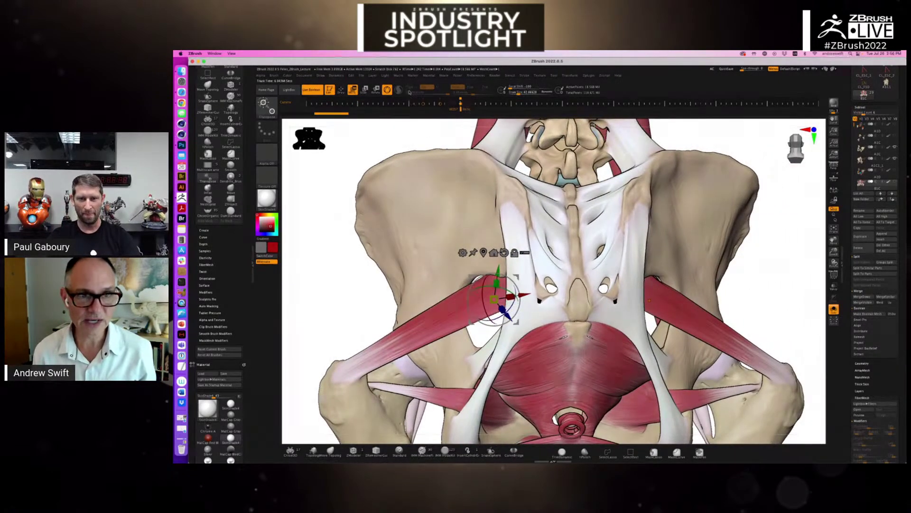
Adjust the Depth value in the material's Mixer settings to strengthen the dark outlines on the bones and muscles
click(428, 75)
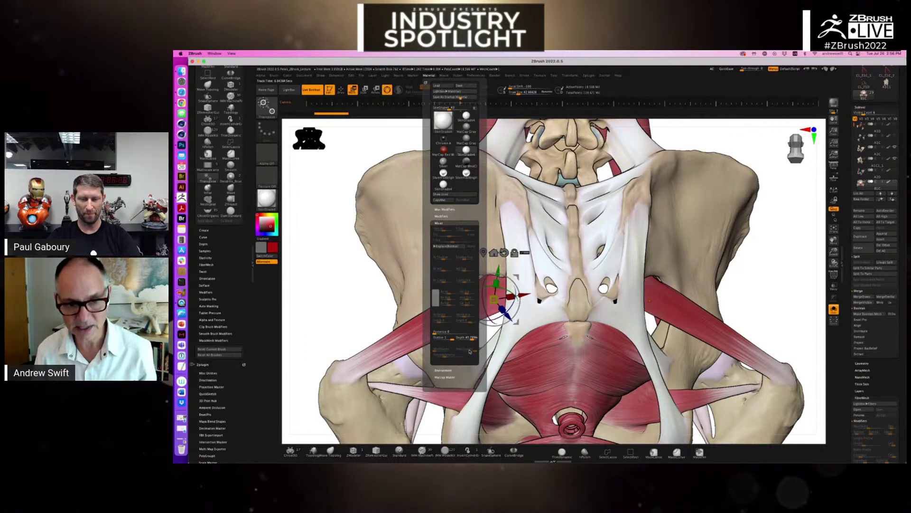
drag(463, 338, 466, 339)
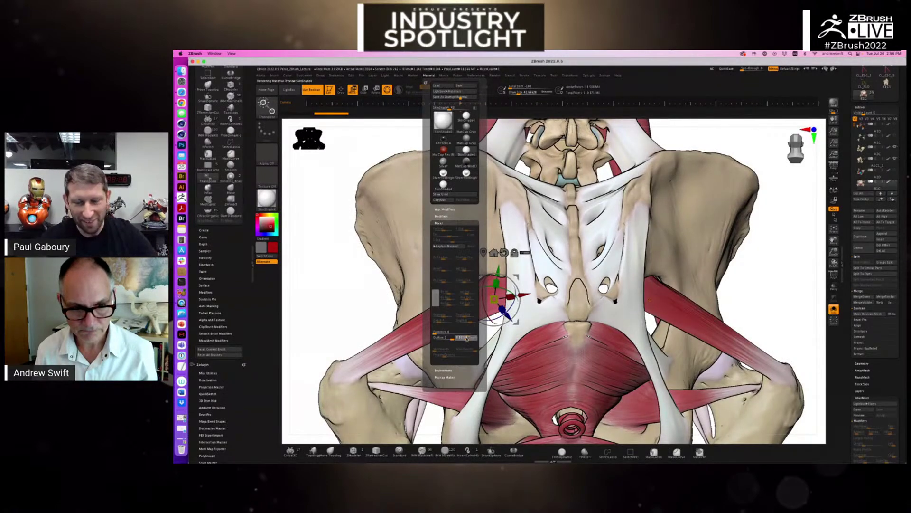
drag(796, 281, 727, 311)
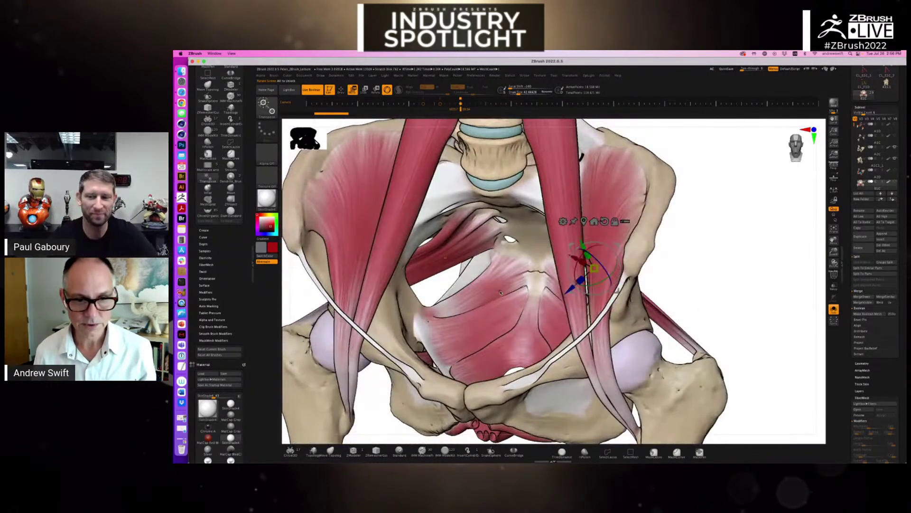
Examine the pelvic floor muscles and ligaments from the front, from above and from the rear
drag(614, 221, 599, 225)
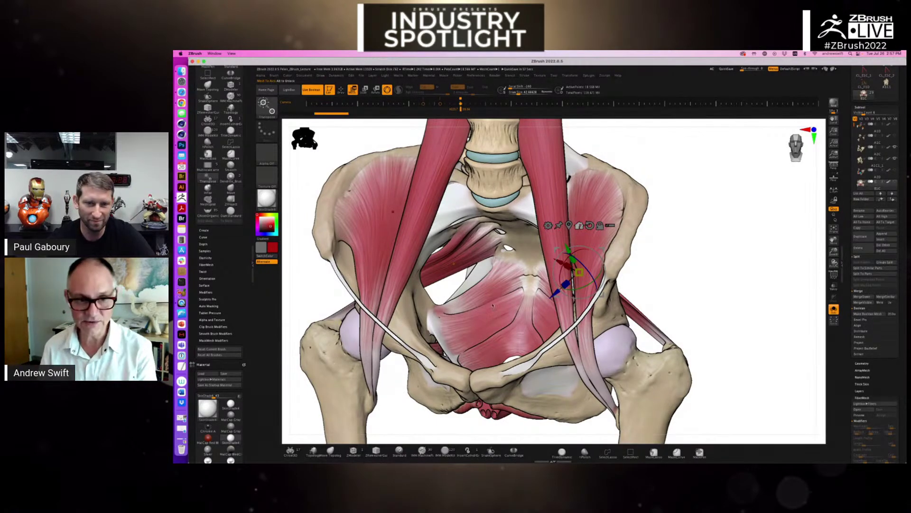
drag(665, 233, 637, 196)
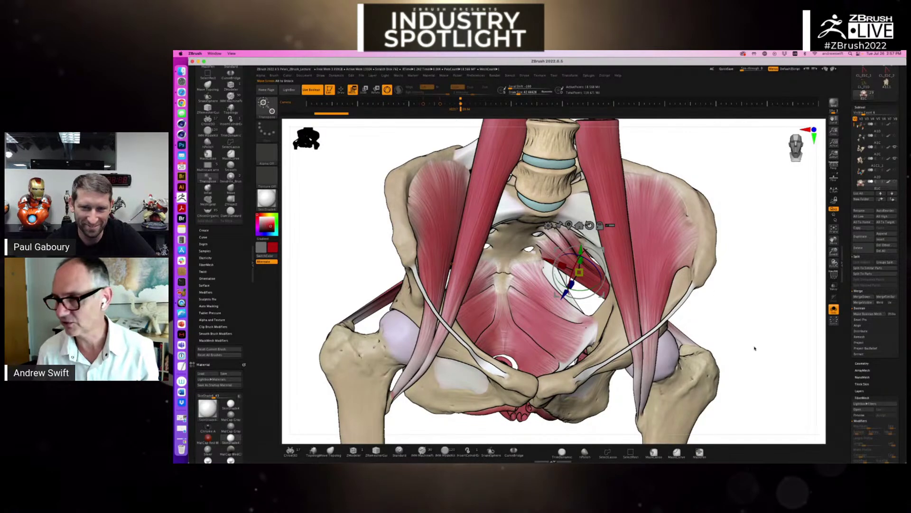
drag(767, 340, 674, 223)
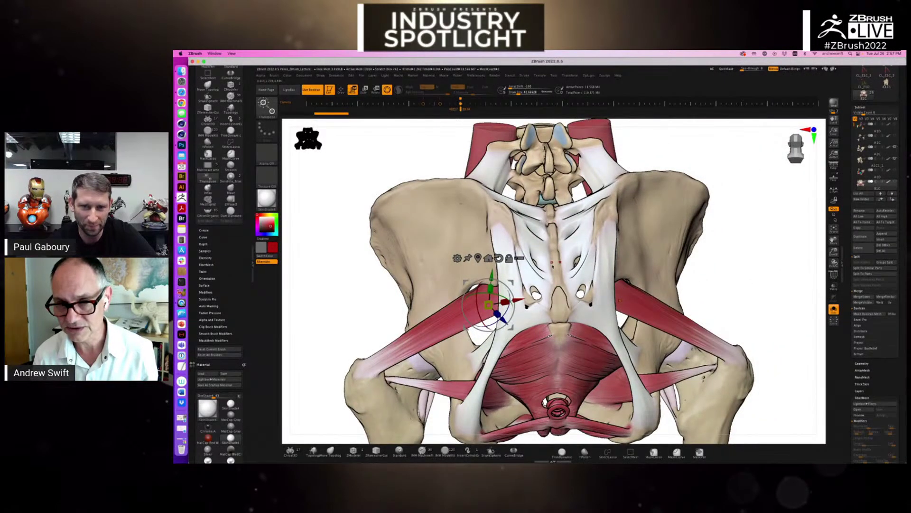
drag(750, 247, 775, 270)
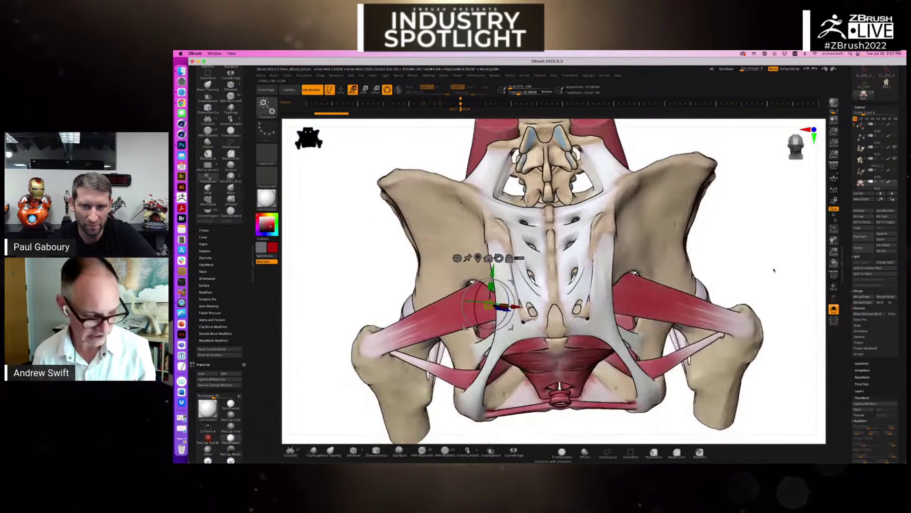
Inspect the pelvis model's topology with its polygon wireframe shown at a higher subdivision level, and hide the wireframe again
click(834, 274)
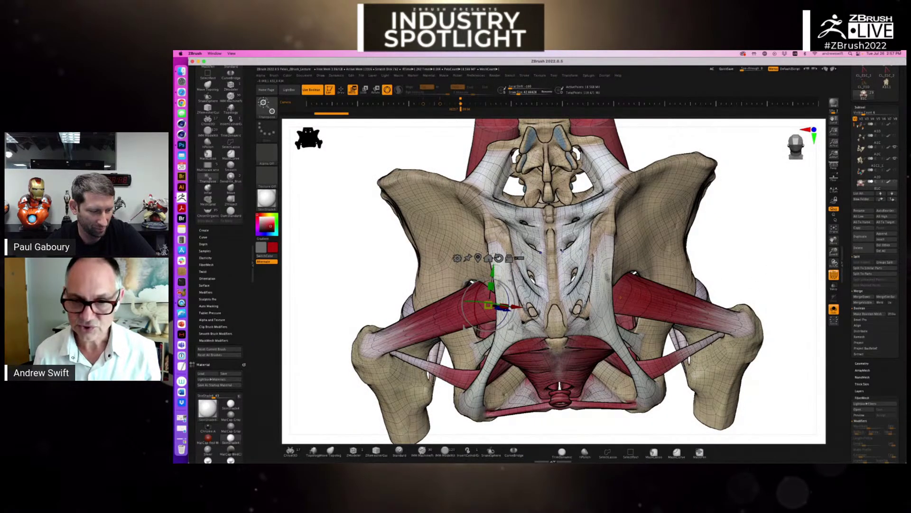
drag(564, 260, 620, 297)
drag(753, 228, 709, 267)
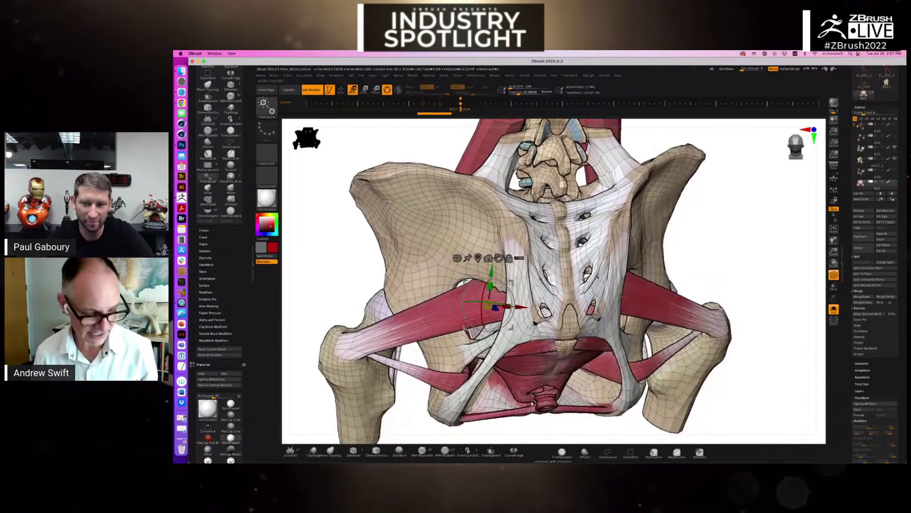
key(d)
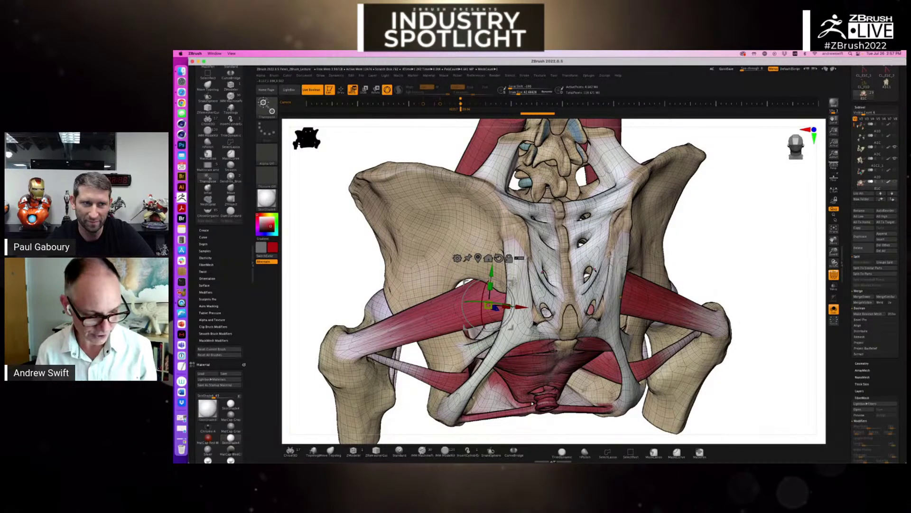
key(shift+f)
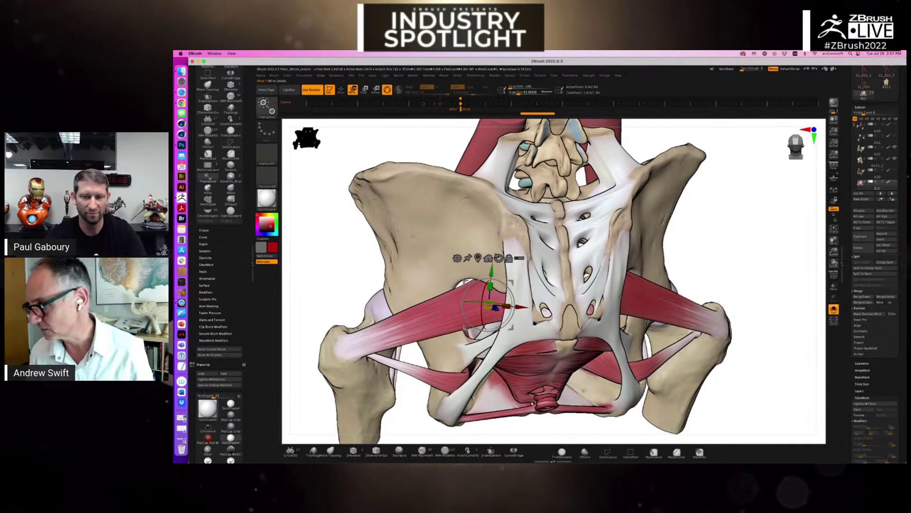
drag(771, 277, 728, 256)
Open Bronchial_model.ZPR from the Example 7 Bronchial Tree folder without saving the current project
key(super+o)
click(558, 203)
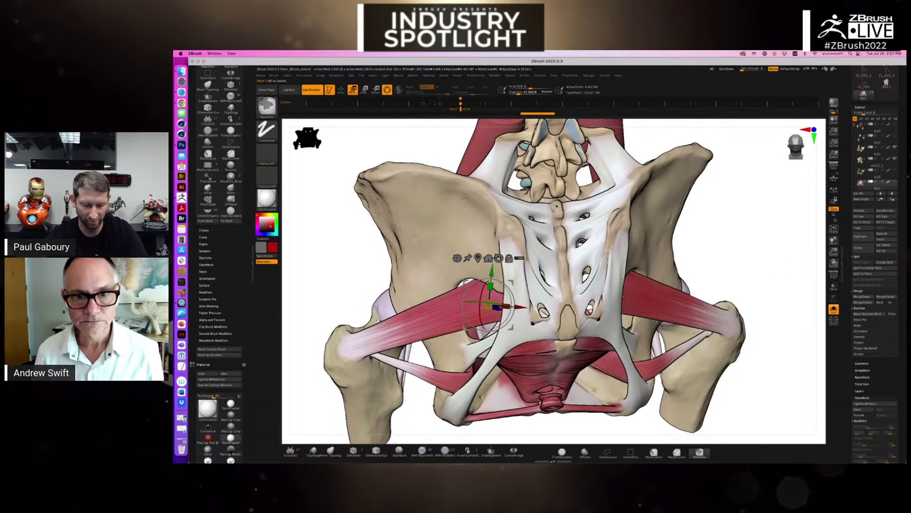
click(472, 153)
click(473, 141)
click(474, 153)
click(495, 165)
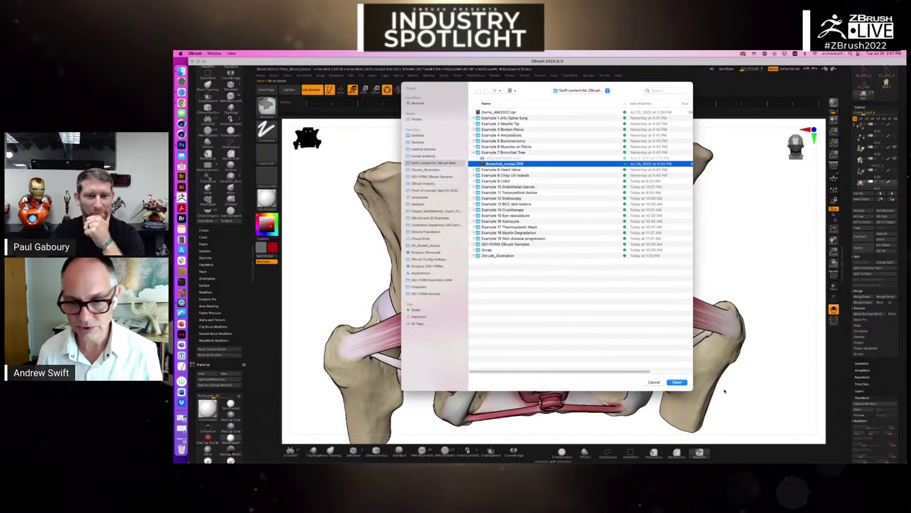
key(Return)
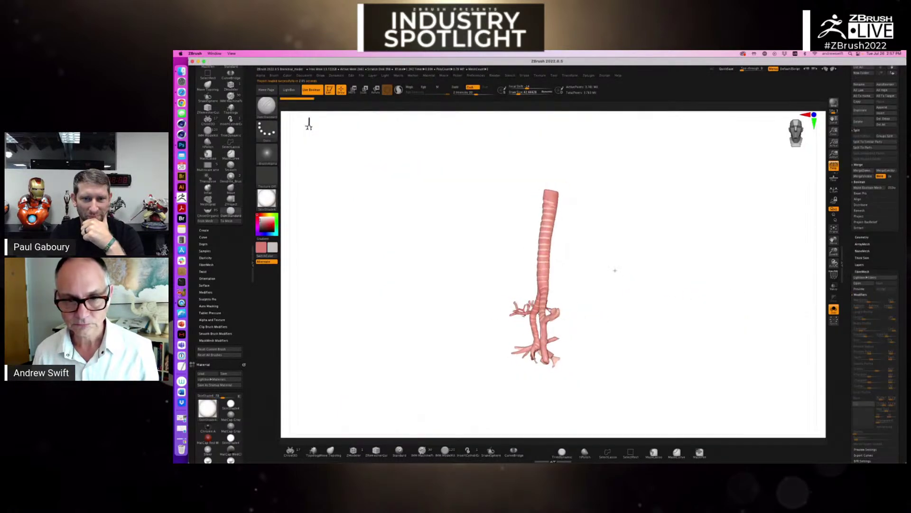
Examine the bronchial tree from the trachea down to its finest branches, from the front and the opposite side
mouse_move(642, 280)
mouse_down()
mouse_move(618, 292)
mouse_move(601, 369)
mouse_move(621, 291)
mouse_move(587, 201)
mouse_move(586, 249)
mouse_move(577, 244)
mouse_move(575, 260)
mouse_move(606, 347)
mouse_move(557, 296)
mouse_up()
drag(741, 360, 737, 344)
key(f)
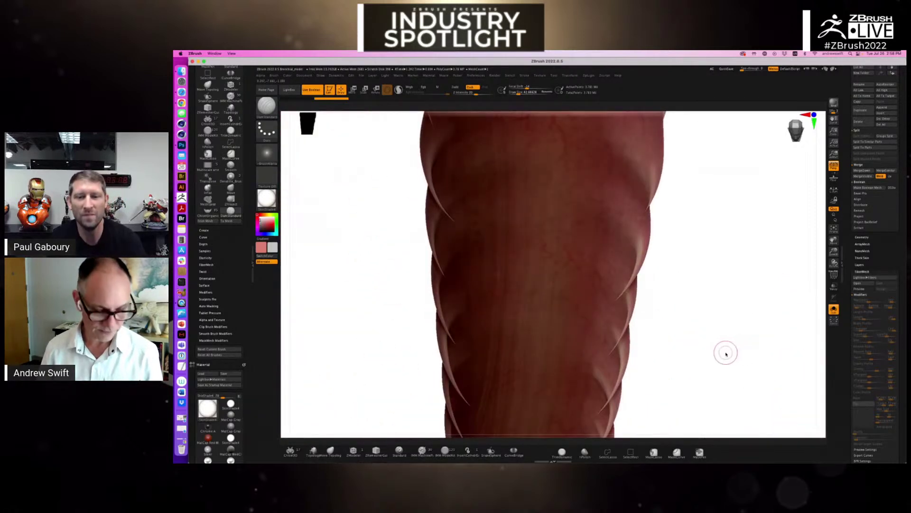
key(f)
drag(631, 335, 551, 368)
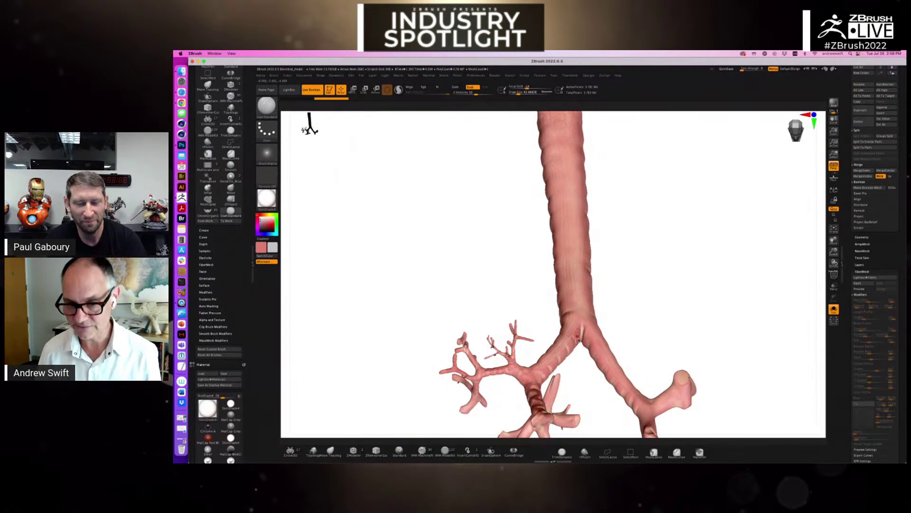
drag(647, 354, 598, 318)
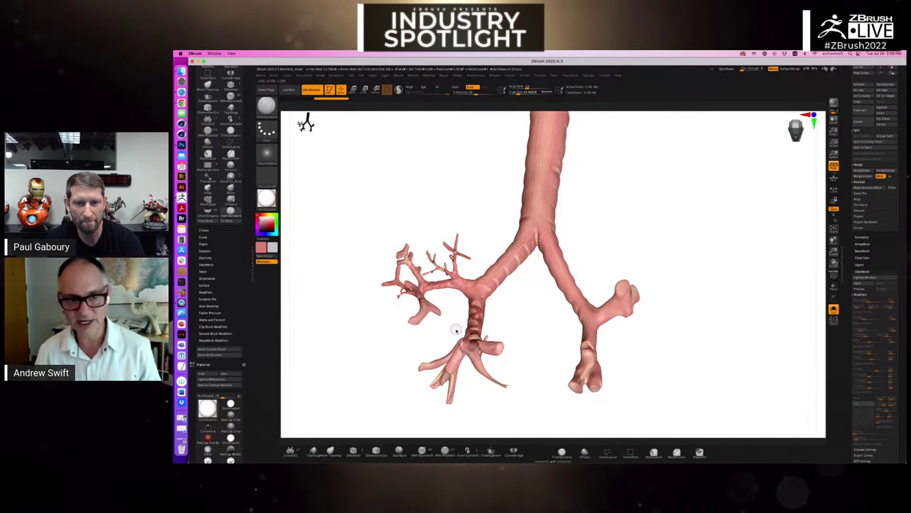
mouse_move(423, 219)
mouse_down()
mouse_move(539, 275)
mouse_move(498, 283)
mouse_move(496, 303)
mouse_move(507, 309)
mouse_move(522, 237)
mouse_up()
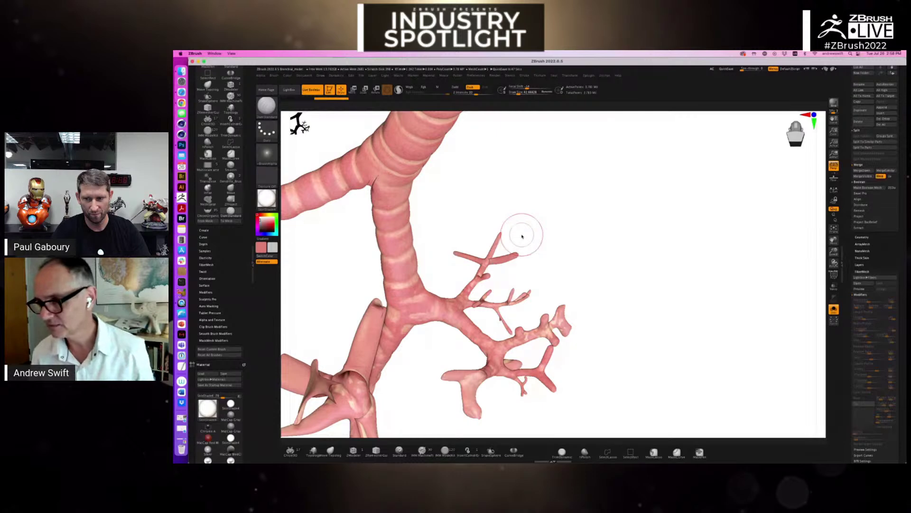
drag(601, 321, 576, 261)
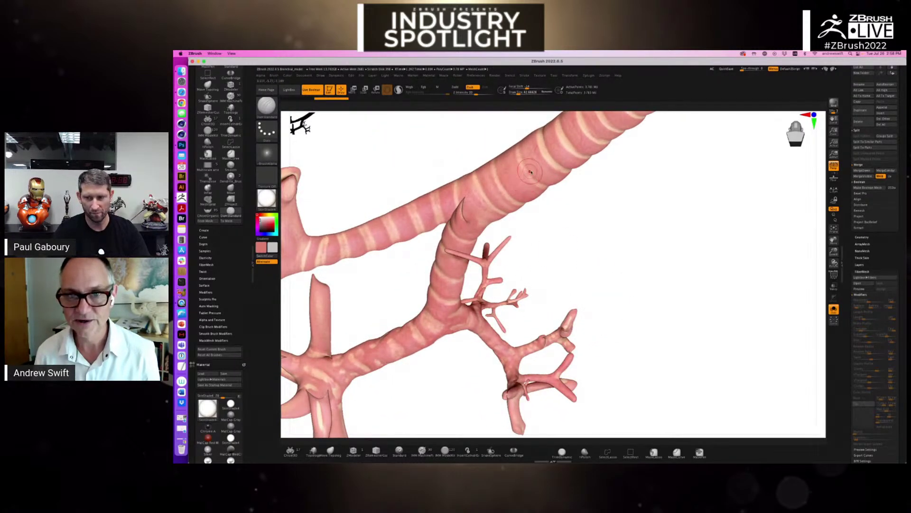
Compare the cartilage rings on the trachea and main bronchi while stepping forward twice through the undo history
drag(526, 175, 524, 254)
drag(546, 216, 570, 221)
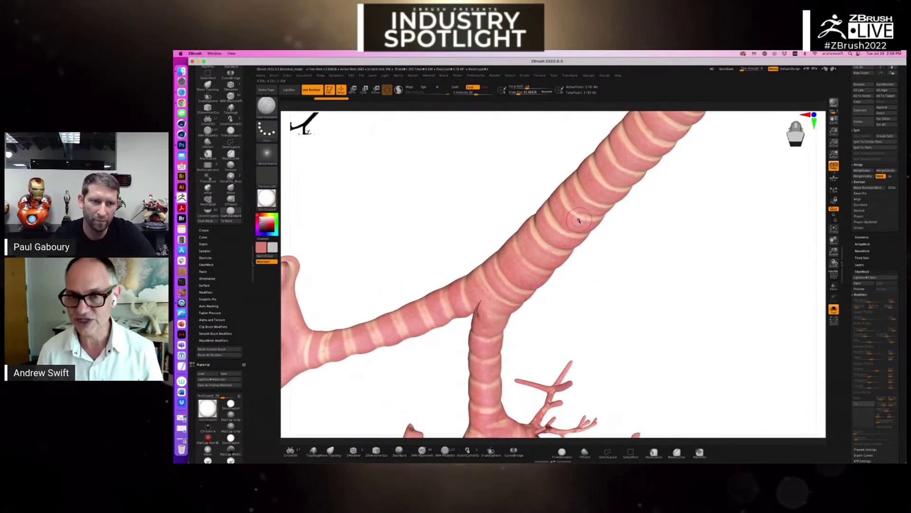
key(ctrl+shift+z)
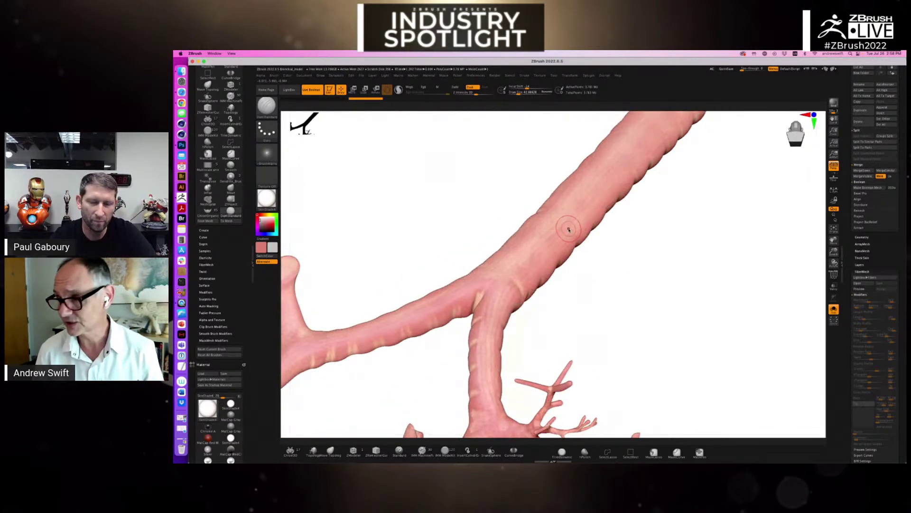
key(ctrl+shift+z)
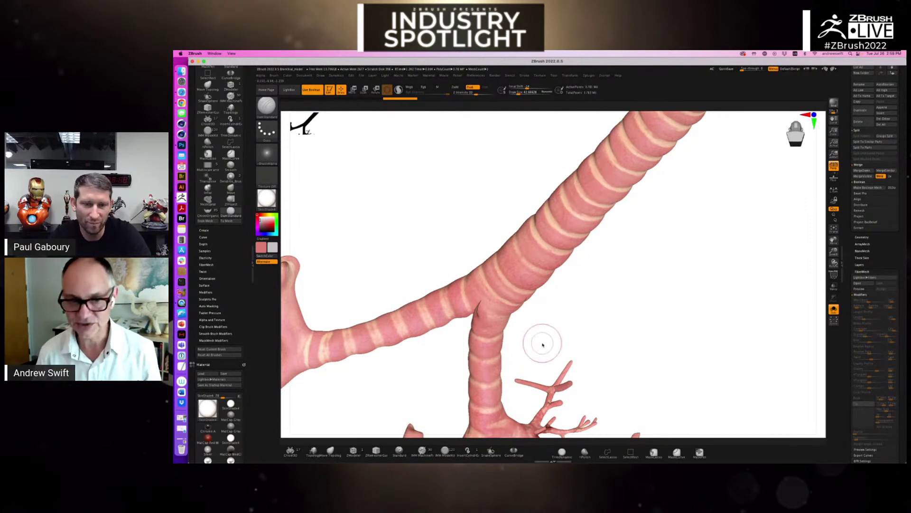
mouse_move(531, 269)
right_down()
mouse_move(546, 264)
mouse_move(565, 212)
right_up()
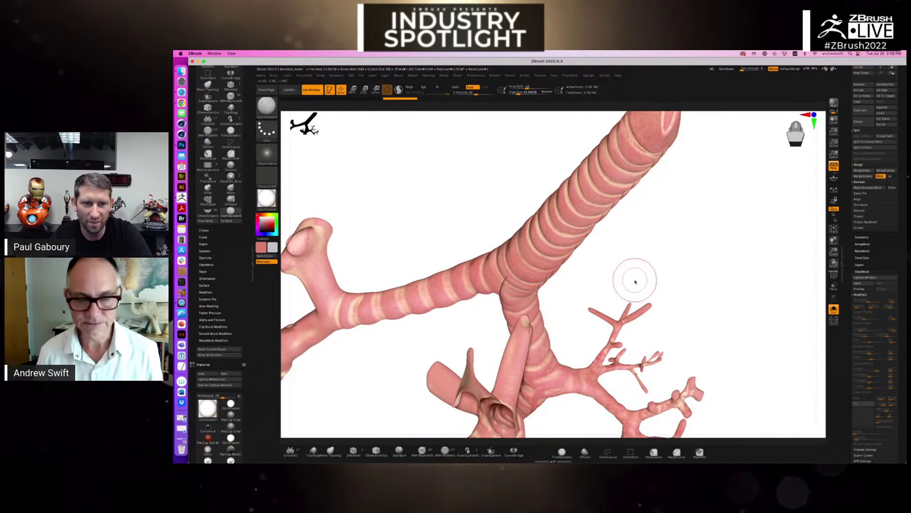
Open Pelvis_Broken.ZPR from the Example 3 Broken Pelvis folder without saving the bronchial model
key(super+o)
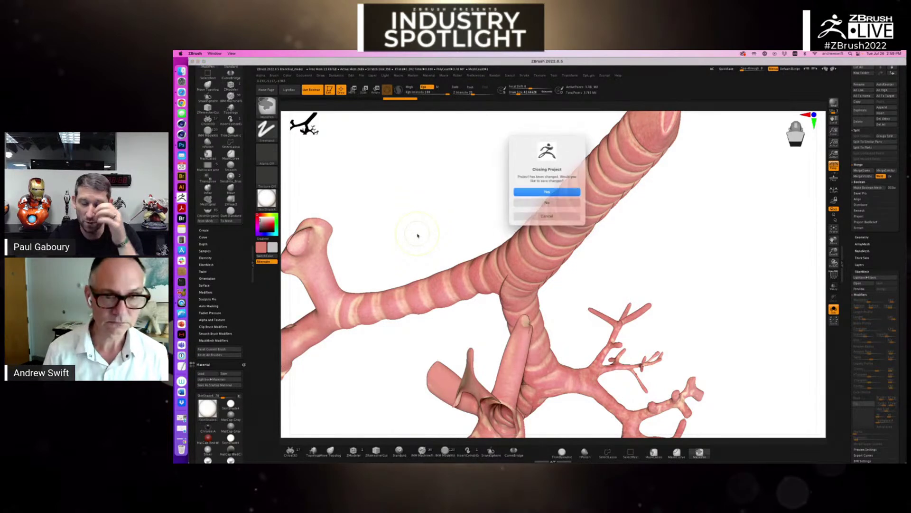
click(547, 202)
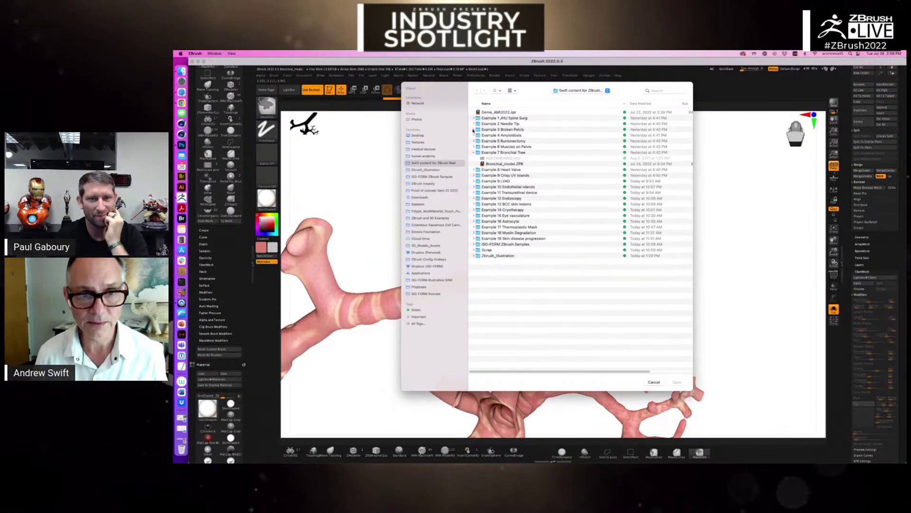
click(473, 130)
click(491, 141)
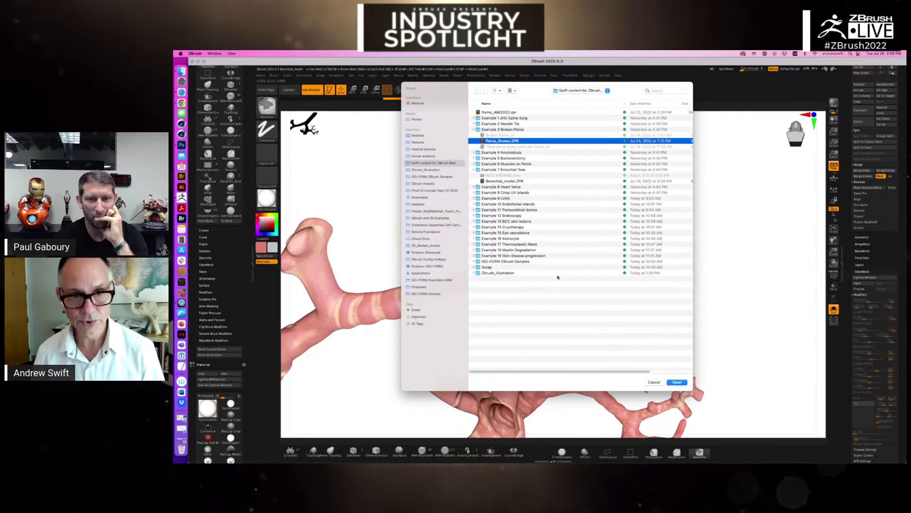
key(Return)
Select the second subtool of the broken pelvis project and turn on Dynamic subdivision for it
drag(670, 251, 673, 297)
alt+drag(506, 170, 566, 313)
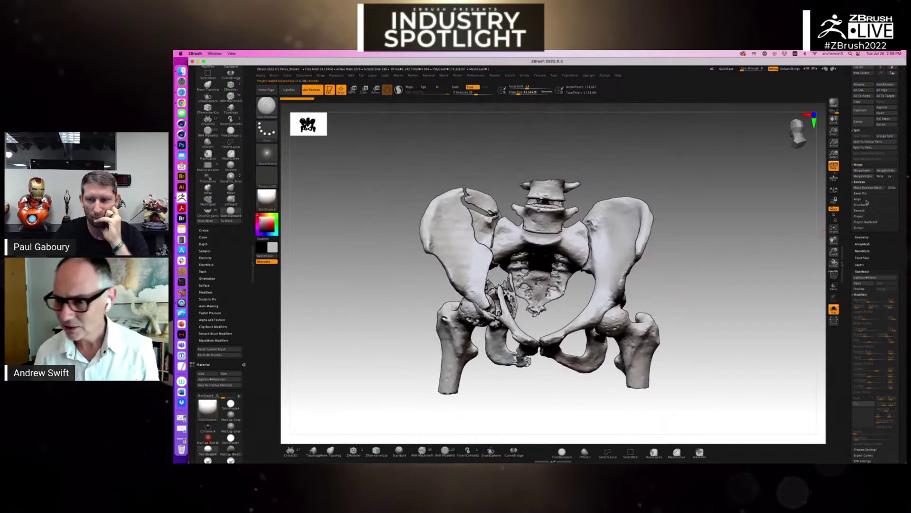
shift+click(866, 237)
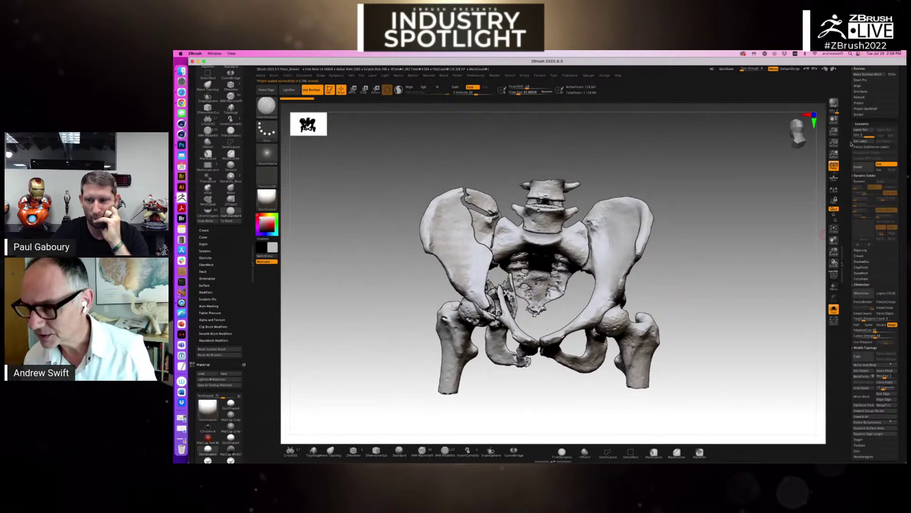
scroll(855, 210, up, 5)
click(876, 150)
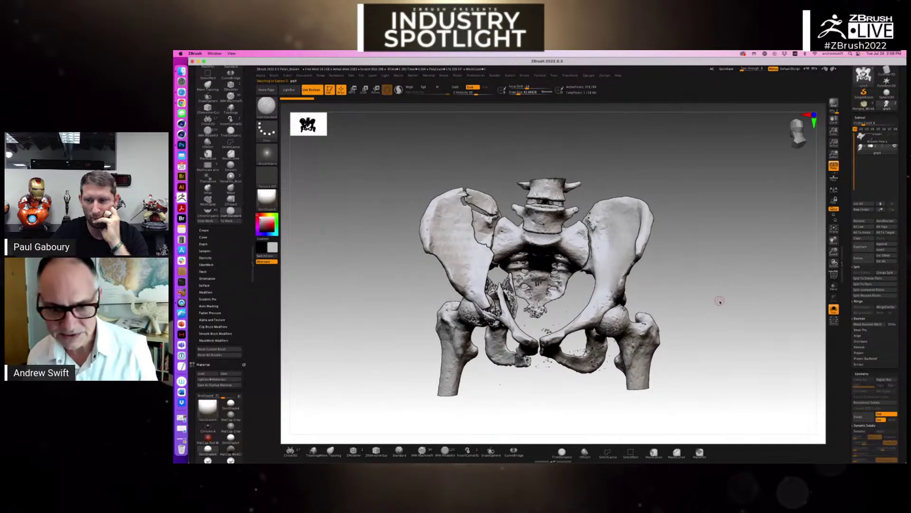
alt+drag(536, 159, 536, 295)
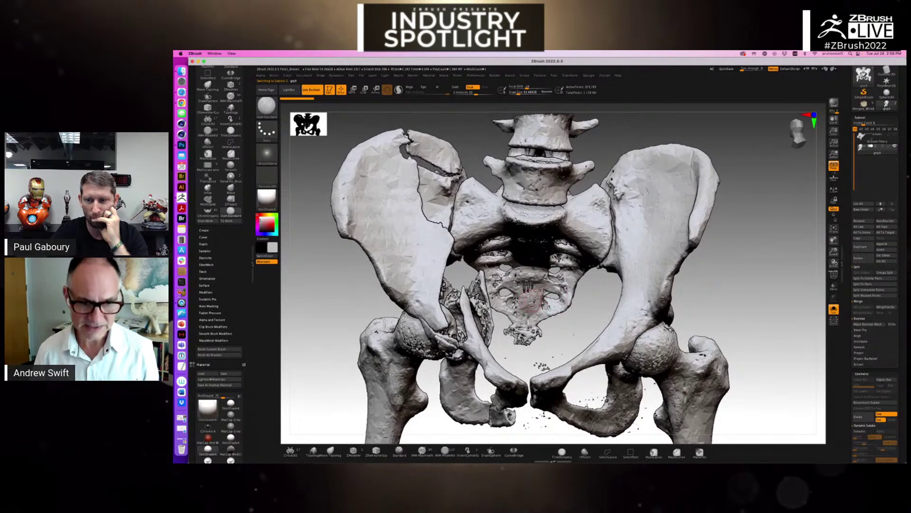
click(859, 430)
drag(714, 252, 717, 269)
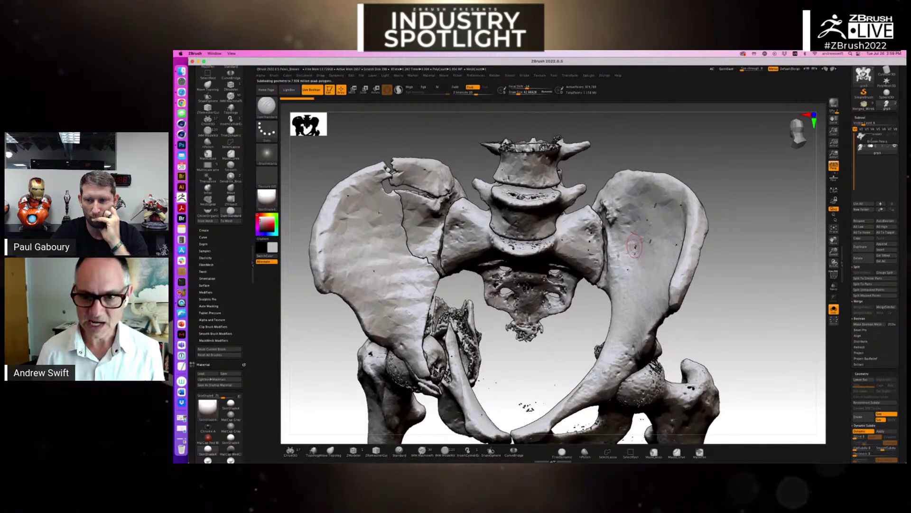
Change the light direction on the fractured pelvis and examine the surface relief of its bones
click(384, 77)
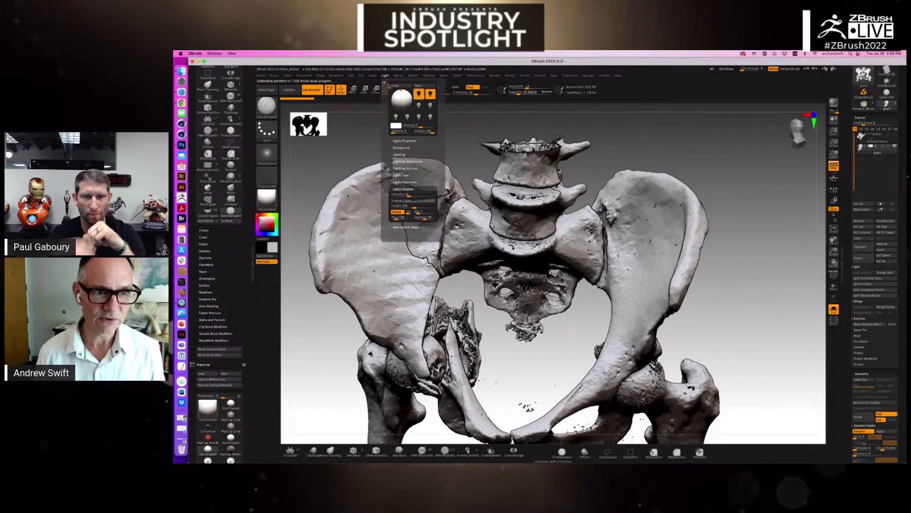
drag(400, 96, 402, 97)
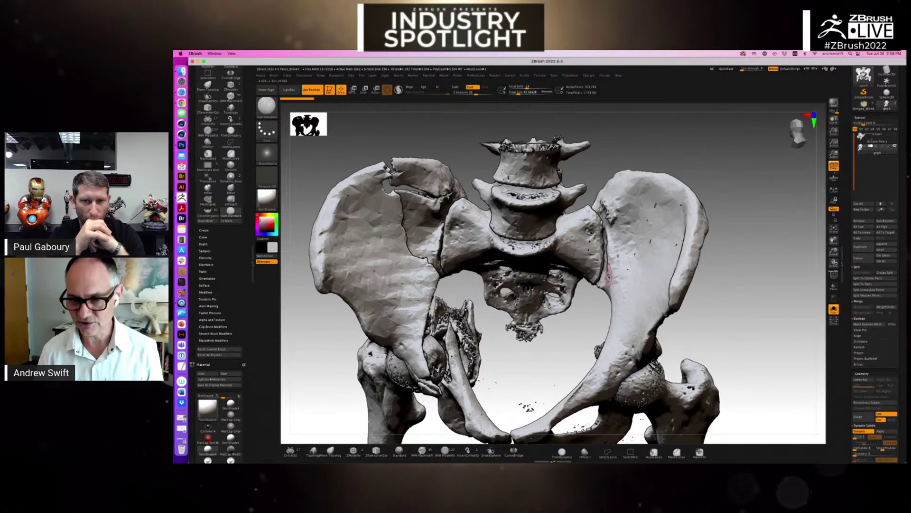
mouse_move(732, 310)
alt+mouse_down()
mouse_move(736, 320)
mouse_move(736, 306)
alt+mouse_up()
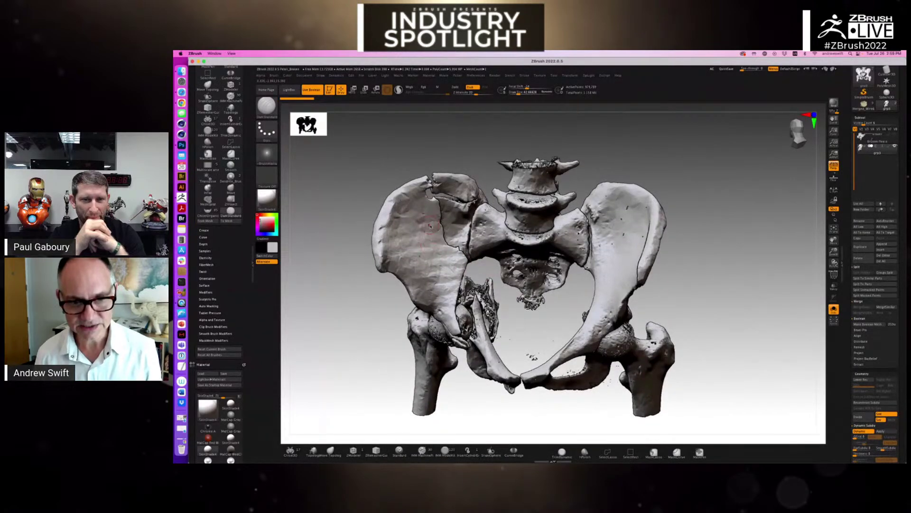
mouse_move(735, 308)
mouse_down()
mouse_move(726, 281)
mouse_move(626, 272)
mouse_move(795, 282)
mouse_move(651, 279)
mouse_up()
alt+right_drag(534, 246, 556, 231)
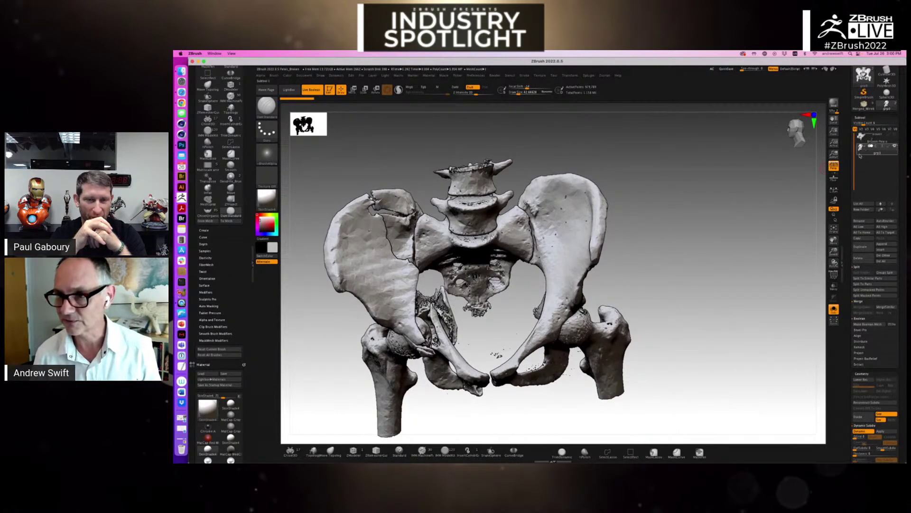
right_drag(810, 305, 744, 299)
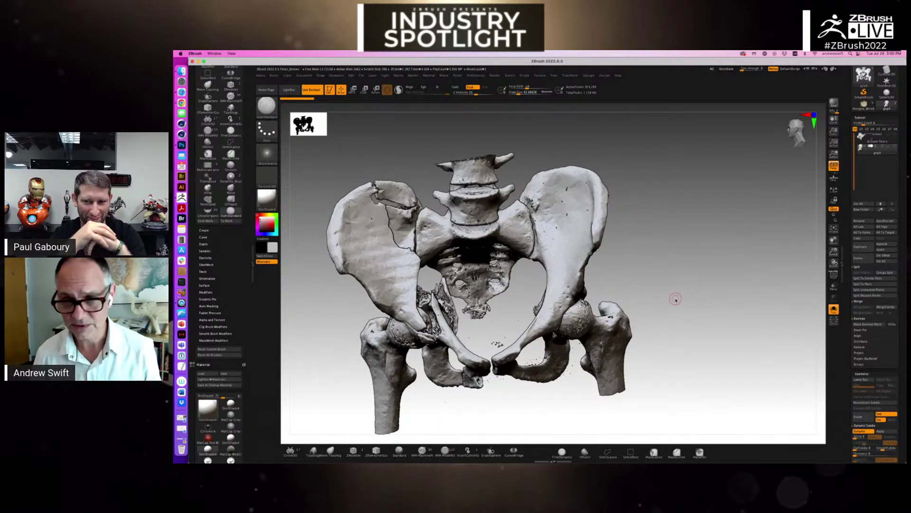
Turn off Dynamic subdivision on the second subtool and show its polygon wireframe
mouse_move(860, 148)
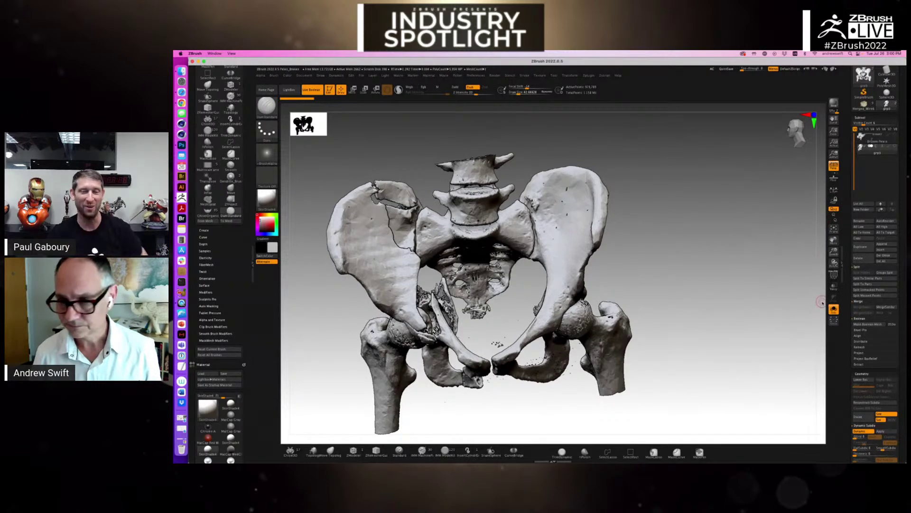
right_drag(824, 304, 502, 281)
key(shift+d)
key(shift+f)
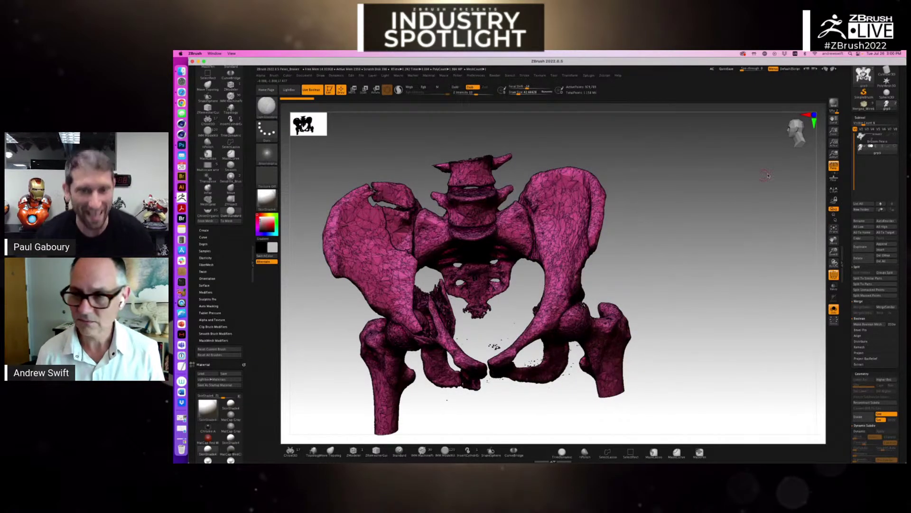
Select the Broken Pelvis subtool, examine its wireframe topology from the front and side, and hide the wireframe
click(861, 138)
right_drag(740, 209, 646, 281)
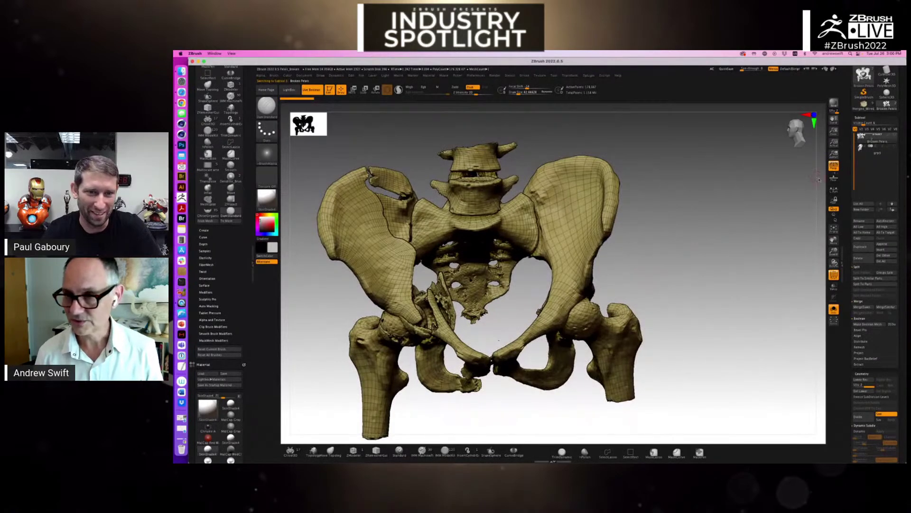
mouse_move(575, 221)
right_down()
mouse_move(688, 261)
mouse_move(510, 238)
mouse_move(584, 254)
mouse_move(544, 235)
mouse_move(586, 254)
right_up()
right_drag(284, 274, 294, 216)
right_drag(691, 237, 599, 240)
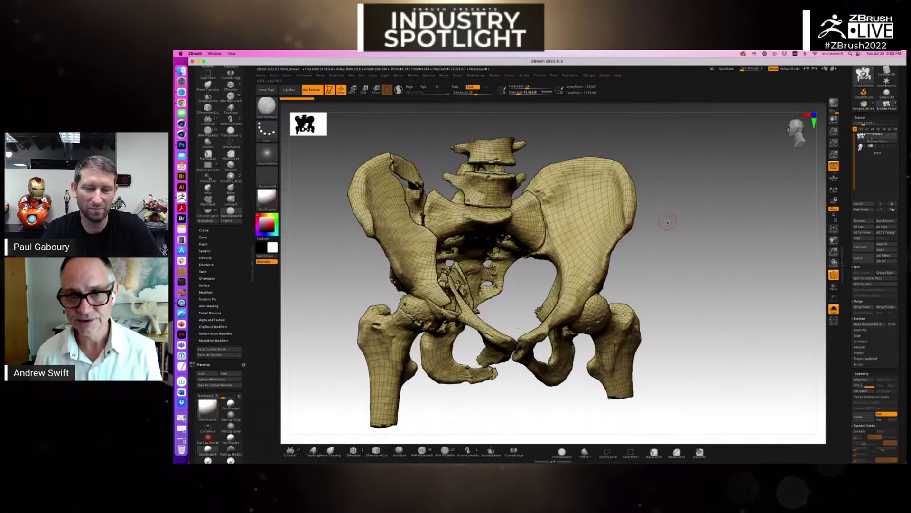
mouse_move(602, 282)
right_down()
mouse_move(633, 242)
mouse_move(576, 250)
mouse_move(585, 256)
right_up()
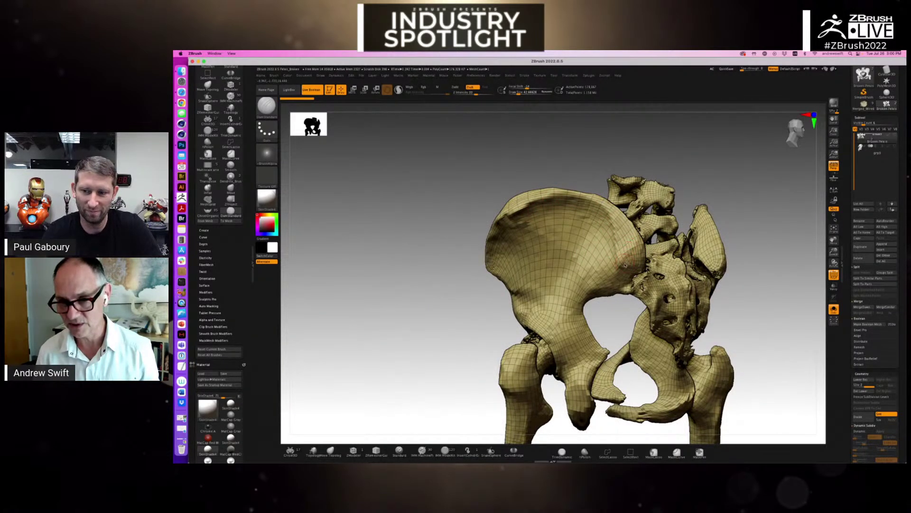
key(shift+f)
right_drag(644, 268, 624, 265)
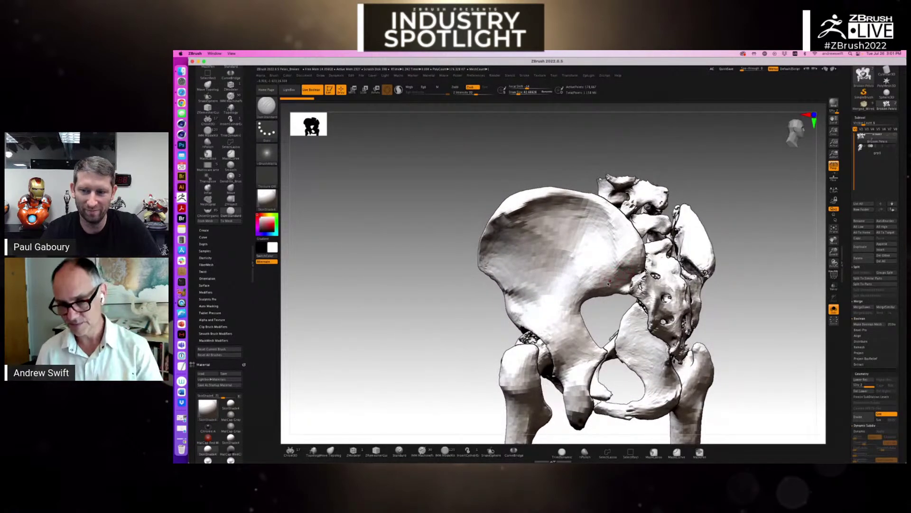
right_drag(572, 290, 599, 270)
right_click(569, 261)
key(super+Tab)
click(405, 195)
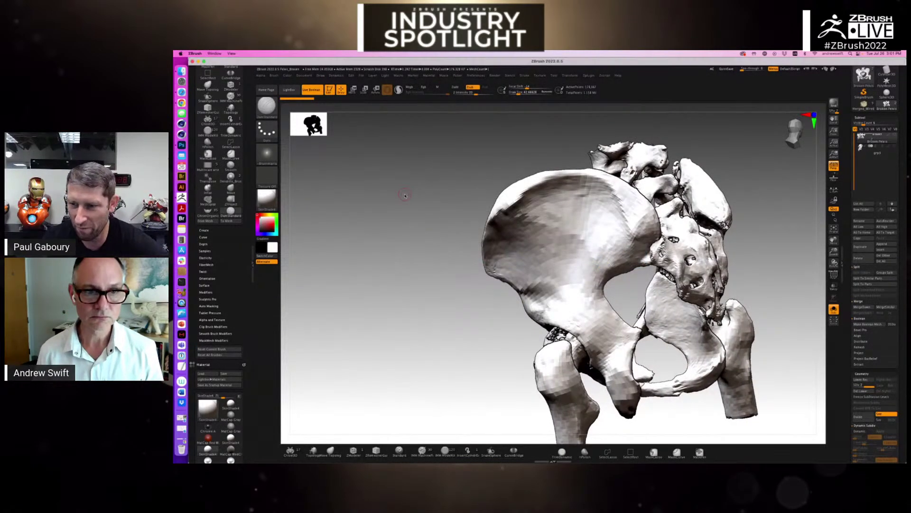
right_drag(386, 264, 350, 251)
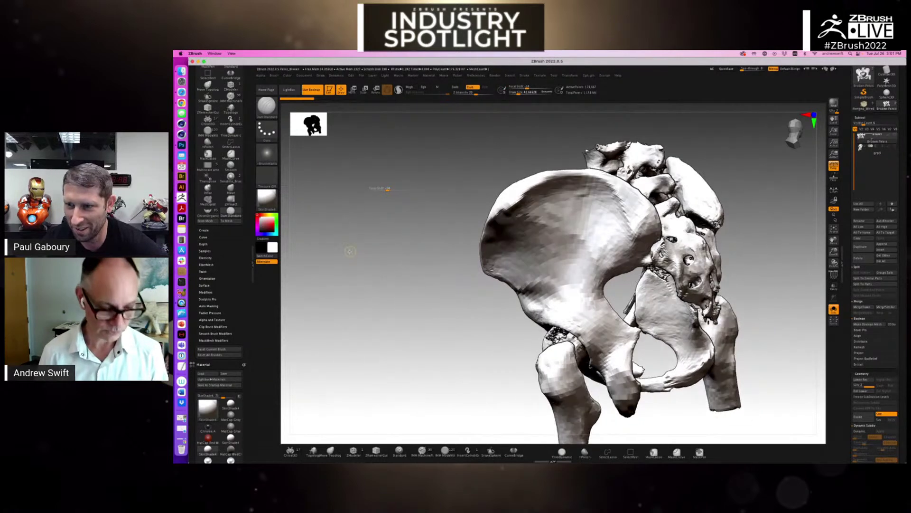
Open the Edwards_Heart_Valve.ZPR project from the Example 8 Heart Valve folder
key(super+q)
click(559, 205)
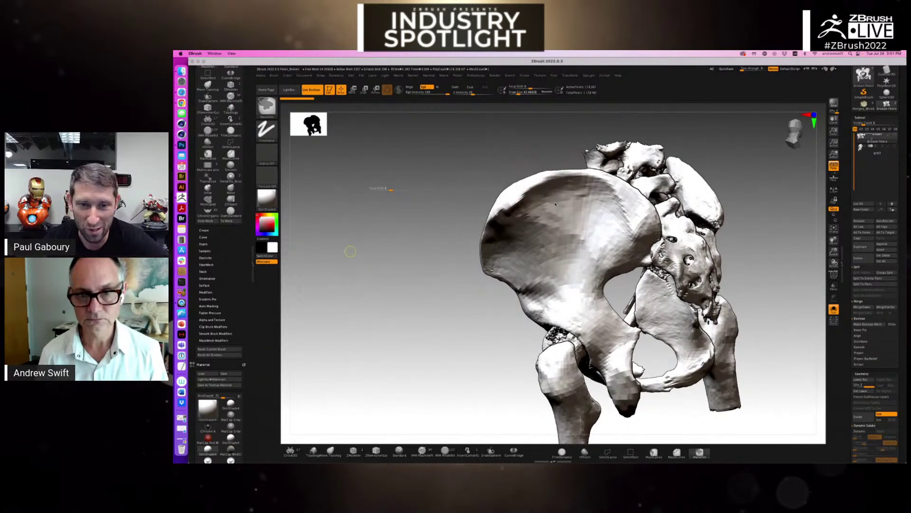
click(470, 129)
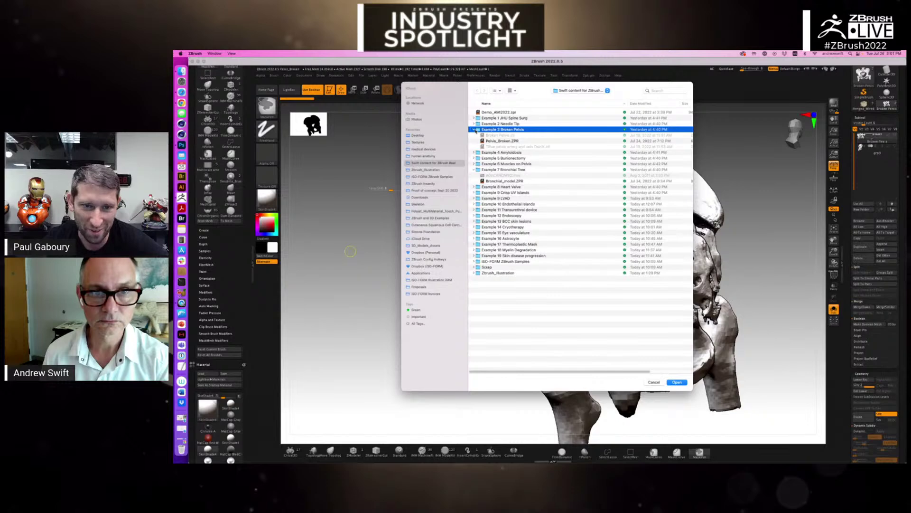
click(474, 129)
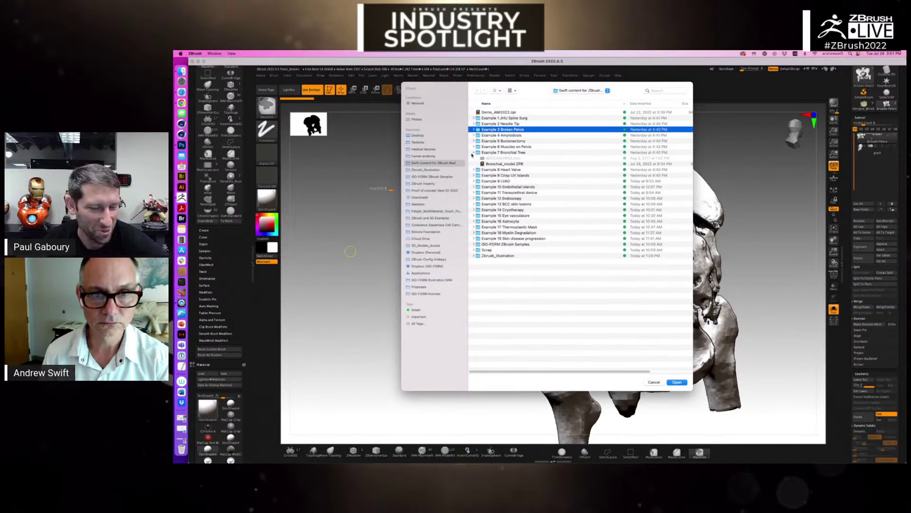
click(474, 153)
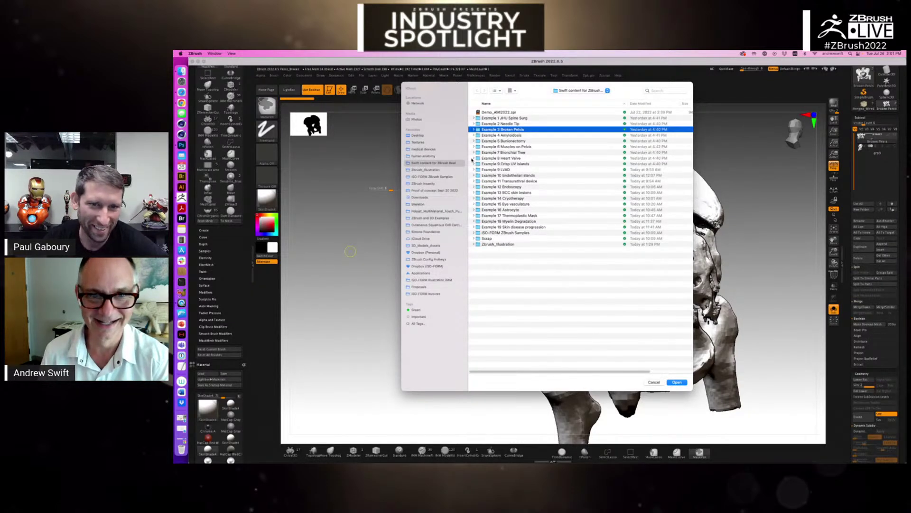
click(474, 158)
click(494, 163)
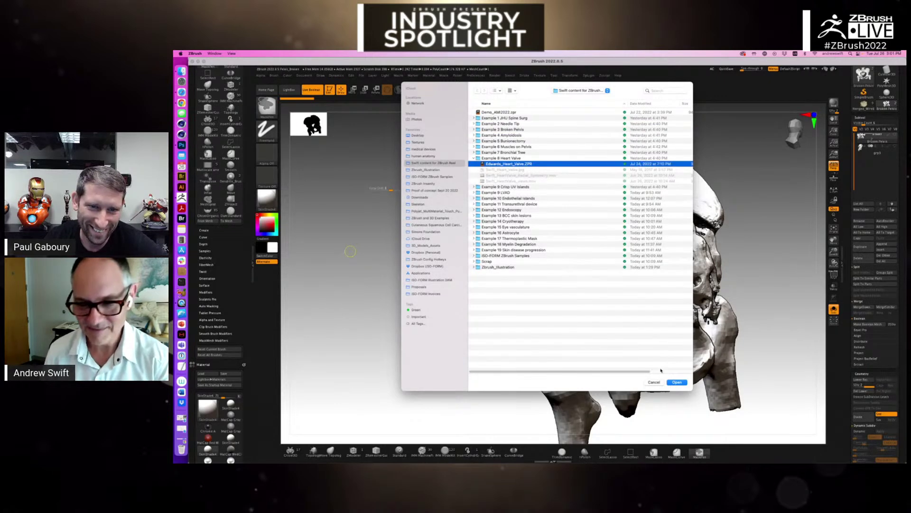
click(676, 382)
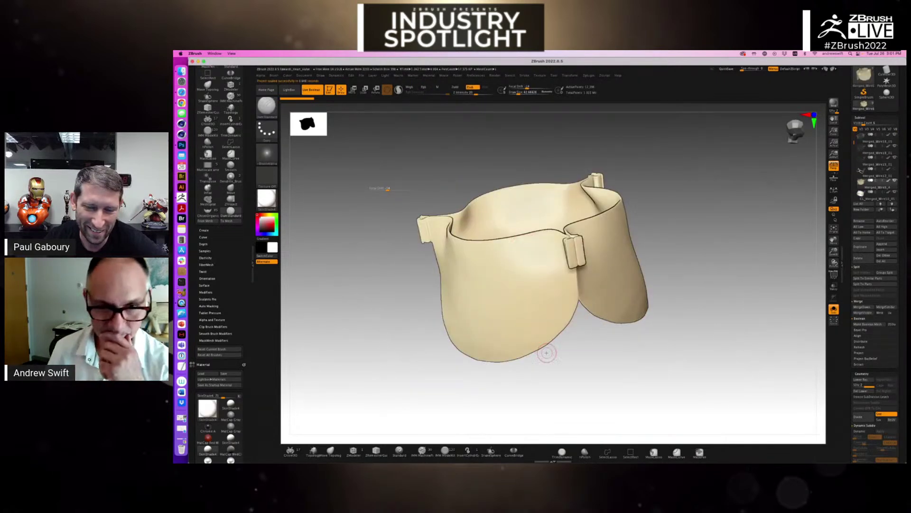
Turn off Solo mode to show all heart valve subtools and examine the wire frame and its stitching up close
click(834, 310)
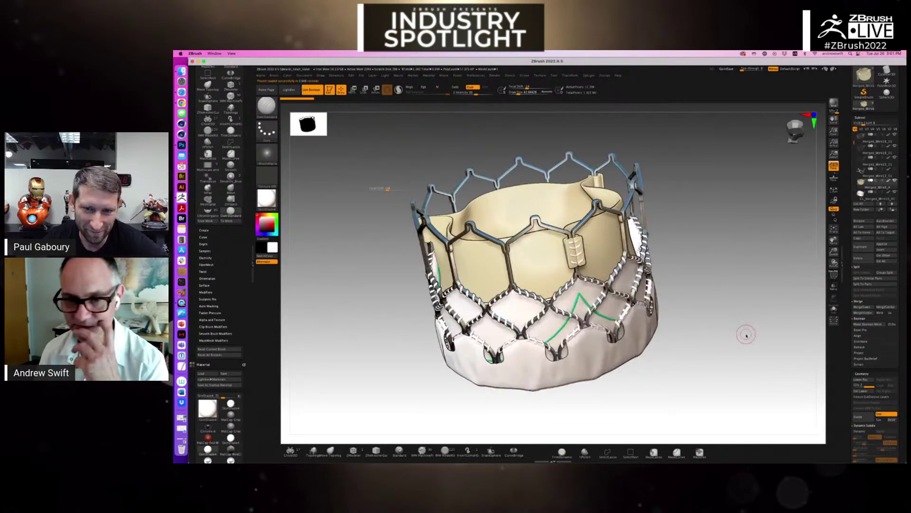
right_drag(545, 296, 586, 294)
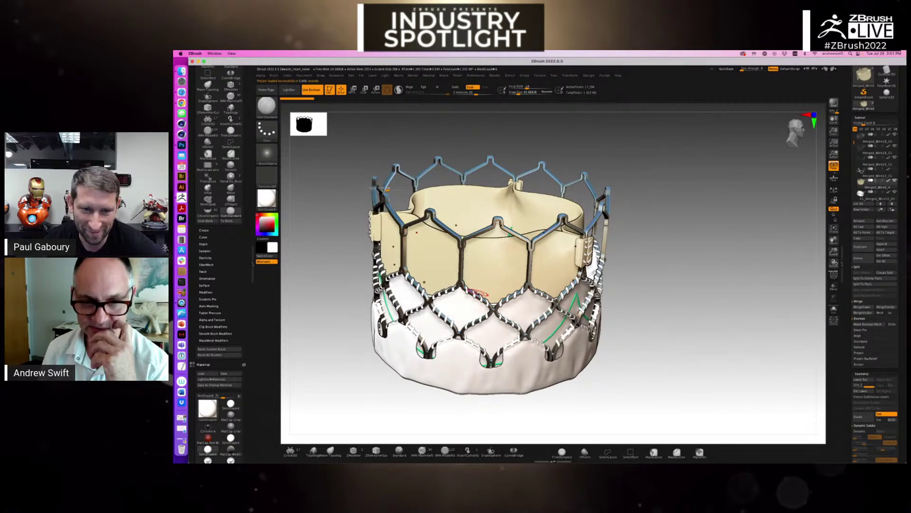
mouse_move(482, 297)
right_down()
mouse_move(481, 289)
mouse_move(470, 313)
mouse_move(479, 237)
right_up()
alt+right_drag(548, 338, 547, 268)
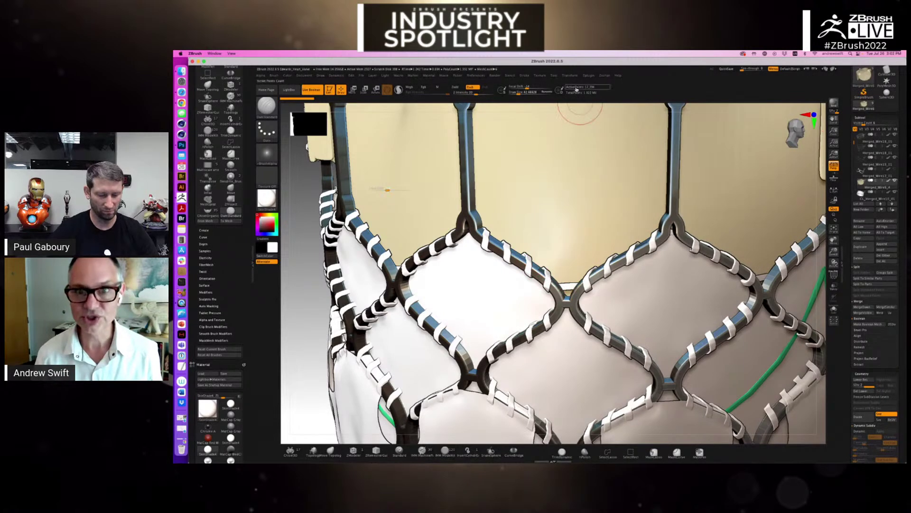
Review the valve's radial symmetry settings and choose the Move Topological brush with a larger draw size
click(567, 75)
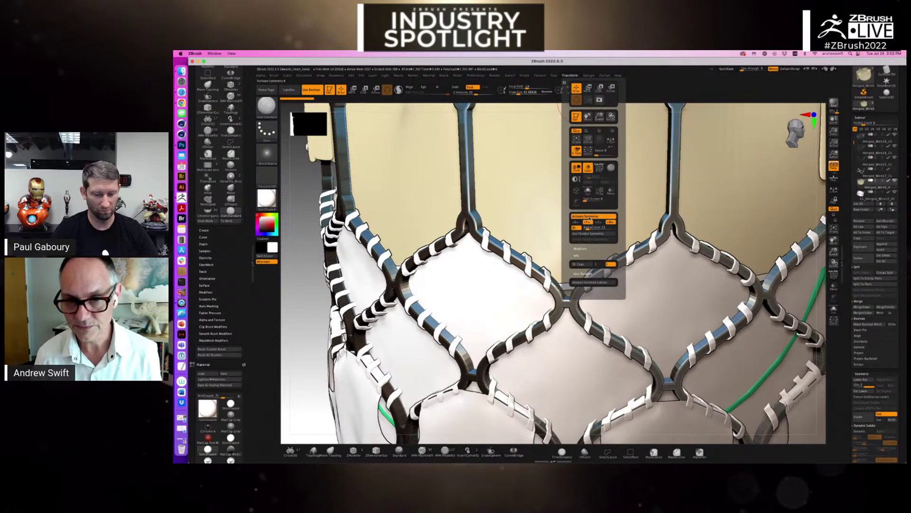
click(577, 227)
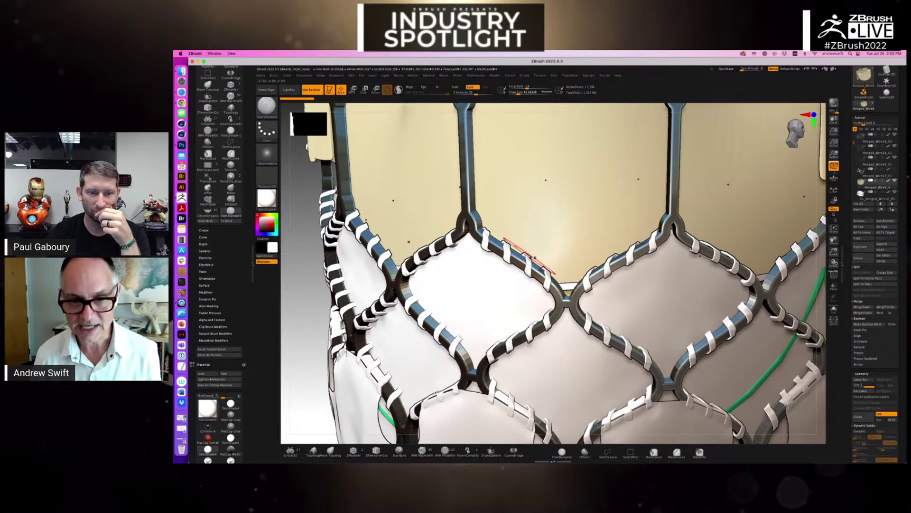
click(332, 452)
key(s)
drag(524, 258, 528, 258)
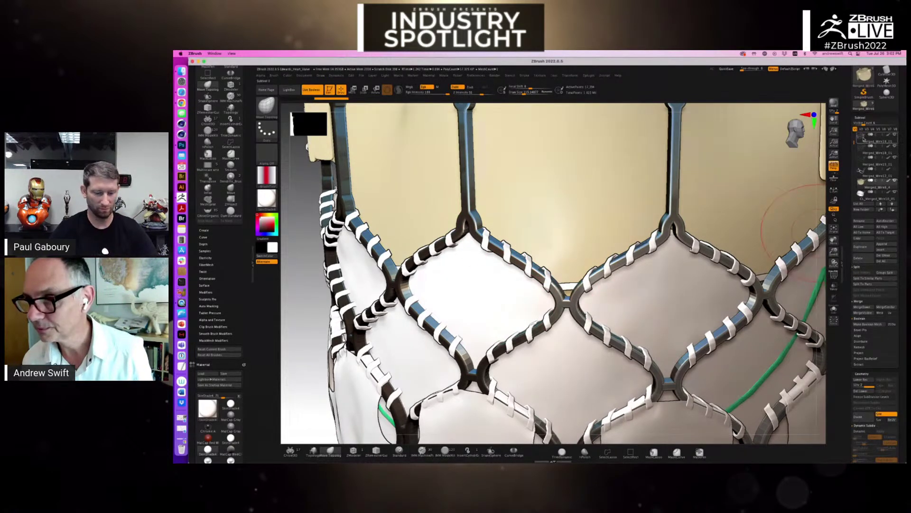
Select the first subtool with the stitching and pull at its suture loops on the frame, using a reduced draw size
click(861, 140)
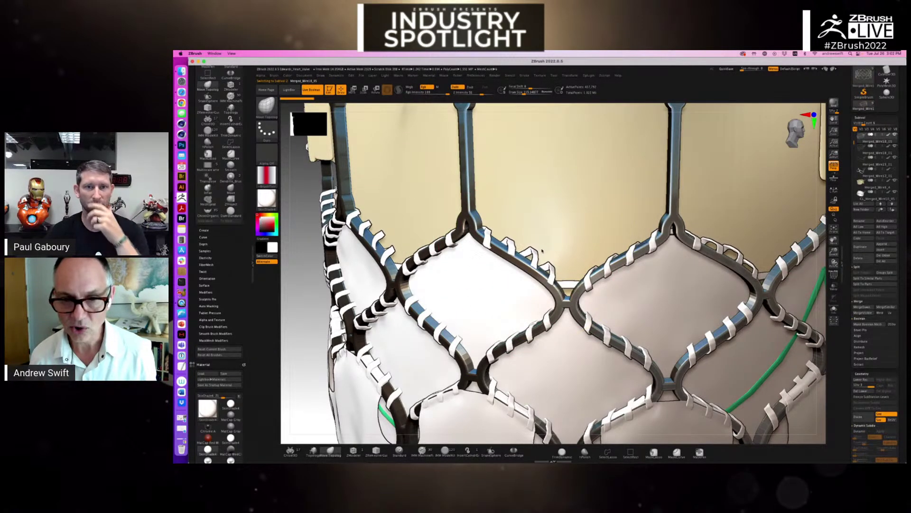
key(s)
click(533, 257)
mouse_move(546, 268)
right_down()
mouse_move(484, 292)
mouse_move(456, 290)
mouse_move(498, 280)
mouse_move(501, 315)
mouse_move(477, 346)
right_up()
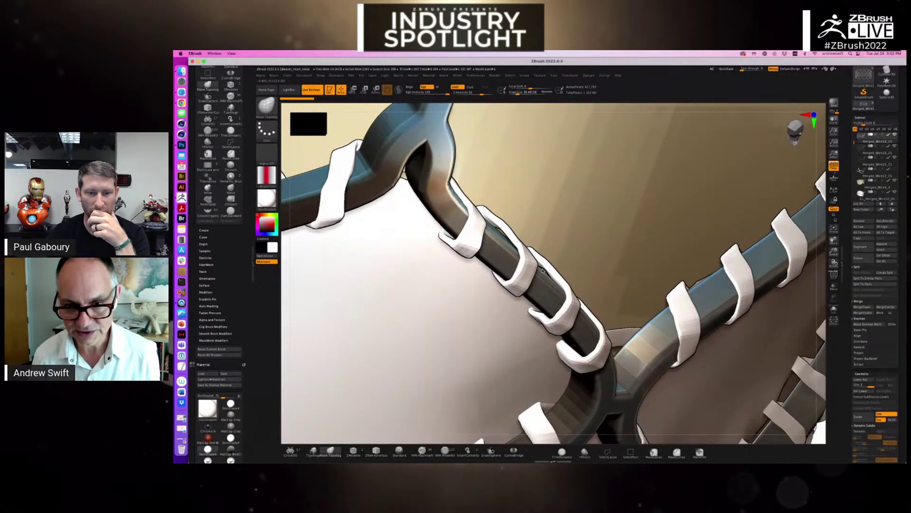
mouse_move(544, 273)
mouse_down()
mouse_move(539, 311)
mouse_move(555, 322)
mouse_up()
mouse_move(561, 301)
right_down()
mouse_move(682, 275)
mouse_move(675, 260)
mouse_move(658, 275)
right_up()
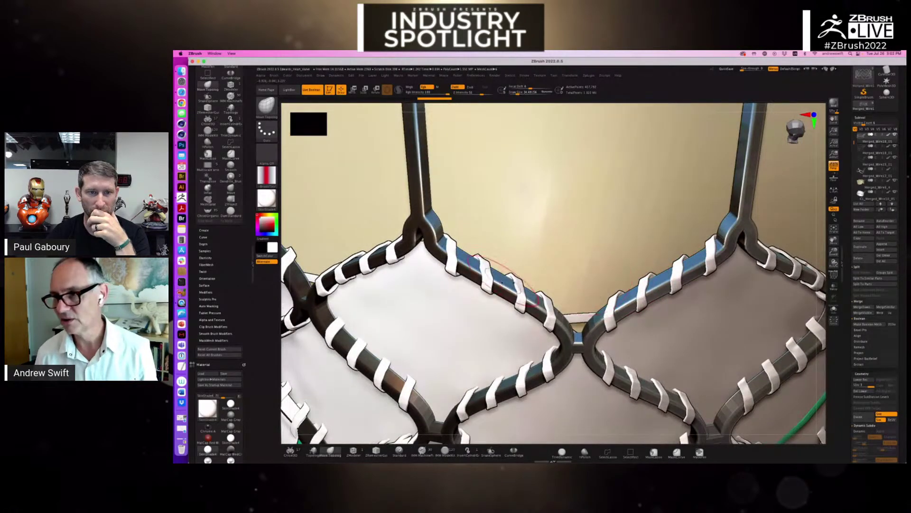
mouse_move(476, 258)
right_down()
mouse_move(493, 269)
mouse_move(478, 264)
mouse_move(504, 223)
right_up()
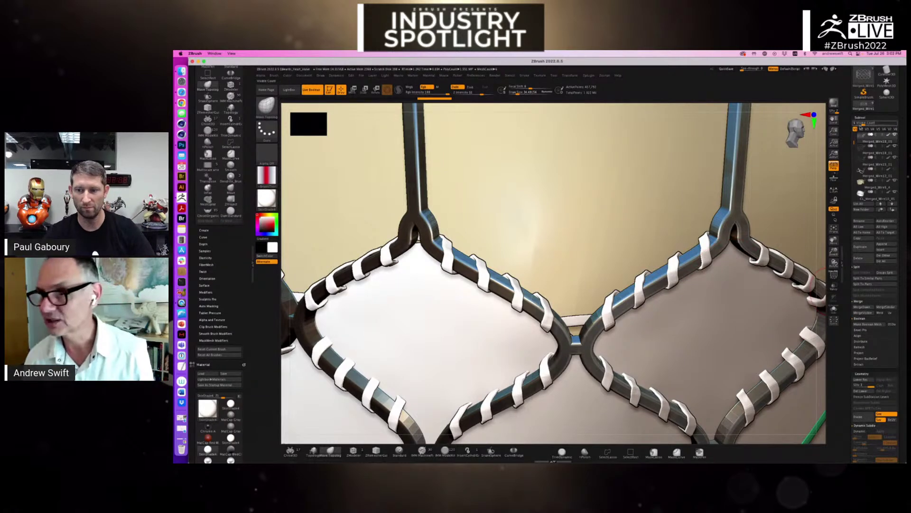
Load a Cylinder3D, convert it to a PolyMesh3D and scale it into a long, thin rod
drag(852, 80, 857, 134)
click(886, 125)
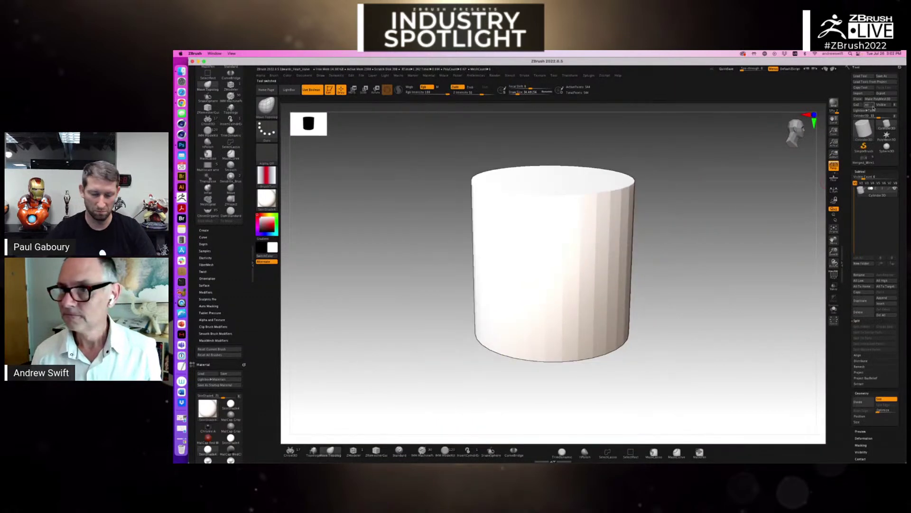
click(870, 99)
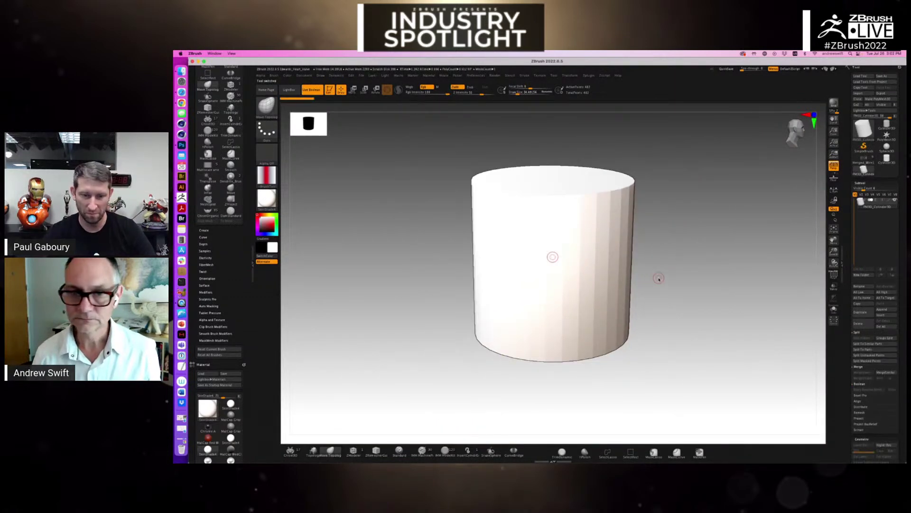
key(w)
drag(548, 254, 560, 329)
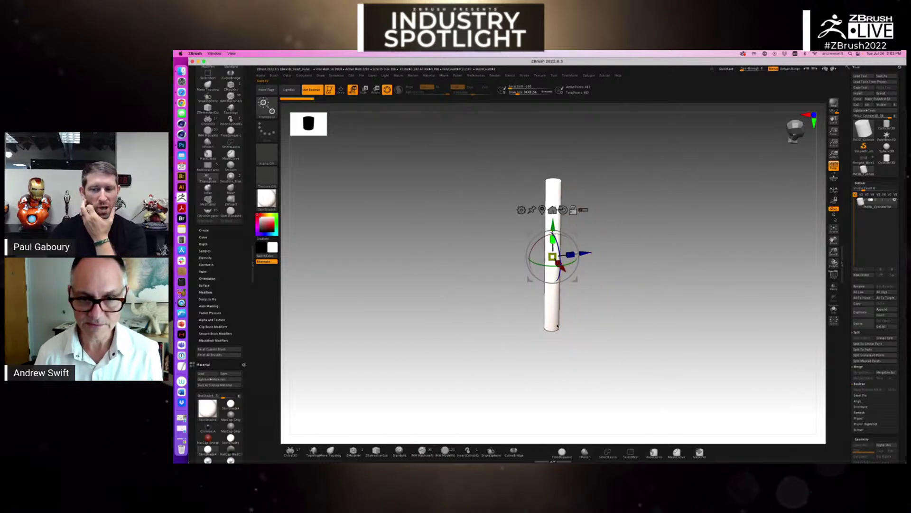
alt+drag(602, 287, 633, 321)
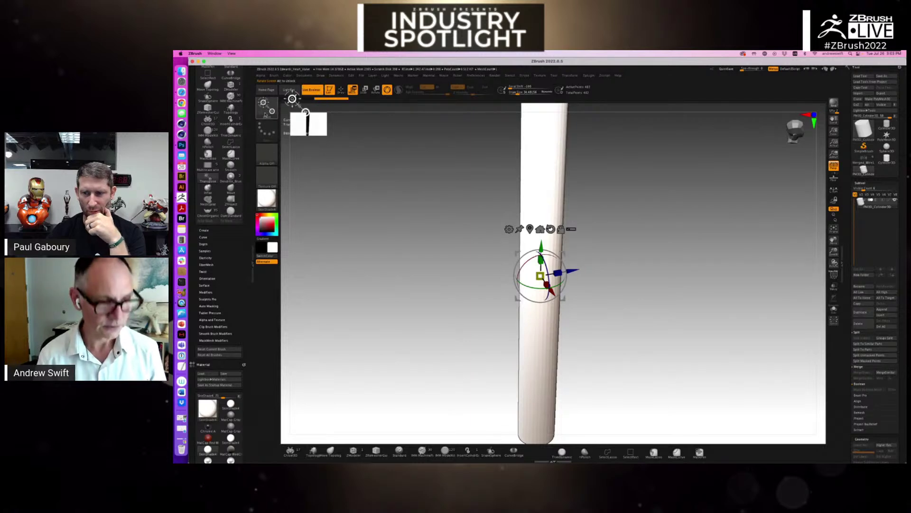
Choose the custom insert mesh brush, pick its PM3D_Cylinder part and adjust the draw size to suit the rod
key(b)
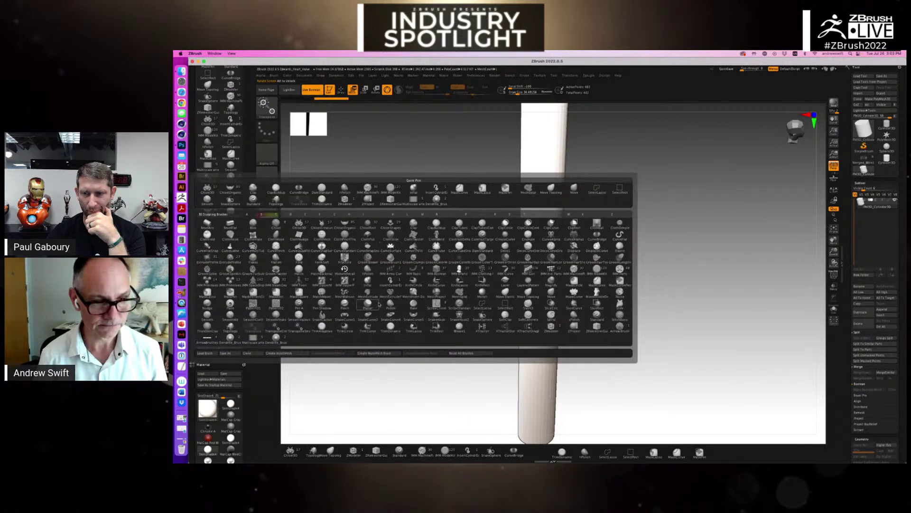
click(249, 341)
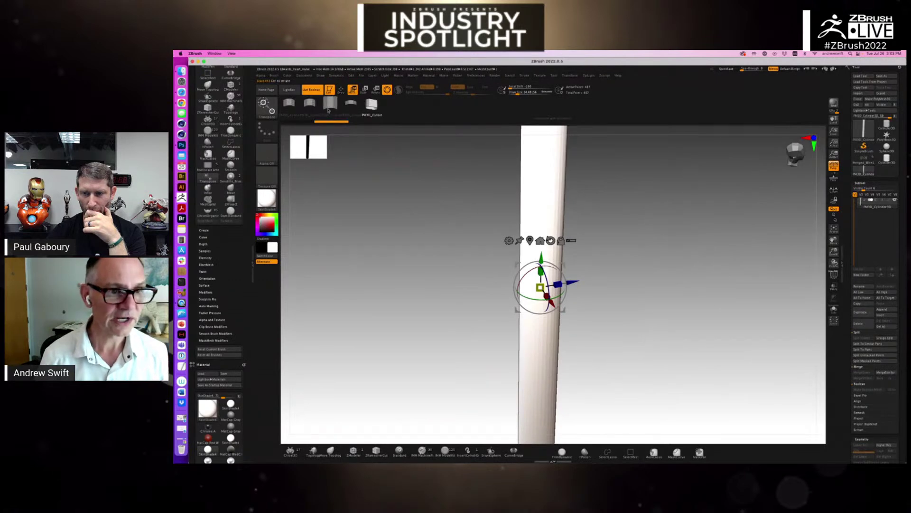
click(327, 112)
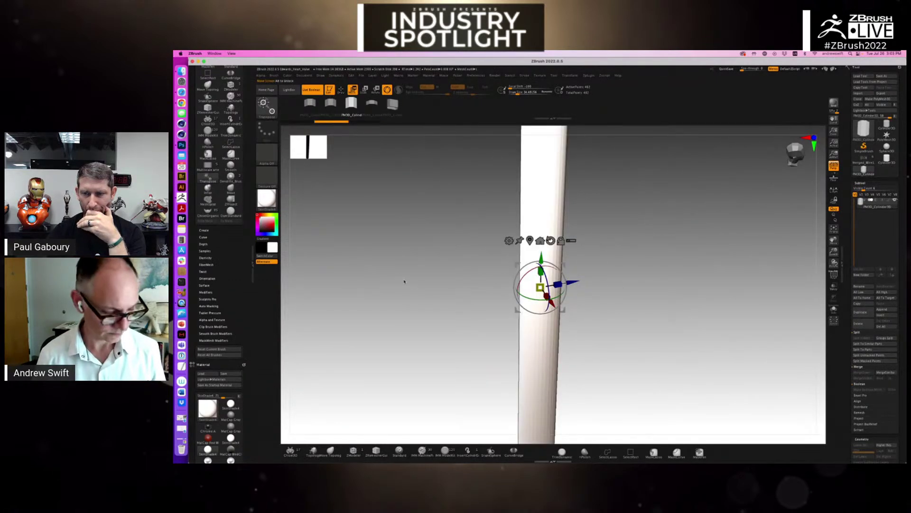
key(q)
mouse_move(503, 275)
alt+mouse_down()
mouse_move(545, 310)
mouse_move(521, 308)
alt+mouse_up()
key(s)
drag(264, 224, 259, 221)
mouse_move(553, 313)
right_down()
mouse_move(565, 294)
mouse_move(554, 291)
right_up()
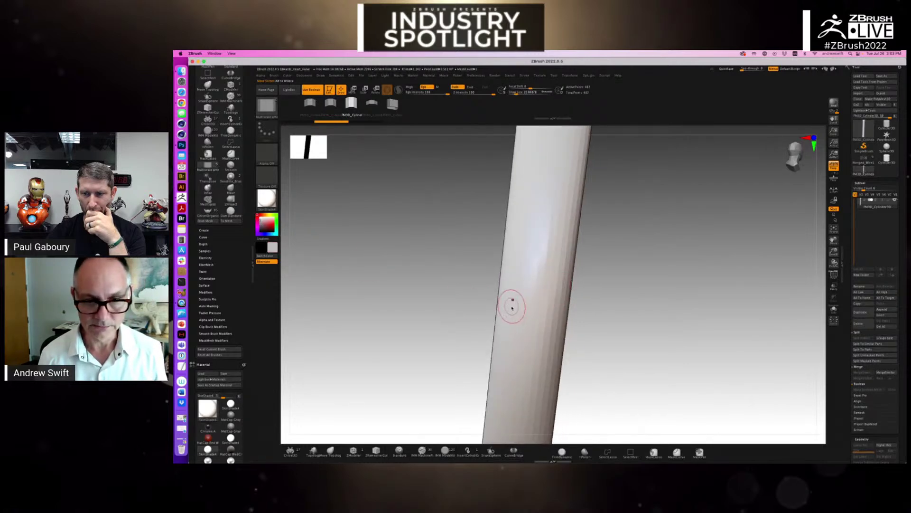
Draw an insert mesh curve that winds around the rod like a suture, extending it around the rod from several sides
mouse_move(509, 313)
mouse_down()
mouse_move(560, 288)
mouse_move(576, 241)
mouse_up()
mouse_move(665, 272)
mouse_down()
mouse_move(591, 279)
mouse_move(562, 314)
mouse_up()
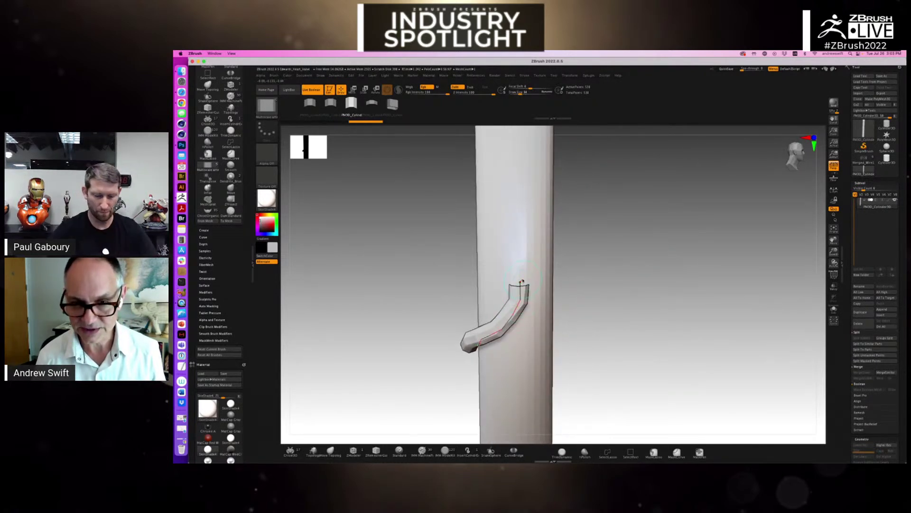
key(bracketleft)
mouse_move(522, 279)
mouse_down()
mouse_move(553, 251)
mouse_move(620, 251)
mouse_up()
key(bracketright)
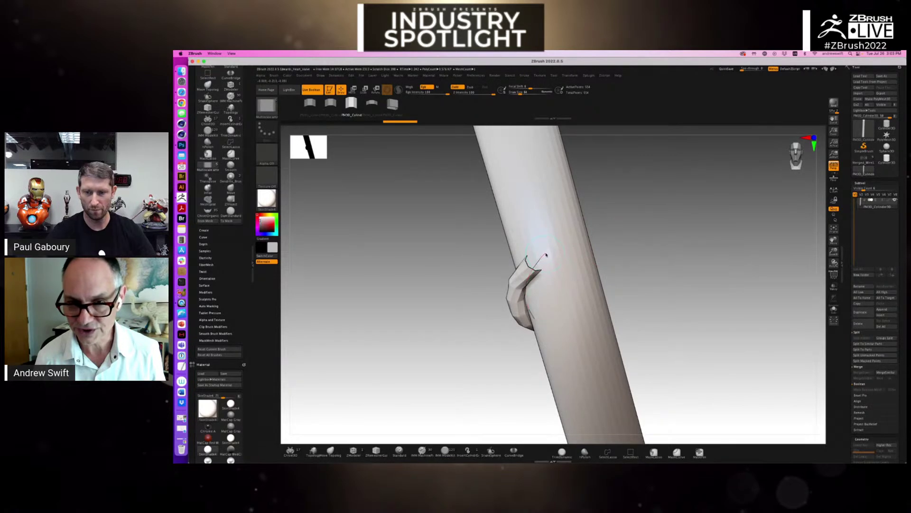
mouse_move(579, 201)
mouse_down()
mouse_move(612, 204)
mouse_move(624, 230)
mouse_move(593, 241)
mouse_up()
drag(602, 353, 521, 262)
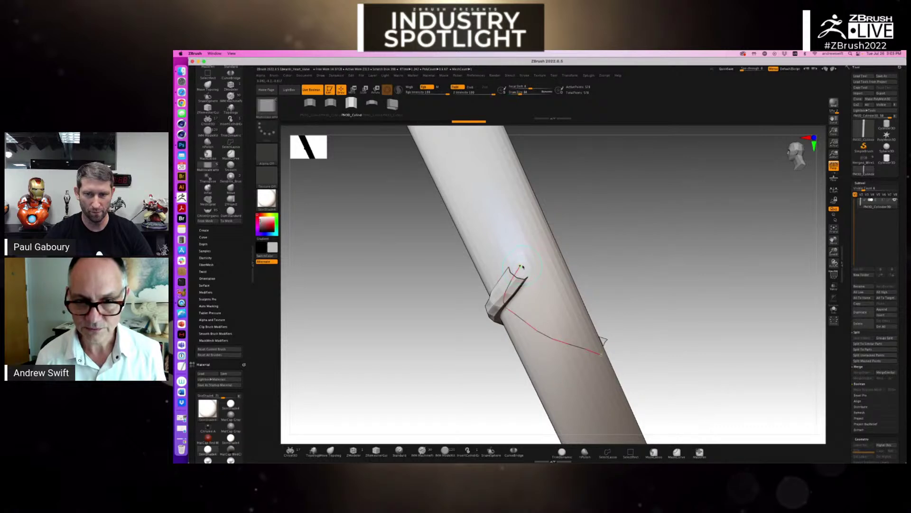
drag(521, 267, 533, 246)
drag(539, 213, 541, 209)
mouse_move(664, 266)
mouse_down()
mouse_move(687, 263)
mouse_move(642, 276)
mouse_move(631, 267)
mouse_up()
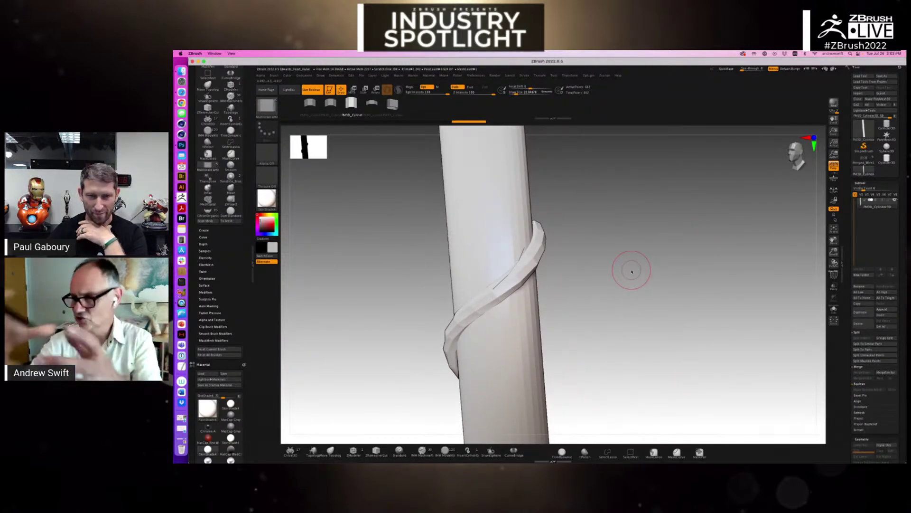
drag(652, 297, 813, 248)
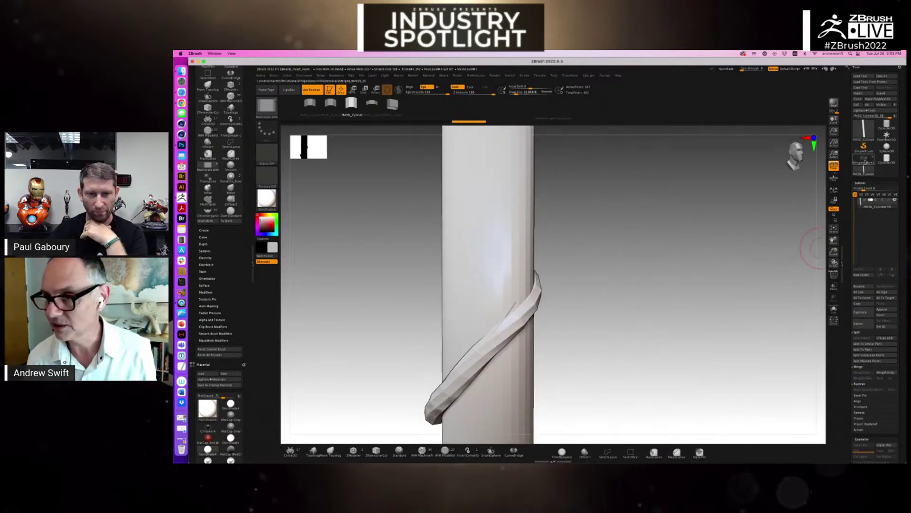
Switch back to the heart valve model and examine its stitched frame, green suture line and inner leaflets from several angles
click(864, 162)
key(f)
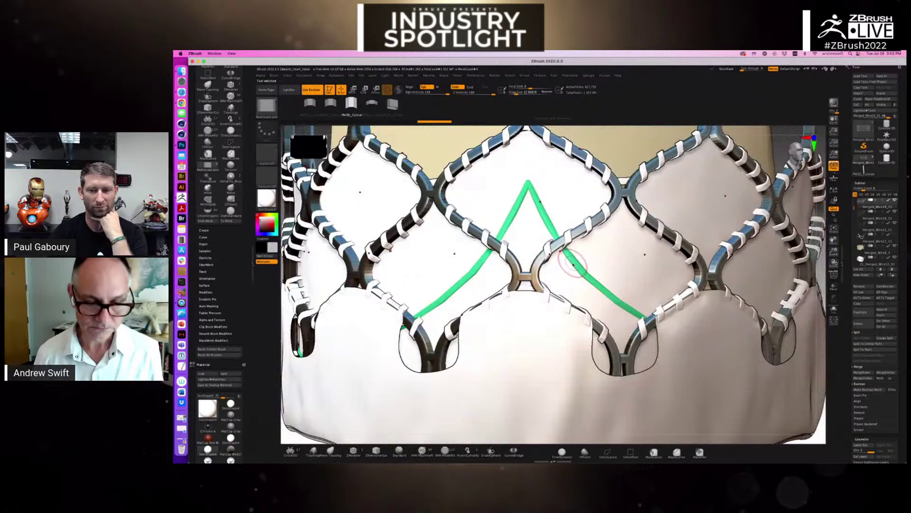
drag(574, 264, 525, 356)
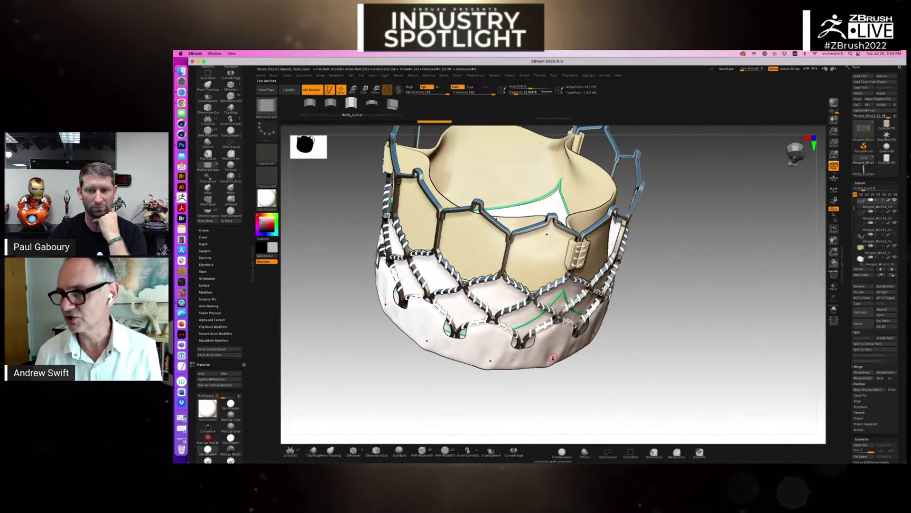
mouse_move(562, 347)
mouse_down()
mouse_move(541, 362)
mouse_move(556, 331)
mouse_move(547, 356)
mouse_up()
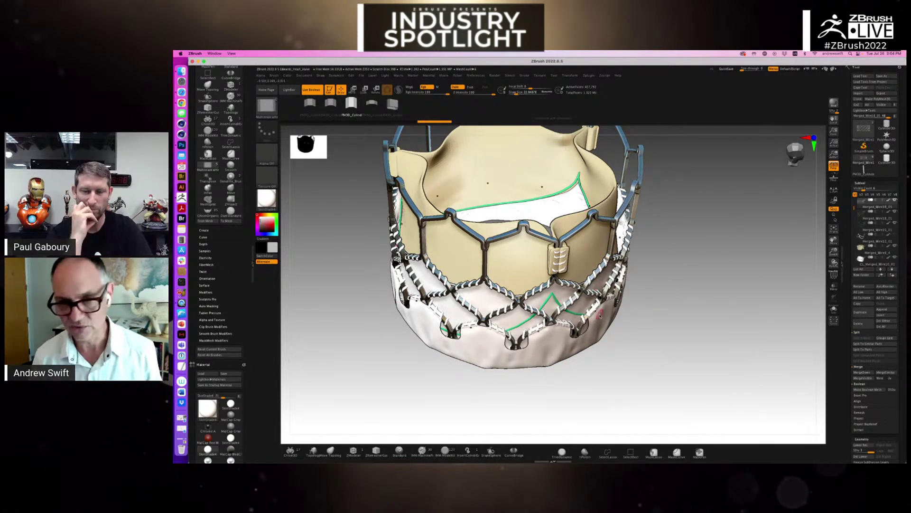
drag(577, 205, 606, 261)
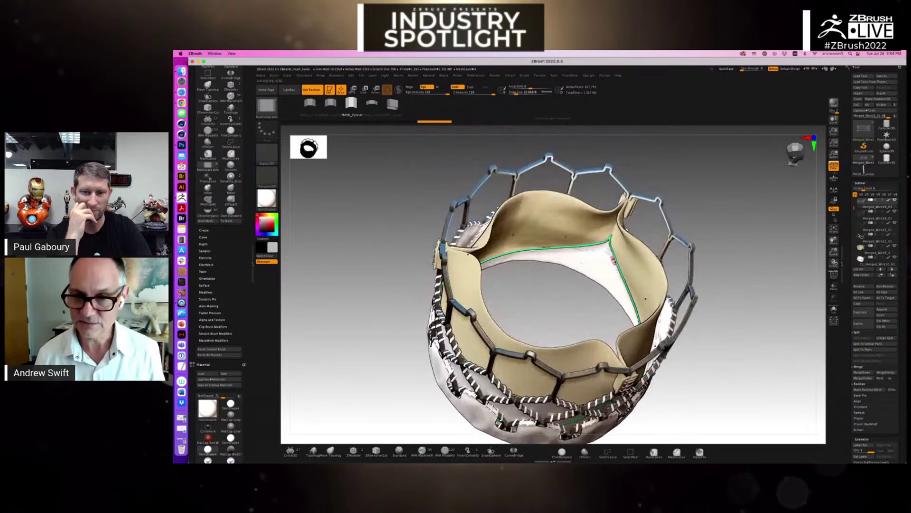
Select the valve's leaflet subtool and reshape its three leaflets together using the Move Topological brush with radial symmetry
click(875, 248)
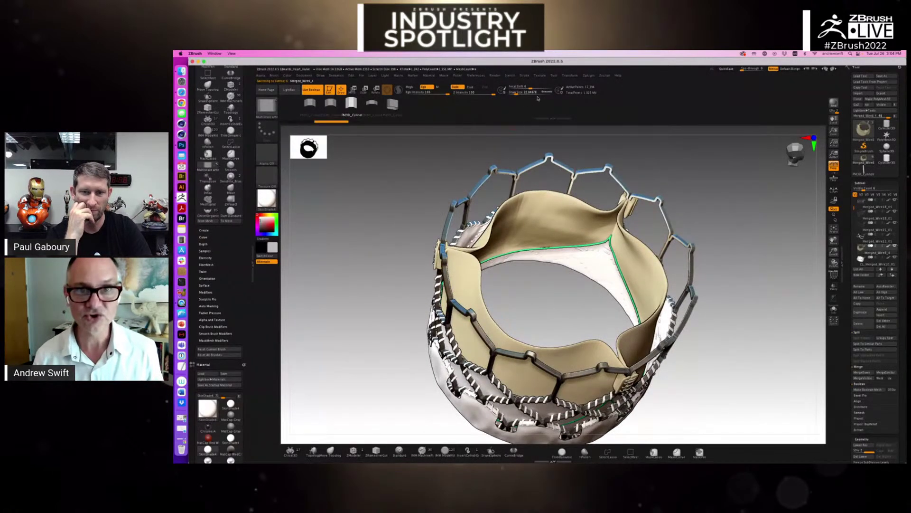
click(569, 75)
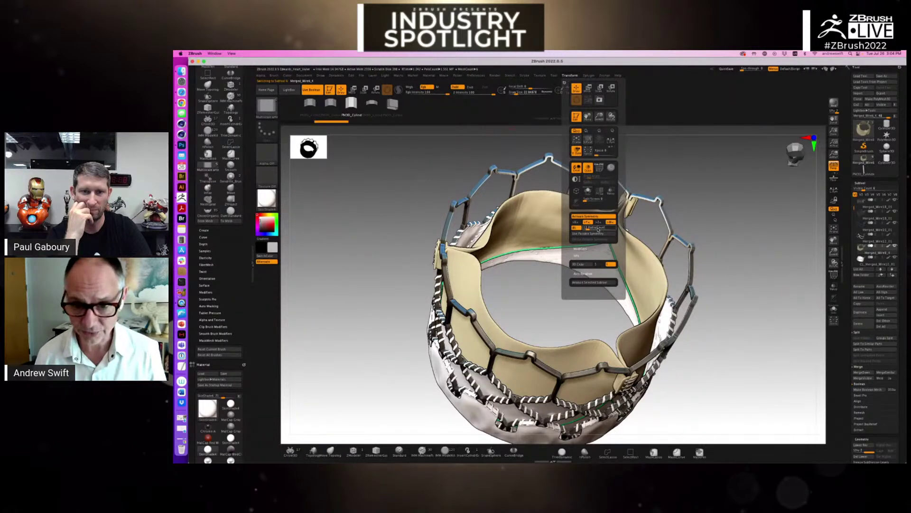
key(s)
drag(651, 272, 665, 275)
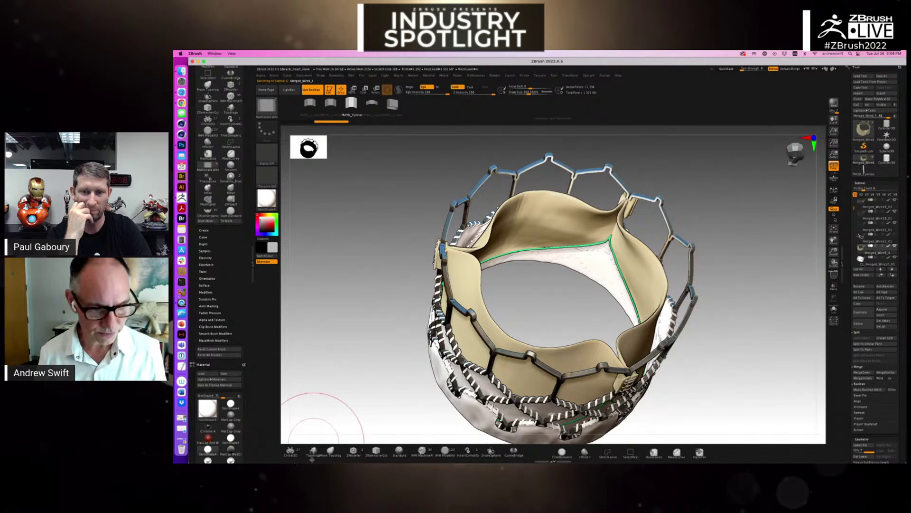
click(331, 451)
mouse_move(666, 274)
mouse_down()
mouse_move(535, 274)
mouse_move(732, 265)
mouse_up()
mouse_move(717, 327)
mouse_down()
mouse_move(773, 366)
mouse_move(785, 332)
mouse_move(783, 380)
mouse_move(760, 408)
mouse_up()
mouse_move(626, 226)
mouse_down()
mouse_move(533, 249)
mouse_move(503, 352)
mouse_move(508, 285)
mouse_move(475, 316)
mouse_move(484, 299)
mouse_move(546, 315)
mouse_move(580, 291)
mouse_up()
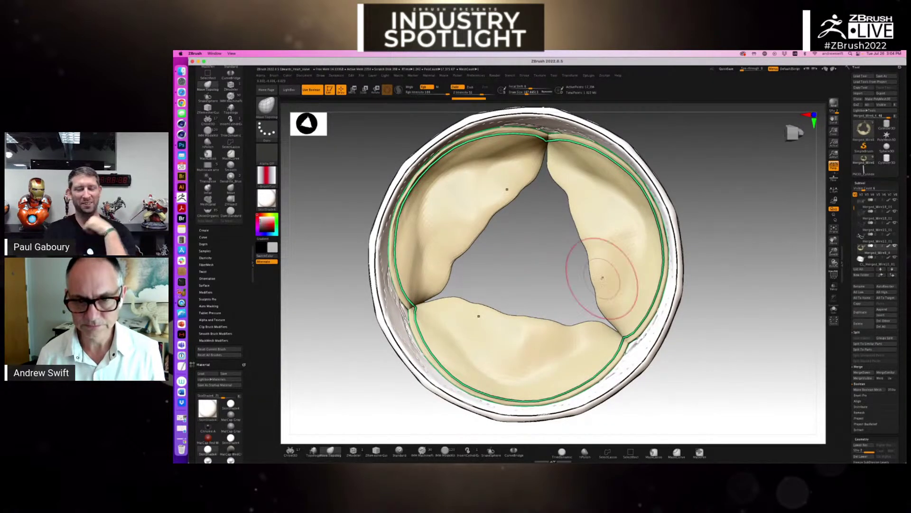
Try to open REG_B2_BCC_Skin_Lesions.ZPR from the Example 13 BCC skin lesions folder without saving the heart valve changes
mouse_move(803, 259)
alt+mouse_down()
mouse_move(779, 304)
mouse_move(740, 256)
mouse_move(711, 348)
mouse_move(693, 304)
alt+mouse_up()
key(super+o)
click(547, 201)
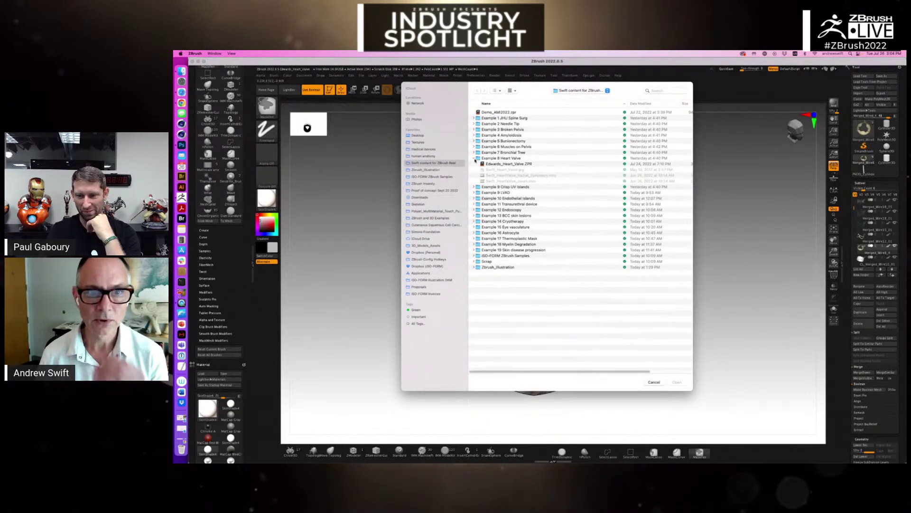
click(474, 159)
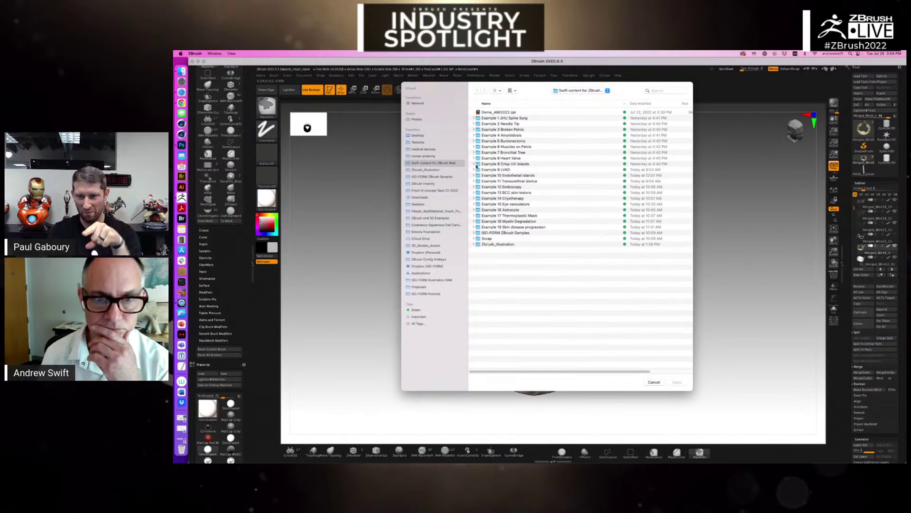
click(473, 193)
click(499, 199)
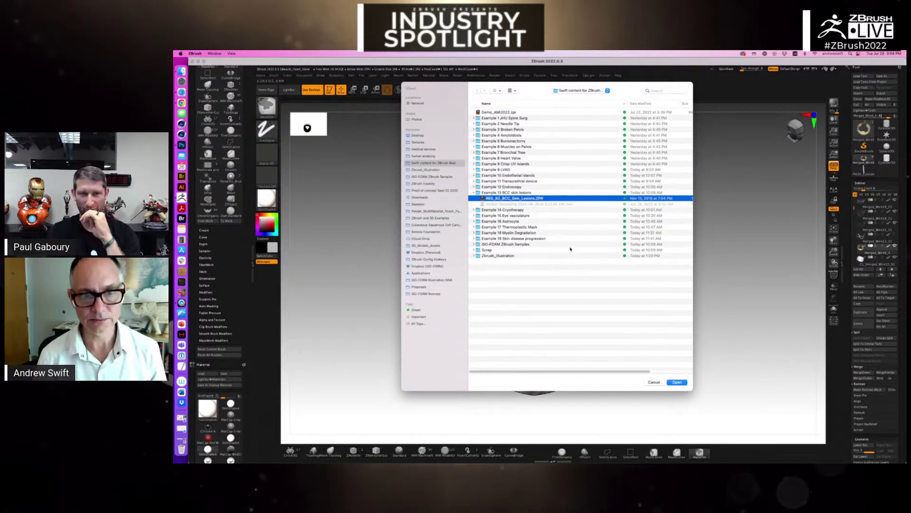
key(Return)
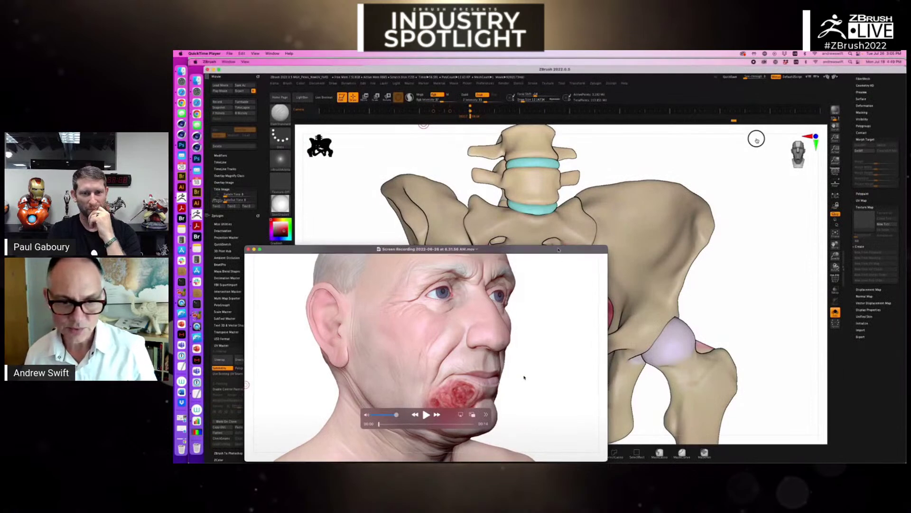
Reposition the QuickTime screen recording of the old man's head and play it to view the skin lesion demonstration
drag(557, 250, 570, 115)
drag(446, 278, 332, 132)
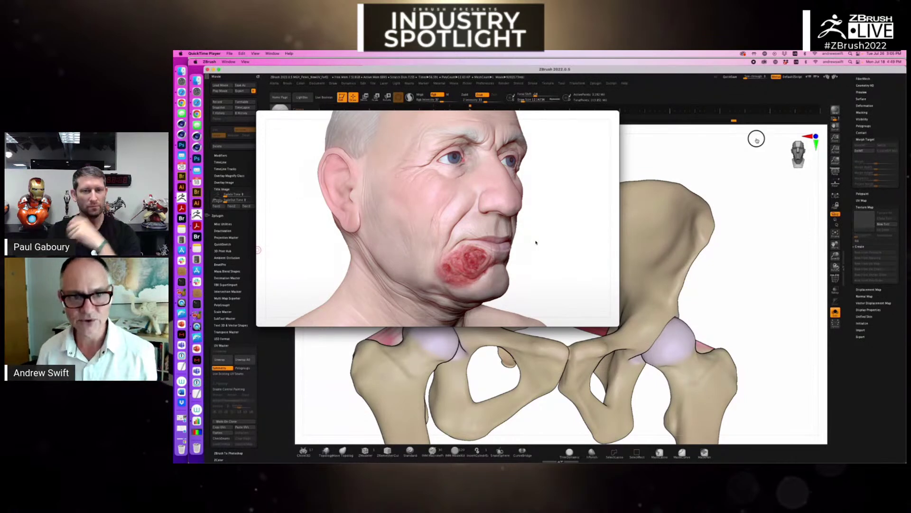
mouse_move(474, 255)
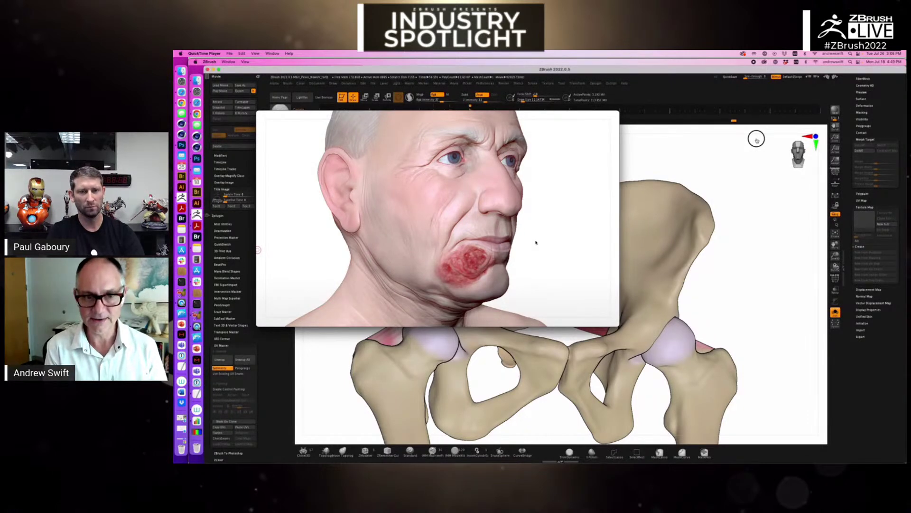
mouse_move(543, 297)
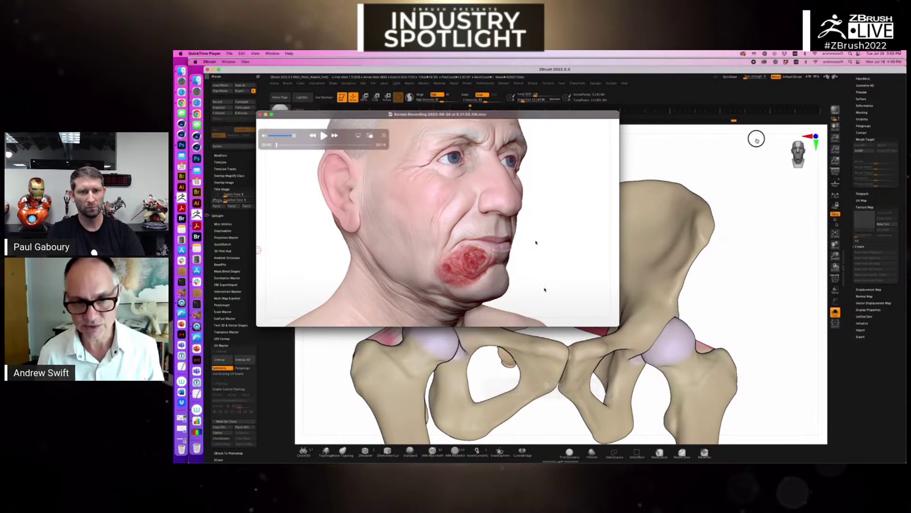
key(space)
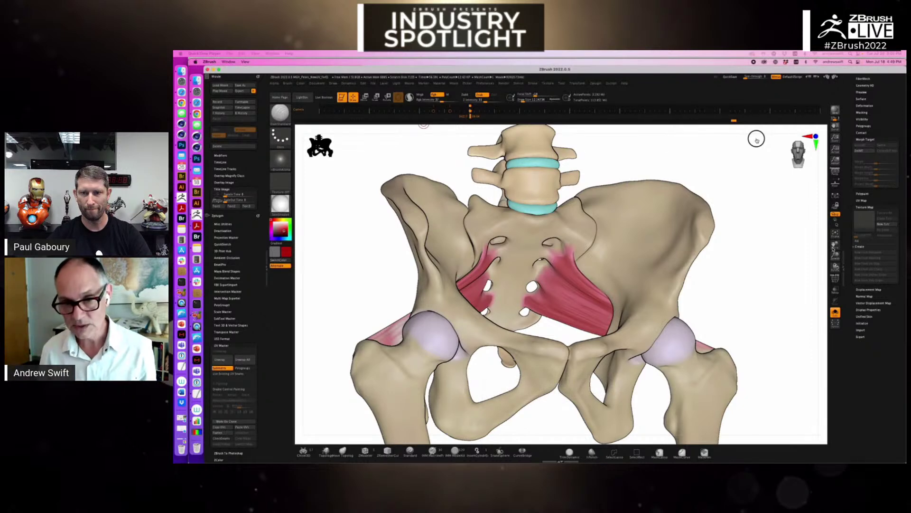
Close the pelvis turntable and endoscopy videos and switch back to the heart valve project in ZBrush
drag(728, 260, 730, 275)
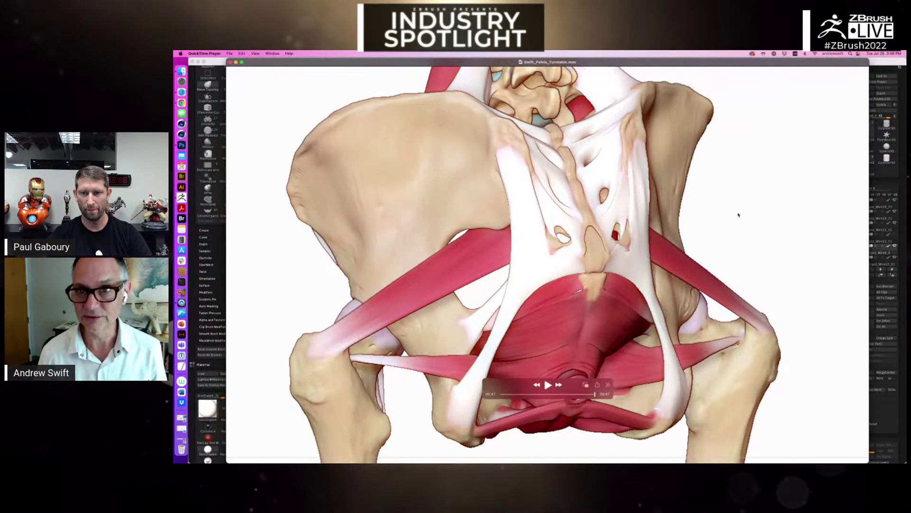
key(super+w)
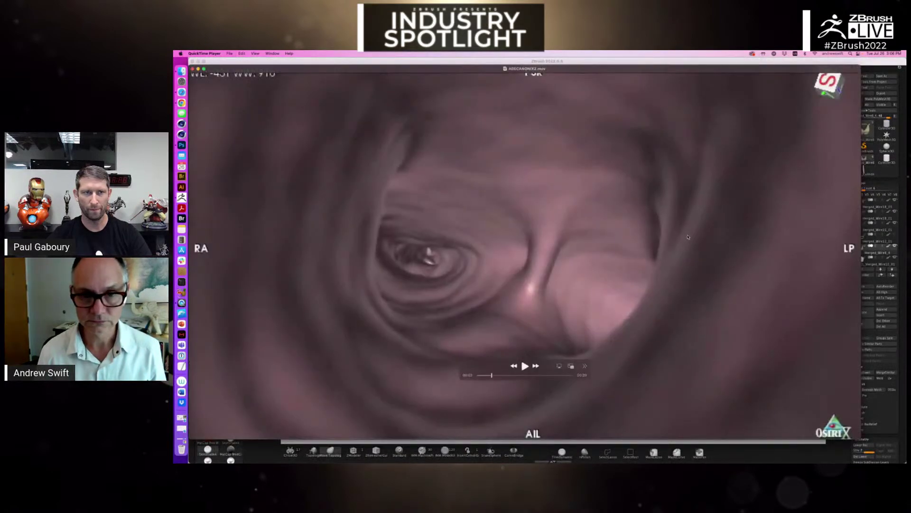
key(super+w)
drag(611, 267, 633, 265)
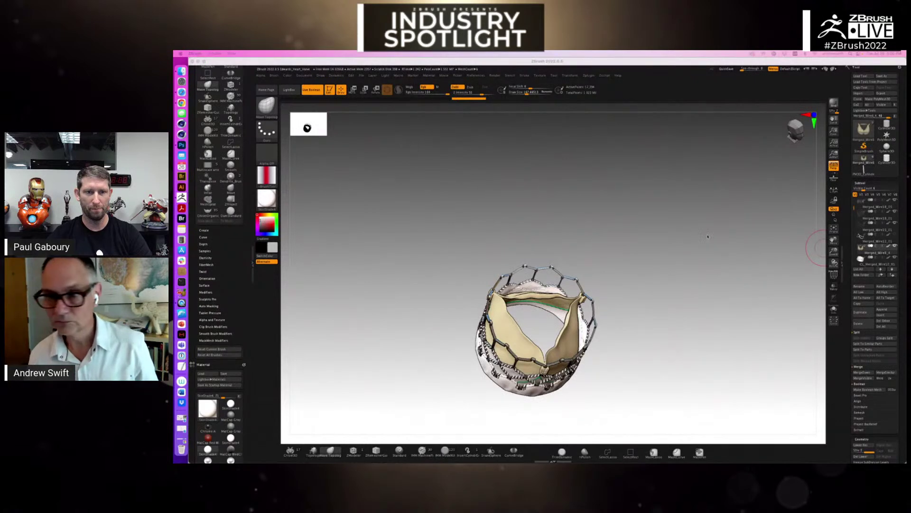
click(644, 222)
mouse_move(513, 228)
mouse_down()
mouse_move(551, 221)
mouse_move(511, 219)
mouse_up()
Open the REG_B2_BCC_Skin_Lesions.ZPR project from the Example 13 BCC skin lesions folder
key(super+o)
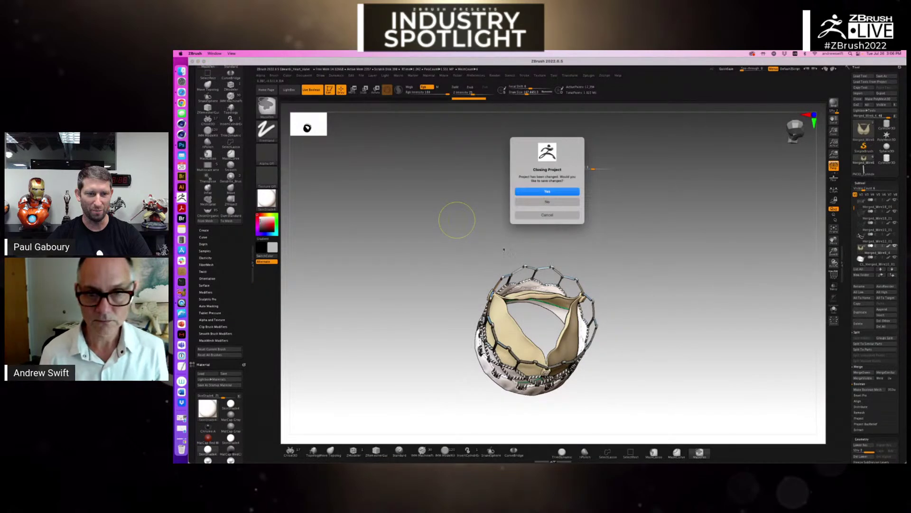
click(557, 192)
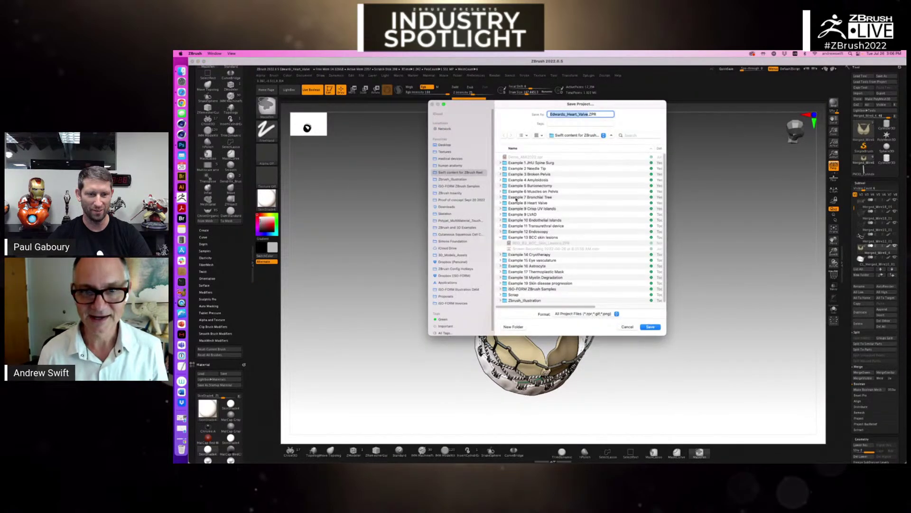
click(534, 243)
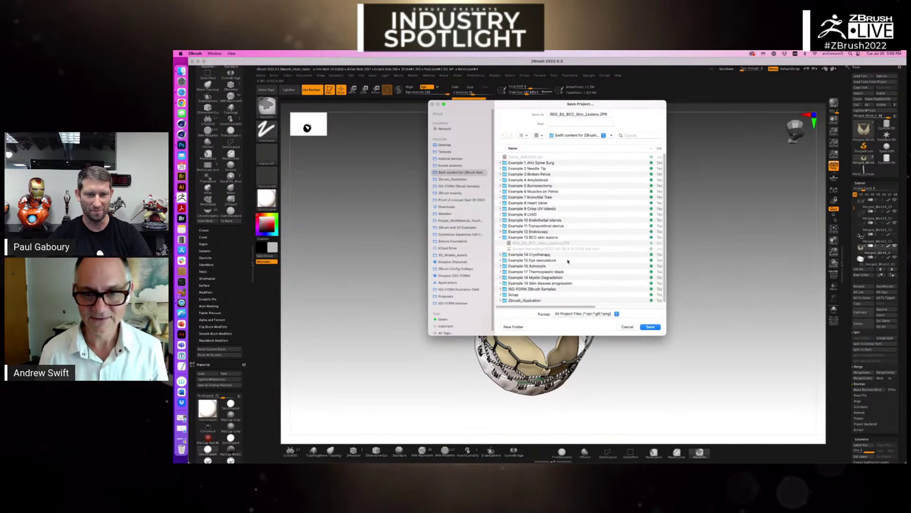
key(Return)
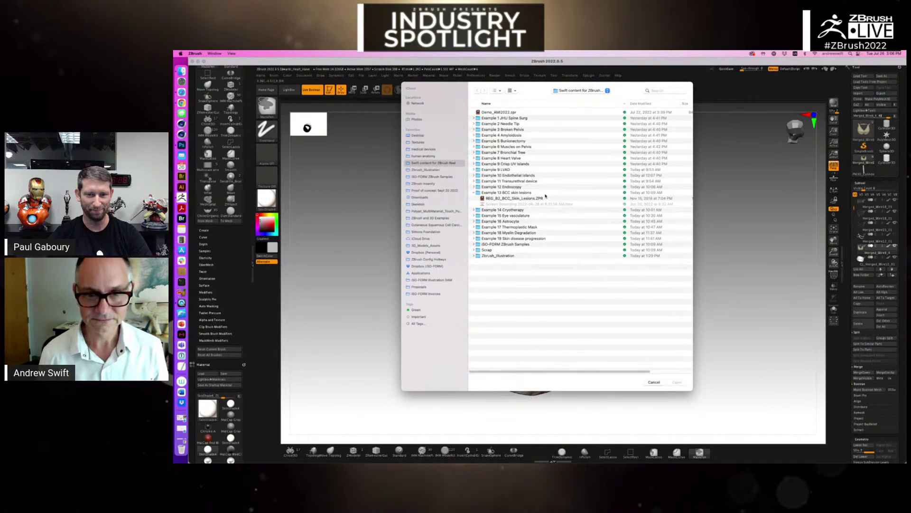
click(540, 199)
key(Return)
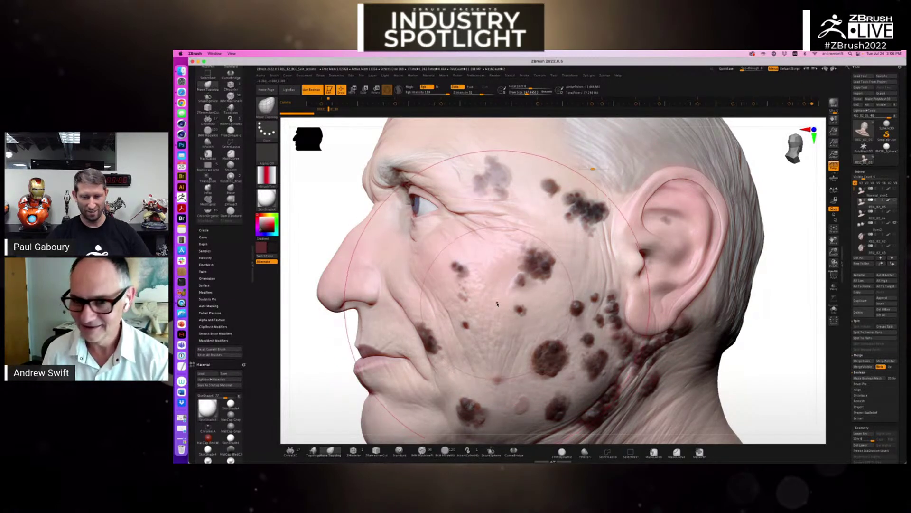
Examine the dark skin lesions on the side of the man's face and neck
mouse_move(773, 365)
mouse_down()
mouse_move(750, 379)
mouse_move(739, 360)
mouse_up()
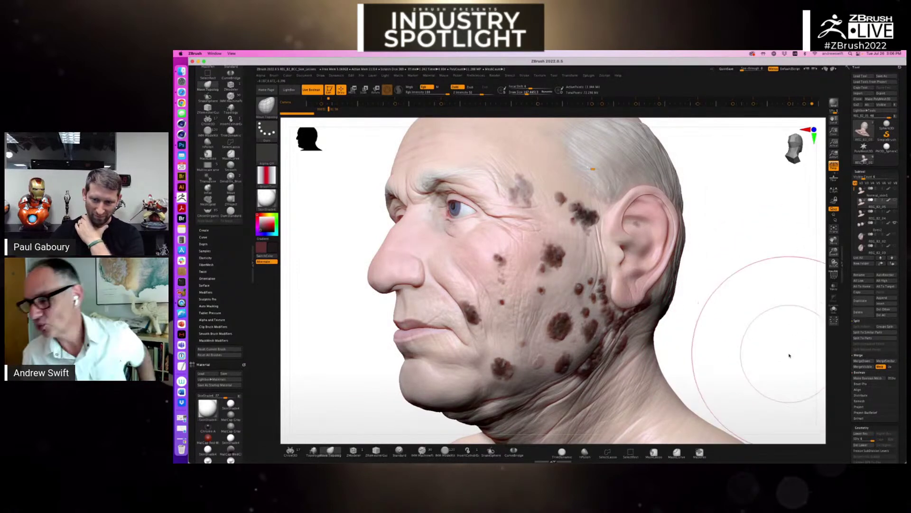
drag(756, 346, 757, 346)
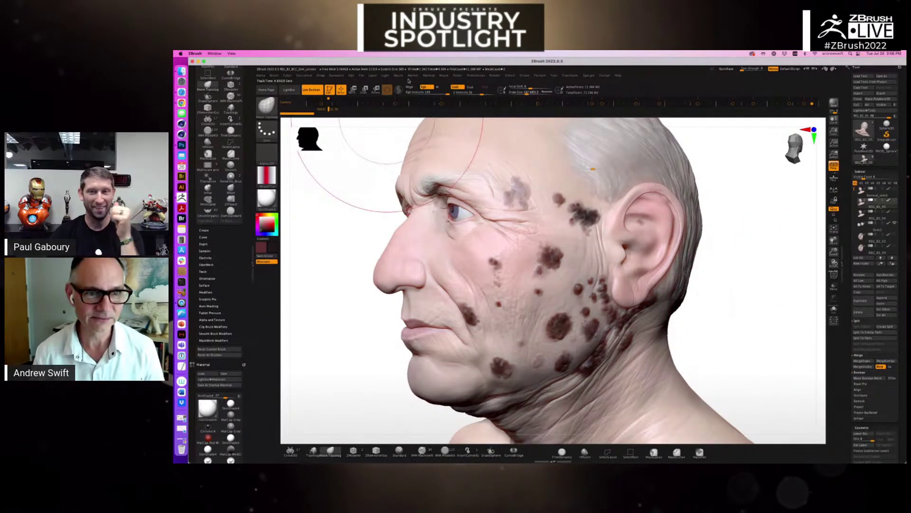
click(388, 77)
click(399, 95)
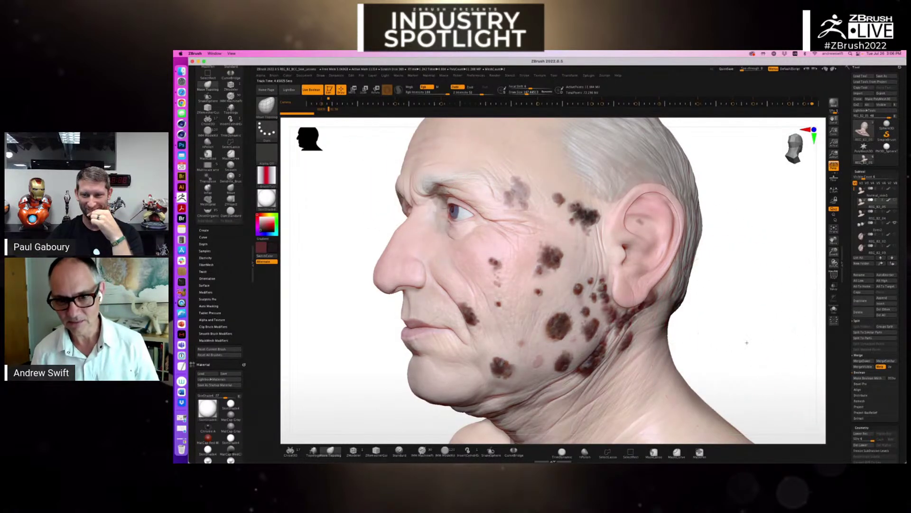
drag(764, 345, 722, 342)
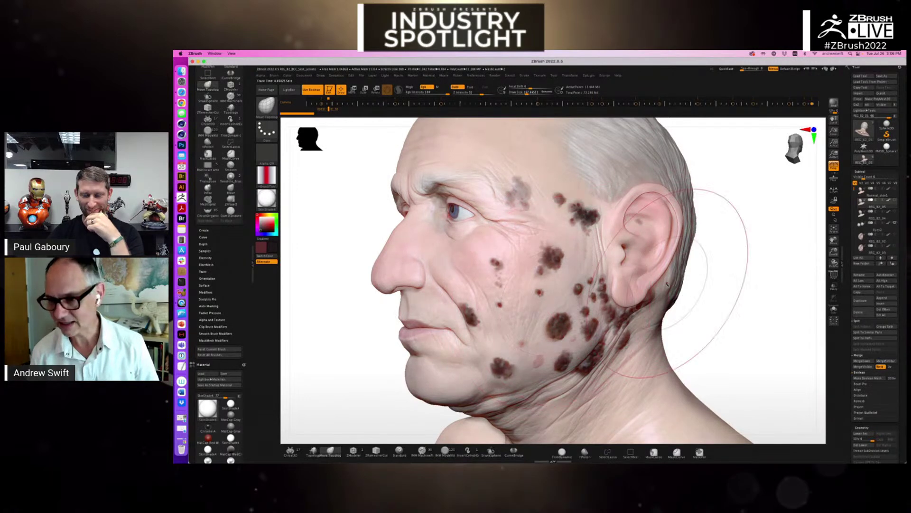
Show more entries in the subtool list and switch to the head version with the pale scar beside the eye
click(868, 177)
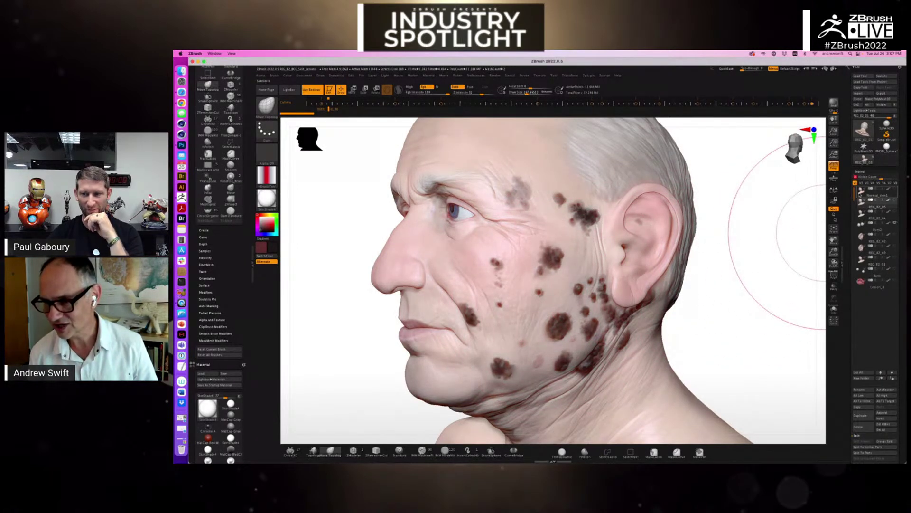
drag(783, 204, 788, 239)
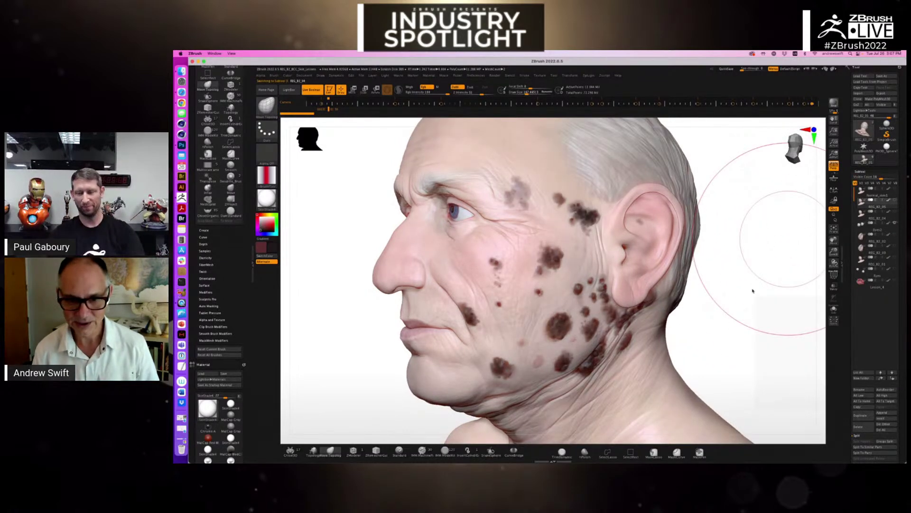
alt+click(738, 303)
drag(726, 321, 731, 327)
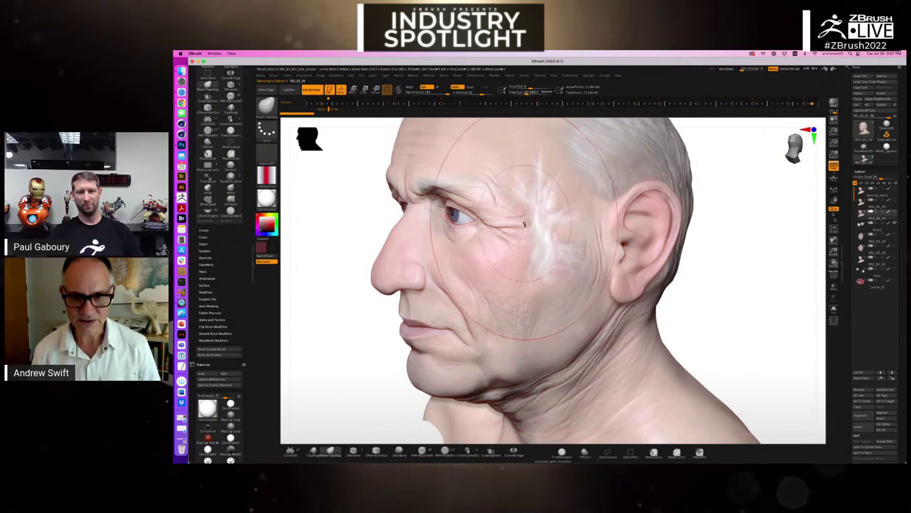
Examine the pale scar on the man's temple up close with a smaller brush size
scroll(541, 239, up, 5)
right_drag(545, 243, 541, 224)
key(s)
drag(544, 212, 537, 212)
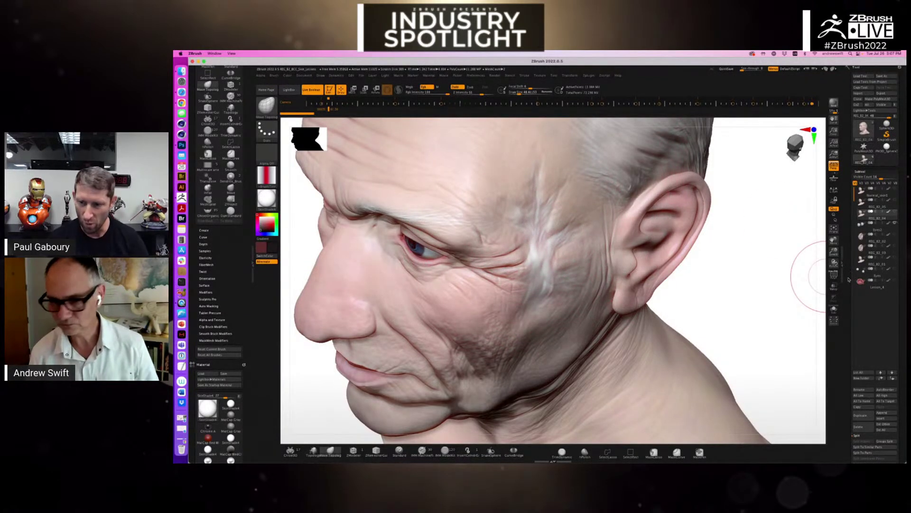
right_drag(769, 285, 696, 259)
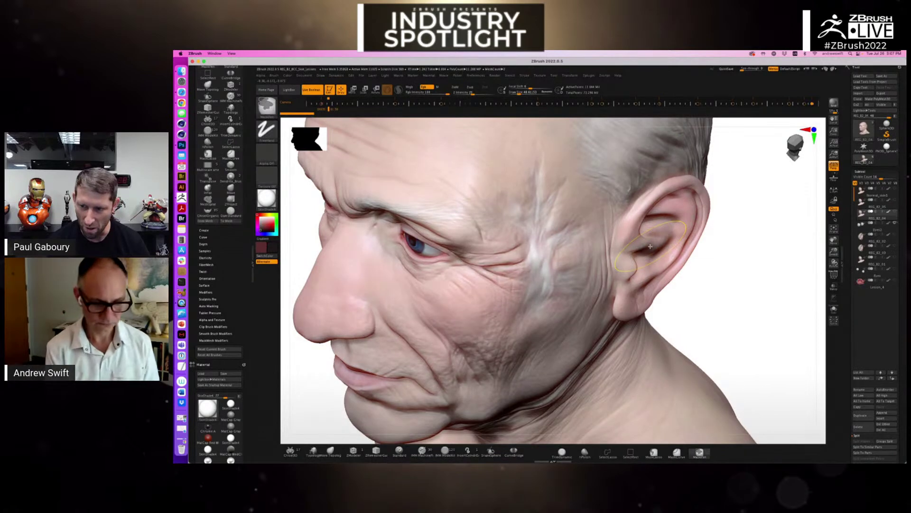
Open the Older_Female_Posterior project from the Example 19 Skin disease progression folder without saving the current project's changes
key(super+q)
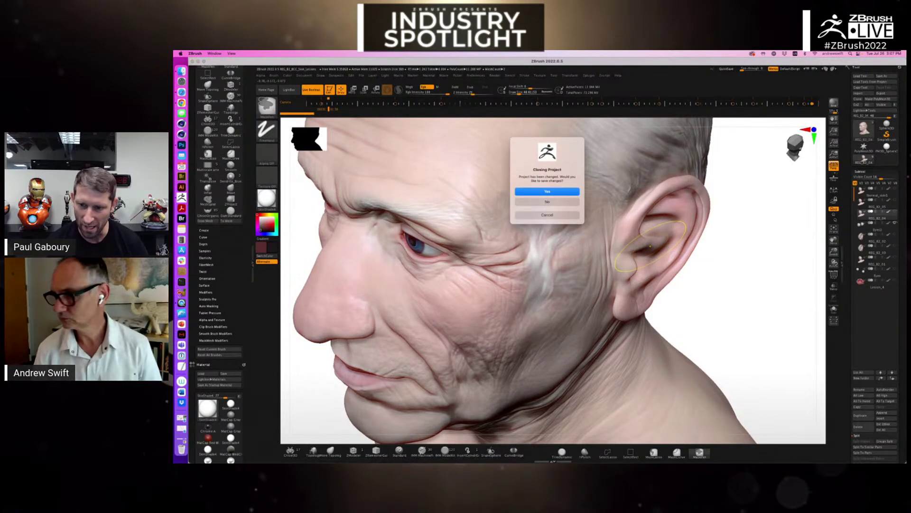
click(561, 205)
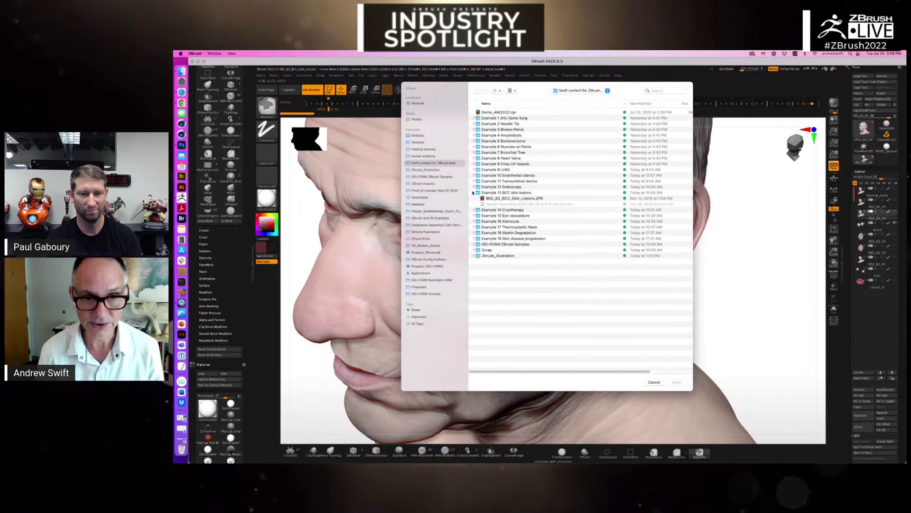
click(473, 192)
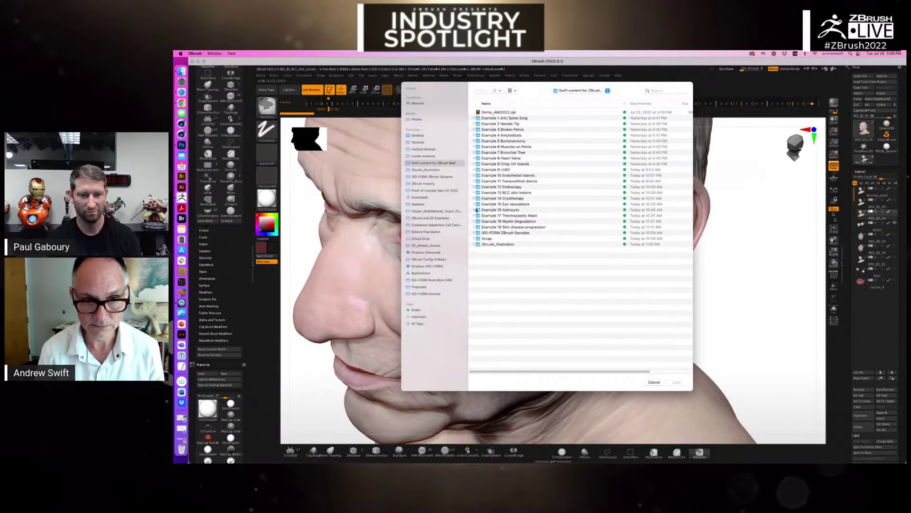
click(474, 210)
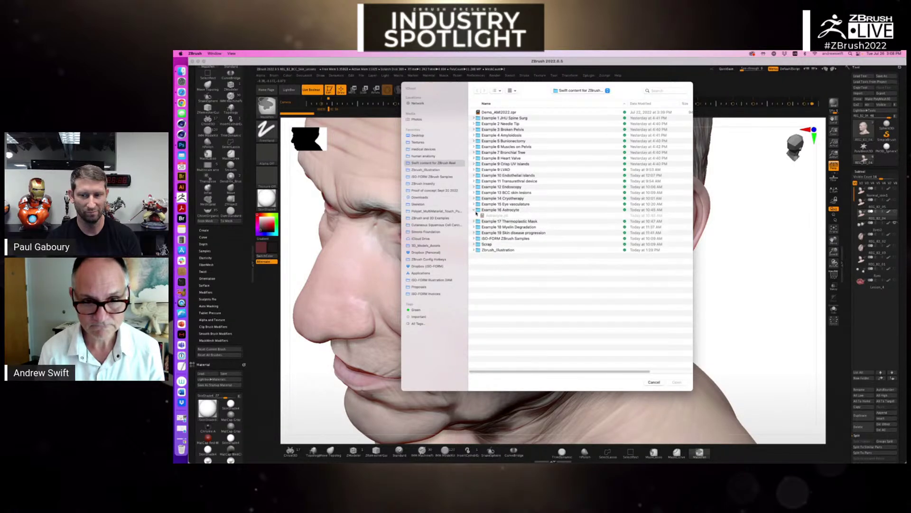
click(474, 232)
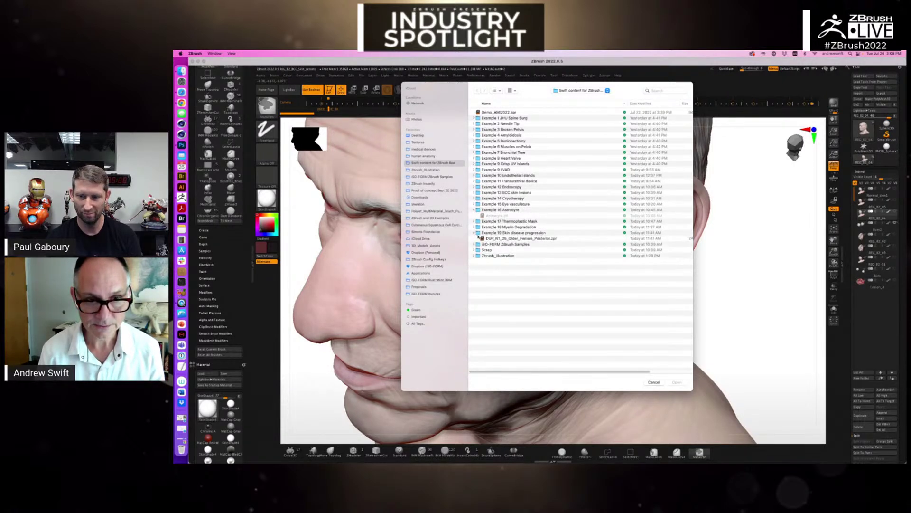
click(489, 239)
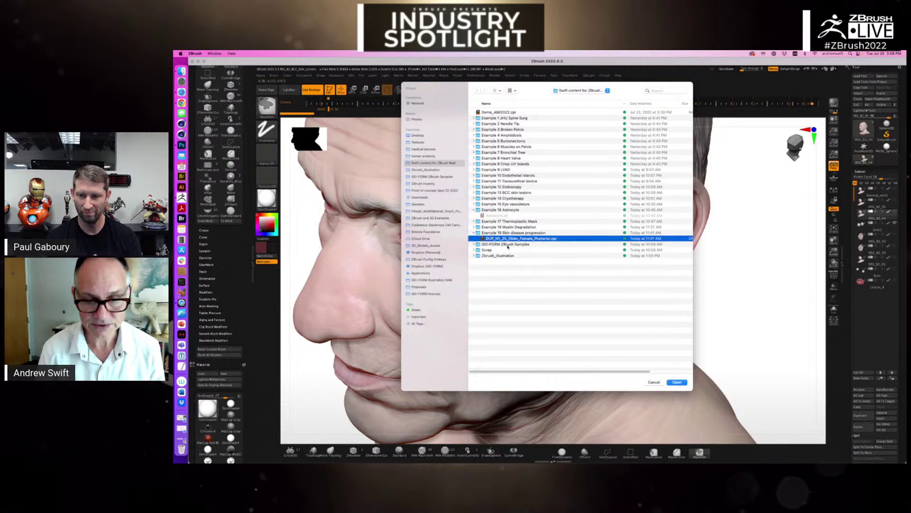
click(676, 382)
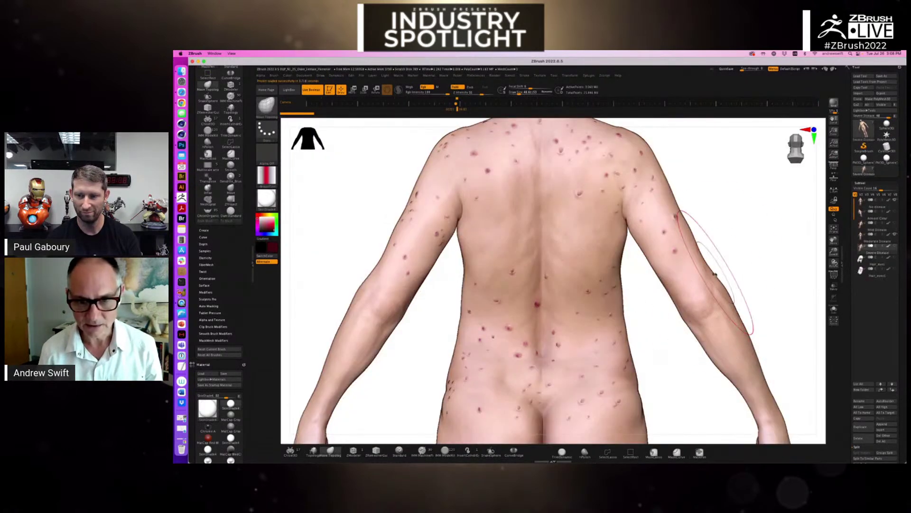
Compare the No Disease and Severe Disease versions of the woman's back in Solo mode
mouse_move(734, 217)
mouse_down()
mouse_move(750, 253)
mouse_move(722, 250)
mouse_up()
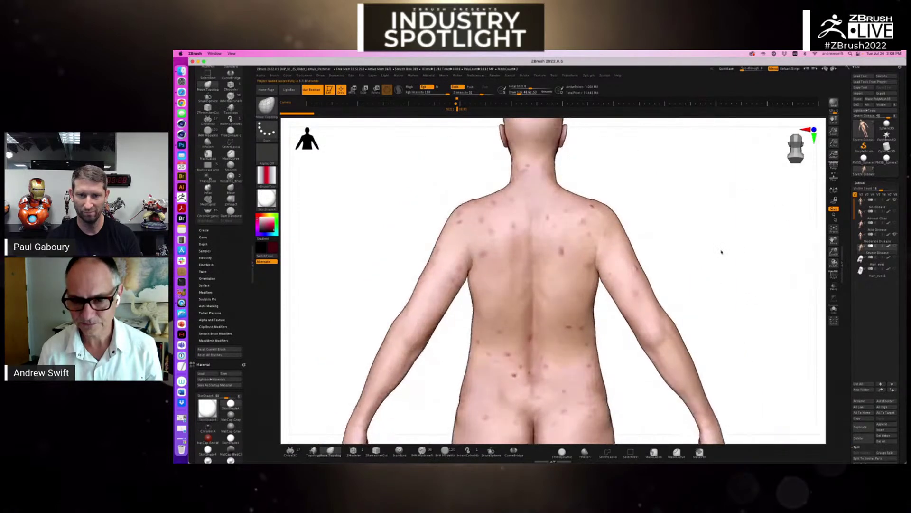
click(870, 204)
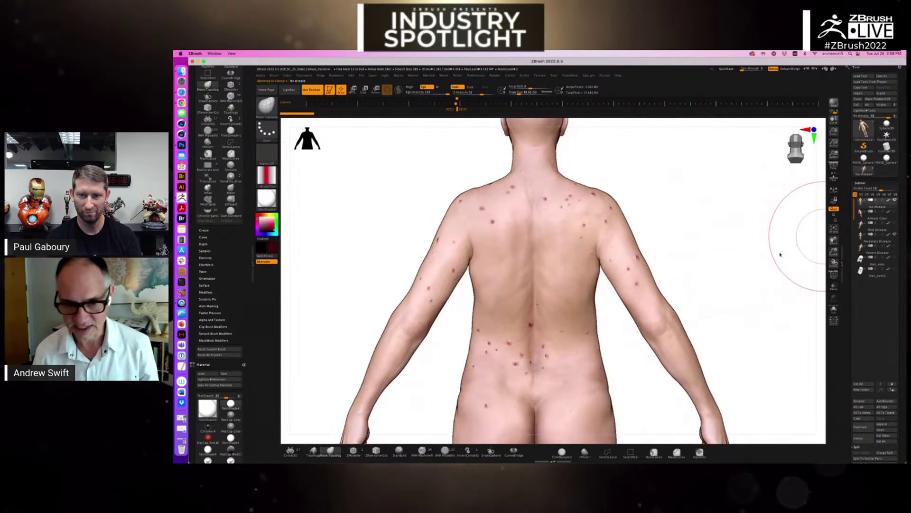
click(834, 309)
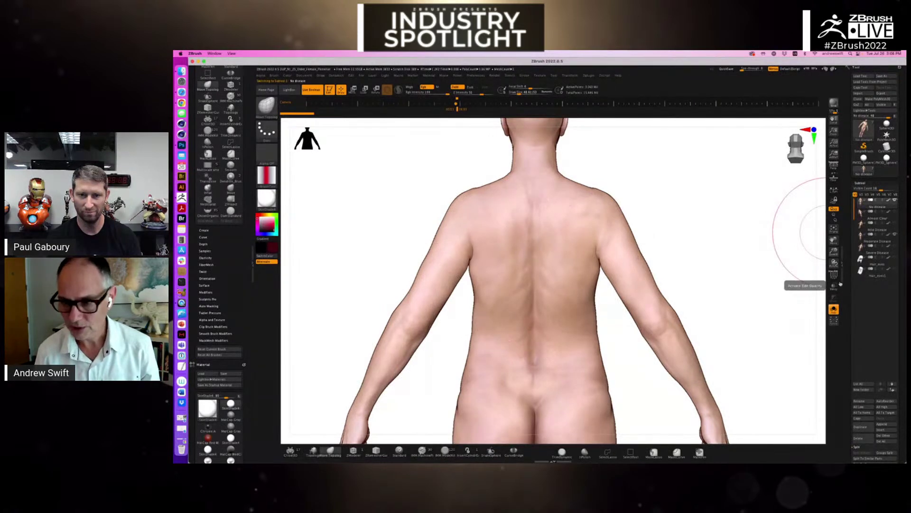
click(860, 253)
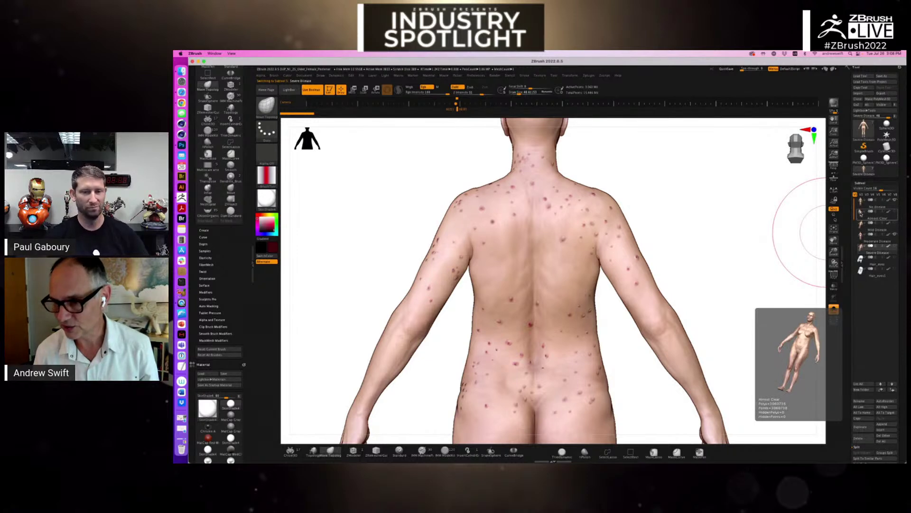
click(886, 226)
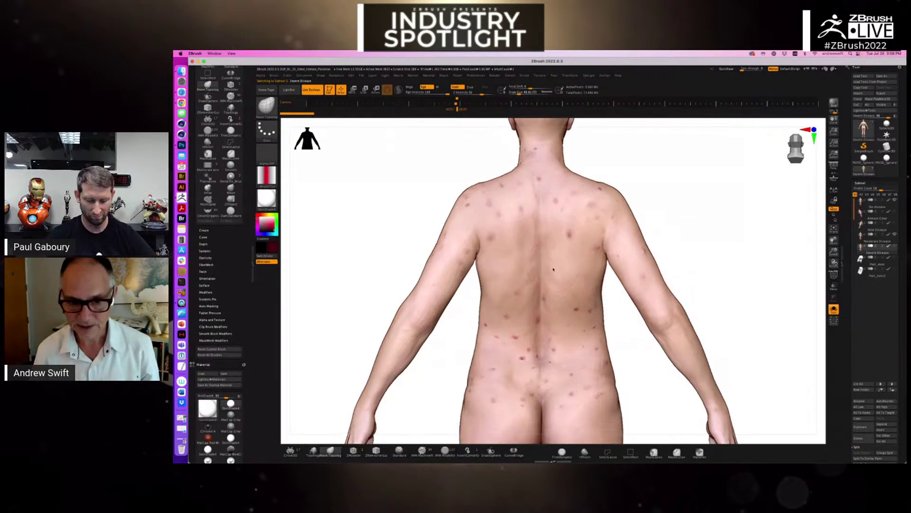
Project clear skin over a lesion beside the shoulder blade using the ZProject brush at a smaller size
scroll(554, 260, up, 5)
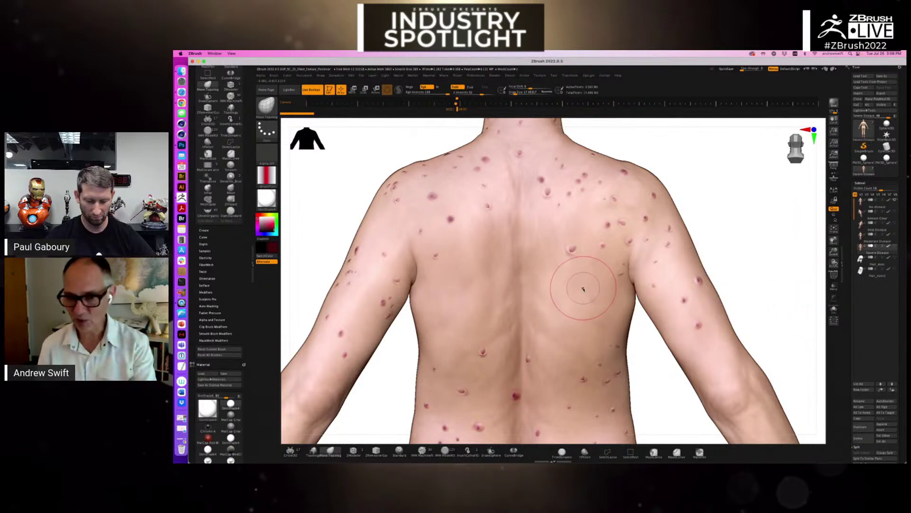
key(b)
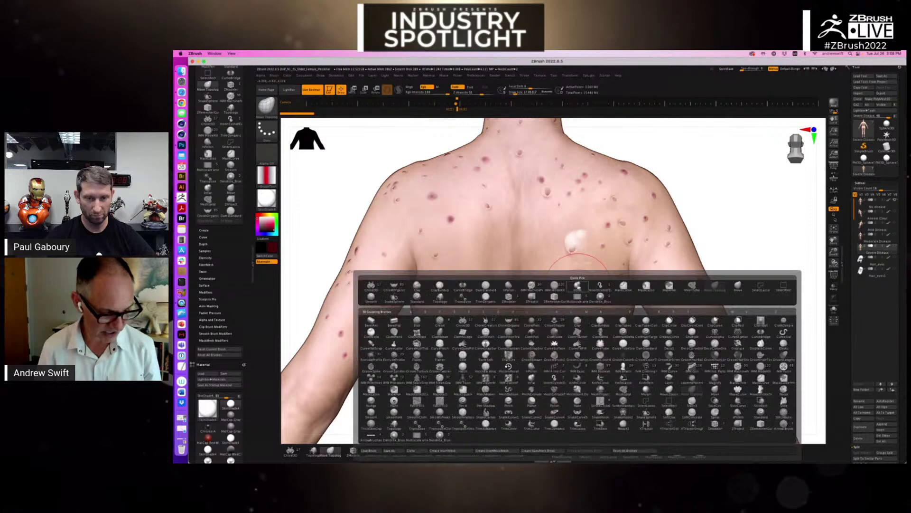
click(578, 285)
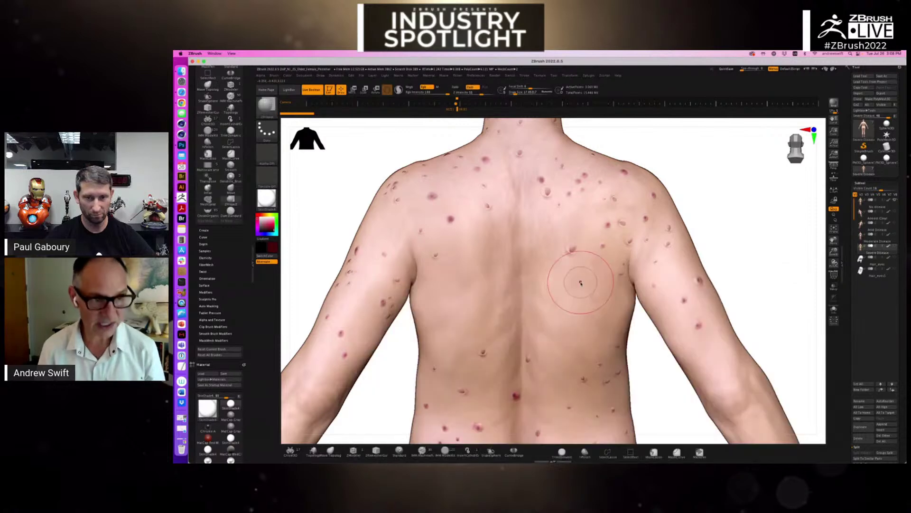
key(s)
click(543, 256)
key(s)
drag(557, 249, 554, 248)
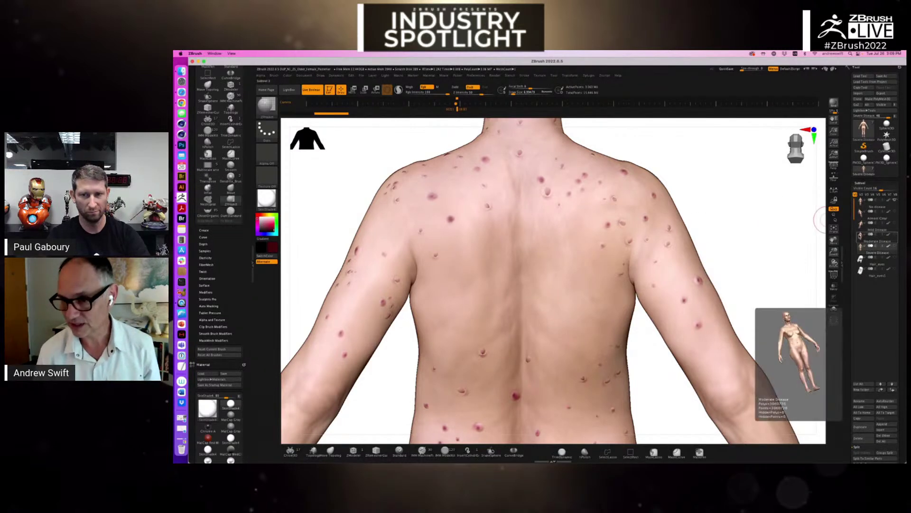
Compare the Moderate Disease, Mild Disease and Almost Clear versions of the back one at a time
click(861, 236)
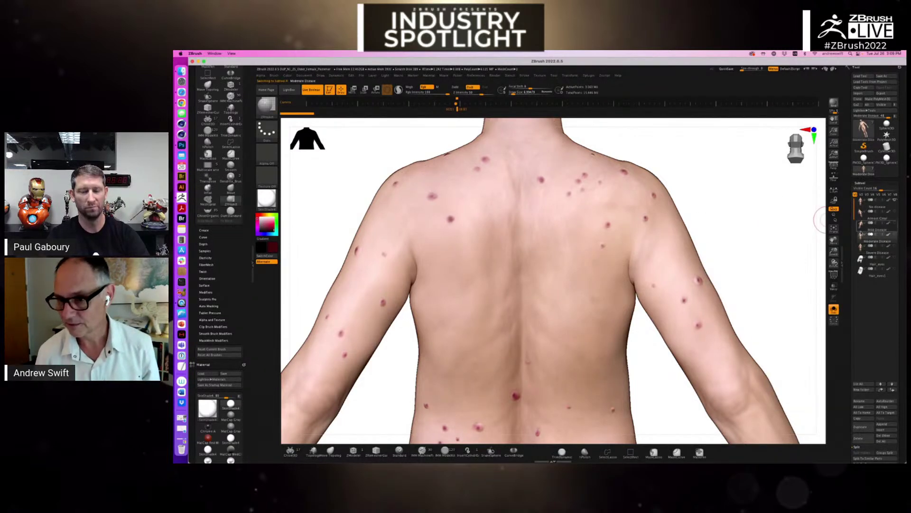
click(861, 225)
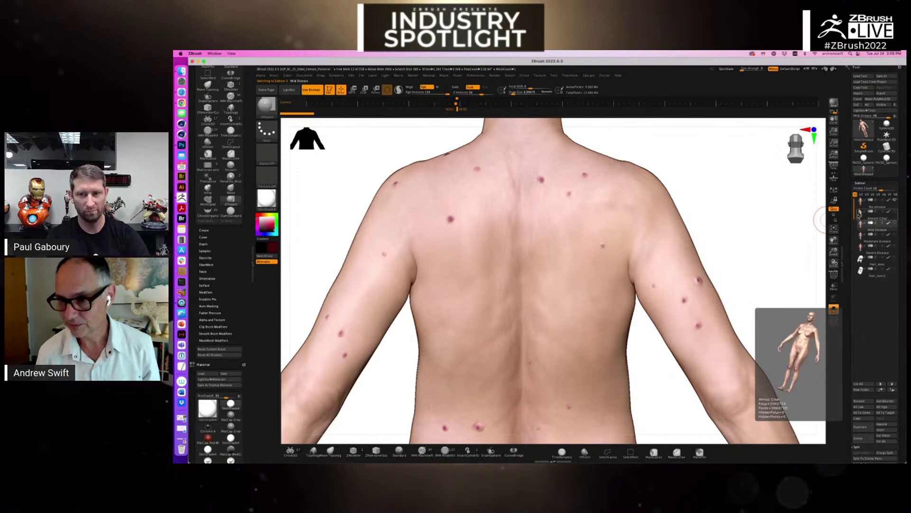
click(859, 217)
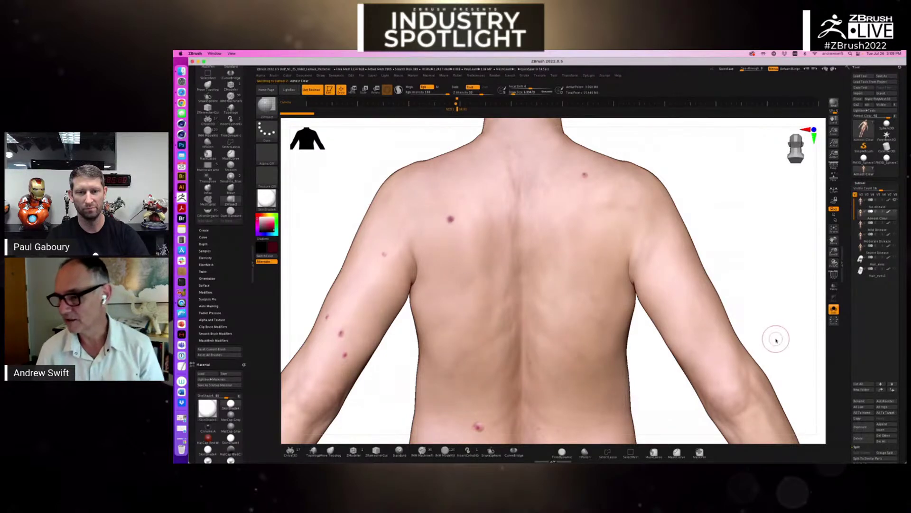
On the Severe Disease version, mask the skin around two upper-back lesions and invert the mask
click(877, 248)
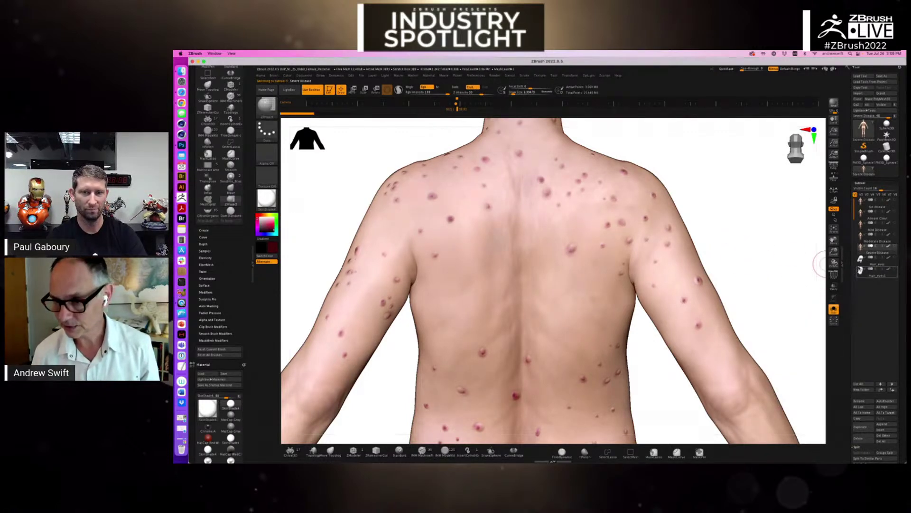
ctrl+drag(569, 256, 568, 252)
ctrl+drag(431, 197, 438, 196)
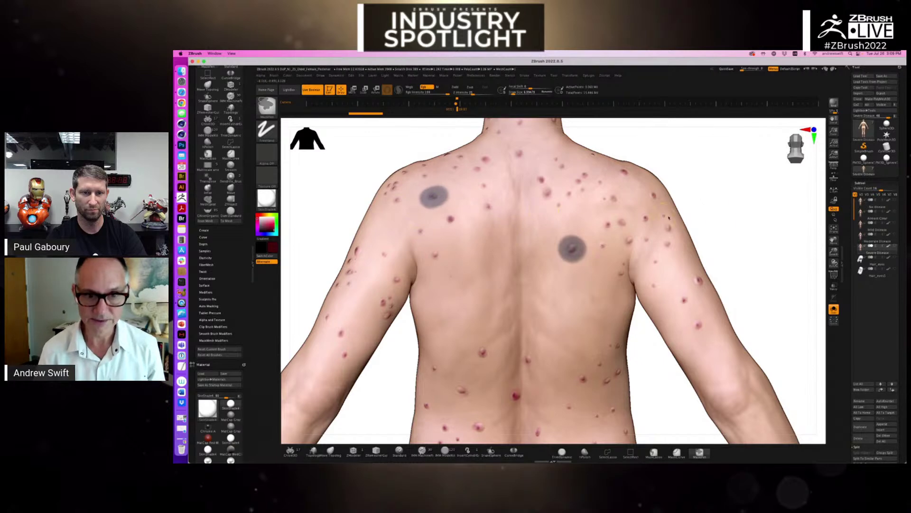
ctrl+click(728, 218)
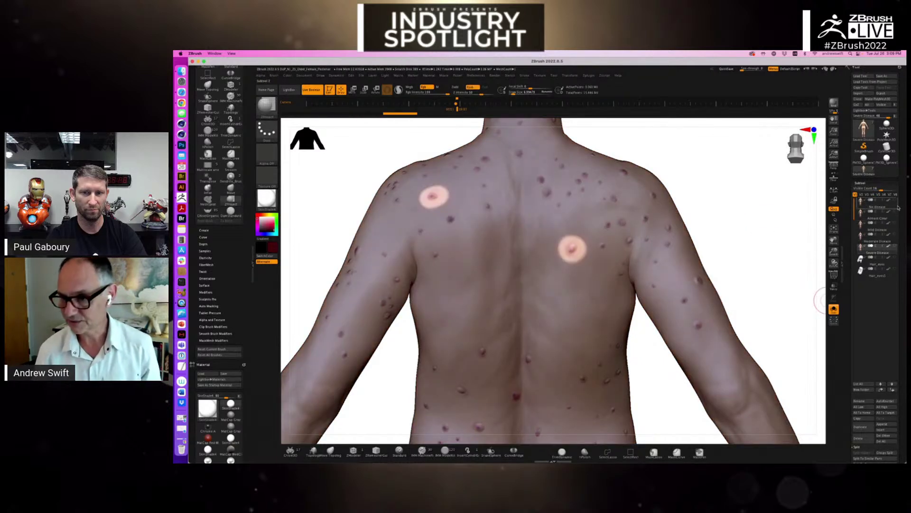
Remove the two unmasked lesions by running ProjectAll on the Severe Disease version
scroll(853, 290, down, 5)
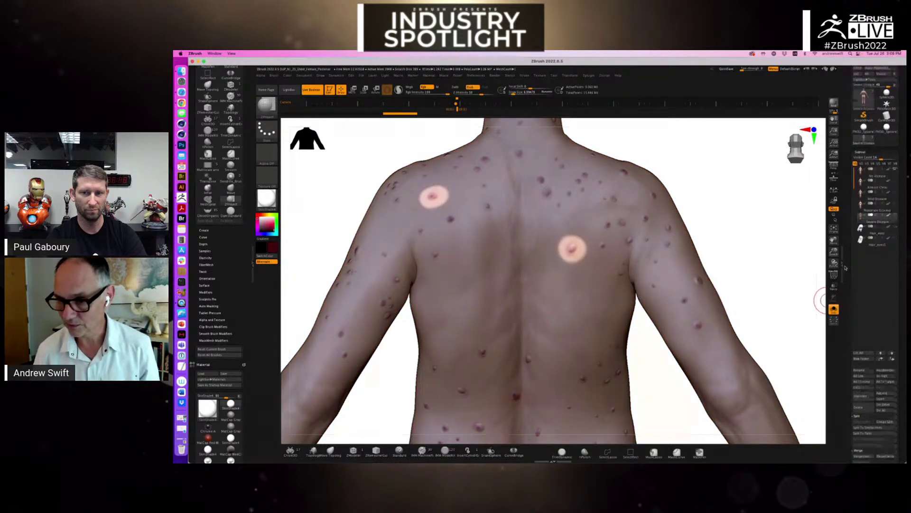
click(860, 331)
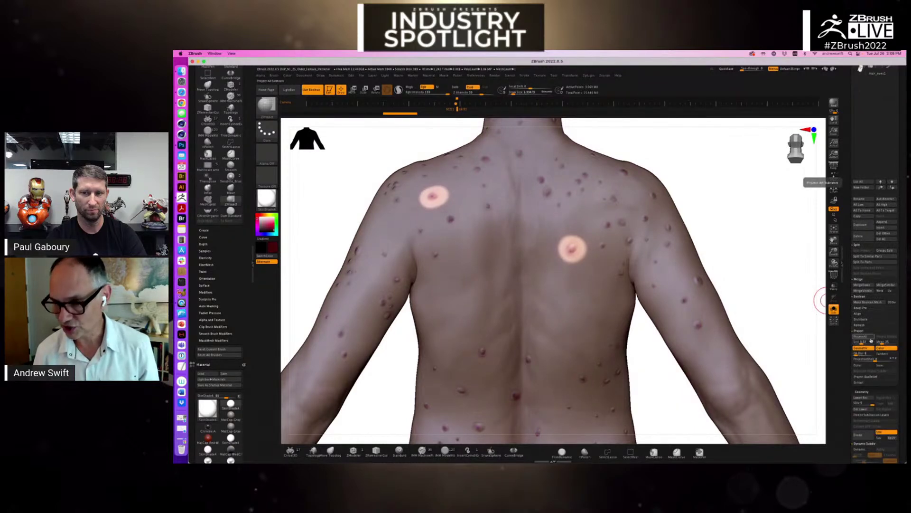
click(861, 336)
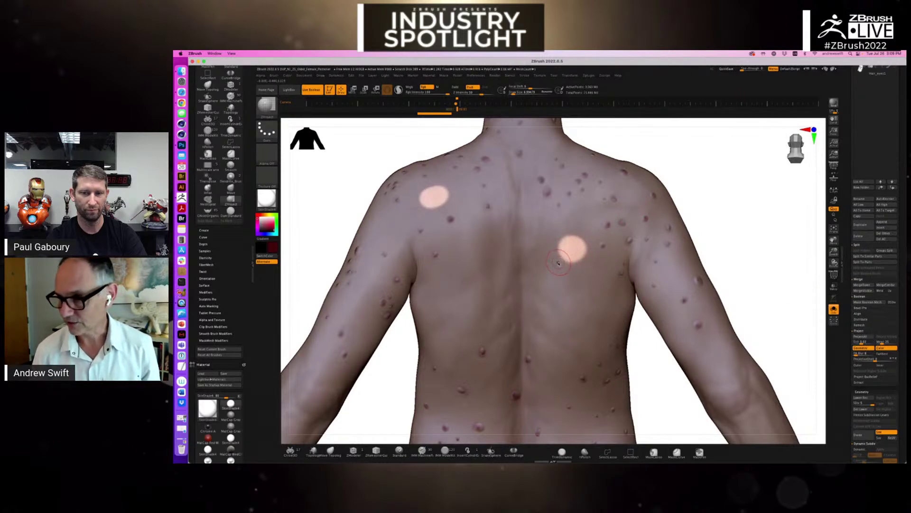
ctrl+right_drag(585, 236, 623, 270)
Switch to Finder's image preview, browse the medical illustration thumbnails and open the hand ossification centers chart
key(super+Tab)
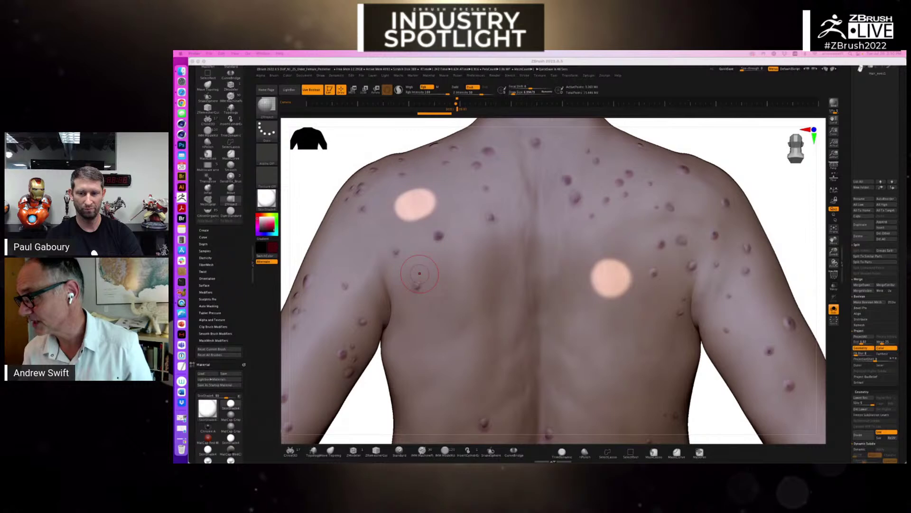
drag(904, 187, 699, 122)
click(698, 121)
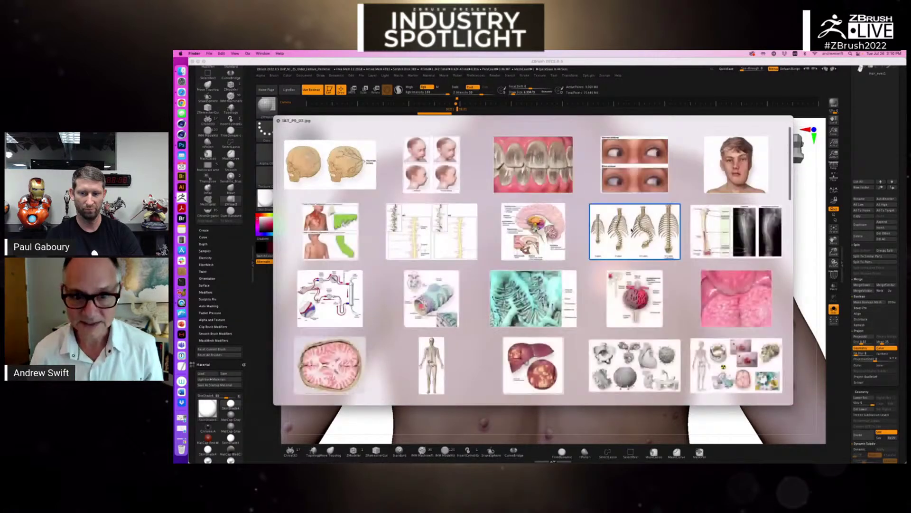
drag(790, 180, 807, 395)
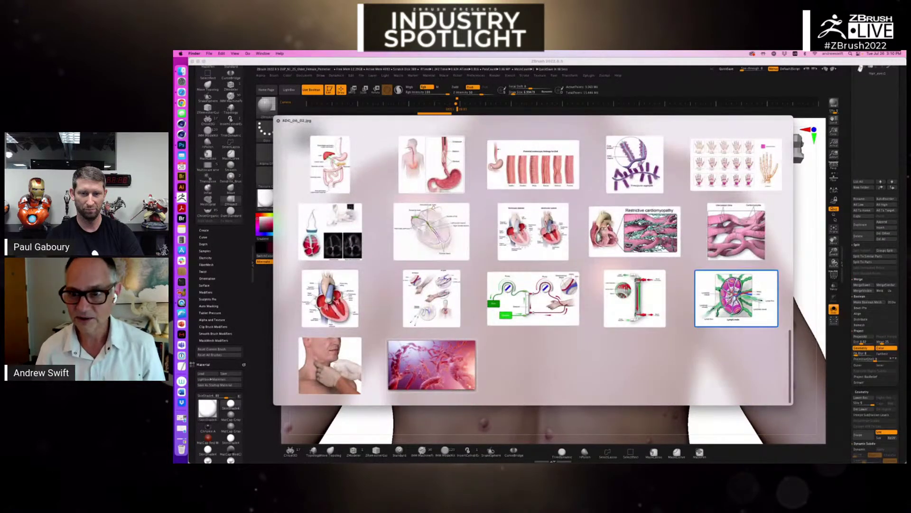
click(736, 165)
drag(573, 123, 498, 65)
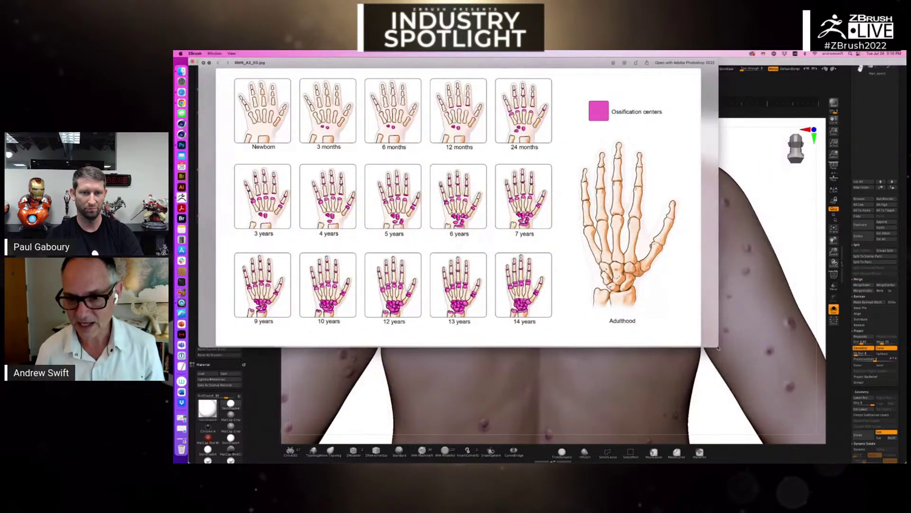
Examine the hand's ossification stages from newborn to adulthood in an enlarged preview, and close the preview
click(724, 351)
key(super+Tab)
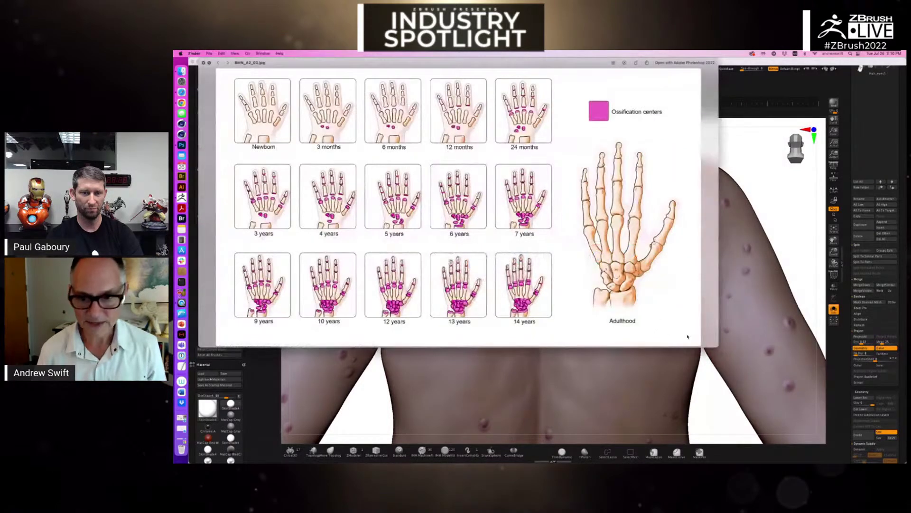
drag(713, 344, 877, 420)
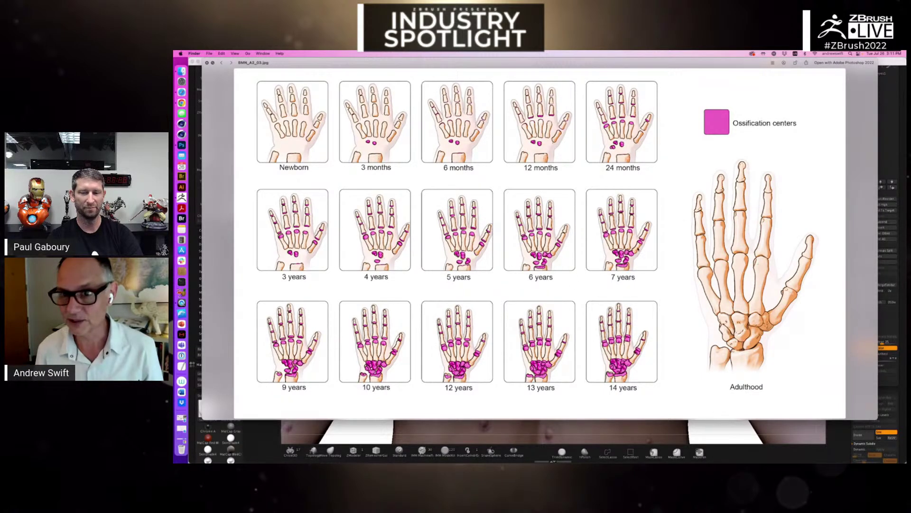
key(space)
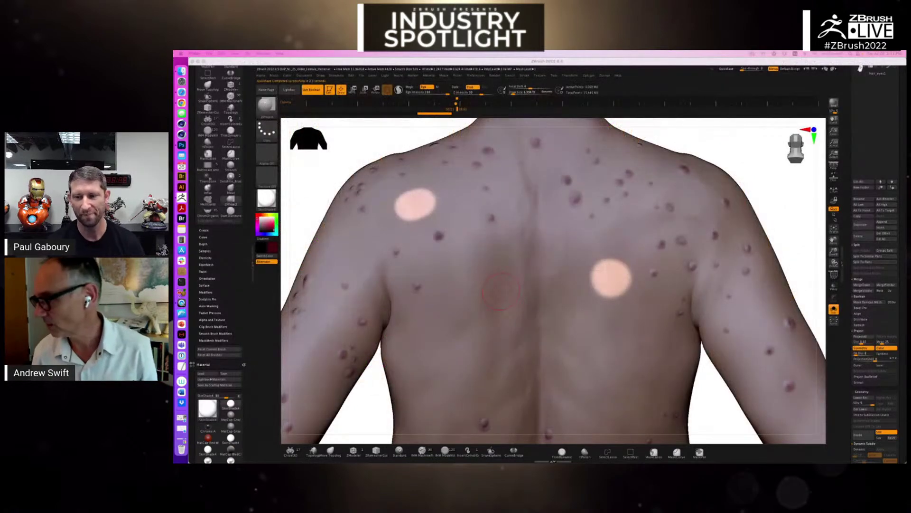
Preview the selected medical illustration images in Finder and enlarge the preview window
key(space)
click(694, 66)
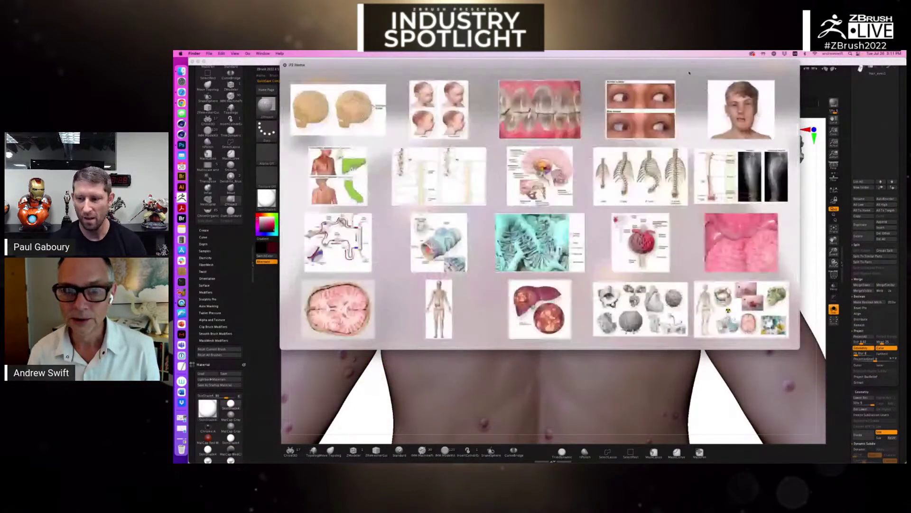
drag(798, 348, 904, 459)
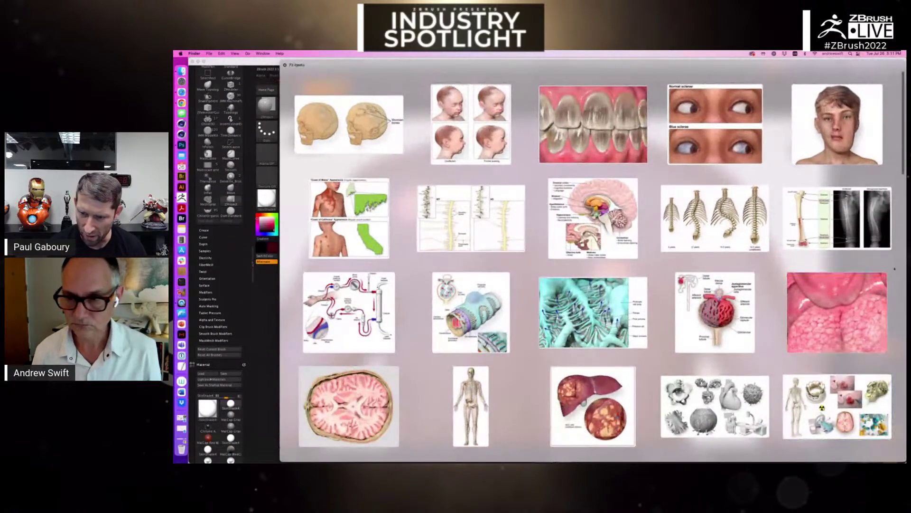
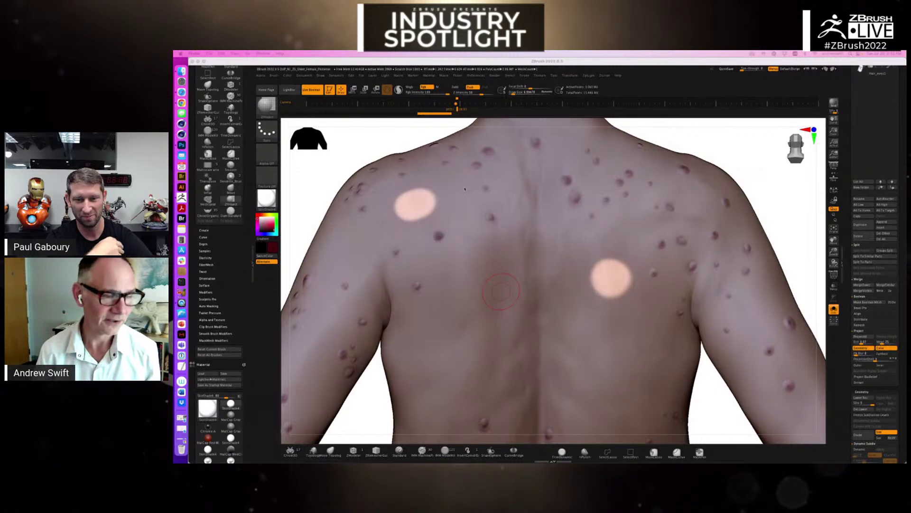
Switch to the Swift AMI Lecture 2022 presentation in Google Slides
key(super+Tab)
key(super+Tab)
key(super+Tab)
key(super+Tab)
key(super+Tab)
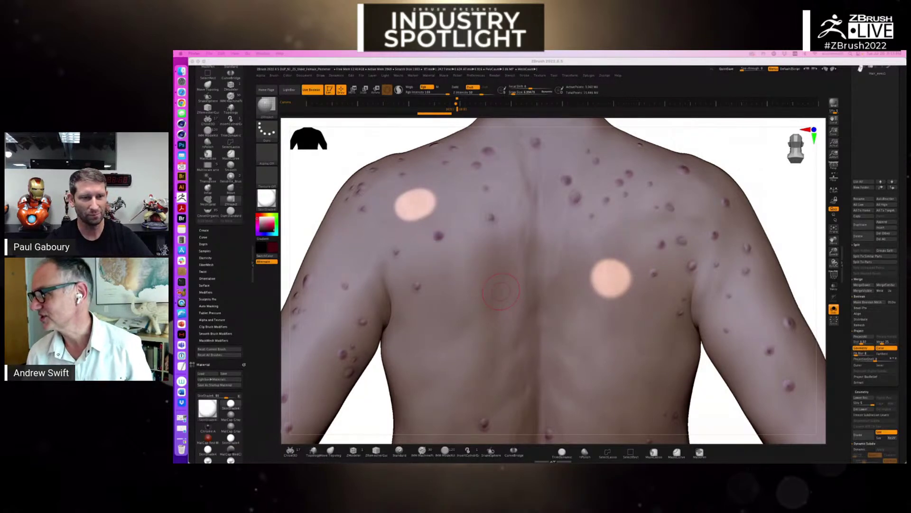
drag(835, 121, 909, 151)
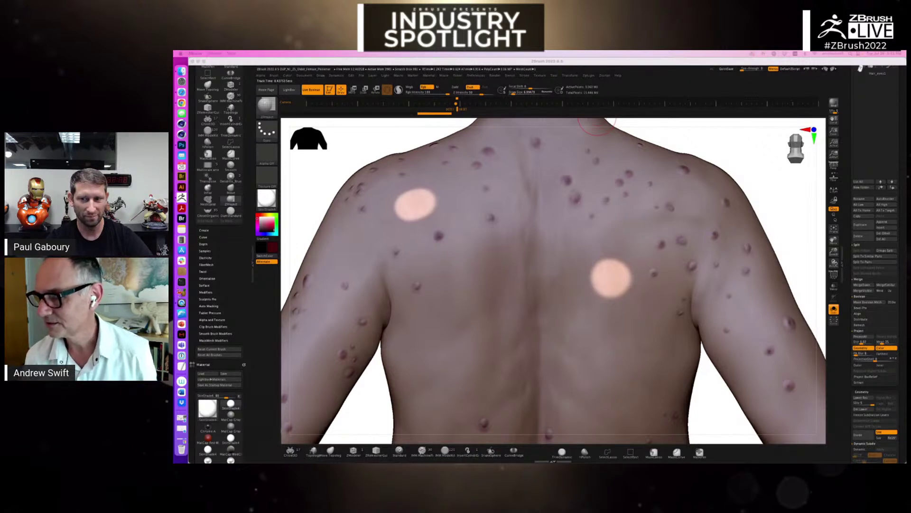
drag(906, 81, 399, 70)
Find and show the slide on variation in pelvic shape and size in Eastern European males
scroll(237, 190, down, 10)
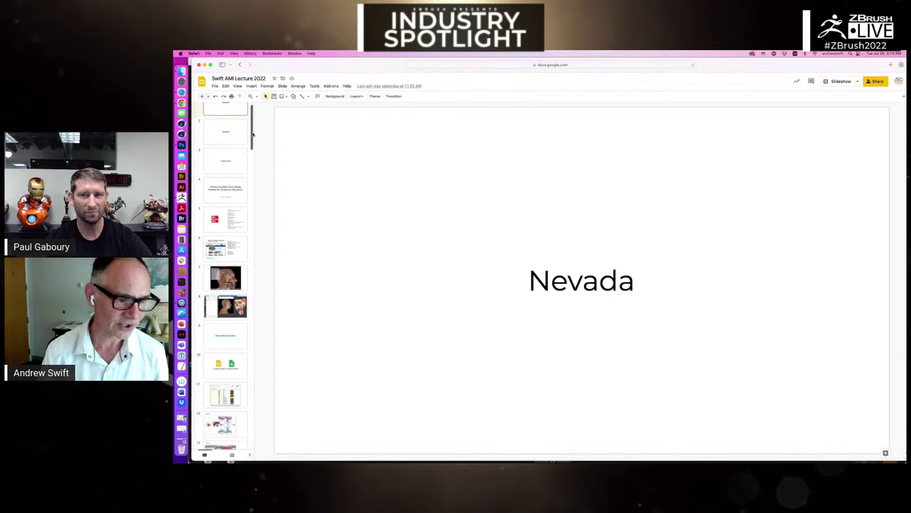
scroll(264, 190, down, 15)
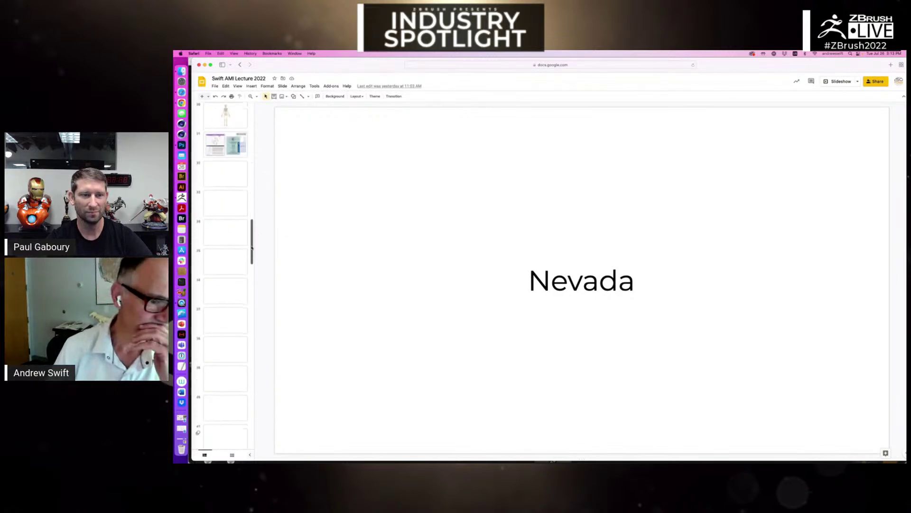
scroll(240, 188, down, 8)
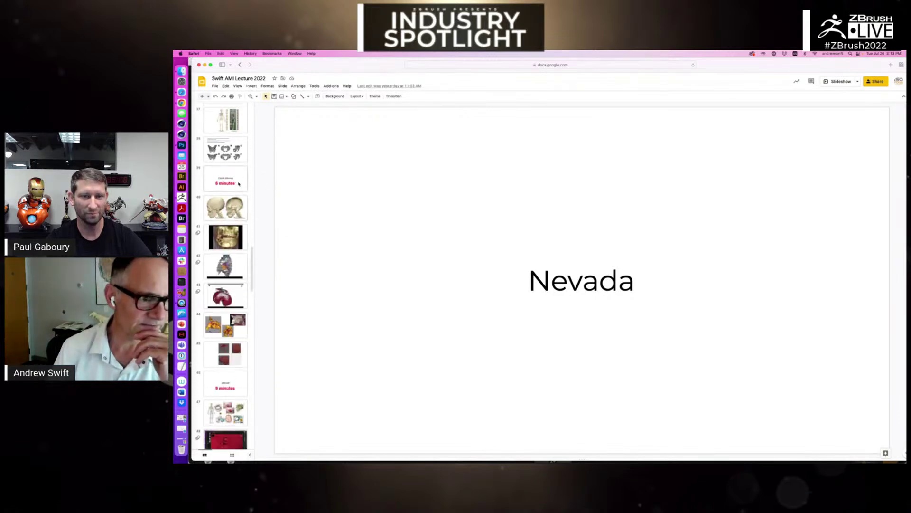
click(238, 157)
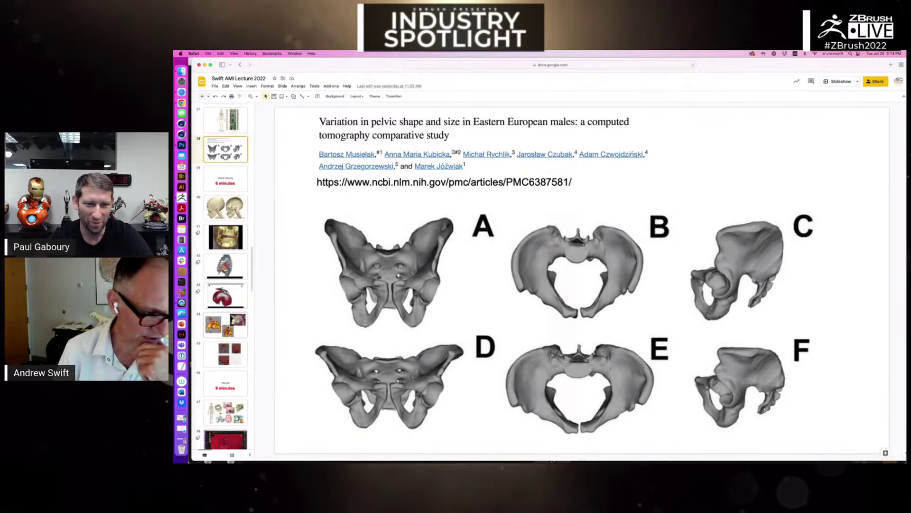
Compare the slide of three orange and white 3D bone scans with the pelvic variation slide
click(228, 329)
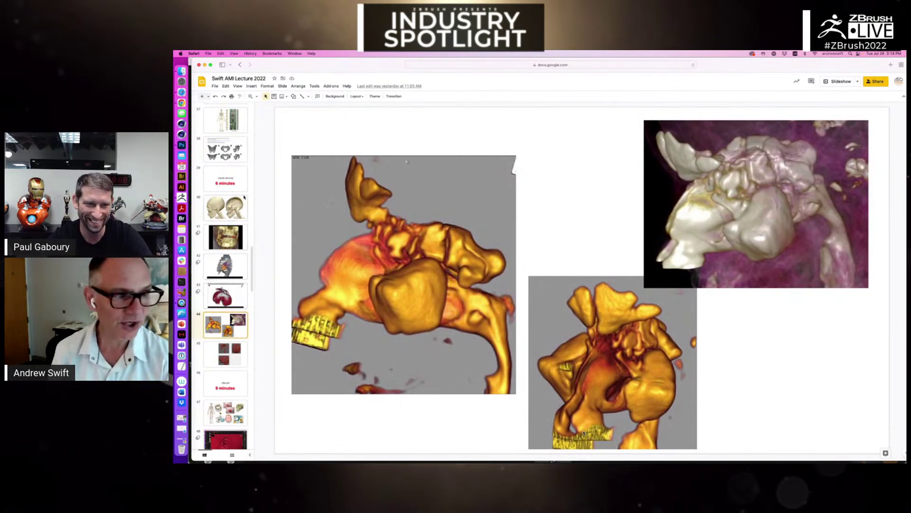
click(226, 150)
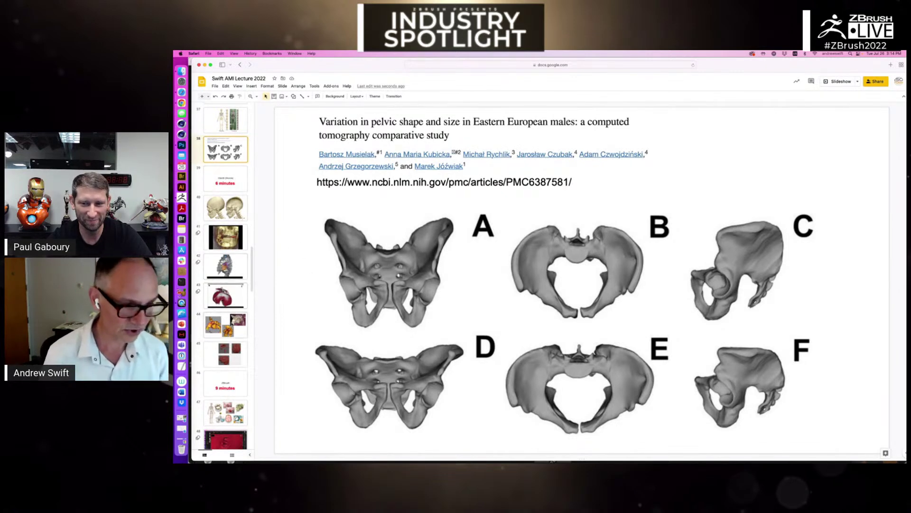
click(232, 323)
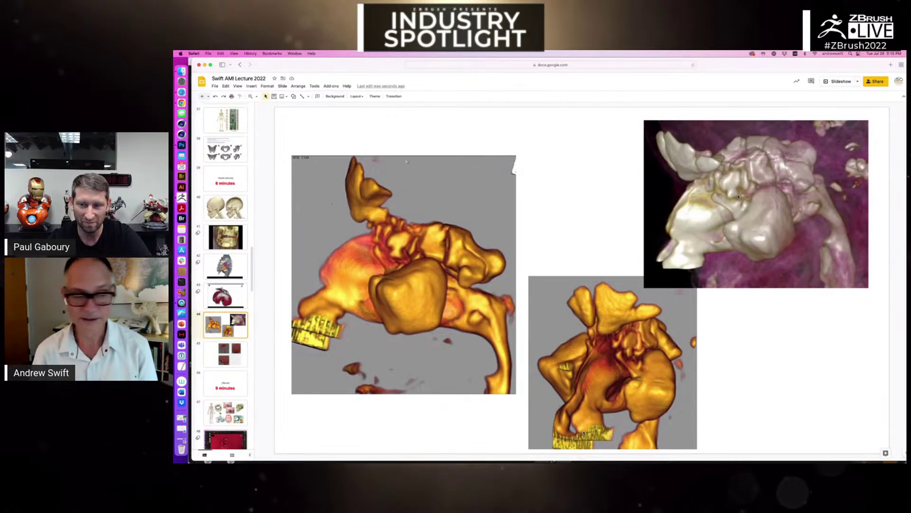
Look through the remaining slide thumbnails of the lecture for further medical modelling examples
scroll(249, 290, down, 5)
scroll(249, 291, down, 6)
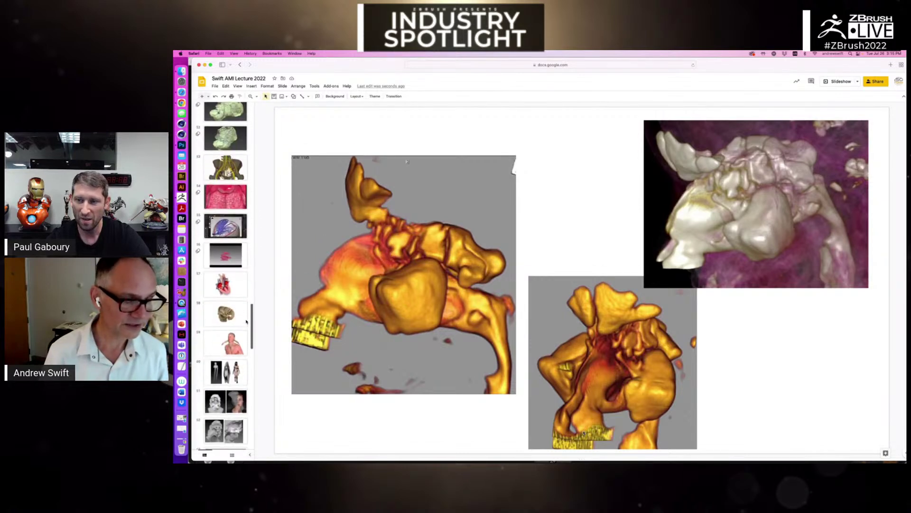
scroll(247, 322, down, 17)
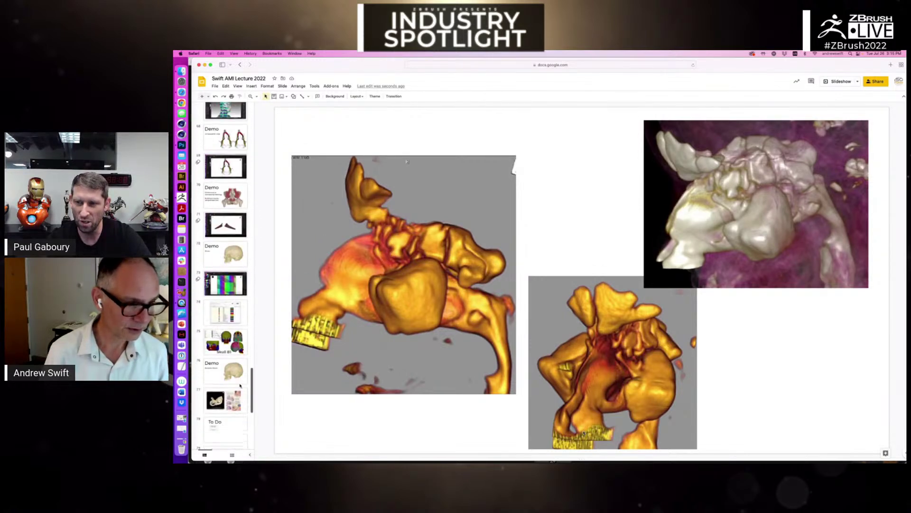
scroll(227, 417, up, 15)
scroll(243, 354, up, 7)
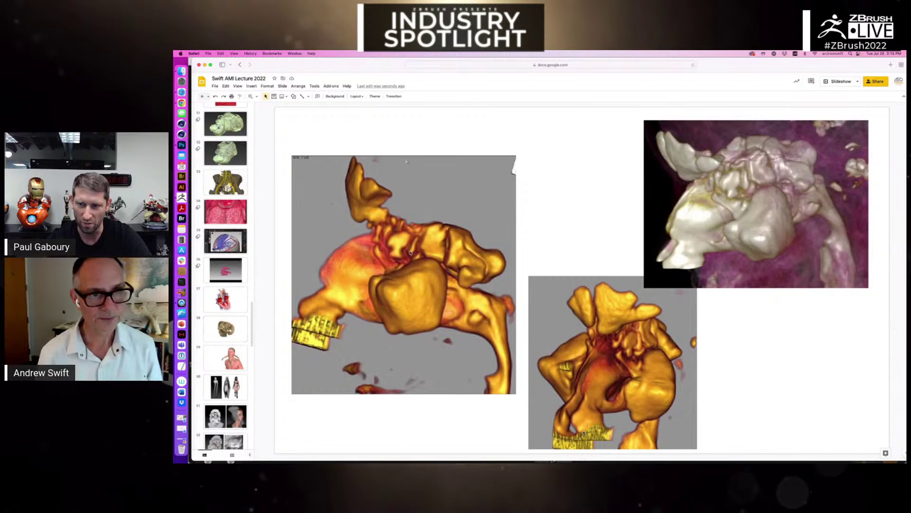
Switch back to ZBrush and clear the mask from the figure's back
key(super+Tab)
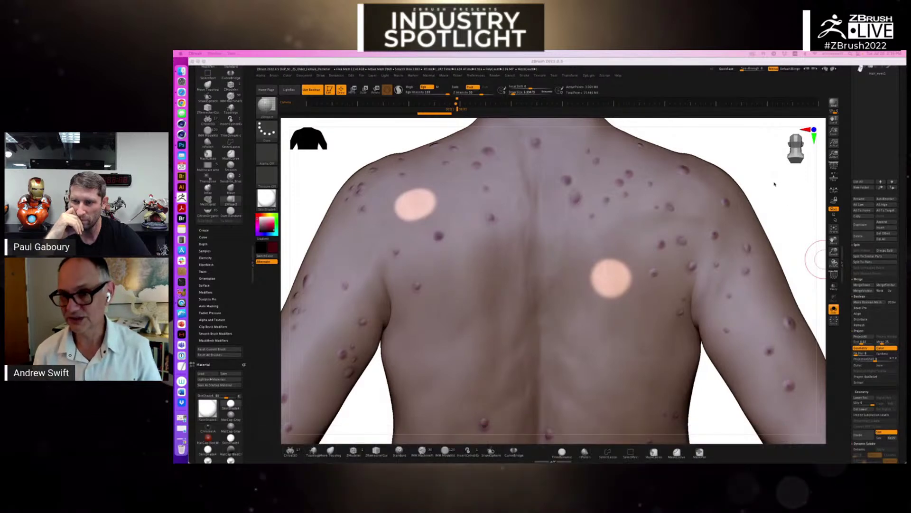
click(782, 207)
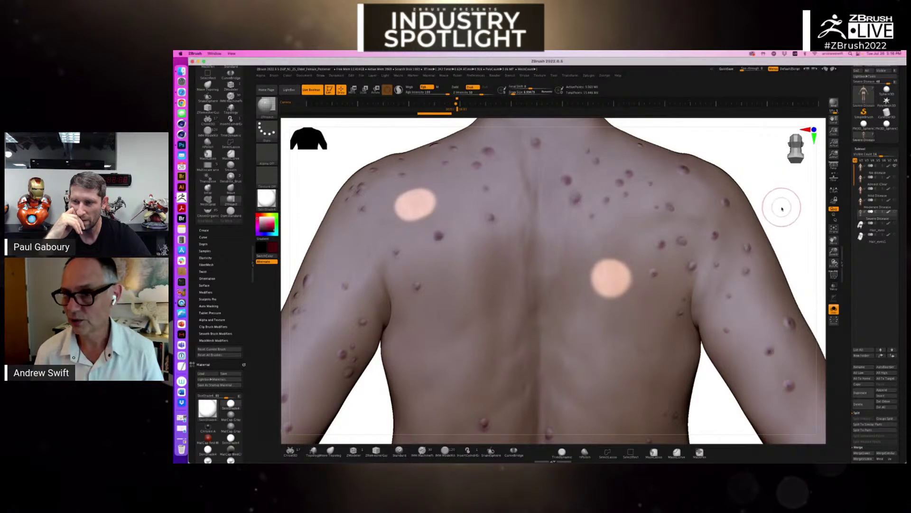
ctrl+drag(781, 207, 807, 185)
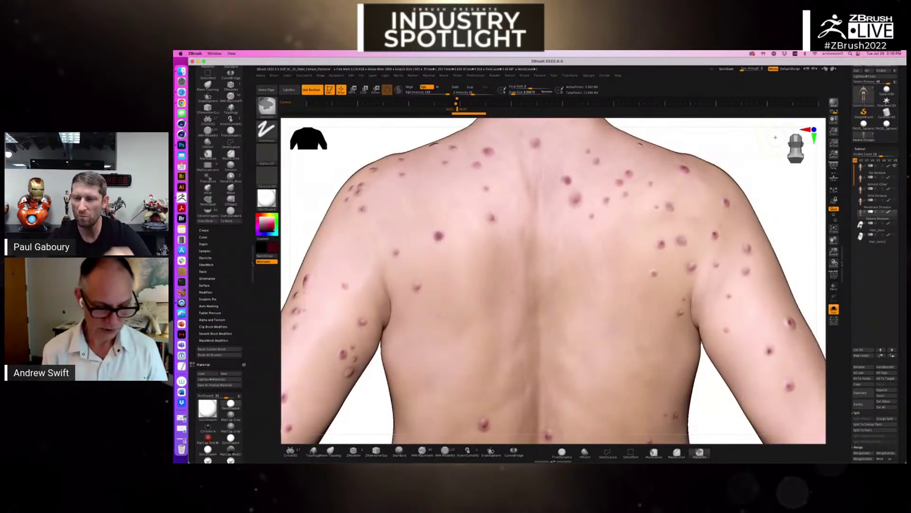
Open the Edwards_Heart_Valve.ZPR project from the Example 8 Heart Valve folder
key(super+o)
click(556, 204)
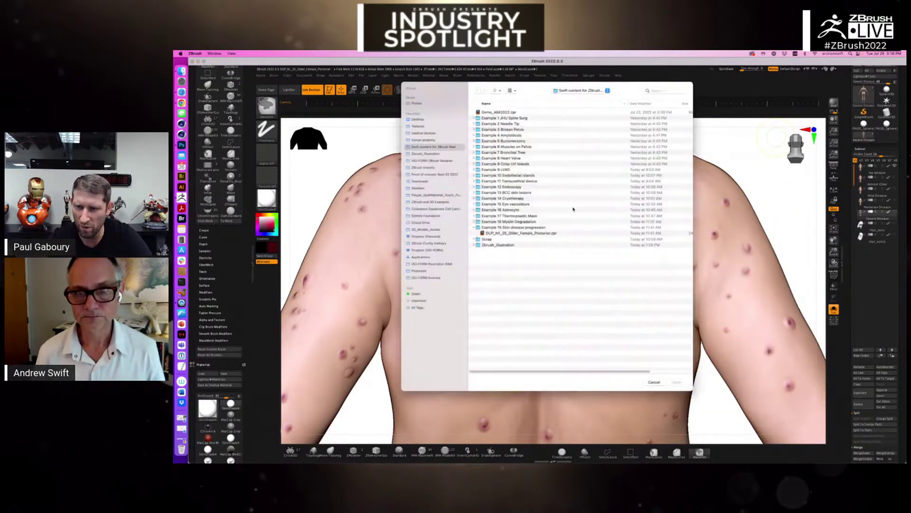
mouse_move(634, 90)
mouse_down()
mouse_move(648, 109)
mouse_move(454, 104)
mouse_move(619, 76)
mouse_move(630, 87)
mouse_up()
key(Escape)
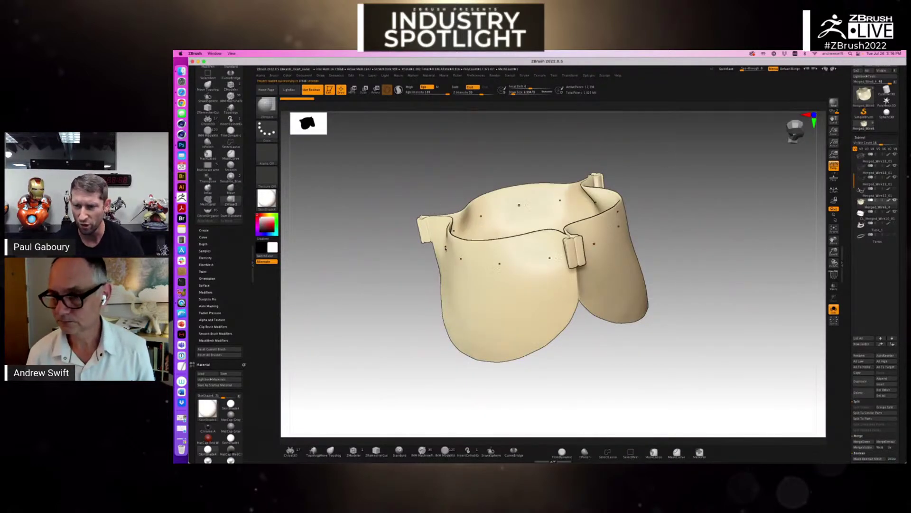
Turn off Solo mode to show the complete heart valve assembly
drag(684, 333, 697, 332)
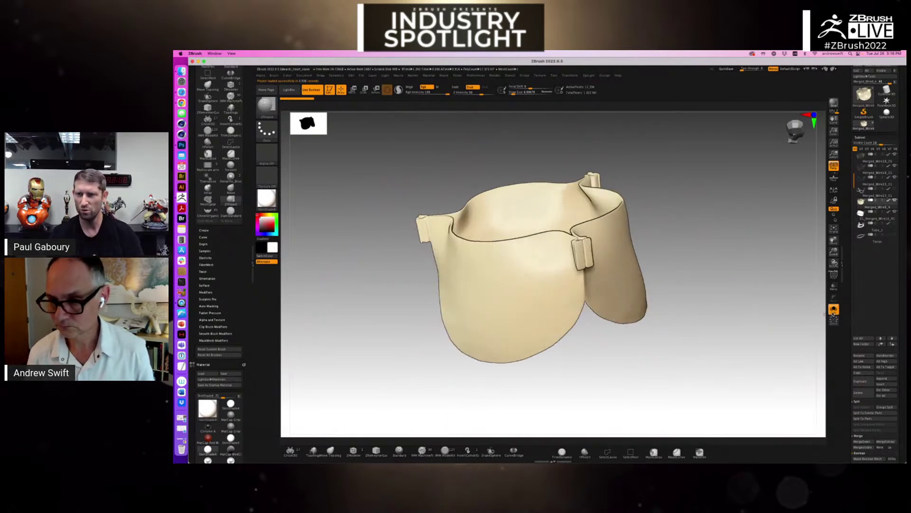
click(833, 310)
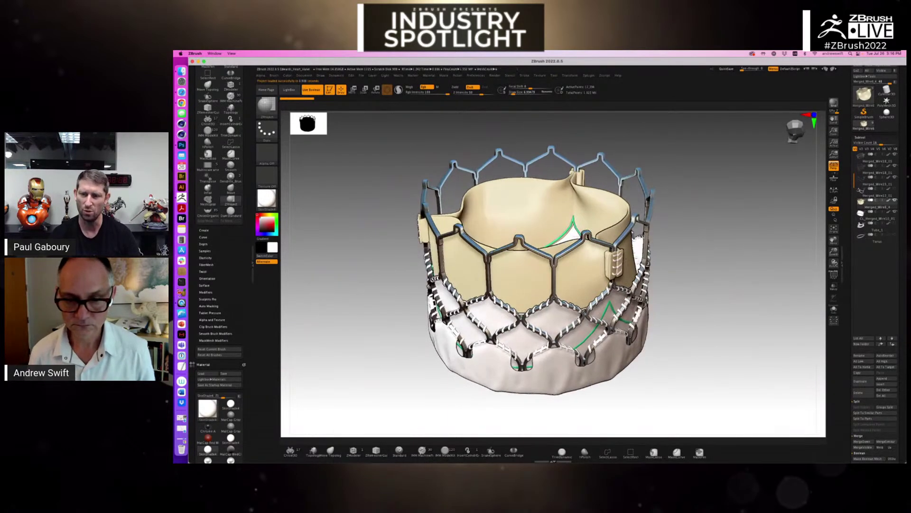
alt+right_drag(569, 281, 563, 259)
Choose the Move Topological brush and increase its draw size
click(330, 451)
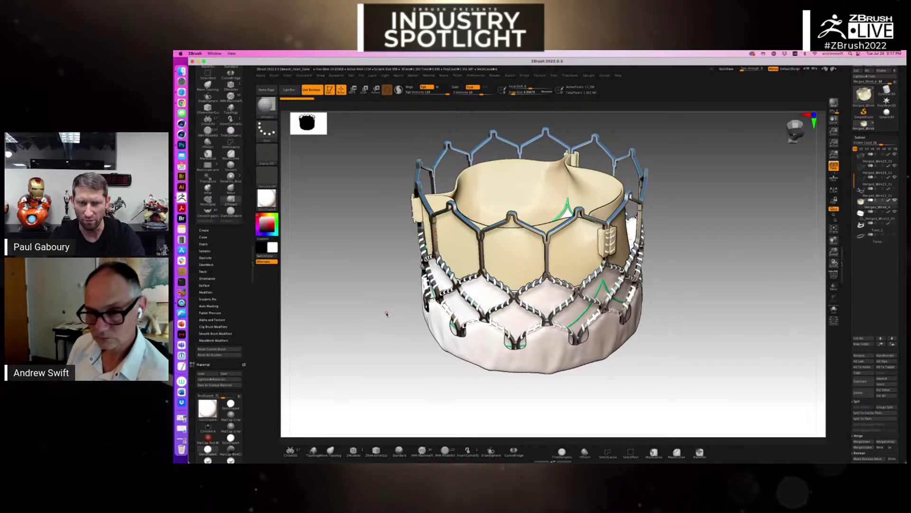
click(330, 451)
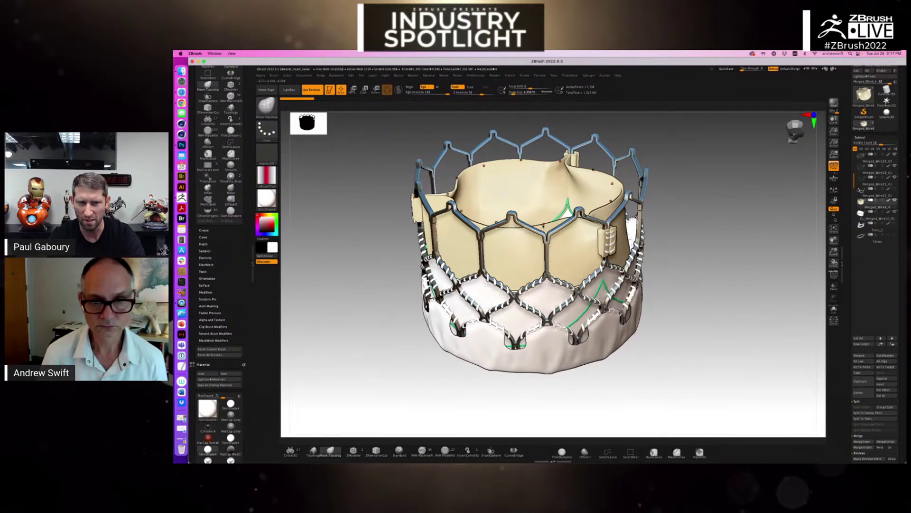
scroll(525, 274, up, 5)
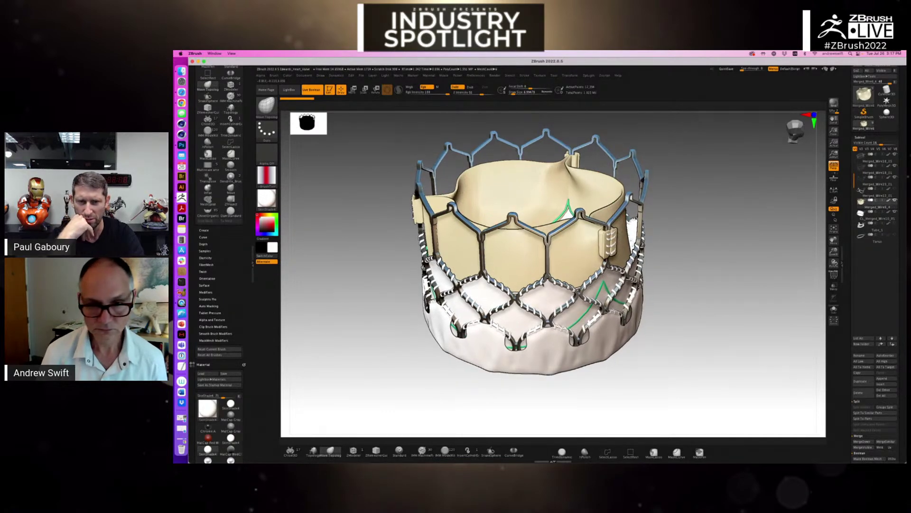
key(bracketright)
key(bracketright)
key(bracketright)
key(bracketright)
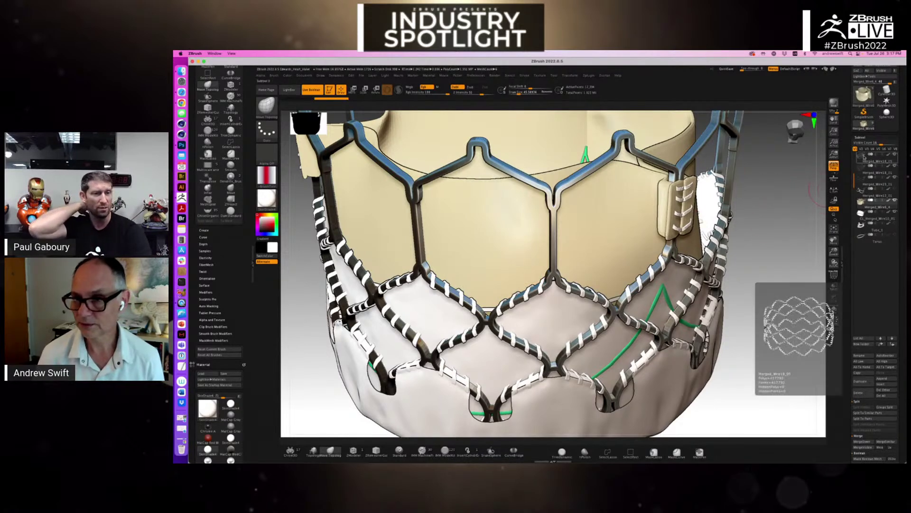
Select the first wire subtool and hide the leaflets and fabric, leaving only the metal frame and its stitching visible
click(873, 157)
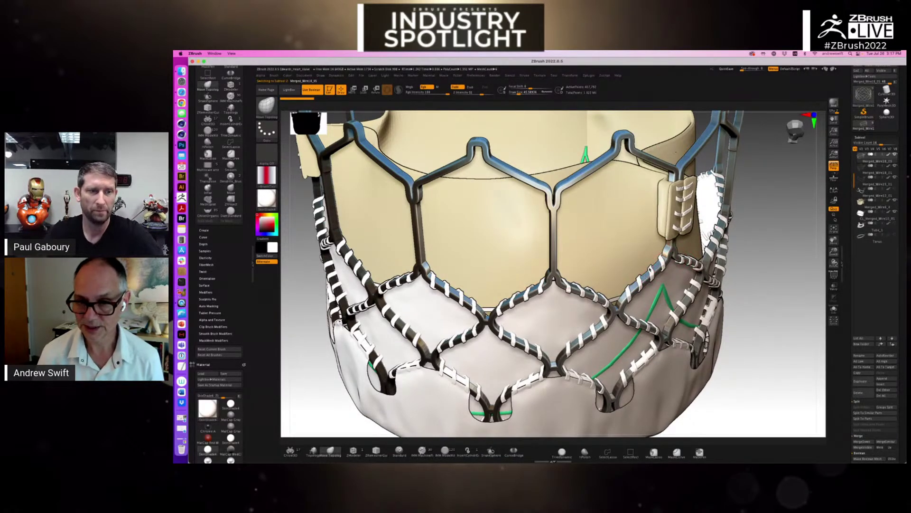
mouse_move(788, 409)
mouse_down()
mouse_move(788, 332)
mouse_move(606, 316)
mouse_up()
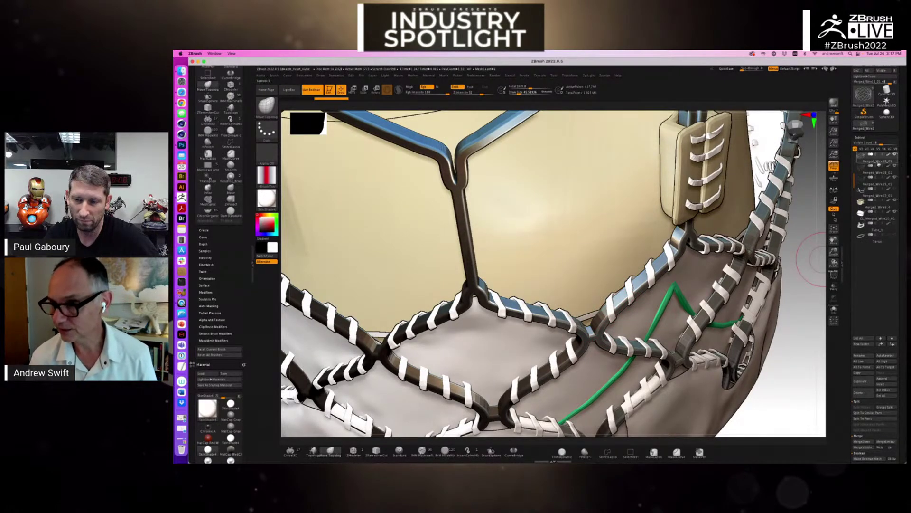
click(895, 167)
click(894, 167)
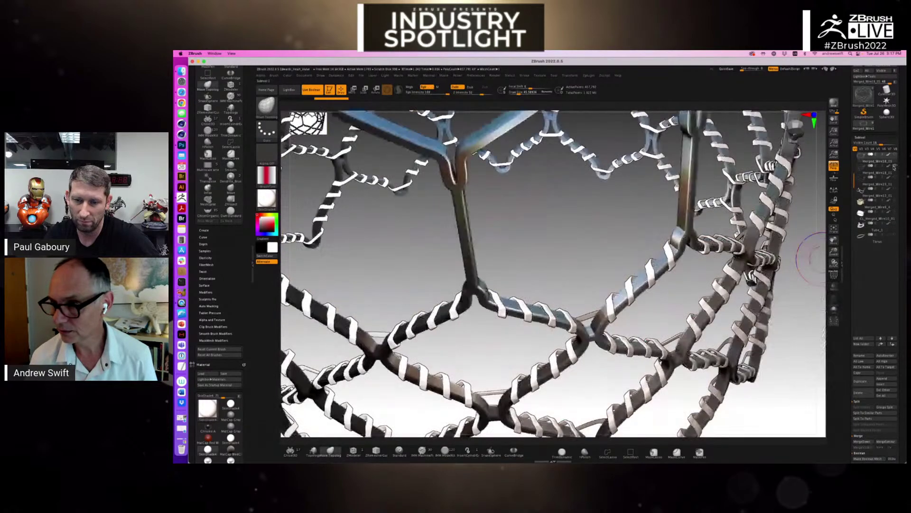
Examine how the white sutures wrap around the heart valve's metal frame from several angles
right_drag(649, 283, 612, 284)
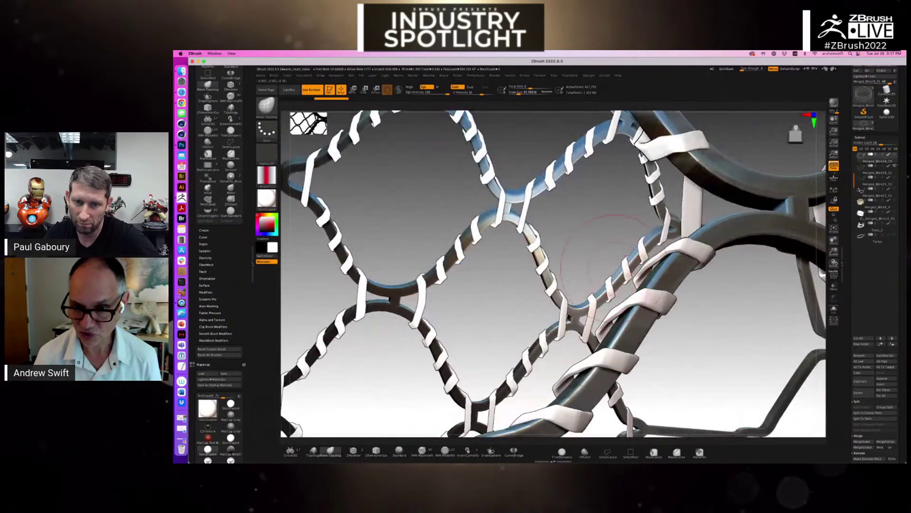
right_drag(647, 214, 662, 237)
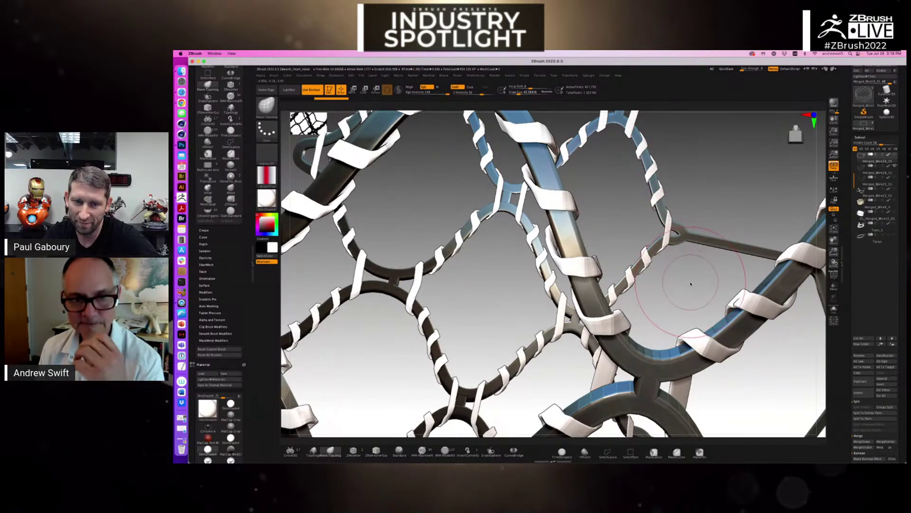
mouse_move(660, 301)
alt+mouse_down()
mouse_move(657, 214)
mouse_move(546, 237)
mouse_move(550, 308)
alt+mouse_up()
drag(645, 285, 701, 260)
alt+drag(699, 223, 638, 301)
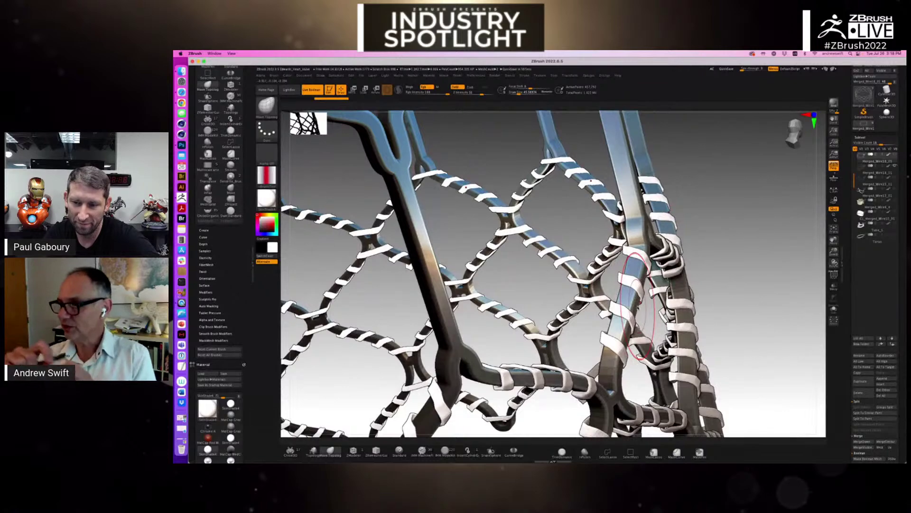
drag(732, 261, 806, 275)
mouse_move(771, 248)
mouse_down()
mouse_move(780, 240)
mouse_move(724, 219)
mouse_up()
key(ctrl)
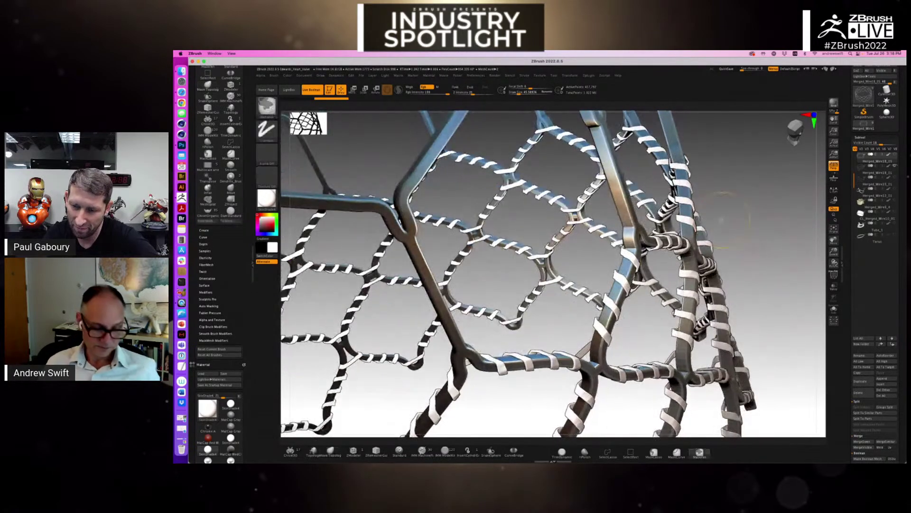
key(super+o)
click(553, 202)
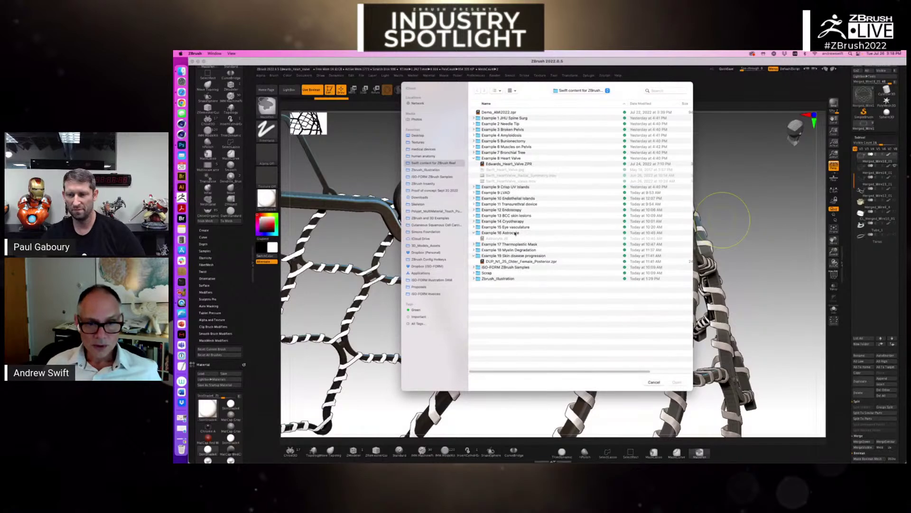
click(499, 233)
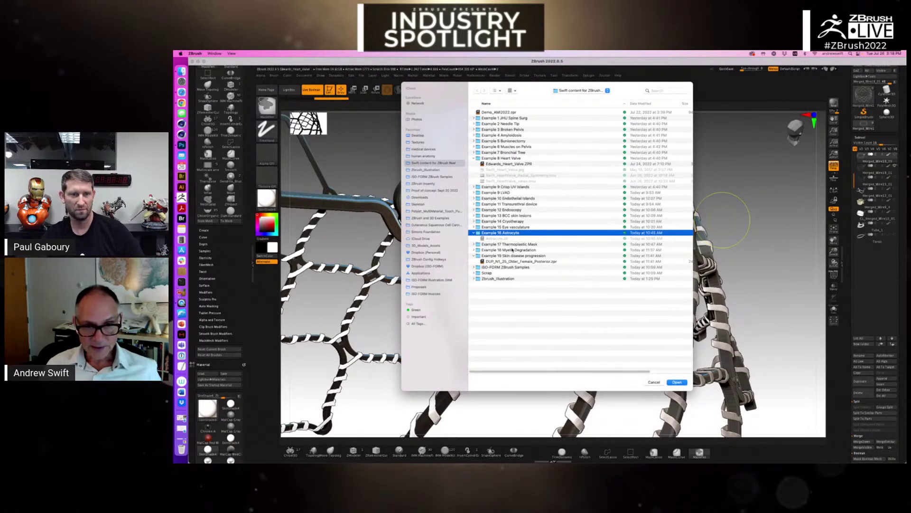
key(Escape)
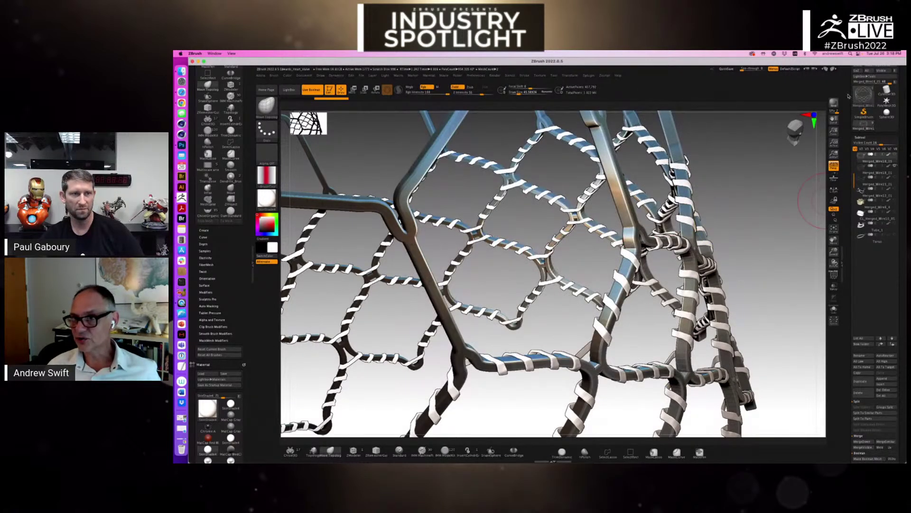
Load the Sphere3D primitive as the active tool and convert it to a PolyMesh3D
scroll(855, 104, up, 3)
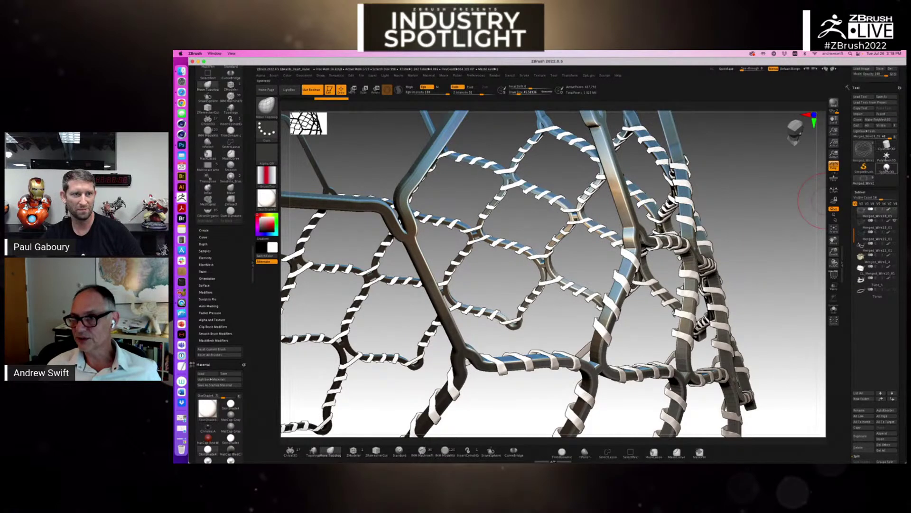
click(886, 168)
key(f)
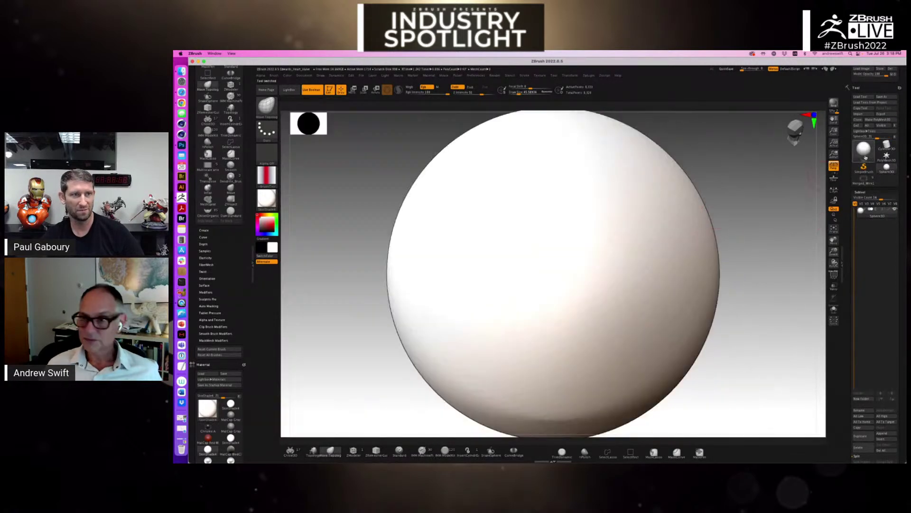
click(876, 120)
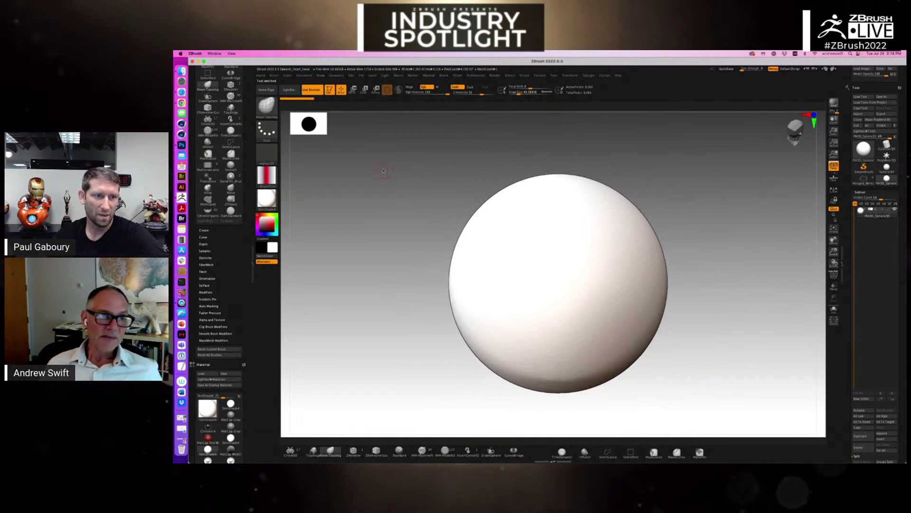
Choose the custom dendrite brush for drawing branches on the sphere
click(259, 114)
click(285, 165)
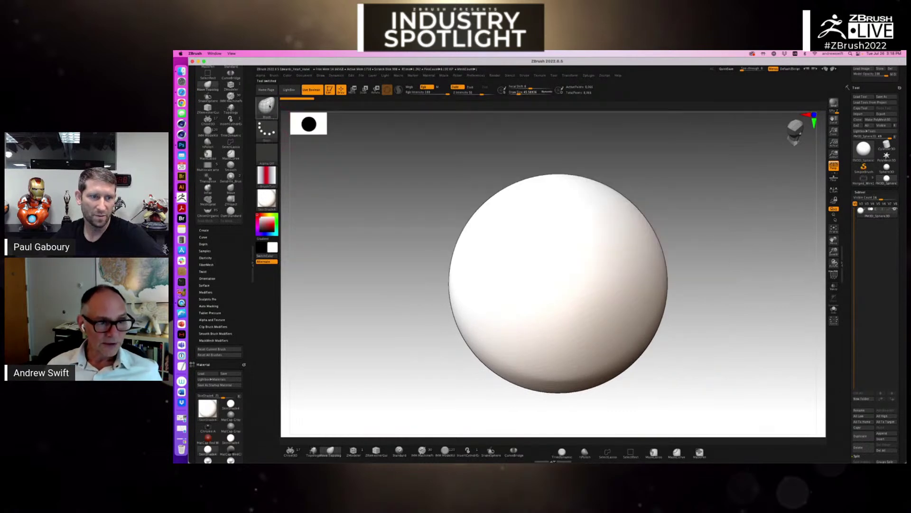
click(267, 105)
click(309, 211)
click(274, 108)
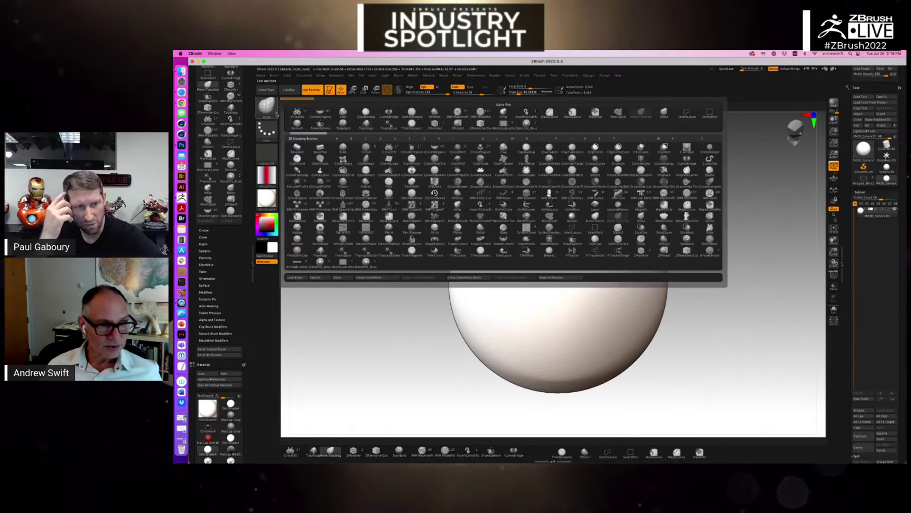
click(317, 230)
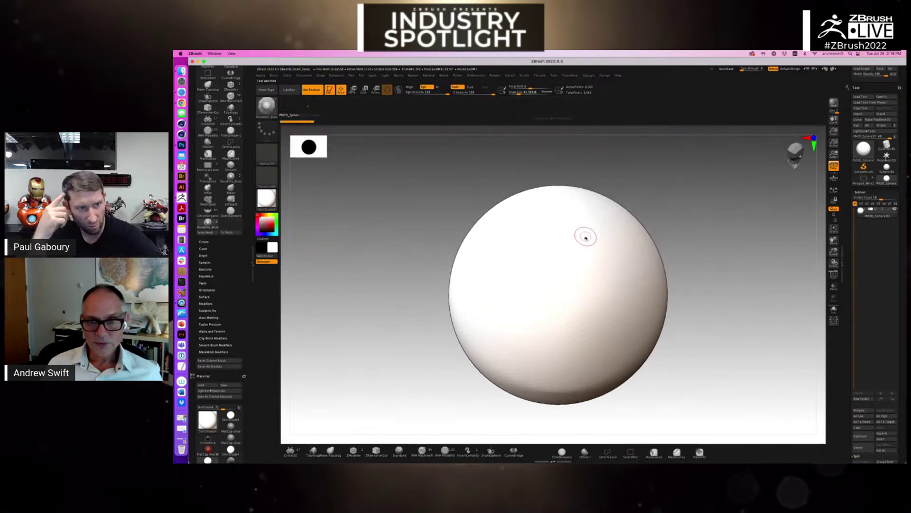
Subdivide the sphere and delete its lower subdivision levels so branches can be inserted
key(ctrl)
key(ctrl+d)
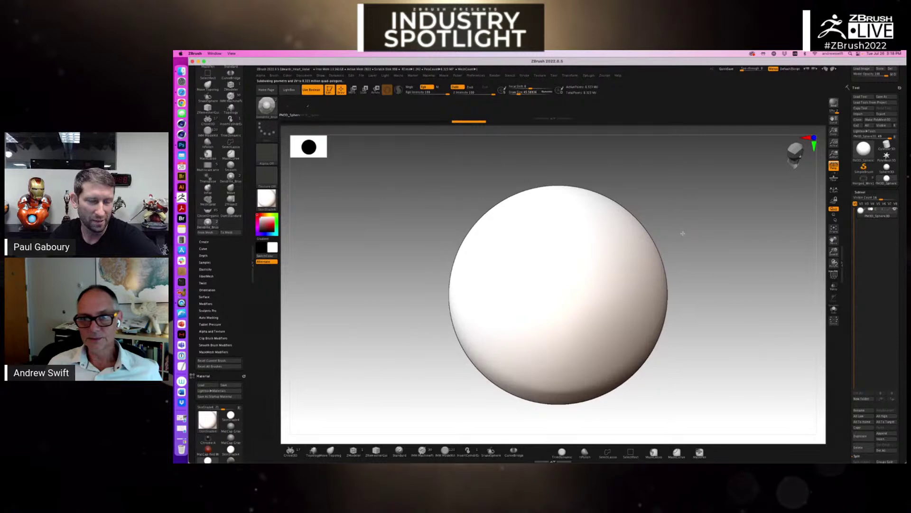
click(613, 233)
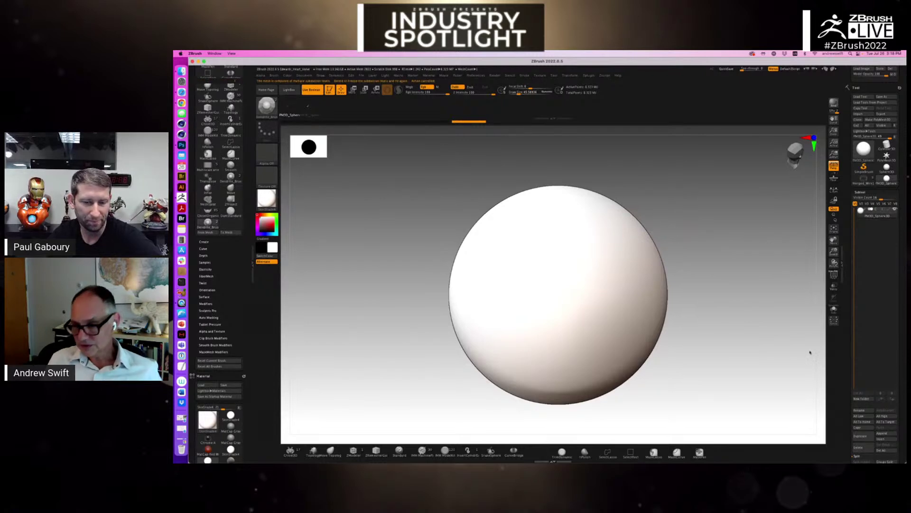
scroll(860, 394, down, 5)
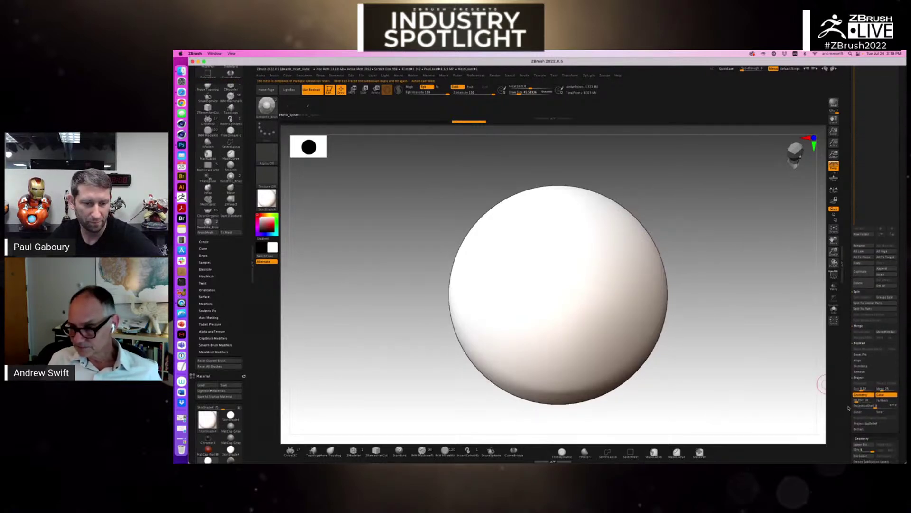
click(862, 430)
Try drawing a branching dendrite outward from the side of the sphere
mouse_move(620, 227)
mouse_down()
mouse_move(628, 210)
mouse_move(674, 253)
mouse_up()
mouse_move(735, 264)
alt+mouse_down()
mouse_move(743, 248)
mouse_move(722, 269)
alt+mouse_up()
key(super+z)
key(super+z)
key(super+z)
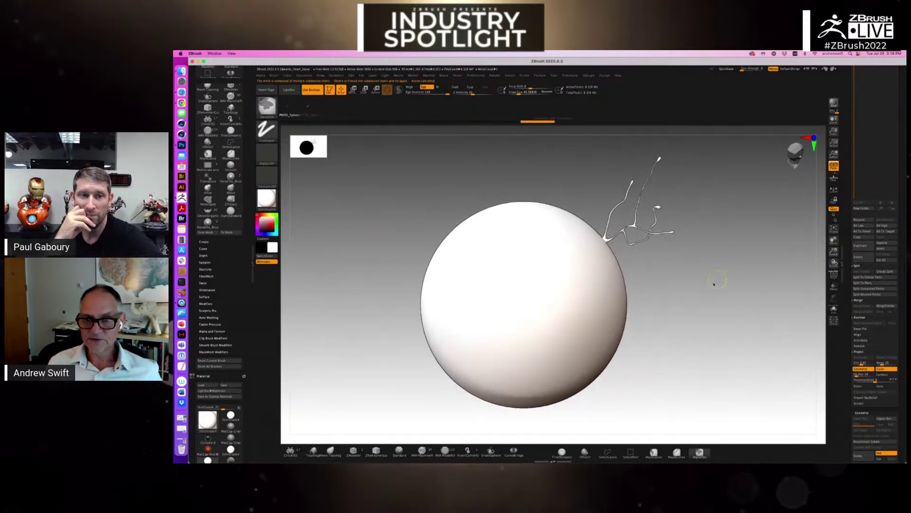
alt+drag(653, 330, 605, 335)
key(super+Tab)
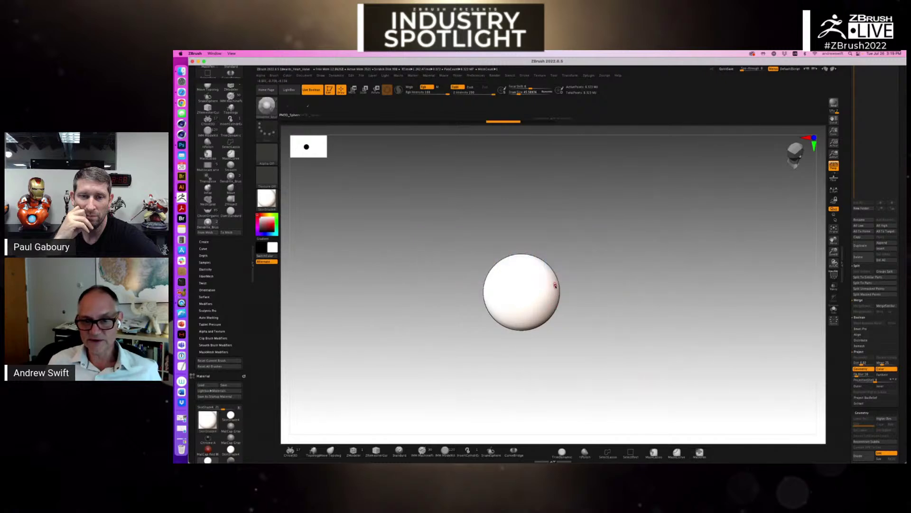
Draw branching dendrites radiating from all sides of the sphere to form an astrocyte
mouse_move(557, 284)
mouse_down()
mouse_move(583, 317)
mouse_move(562, 326)
mouse_move(477, 318)
mouse_up()
drag(619, 279, 661, 366)
drag(687, 331, 645, 258)
drag(594, 244, 673, 297)
drag(689, 327, 637, 253)
drag(578, 256, 603, 280)
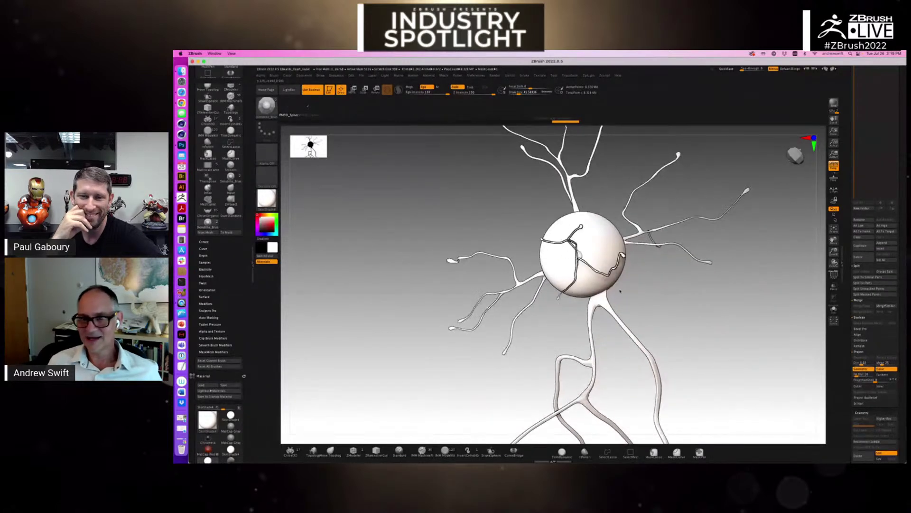
mouse_move(720, 327)
mouse_down()
mouse_move(684, 304)
mouse_move(653, 256)
mouse_move(712, 268)
mouse_move(817, 233)
mouse_up()
drag(589, 285, 552, 327)
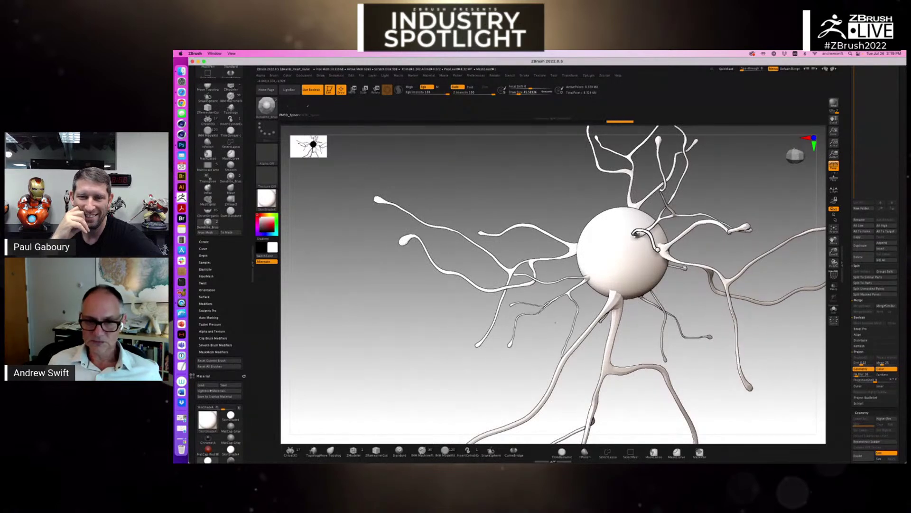
mouse_move(592, 223)
mouse_down()
mouse_move(566, 297)
mouse_move(528, 322)
mouse_move(529, 196)
mouse_up()
drag(680, 197, 610, 261)
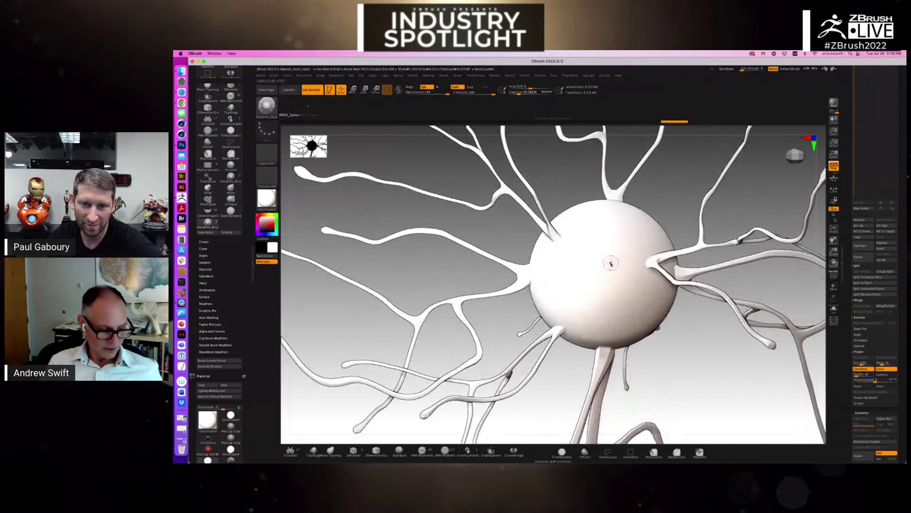
Switch to the Move Topological brush with a larger draw size, leaving the whole model unmasked
key(w)
click(605, 249)
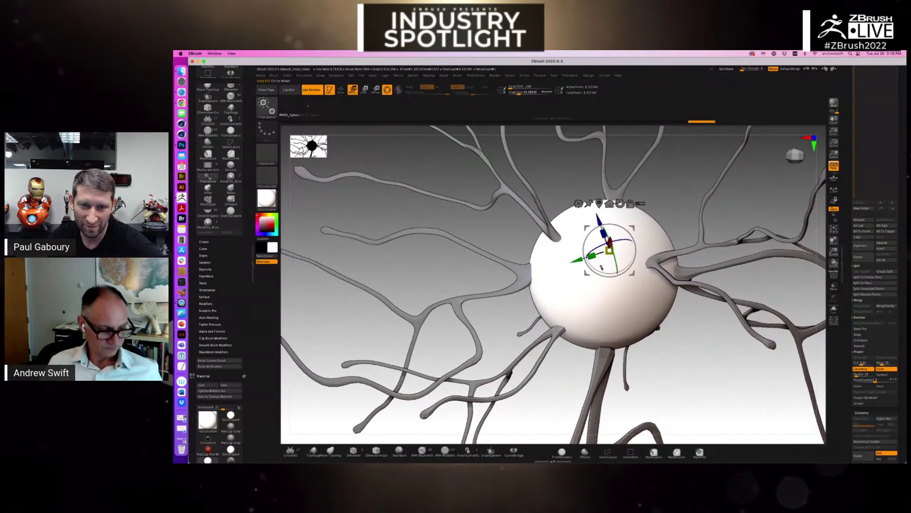
key(q)
drag(549, 285, 572, 298)
key(ctrl+z)
ctrl+drag(688, 342, 676, 335)
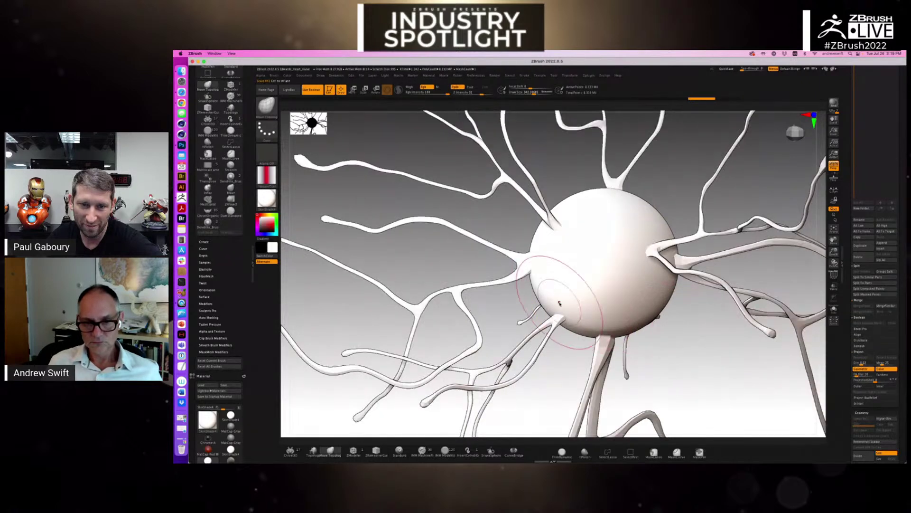
Push and pull the spherical cell body between the dendrites into an irregular, dented shape
drag(545, 295, 576, 283)
drag(651, 318, 626, 309)
drag(653, 210, 633, 226)
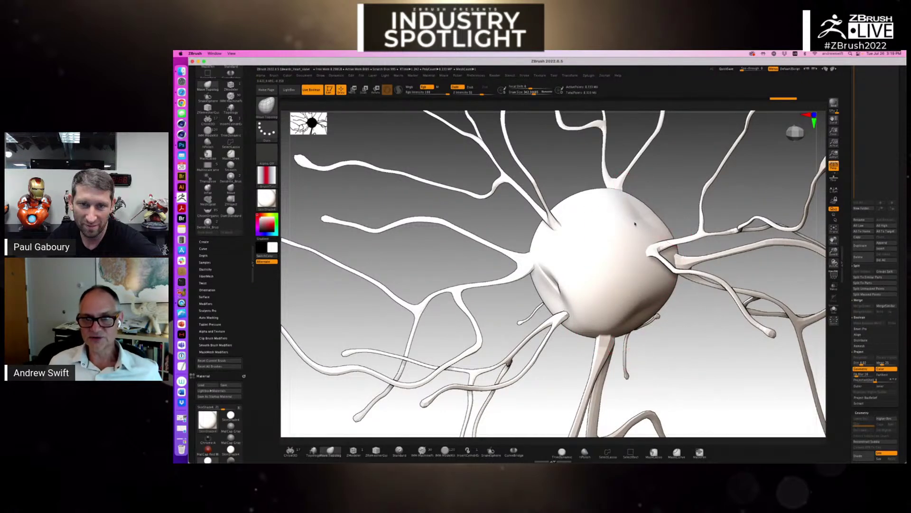
drag(572, 206, 602, 241)
drag(576, 284, 586, 305)
drag(594, 338, 596, 368)
mouse_move(696, 350)
alt+mouse_down()
mouse_move(655, 318)
mouse_move(651, 290)
mouse_move(684, 274)
mouse_move(634, 281)
alt+mouse_up()
key(s)
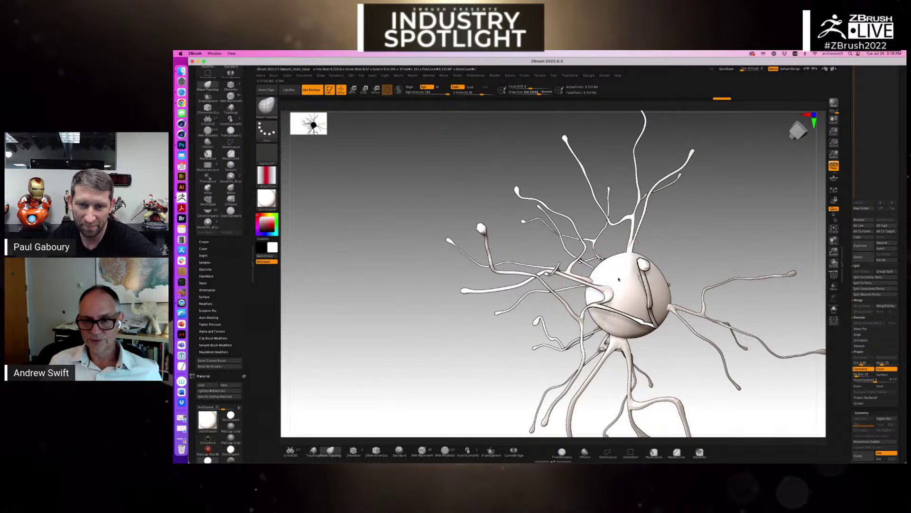
Fuse the cell body and dendrites into a single mesh with DynaMesh
scroll(848, 324, down, 6)
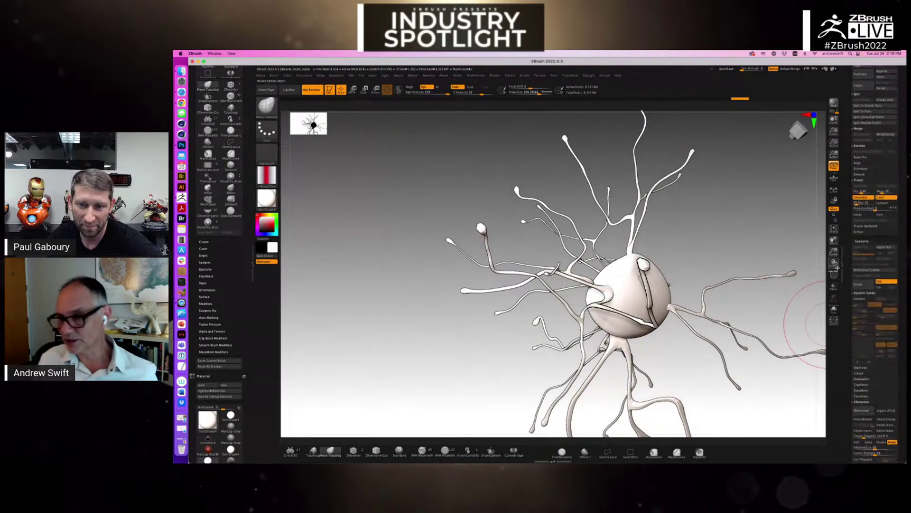
scroll(861, 354, down, 2)
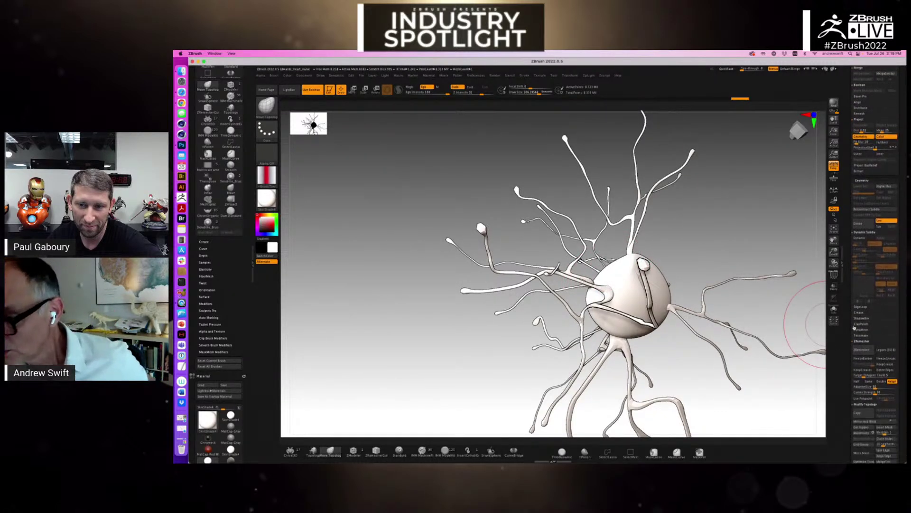
click(861, 331)
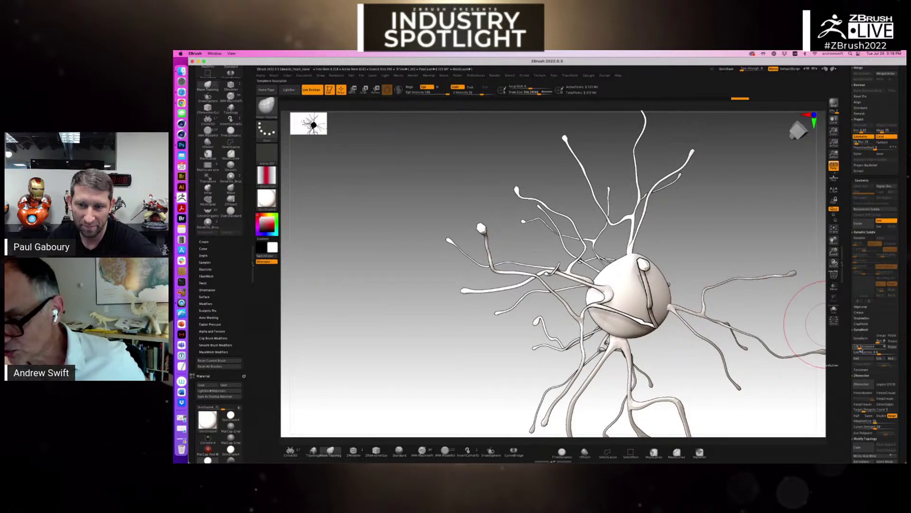
click(861, 338)
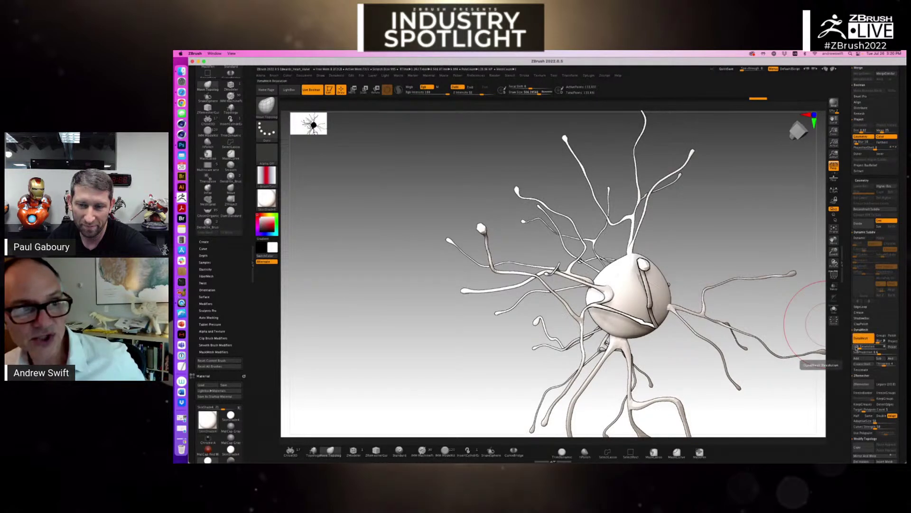
Try smoothing the areas where the dendrites join the cell body
drag(713, 270, 783, 247)
mouse_move(750, 294)
mouse_down()
mouse_move(688, 276)
mouse_move(591, 304)
mouse_up()
key(shift)
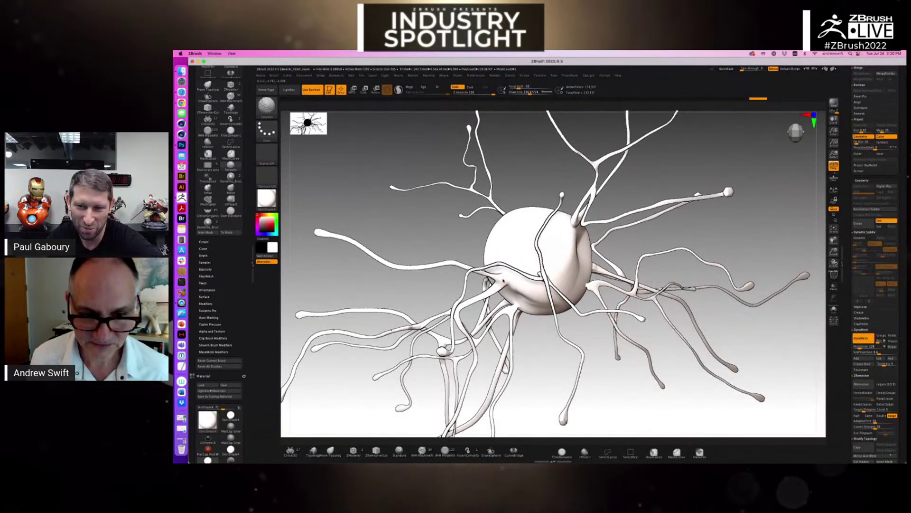
mouse_move(802, 287)
mouse_down()
mouse_move(717, 297)
mouse_move(793, 322)
mouse_up()
key(shift)
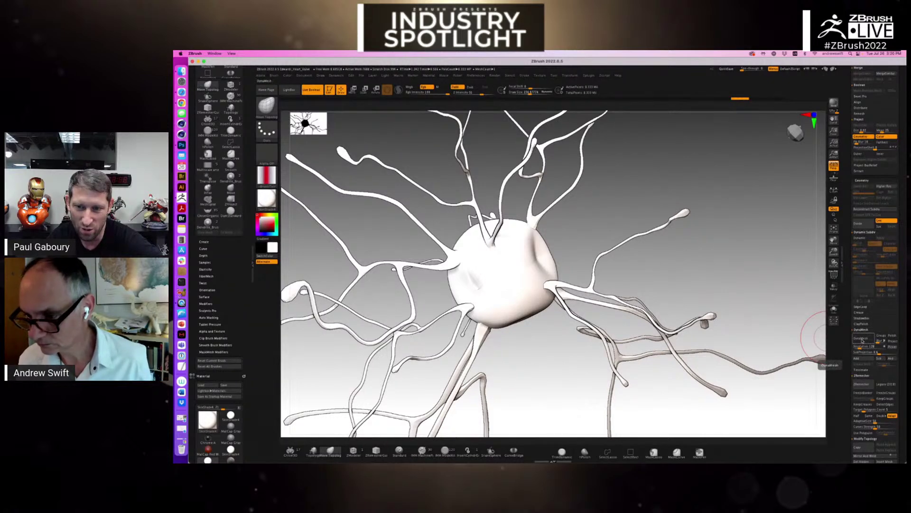
Try remeshing the astrocyte with DynaMesh at a lower resolution
click(892, 349)
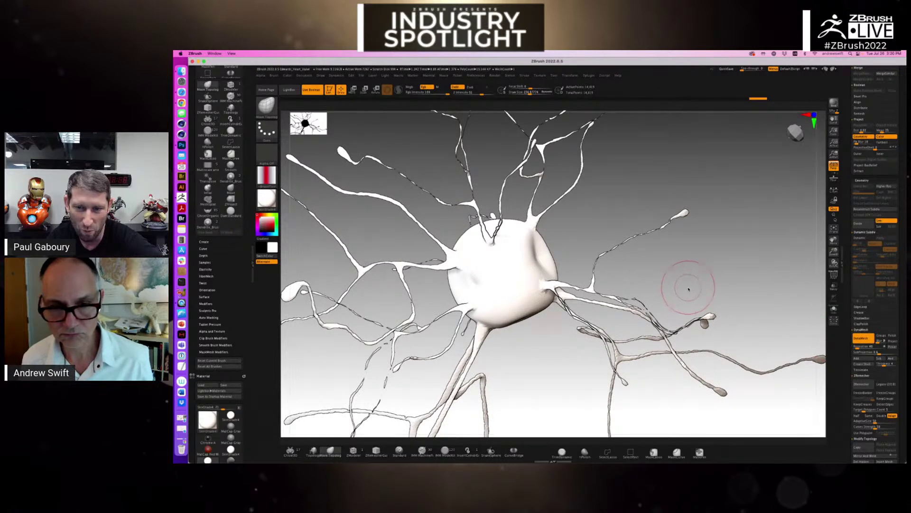
key(ctrl+z)
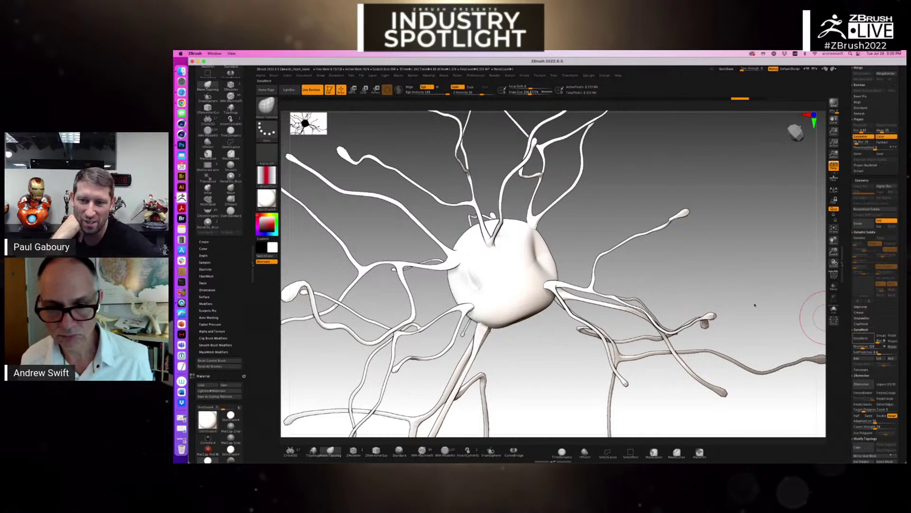
click(860, 338)
drag(712, 284, 617, 275)
key(ctrl+z)
Remesh the astrocyte with DynaMesh at a much higher resolution and show its PolyFrame wireframe to examine the mesh density
drag(876, 346, 864, 346)
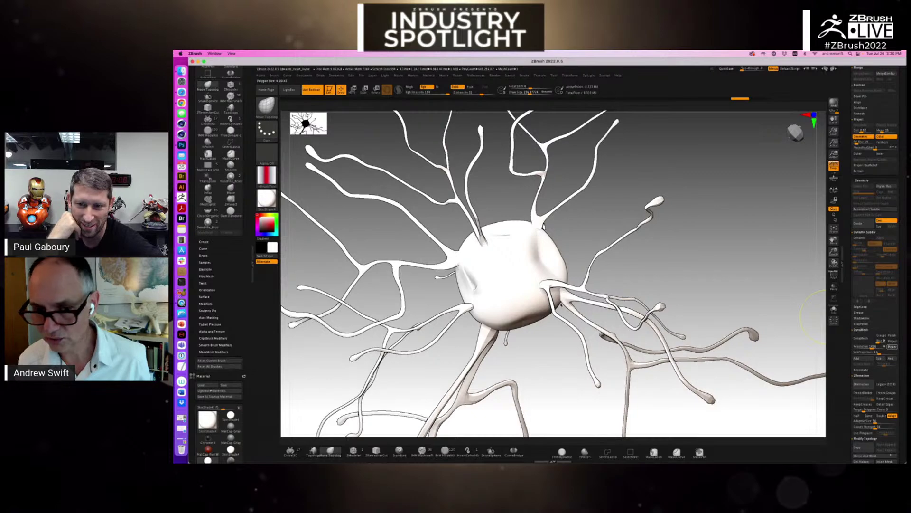
mouse_move(651, 260)
mouse_down()
mouse_move(669, 261)
mouse_move(651, 268)
mouse_up()
key(shift+f)
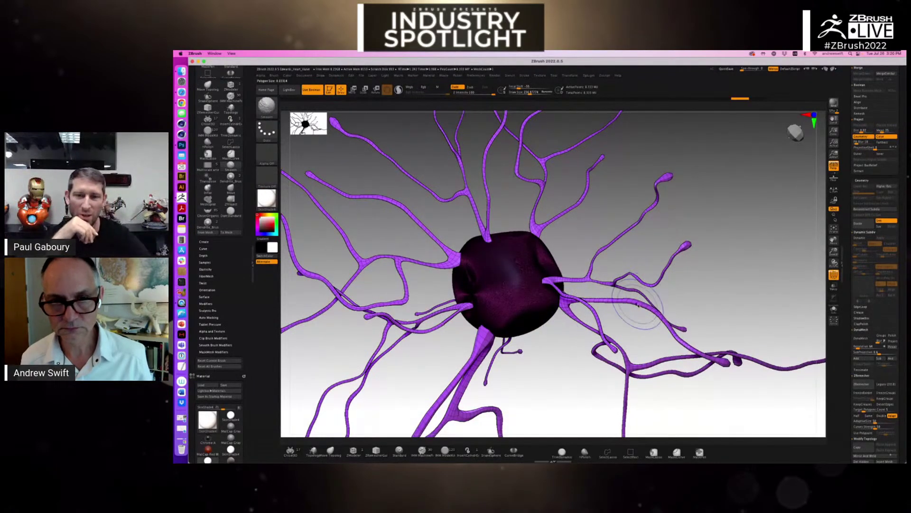
key(shift+f)
mouse_move(722, 285)
mouse_down()
mouse_move(679, 275)
mouse_move(722, 290)
mouse_up()
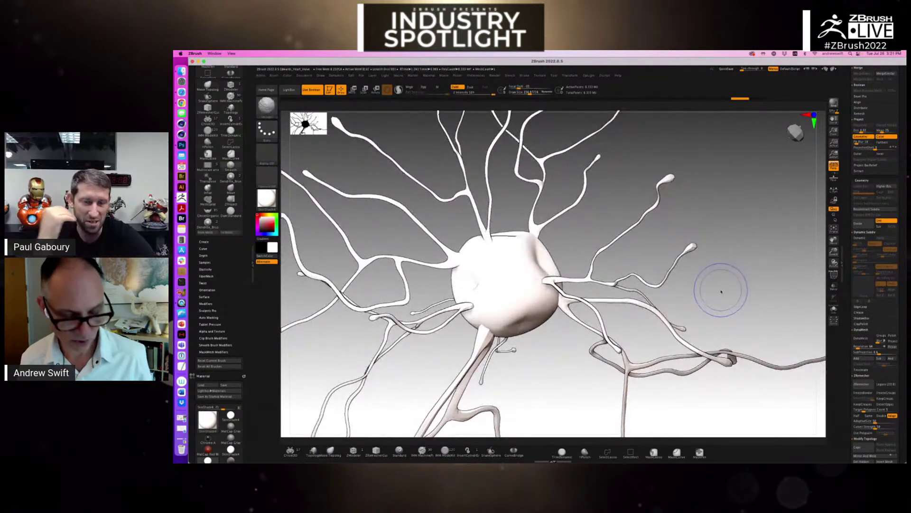
key(shift+f)
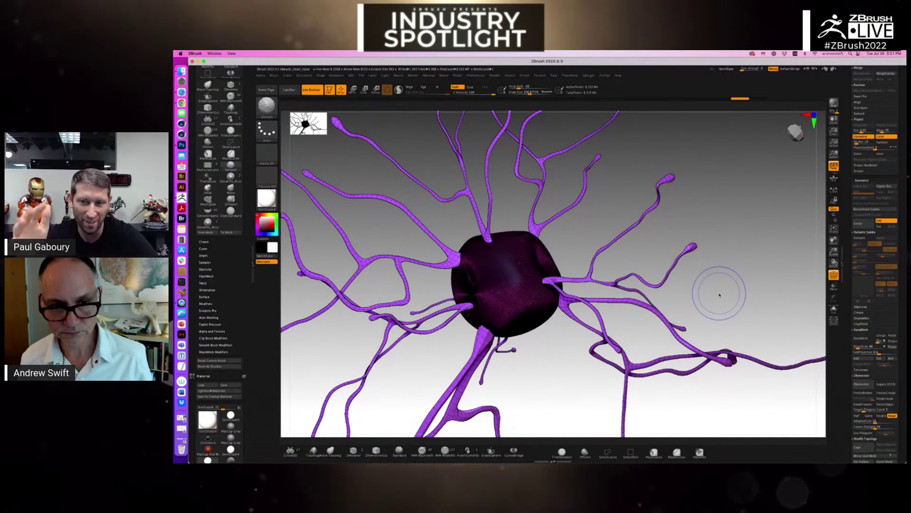
key(shift+f)
drag(720, 293, 813, 315)
key(shift+f)
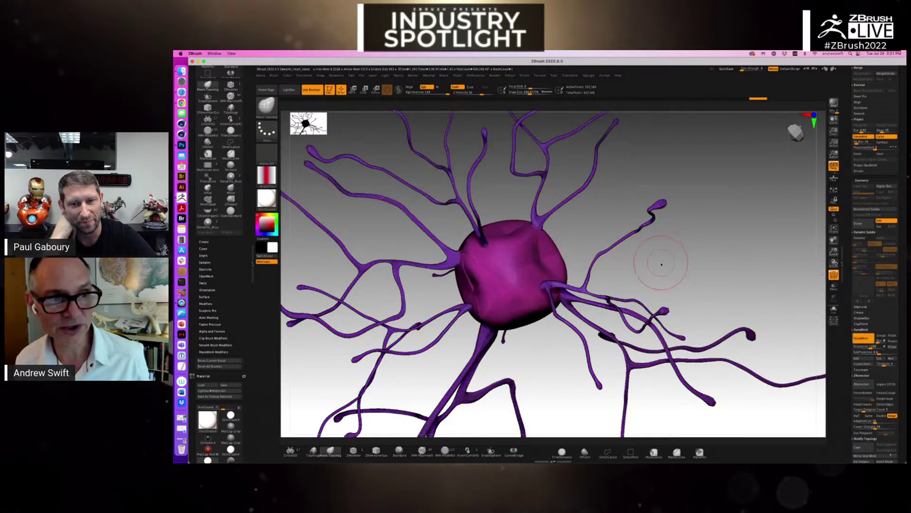
Try a different DynaMesh resolution on the astrocyte and smooth the cell body's surface
drag(663, 265, 824, 310)
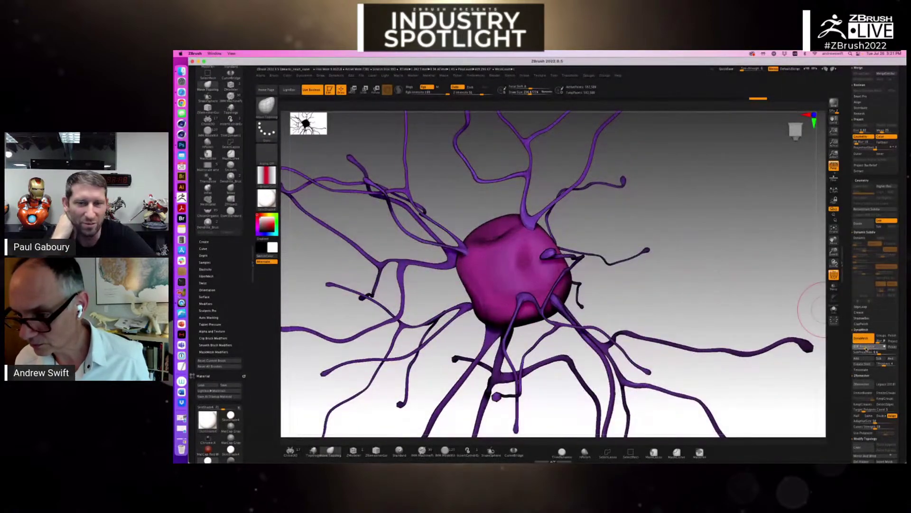
mouse_move(647, 297)
mouse_down()
mouse_move(603, 285)
mouse_move(529, 231)
mouse_up()
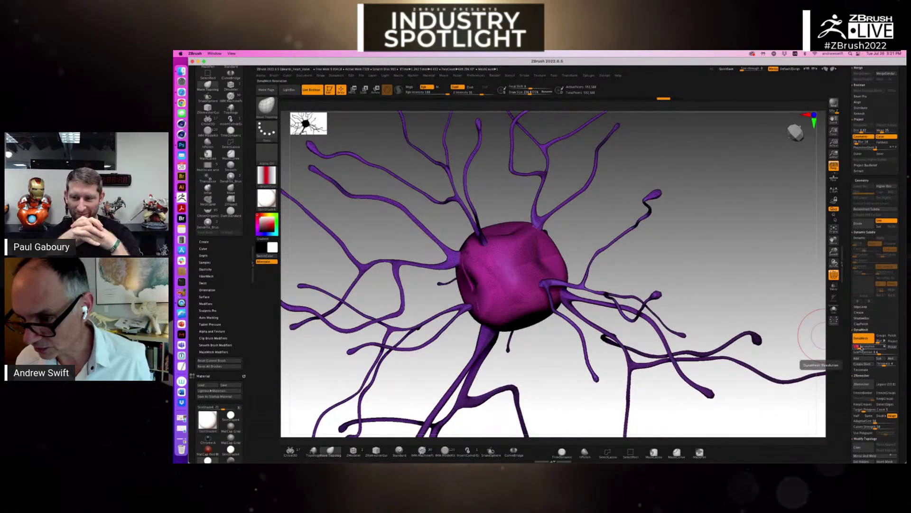
key(ctrl)
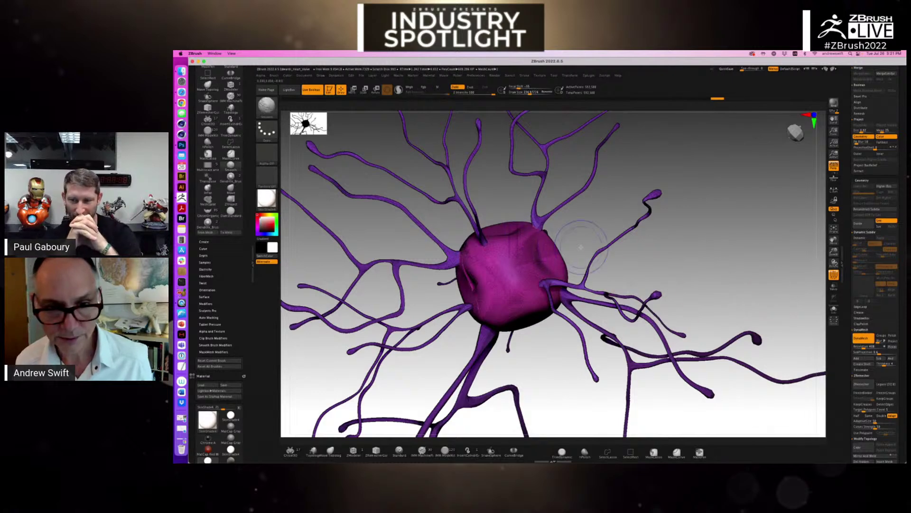
mouse_move(677, 258)
mouse_down()
mouse_move(639, 214)
mouse_move(533, 229)
mouse_up()
key(shift)
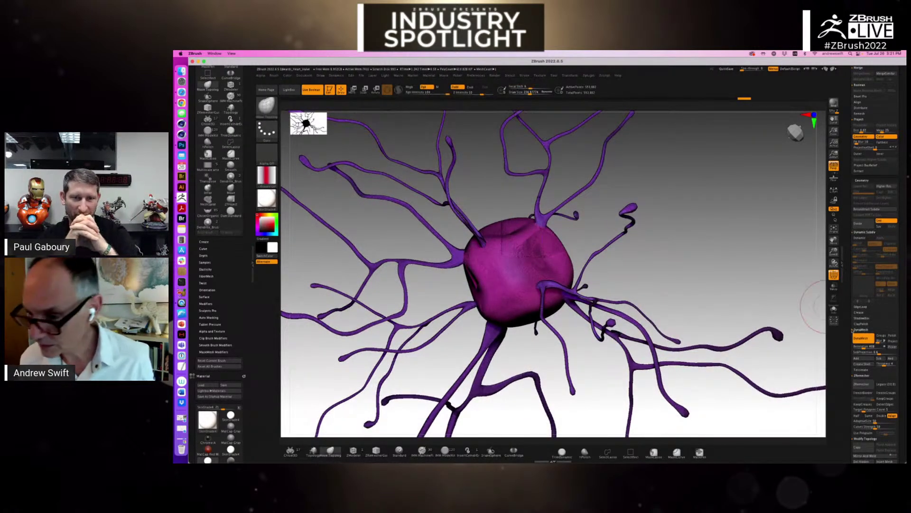
Try remeshing the astrocyte with DynaMesh at a much lower resolution, and undo the attempt
ctrl+drag(677, 278, 722, 294)
key(ctrl)
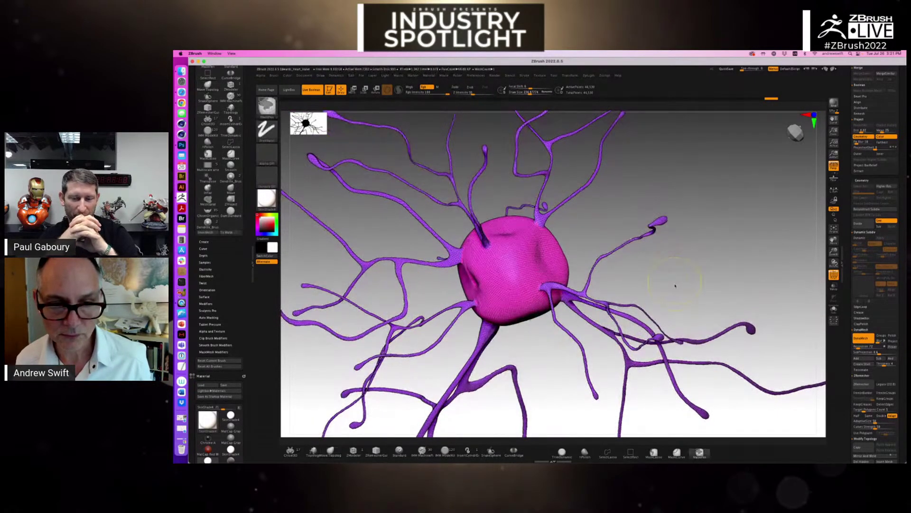
key(ctrl+z)
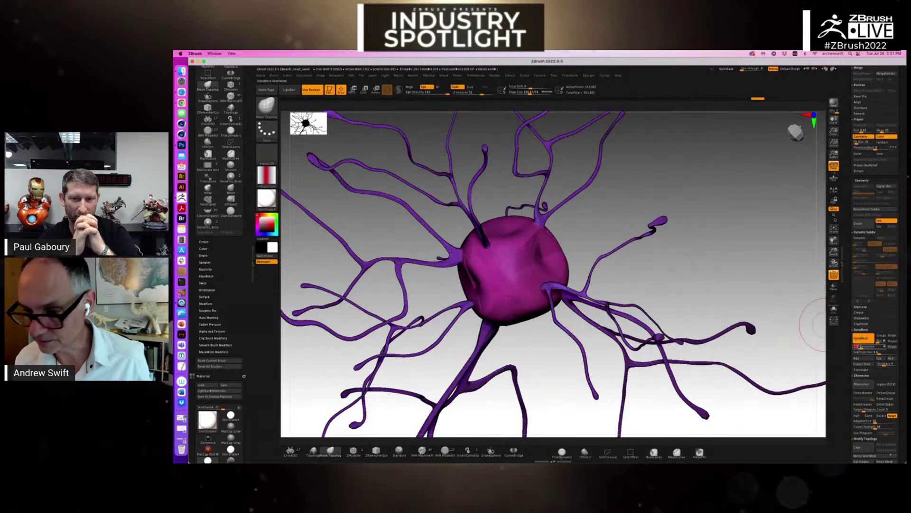
Remesh the astrocyte with DynaMesh at a medium resolution and smooth where an upper dendrite joins the cell body
key(ctrl)
ctrl+drag(690, 284, 712, 299)
key(shift)
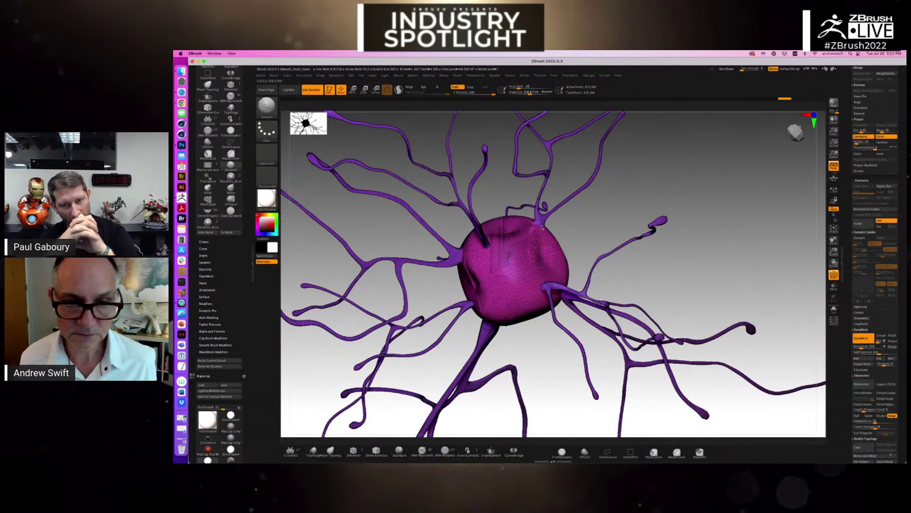
Mask the dendrites by their polygroup, soften the mask's edge and invert it onto the cell body
mouse_move(608, 260)
mouse_down()
mouse_move(590, 210)
mouse_move(623, 213)
mouse_up()
key(w)
ctrl+click(505, 285)
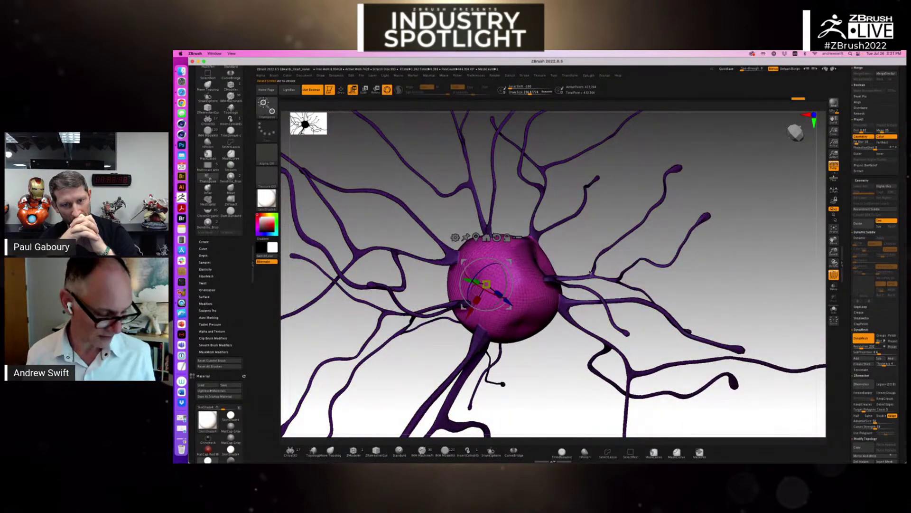
key(q)
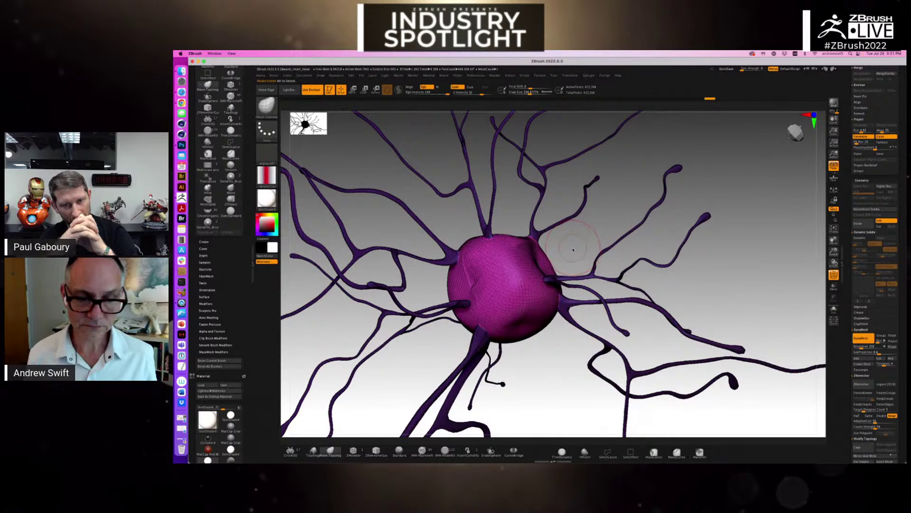
key(ctrl)
ctrl+click(512, 270)
ctrl+click(511, 270)
ctrl+click(514, 271)
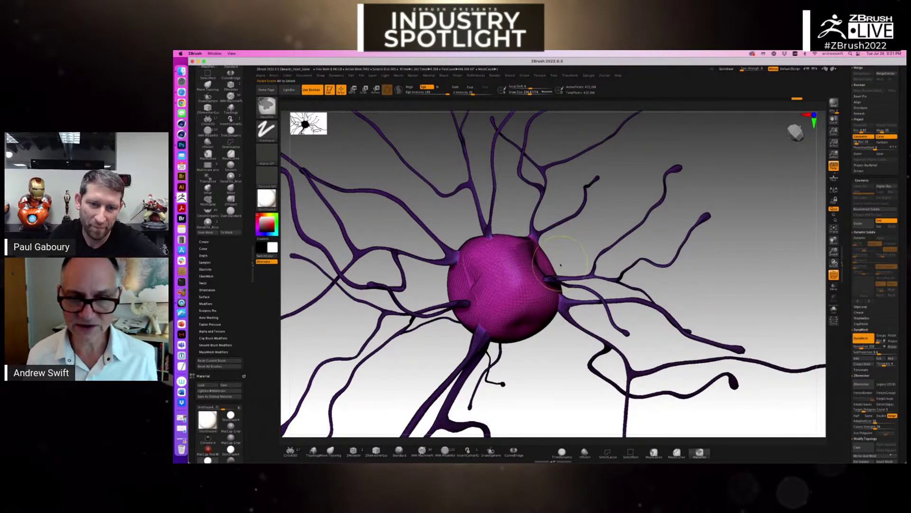
ctrl+click(562, 250)
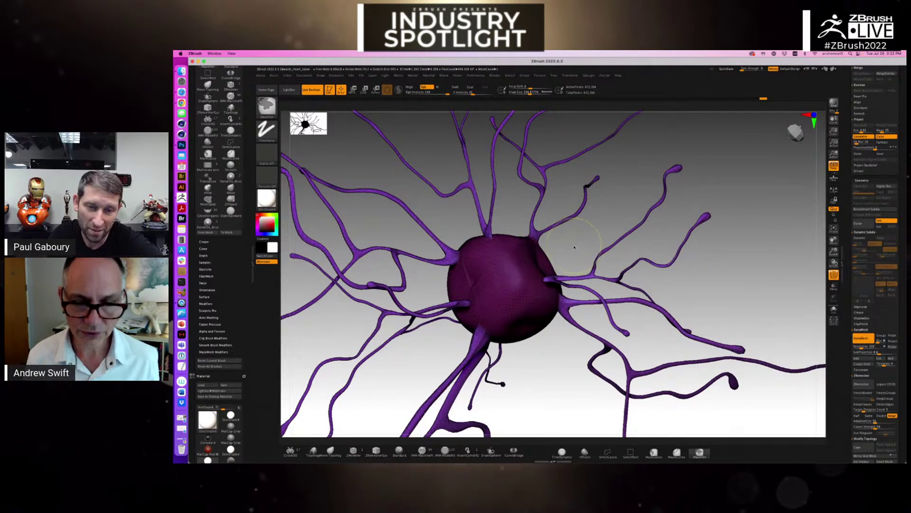
Switch the mask between the cell body and the dendrites while smoothing their joints with a larger brush
alt+drag(568, 248, 617, 250)
ctrl+click(664, 257)
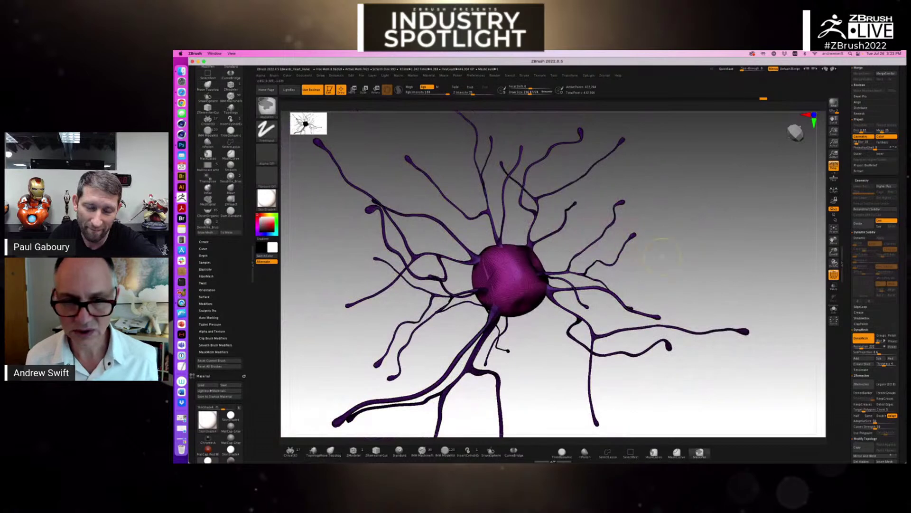
drag(671, 270, 639, 256)
key(s)
drag(481, 256, 490, 257)
key(shift)
key(shift)
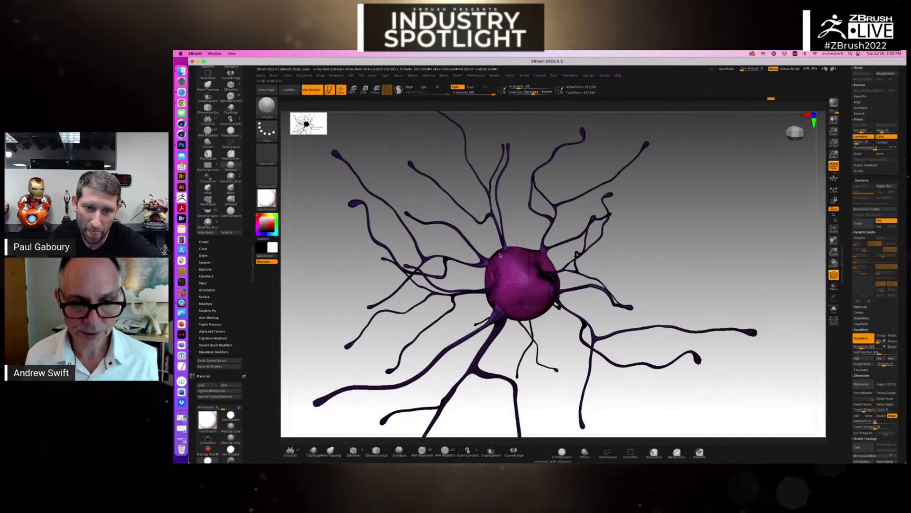
ctrl+click(512, 232)
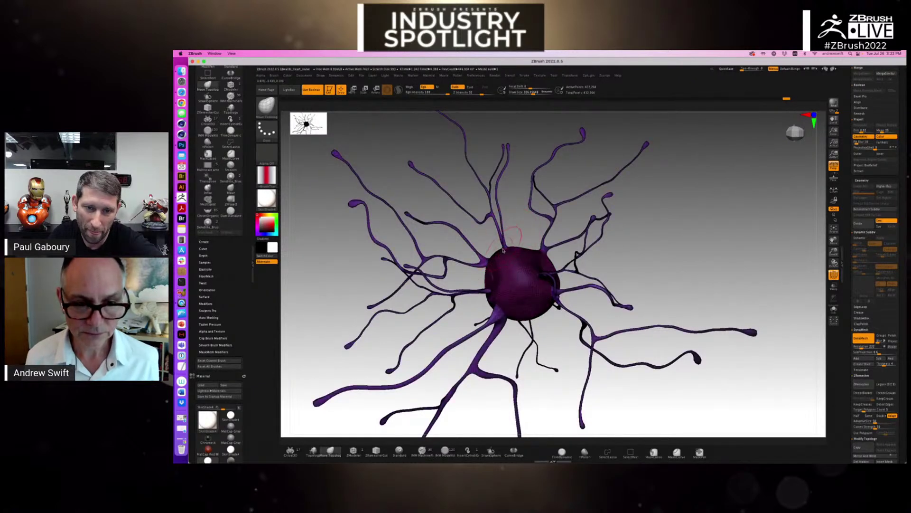
mouse_move(512, 247)
mouse_down()
mouse_move(688, 244)
mouse_move(706, 256)
mouse_up()
ctrl+click(712, 244)
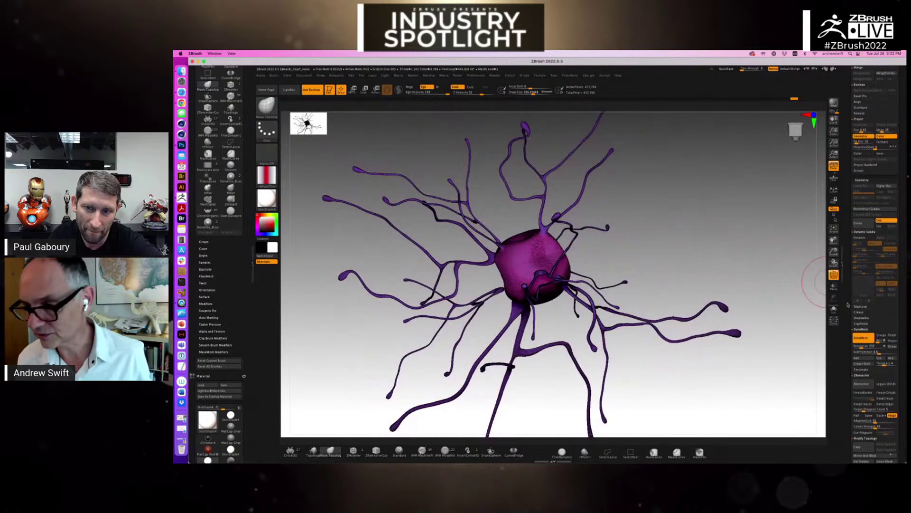
Turn off DynaMesh, hide the PolyFrame display and retopologize the astrocyte with ZRemesher
scroll(854, 263, down, 5)
click(864, 235)
key(shift+f)
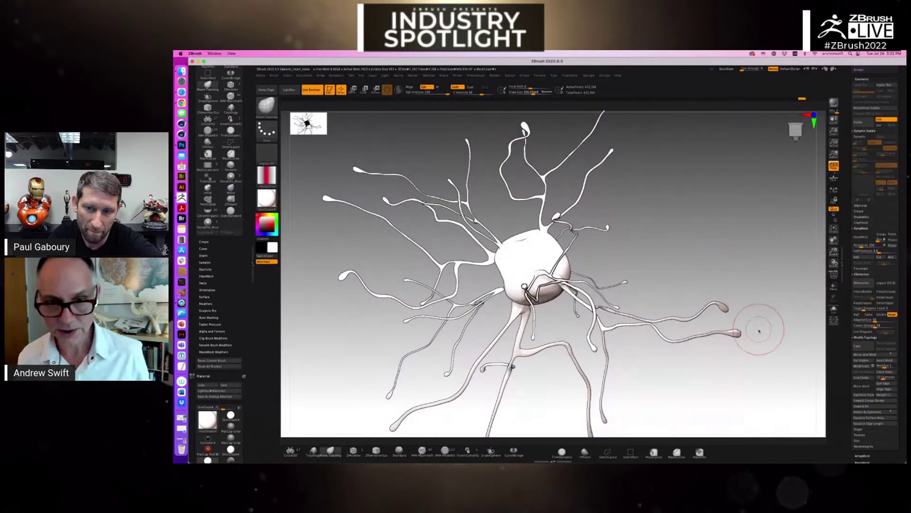
drag(753, 365, 790, 350)
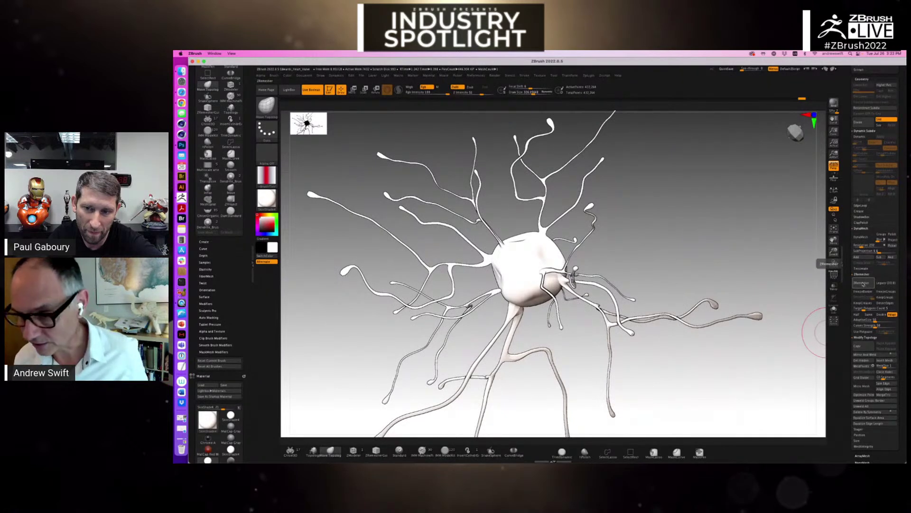
click(862, 283)
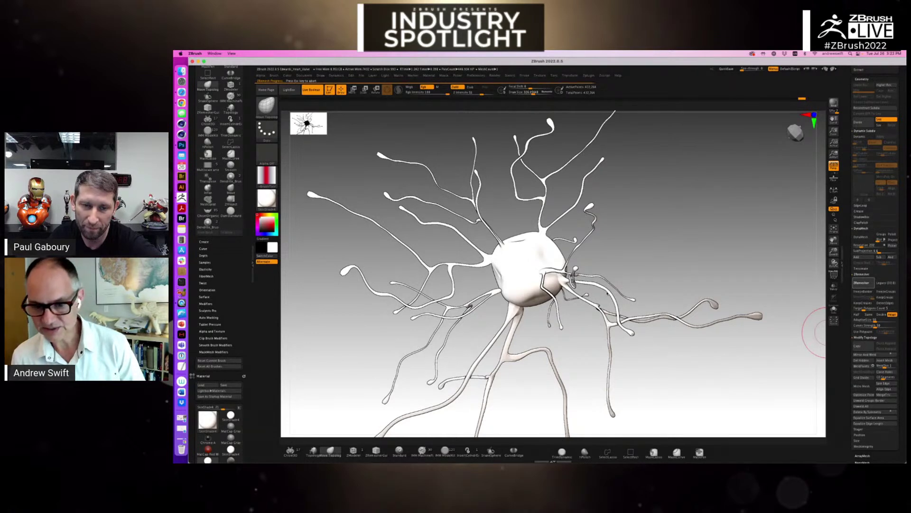
Show the retopologized astrocyte's PolyFrame wireframe and try reshaping the mesh, undoing each attempt
drag(631, 279, 645, 278)
key(shift+f)
mouse_move(514, 274)
right_down()
mouse_move(522, 301)
mouse_move(520, 284)
mouse_move(514, 292)
mouse_move(406, 228)
right_up()
mouse_move(414, 218)
mouse_down()
mouse_move(441, 211)
mouse_move(488, 220)
mouse_move(396, 305)
mouse_move(437, 306)
mouse_up()
key(super+z)
key(super+z)
key(super+z)
drag(327, 340, 390, 318)
key(super+z)
Reshape the cell body around the dendrite bases with the Move Topological brush, undoing the last two pulls
mouse_move(351, 403)
mouse_down()
mouse_move(489, 342)
mouse_move(433, 301)
mouse_move(441, 270)
mouse_move(473, 235)
mouse_move(541, 244)
mouse_up()
drag(483, 228, 463, 259)
mouse_move(475, 350)
mouse_down()
mouse_move(466, 325)
mouse_move(491, 317)
mouse_move(498, 329)
mouse_move(492, 324)
mouse_up()
drag(503, 246, 487, 261)
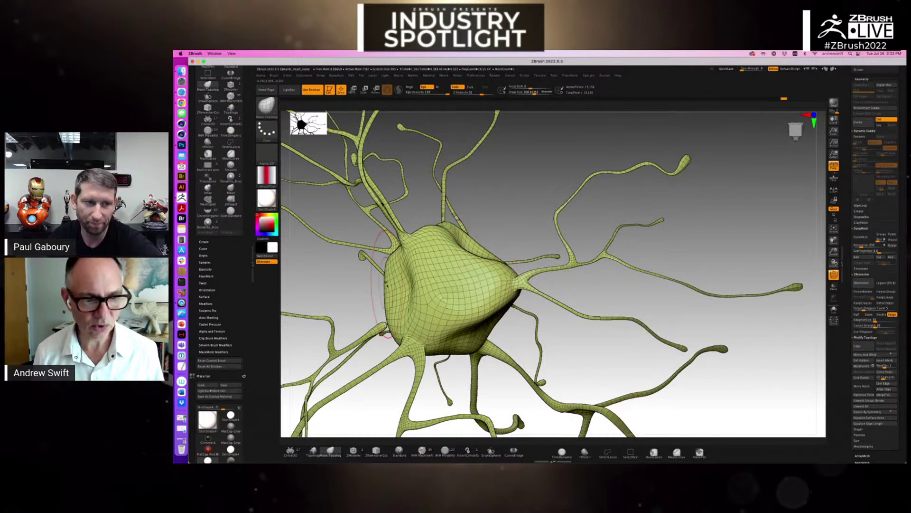
drag(387, 289, 400, 288)
mouse_move(319, 290)
mouse_down()
mouse_move(401, 292)
mouse_move(402, 311)
mouse_up()
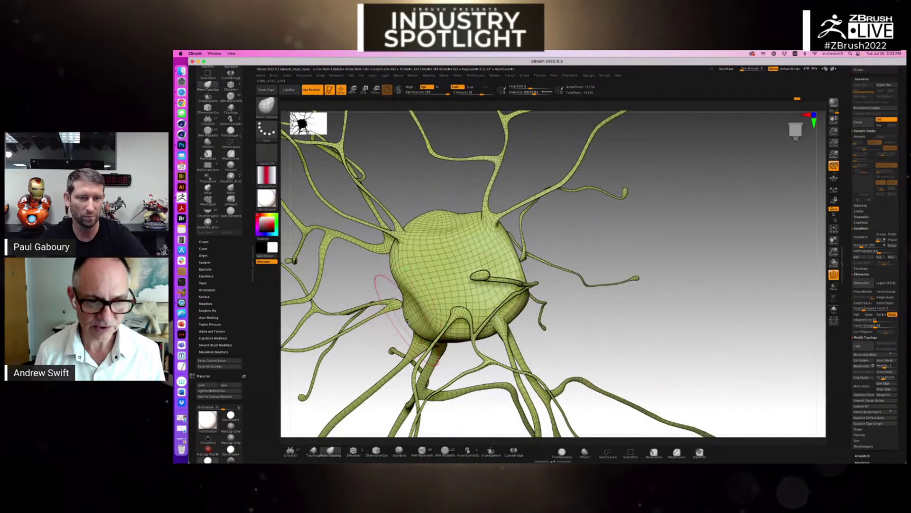
key(super+z)
key(super+z)
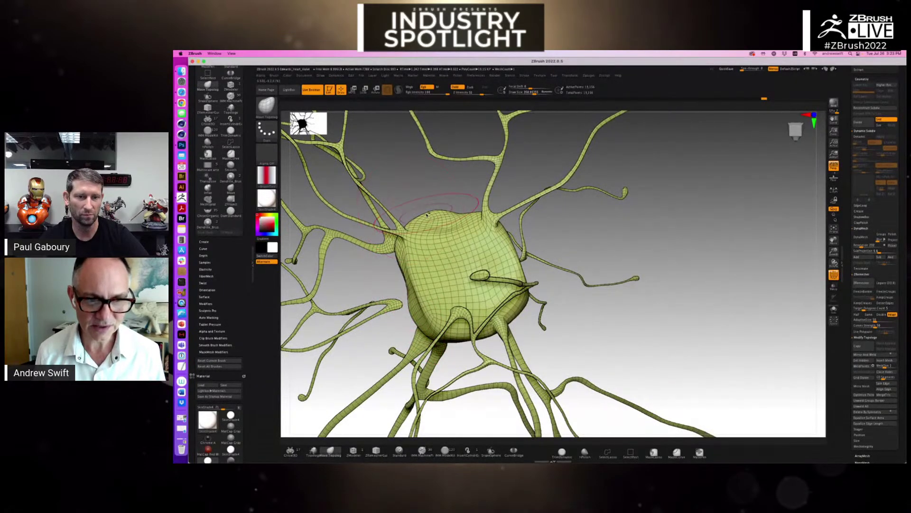
Refine the cell body's form from several sides with a smaller brush and turn off the PolyFrame wireframe
mouse_move(650, 244)
mouse_down()
mouse_move(673, 242)
mouse_move(648, 266)
mouse_move(735, 309)
mouse_up()
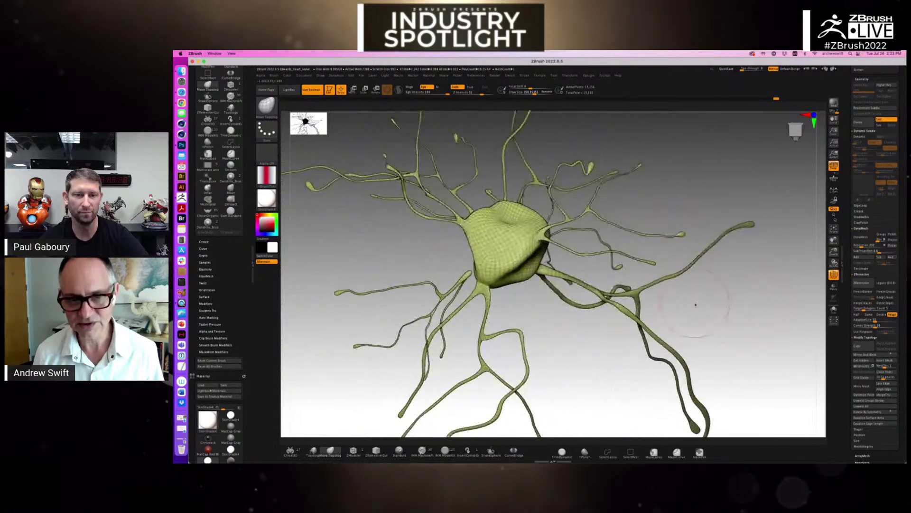
drag(511, 291, 521, 206)
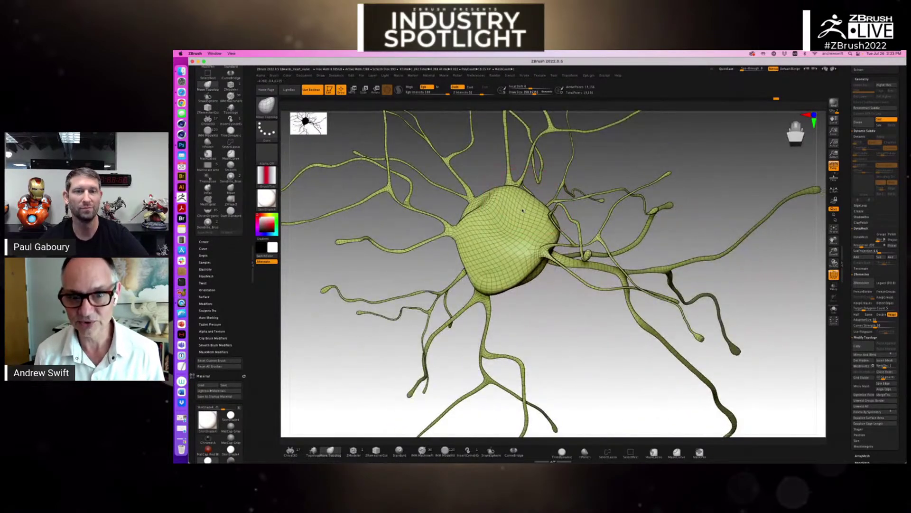
mouse_move(530, 222)
right_down()
mouse_move(517, 235)
mouse_move(531, 228)
mouse_move(526, 235)
right_up()
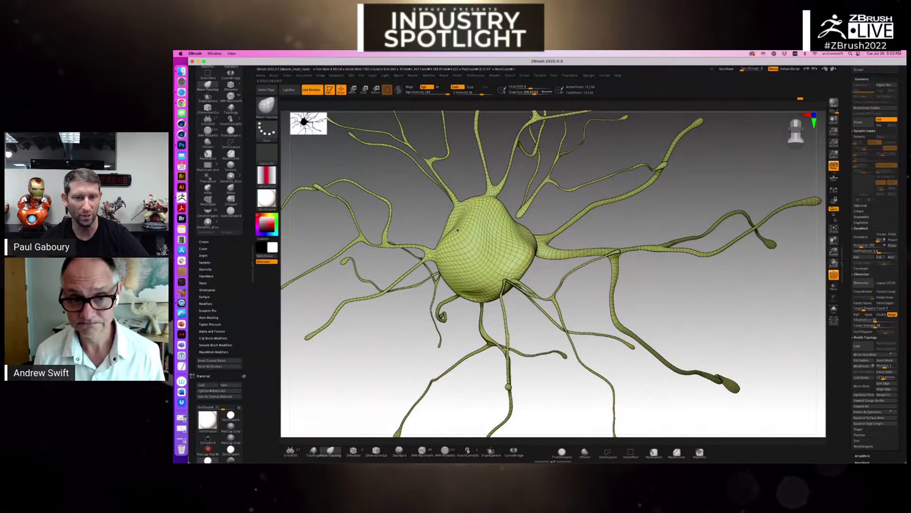
right_drag(475, 219, 477, 220)
key(bracketleft)
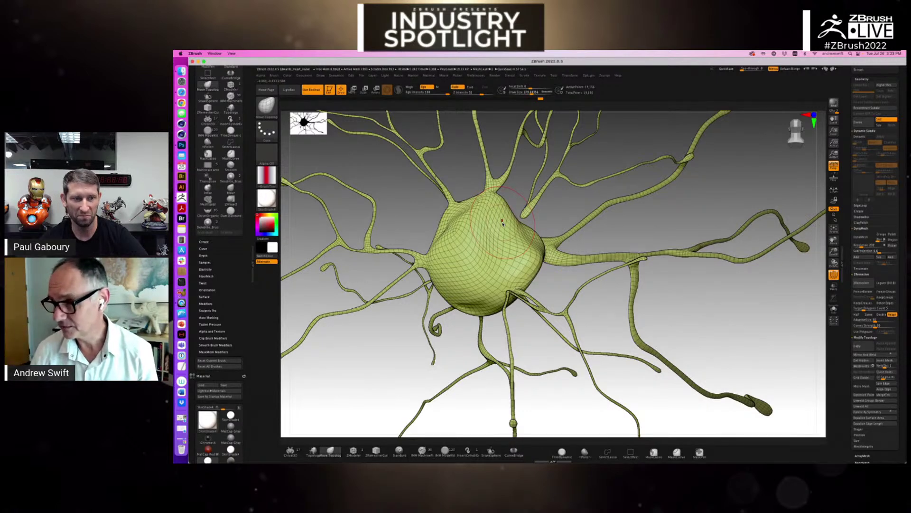
mouse_move(604, 315)
mouse_down()
mouse_move(593, 314)
mouse_move(688, 306)
mouse_move(734, 324)
mouse_move(732, 315)
mouse_move(714, 314)
mouse_move(728, 311)
mouse_move(726, 325)
mouse_move(711, 327)
mouse_up()
key(shift+f)
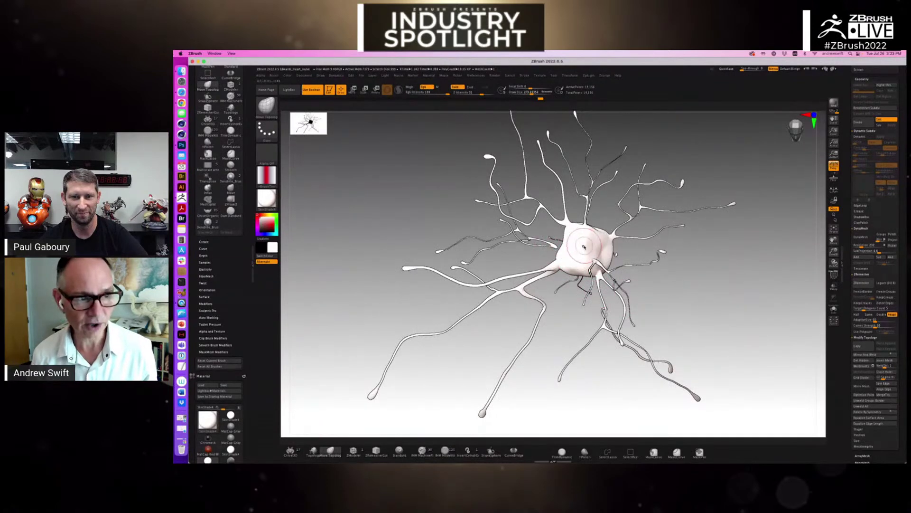
Select the custom dendrite insert brush and bring up its two PM3D_Sphere meshes
click(267, 105)
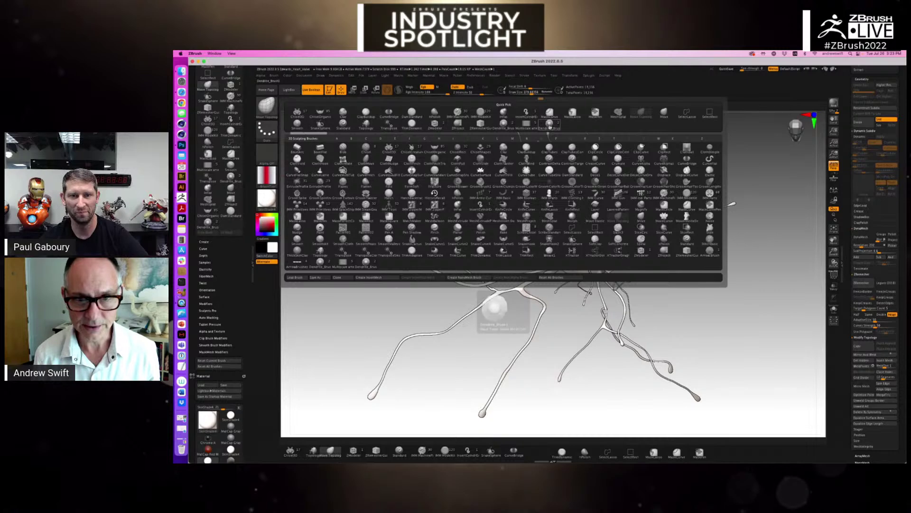
click(549, 123)
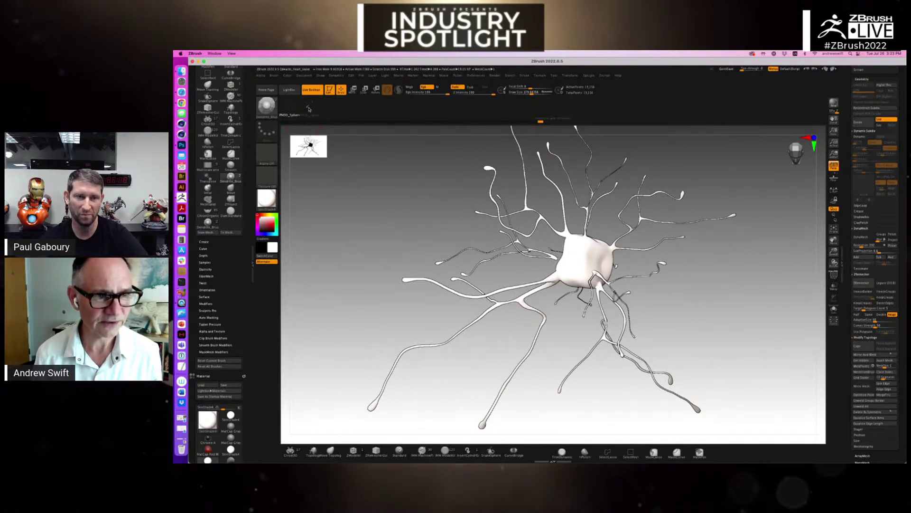
key(F1)
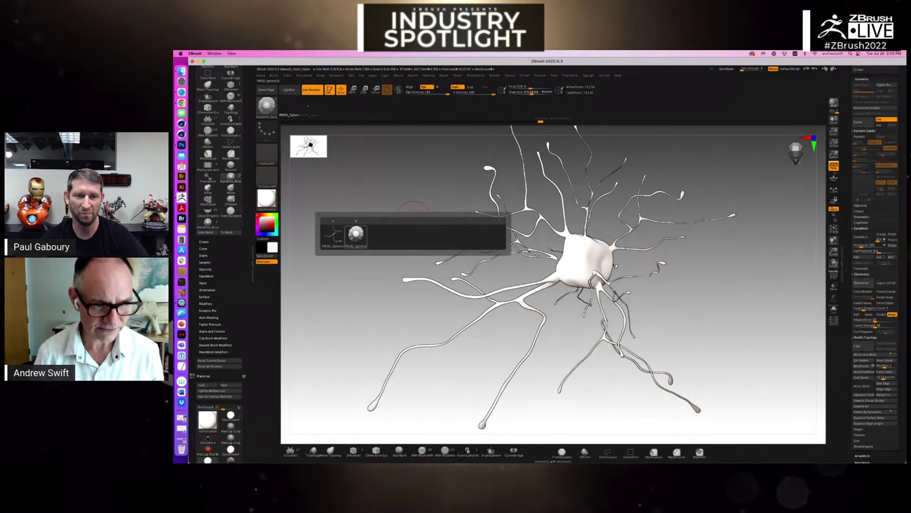
Choose the second PM3D_Sphere mesh and draw a large dendrite outward from the side of the cell body
mouse_move(588, 268)
mouse_down()
mouse_move(423, 208)
mouse_move(446, 199)
mouse_up()
mouse_move(707, 309)
mouse_down()
mouse_move(741, 332)
mouse_move(736, 294)
mouse_move(731, 327)
mouse_move(703, 332)
mouse_move(722, 334)
mouse_up()
drag(554, 249, 389, 240)
drag(636, 288, 588, 290)
alt+drag(617, 225, 585, 264)
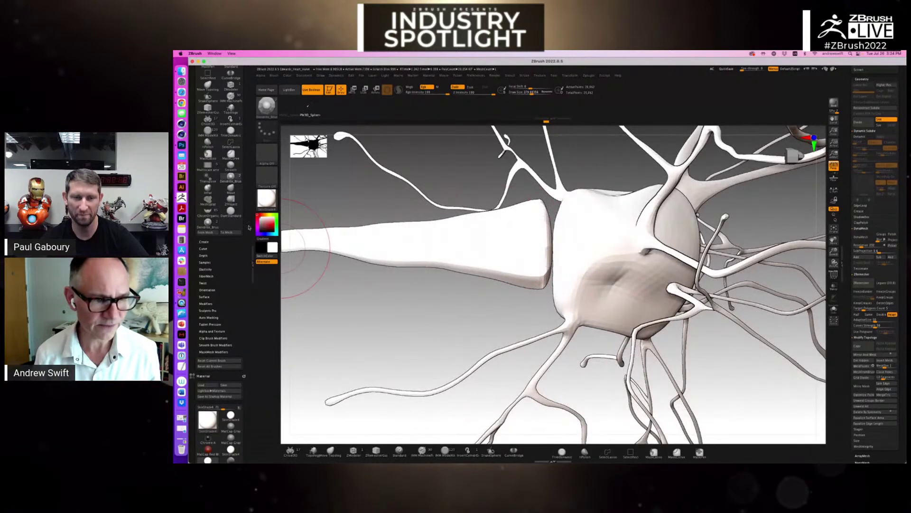
mouse_move(386, 241)
mouse_down()
mouse_move(393, 310)
mouse_move(335, 283)
mouse_up()
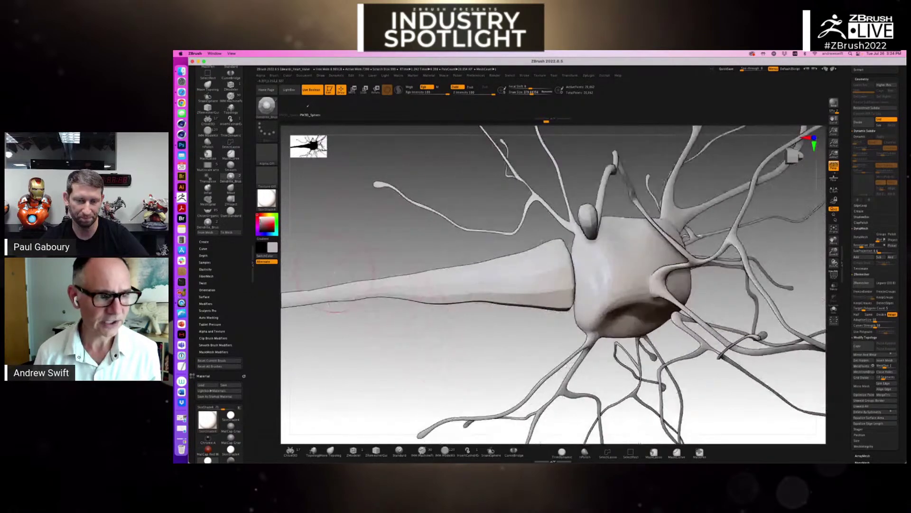
Undo the detached dendrite, adjust the brush's Imbed depth and redraw the dendrite embedded in the cell body
click(208, 255)
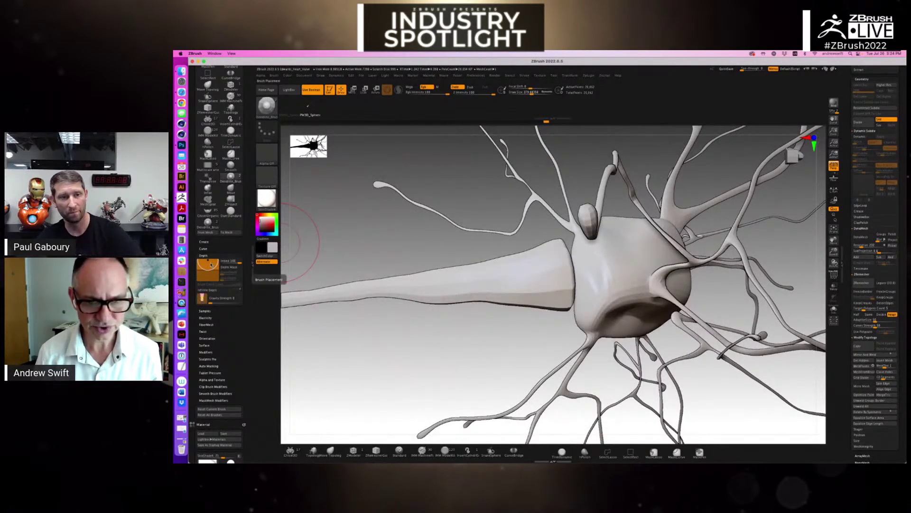
key(ctrl+z)
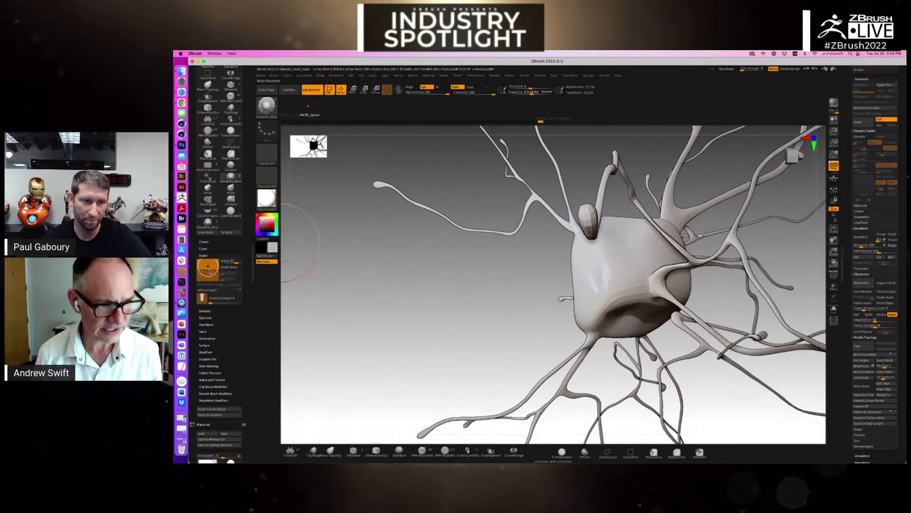
drag(209, 268, 208, 270)
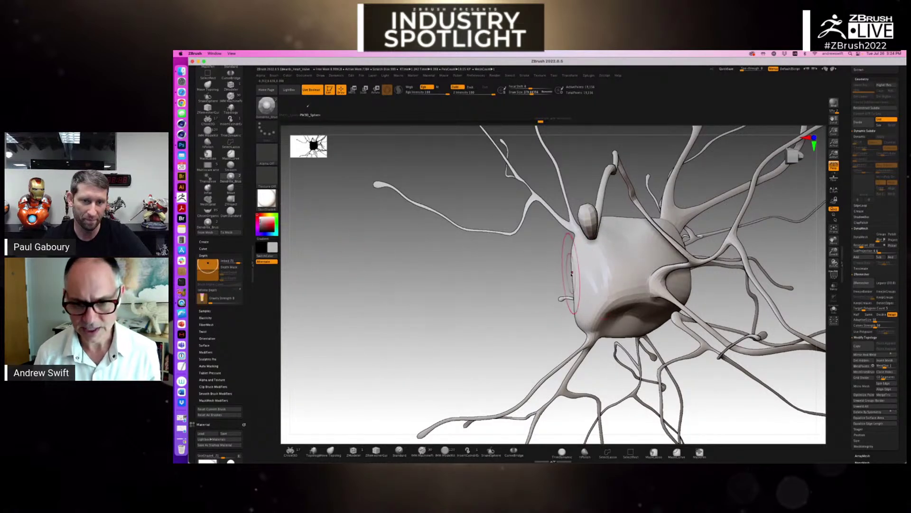
drag(578, 275, 285, 276)
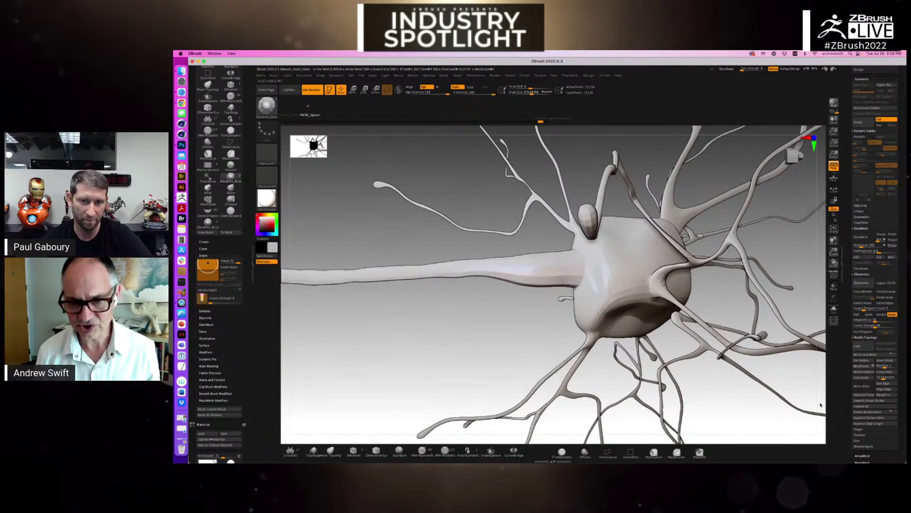
Examine the whole astrocyte, including its cell body, long axon and branching dendrites, from several sides
key(f)
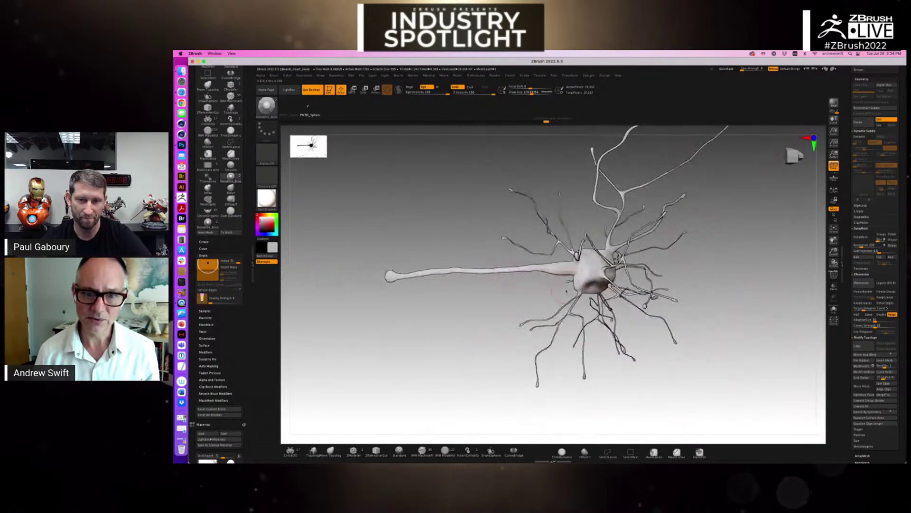
drag(679, 237, 755, 372)
mouse_move(740, 342)
mouse_down()
mouse_move(673, 315)
mouse_move(655, 285)
mouse_move(636, 280)
mouse_up()
key(super+Tab)
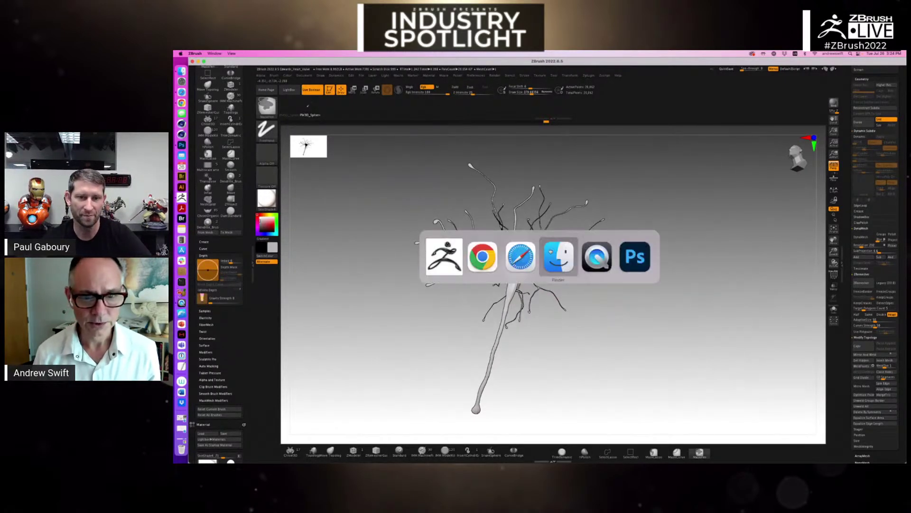
click(564, 255)
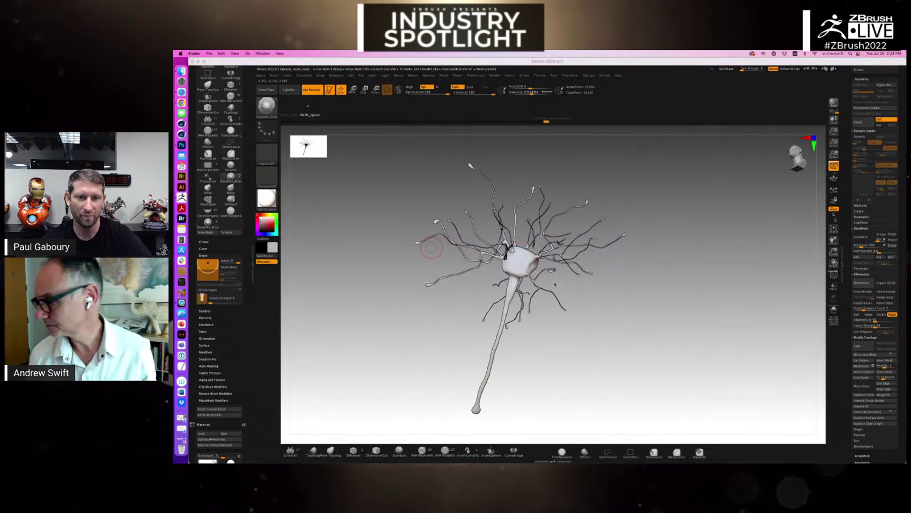
click(553, 280)
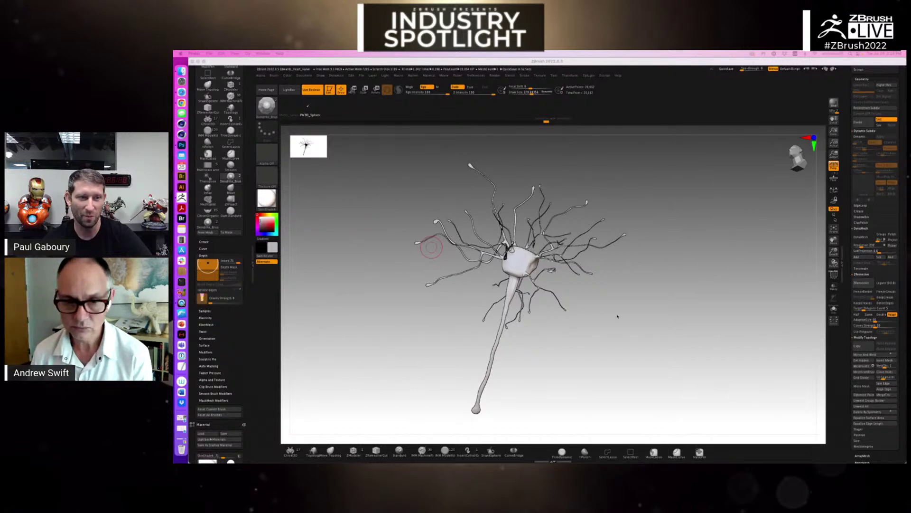
drag(629, 326, 620, 319)
scroll(621, 320, up, 5)
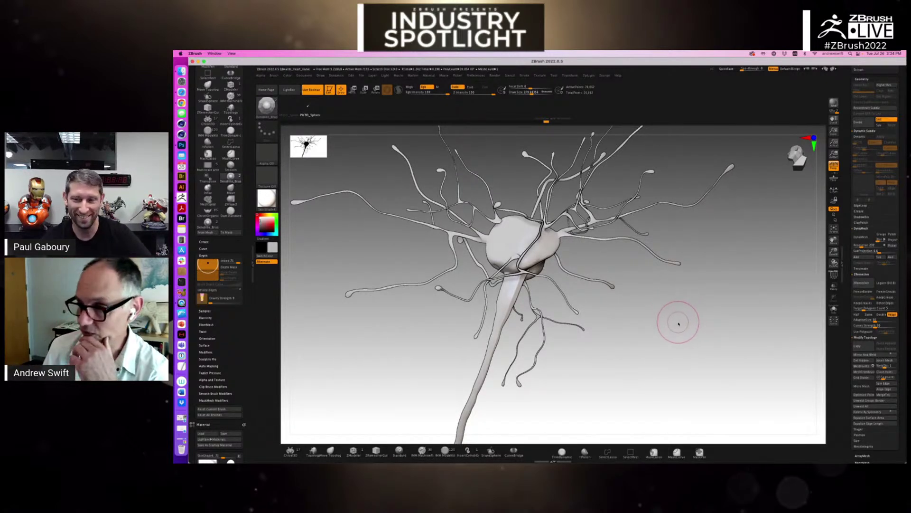
mouse_move(659, 315)
mouse_down()
mouse_move(579, 306)
mouse_move(655, 309)
mouse_up()
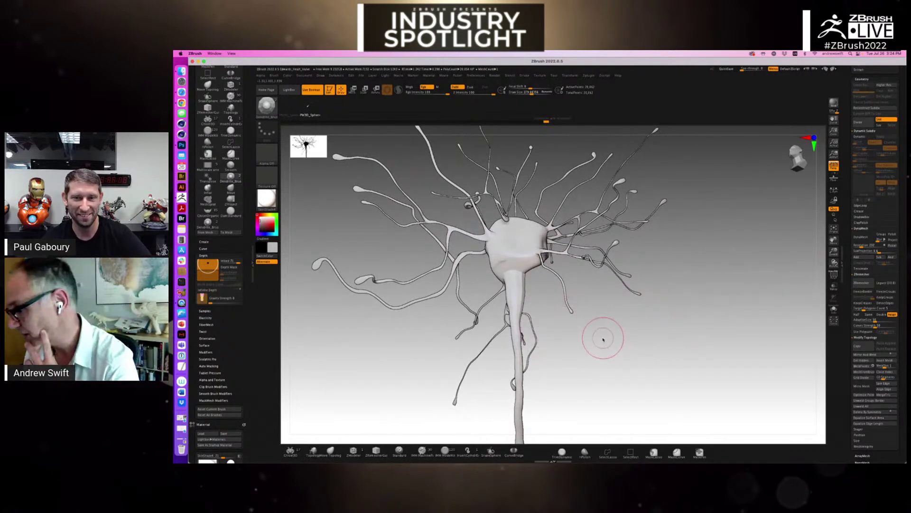
Switch to the AMI Lecture 2022 slides in Safari and try to play the ear-sculpting video
key(ctrl)
key(super+Tab)
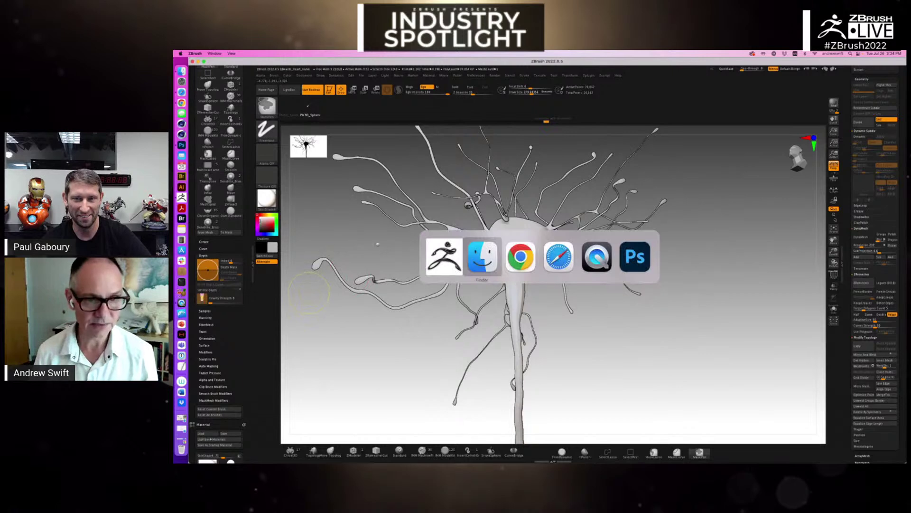
key(Tab)
key(Tab)
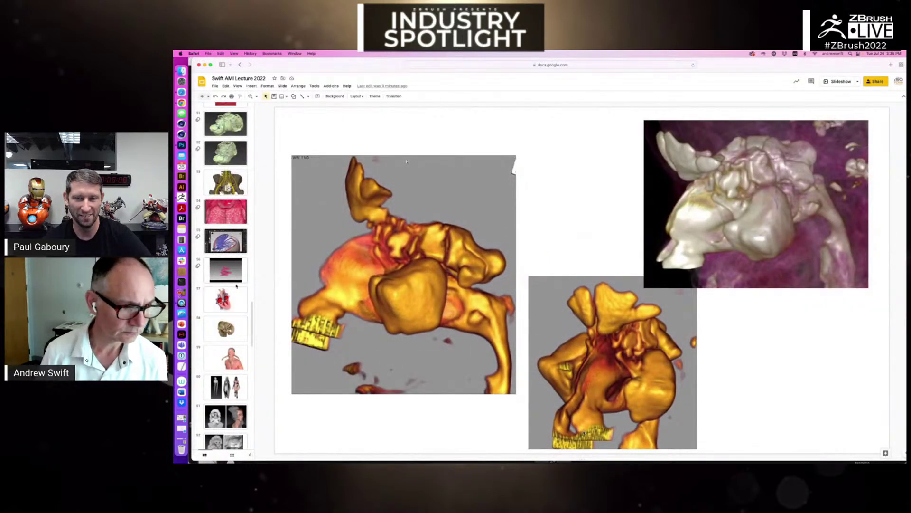
scroll(246, 314, up, 5)
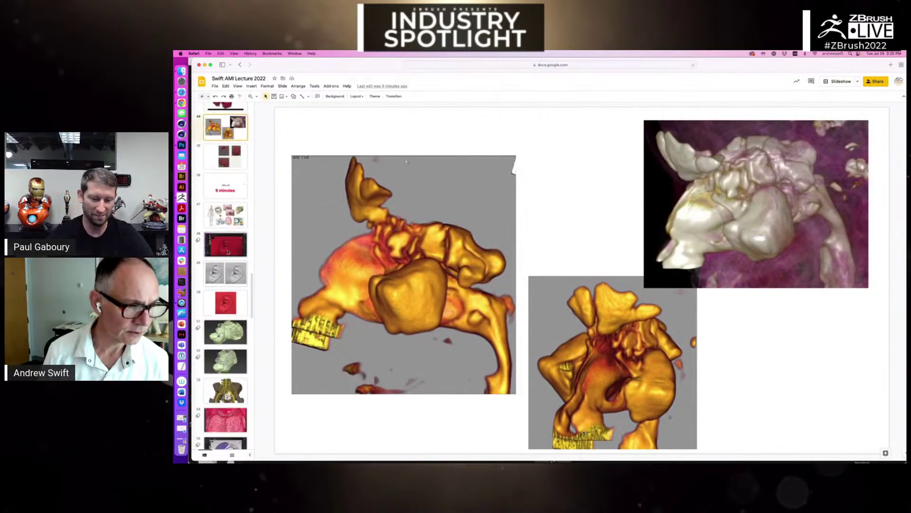
click(225, 245)
click(588, 284)
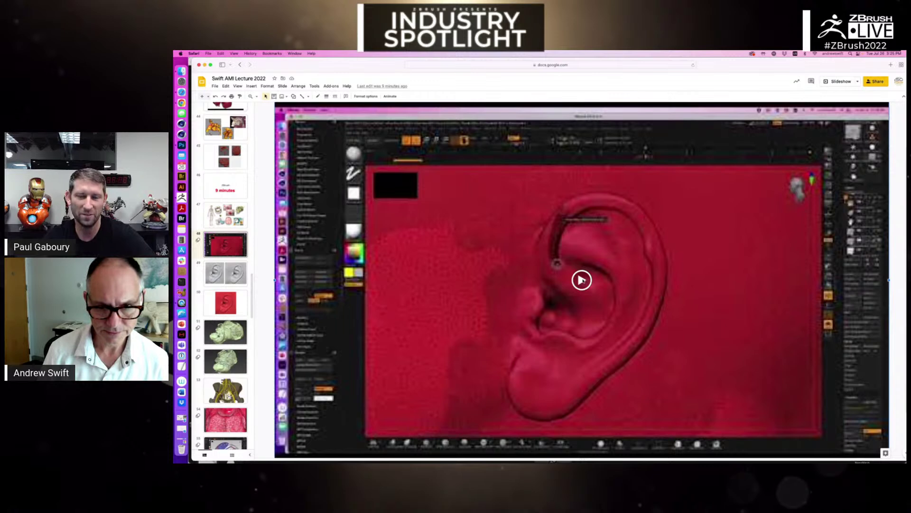
click(581, 281)
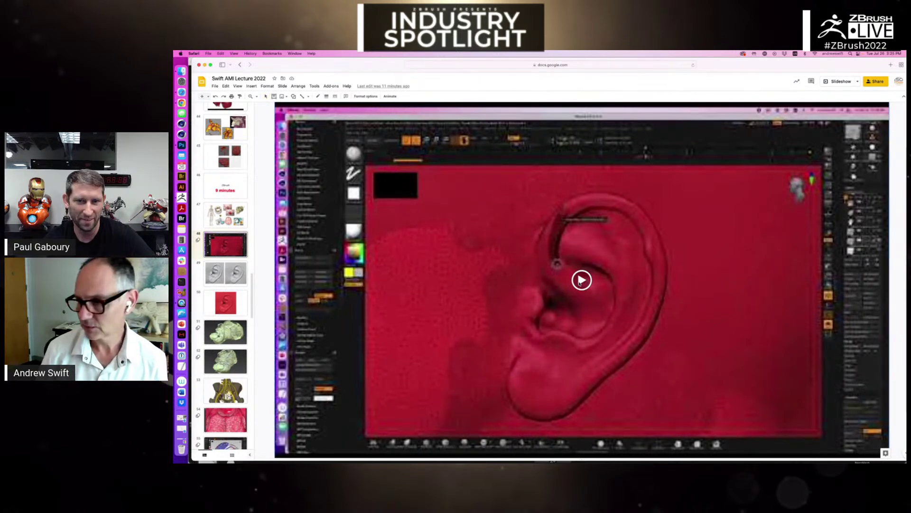
click(580, 285)
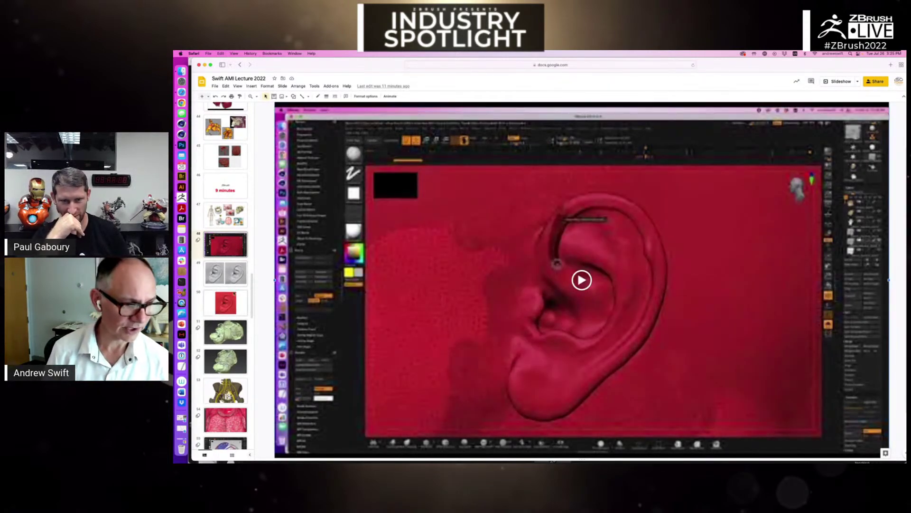
Show the slide with the layered myelin model and switch back to ZBrush
click(250, 342)
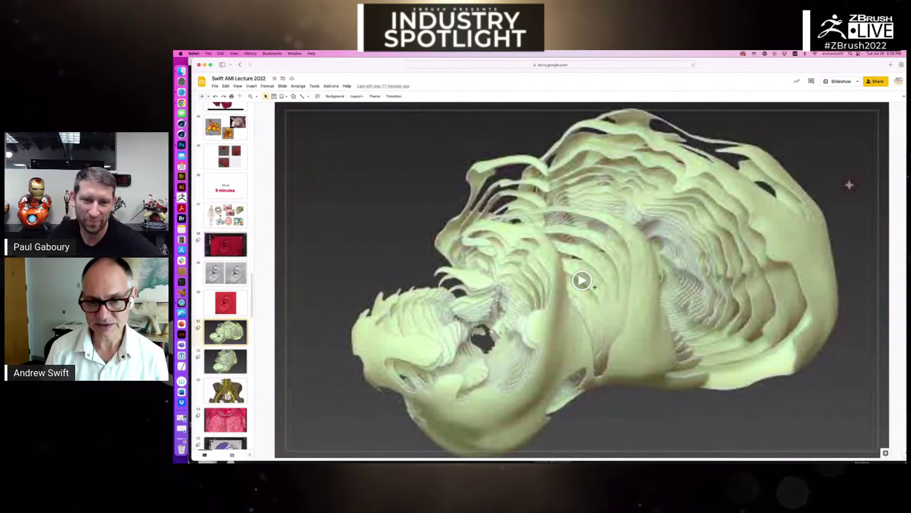
key(super+Tab)
key(super+Tab)
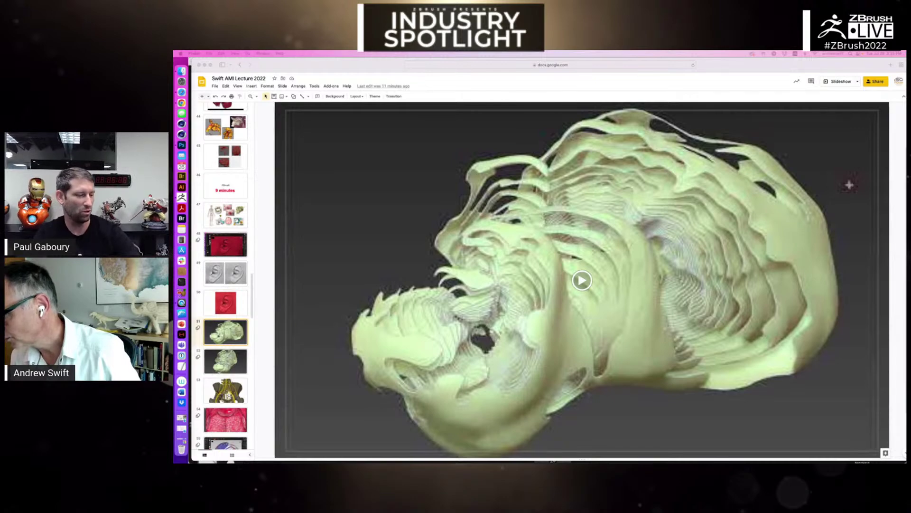
key(super+Tab)
key(super+Tab)
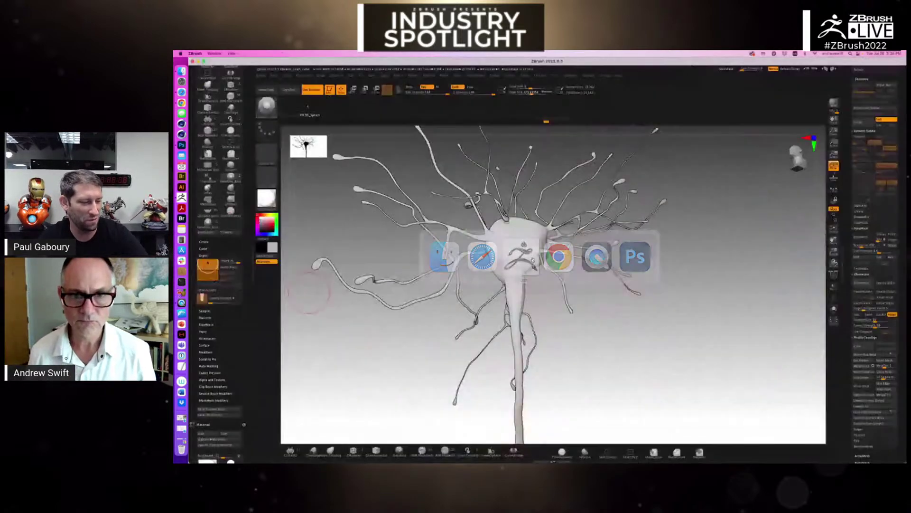
Discard the astrocyte project's unsaved changes and open the project in the Example 18 Myelin Degradation folder
key(super+q)
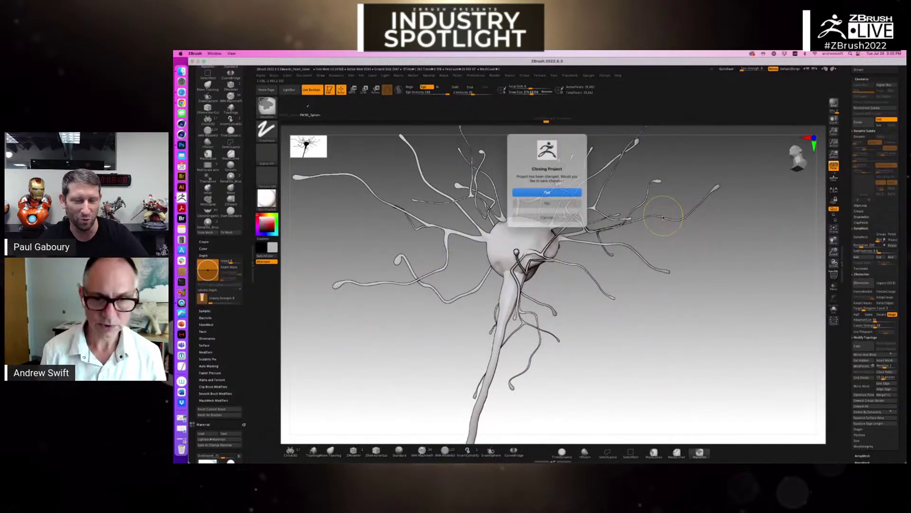
click(559, 200)
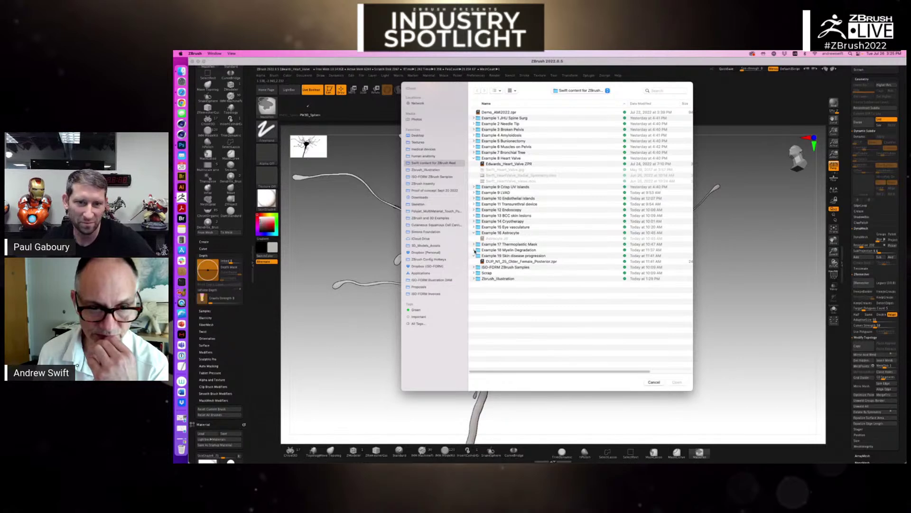
click(474, 251)
click(489, 256)
key(Return)
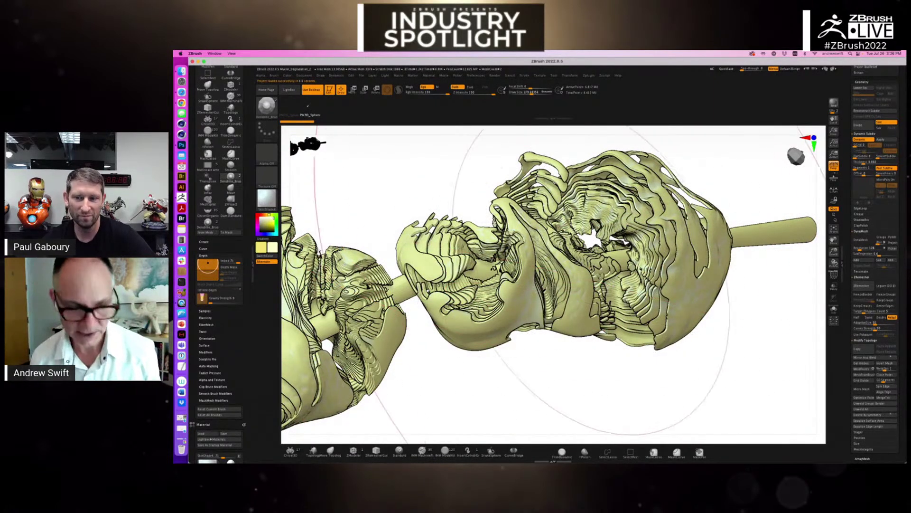
Mask the upper portion of the large layered myelin segment with the MaskLasso brush
alt+right_drag(599, 250, 590, 259)
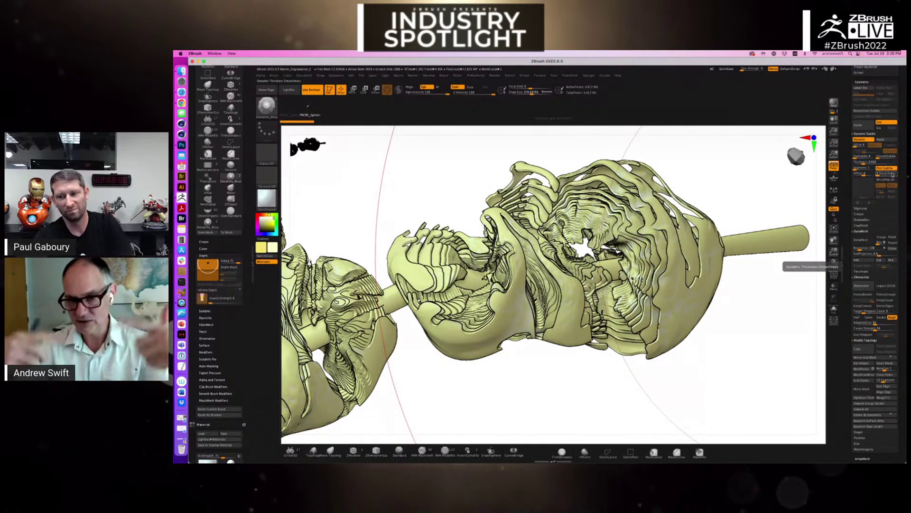
mouse_move(501, 297)
right_down()
mouse_move(545, 292)
mouse_move(509, 293)
right_up()
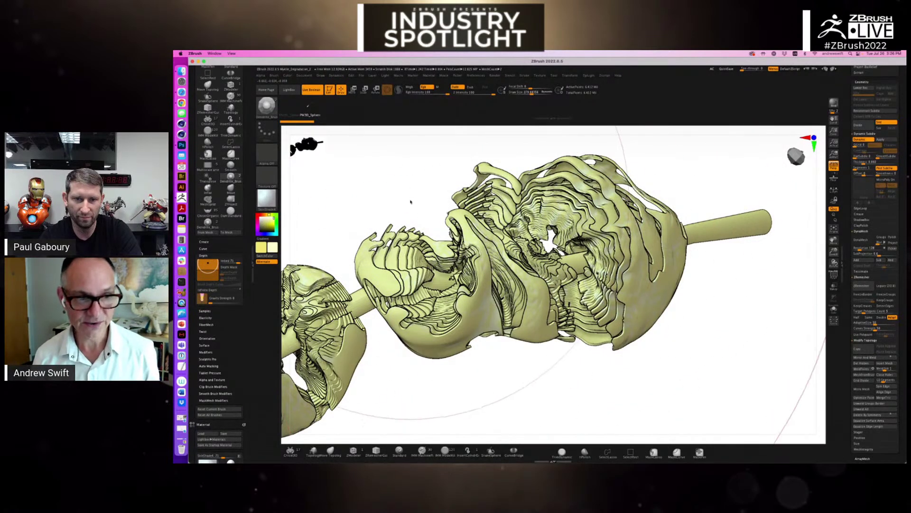
click(654, 452)
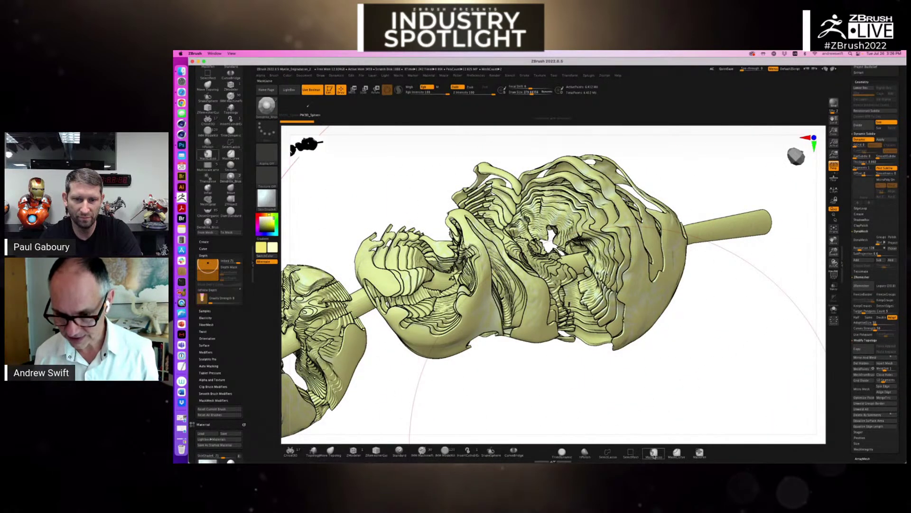
mouse_move(393, 192)
mouse_down()
mouse_move(433, 210)
mouse_move(474, 284)
mouse_move(546, 325)
mouse_move(536, 285)
mouse_move(565, 204)
mouse_move(565, 171)
mouse_move(511, 137)
mouse_move(474, 181)
mouse_move(493, 233)
mouse_move(551, 311)
mouse_move(572, 270)
mouse_move(622, 219)
mouse_move(639, 166)
mouse_move(613, 136)
mouse_move(522, 137)
mouse_up()
ctrl+click(464, 144)
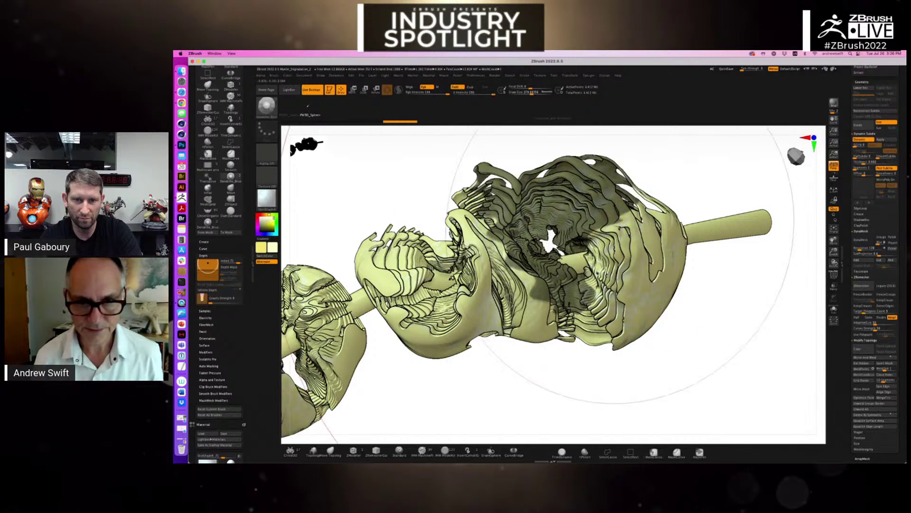
Lasso part of the myelin segment's mask from the end view, clear the mask and return to a side view
mouse_move(688, 390)
mouse_down()
mouse_move(535, 247)
mouse_move(494, 246)
mouse_move(527, 311)
mouse_move(536, 390)
mouse_up()
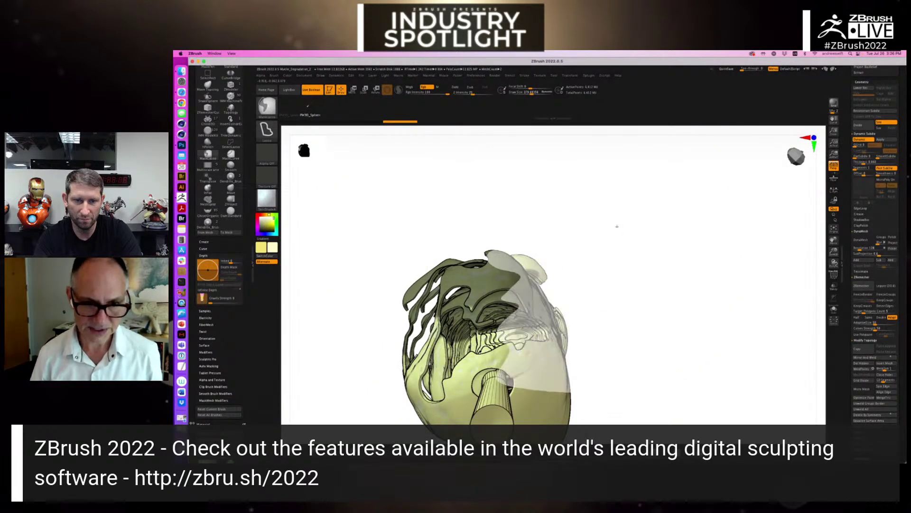
mouse_move(468, 368)
ctrl+alt+mouse_down()
mouse_move(478, 359)
mouse_move(463, 315)
mouse_move(409, 301)
mouse_move(362, 319)
mouse_move(417, 404)
ctrl+alt+mouse_up()
drag(313, 360, 398, 376)
alt+drag(411, 217, 551, 196)
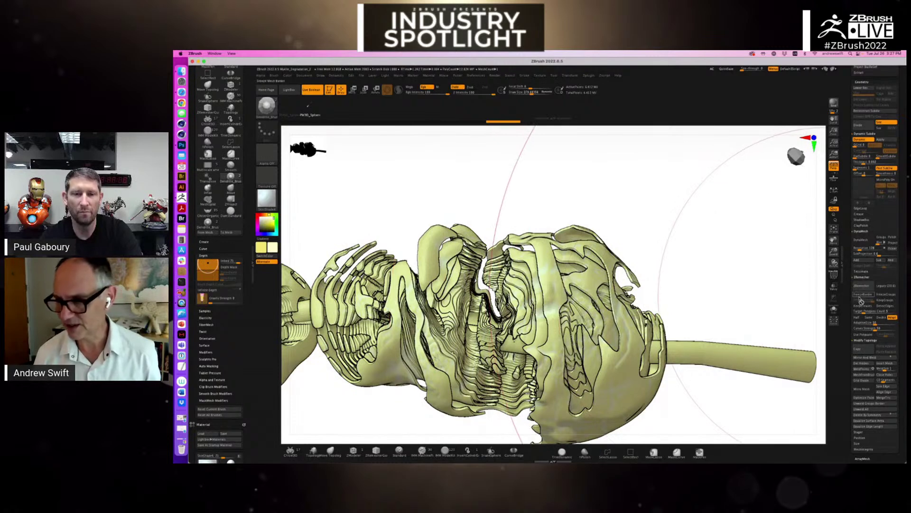
Reduce the Dynamic Subdiv Thickness of the myelin model to make its layered sheets thinner
scroll(850, 230, down, 5)
scroll(850, 230, up, 10)
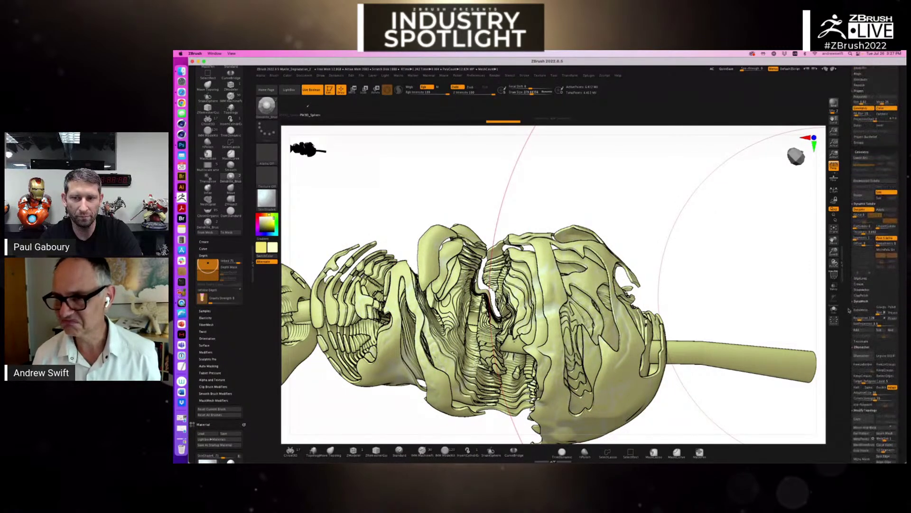
scroll(852, 353, down, 7)
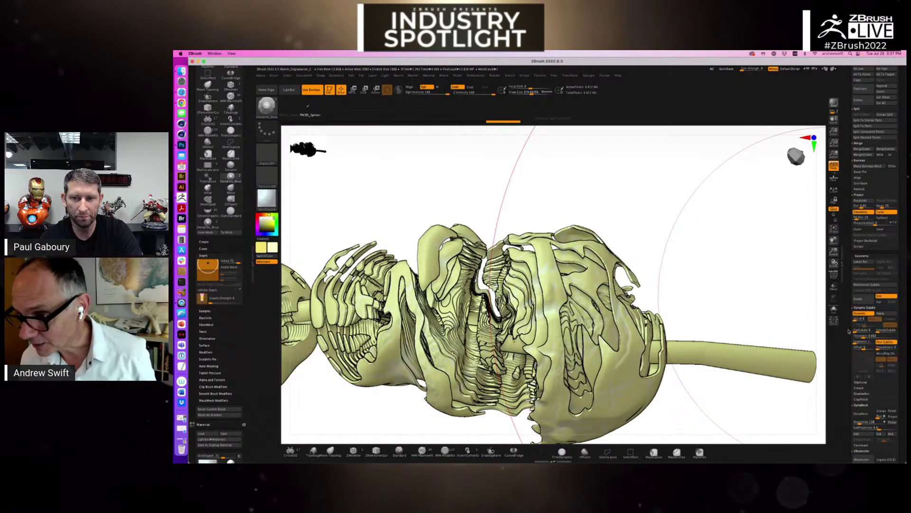
scroll(849, 330, down, 3)
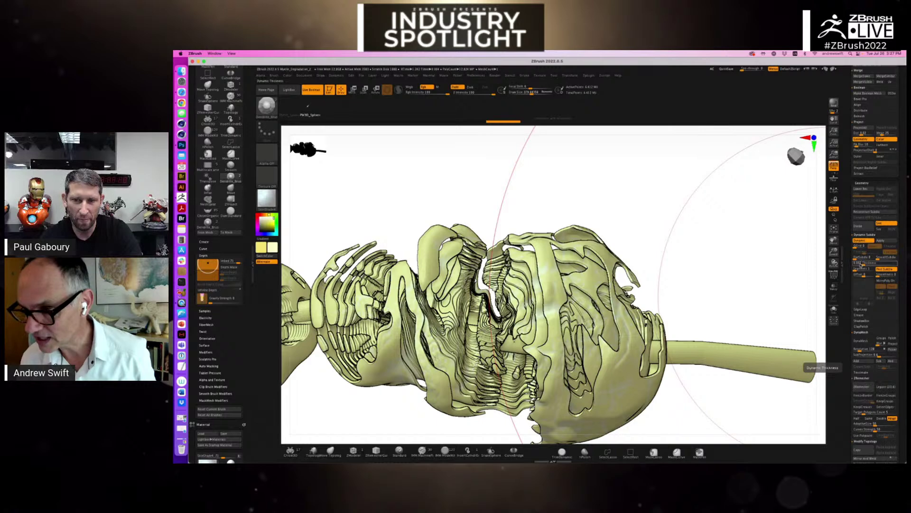
click(858, 262)
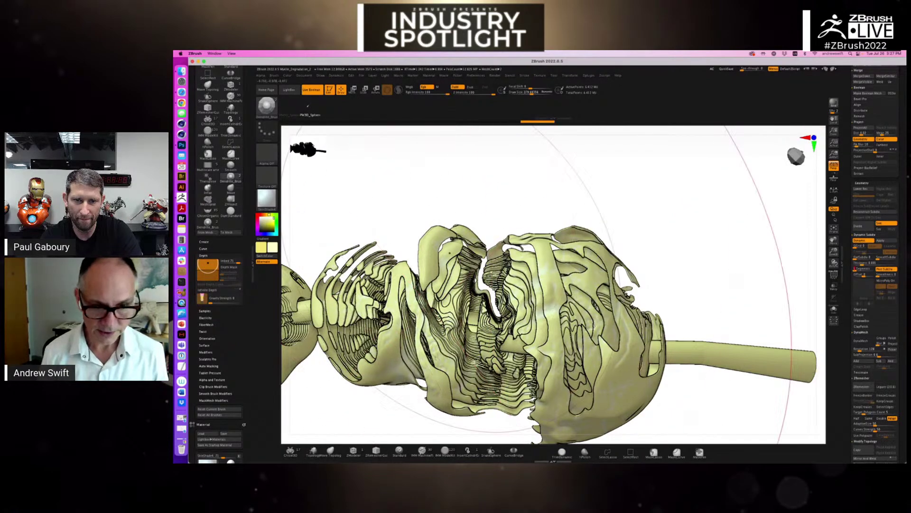
Pull the myelin segment's upper outer layers outward with the Move Topological brush, comparing the change through undo and redo
right_drag(540, 335, 559, 335)
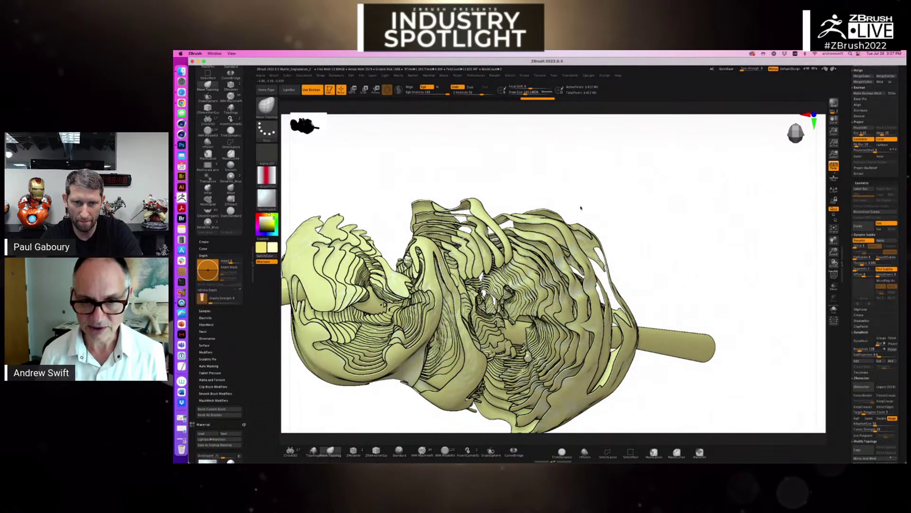
drag(581, 208, 586, 203)
drag(549, 247, 567, 233)
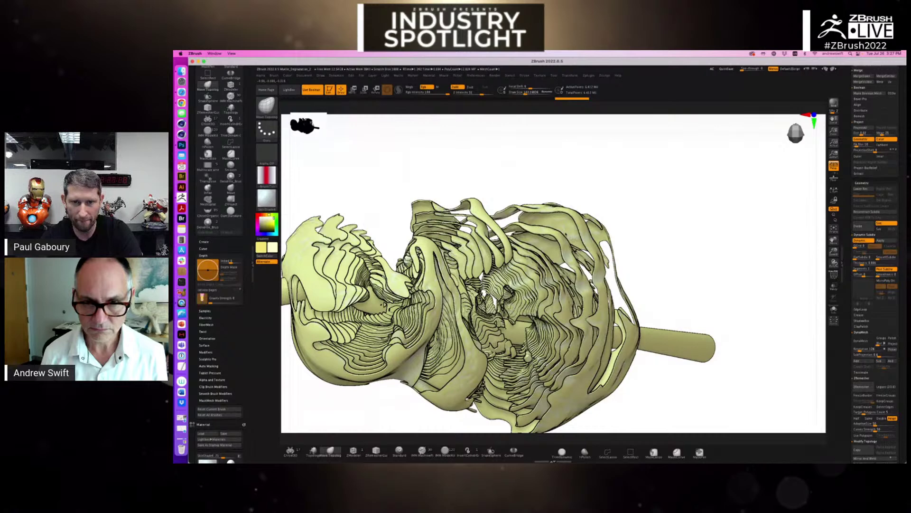
key(super+z)
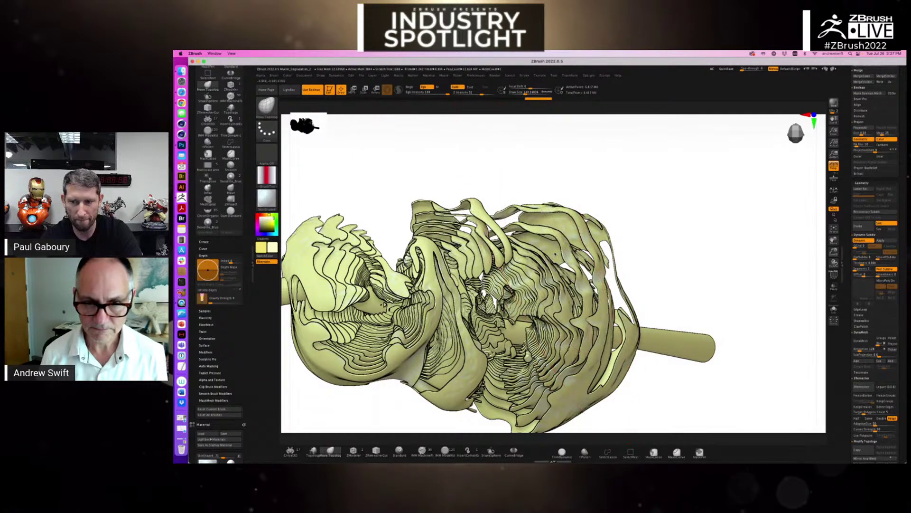
key(super+shift+z)
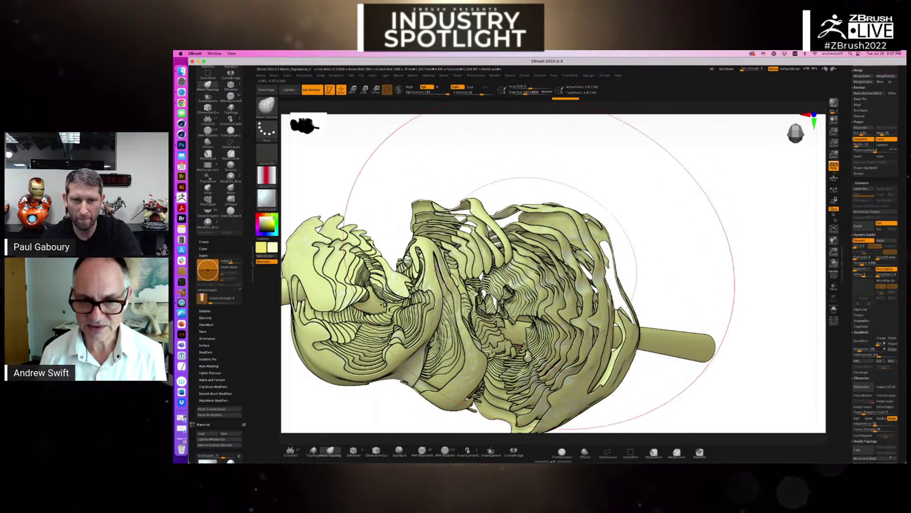
Nudge the inner layers of the large myelin segment with the Move Topological brush and turn the model to inspect it
drag(653, 230, 640, 233)
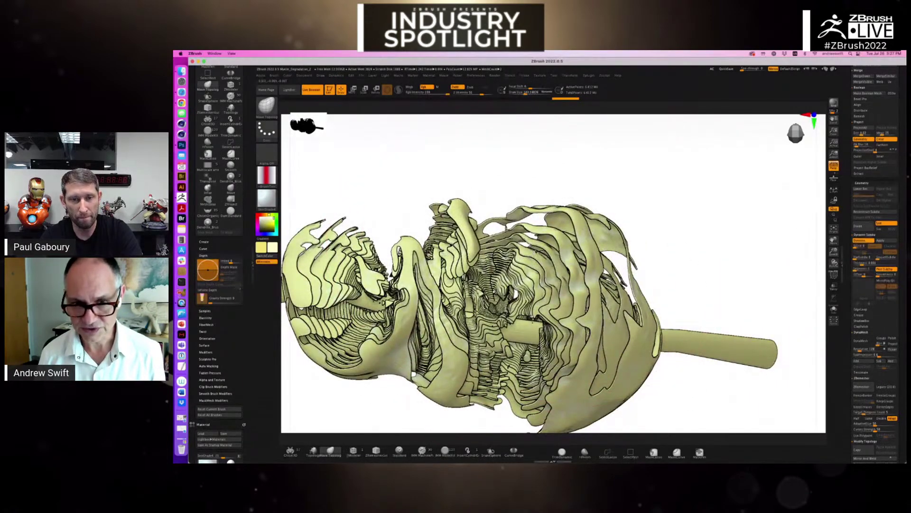
drag(537, 251, 547, 261)
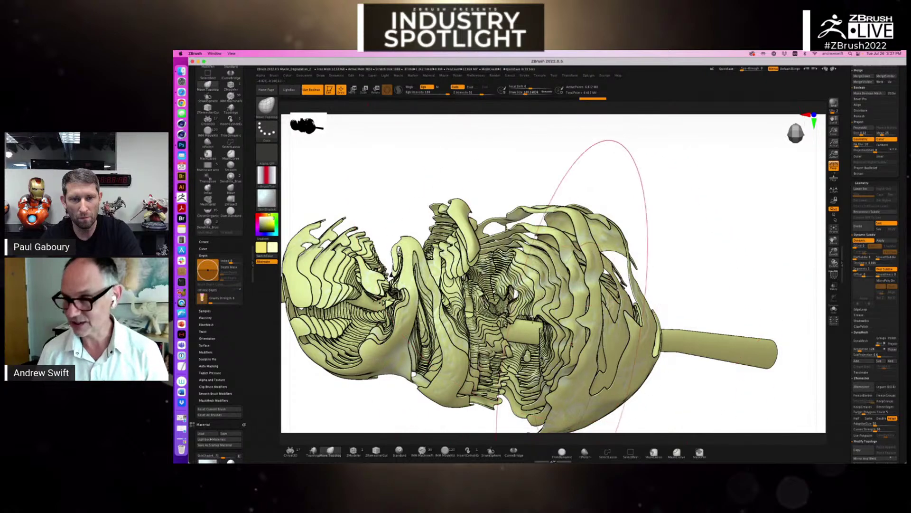
drag(675, 269, 655, 246)
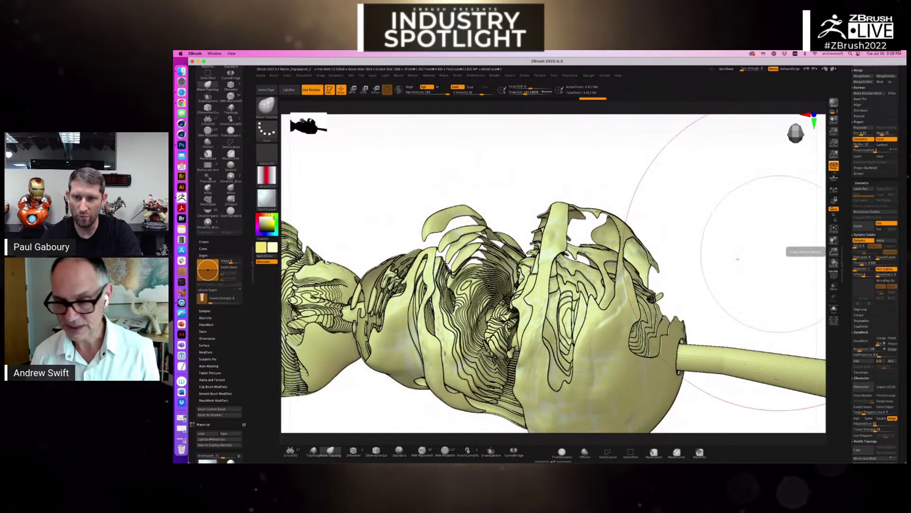
Pull an upper outer layer of the large myelin segment away from the inner sheets with the Move Topological brush
mouse_move(477, 299)
right_down()
mouse_move(442, 328)
mouse_move(467, 289)
mouse_move(467, 271)
right_up()
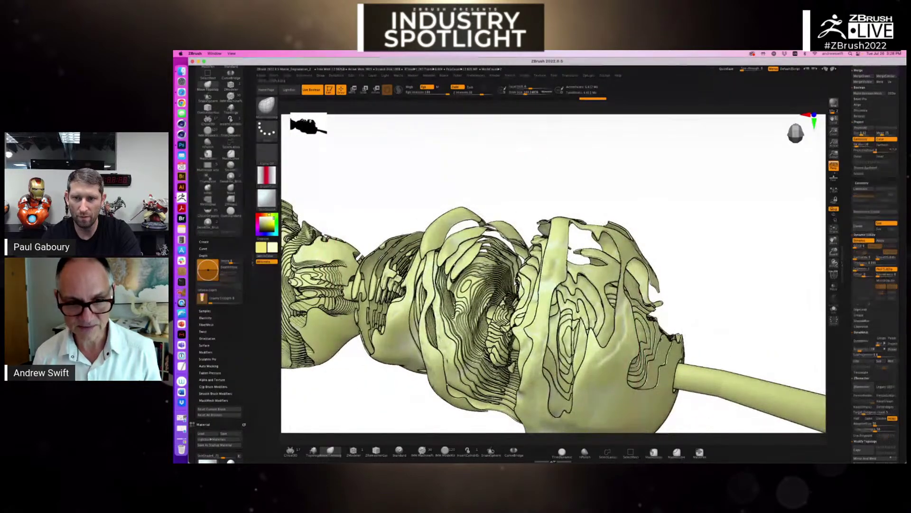
scroll(553, 274, up, 5)
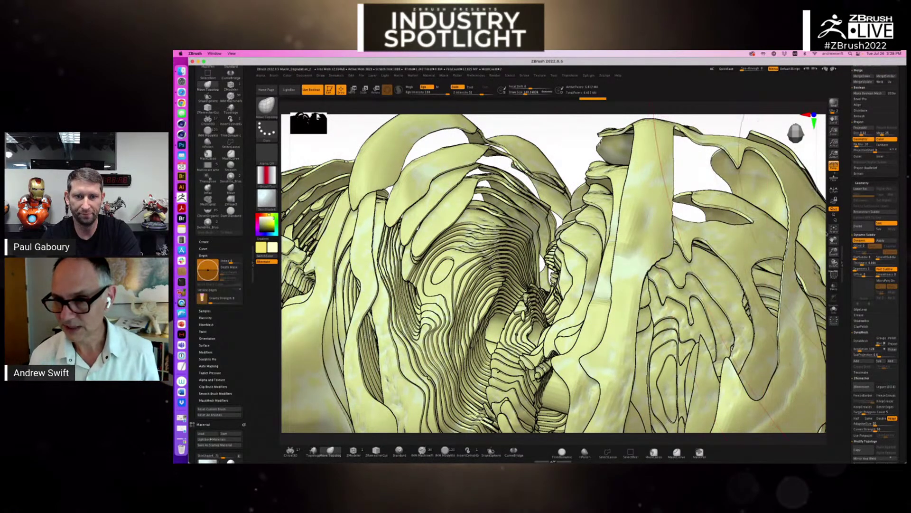
mouse_move(615, 304)
ctrl+right_down()
mouse_move(619, 261)
mouse_move(764, 230)
ctrl+right_up()
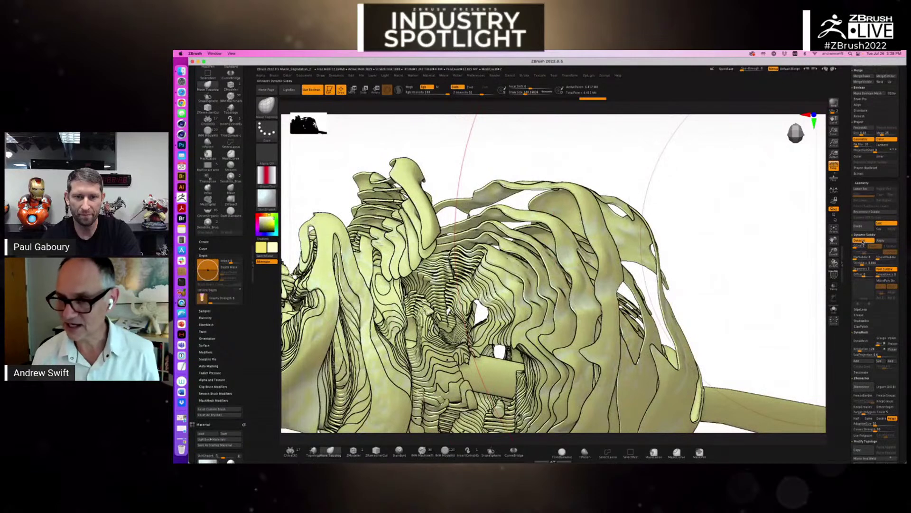
click(861, 241)
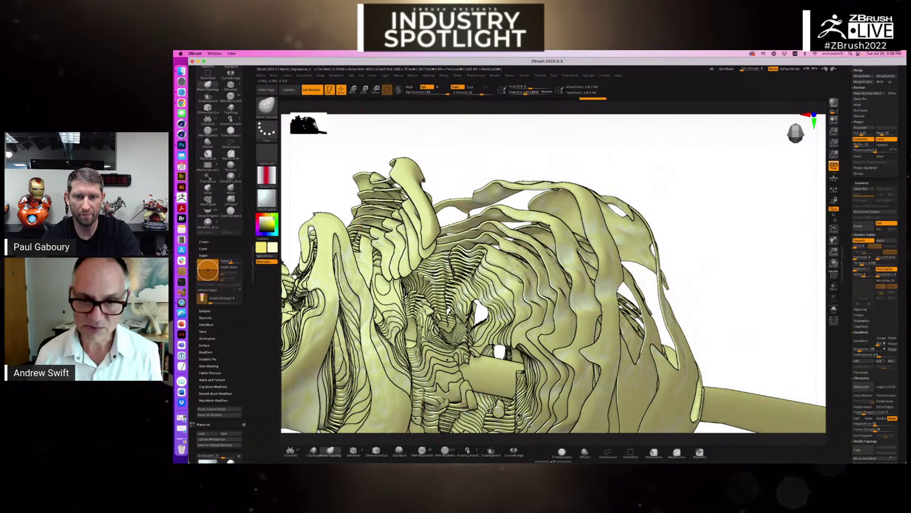
drag(559, 219, 573, 208)
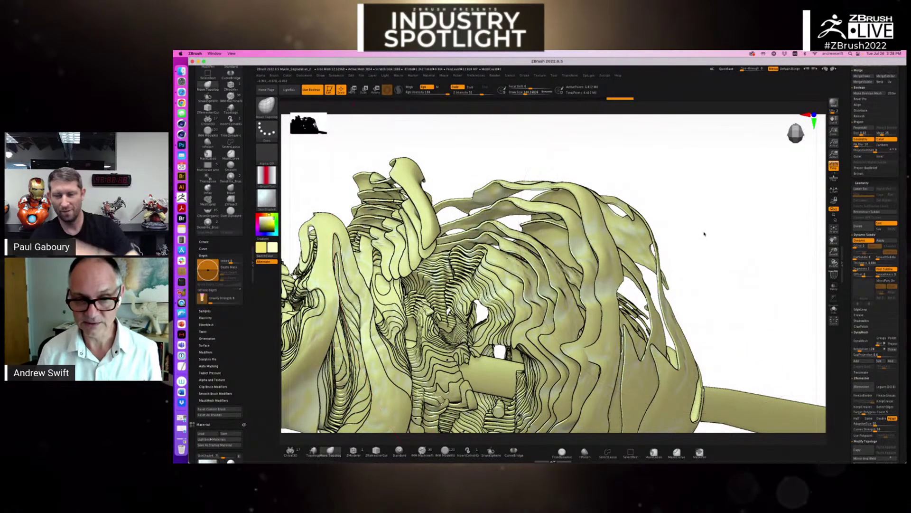
drag(705, 233, 673, 226)
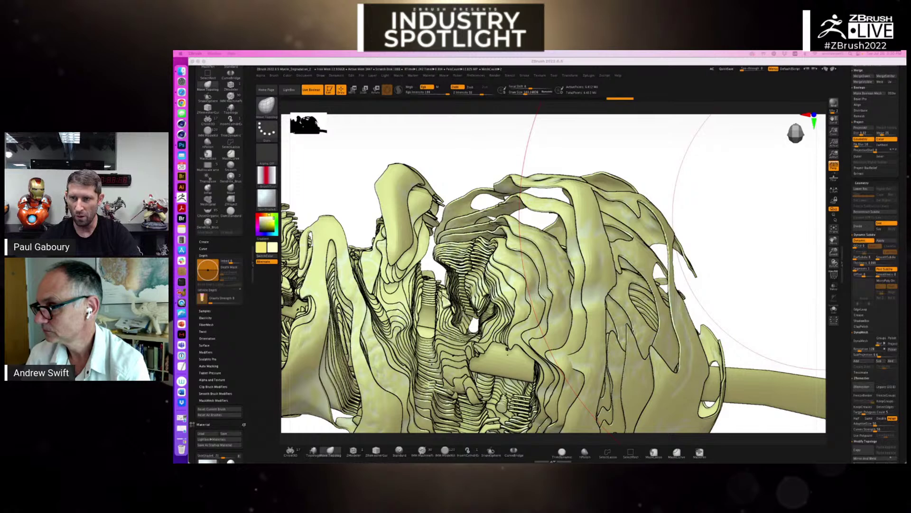
Switch to QuickTime Player, play the heart conduction animation and reposition its window over the model
key(super+Tab)
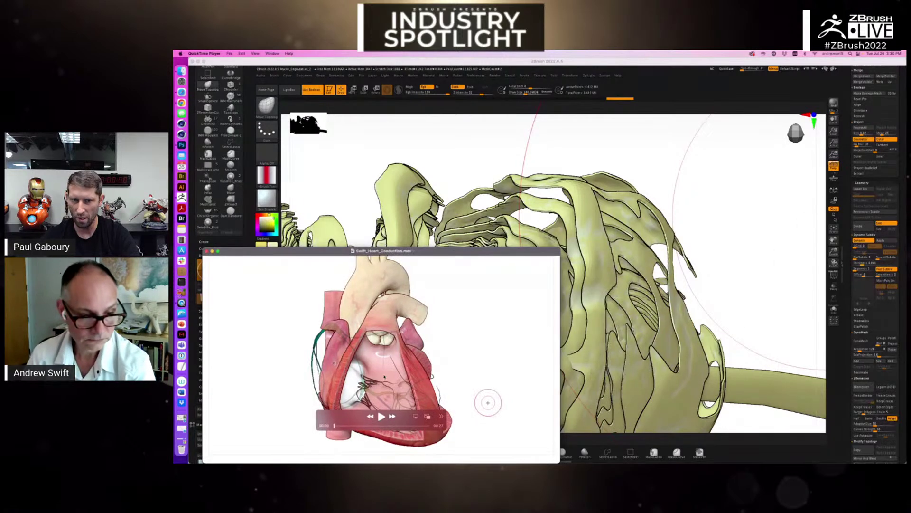
key(space)
drag(488, 402, 513, 257)
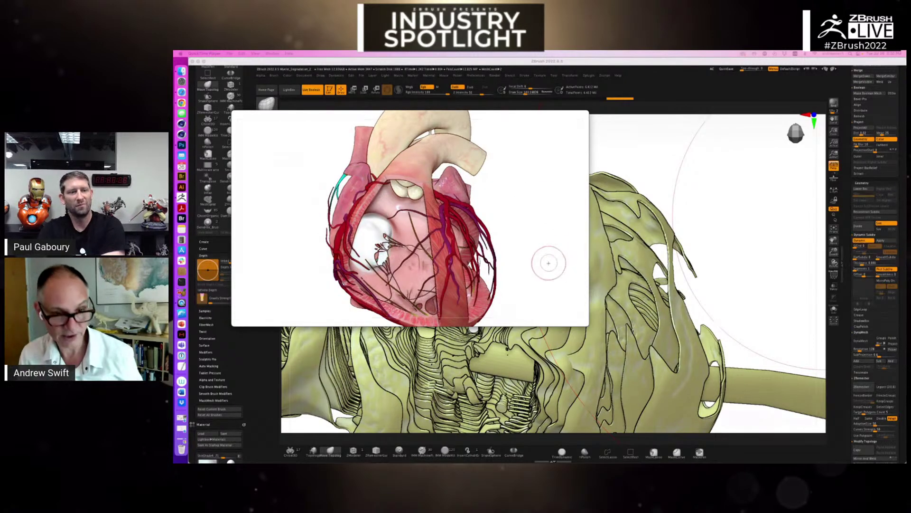
key(super+Tab)
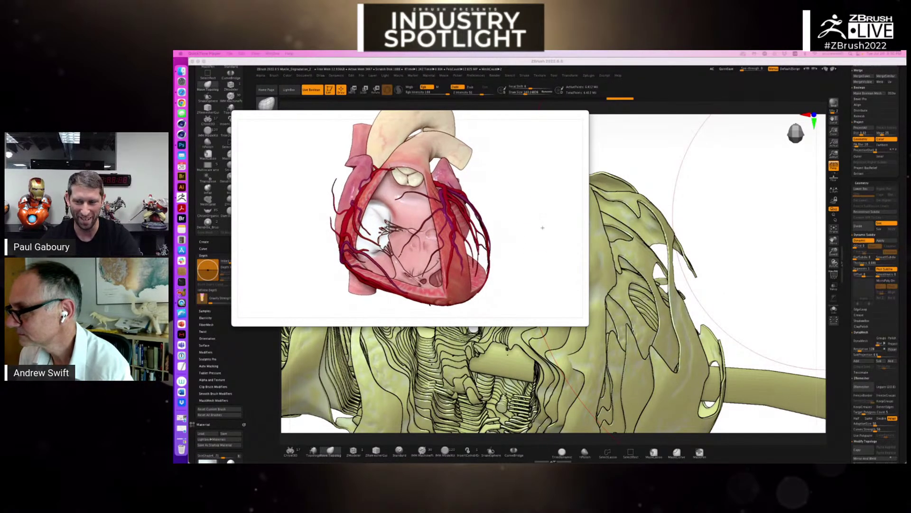
Return to ZBrush and turn the myelin model to examine its peeled layers from other angles
click(781, 264)
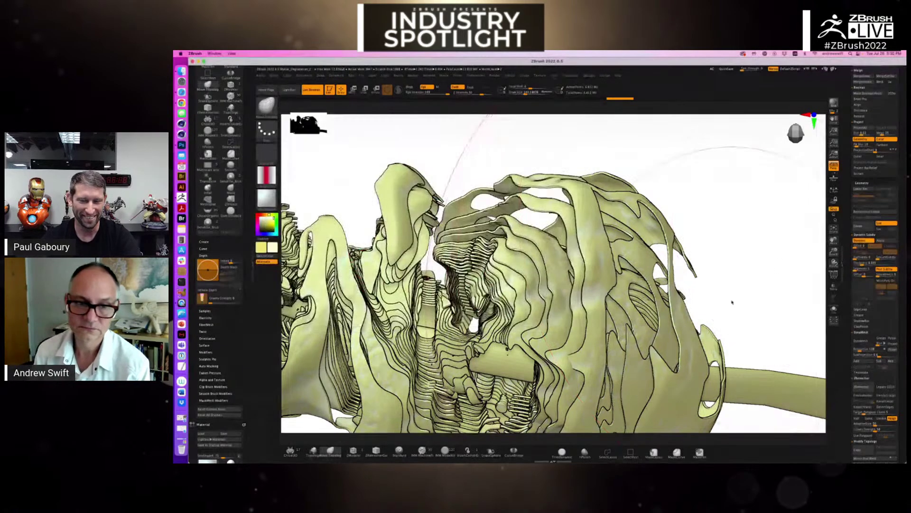
drag(781, 263, 740, 293)
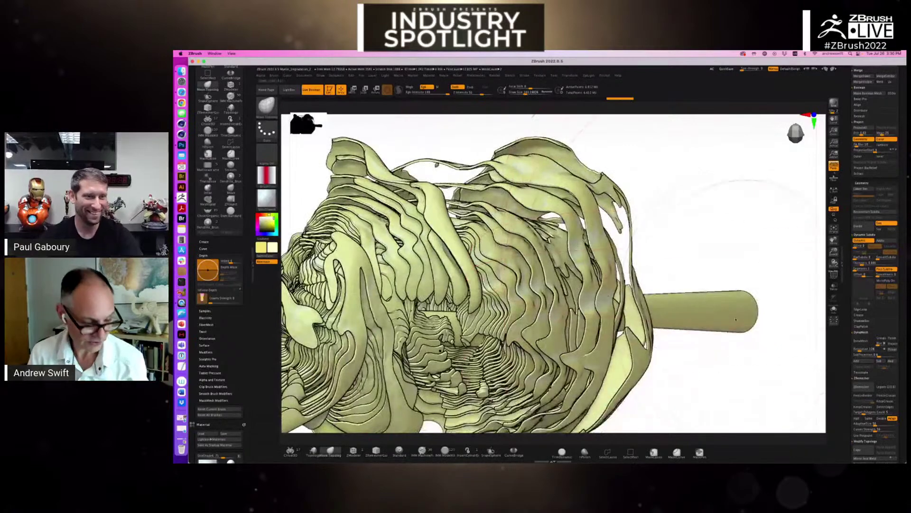
drag(728, 382, 823, 299)
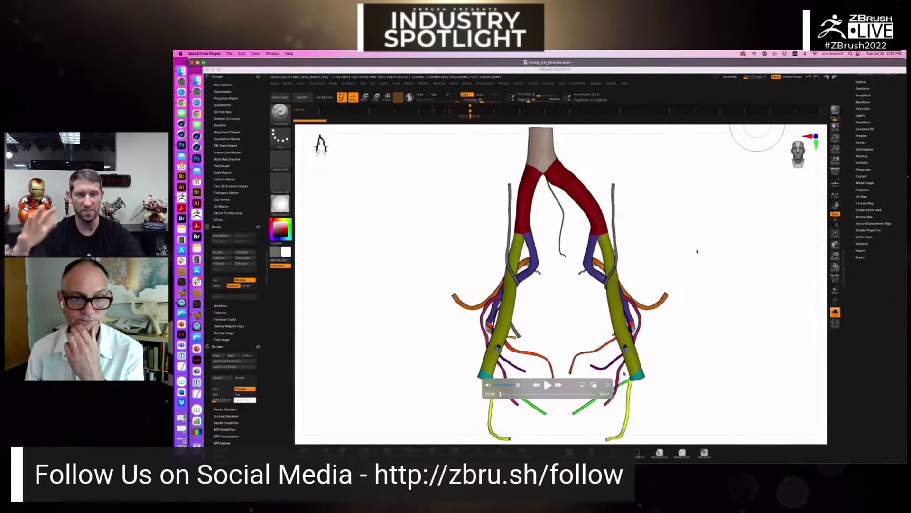
Set the Crisp_UV_Islands.mov movie back near its start and move the playback controls and movie window aside
click(505, 394)
drag(504, 394, 499, 394)
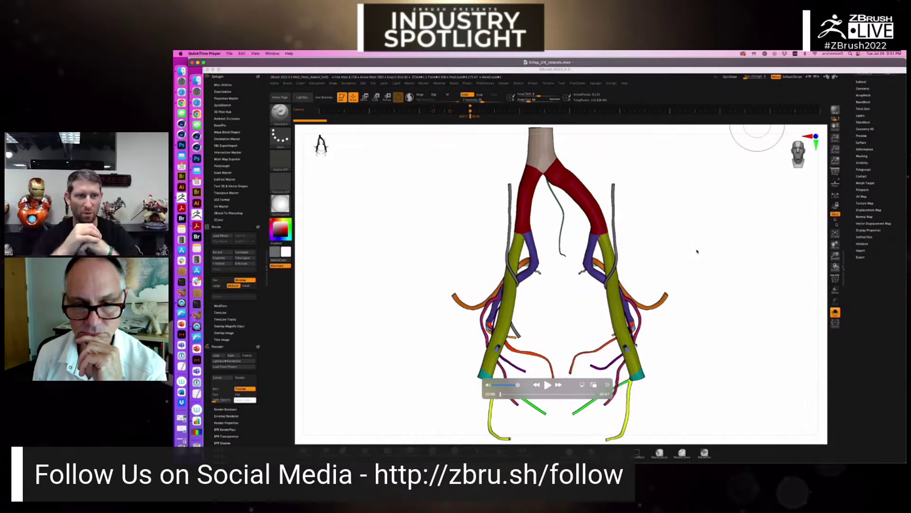
drag(567, 383, 472, 370)
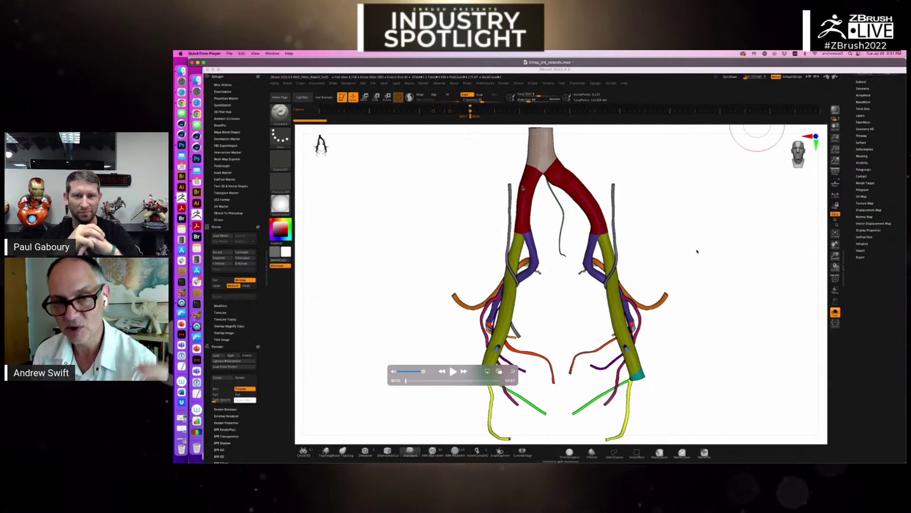
drag(697, 251, 691, 251)
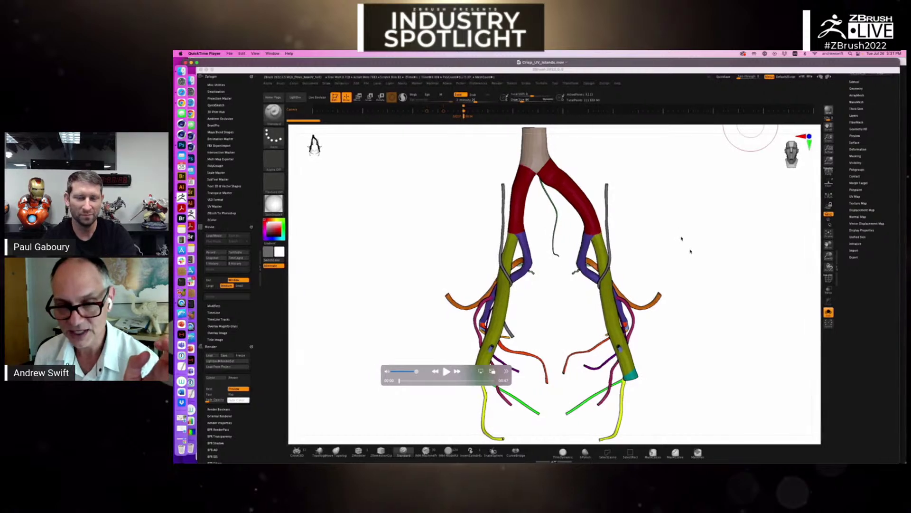
Scrub through the UV islands movie, from the vessels' blurred polypaint through the flattened UV layout to the crisp textured vessels
drag(400, 381, 404, 382)
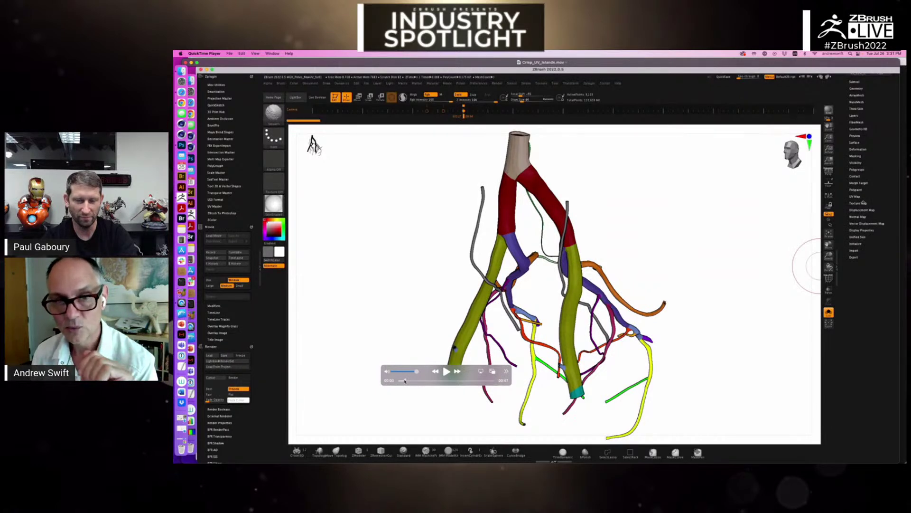
drag(404, 381, 413, 381)
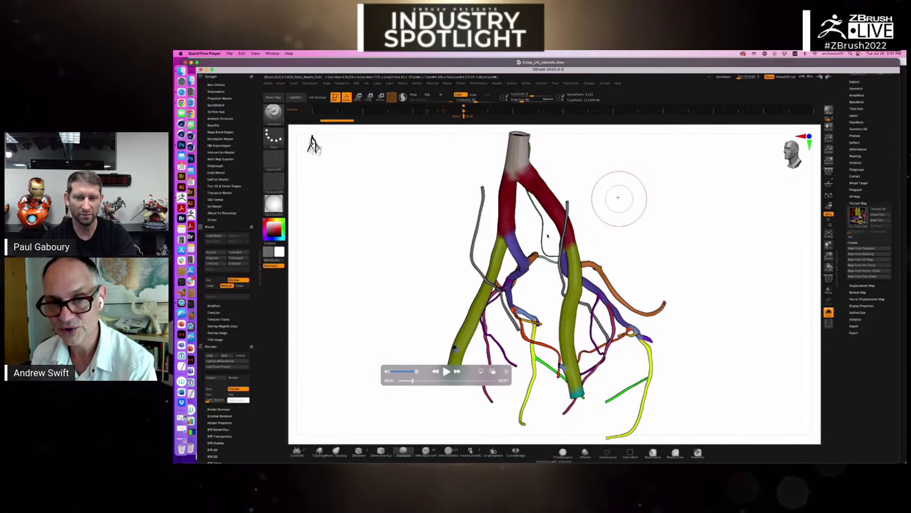
drag(412, 380, 419, 381)
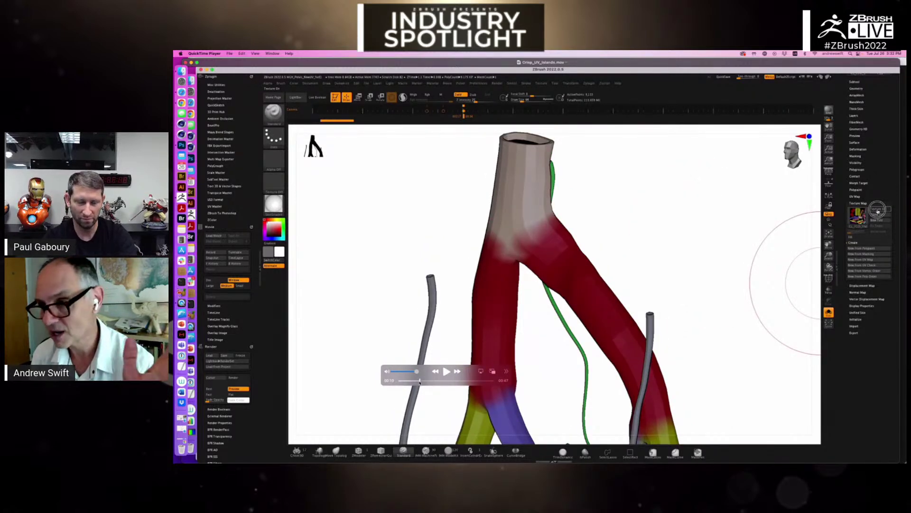
drag(419, 382, 454, 383)
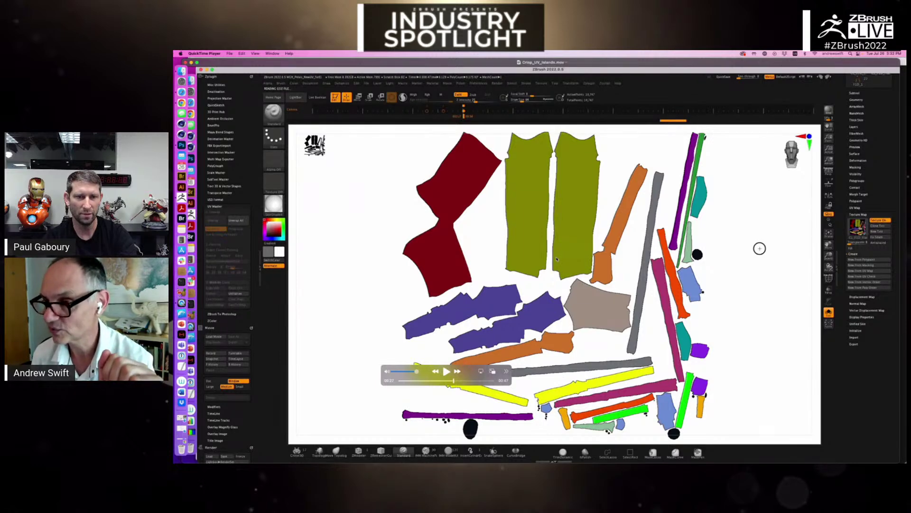
drag(455, 380, 478, 381)
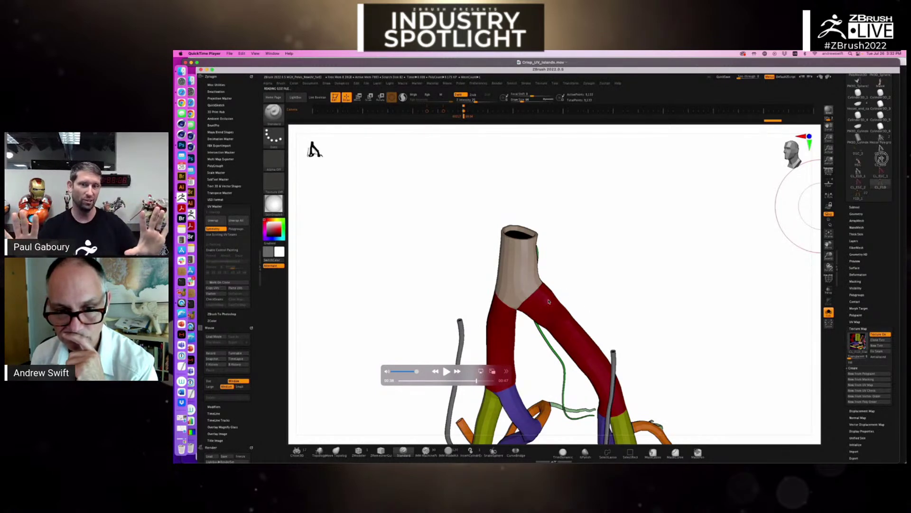
drag(476, 381, 487, 381)
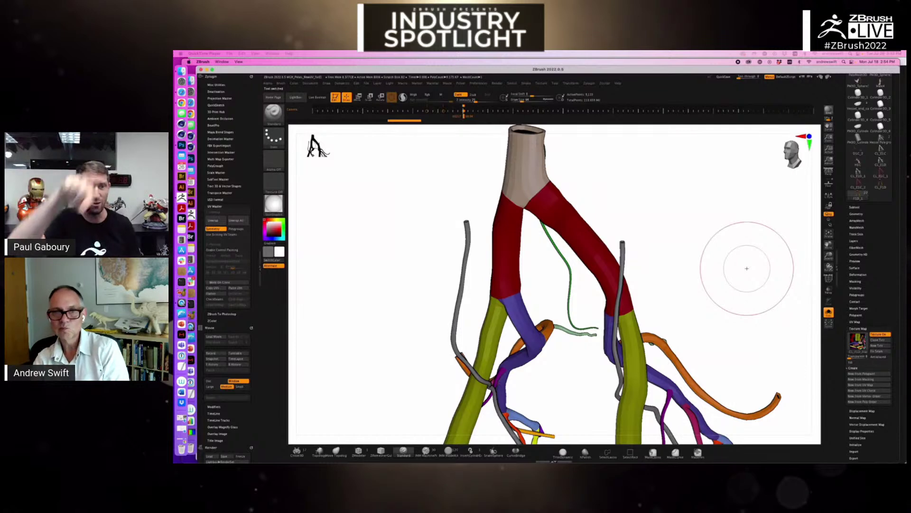
Scrub back and forth in the movie to compare the textured vessels with the flattened UV islands
mouse_move(389, 330)
drag(493, 380, 477, 392)
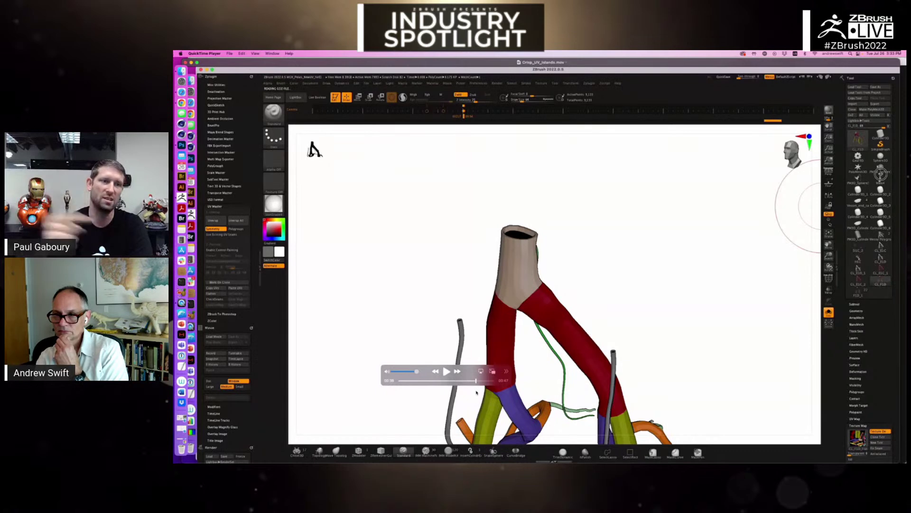
drag(476, 392, 478, 392)
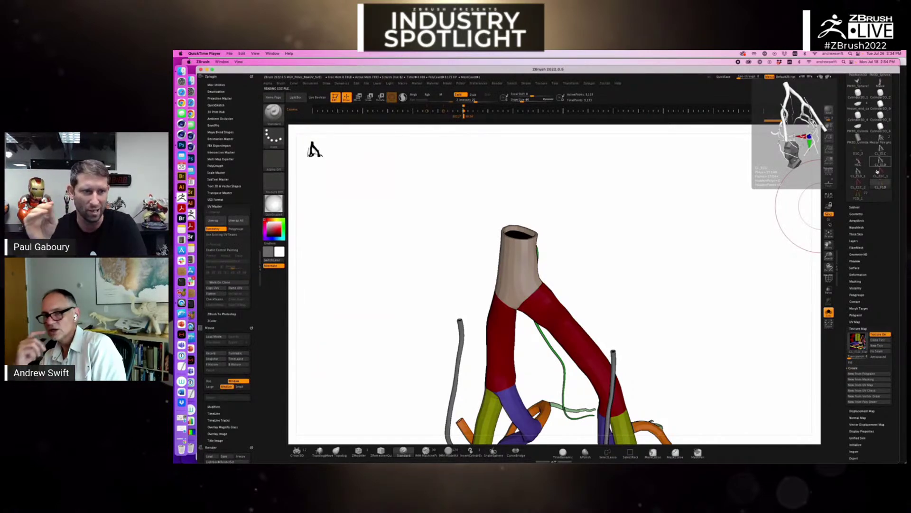
mouse_move(550, 394)
drag(477, 381, 464, 381)
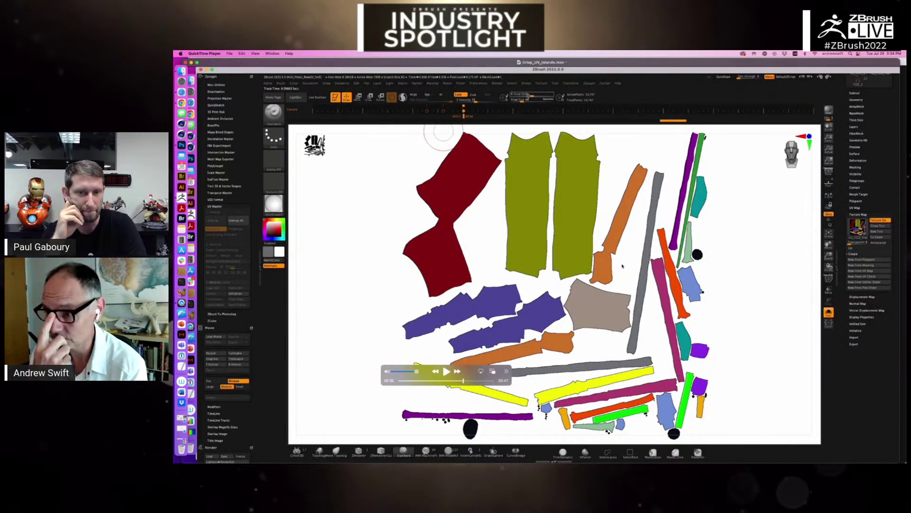
mouse_move(673, 321)
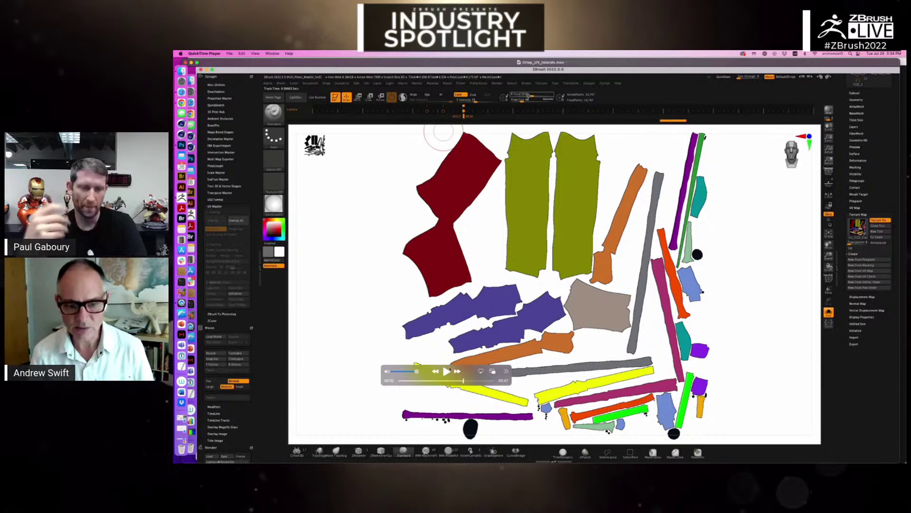
drag(463, 381, 469, 381)
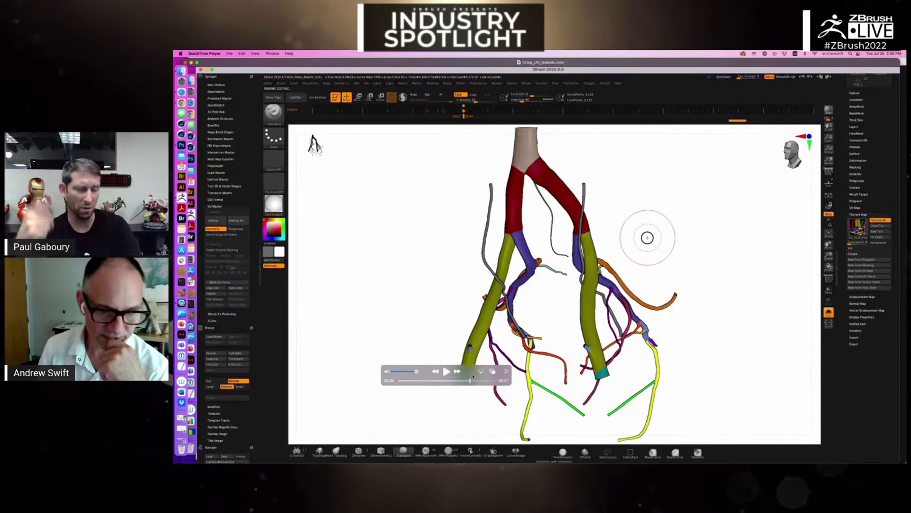
drag(470, 381, 461, 381)
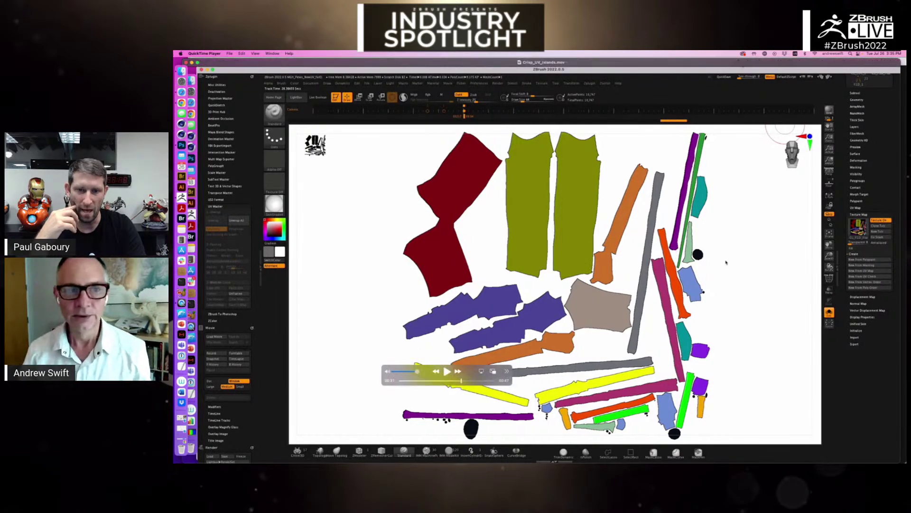
Close the UV islands movie, return to ZBrush and examine the degraded myelin model's layers from several angles
key(super+w)
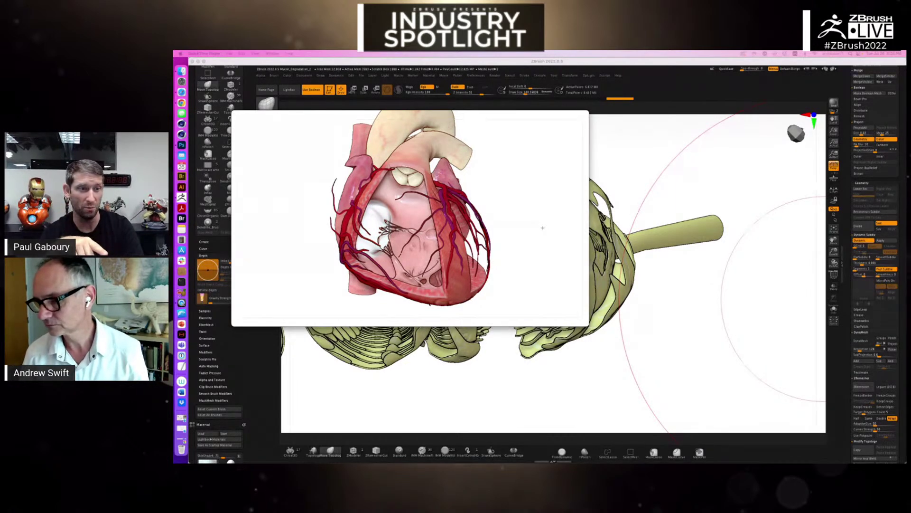
key(super+Tab)
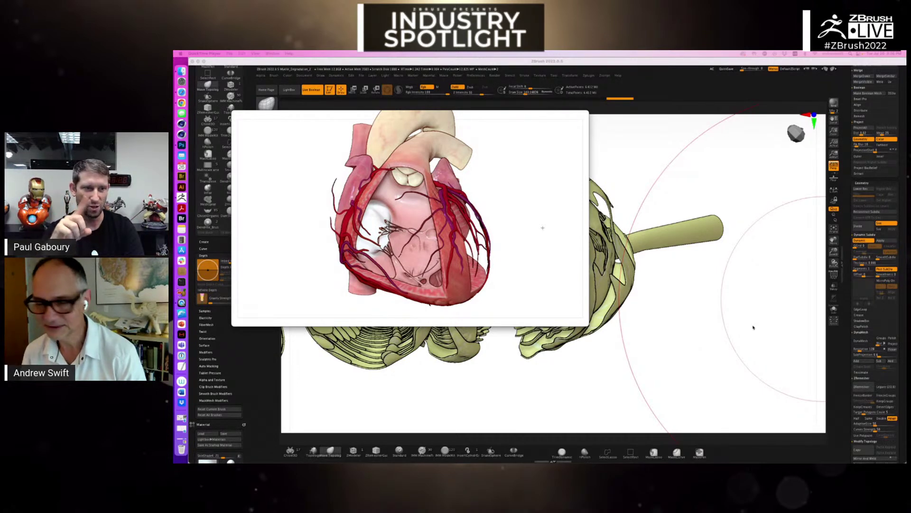
click(756, 328)
drag(733, 340, 728, 342)
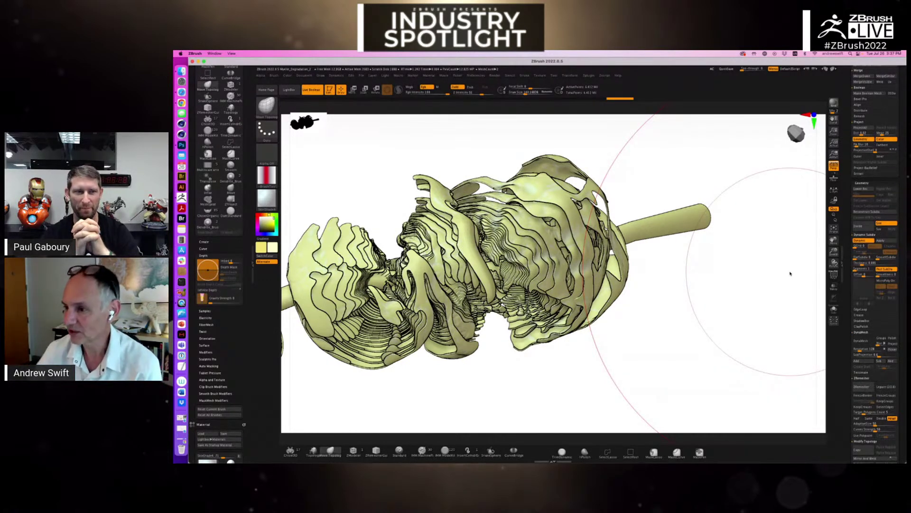
mouse_move(759, 258)
mouse_down()
mouse_move(744, 267)
mouse_move(748, 295)
mouse_move(740, 288)
mouse_up()
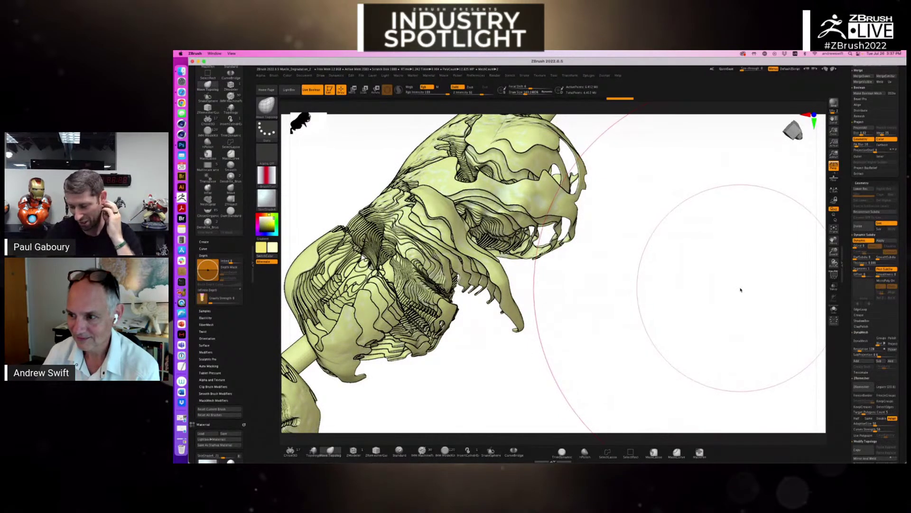
drag(732, 284, 729, 282)
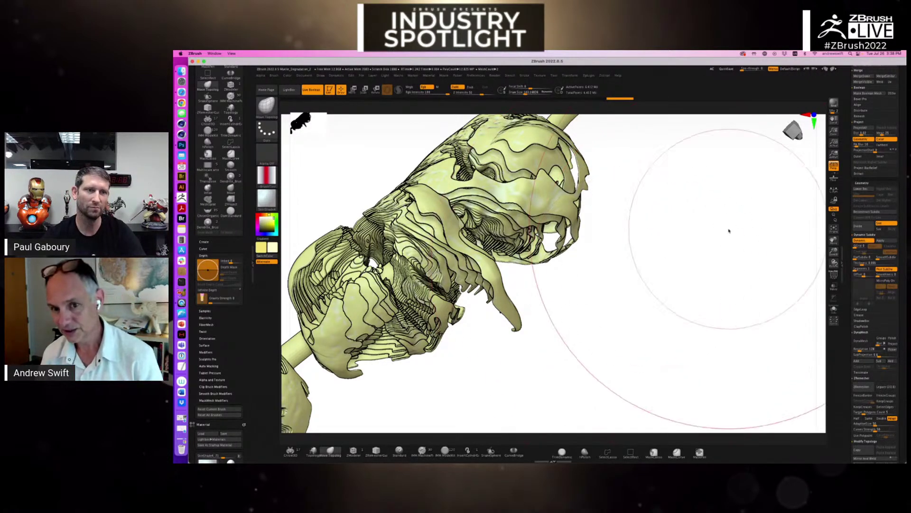
mouse_move(739, 264)
mouse_down()
mouse_move(735, 248)
mouse_move(733, 283)
mouse_up()
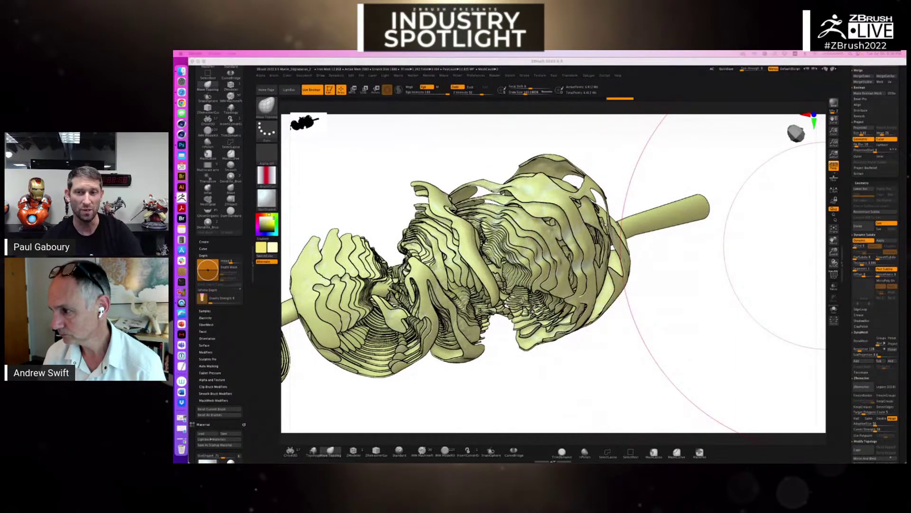
click(788, 258)
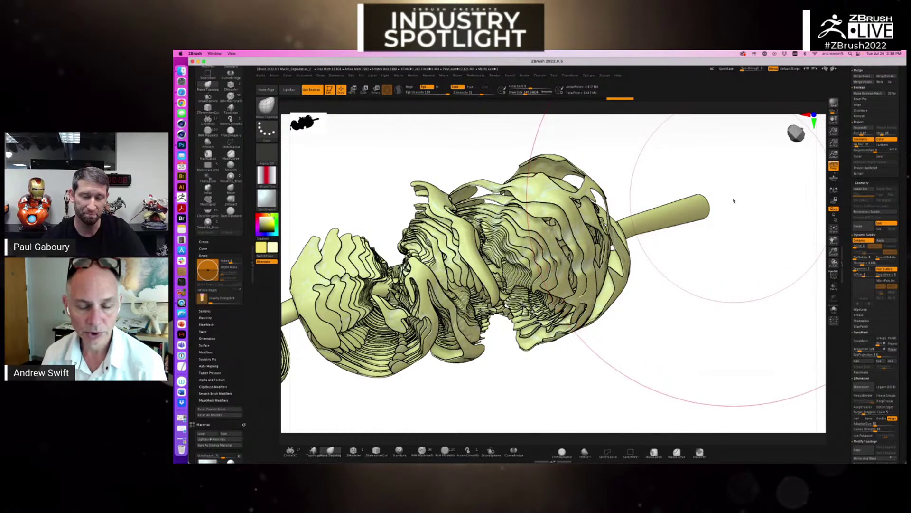
drag(742, 185, 744, 189)
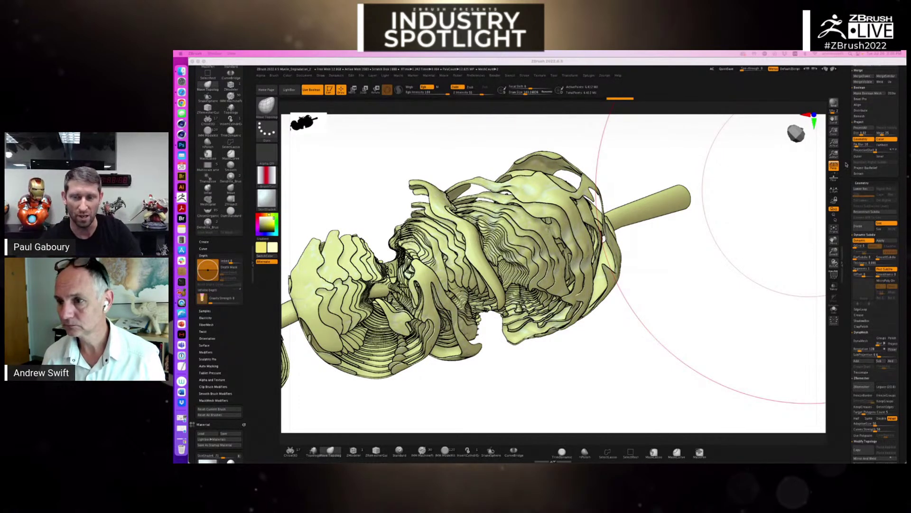
Open the OPT_V1.zpr project from the Example 10 Endothelial islands folder without saving the myelin project's changes
click(846, 165)
drag(846, 165, 850, 240)
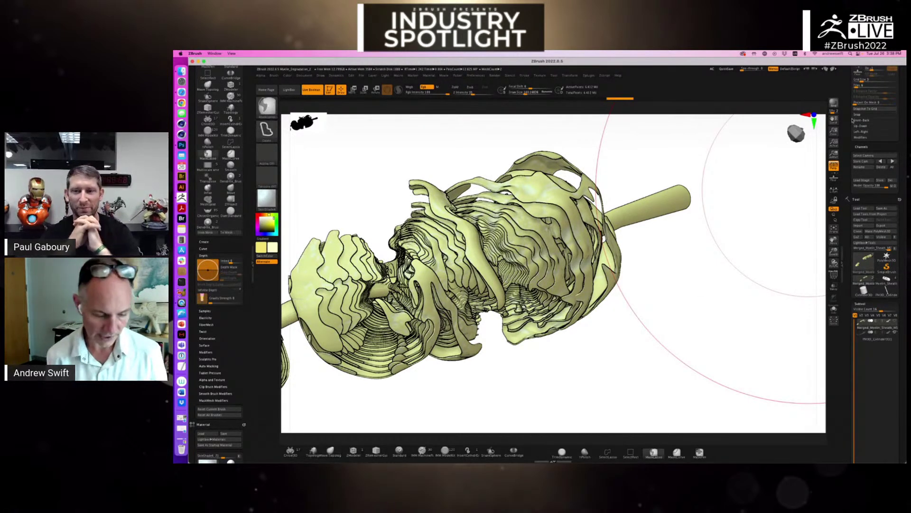
key(super+o)
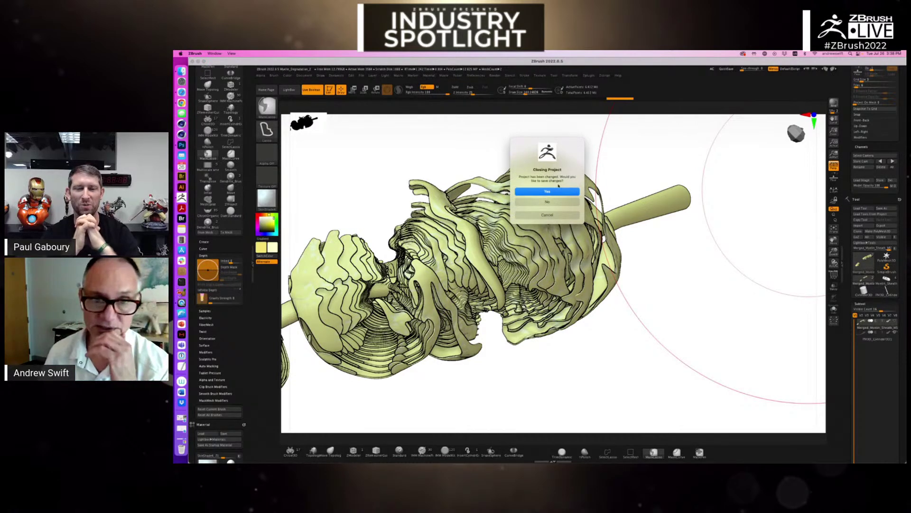
click(547, 202)
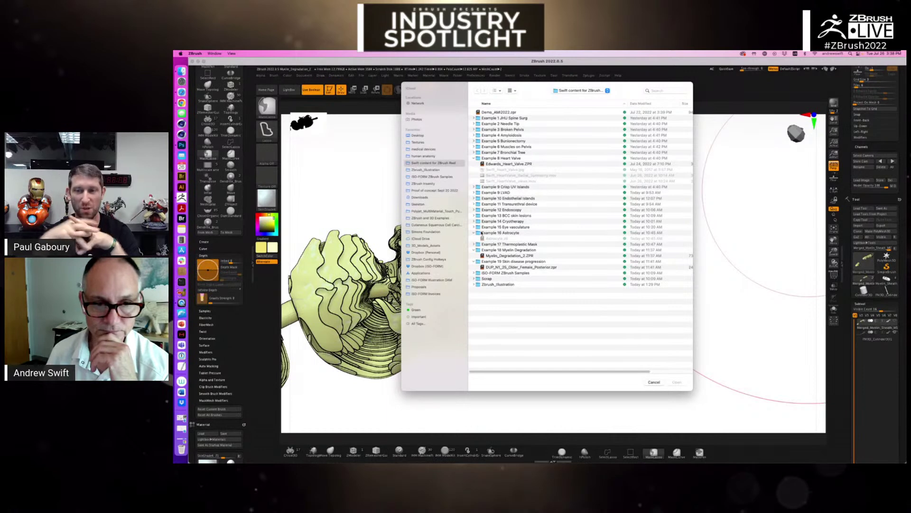
click(474, 187)
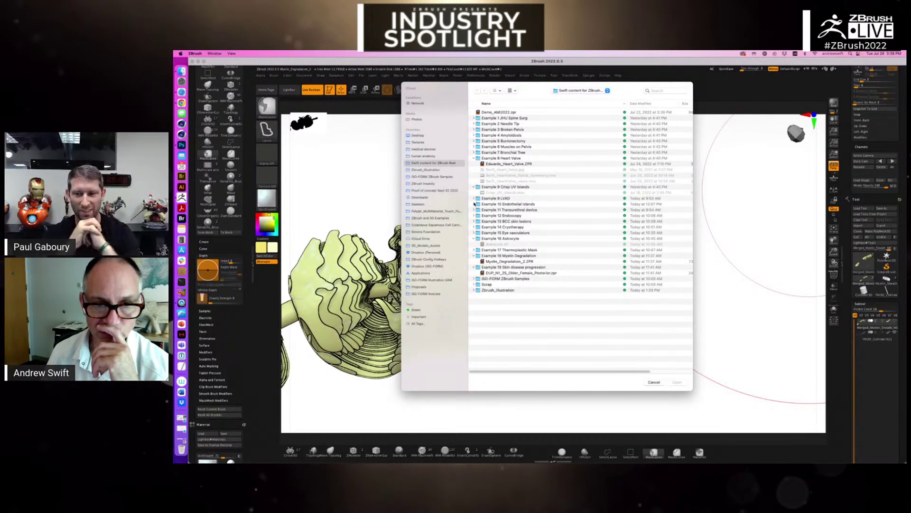
click(473, 204)
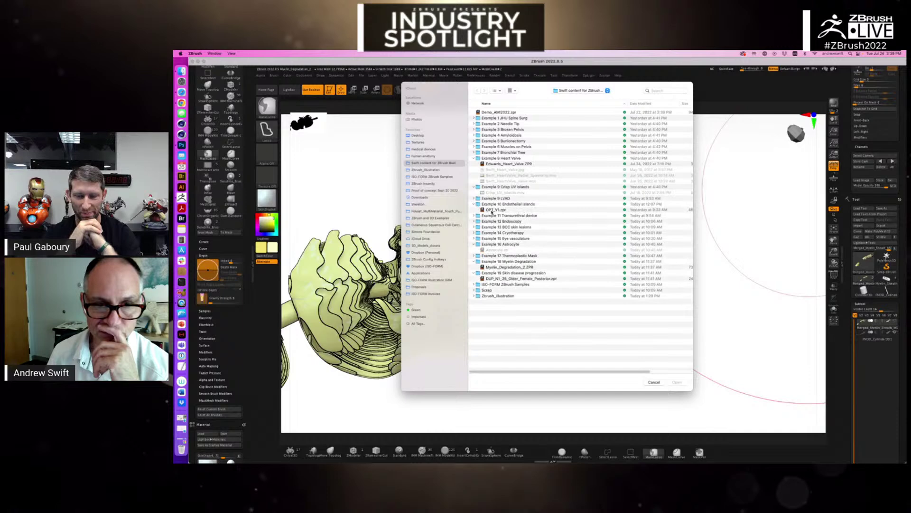
click(477, 209)
click(677, 382)
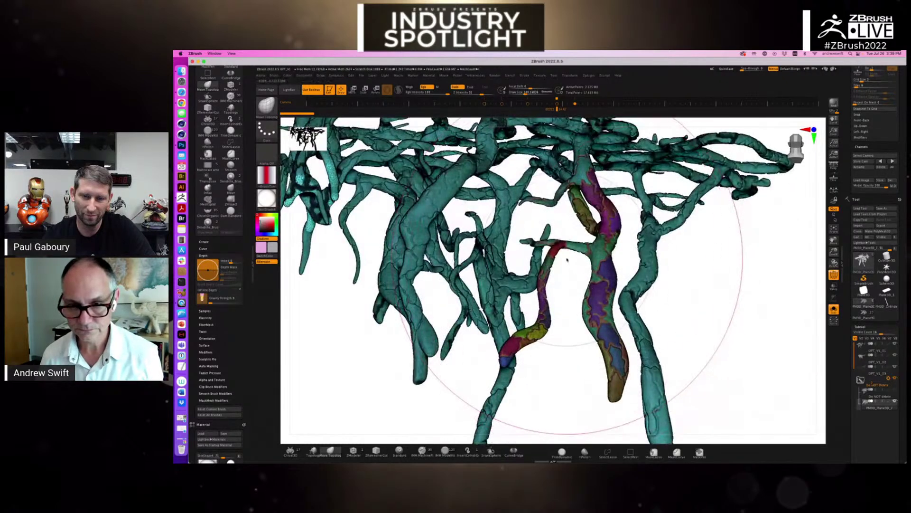
Select the OPT_V1_02 vessel subtool with multicoloured polygroups and isolate a few neighbouring polygroups on the lower vessel branch
click(864, 392)
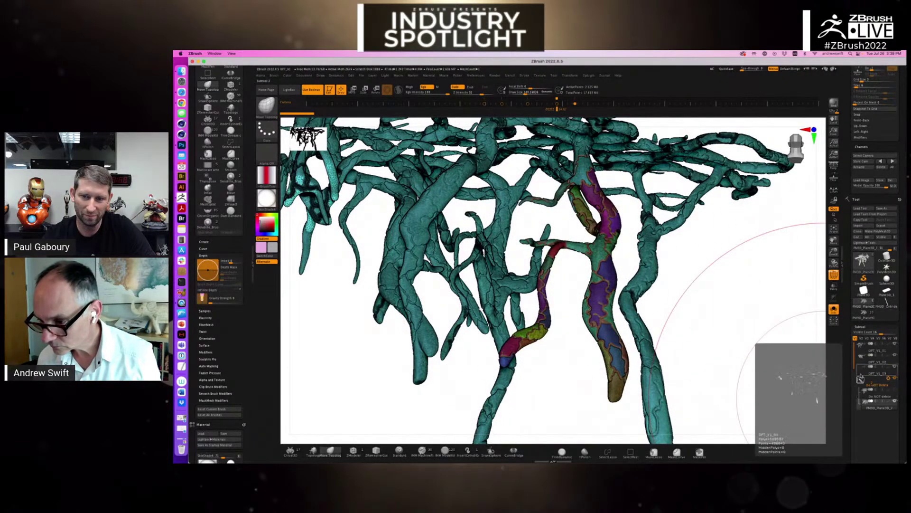
click(863, 372)
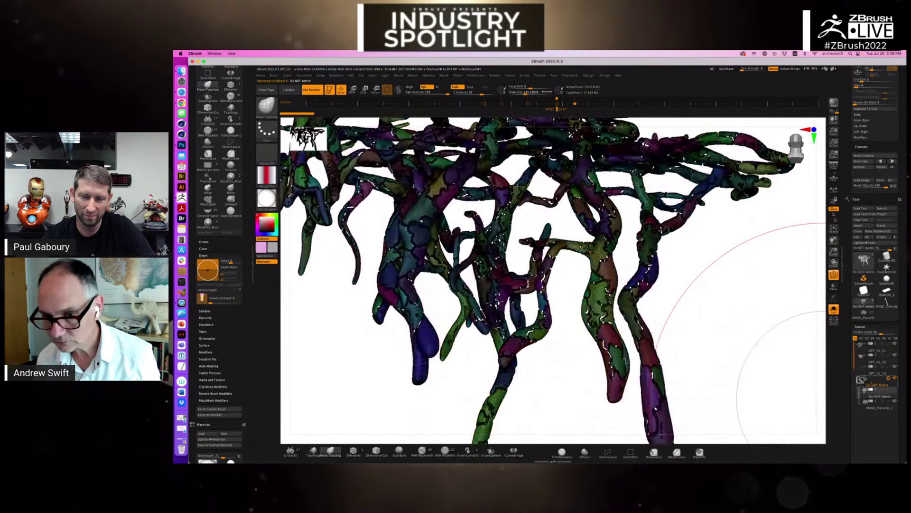
click(862, 360)
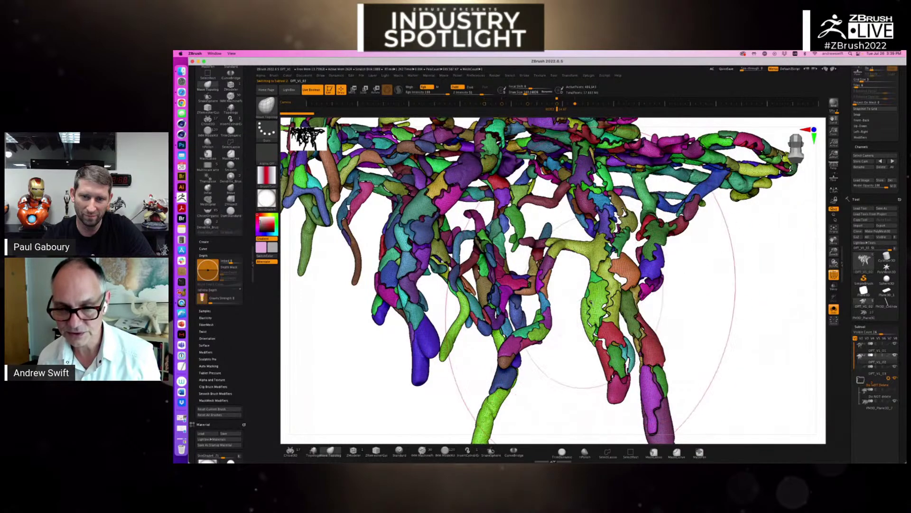
ctrl+shift+click(595, 301)
ctrl+shift+click(595, 301)
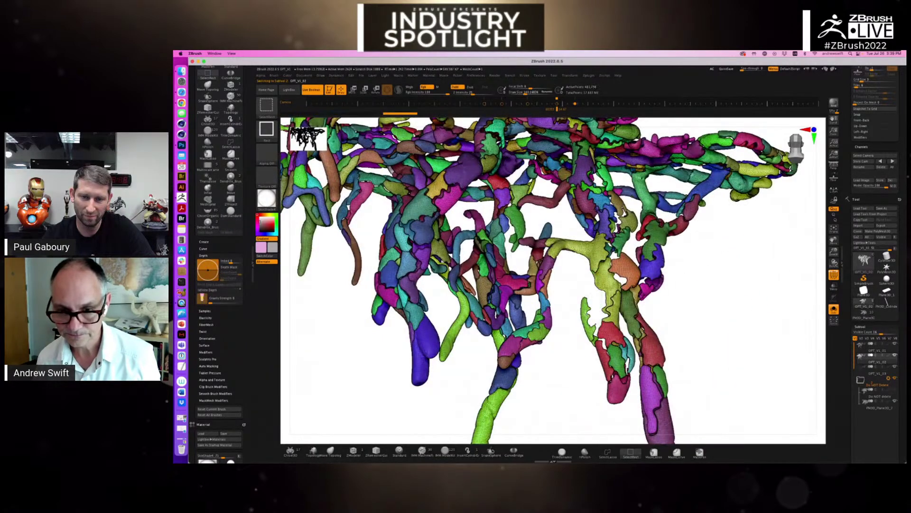
ctrl+shift+click(614, 316)
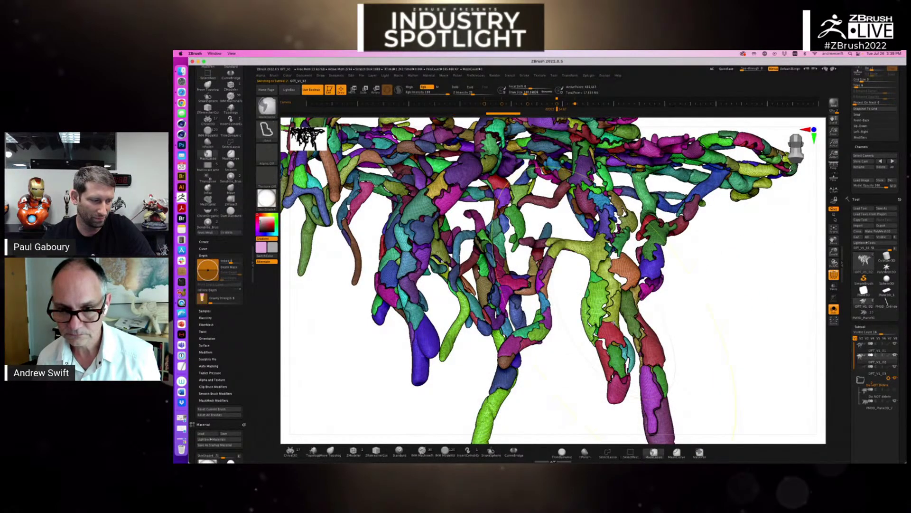
key(ctrl+z)
ctrl+shift+click(611, 332)
ctrl+shift+drag(701, 296, 721, 326)
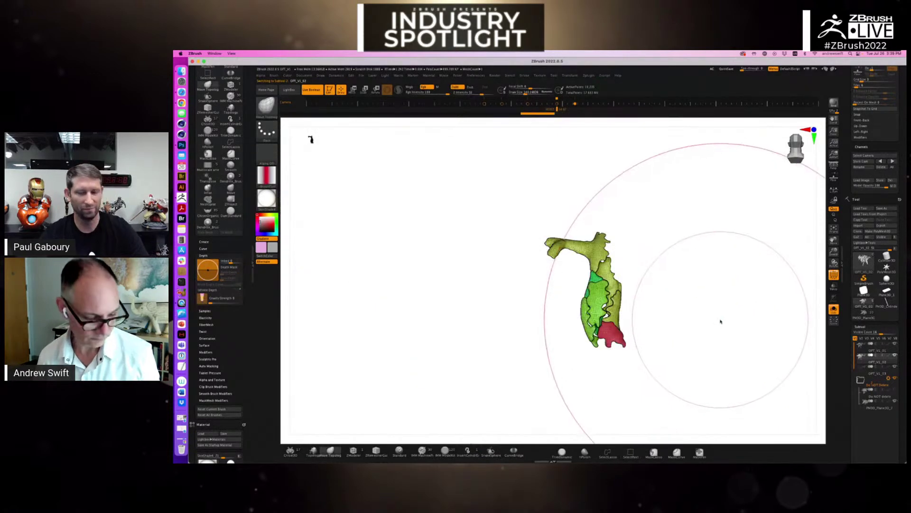
Dock the Zplugin palette and set UV Master to unwrap with Polygroups on and Symmetry off
scroll(209, 353, down, 3)
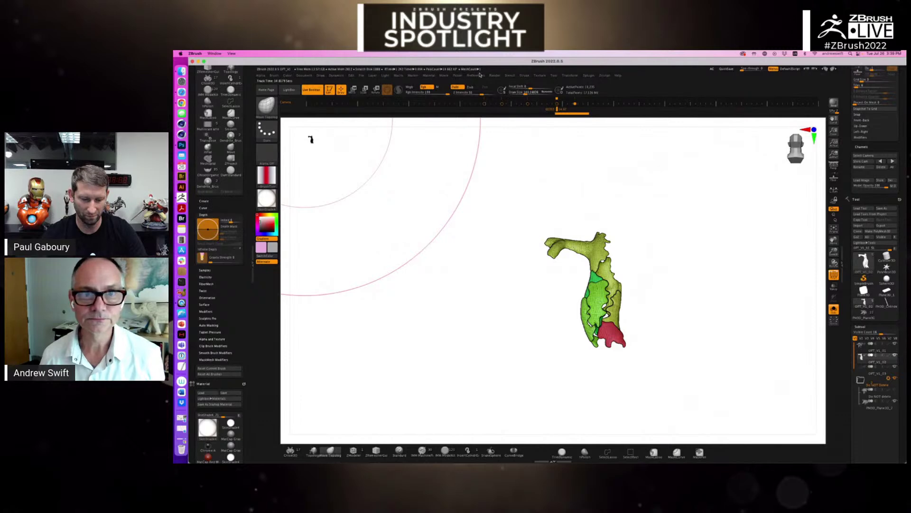
click(588, 76)
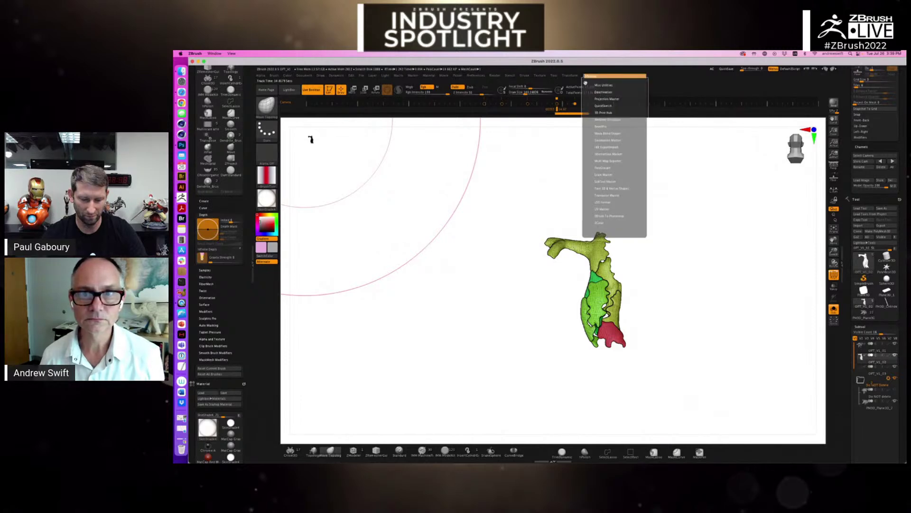
click(586, 84)
click(207, 201)
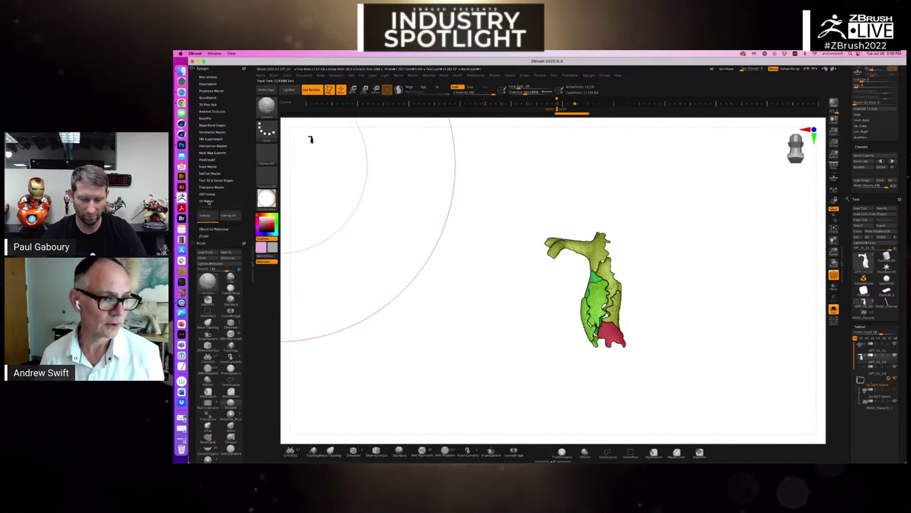
click(230, 224)
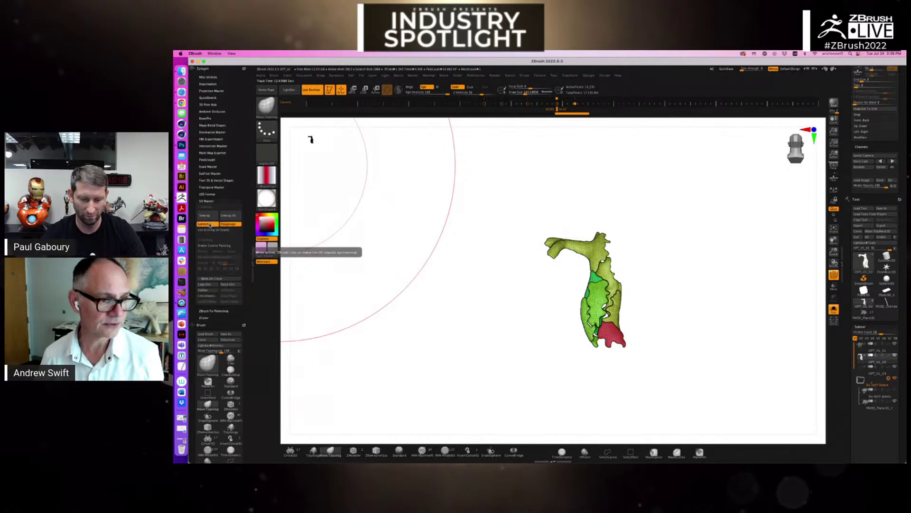
click(206, 223)
Unwrap a working clone of the isolated vessel piece and flatten its UV islands
click(208, 217)
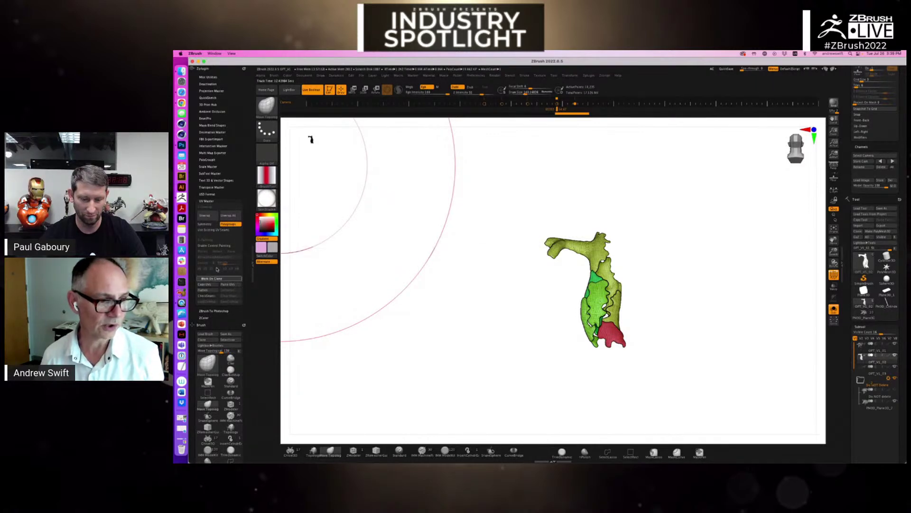
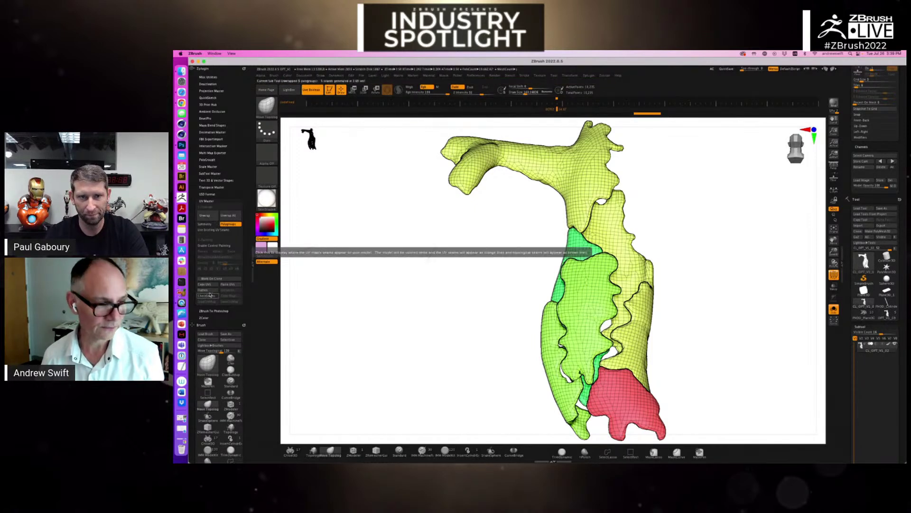
click(210, 293)
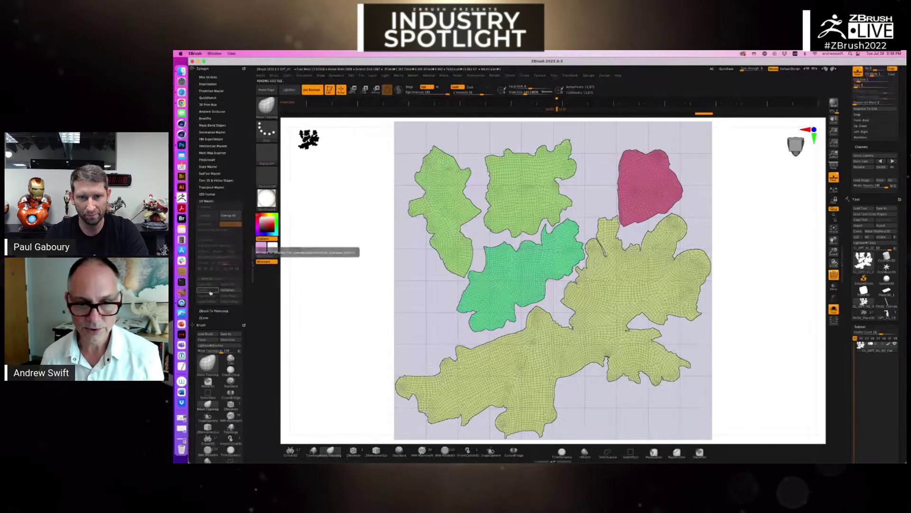
Mask off and reposition the red UV island and the squarish light green island by rotating them with the gizmo
key(w)
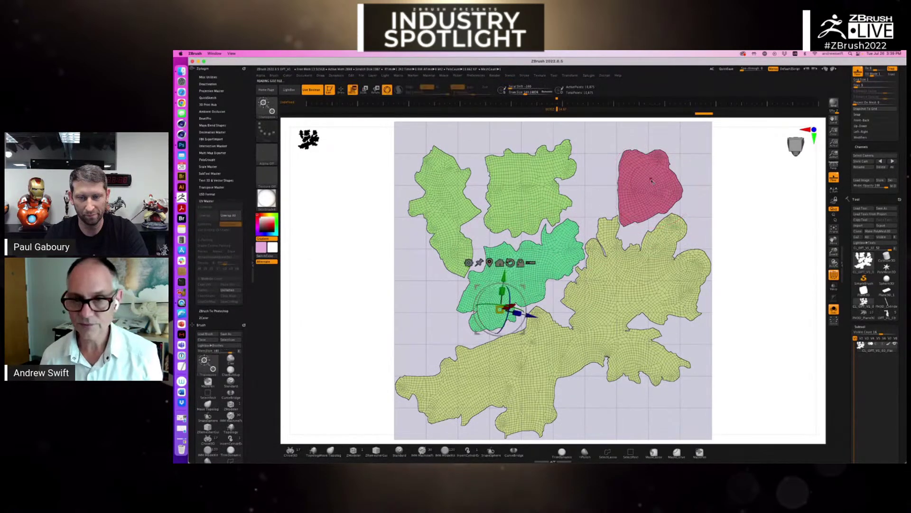
click(670, 186)
drag(677, 170, 675, 205)
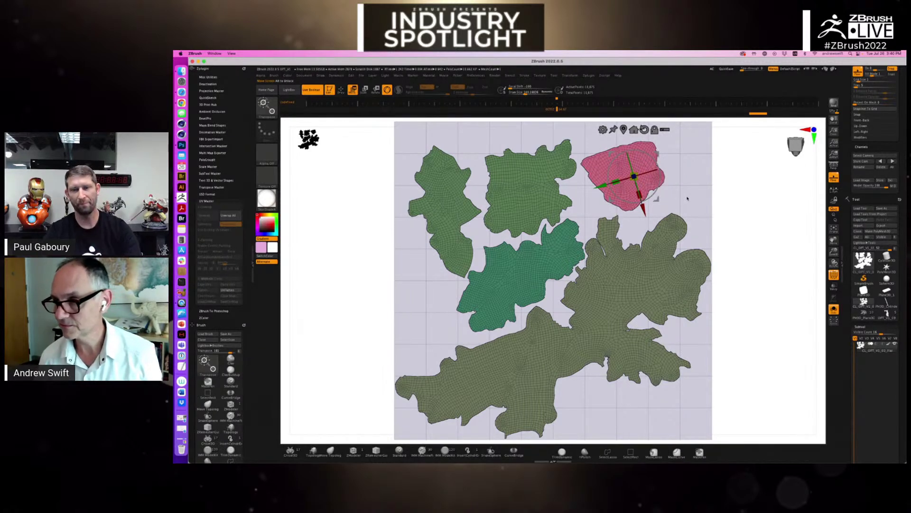
ctrl+click(711, 206)
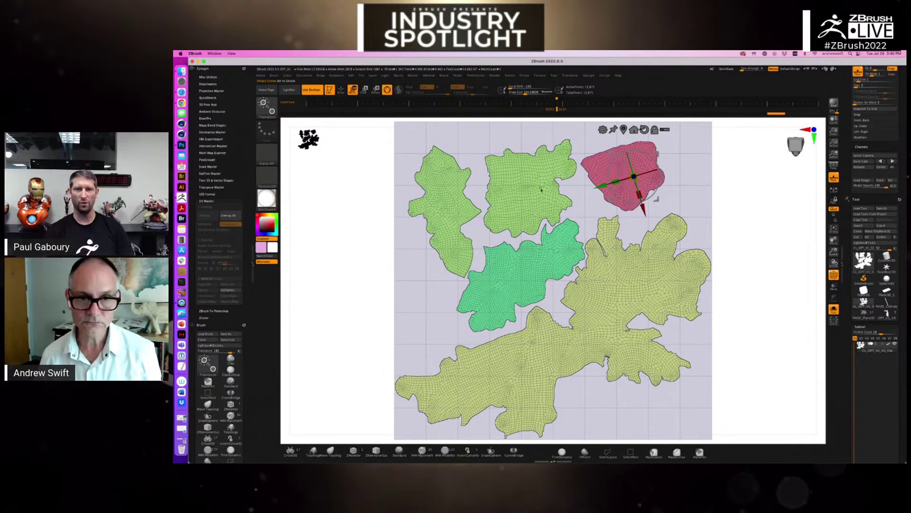
ctrl+click(541, 189)
drag(564, 170, 550, 213)
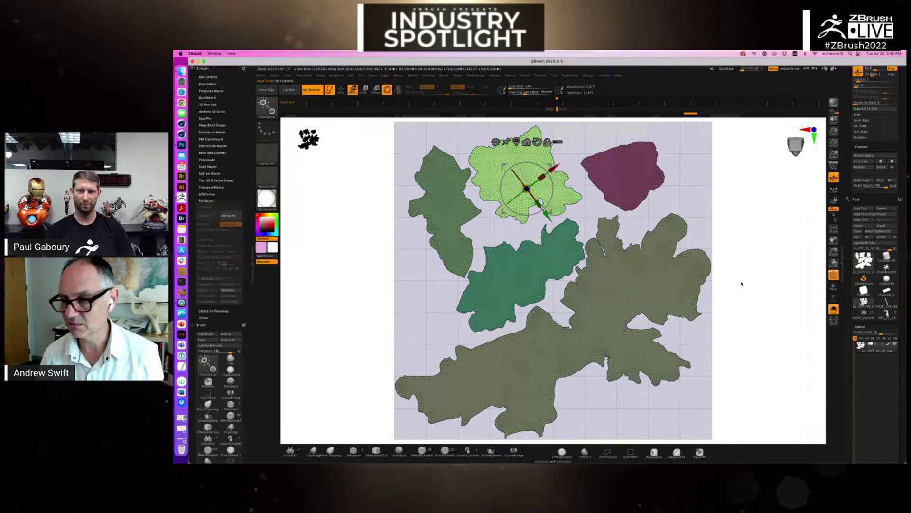
ctrl+drag(741, 284, 745, 283)
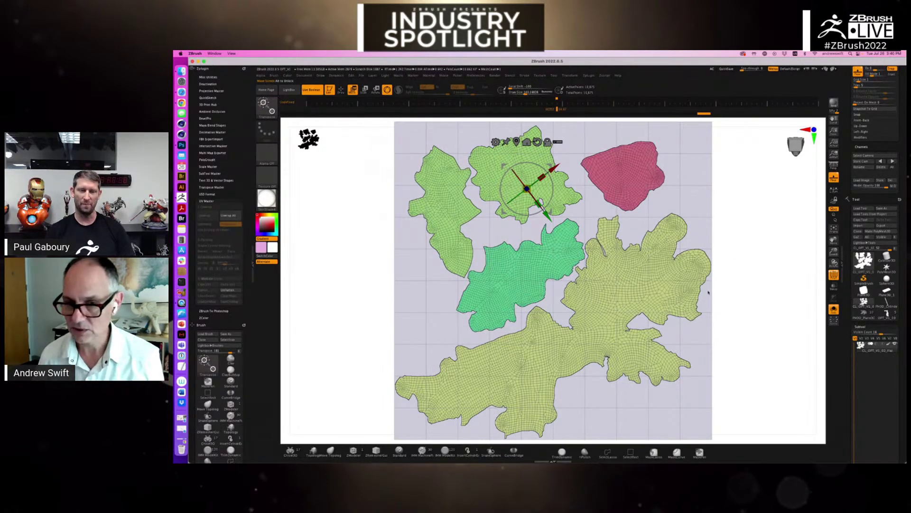
key(q)
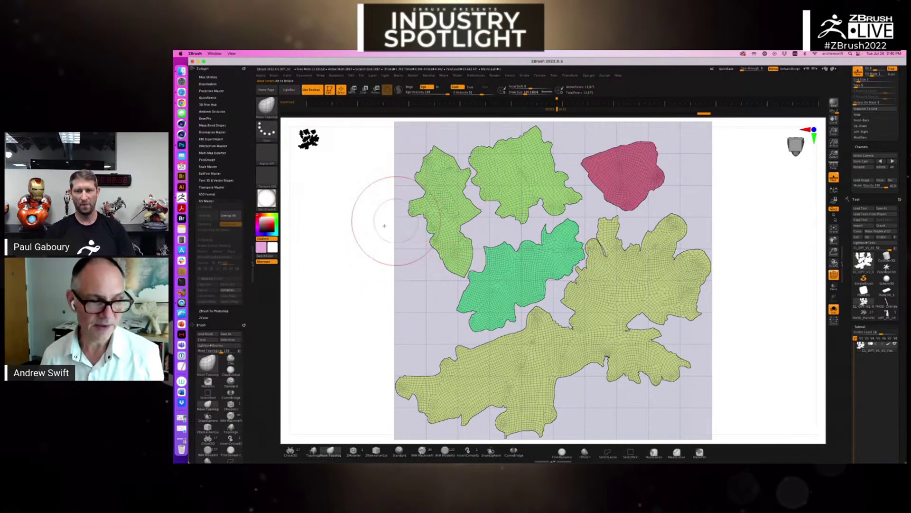
click(274, 76)
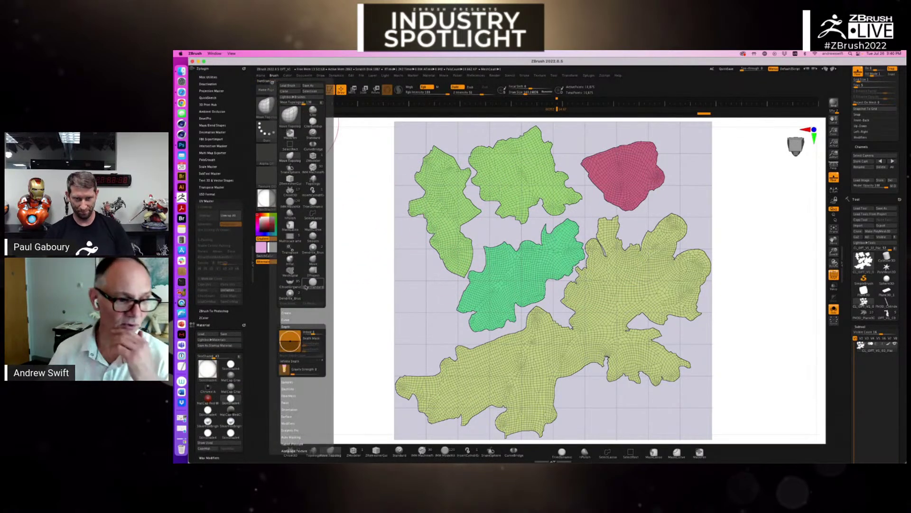
scroll(304, 308, down, 2)
click(303, 299)
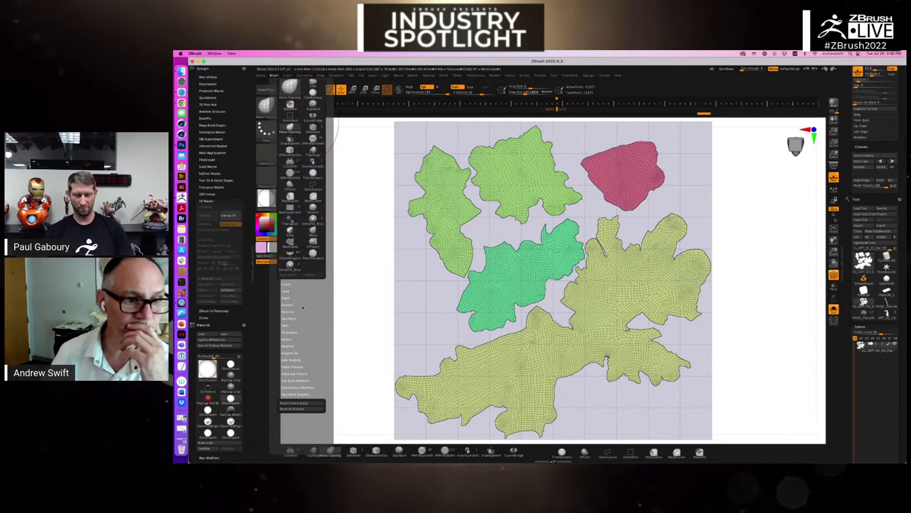
scroll(302, 307, down, 3)
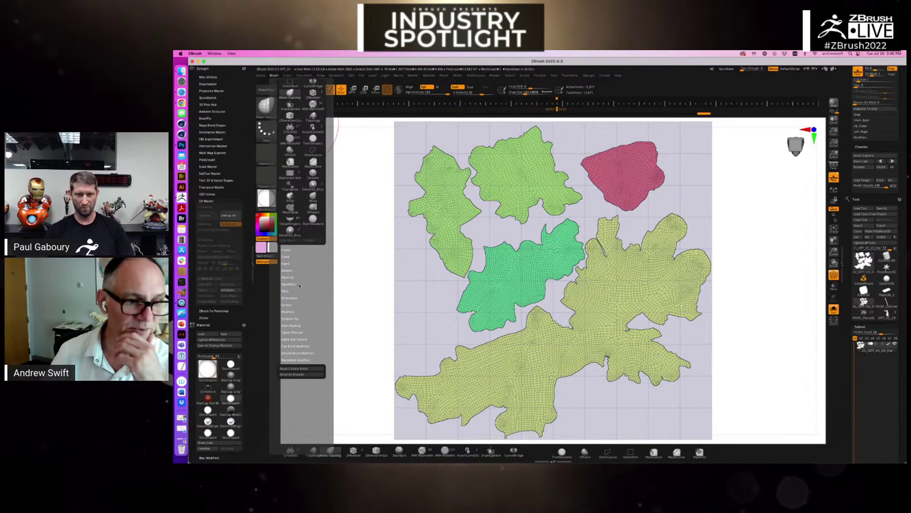
click(294, 325)
scroll(302, 268, down, 9)
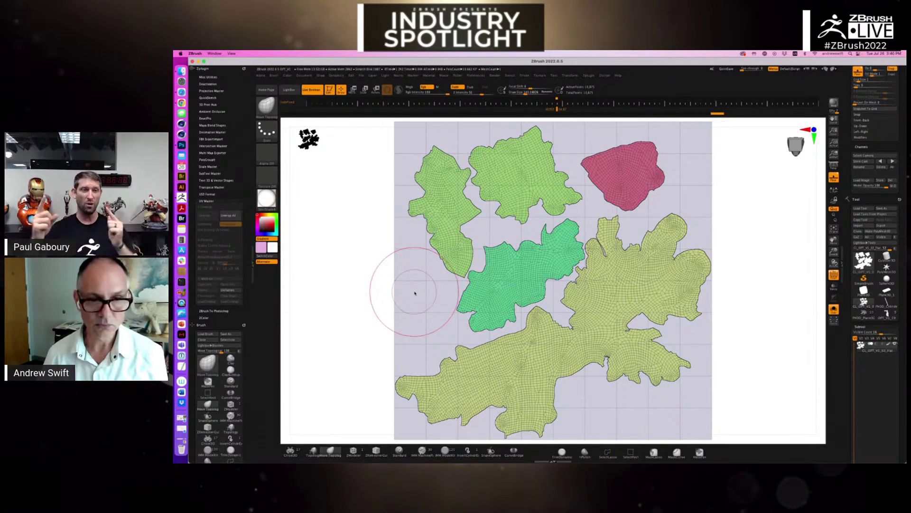
Hide the polyframe to view only the UV island outlines, and unflatten the clone
key(shift)
key(shift+f)
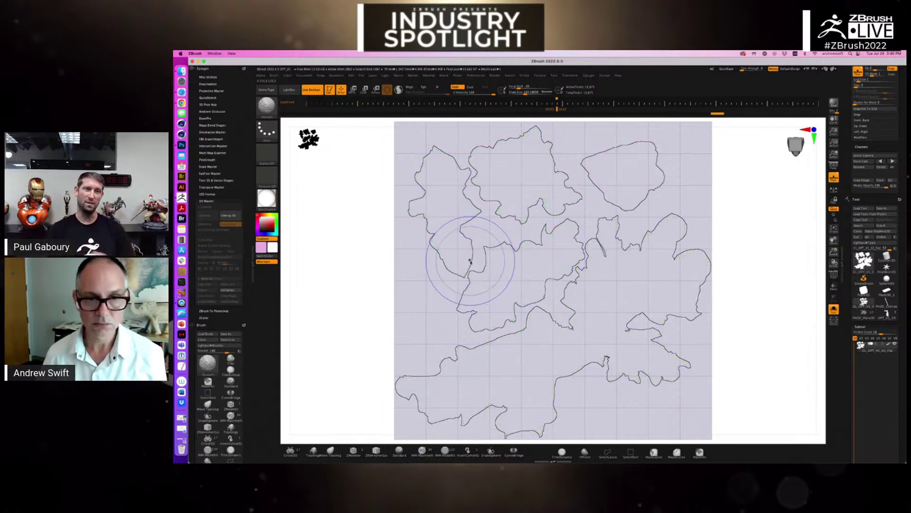
click(228, 289)
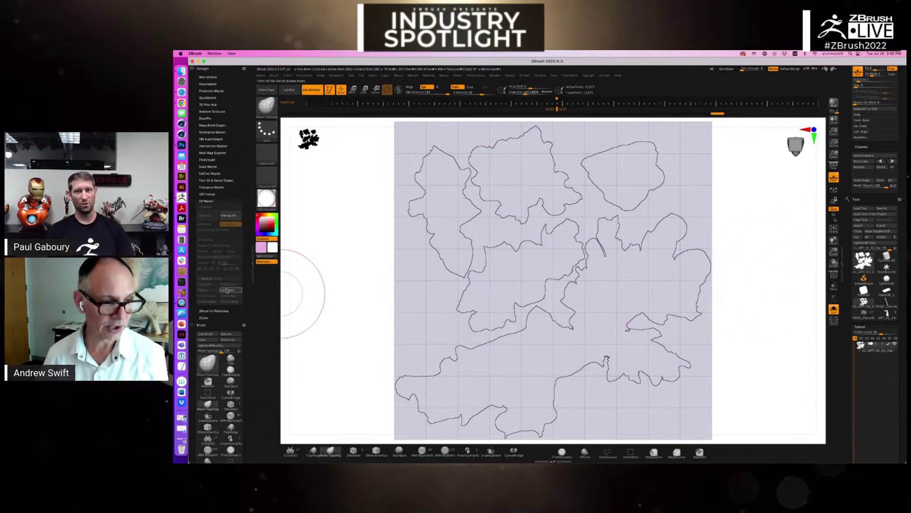
Copy the clone's UVs and paste them onto the original OPT_V1_02 vessel piece
click(206, 284)
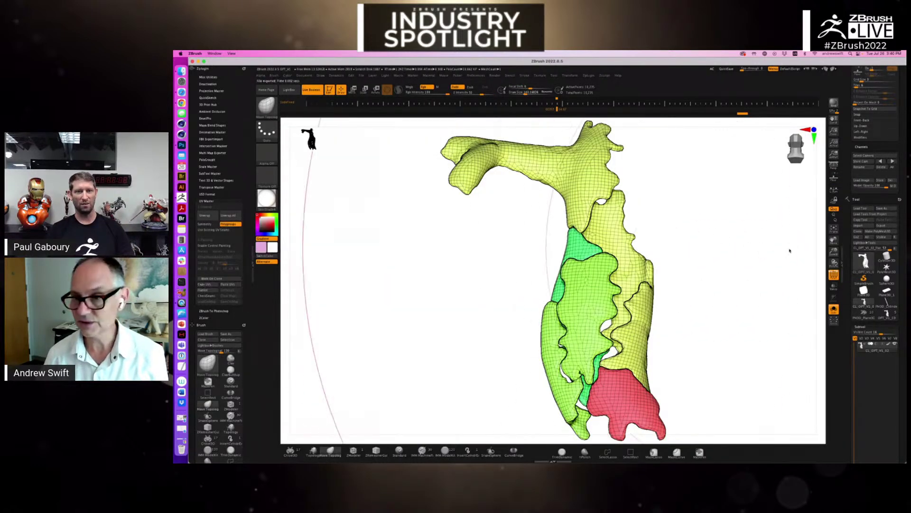
click(883, 309)
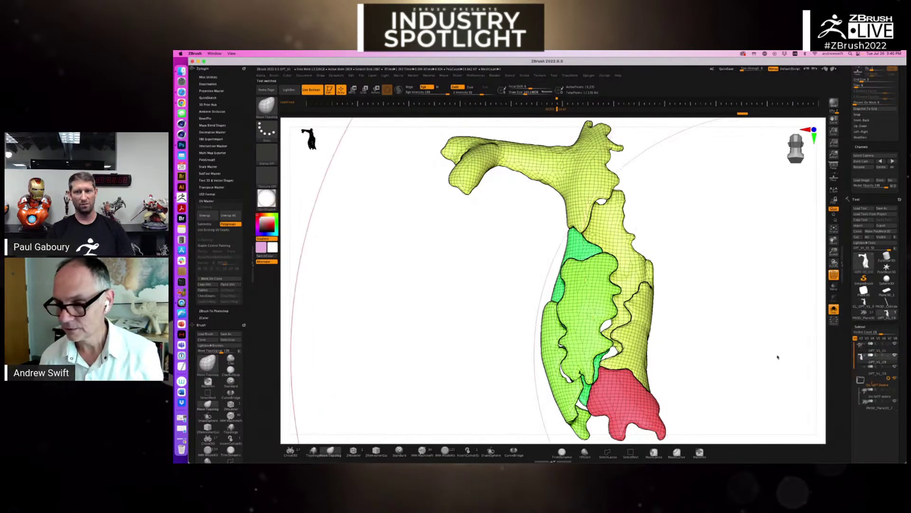
click(234, 284)
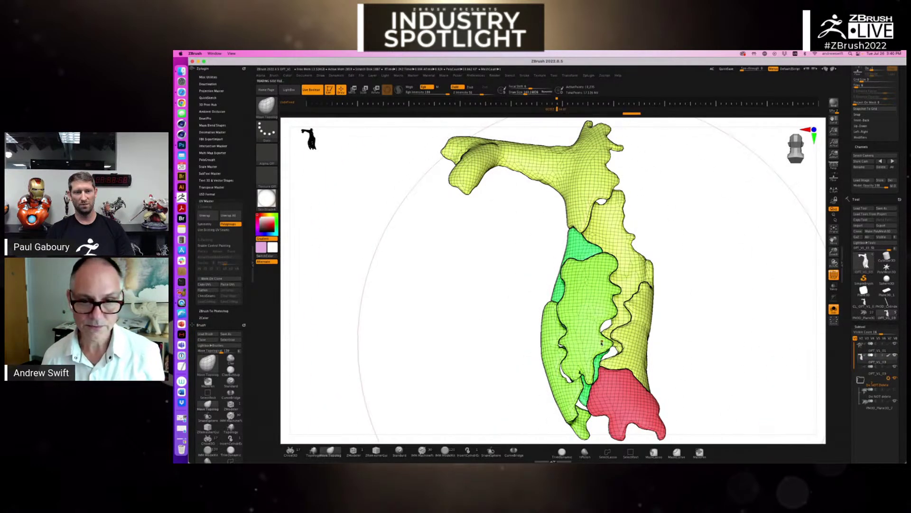
scroll(847, 340, down, 10)
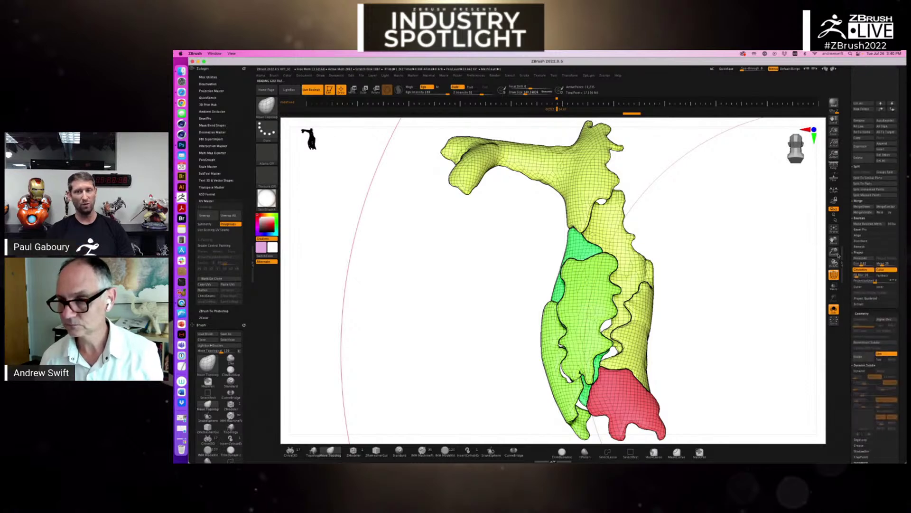
Morph the vessel piece to its flat UV layout, frame it, and hide the polyframe
click(862, 303)
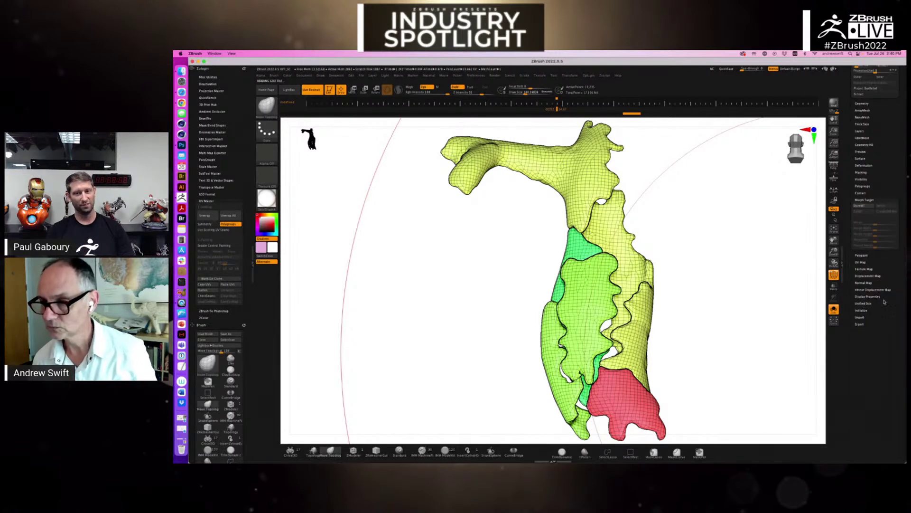
scroll(887, 263, up, 2)
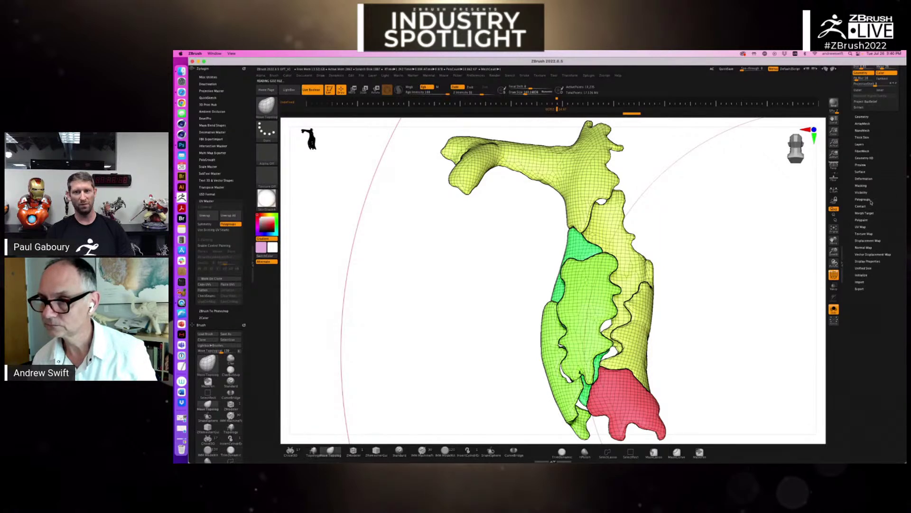
click(861, 227)
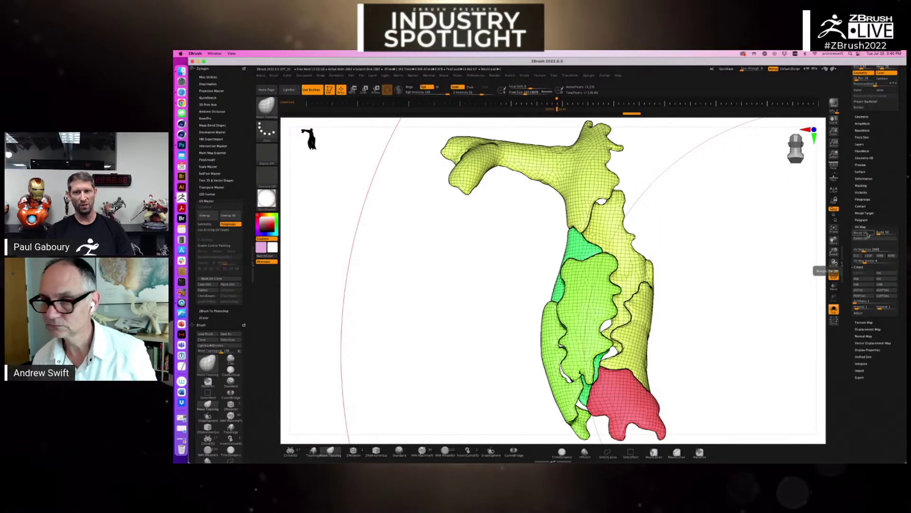
click(867, 233)
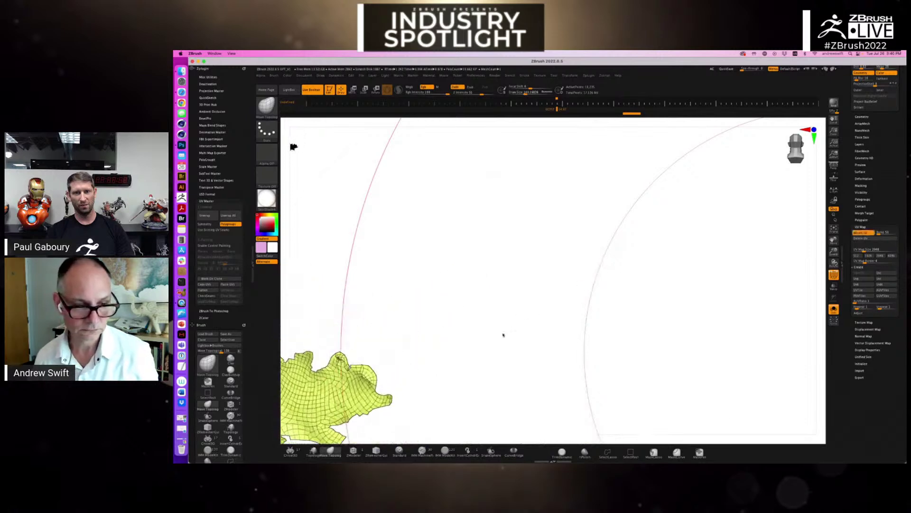
key(f)
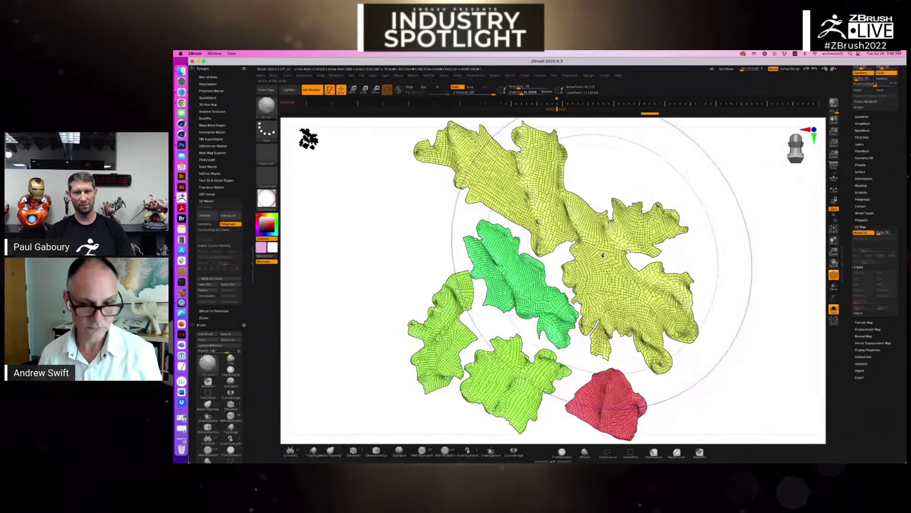
key(shift+f)
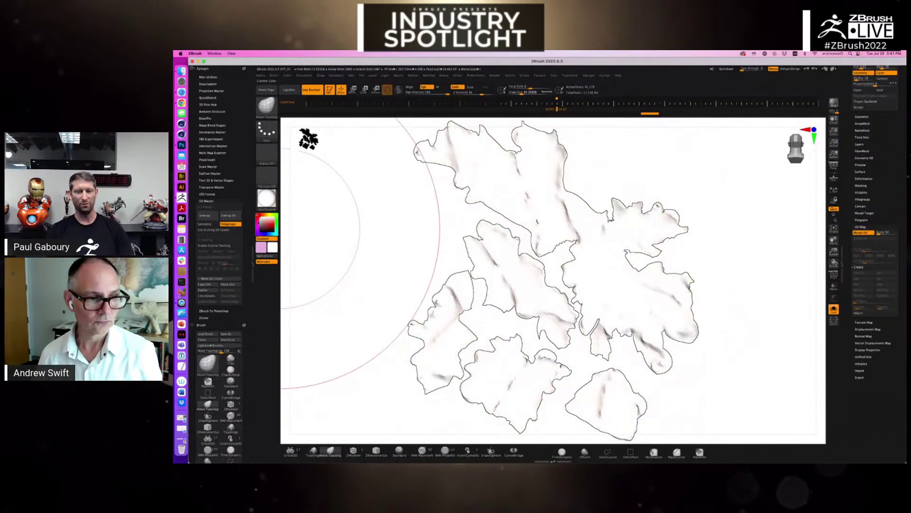
Set up the Standard brush for colour-only painting with no texture, a light green colour, and Zadd turned off
click(259, 222)
drag(650, 181, 651, 179)
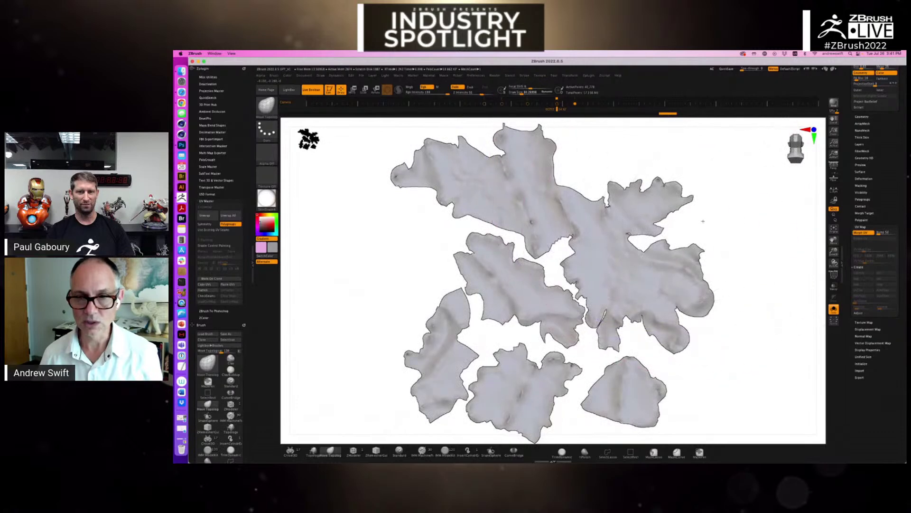
drag(701, 217, 698, 239)
key(s)
drag(616, 219, 612, 219)
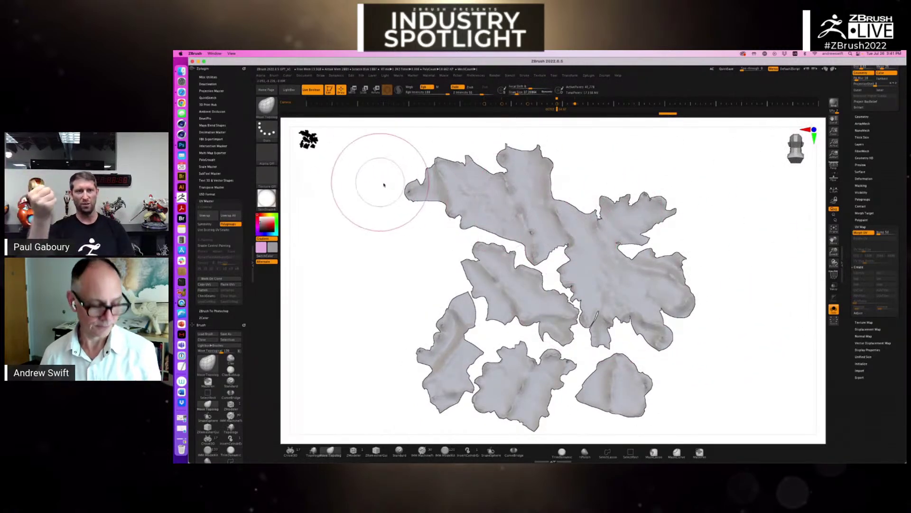
key(b)
key(s)
key(t)
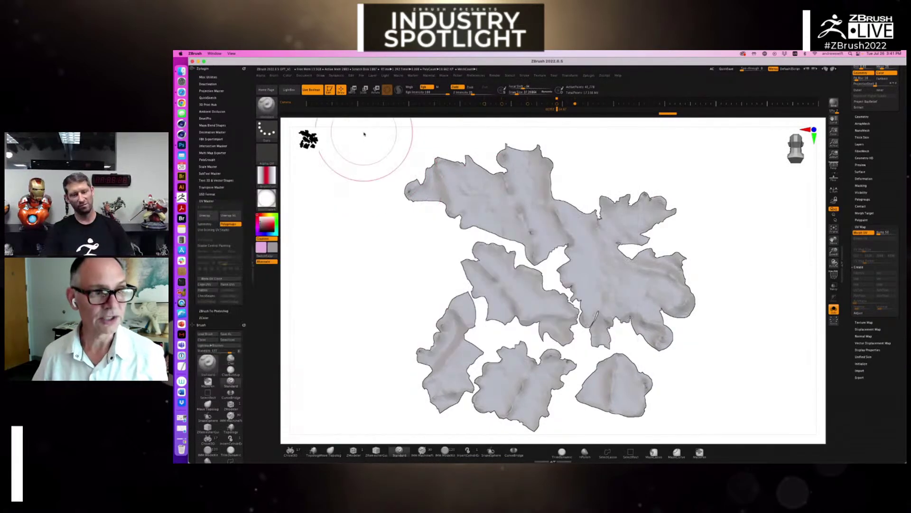
key(i)
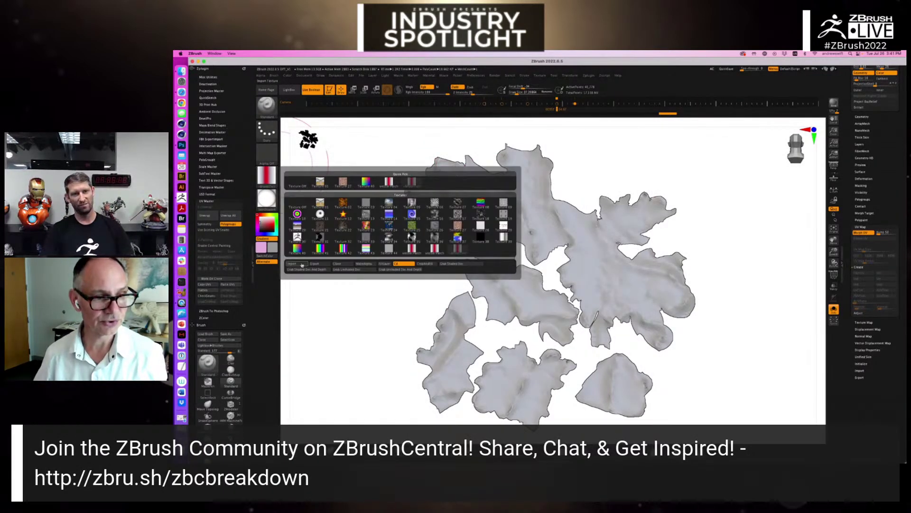
click(298, 181)
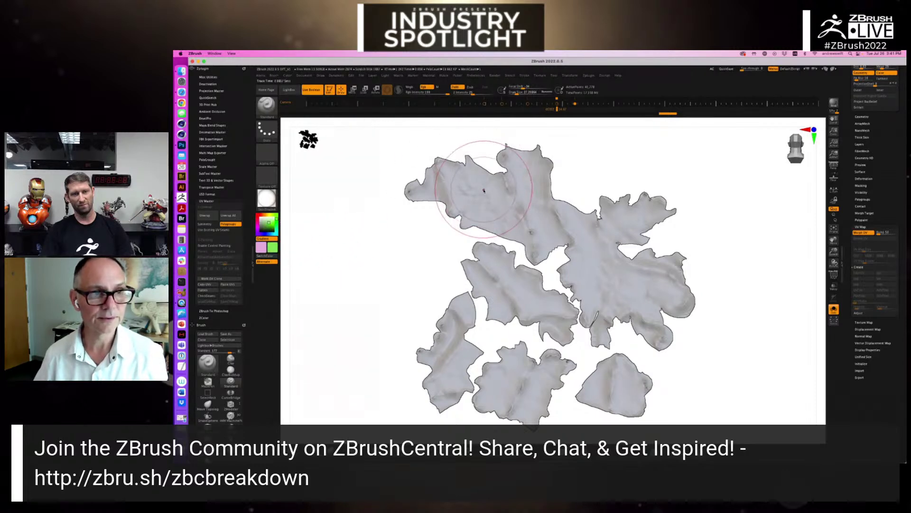
click(457, 88)
Try painting light green over the upper-left lobes of the largest UV island, and undo the strokes
mouse_move(493, 204)
mouse_down()
mouse_move(412, 188)
mouse_move(519, 221)
mouse_move(527, 173)
mouse_up()
key(super+z)
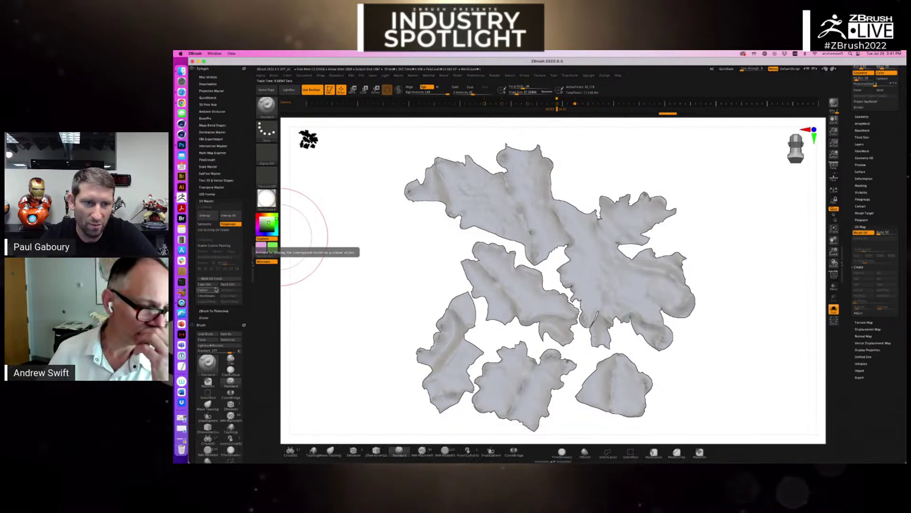
drag(519, 199, 420, 181)
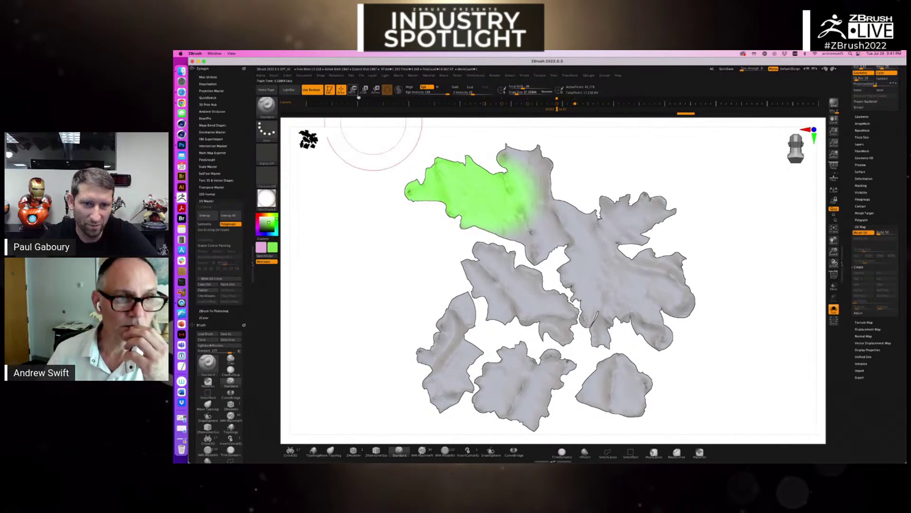
mouse_move(484, 166)
mouse_down()
mouse_move(527, 161)
mouse_move(546, 176)
mouse_up()
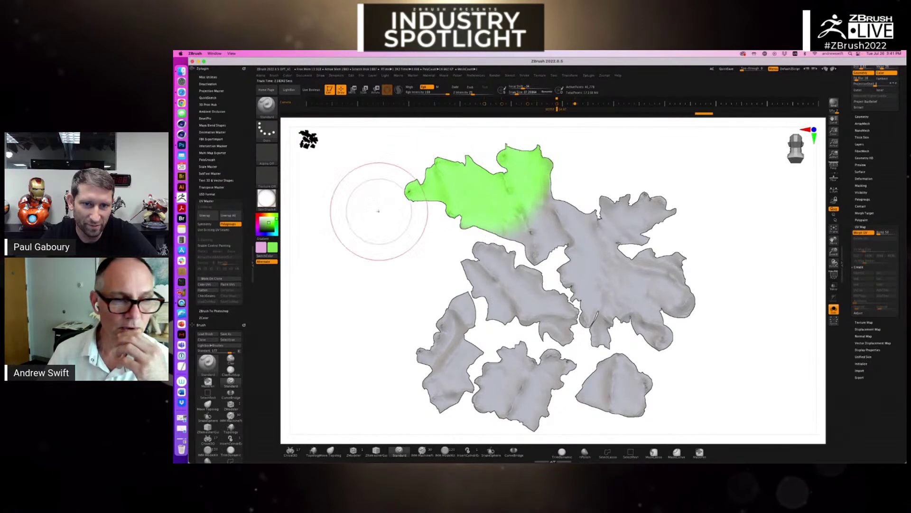
drag(490, 196, 488, 265)
key(ctrl+z)
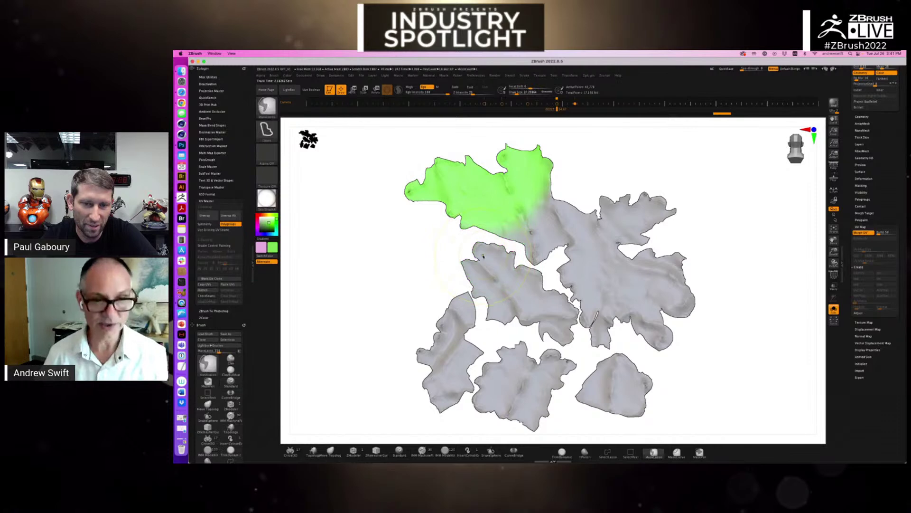
key(ctrl+z)
key(ctrl+z)
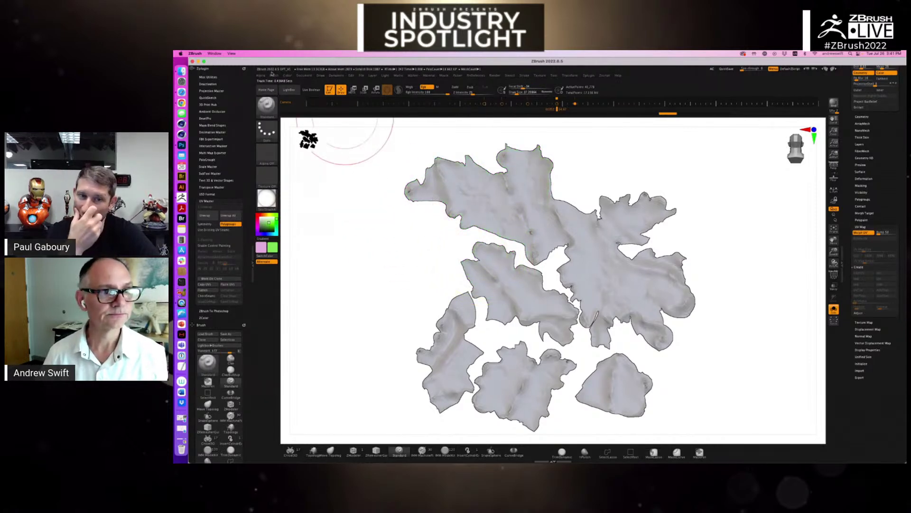
Enable Topological auto masking for the Standard brush and test green strokes on the largest UV island
click(274, 76)
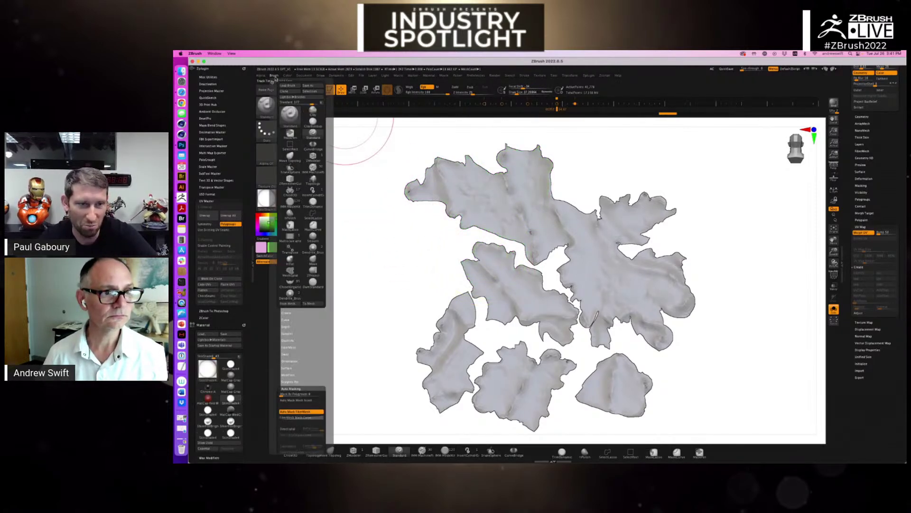
click(275, 83)
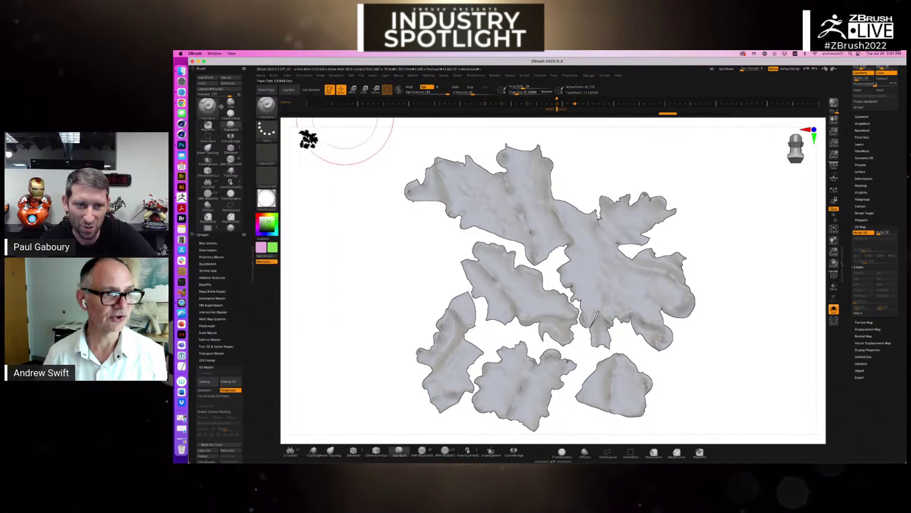
scroll(235, 314, down, 3)
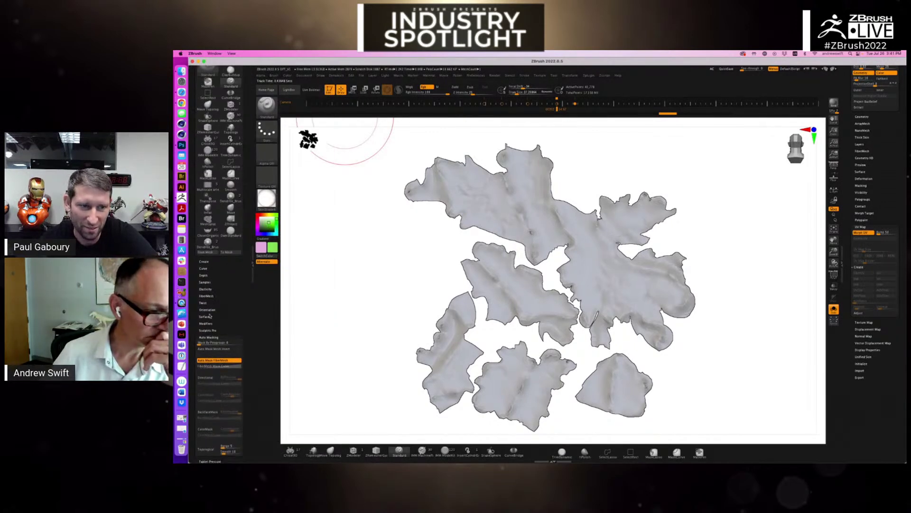
scroll(218, 335, down, 10)
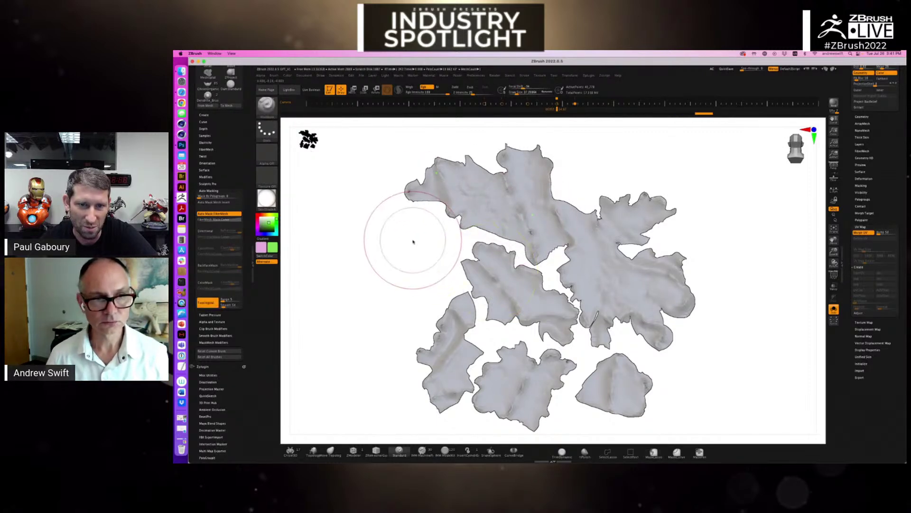
ctrl+drag(416, 247, 410, 241)
key(ctrl+z)
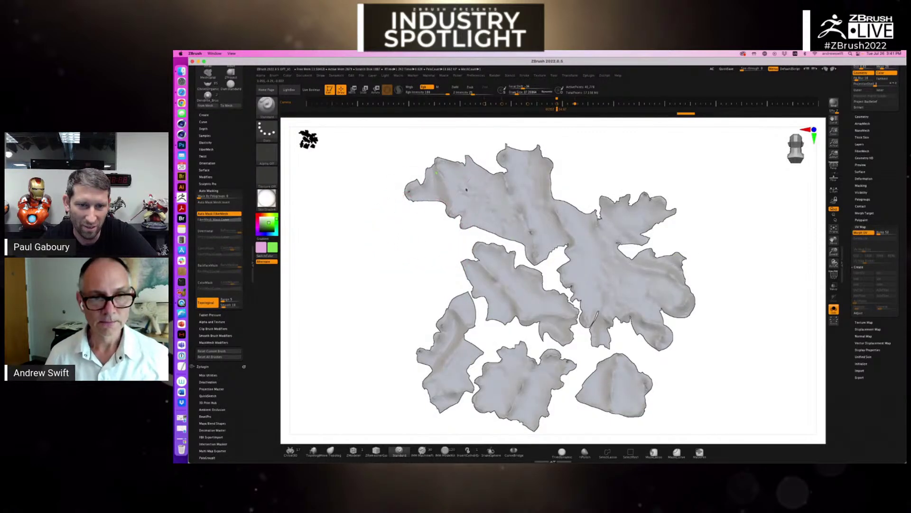
drag(482, 227, 454, 186)
key(ctrl+z)
Set the topological masking Range to 100 and turn off Auto Mask FiberMesh for the enlarged brush
key(s)
drag(233, 299, 239, 301)
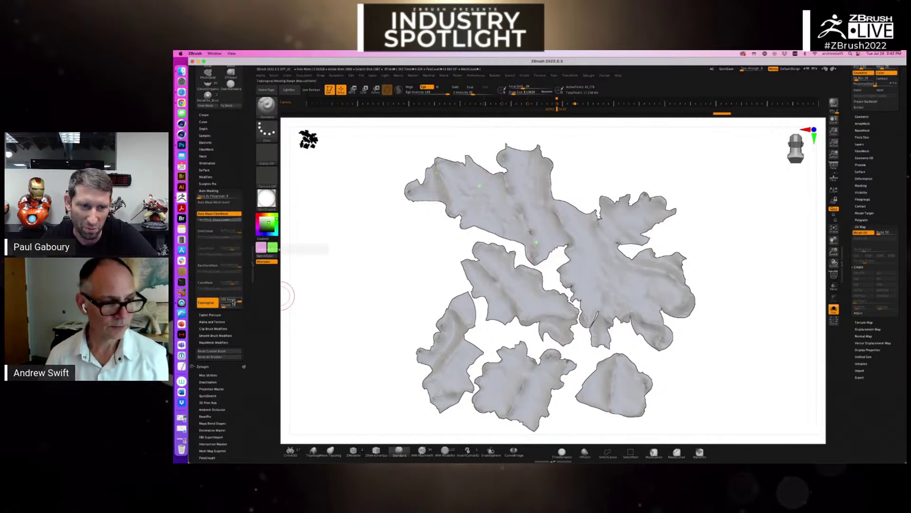
key(s)
drag(384, 230, 389, 230)
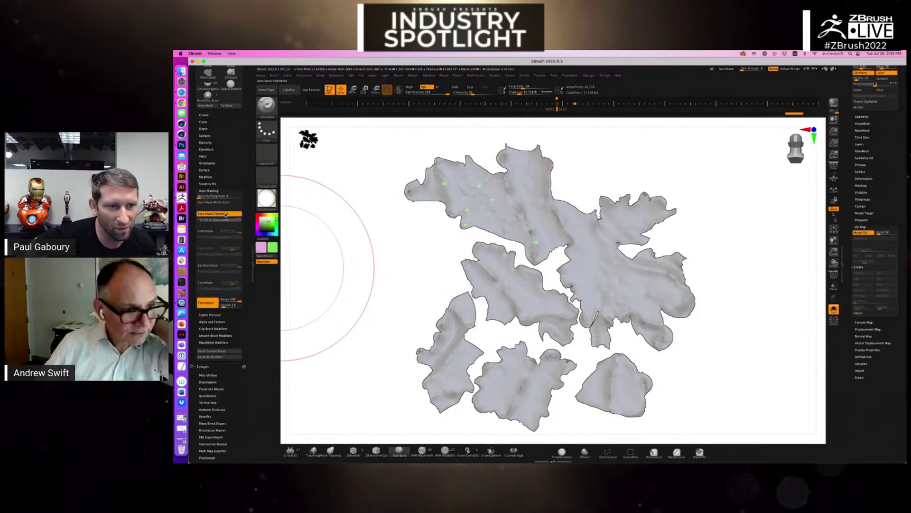
click(226, 215)
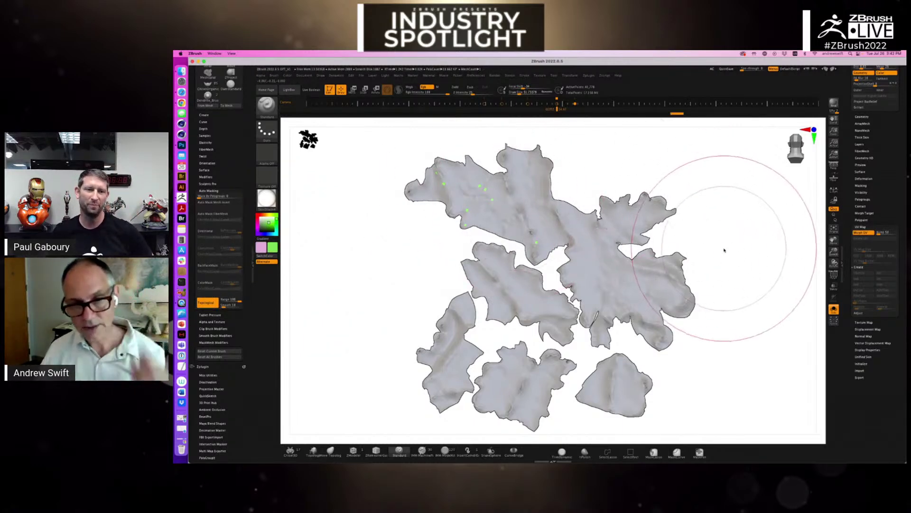
Switch the vessel piece between its 3D form and flat UV layout to compare the painted islands
click(865, 233)
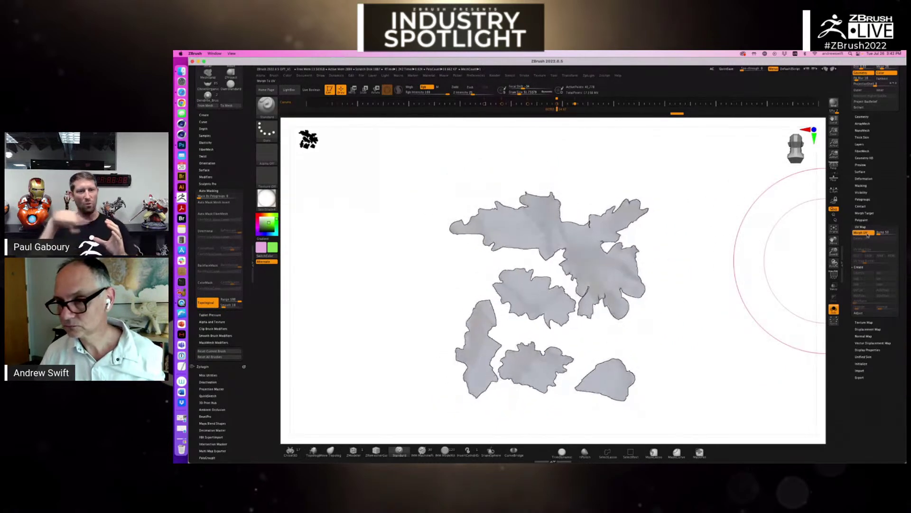
right_drag(664, 324, 669, 315)
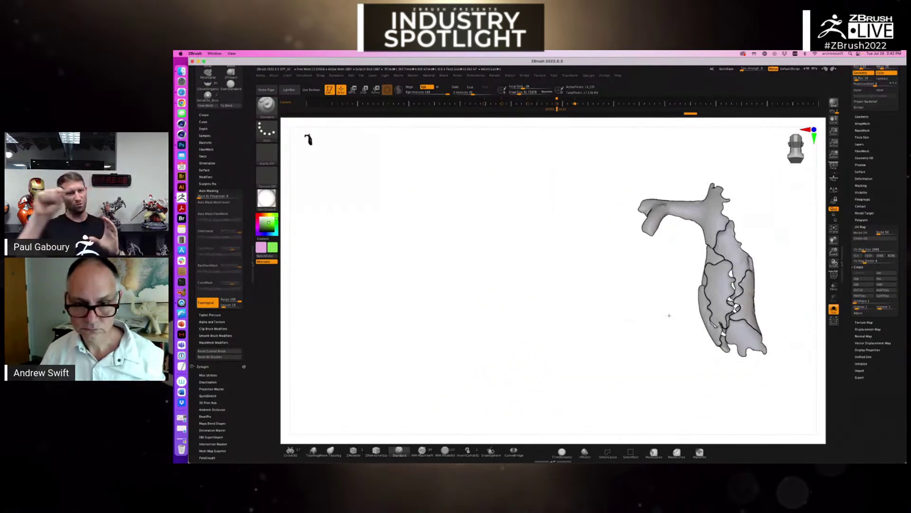
mouse_move(711, 277)
right_down()
mouse_move(681, 286)
mouse_move(722, 254)
right_up()
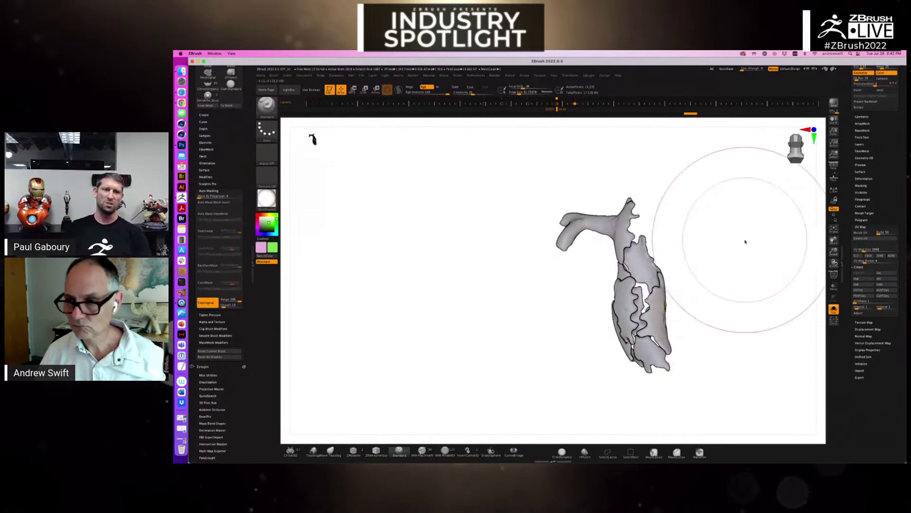
click(863, 233)
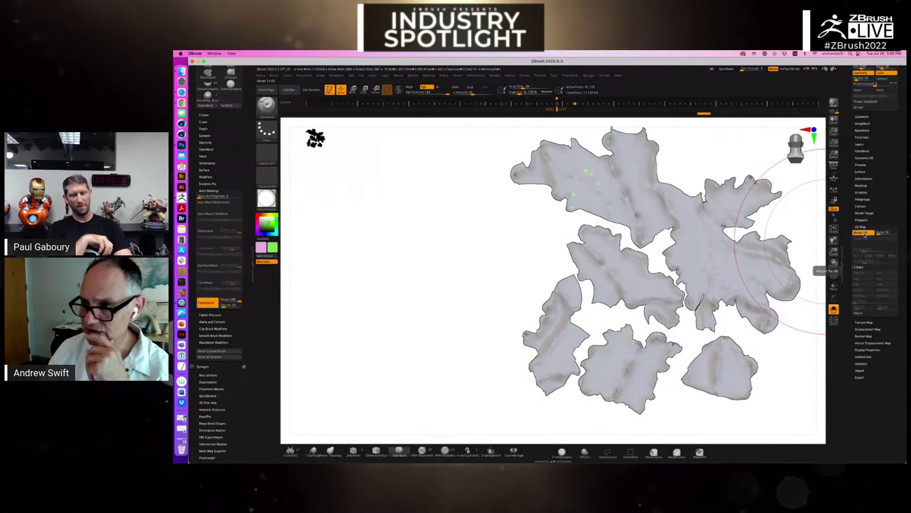
click(864, 233)
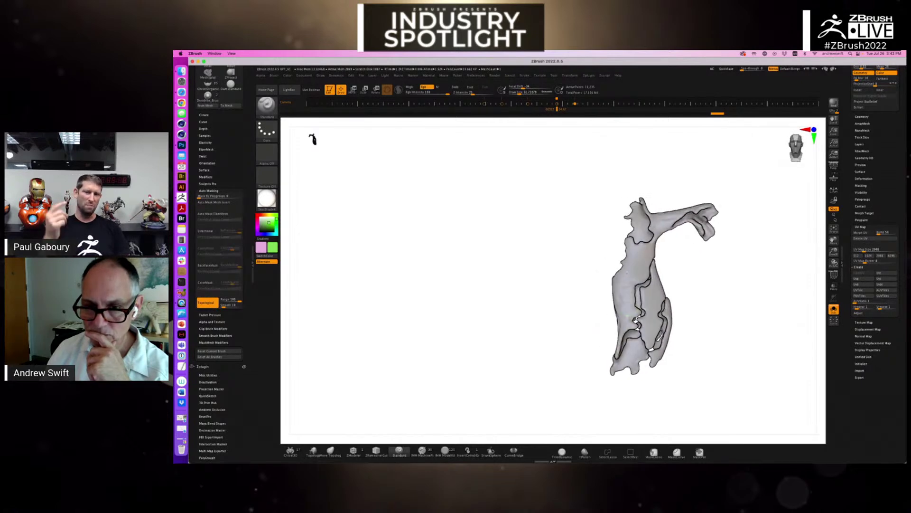
Mask everything except the vessel's largest polygroup, and fill that polygroup with light green in the UV layout
drag(637, 263, 665, 279)
key(w)
ctrl+click(640, 270)
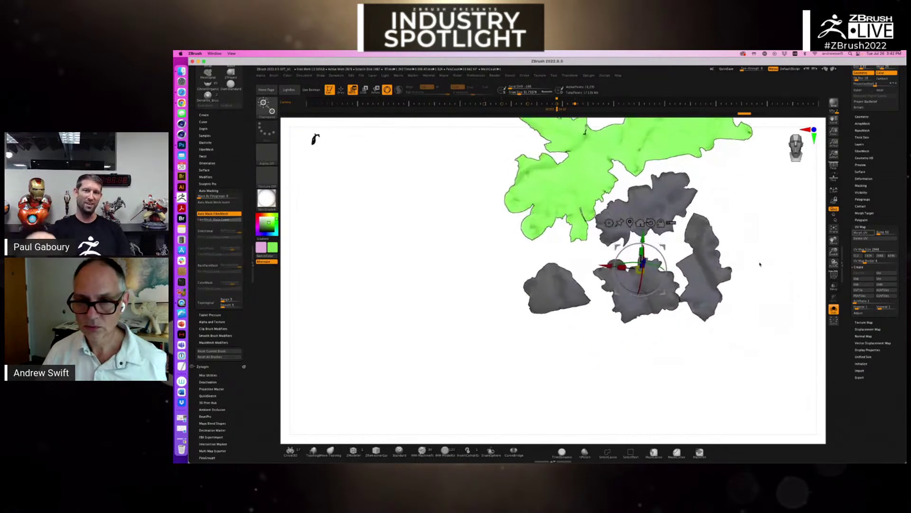
alt+drag(772, 232, 710, 306)
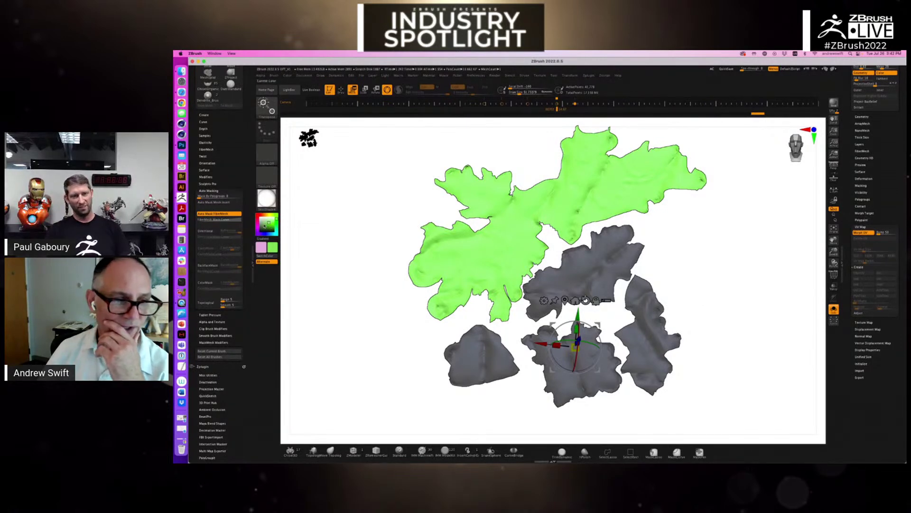
Refill the unmasked UV island with light blue, and return the vessel to its 3D form with the mask cleared
click(271, 234)
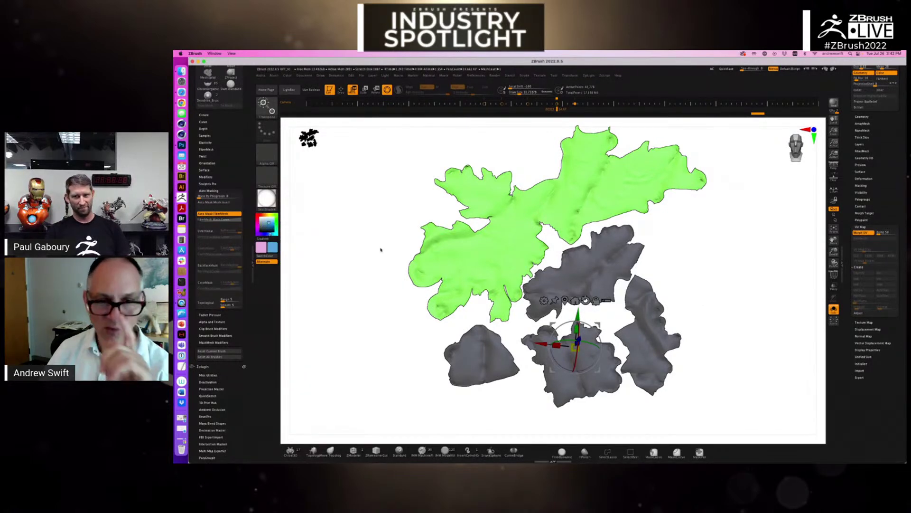
key(ctrl+f)
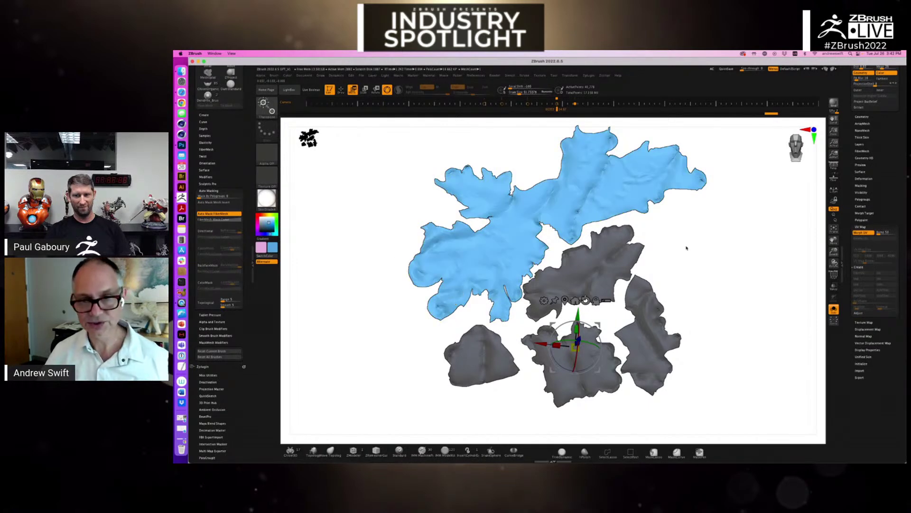
ctrl+click(709, 273)
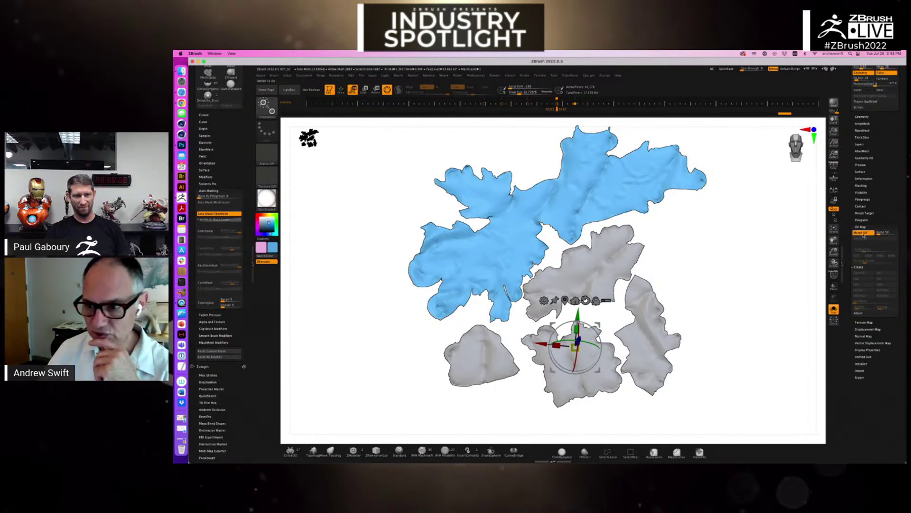
click(863, 233)
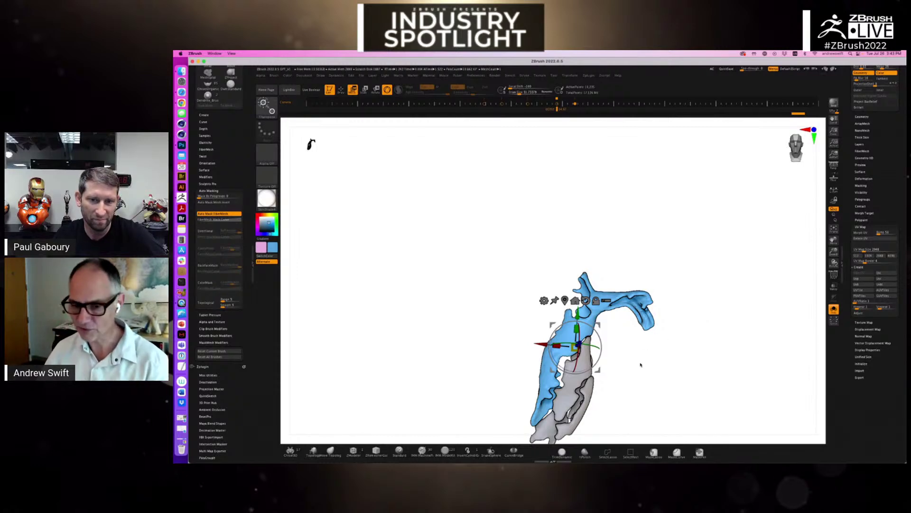
Examine the blue-painted vessel piece from its opposite side, briefly displaying its polygroups for comparison
drag(651, 367, 680, 363)
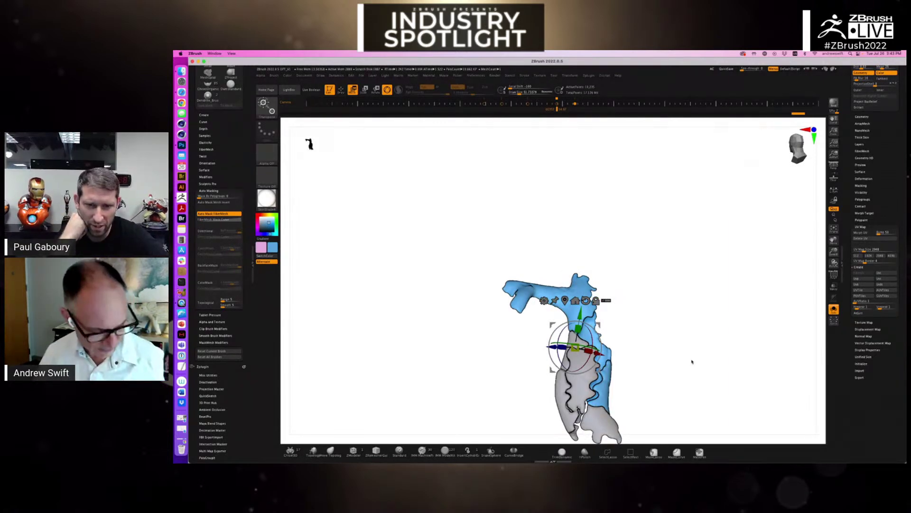
alt+drag(689, 365, 676, 303)
key(shift+f)
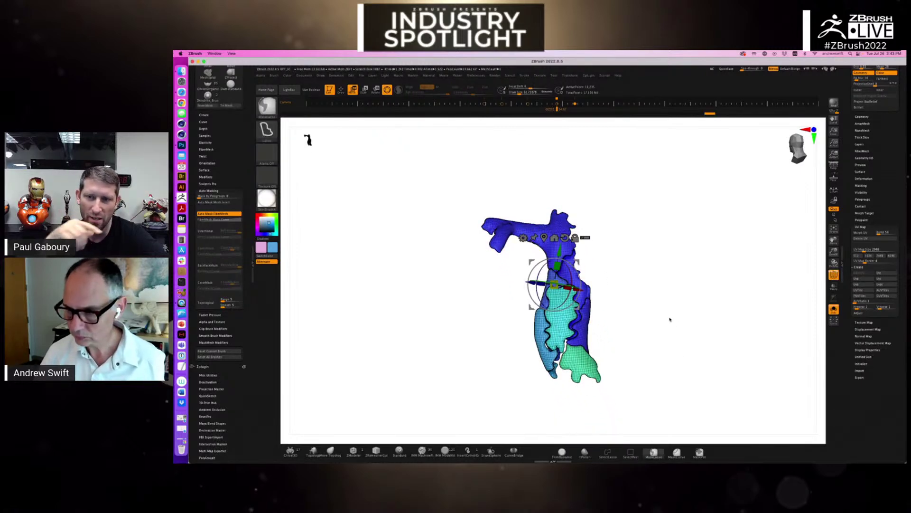
key(ctrl+shift+z)
key(shift+f)
mouse_move(679, 332)
mouse_down()
mouse_move(665, 335)
mouse_move(675, 326)
mouse_up()
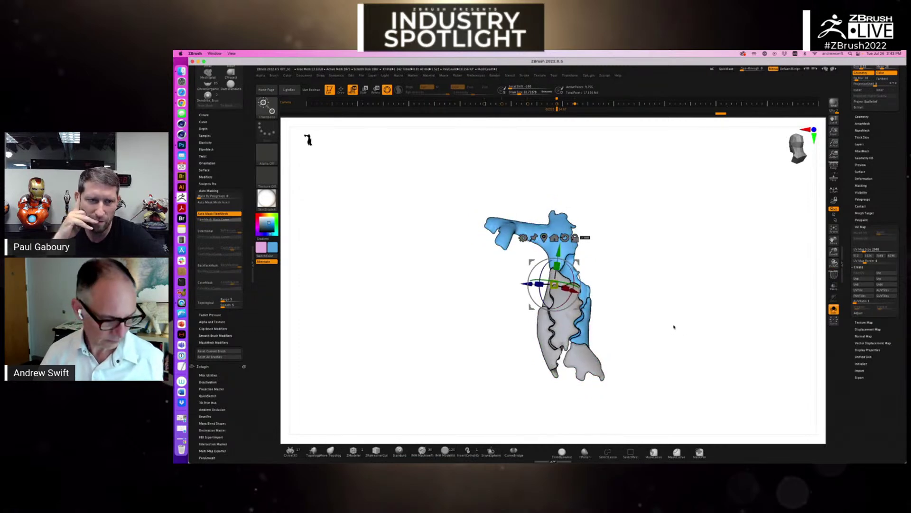
Switch to Draw mode and morph the vessel piece into its flat UV layout, framed to fill the canvas
key(q)
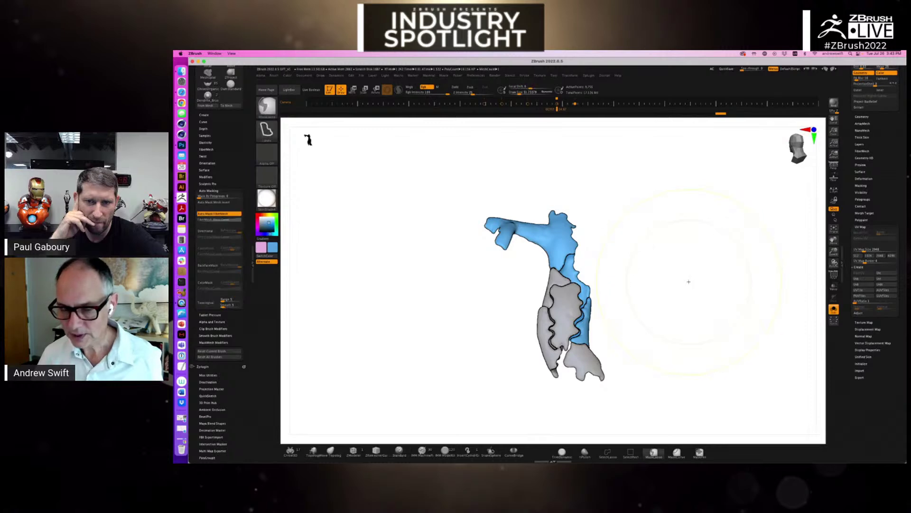
key(ctrl+z)
click(862, 232)
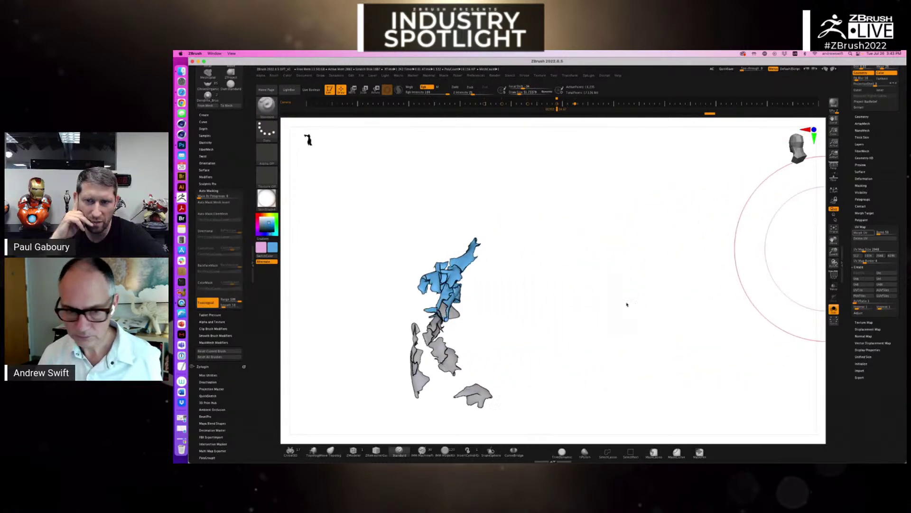
key(f)
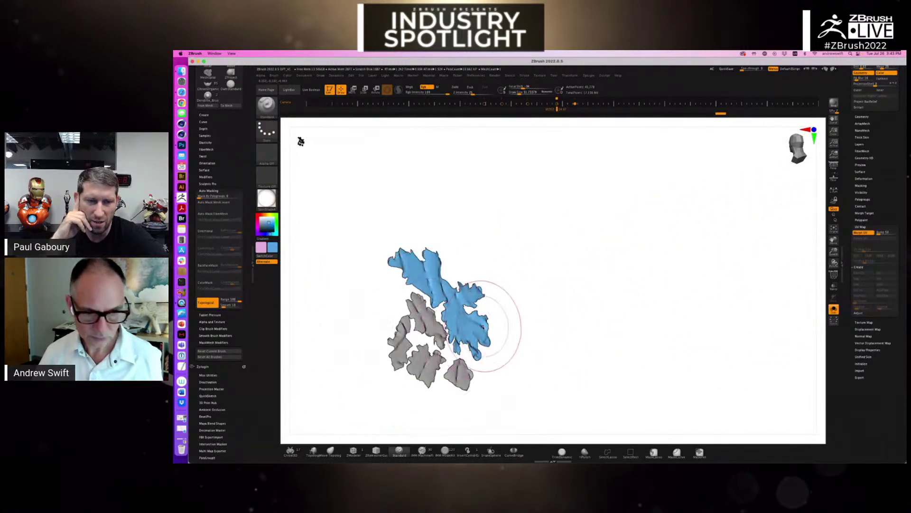
drag(562, 309, 610, 276)
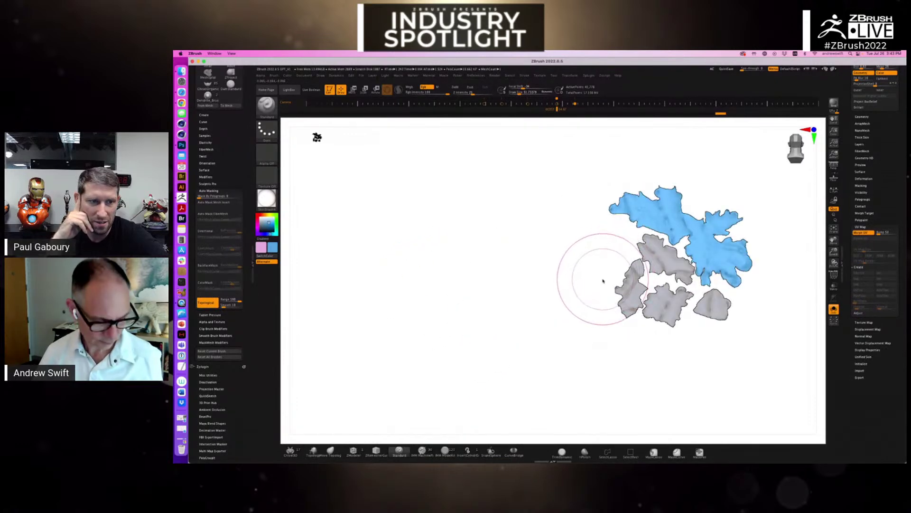
key(f)
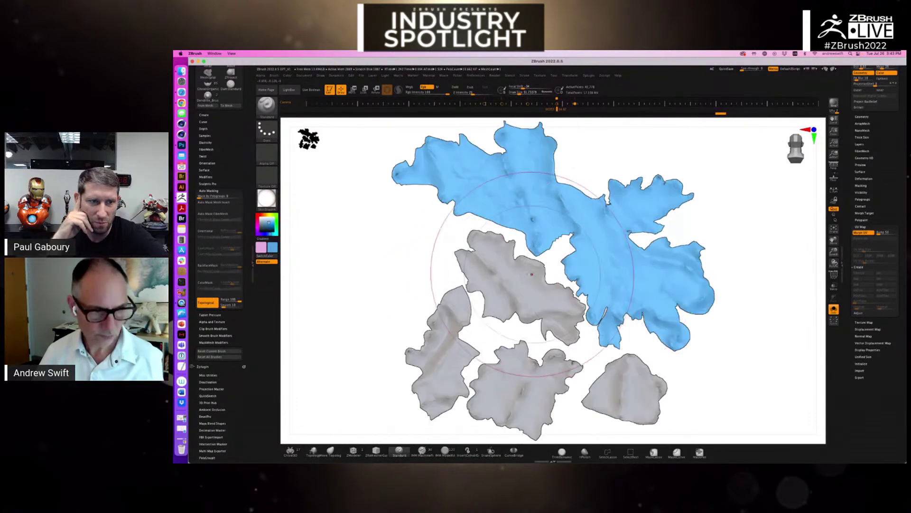
With topological masking off and Mask By Polygroups at 100, paint the UV island just below the blue one light green
click(208, 303)
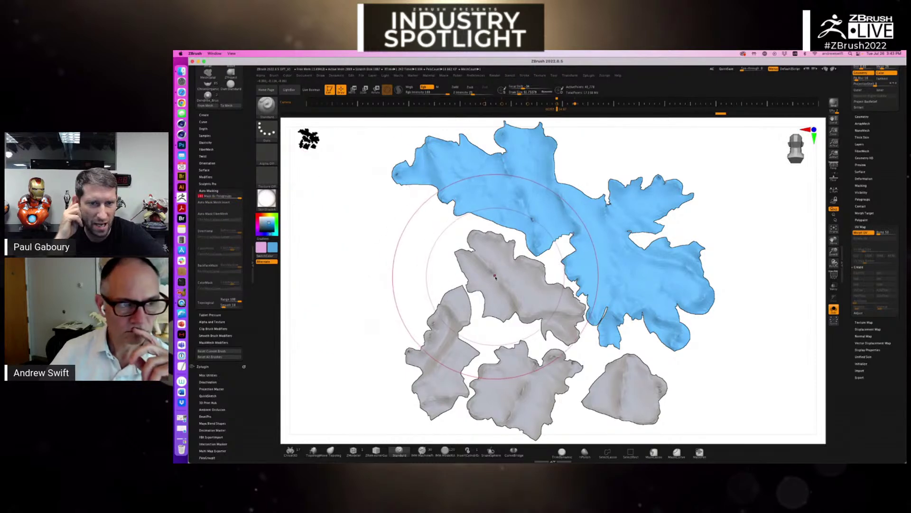
click(277, 229)
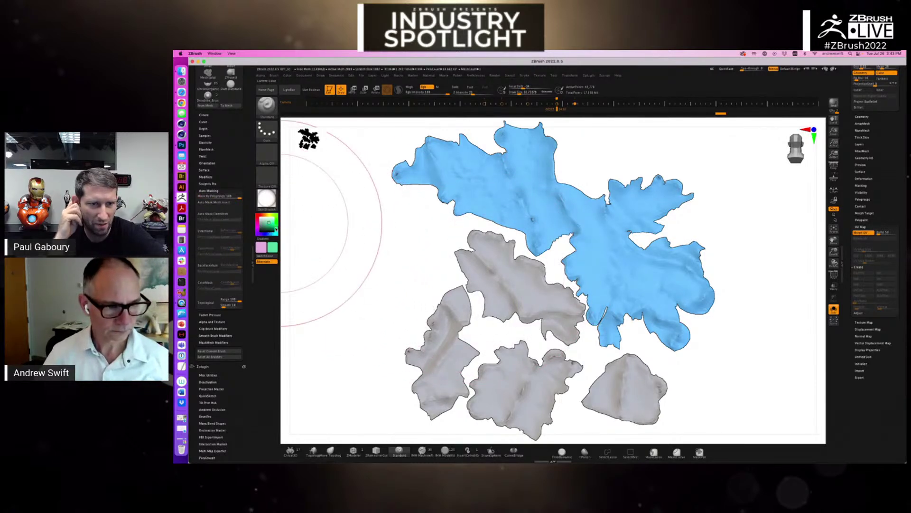
drag(467, 312, 541, 311)
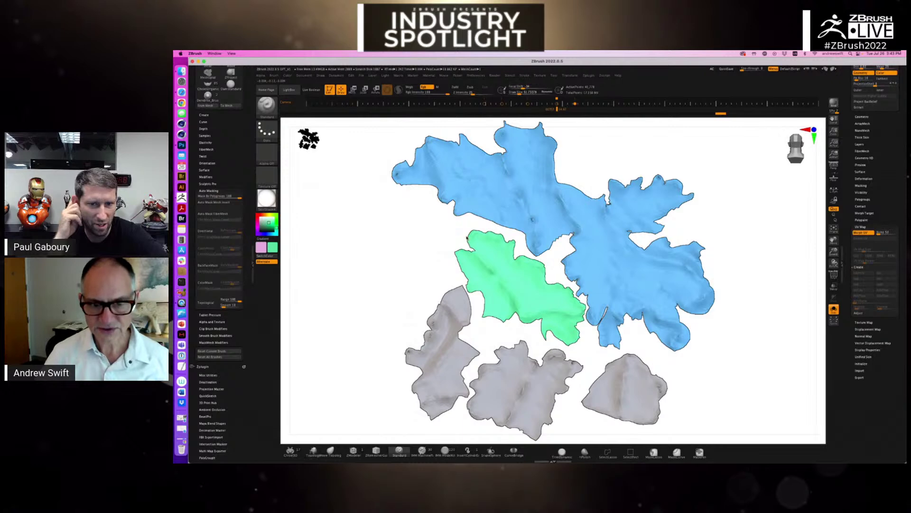
Try light green on the small triangular UV island, undo it, and paint that island magenta instead
click(627, 413)
key(ctrl)
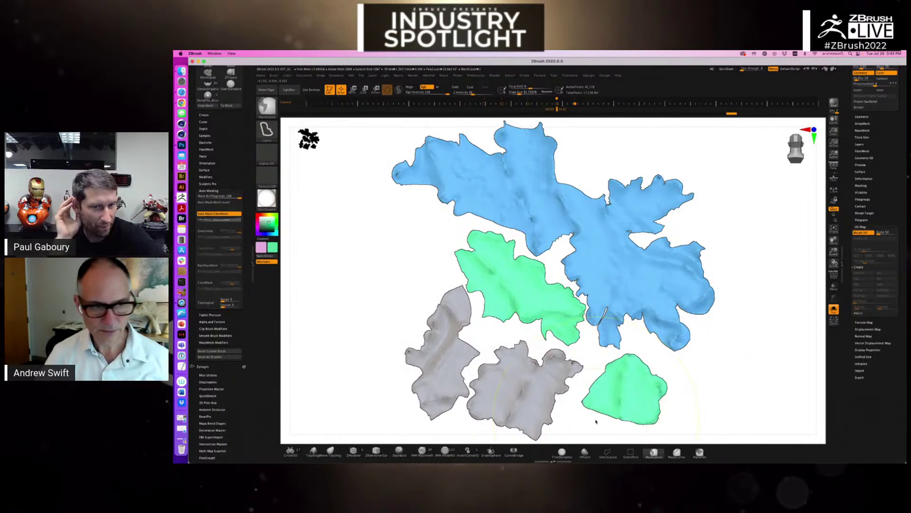
key(ctrl+z)
click(276, 223)
click(622, 399)
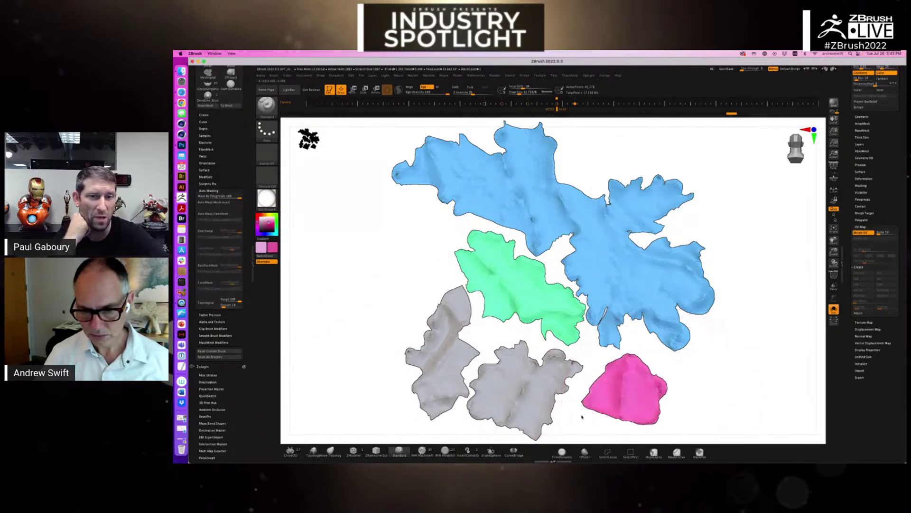
With a smaller brush, try magenta on the UV island beside the triangular one, undo it, and paint it light green
alt+drag(705, 380, 674, 320)
key(s)
drag(535, 324, 556, 337)
click(530, 344)
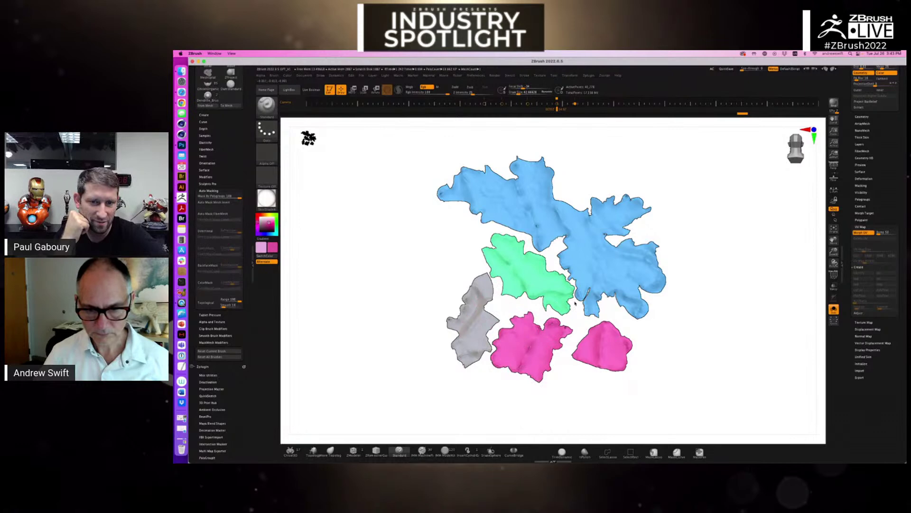
key(super+z)
click(258, 227)
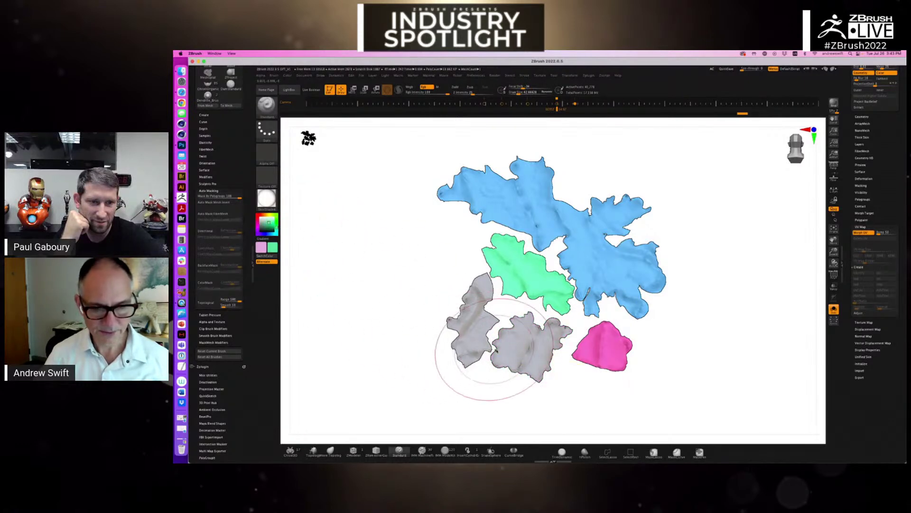
click(527, 347)
Open the ZColor plugin from ZPlugin and activate its hex colour field for editing
scroll(232, 188, down, 10)
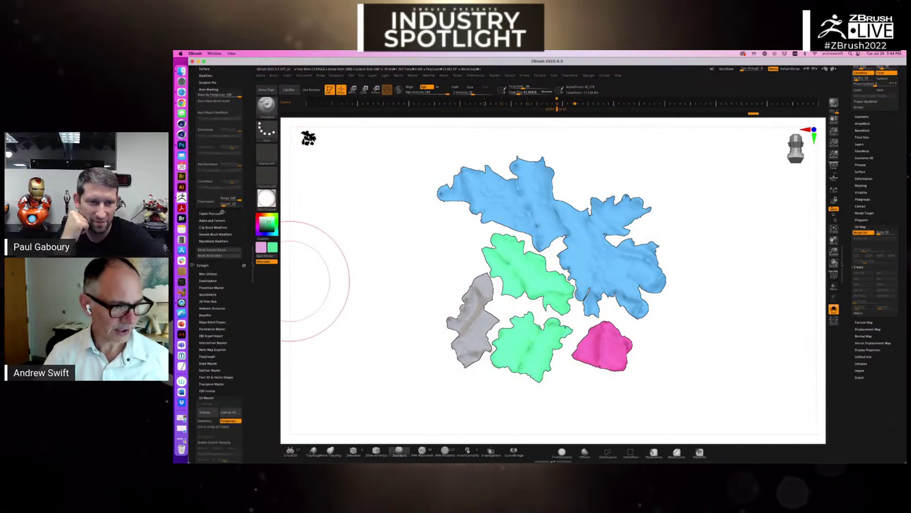
click(237, 231)
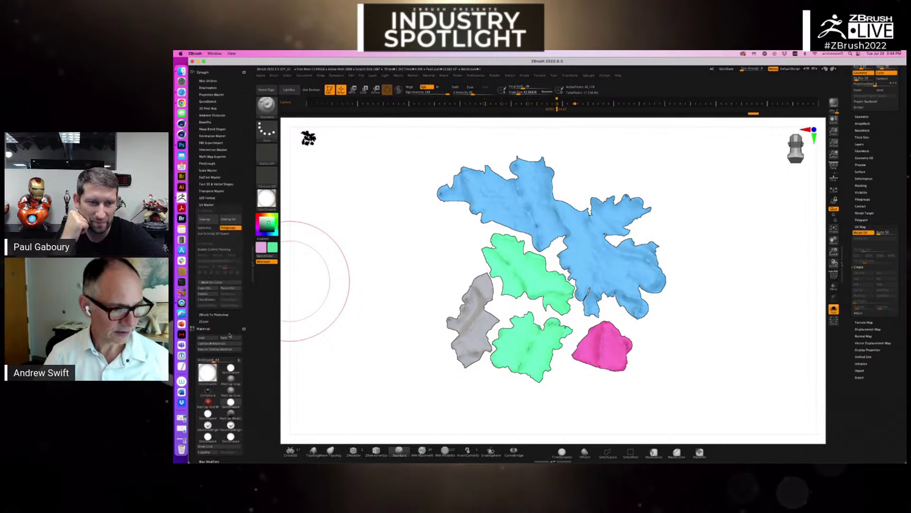
click(204, 321)
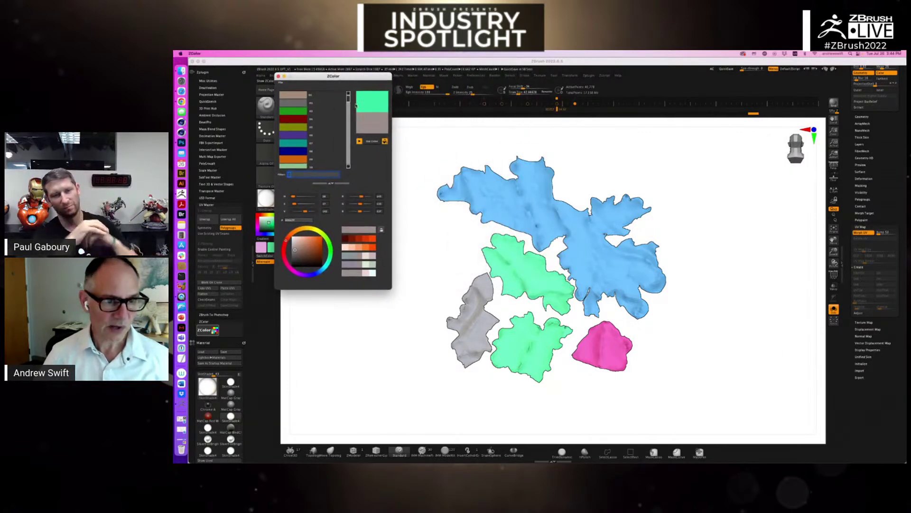
drag(348, 96, 333, 76)
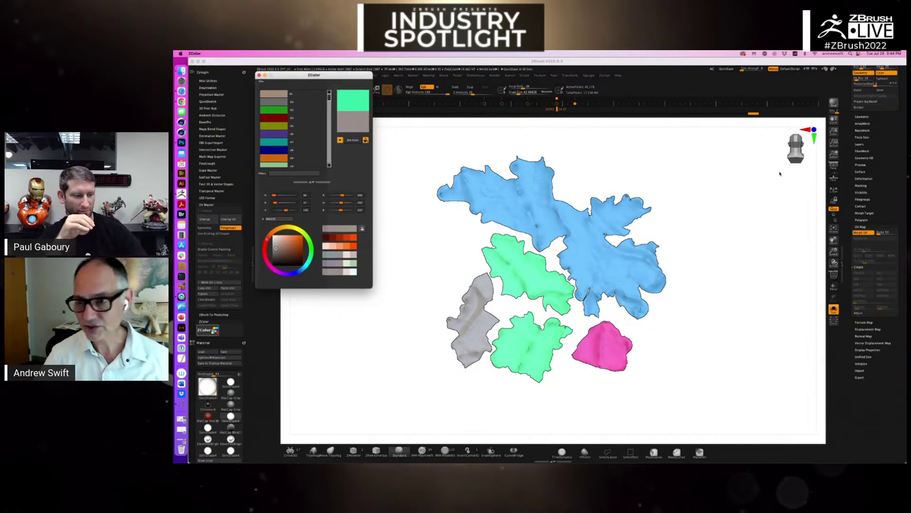
click(849, 118)
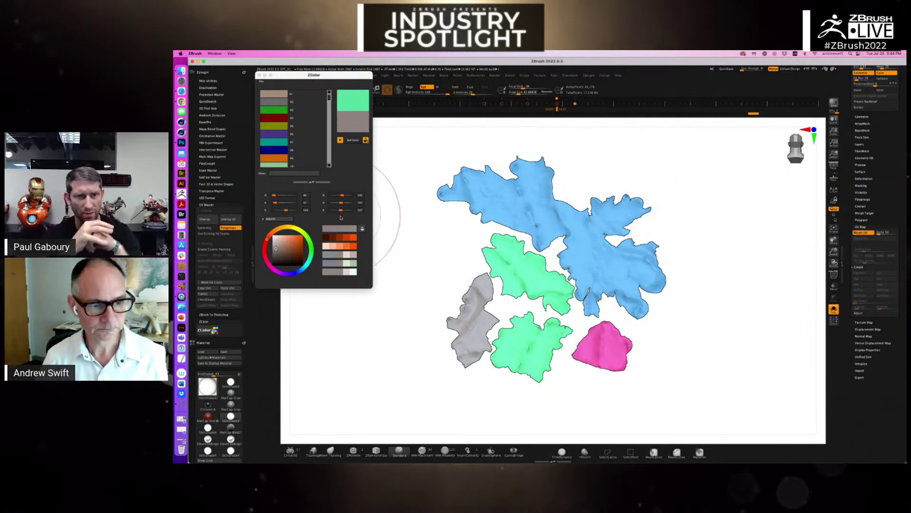
drag(343, 75, 334, 117)
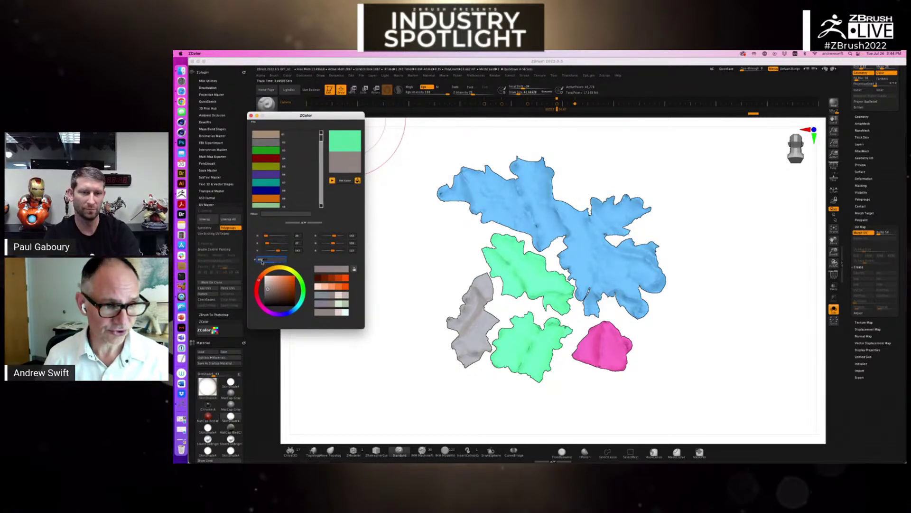
click(271, 261)
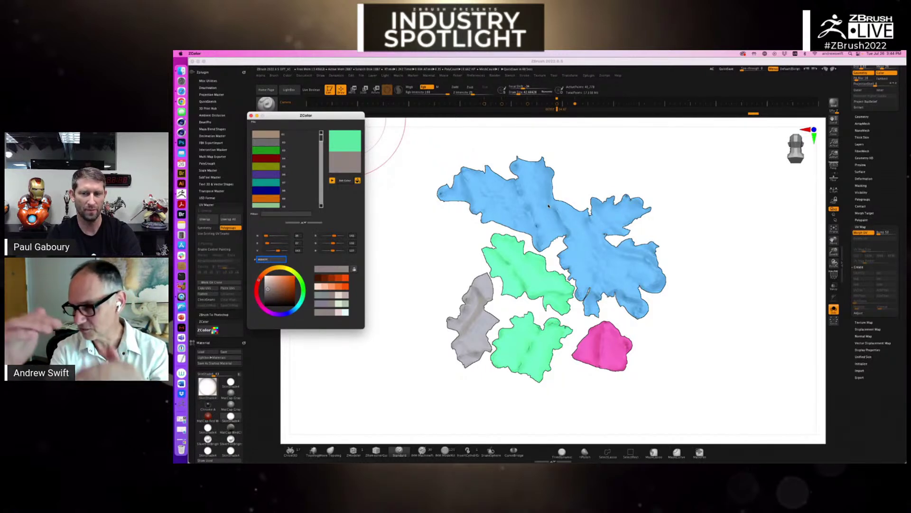
Switch to the Google Slides lecture in Safari, browse its earlier slides with ZColor closed, and return to ZBrush
key(super+Tab)
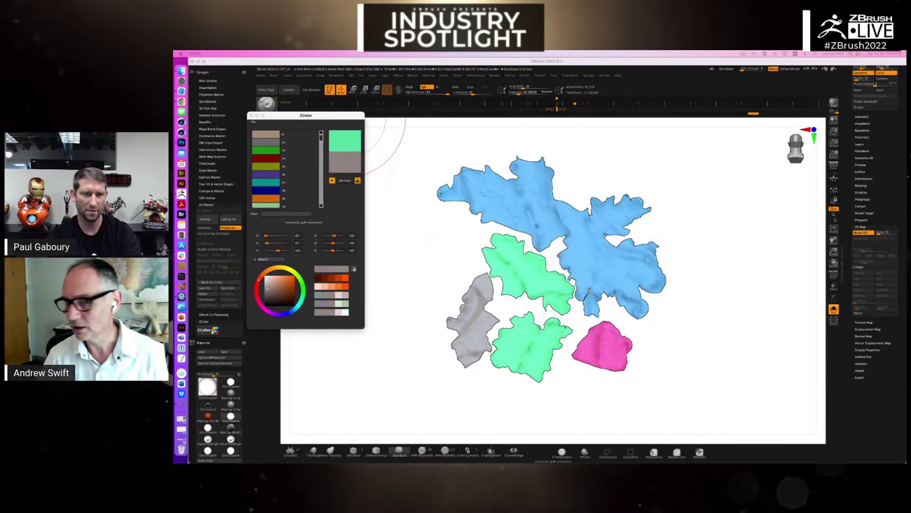
click(181, 92)
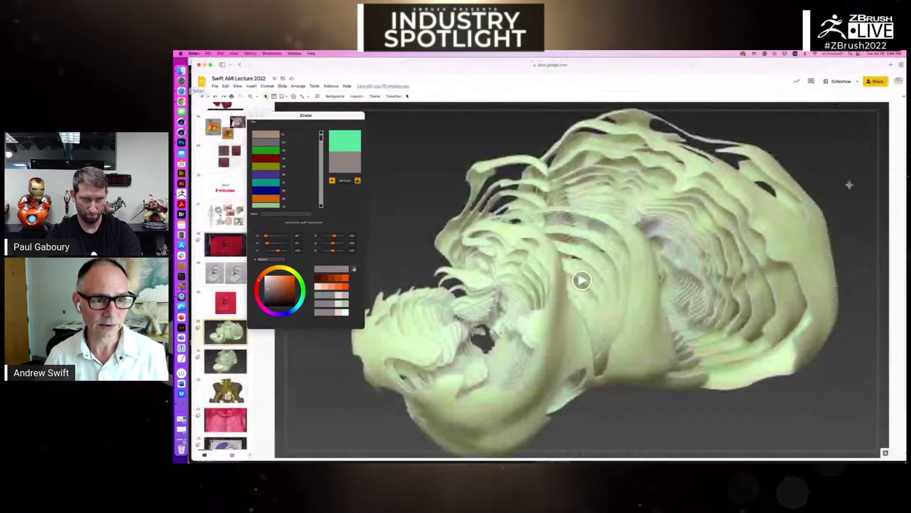
click(252, 115)
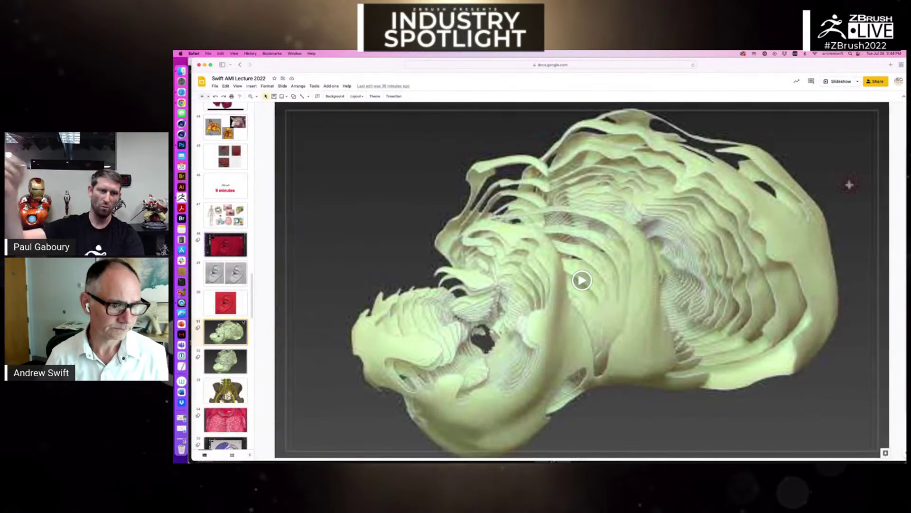
scroll(254, 297, up, 2)
scroll(254, 298, up, 10)
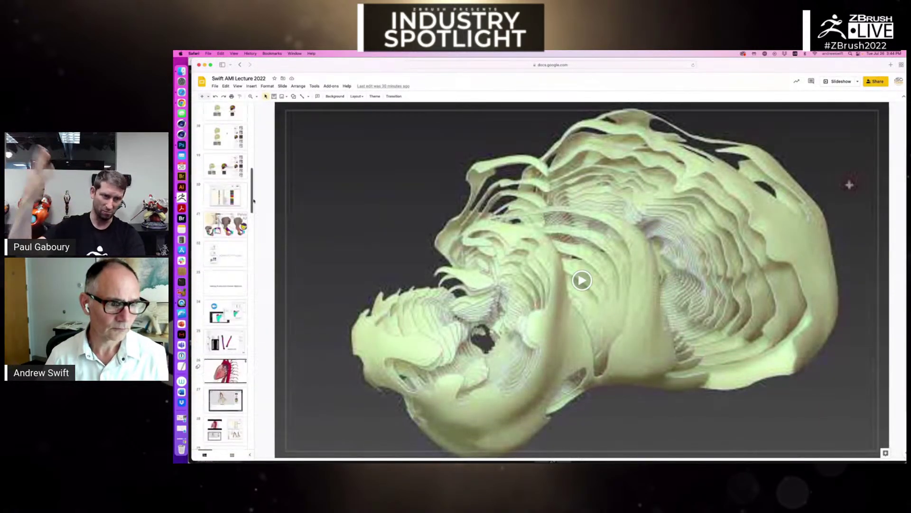
key(super+Tab)
key(super+Tab)
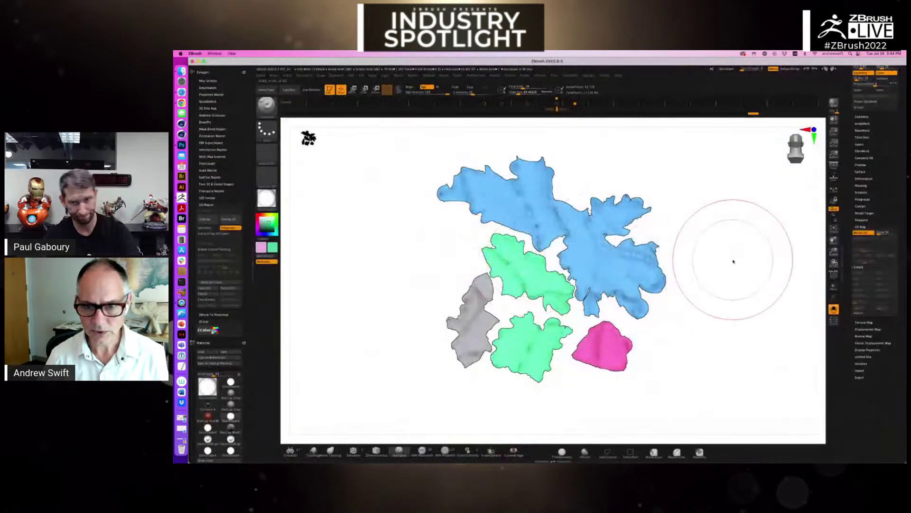
Morph the painted UV islands back into the 3D vessel piece and view its coloured surface from several angles
click(861, 233)
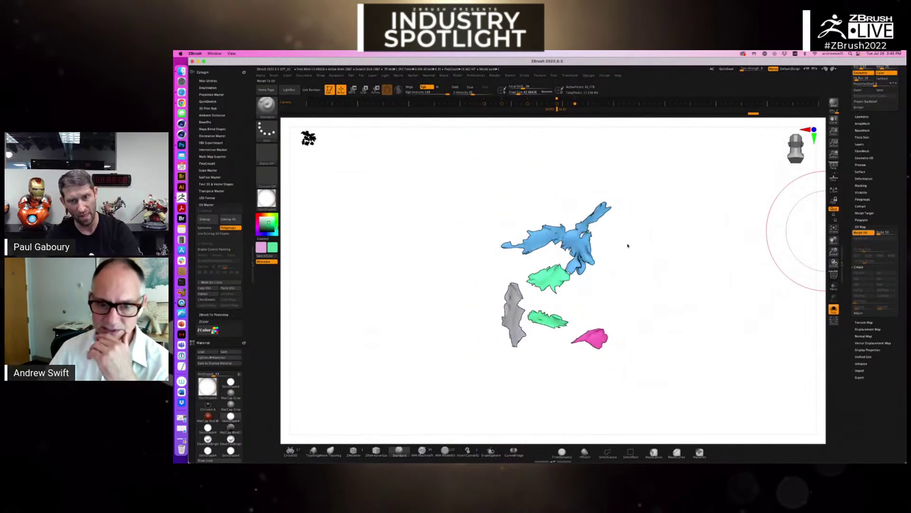
mouse_move(636, 246)
mouse_down()
mouse_move(653, 241)
mouse_move(645, 260)
mouse_up()
alt+click(598, 296)
mouse_move(594, 304)
mouse_down()
mouse_move(513, 301)
mouse_move(500, 286)
mouse_move(590, 285)
mouse_move(570, 297)
mouse_move(539, 292)
mouse_move(579, 305)
mouse_up()
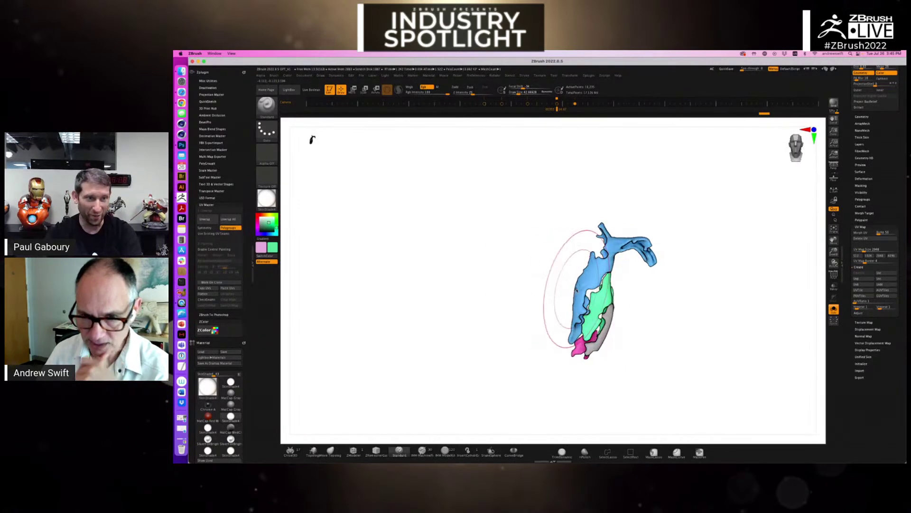